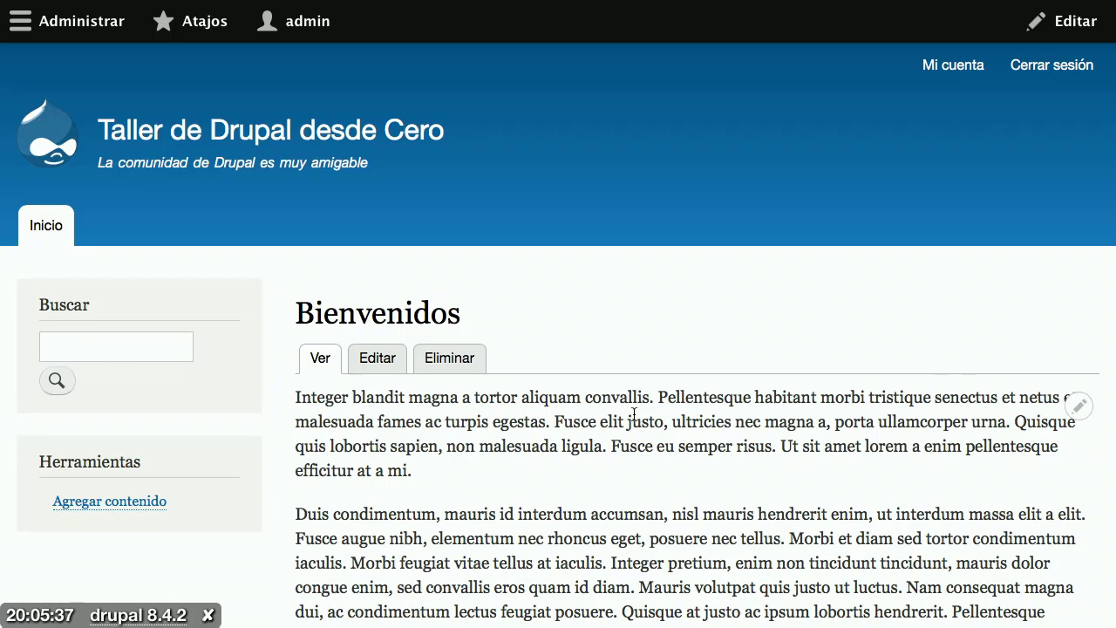
# Step: Go to Administrar > Estructura > Tipos de contenido to list Artículo and Página básica
pyautogui.click(97, 34)
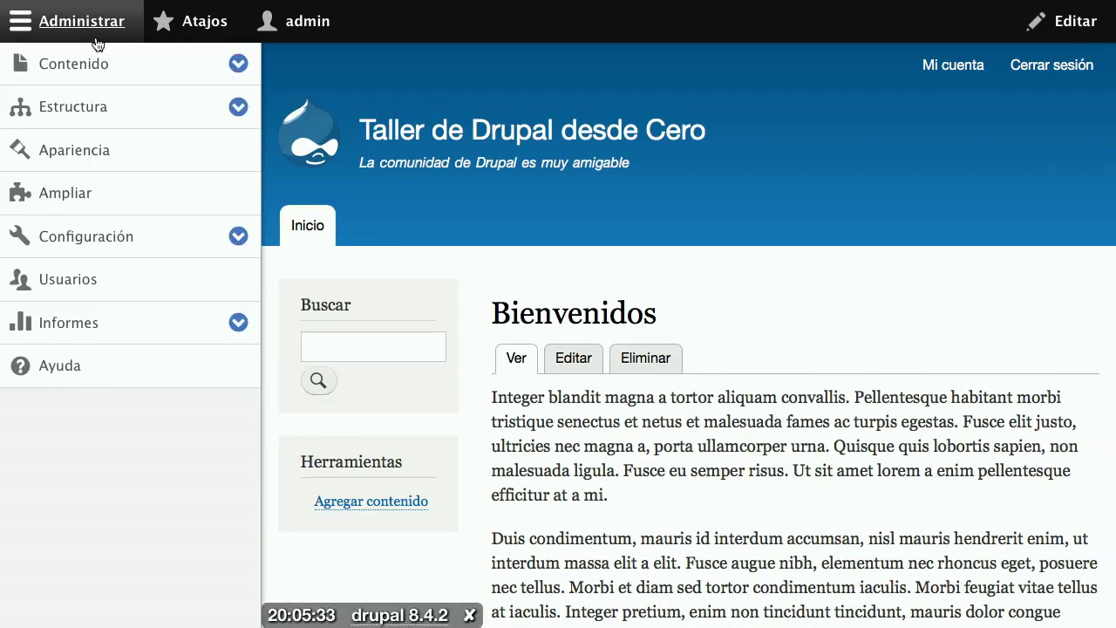
pyautogui.click(92, 117)
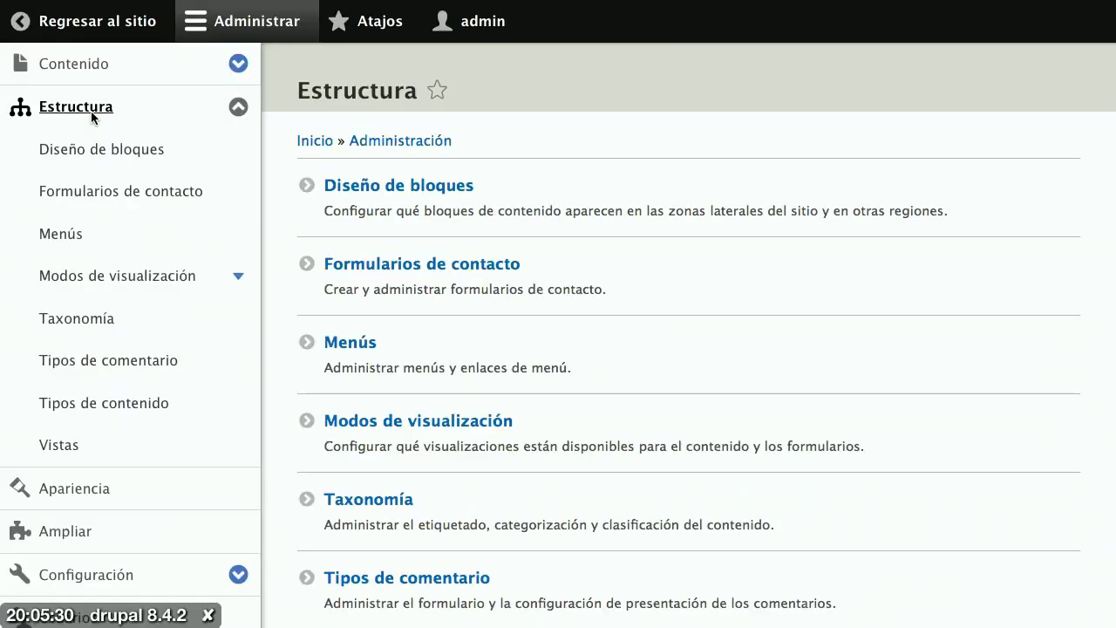
pyautogui.scroll(-5, 446, 364)
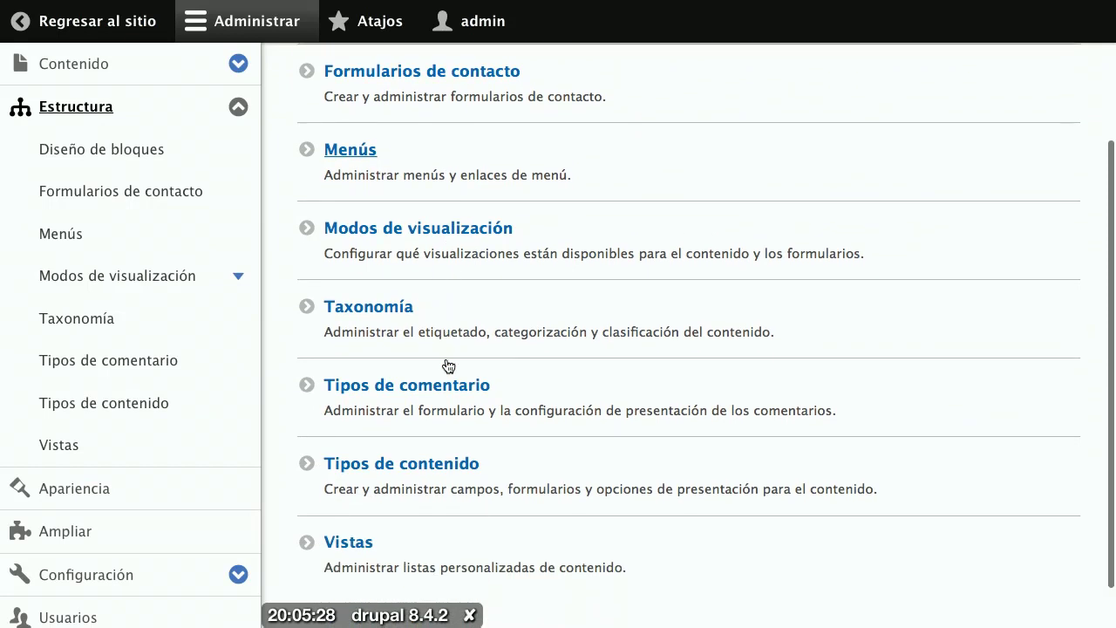
pyautogui.click(419, 460)
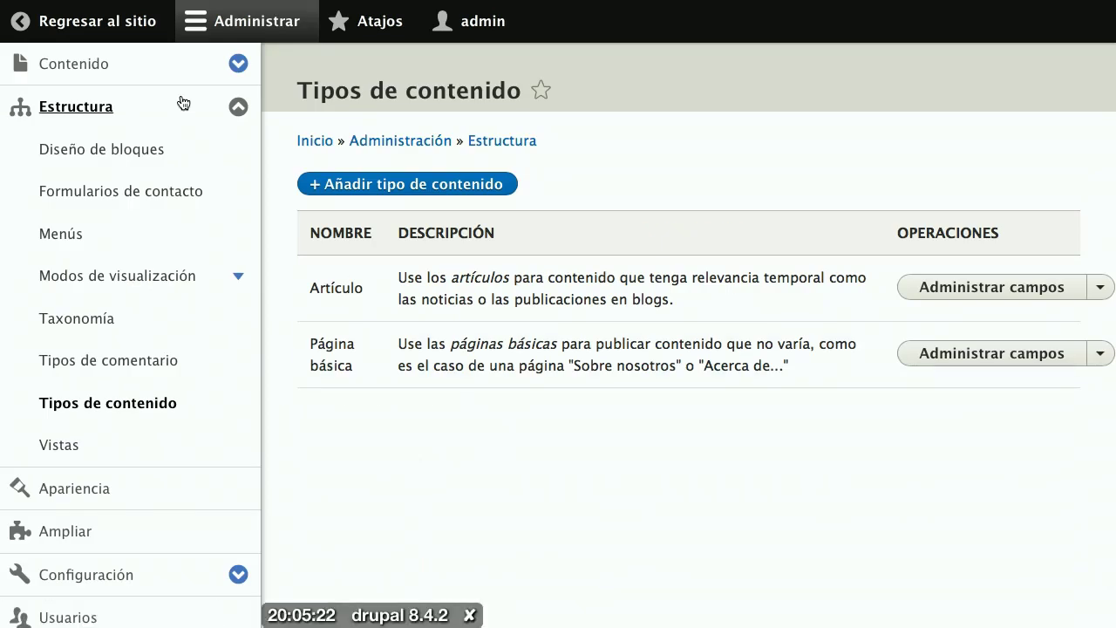
pyautogui.click(160, 35)
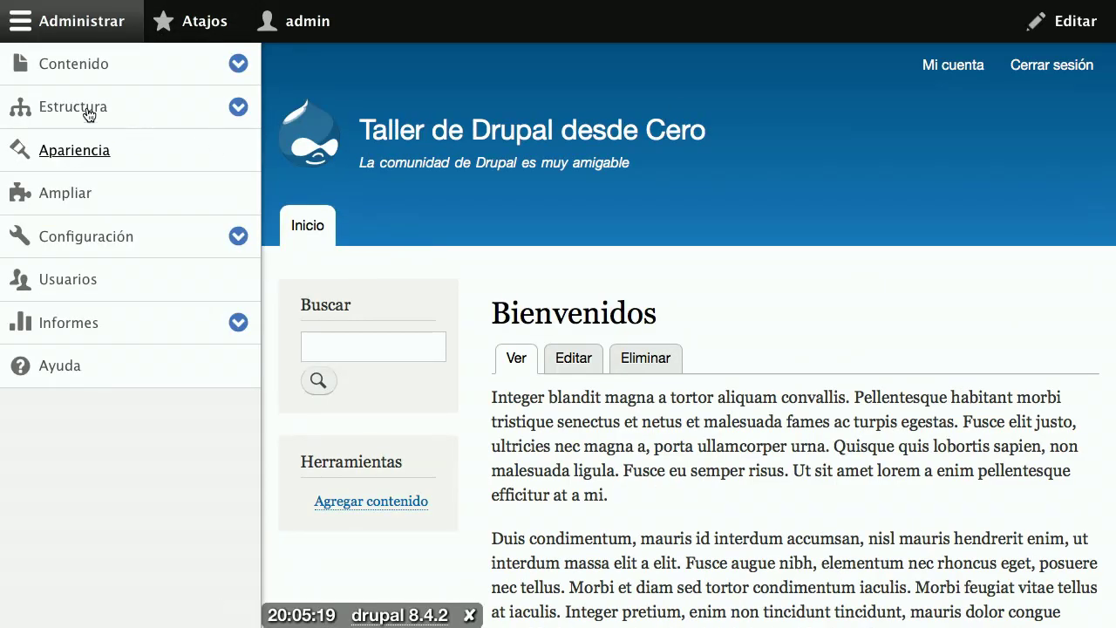
pyautogui.click(88, 114)
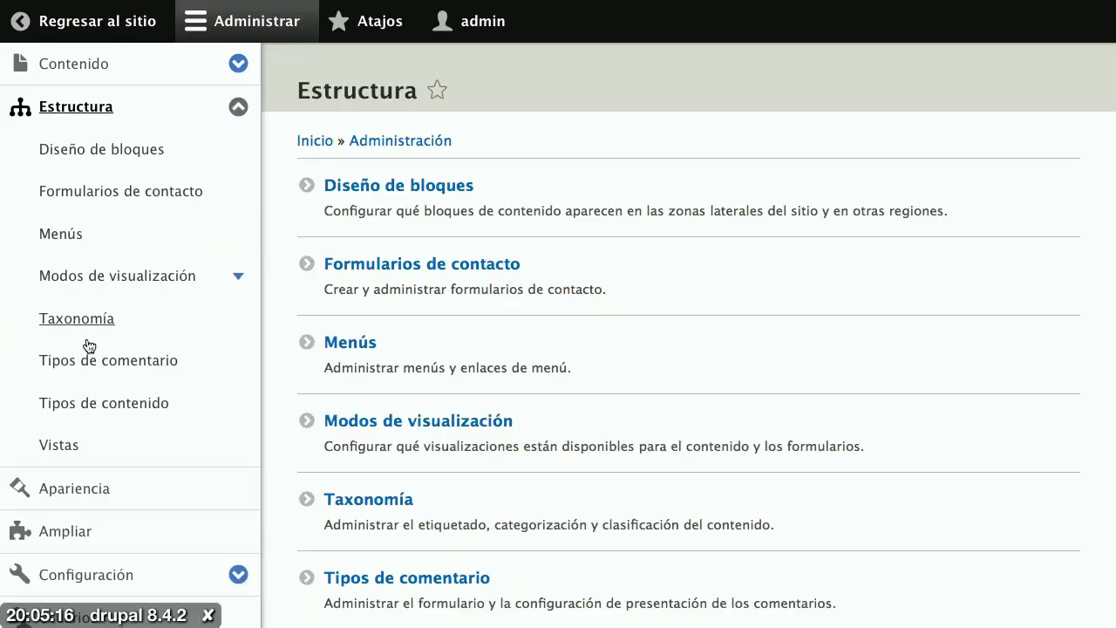
pyautogui.scroll(-3, 480, 425)
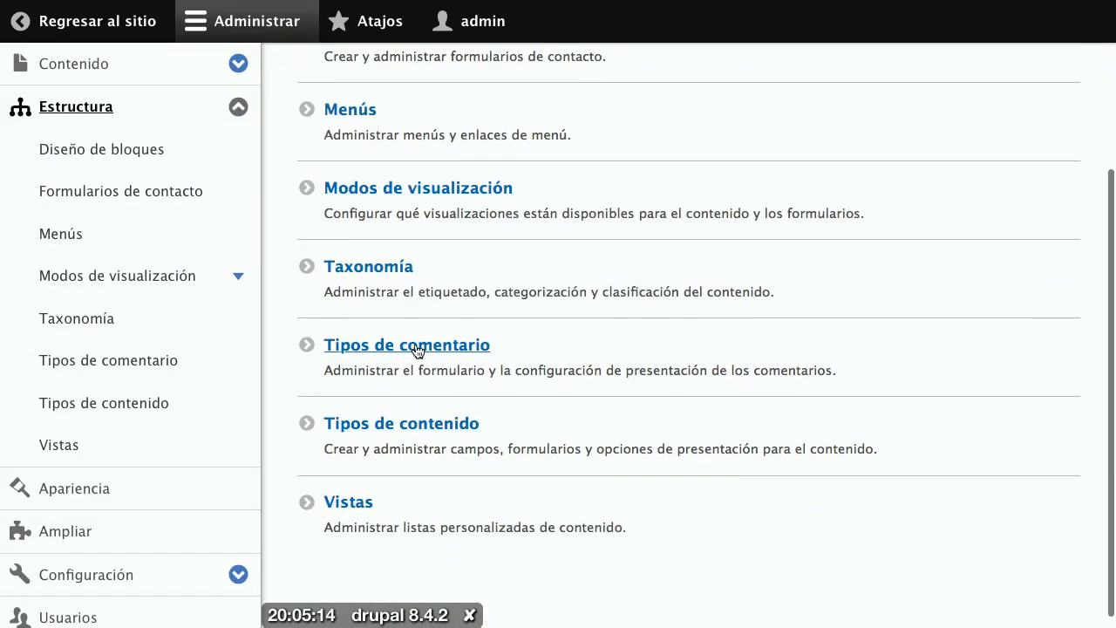
pyautogui.click(416, 429)
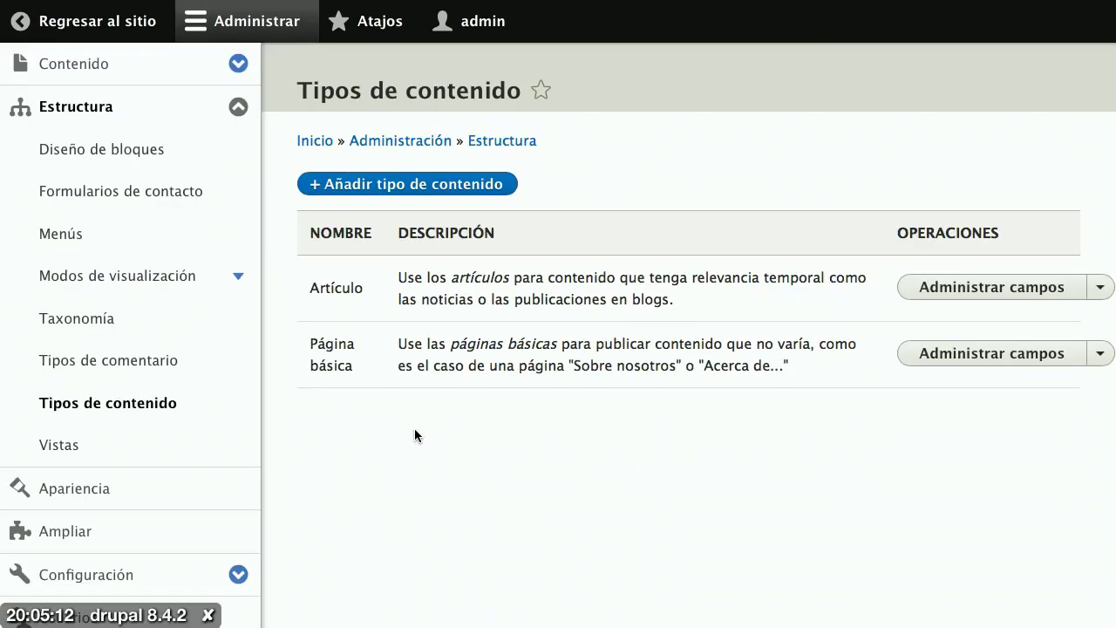
# Step: Collapse the Administrar tray so the content types list spans the full width
pyautogui.click(270, 40)
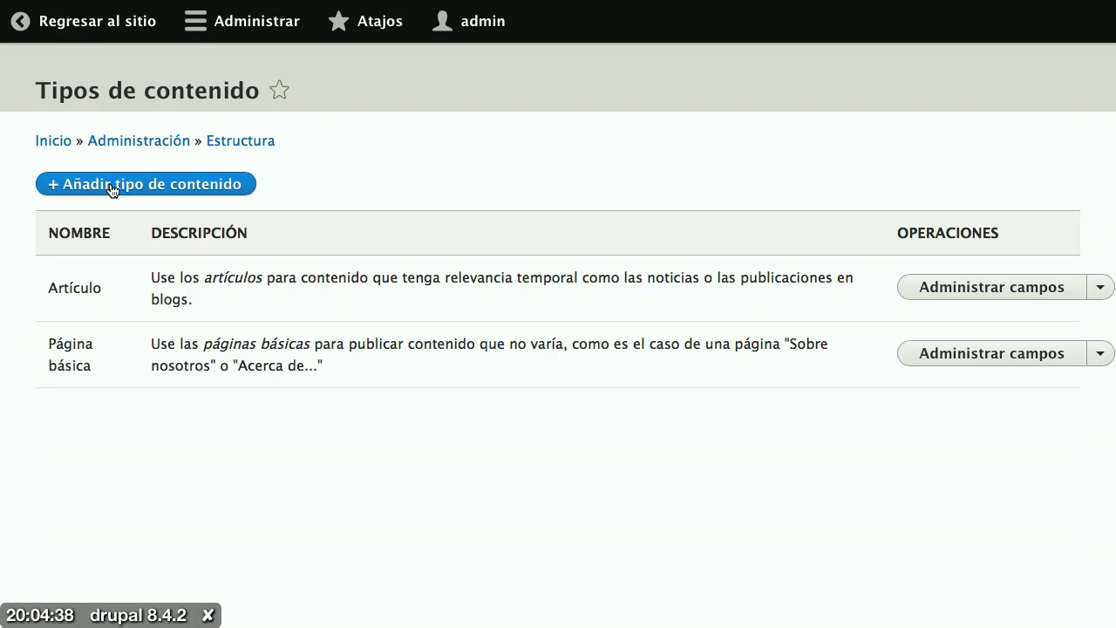
# Step: Start a new content type named 'Profesor', giving the machine name profesor
pyautogui.click(113, 190)
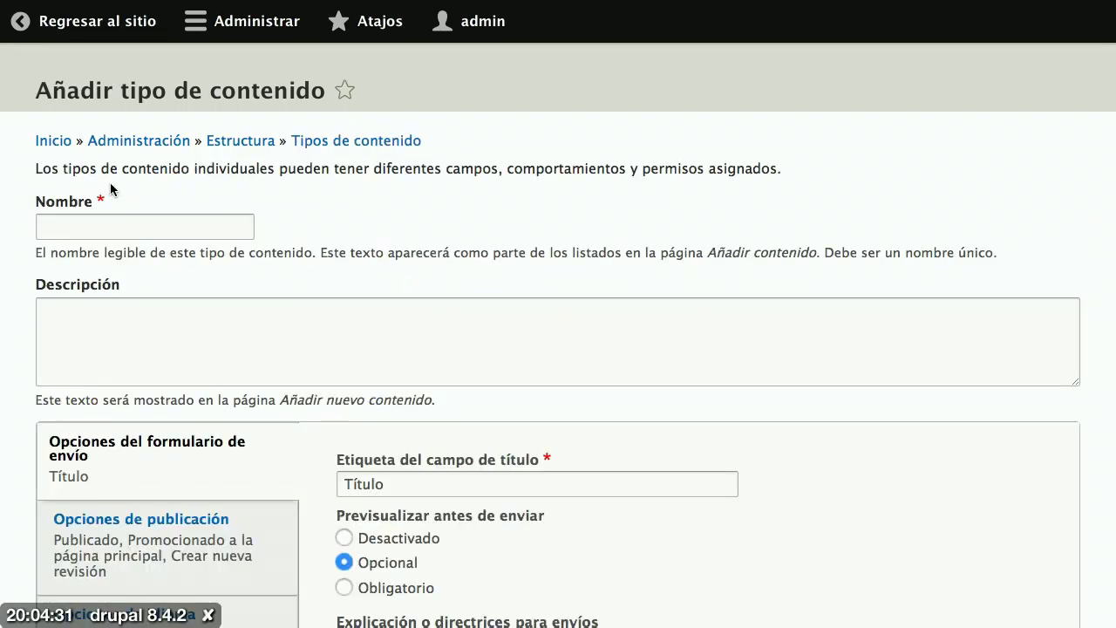
pyautogui.scroll(-1, 110, 186)
pyautogui.click(110, 185)
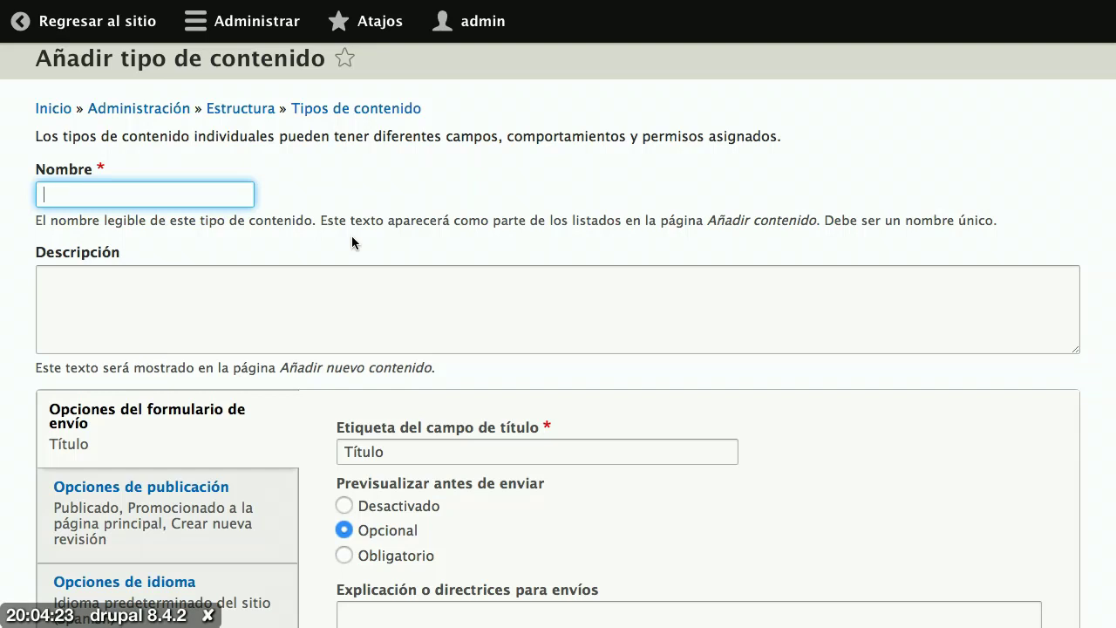
pyautogui.write('Profesor')
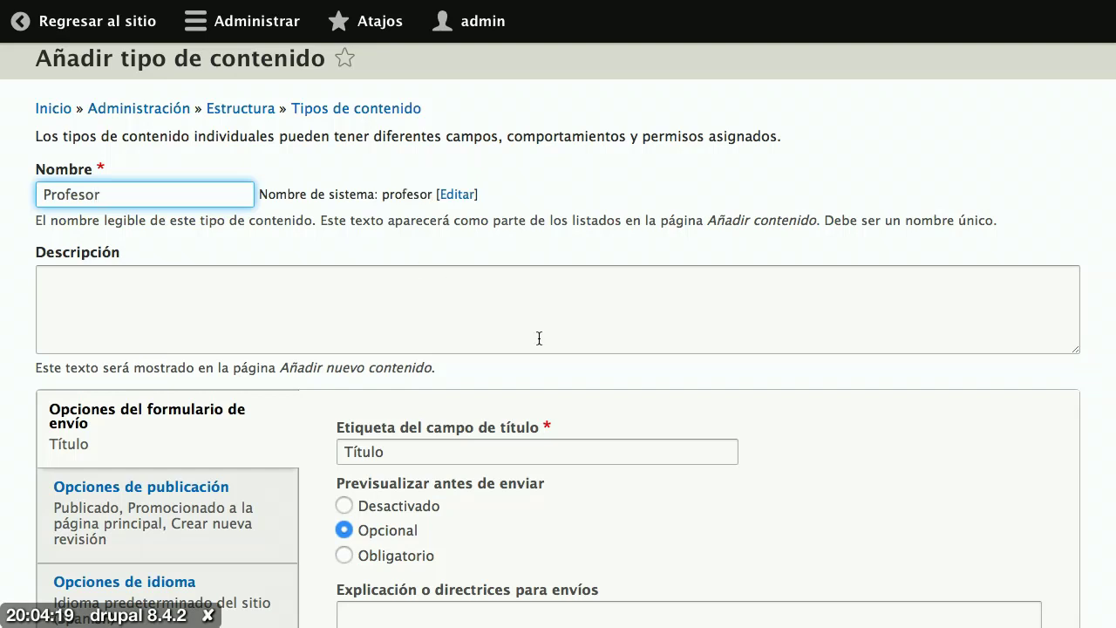
pyautogui.scroll(-2, 627, 431)
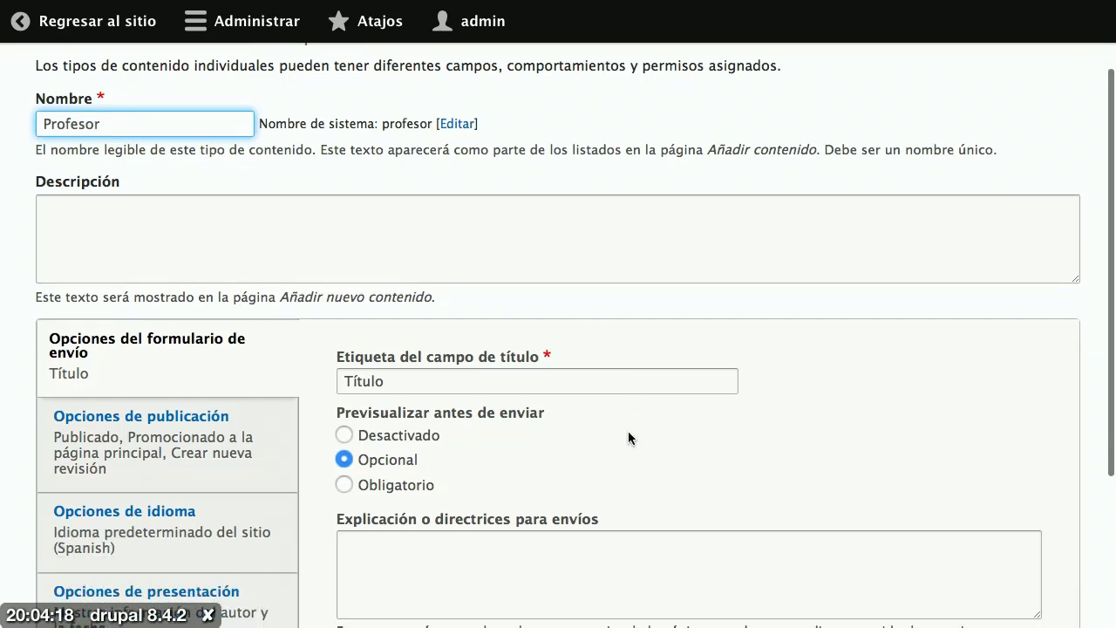
pyautogui.click(495, 390)
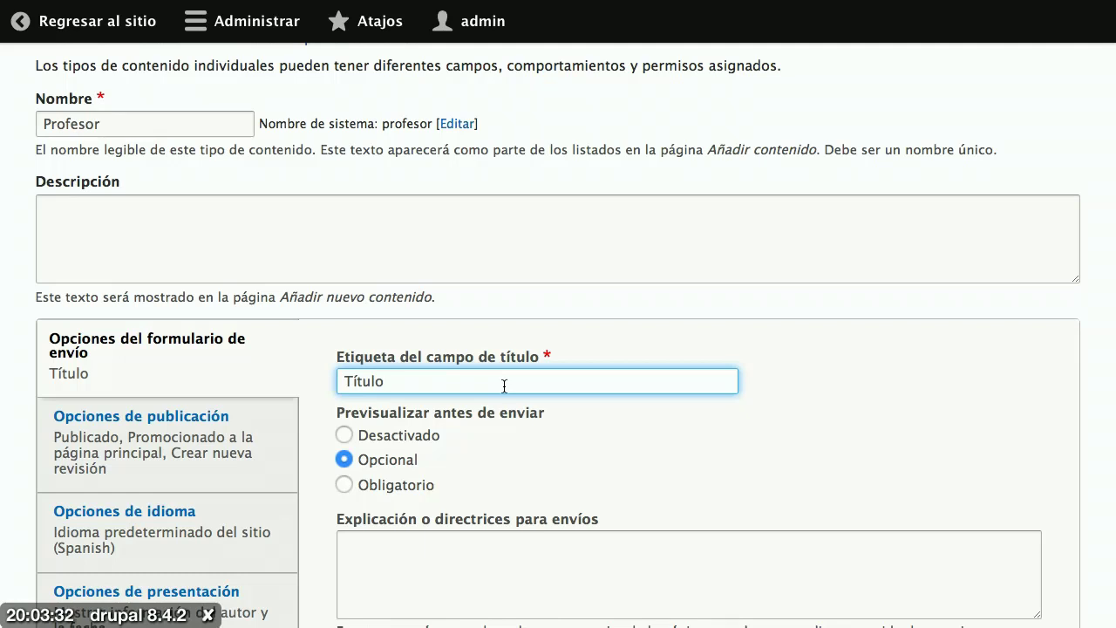
# Step: Replace the title field label Título with 'Nombre del docente'
pyautogui.doubleClick(381, 381)
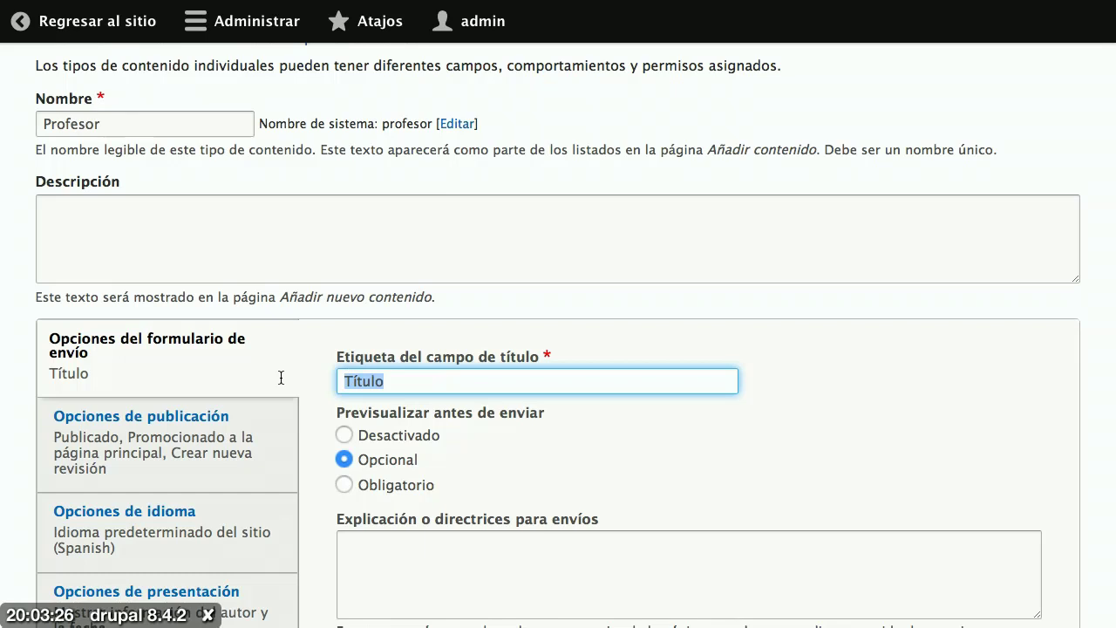
pyautogui.write('Nombre del ')
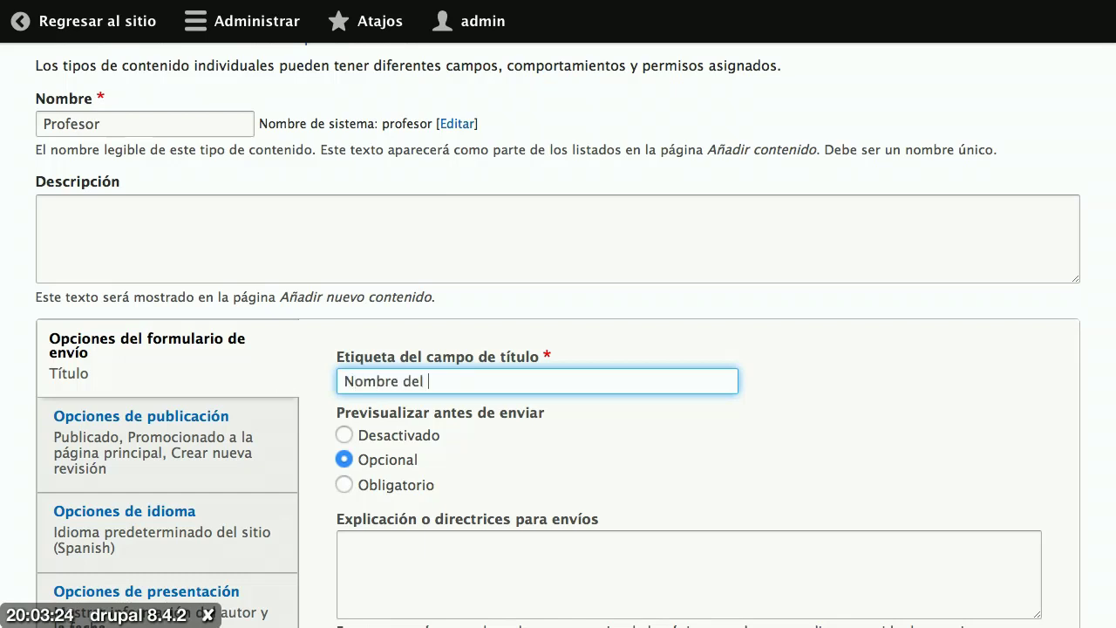
pyautogui.write('docente')
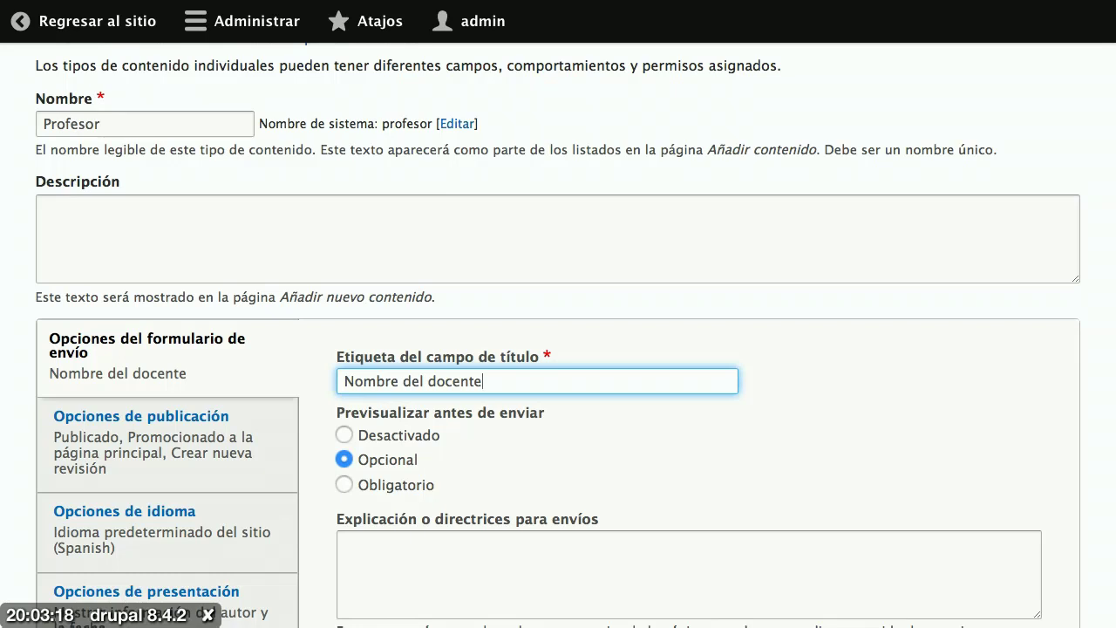
pyautogui.scroll(-3, 575, 334)
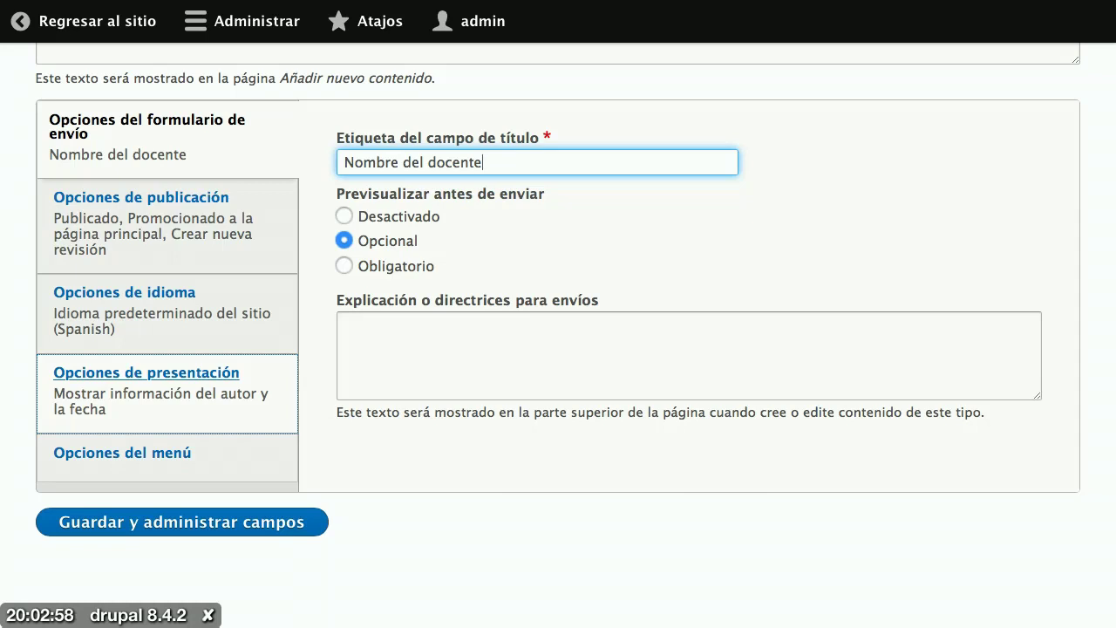
# Step: Keep new Profesor content Publicado but untick 'Promocionado a la página principal'
pyautogui.click(172, 259)
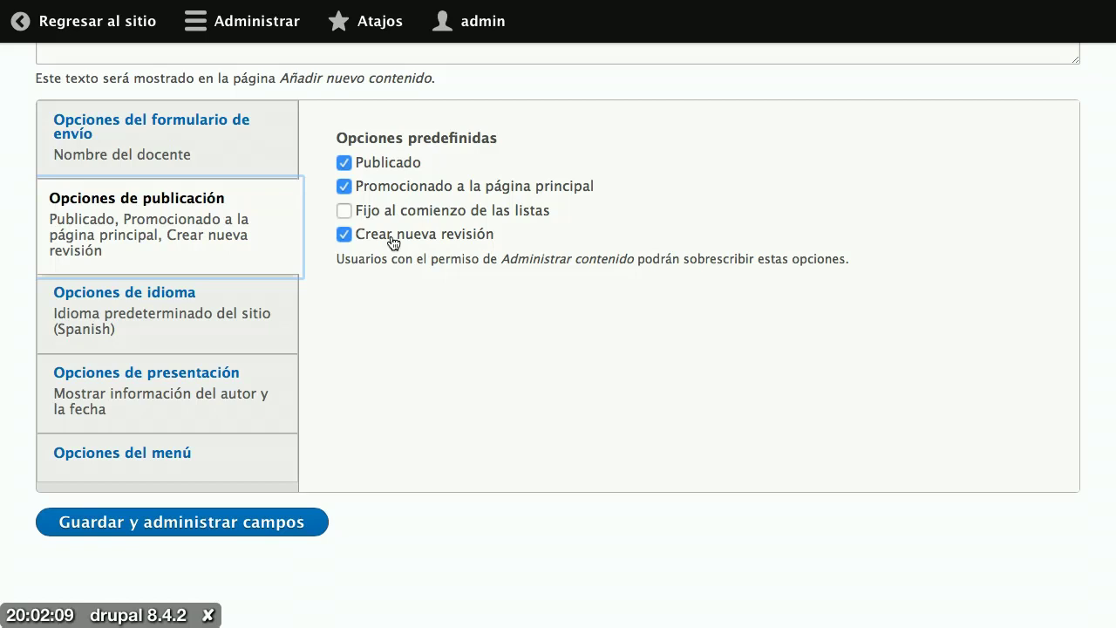
pyautogui.click(393, 170)
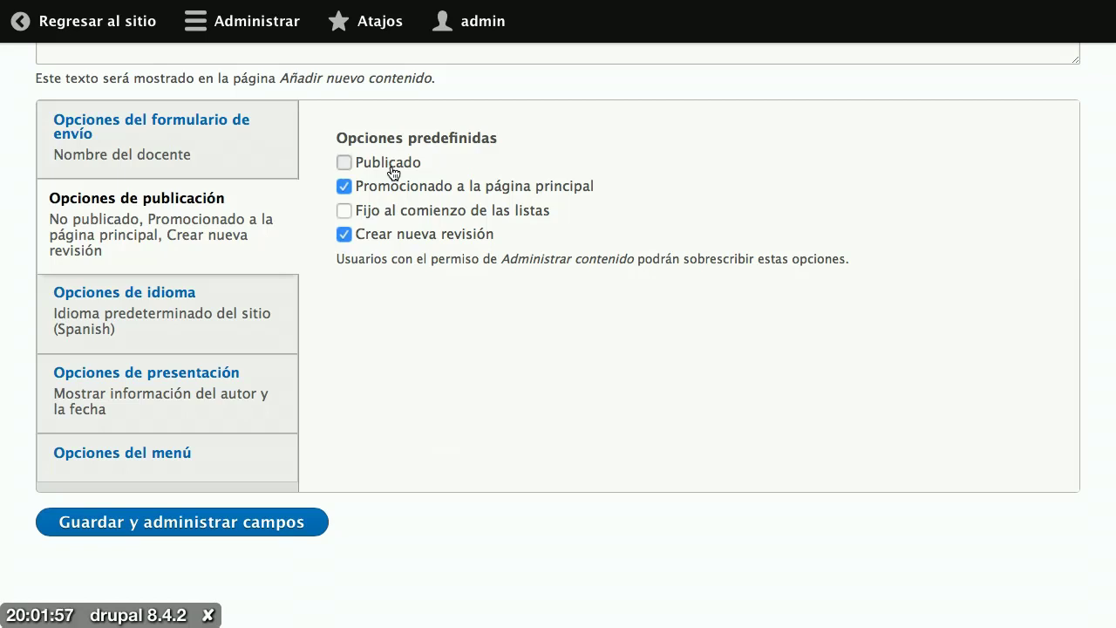
pyautogui.click(394, 172)
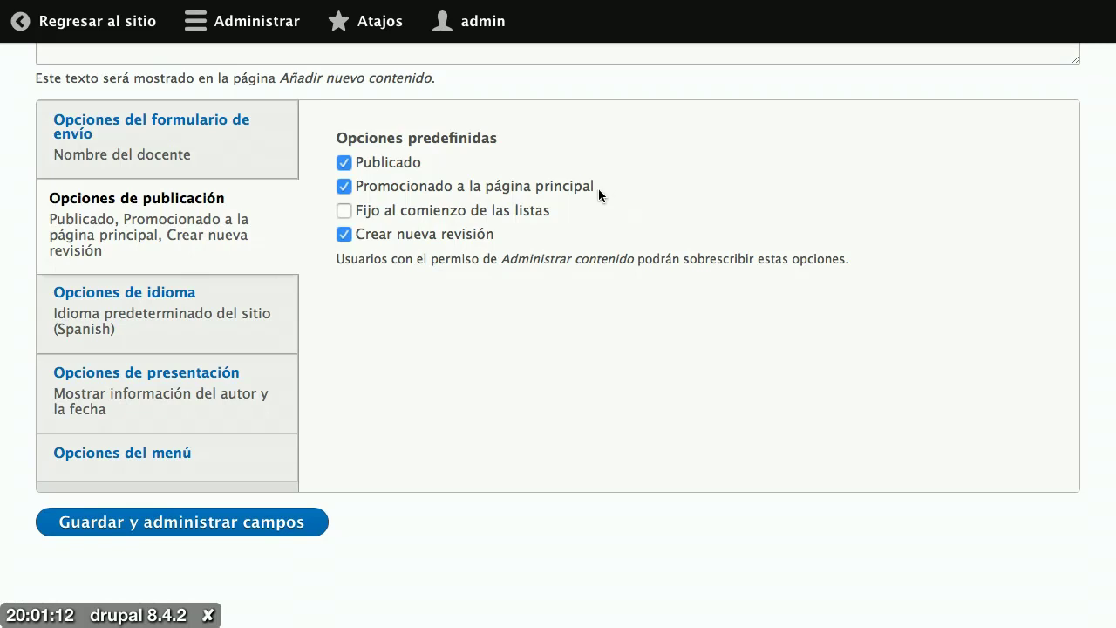
pyautogui.click(567, 188)
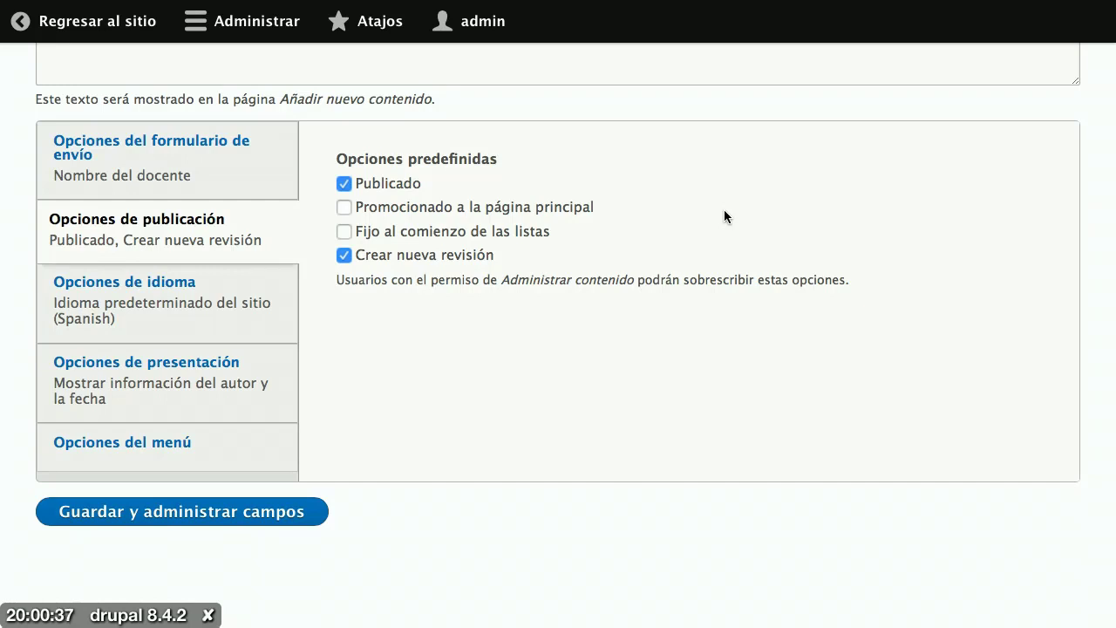
pyautogui.click(187, 294)
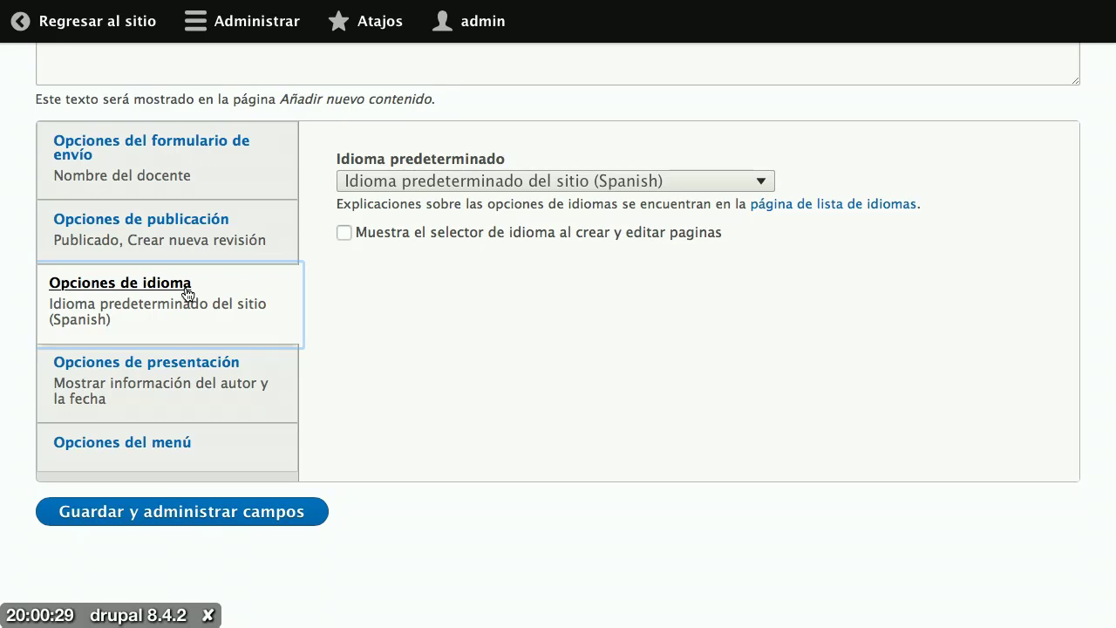
# Step: Turn off display of author and date information for Profesor content
pyautogui.click(192, 373)
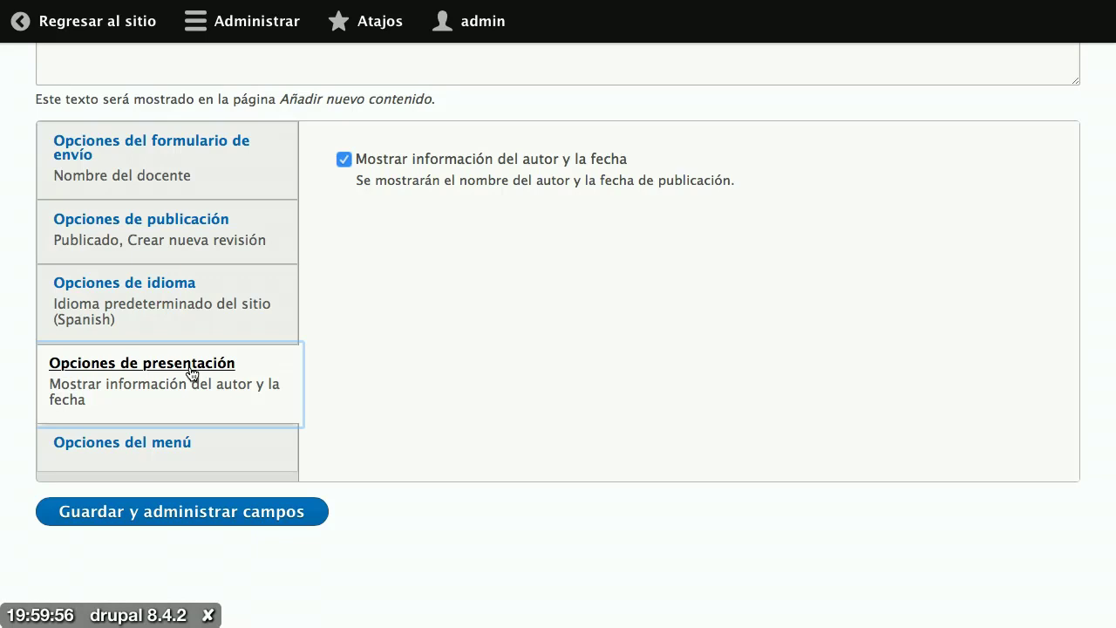
pyautogui.click(381, 171)
pyautogui.click(381, 167)
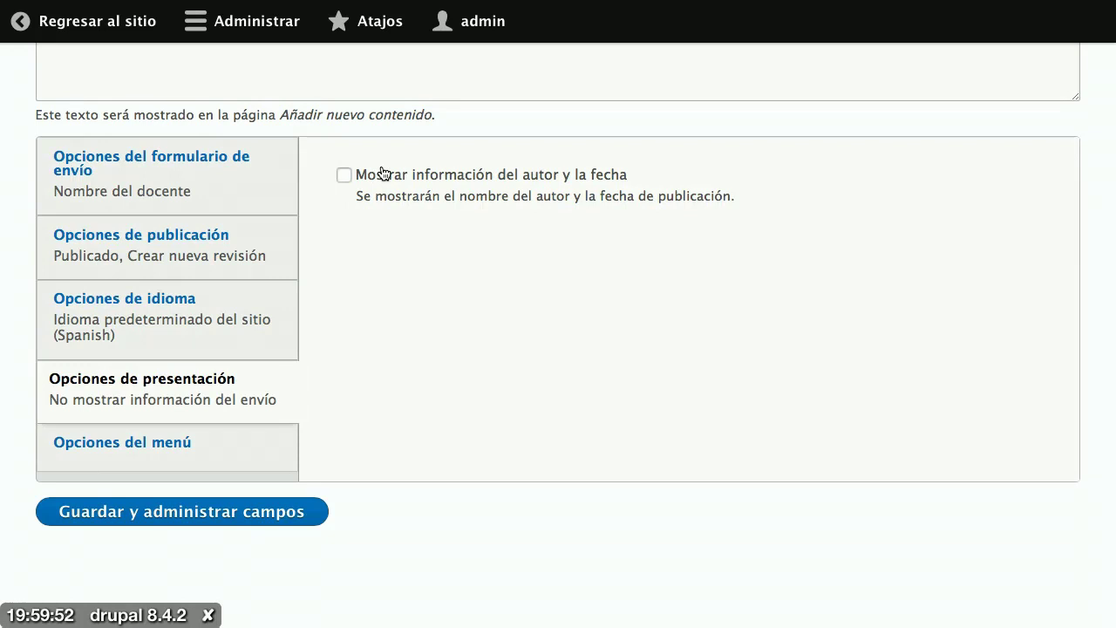
pyautogui.click(190, 455)
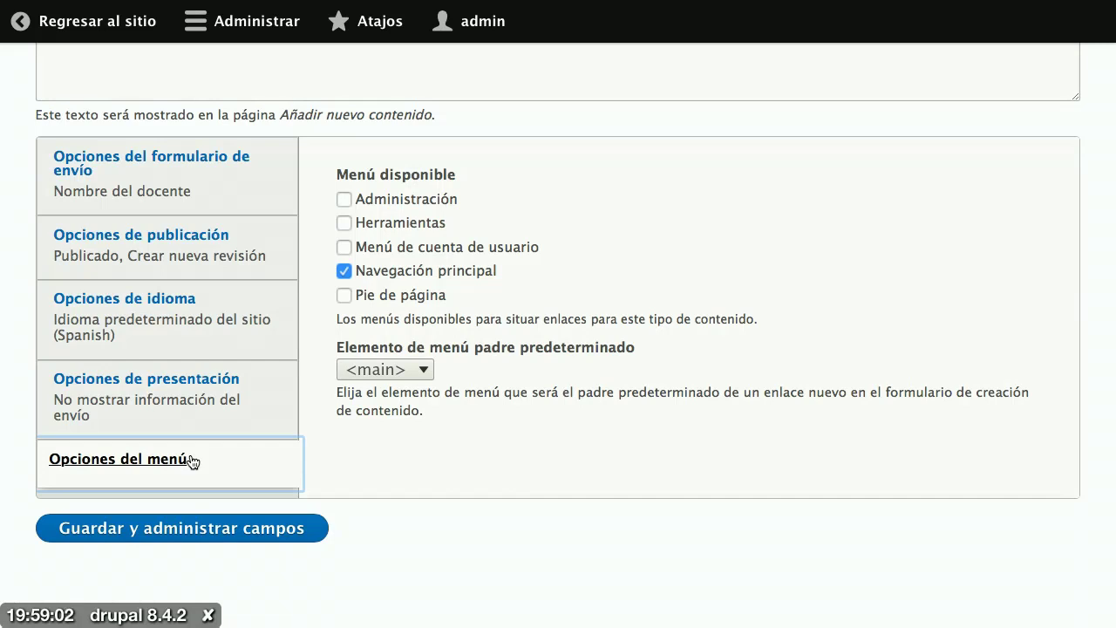
# Step: Uncheck 'Navegación principal' so Profesor offers no menu links
pyautogui.click(413, 275)
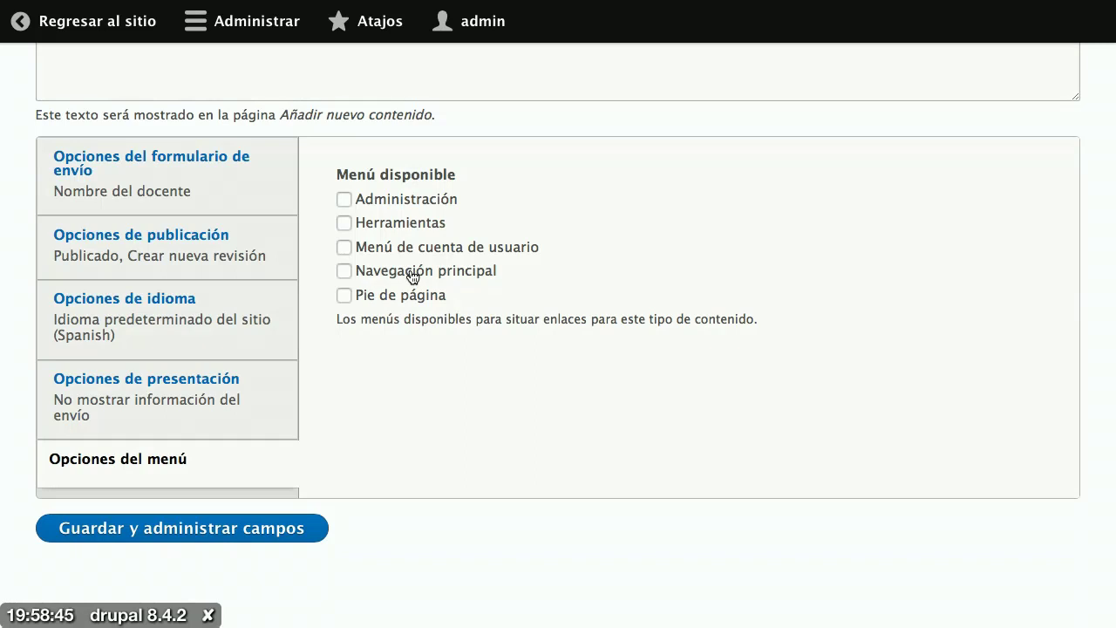
pyautogui.scroll(5, 413, 276)
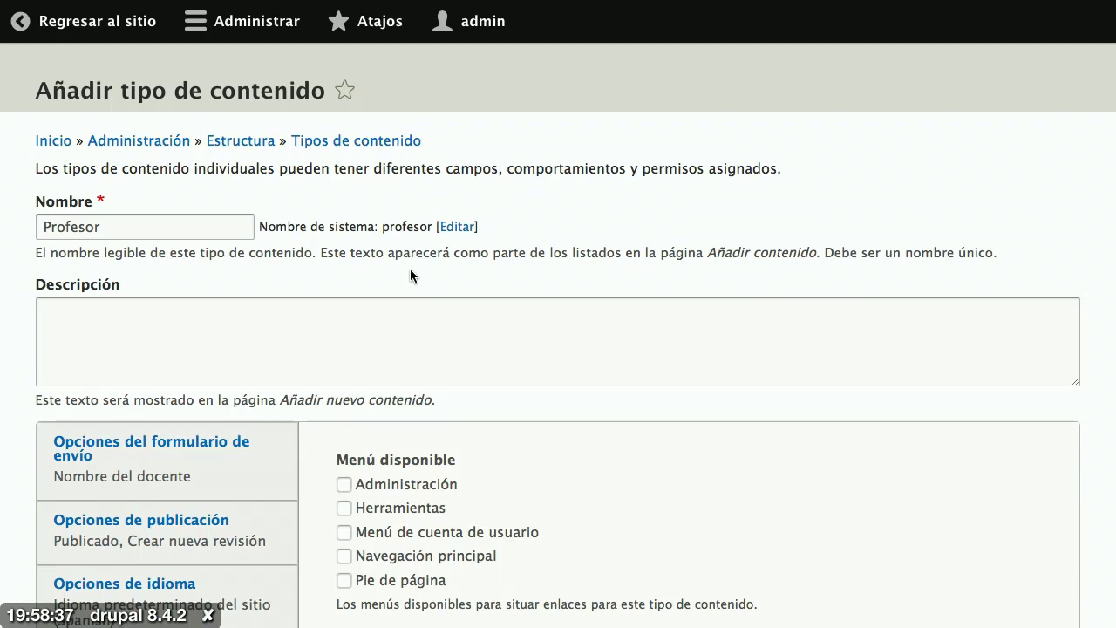
pyautogui.click(182, 228)
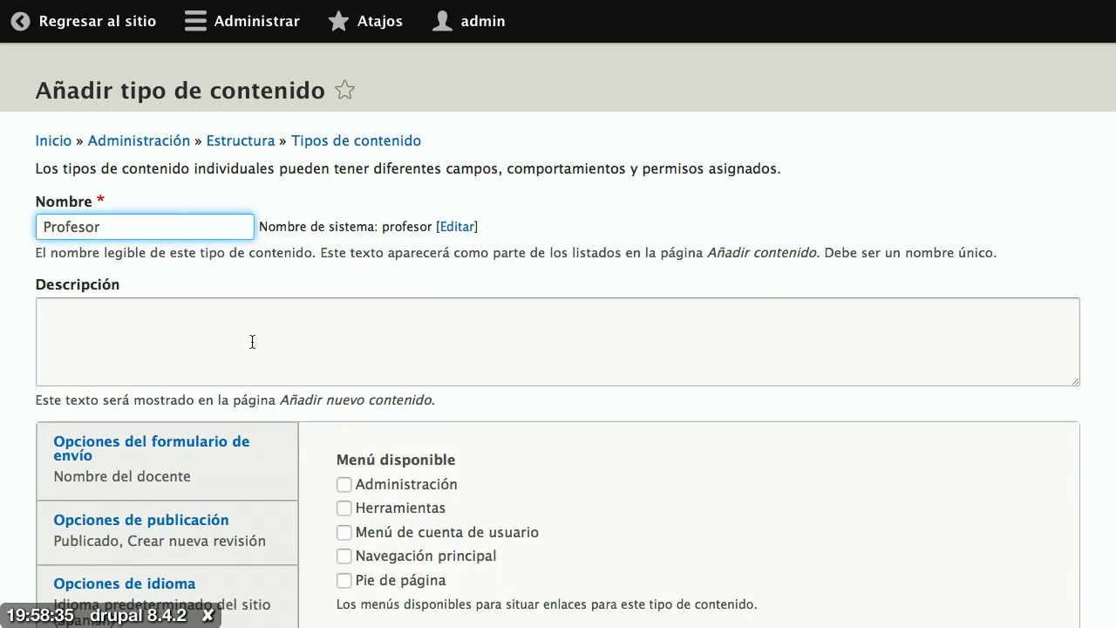
# Step: Review the submission, publishing, language, display and menu settings of the form
pyautogui.click(238, 470)
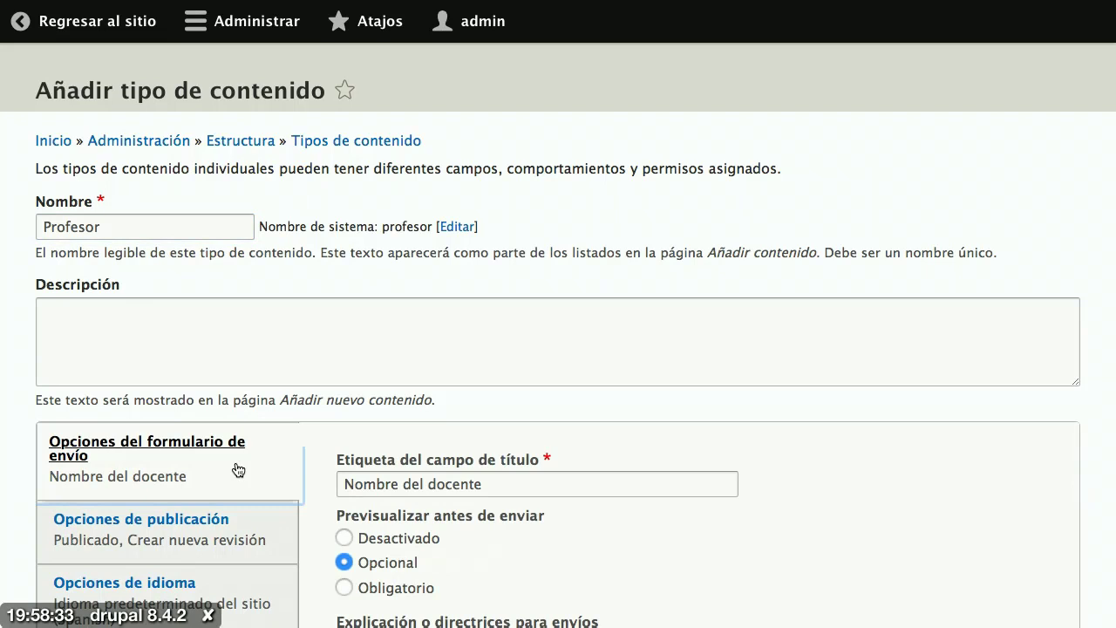
pyautogui.tripleClick(502, 486)
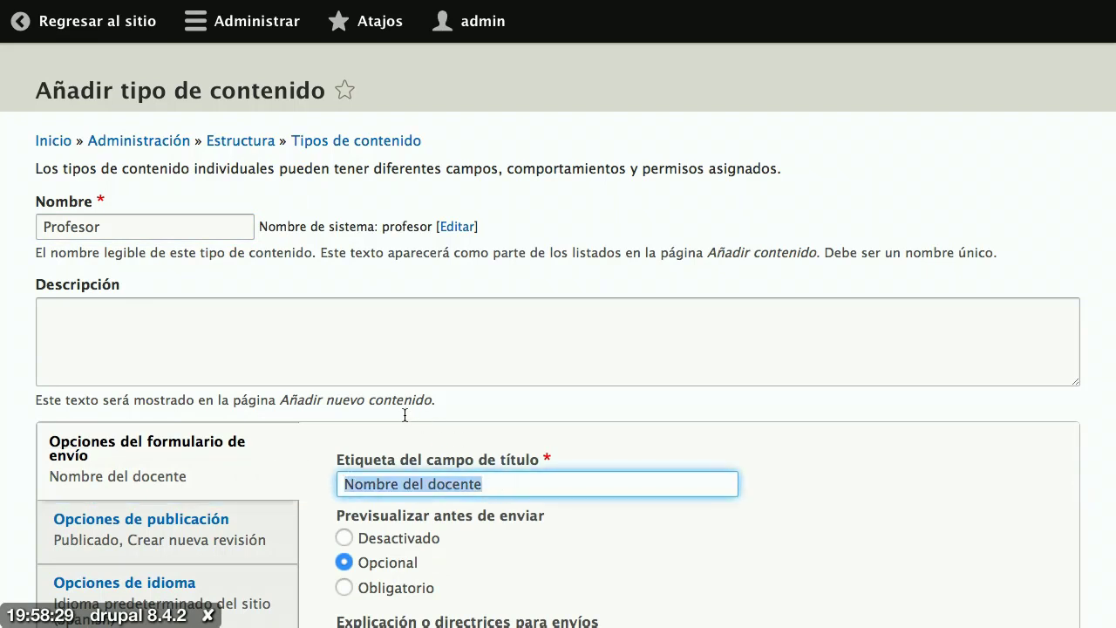
pyautogui.scroll(-3, 718, 431)
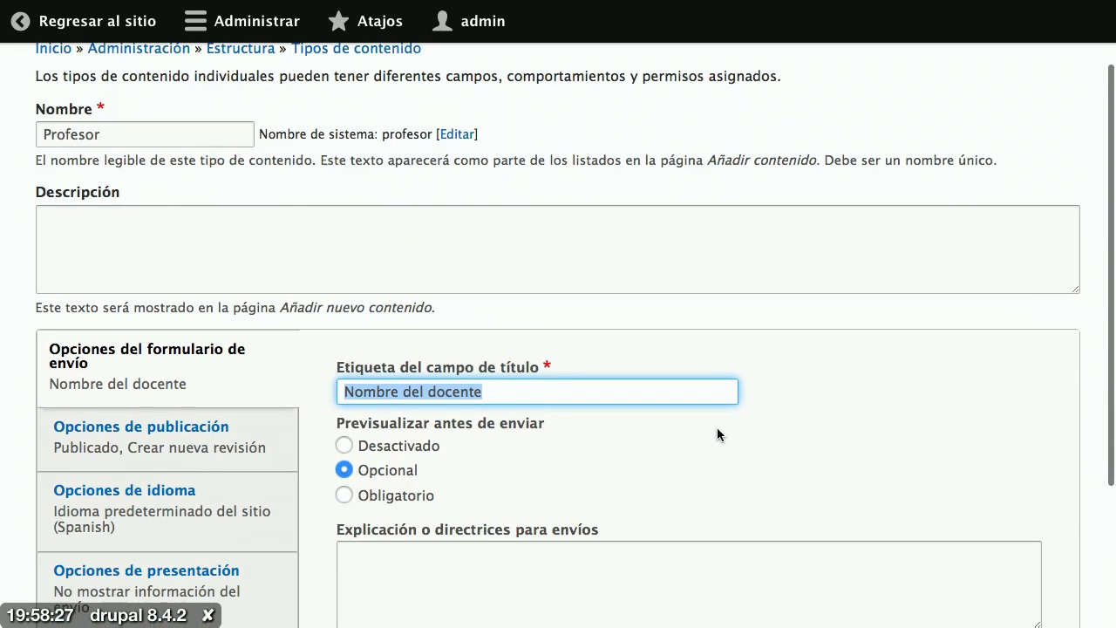
pyautogui.click(230, 411)
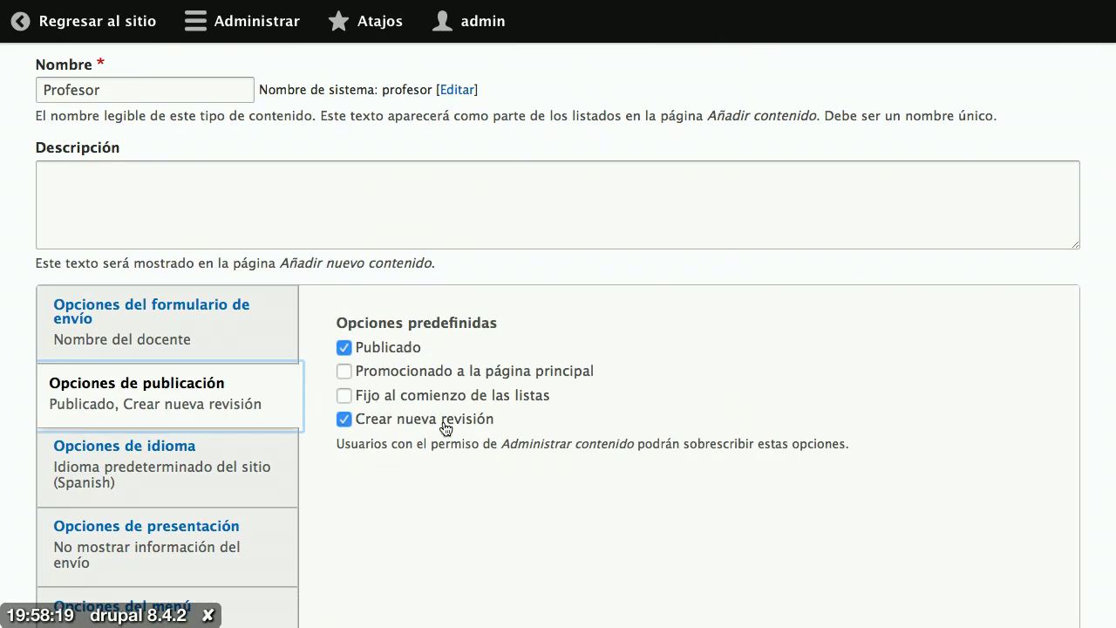
pyautogui.click(273, 463)
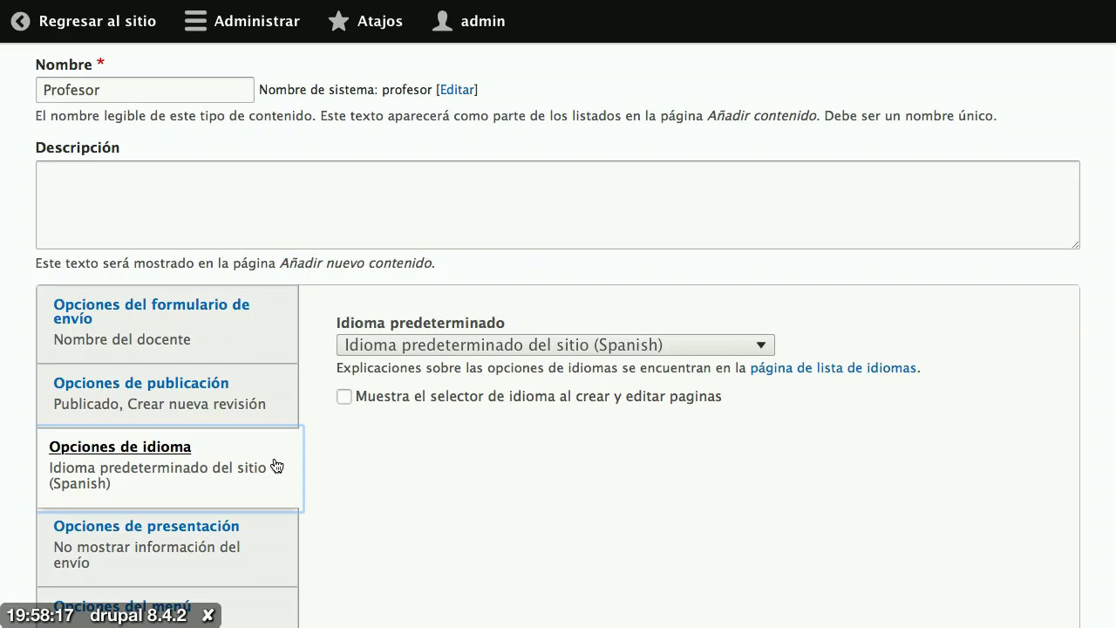
pyautogui.scroll(-1, 275, 462)
pyautogui.click(264, 496)
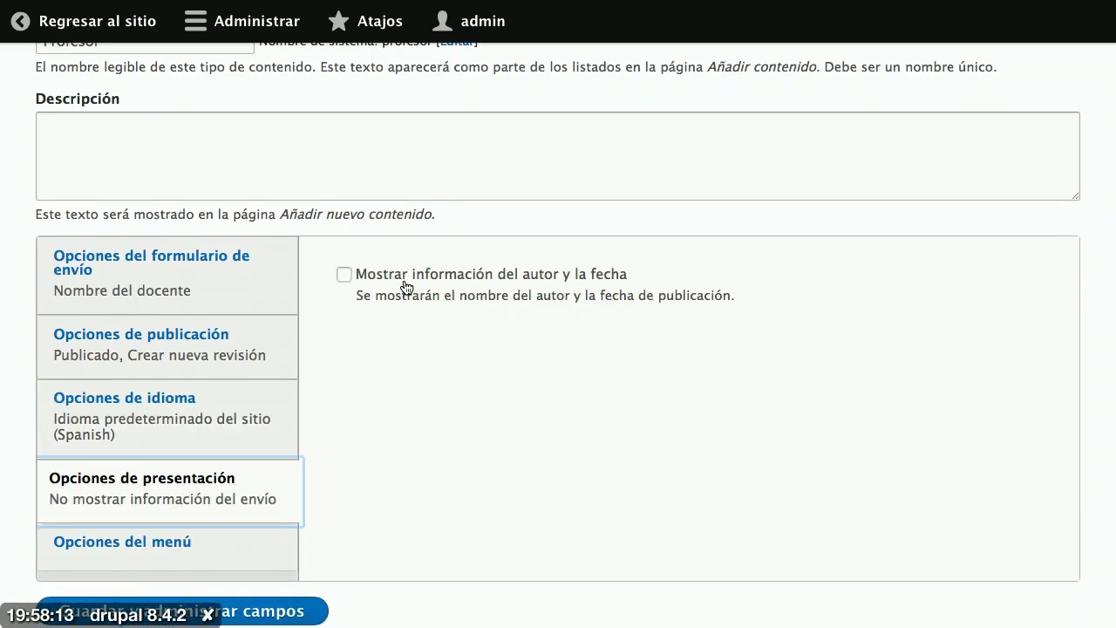
pyautogui.scroll(-1, 405, 287)
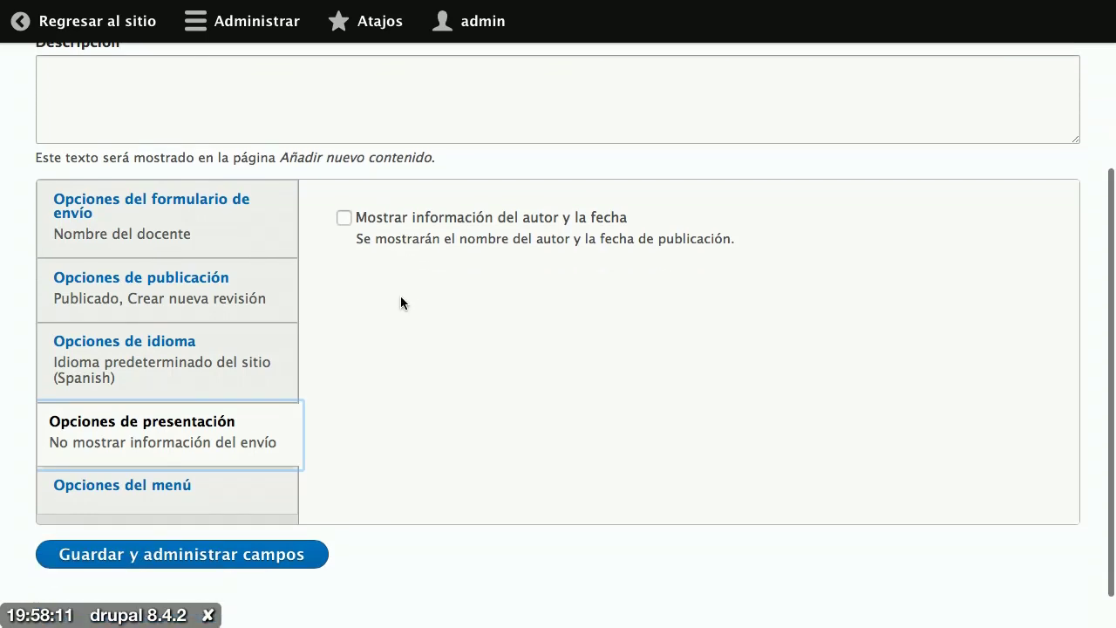
pyautogui.click(274, 486)
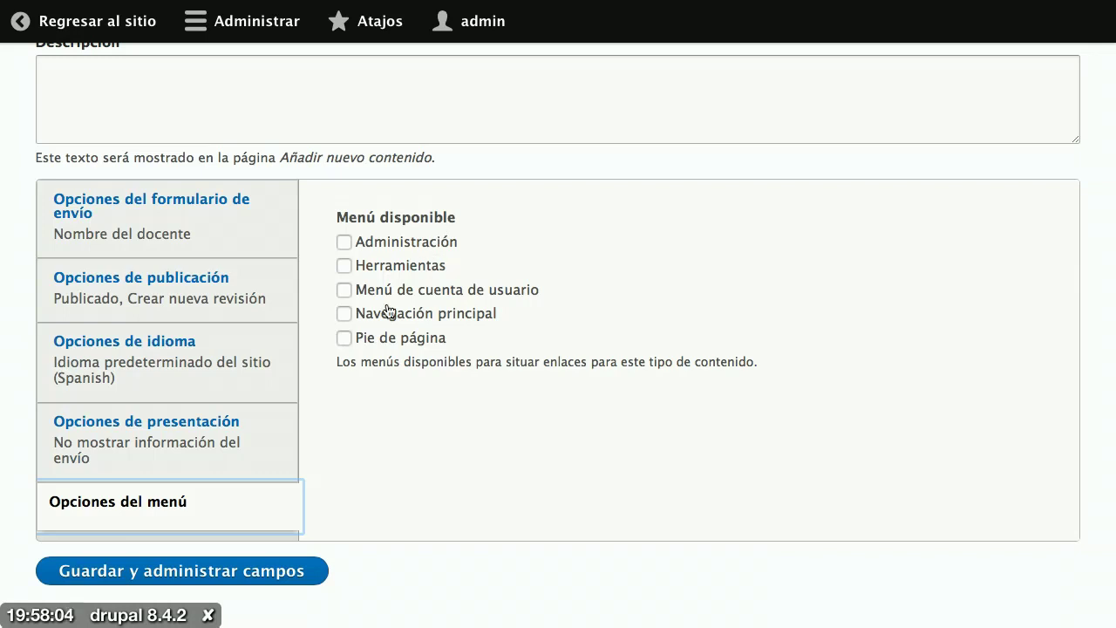
# Step: Save the Profesor content type and open its Body field settings
pyautogui.click(248, 573)
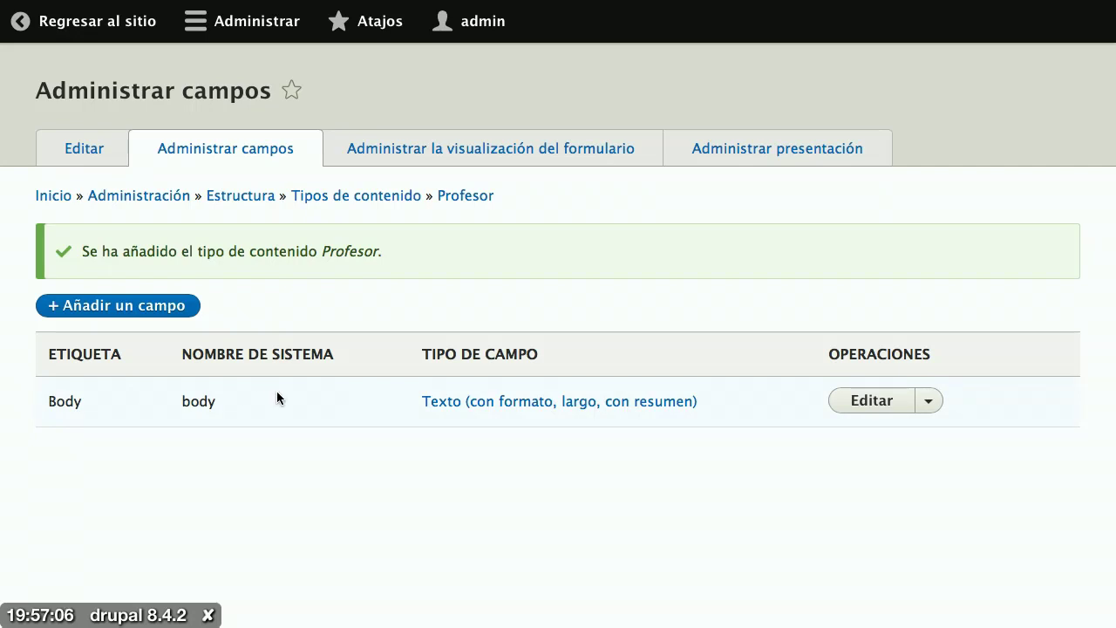
pyautogui.click(859, 406)
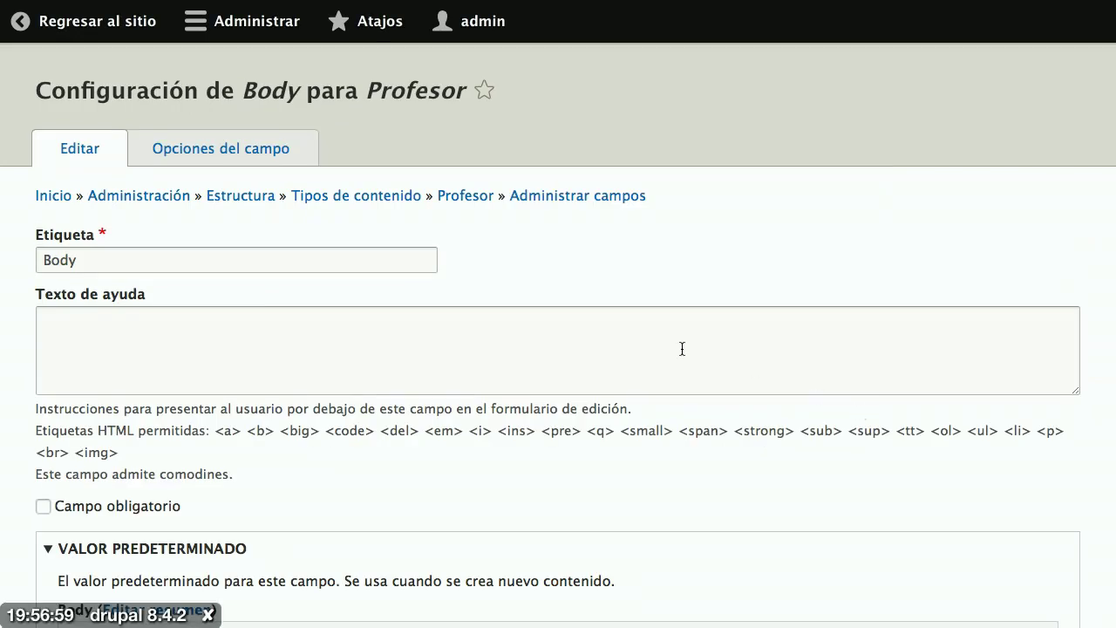
# Step: Relabel the Body field to 'Biografía' and save the field configuration
pyautogui.doubleClick(344, 264)
pyautogui.write('Biogra')
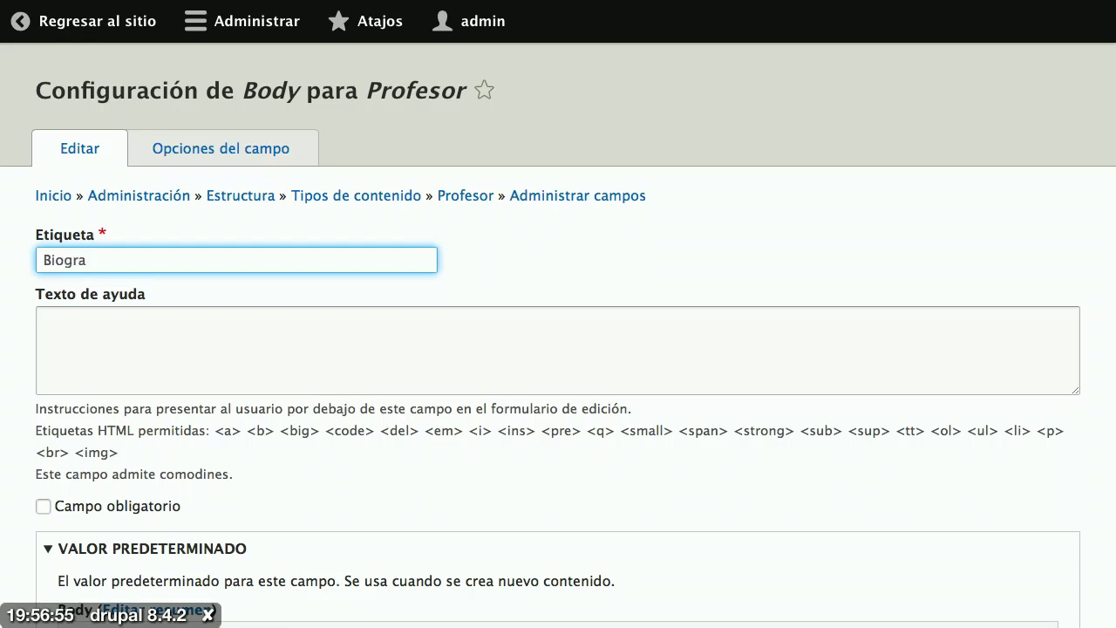
pyautogui.write('fía')
pyautogui.scroll(-2, 343, 353)
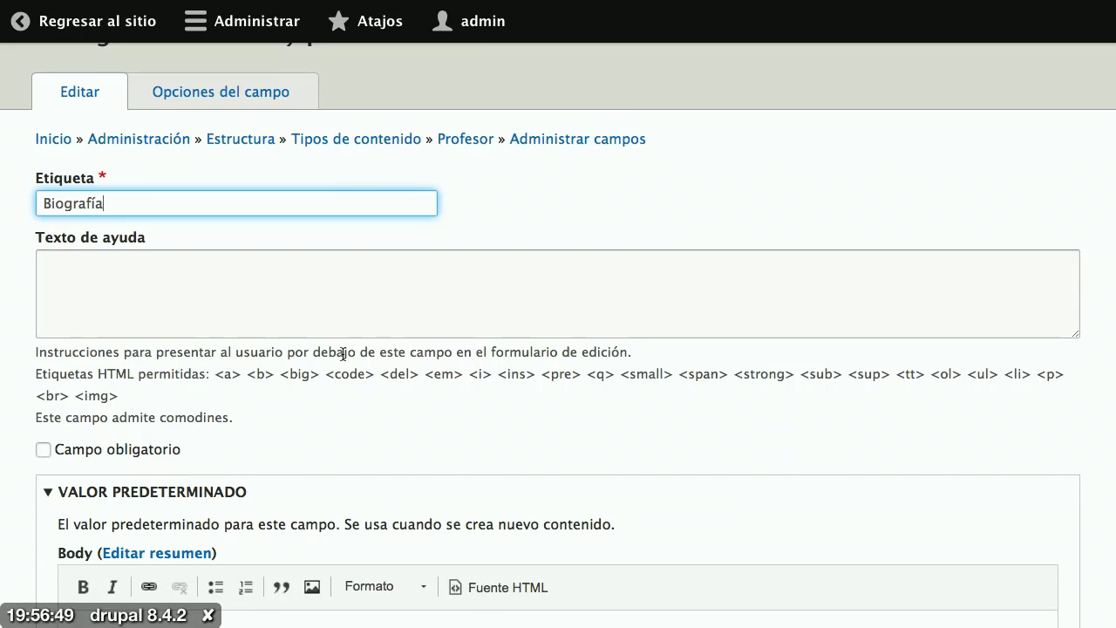
pyautogui.scroll(-10, 342, 353)
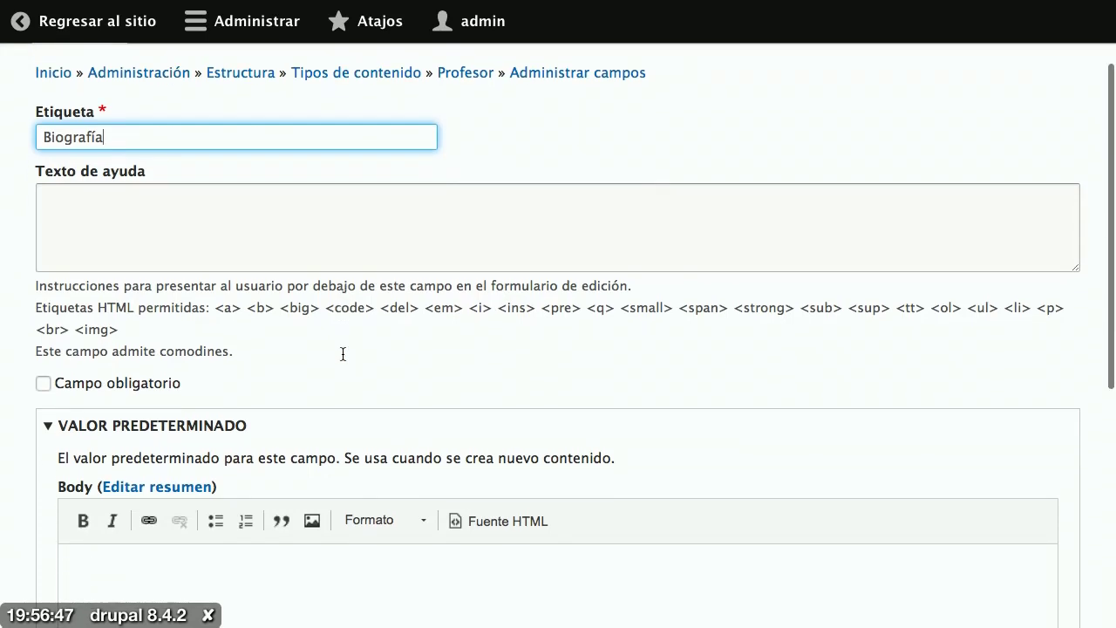
pyautogui.scroll(-1, 343, 353)
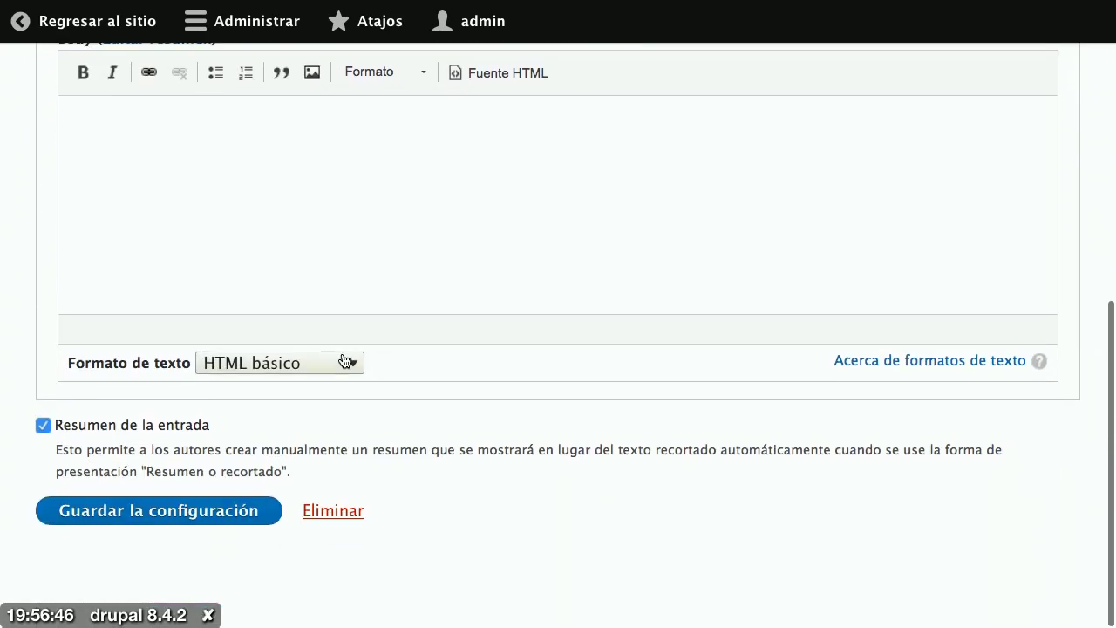
pyautogui.click(160, 520)
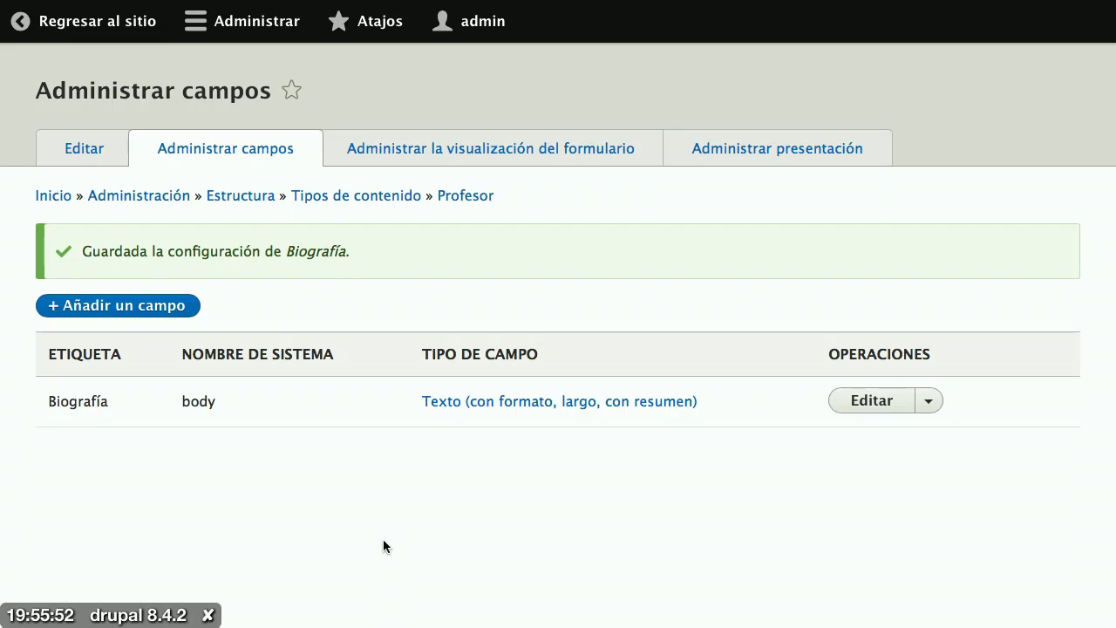
# Step: Return to the public site and open the Crear Profesor form via Agregar contenido
pyautogui.click(98, 29)
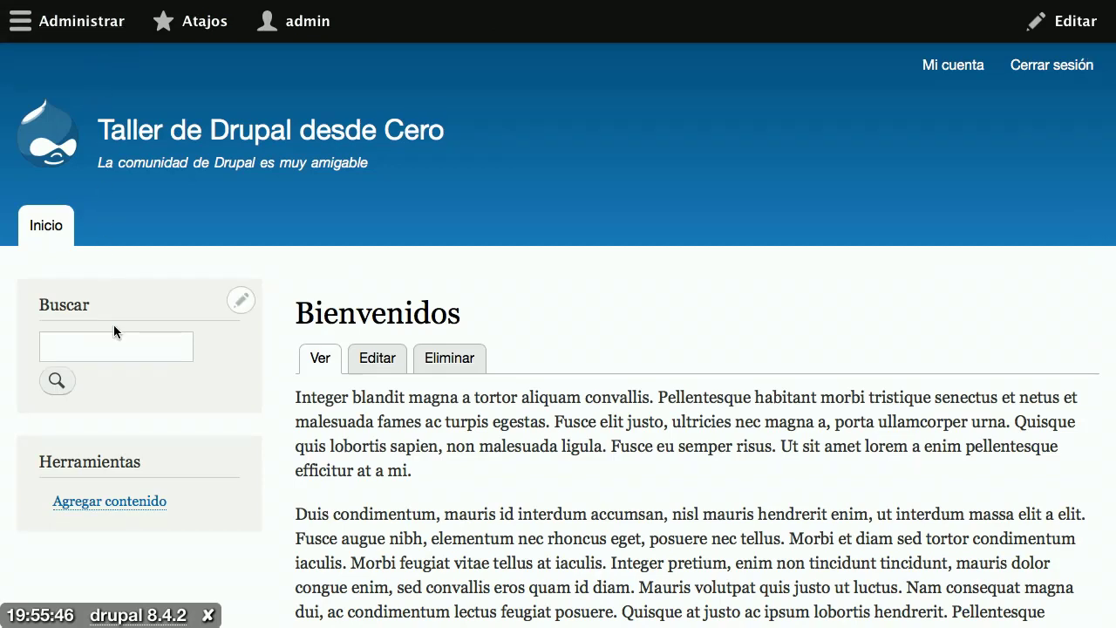
pyautogui.click(109, 500)
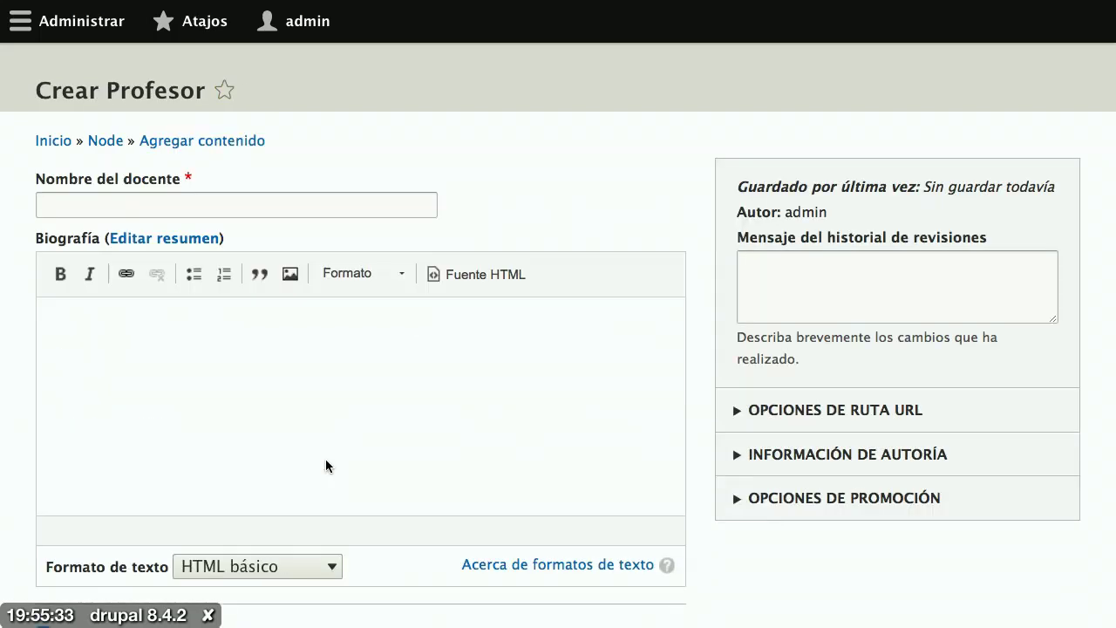
pyautogui.scroll(-3, 714, 500)
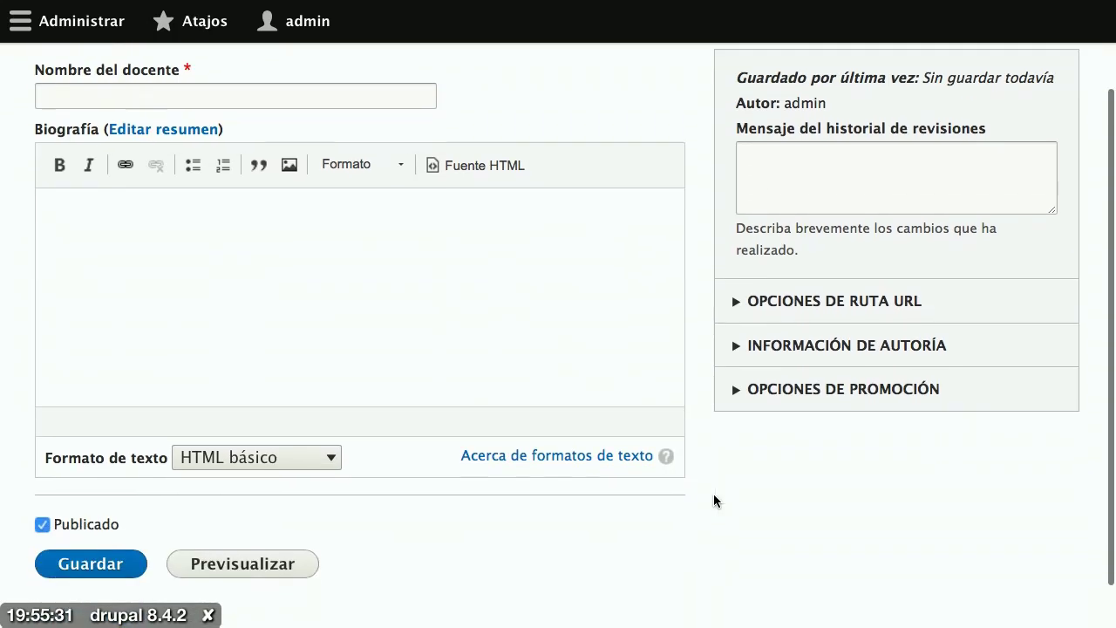
pyautogui.scroll(2, 714, 500)
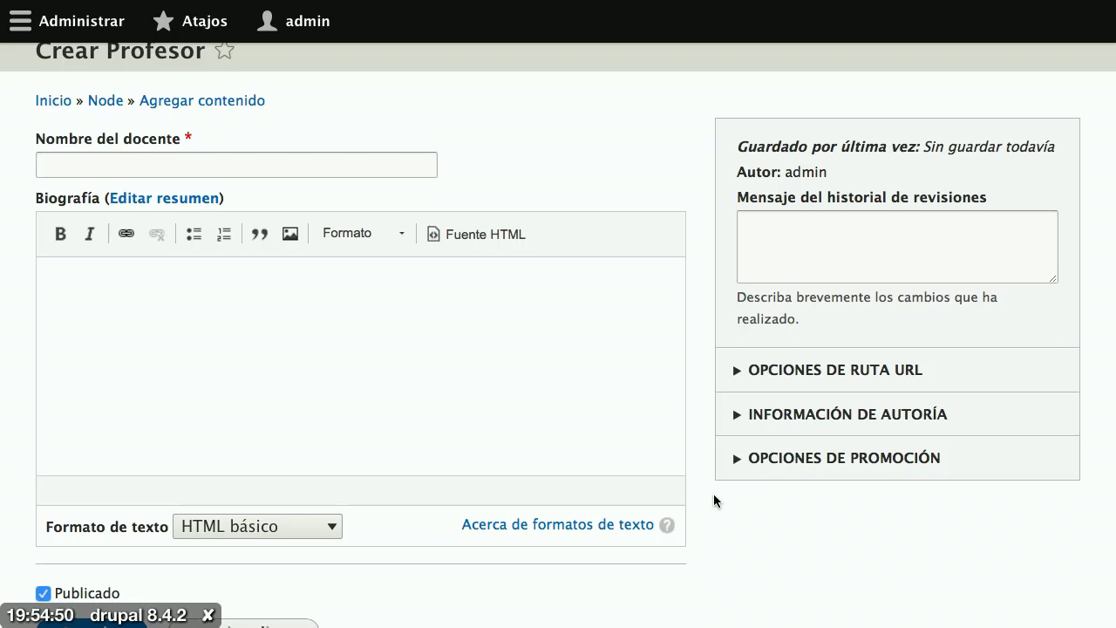
pyautogui.click(291, 239)
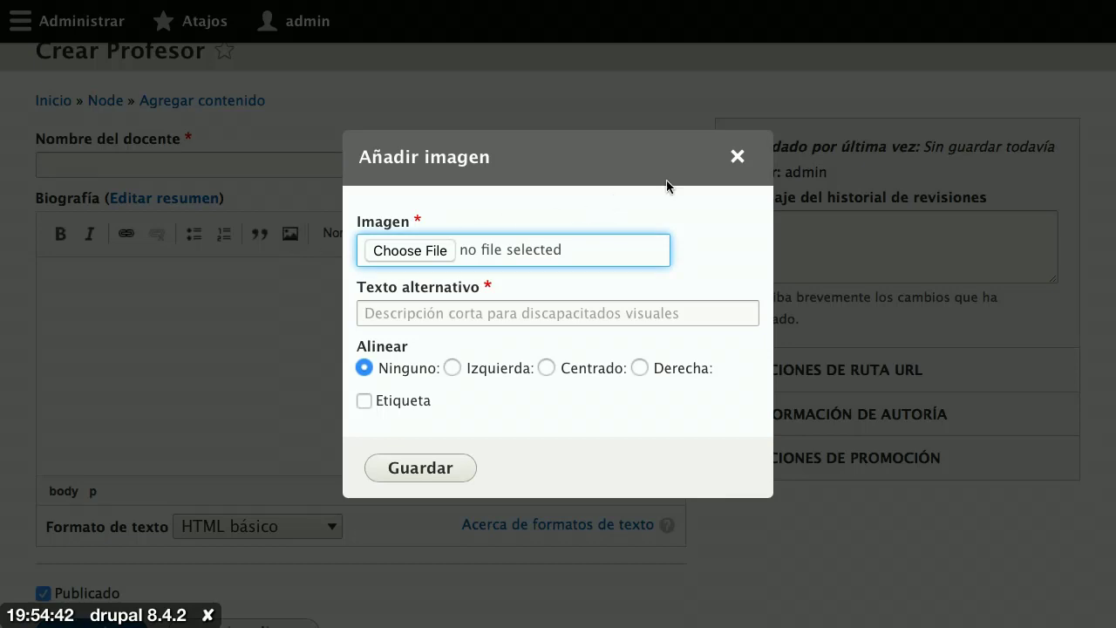
pyautogui.click(743, 166)
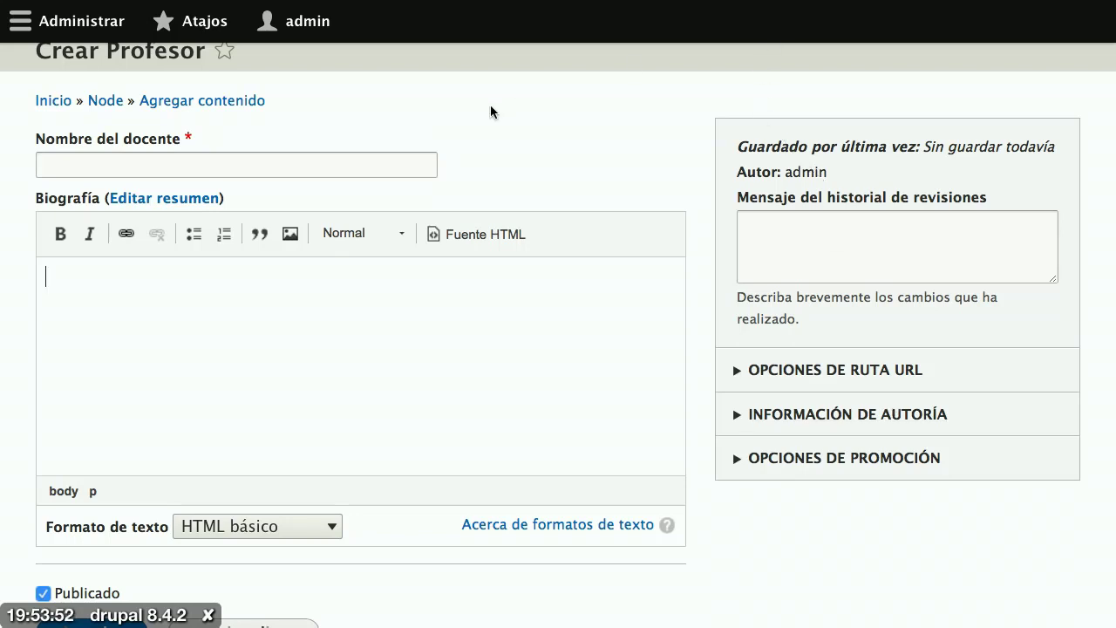
# Step: Enter the teacher's full name in Nombre del docente
pyautogui.click(359, 160)
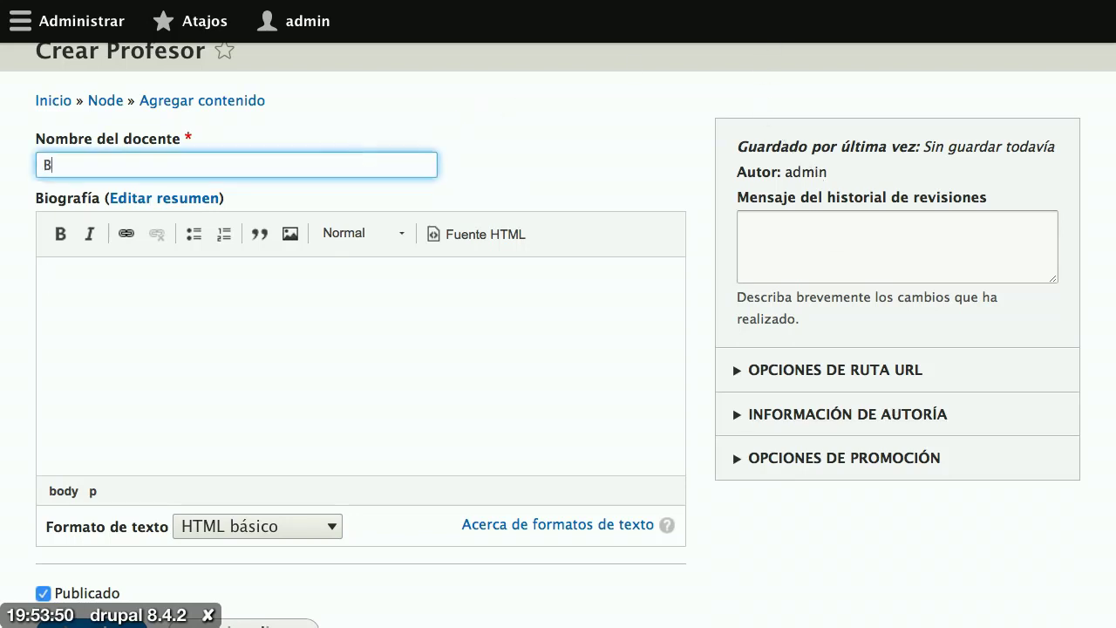
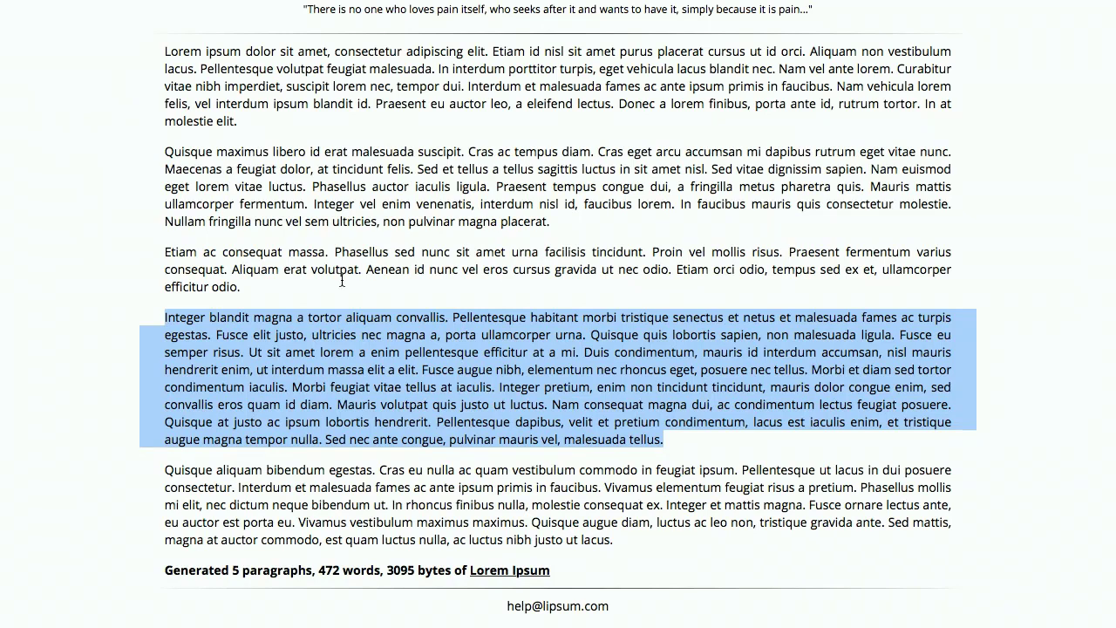
# Step: Copy the third Lorem Ipsum paragraph and paste it into the Biografía editor
pyautogui.click(338, 316)
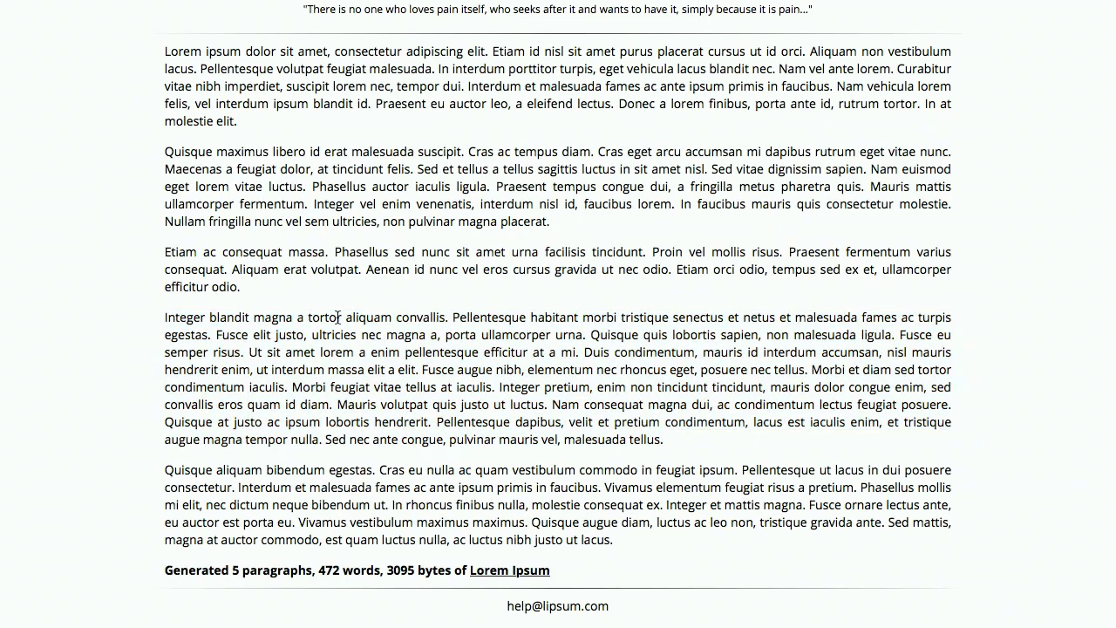
pyautogui.moveTo(251, 292); pyautogui.dragTo(159, 252)
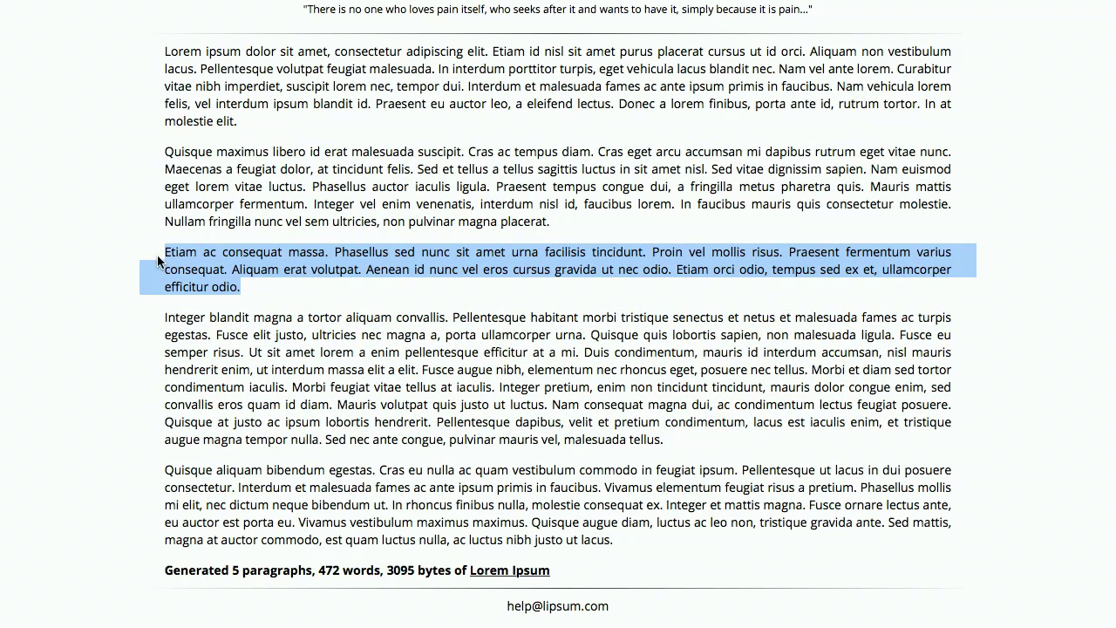
pyautogui.hotkey('ctrl', 'c')
pyautogui.hotkey('alt', 'Tab')
pyautogui.click(209, 323)
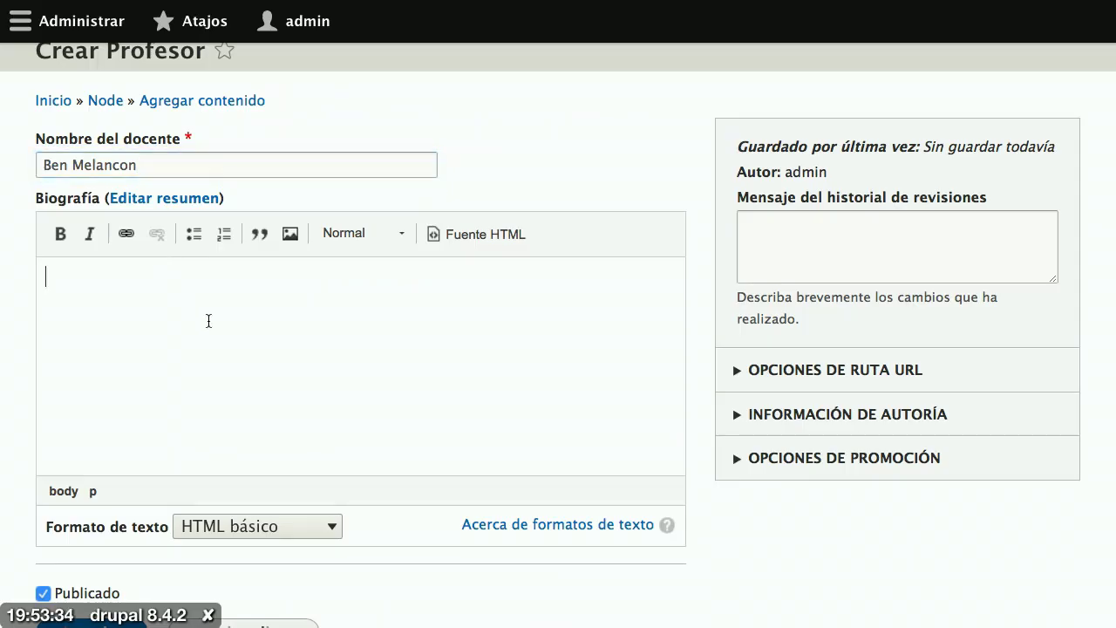
pyautogui.hotkey('ctrl', 'v')
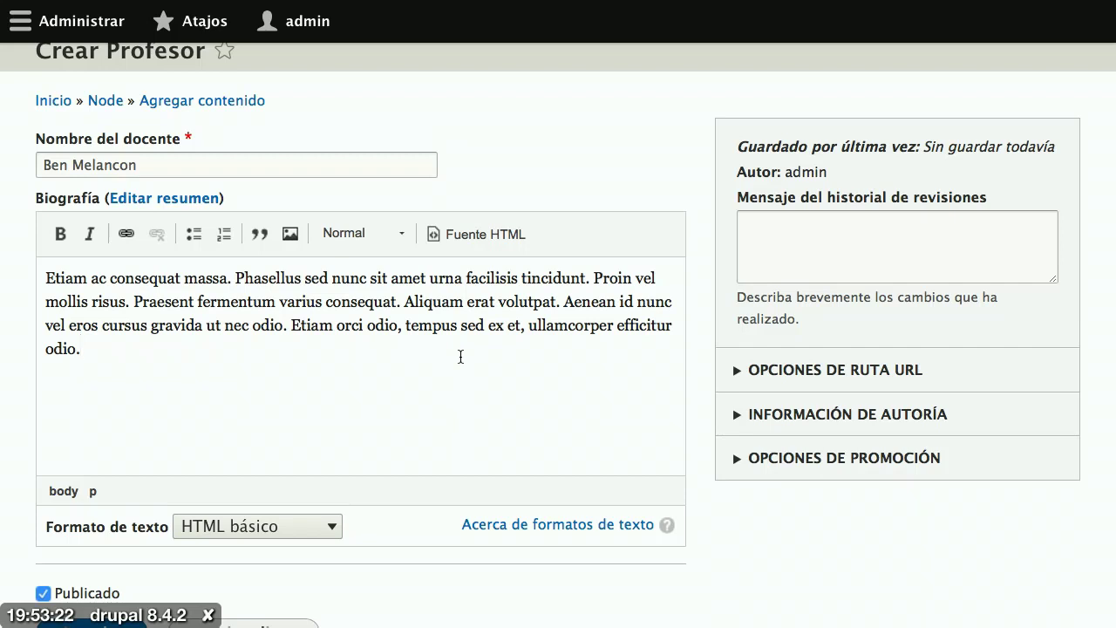
pyautogui.scroll(-3, 460, 356)
# Step: Save the new Profesor node and review its created page with the biography
pyautogui.click(114, 509)
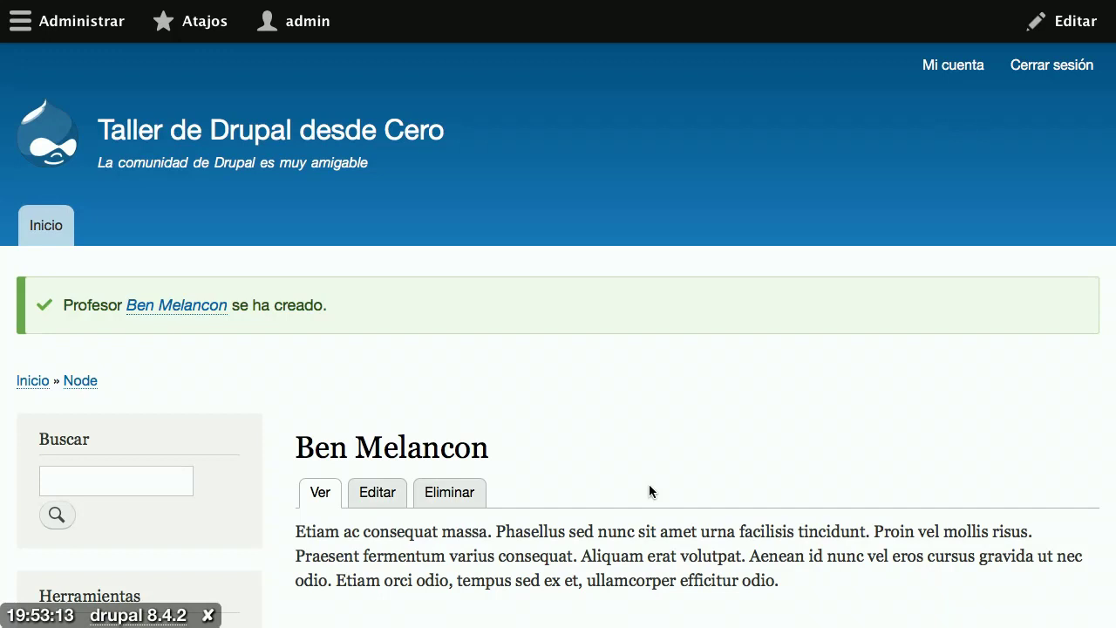
pyautogui.scroll(-5, 648, 485)
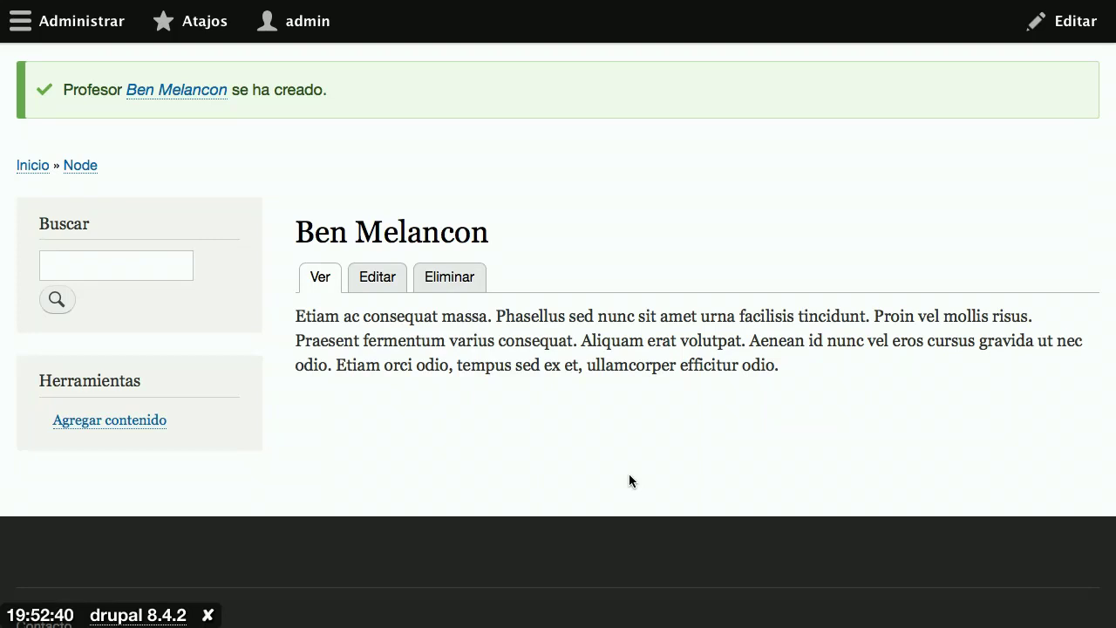
# Step: Go through Estructura > Tipos de contenido to Profesor's Administrar campos page
pyautogui.click(113, 35)
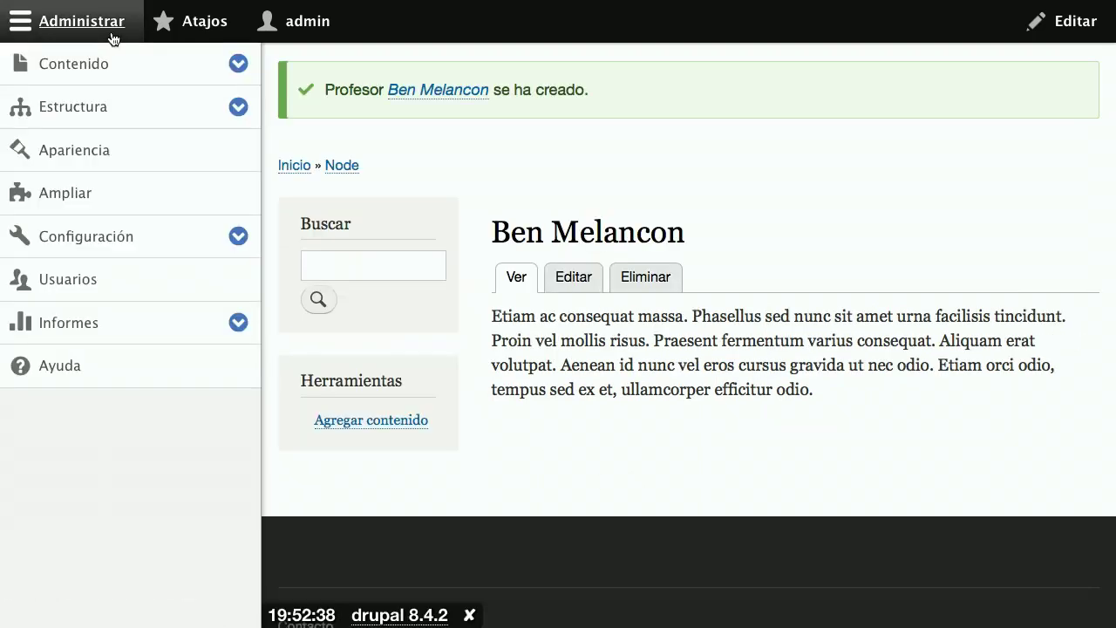
pyautogui.click(83, 118)
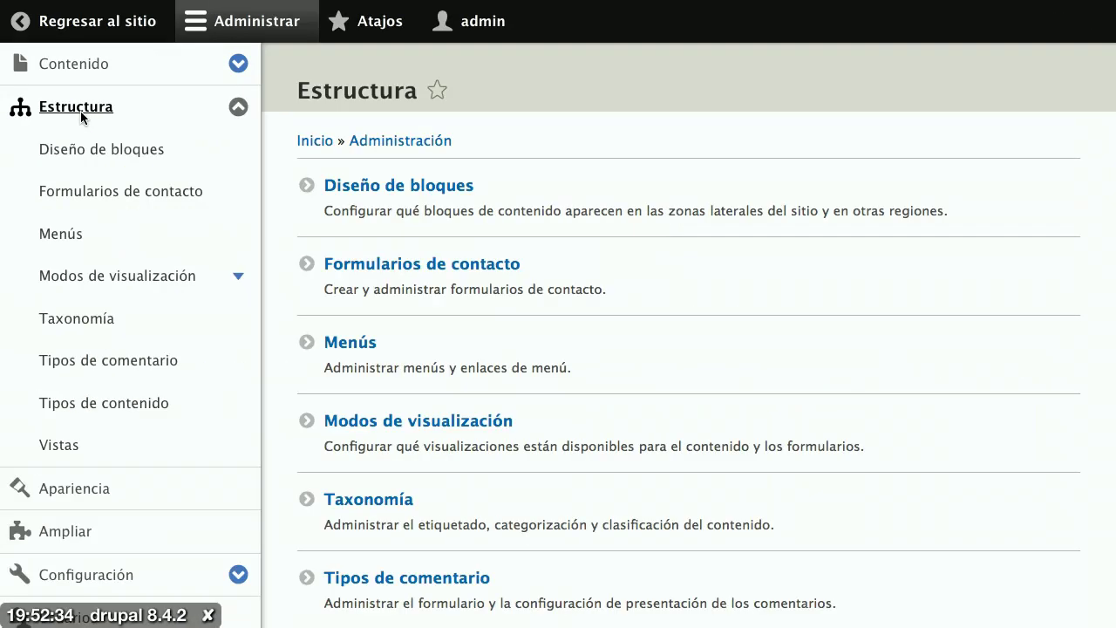
pyautogui.scroll(-2, 564, 347)
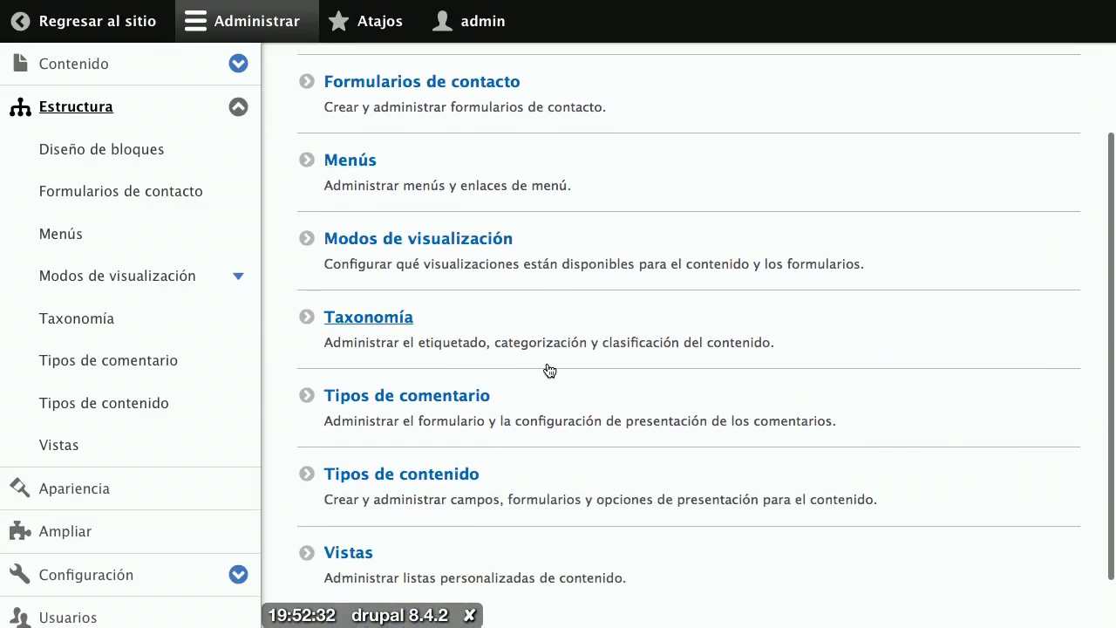
pyautogui.click(384, 476)
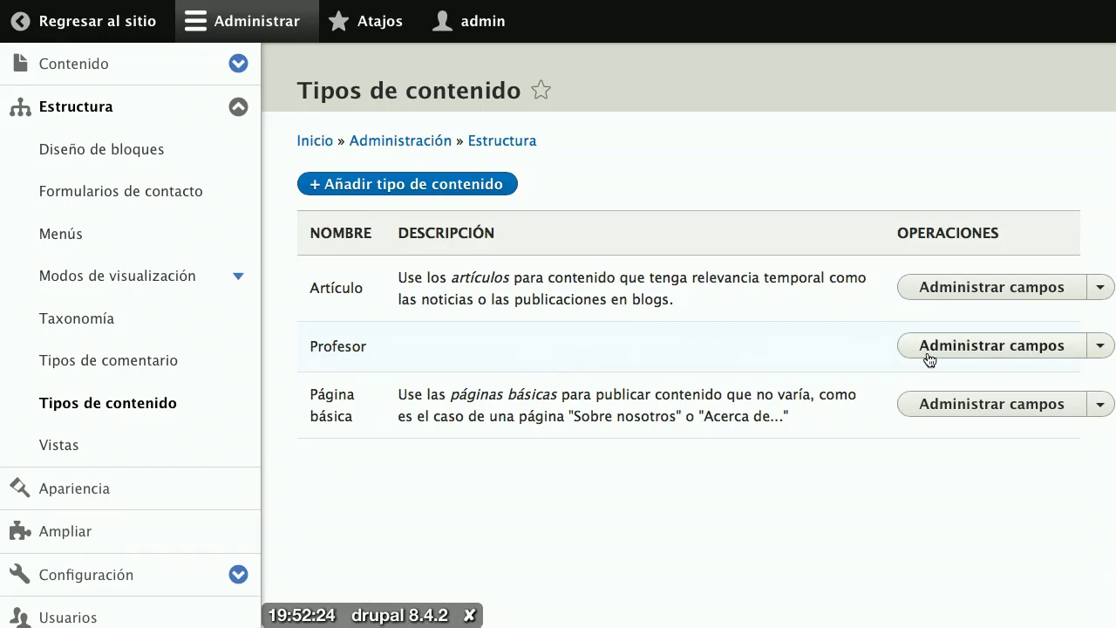
pyautogui.click(958, 356)
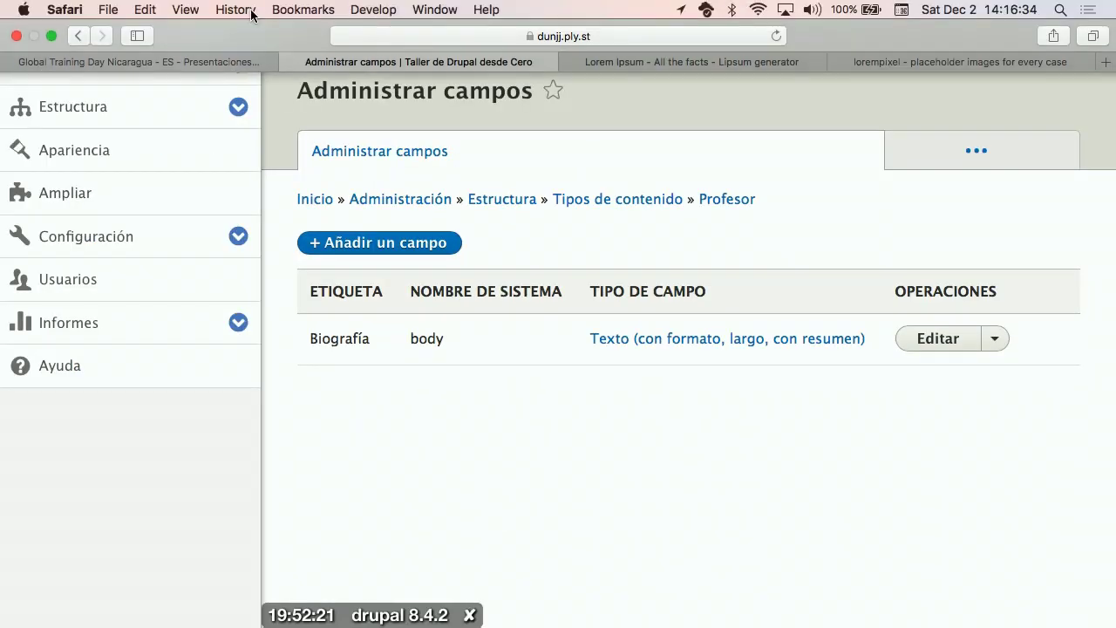
pyautogui.click(282, 24)
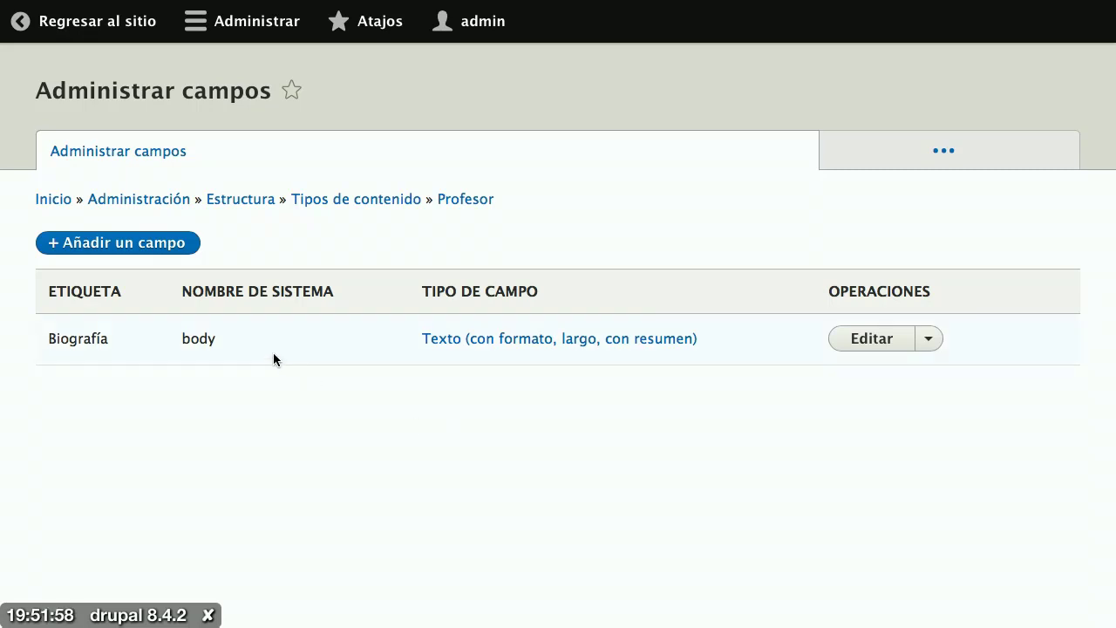
# Step: Add a Correo electrónico field labelled 'Correo institucional' to Profesor and continue
pyautogui.click(124, 244)
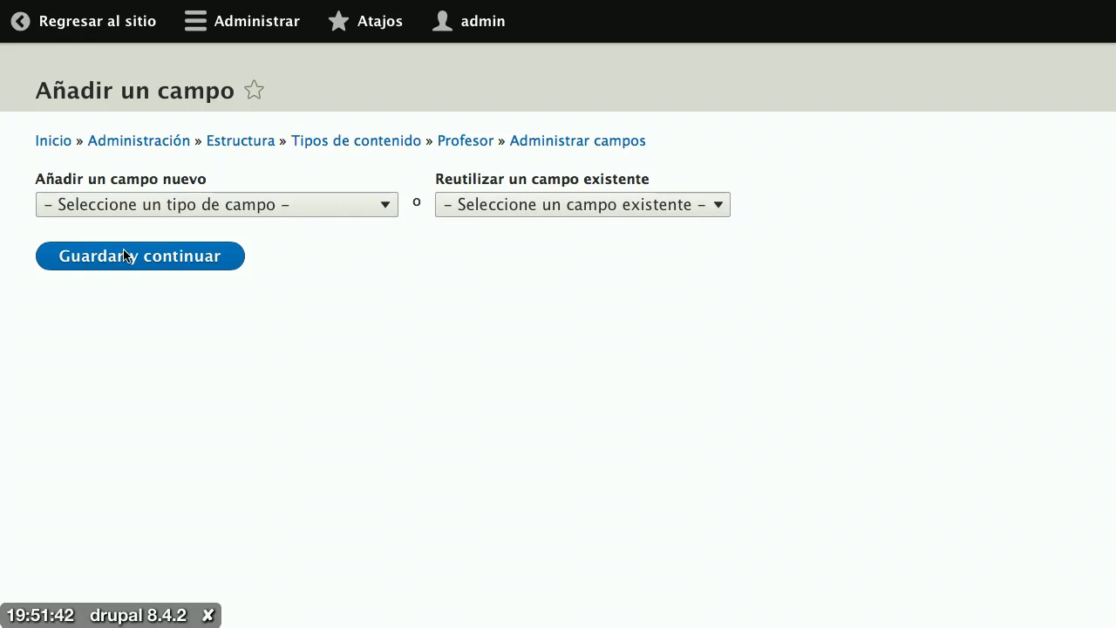
pyautogui.click(326, 209)
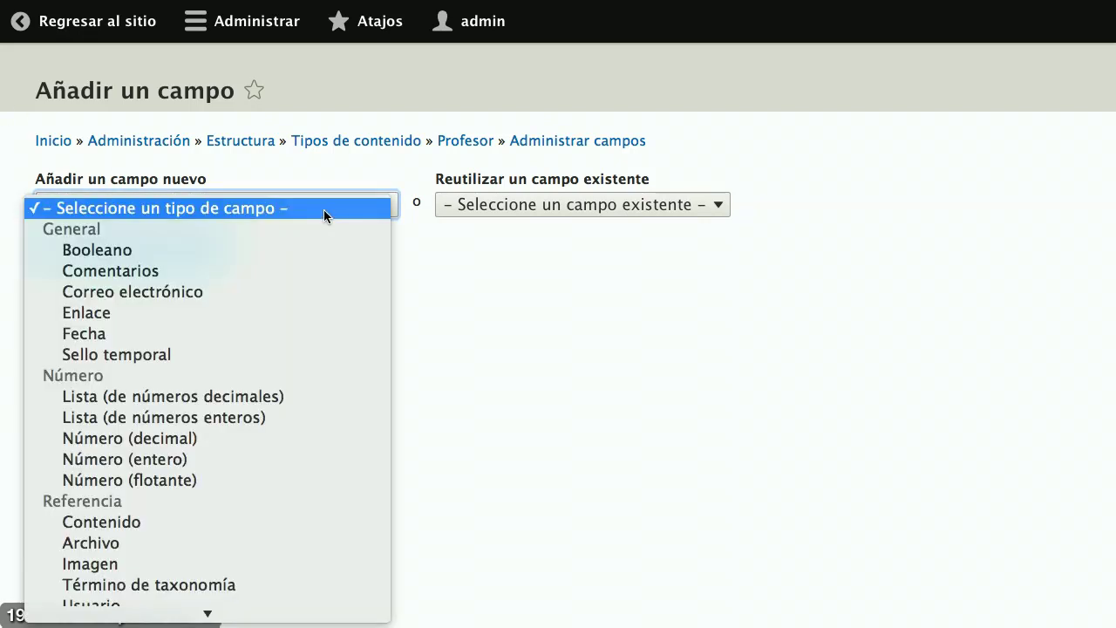
pyautogui.click(305, 293)
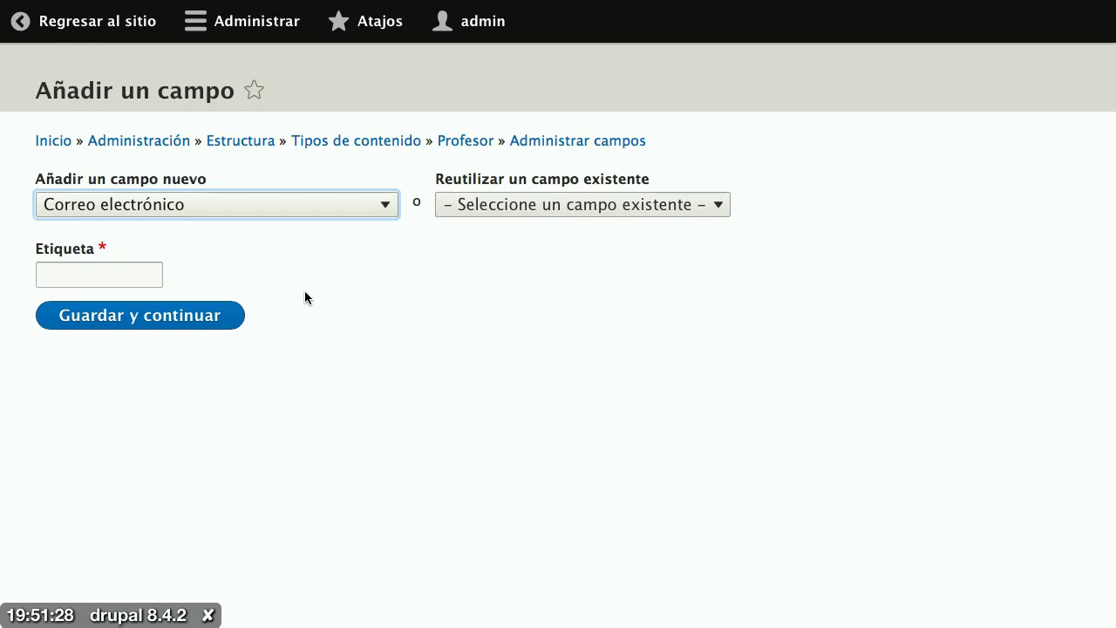
pyautogui.click(93, 269)
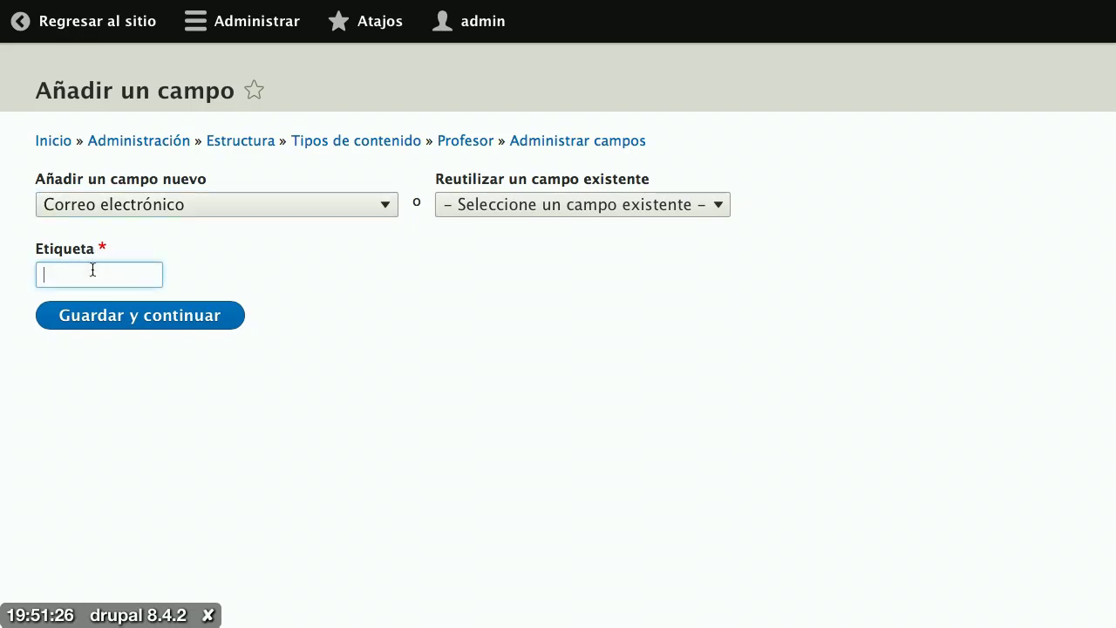
pyautogui.write('Correo')
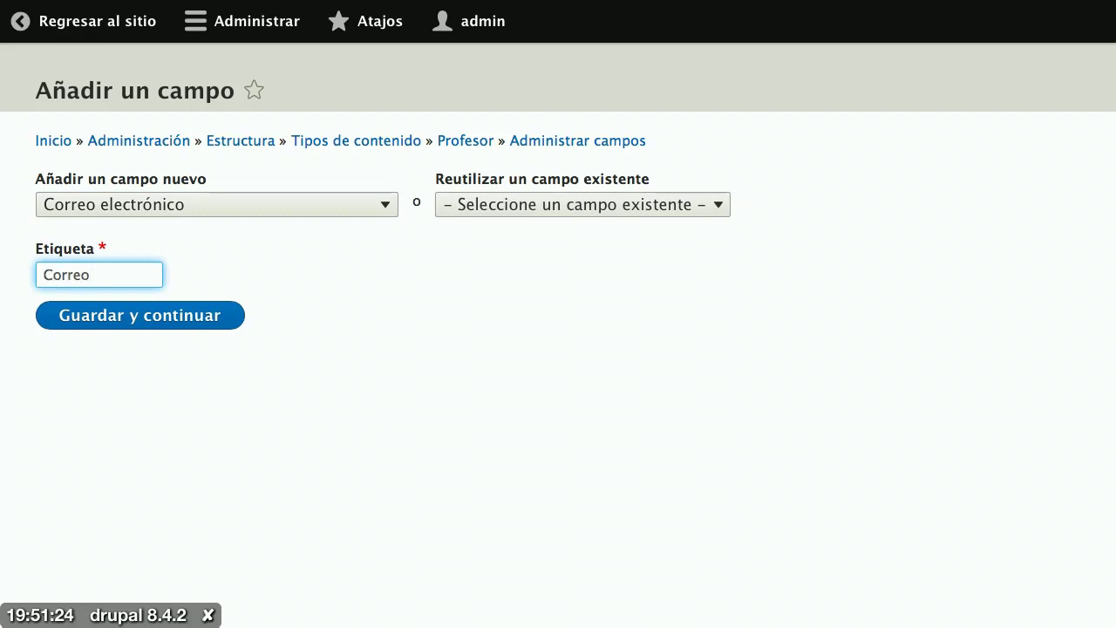
pyautogui.write(' institu')
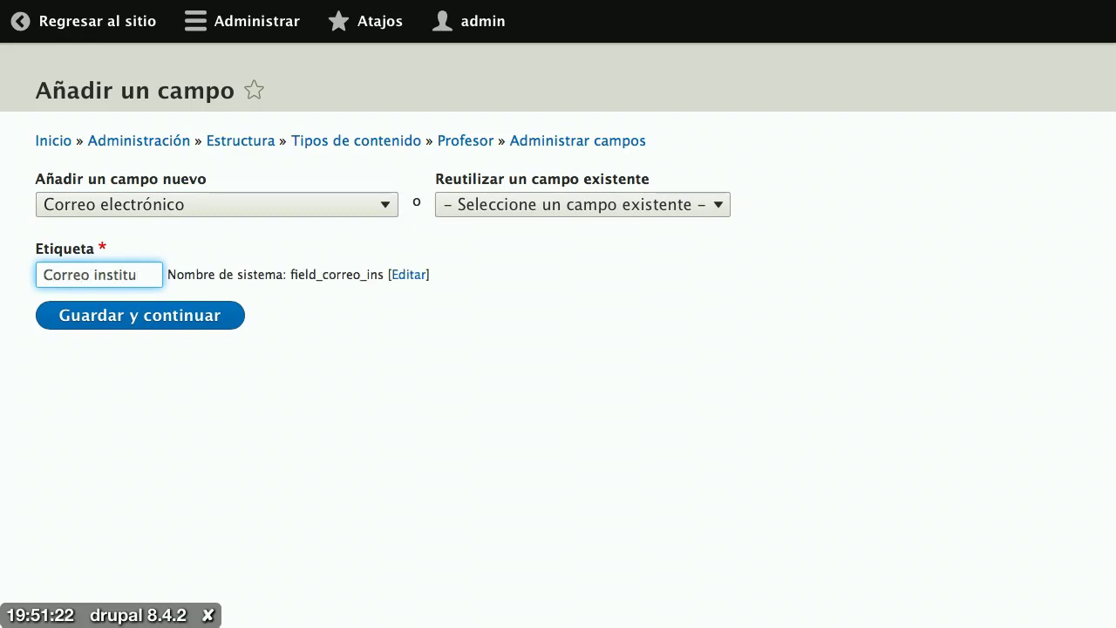
pyautogui.write('cional')
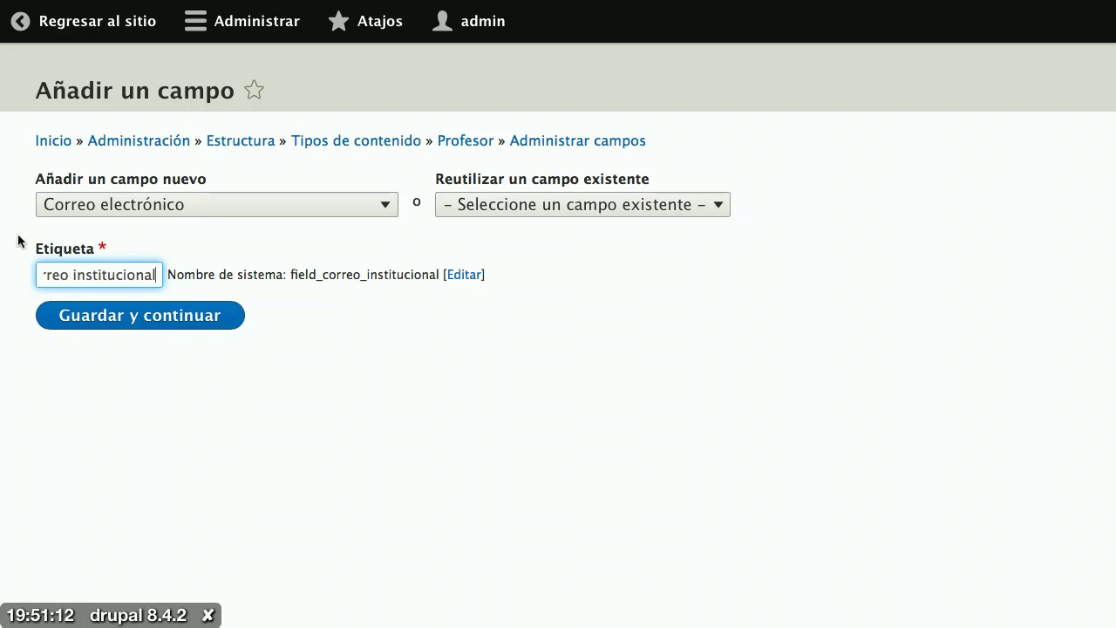
pyautogui.click(122, 320)
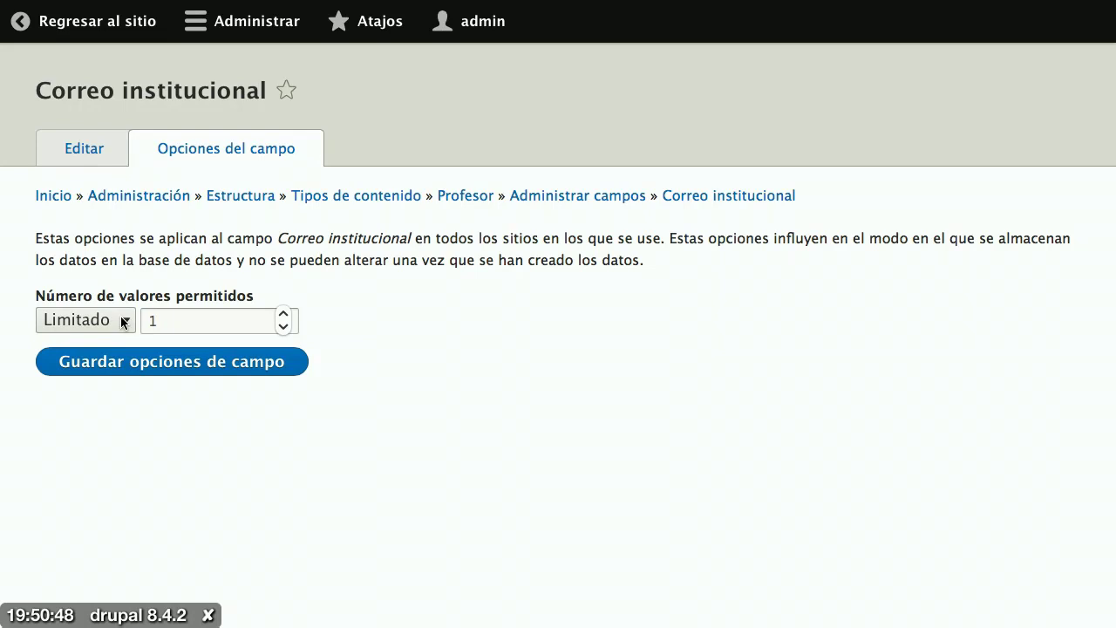
# Step: Set Correo institucional's allowed values to Limitado with 1 value and save the field options
pyautogui.click(280, 316)
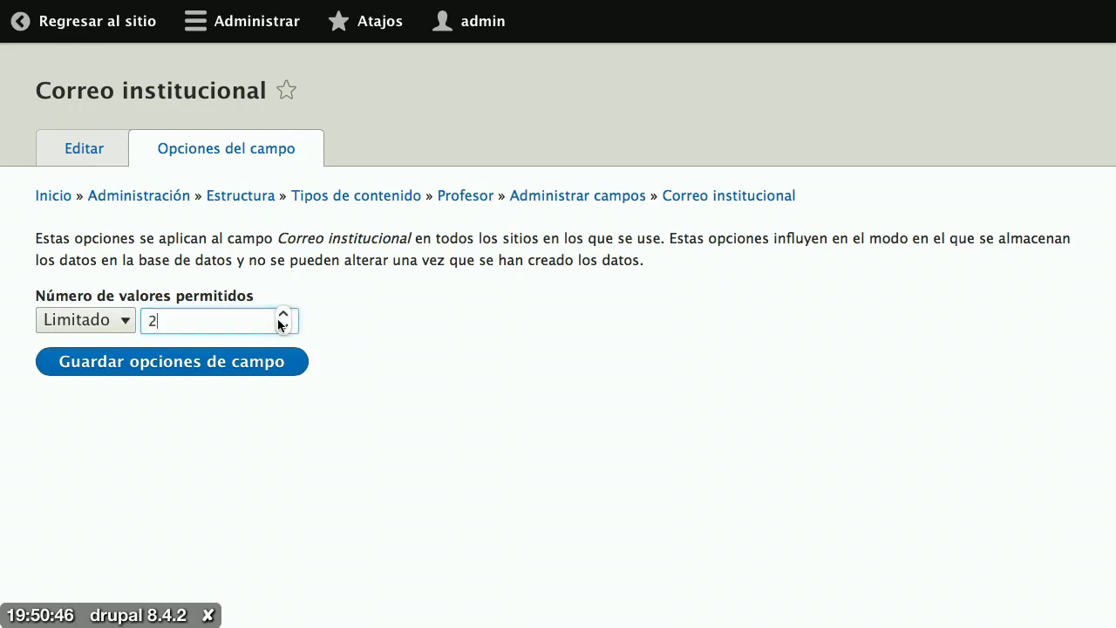
pyautogui.click(280, 316)
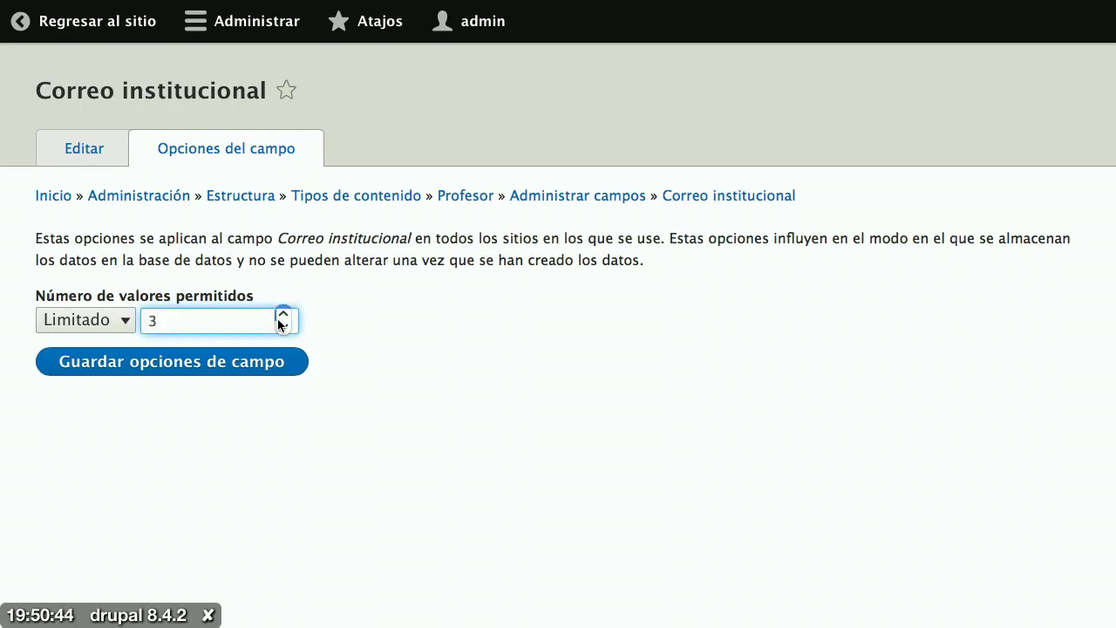
pyautogui.click(102, 322)
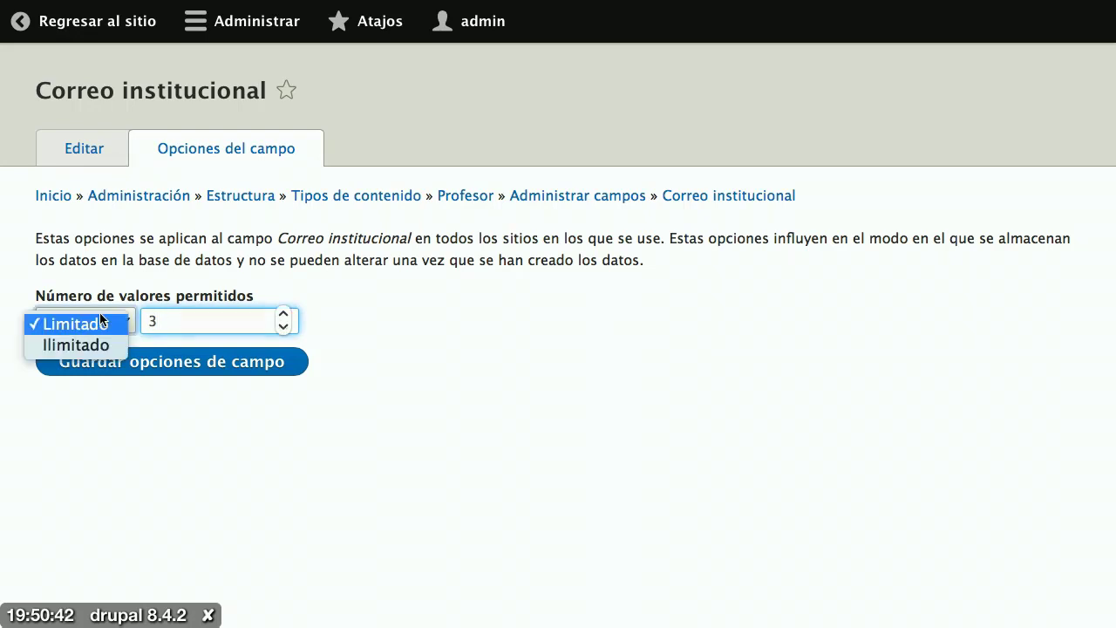
pyautogui.click(102, 342)
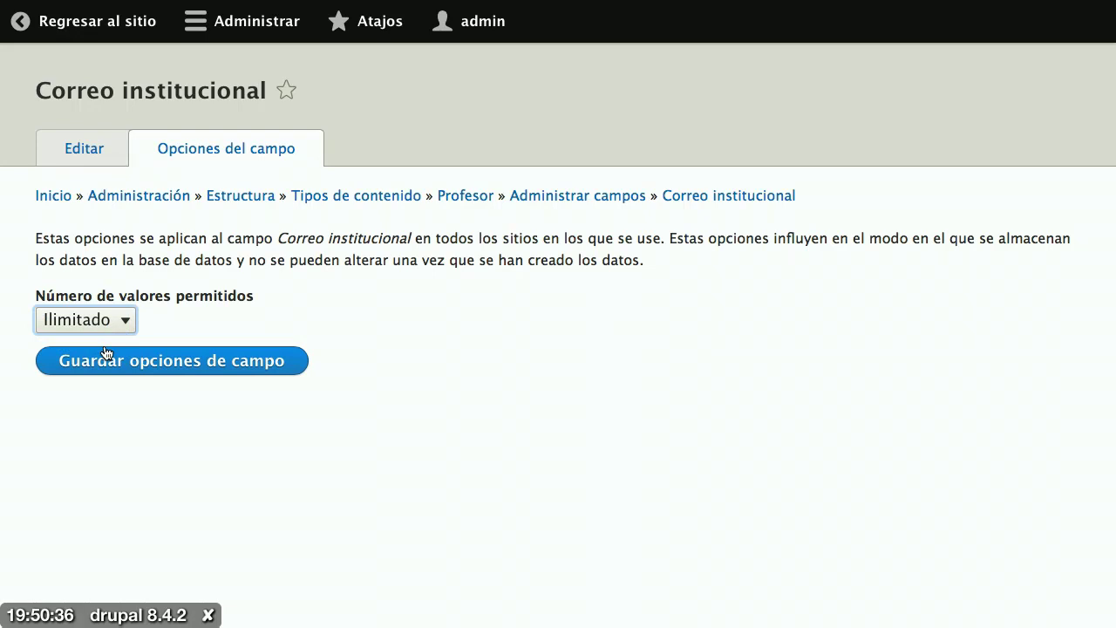
pyautogui.click(104, 328)
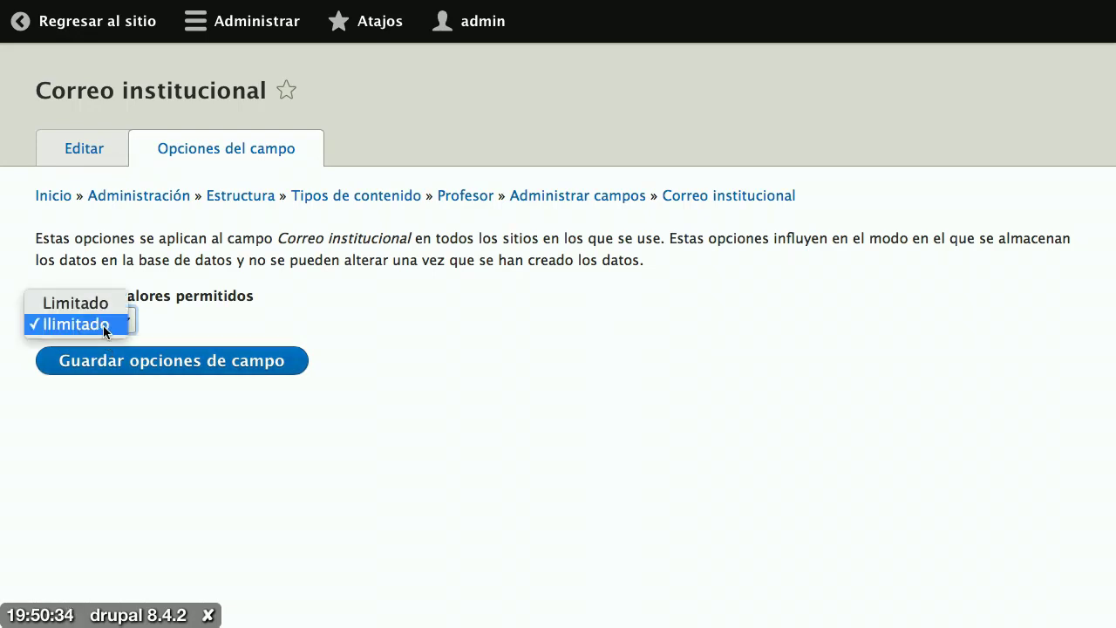
pyautogui.click(92, 303)
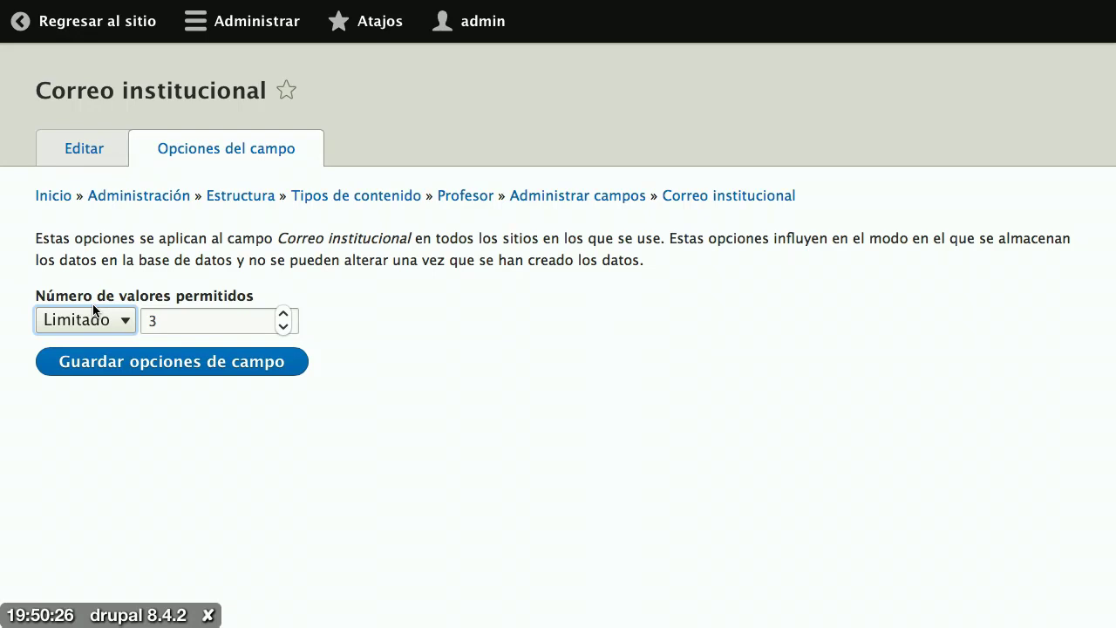
pyautogui.click(159, 326)
pyautogui.press('BackSpace')
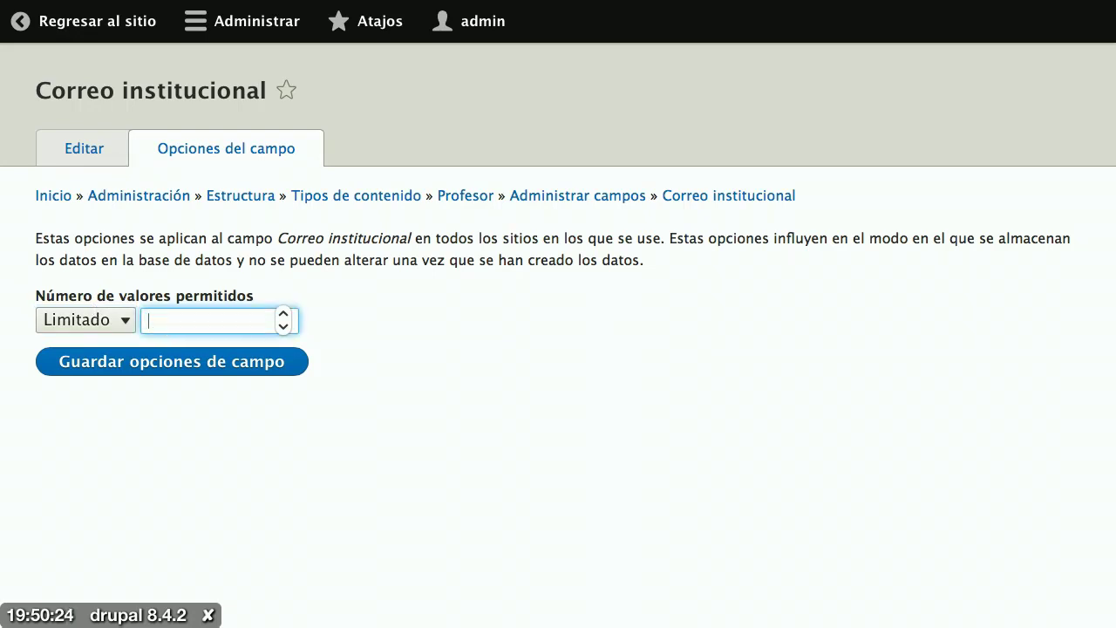
pyautogui.write('1')
pyautogui.click(108, 372)
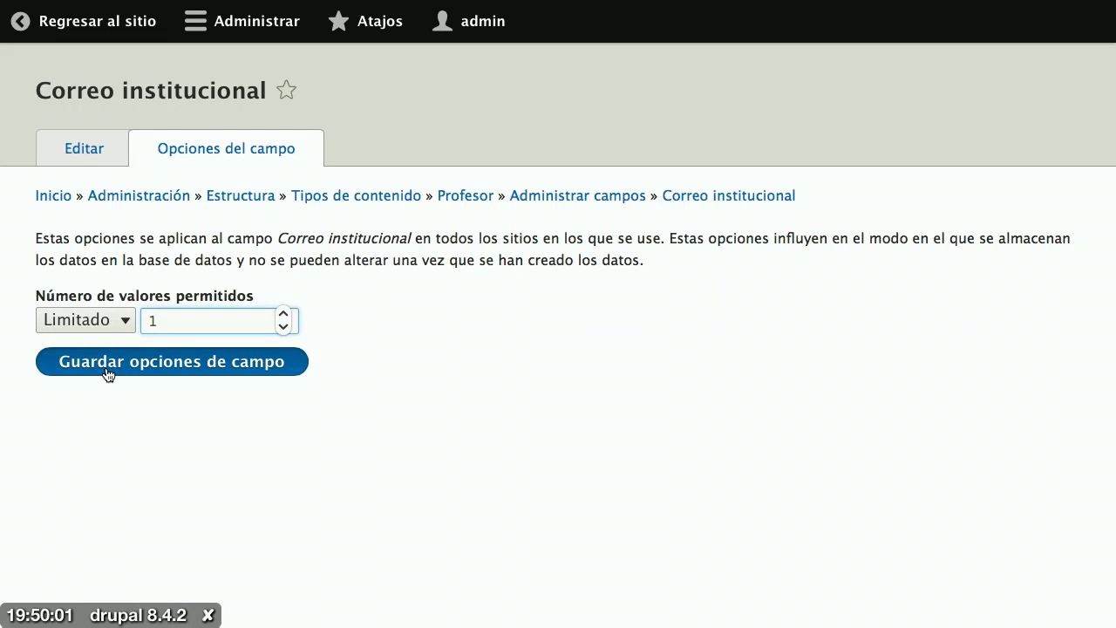
# Step: Make Correo institucional required with an empty default value and save its configuration
pyautogui.scroll(-5, 106, 366)
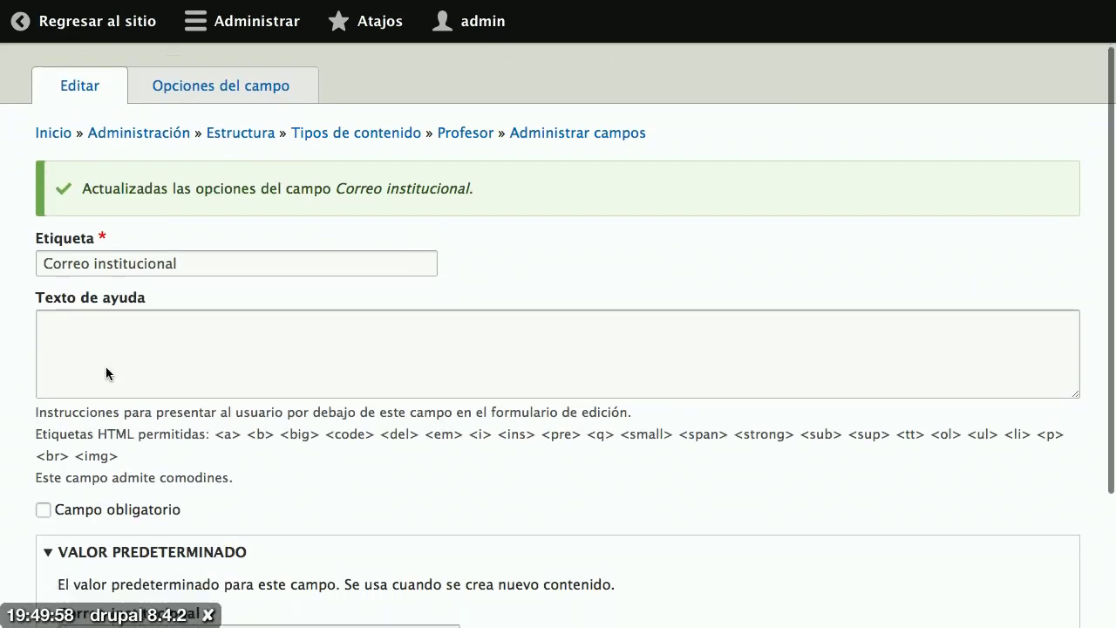
pyautogui.click(186, 136)
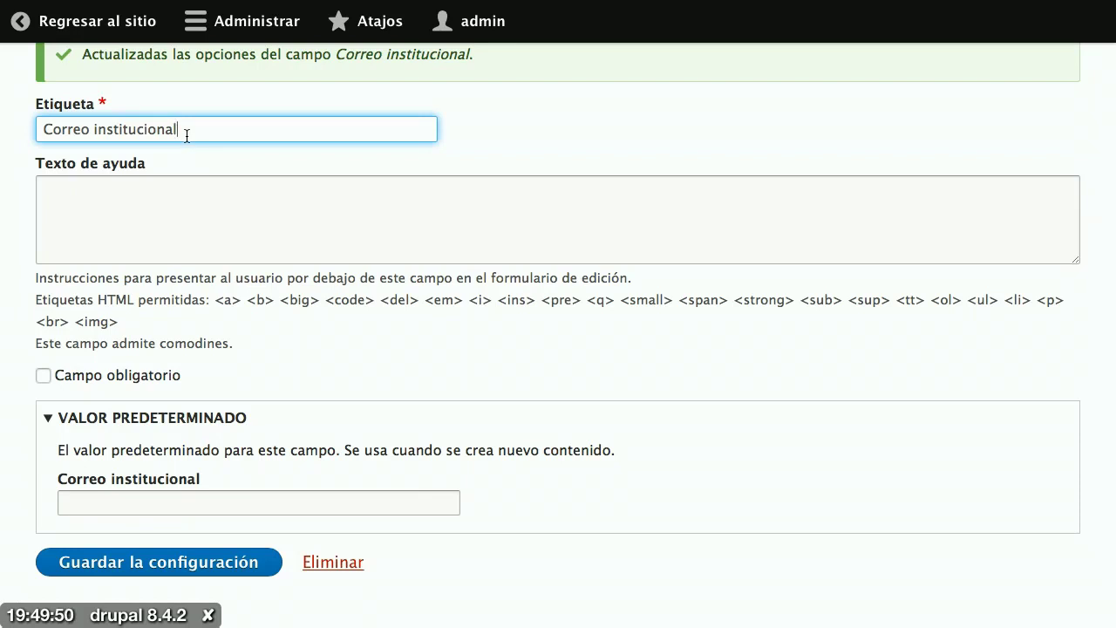
pyautogui.click(144, 381)
pyautogui.click(144, 381)
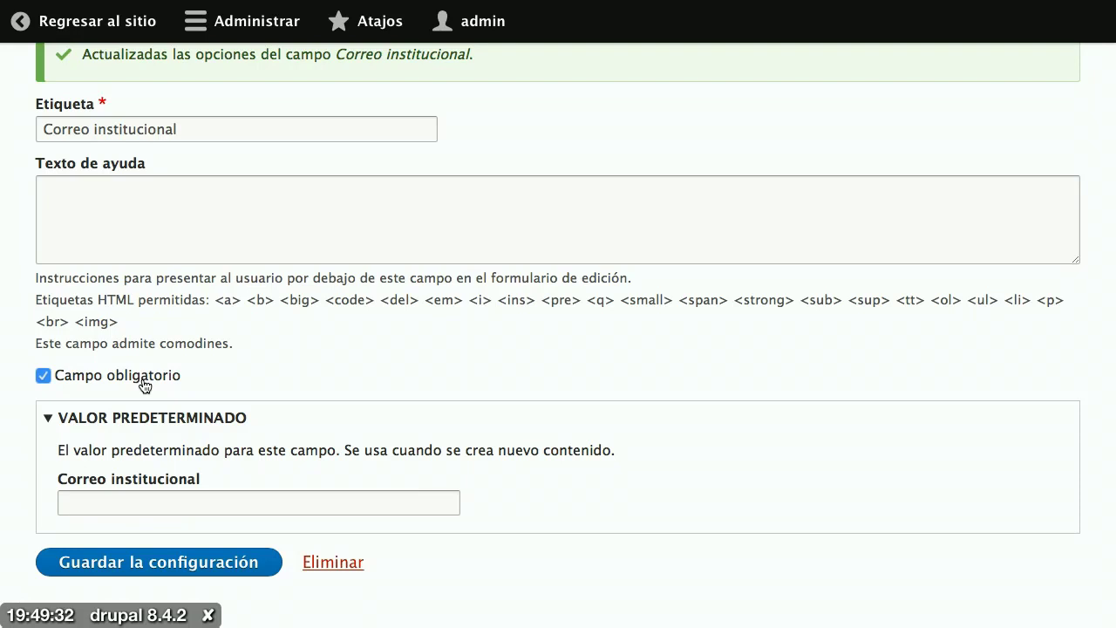
pyautogui.scroll(-1, 144, 386)
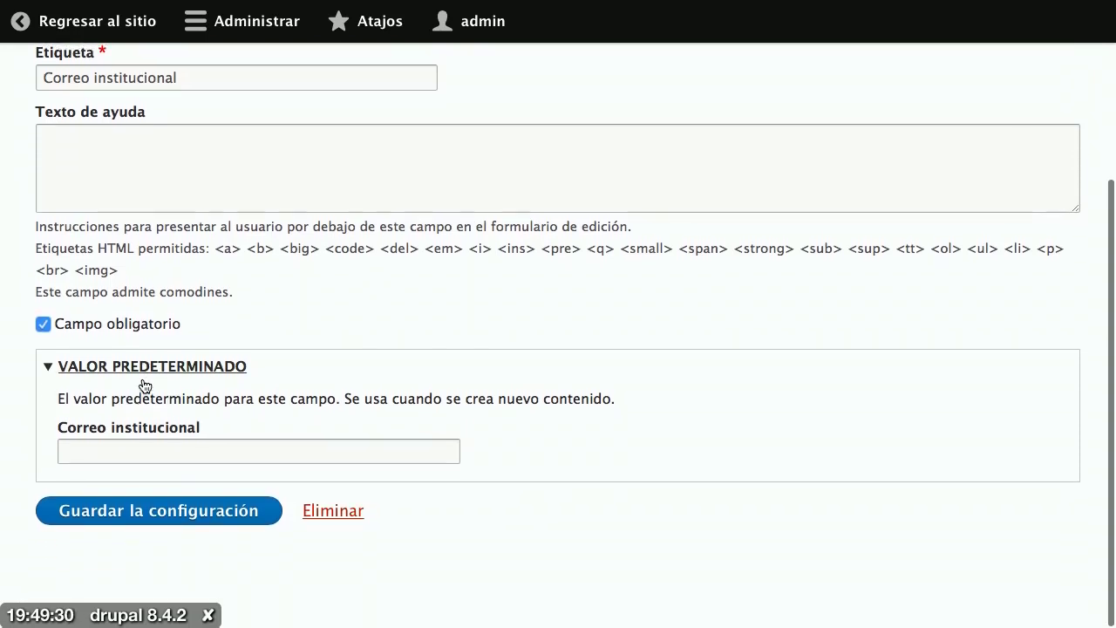
pyautogui.click(164, 445)
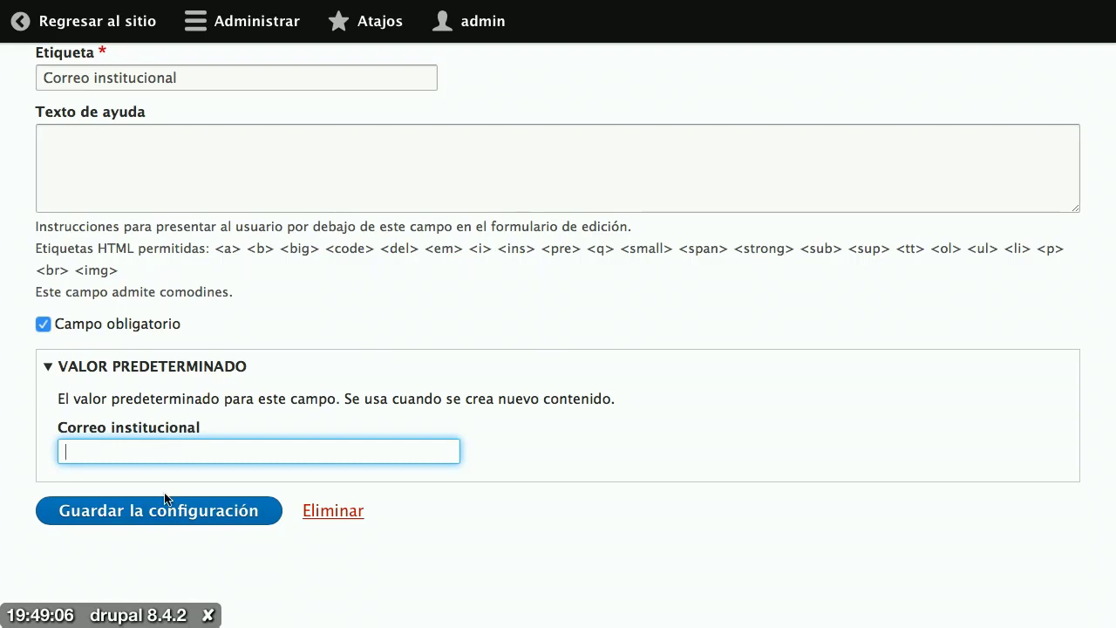
pyautogui.click(177, 518)
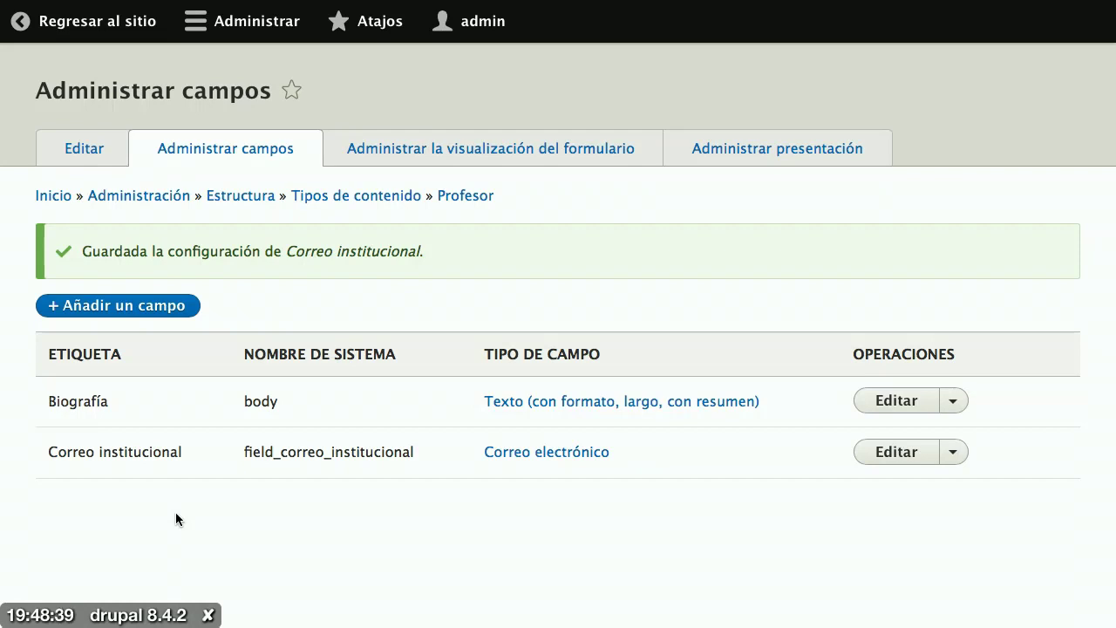
# Step: Start a new field on Profesor and browse the 'Añadir un campo nuevo' type dropdown
pyautogui.click(130, 310)
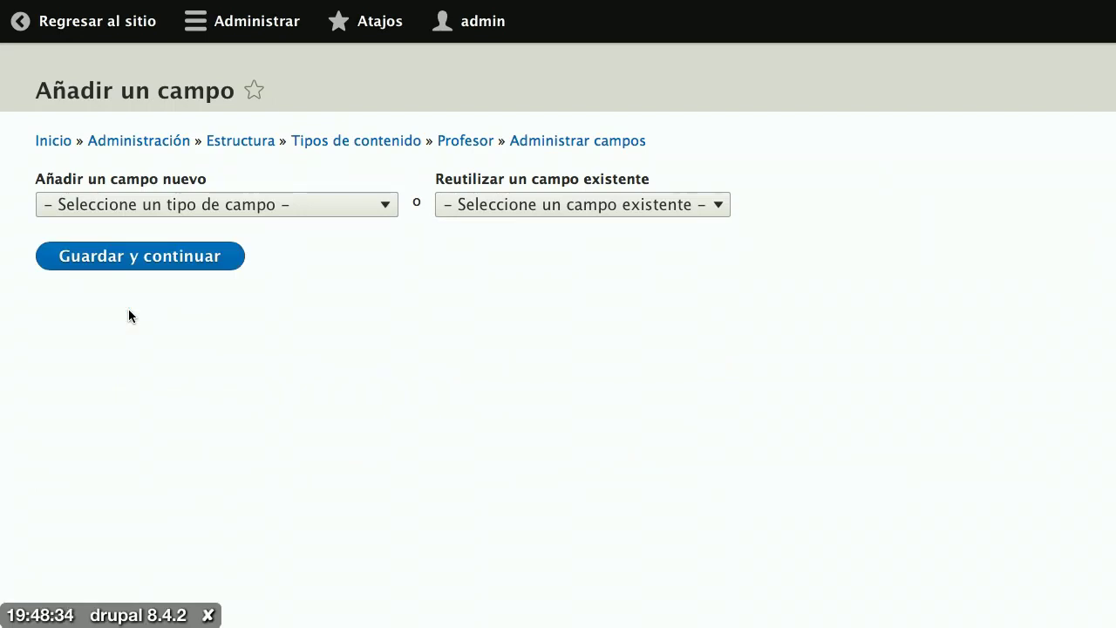
pyautogui.click(210, 206)
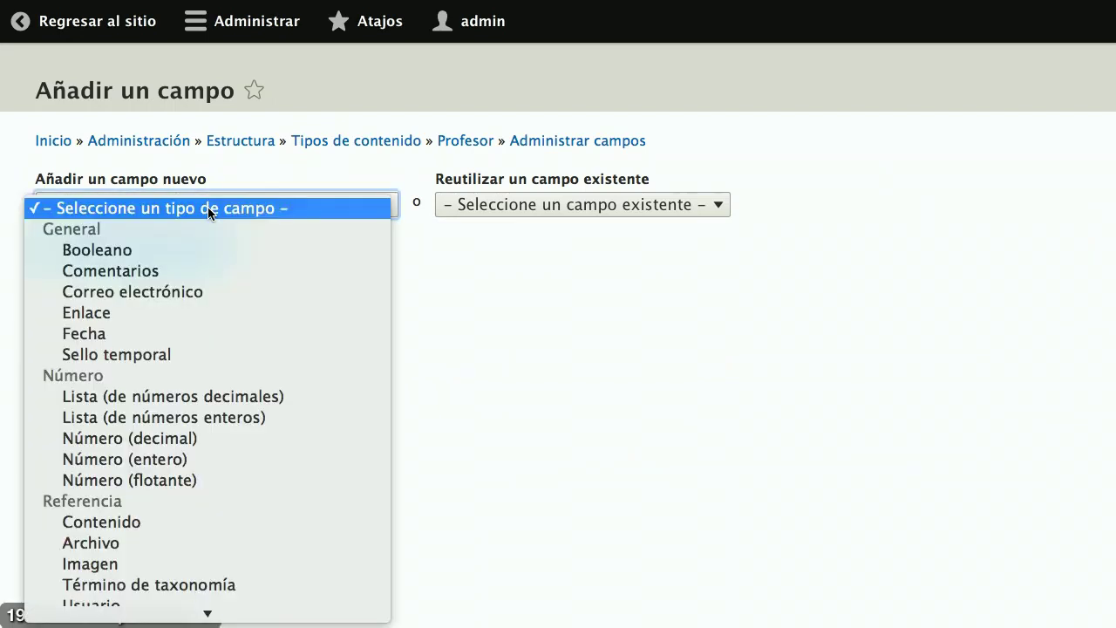
pyautogui.scroll(-3, 241, 378)
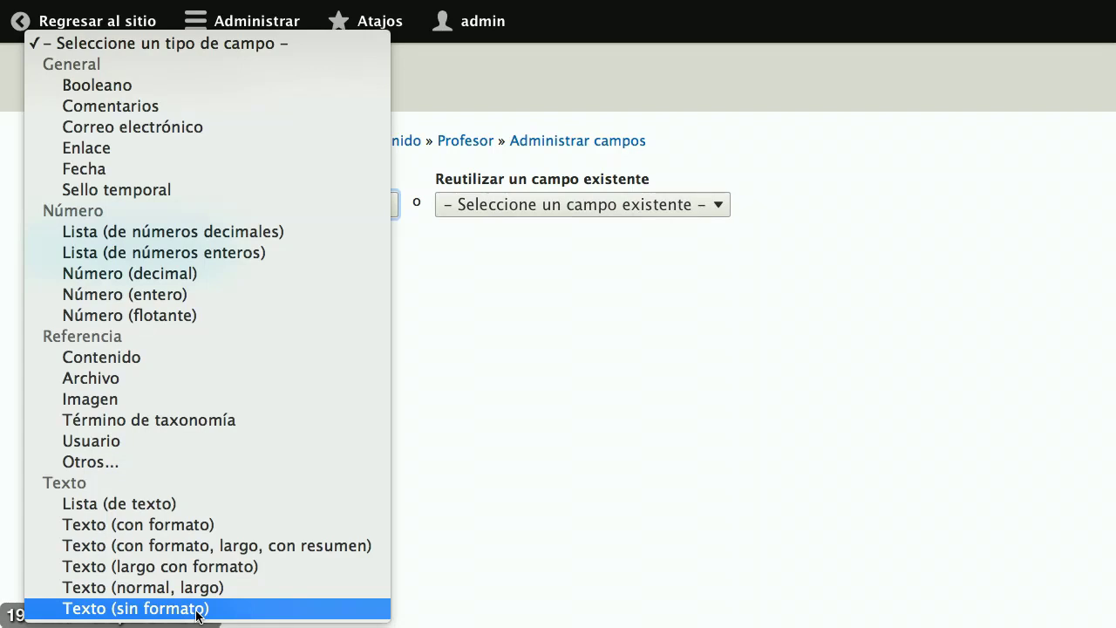
# Step: Leave the field type list and browse the module list under Administrar > Ampliar
pyautogui.click(417, 450)
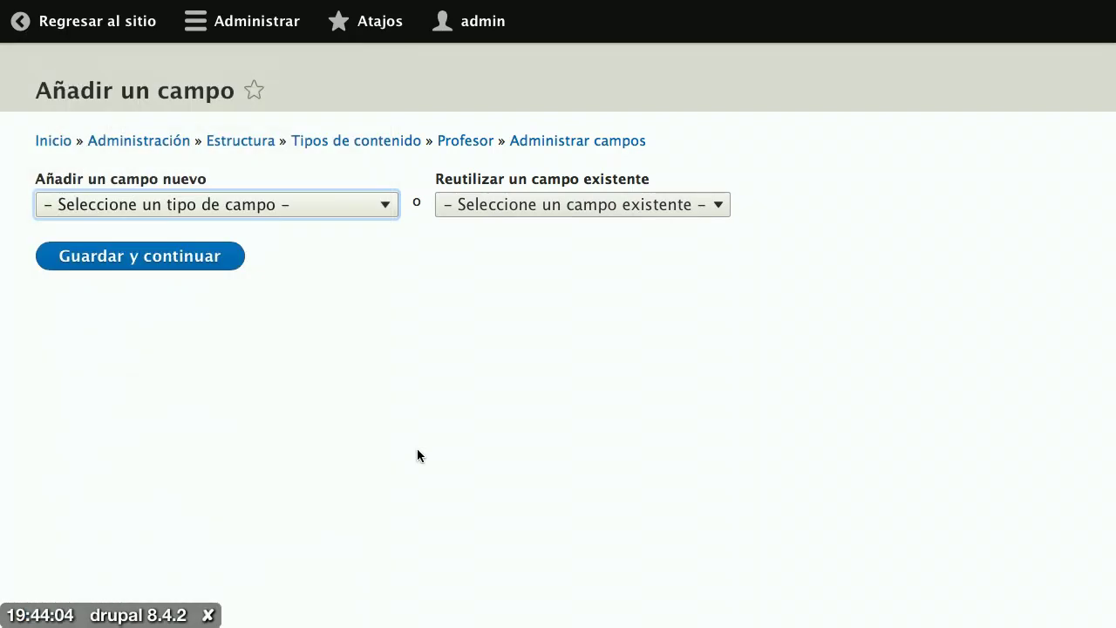
pyautogui.click(273, 23)
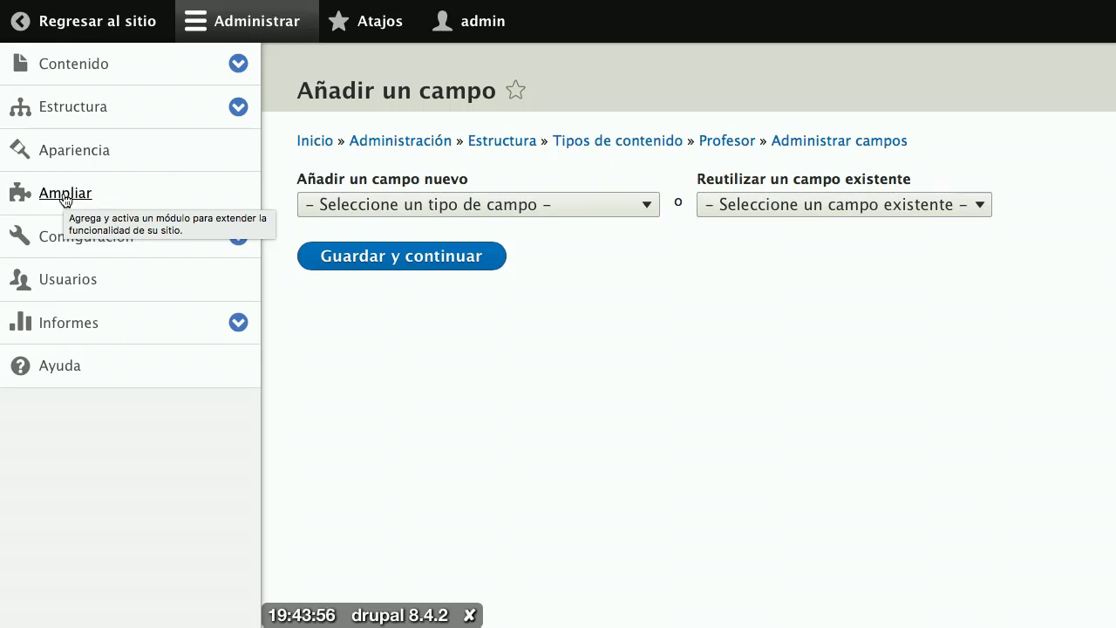
pyautogui.click(65, 195)
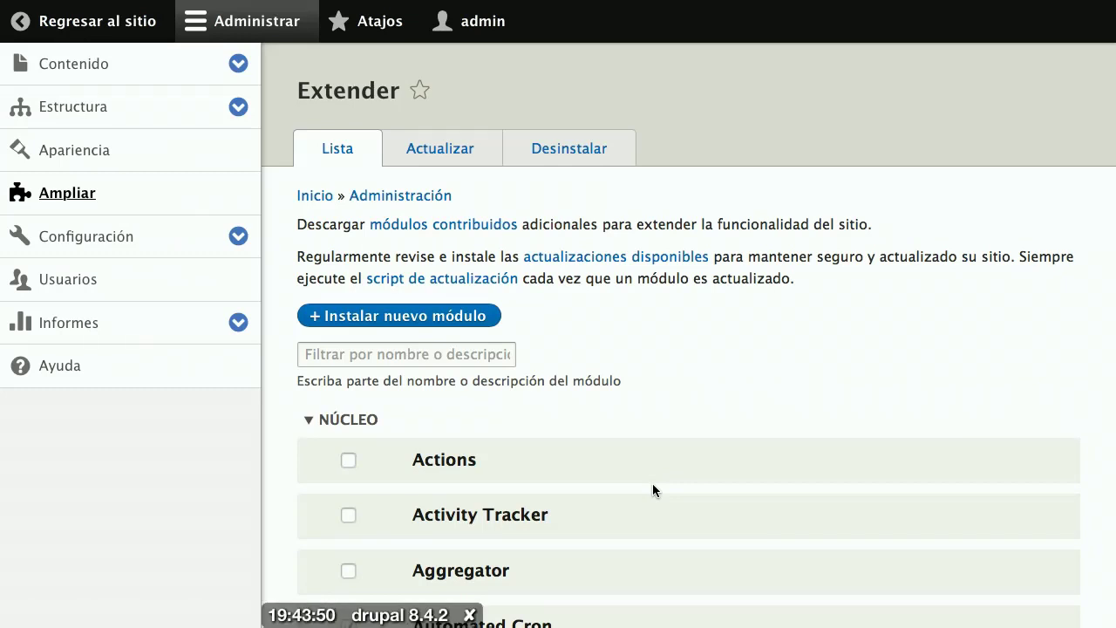
pyautogui.scroll(-5, 652, 483)
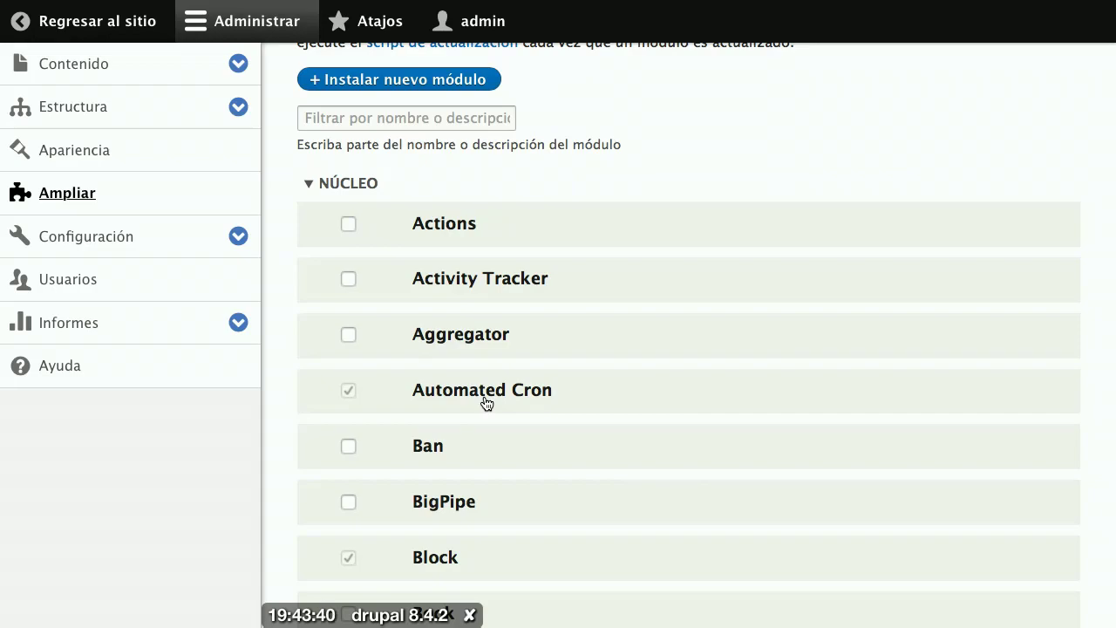
pyautogui.scroll(-20, 487, 403)
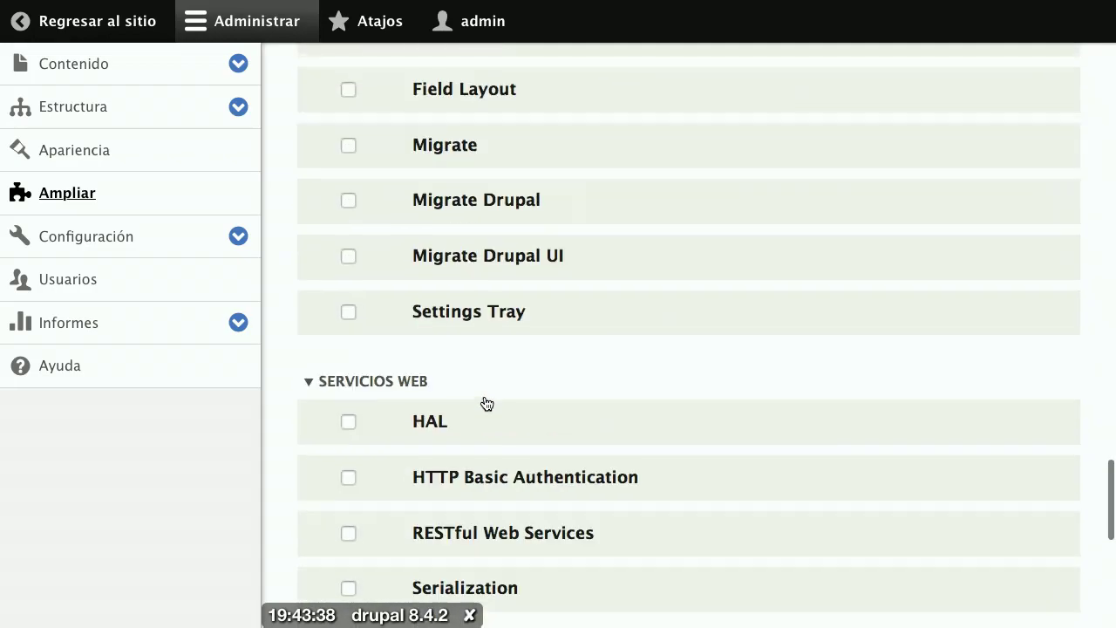
pyautogui.scroll(20, 487, 403)
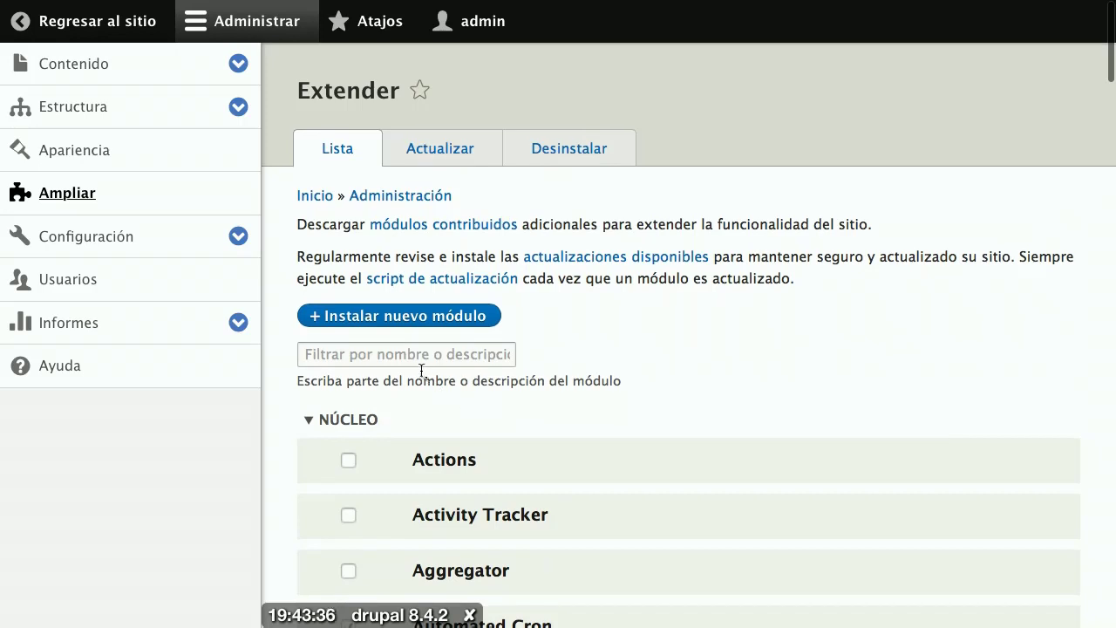
# Step: Filter modules by 'Tel', tick Telephone and install it
pyautogui.click(416, 359)
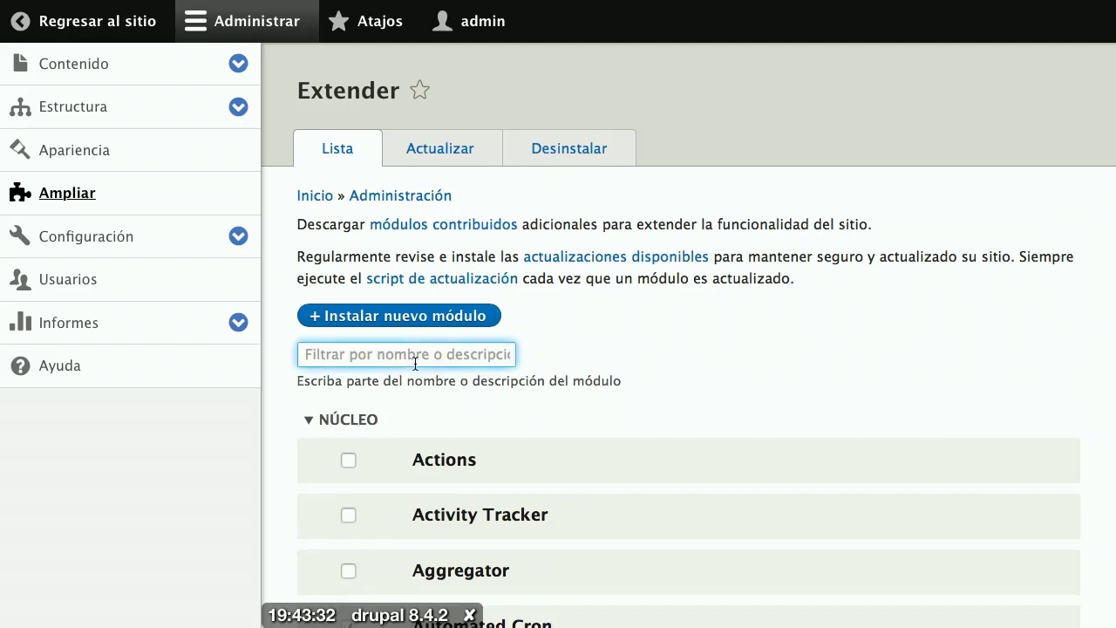
pyautogui.write('Tel')
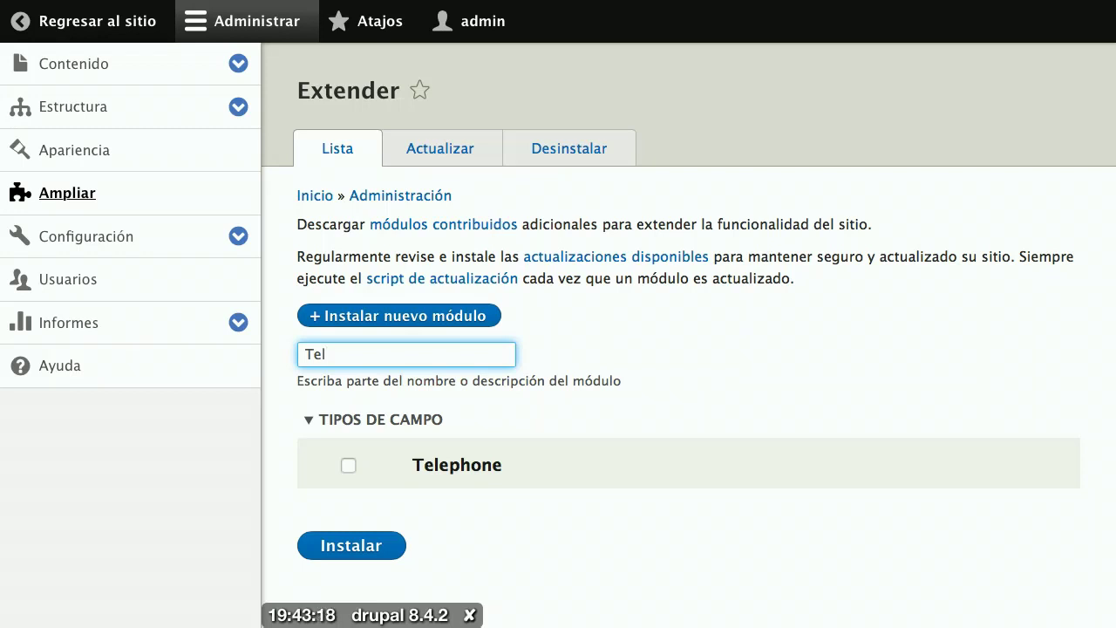
pyautogui.click(349, 465)
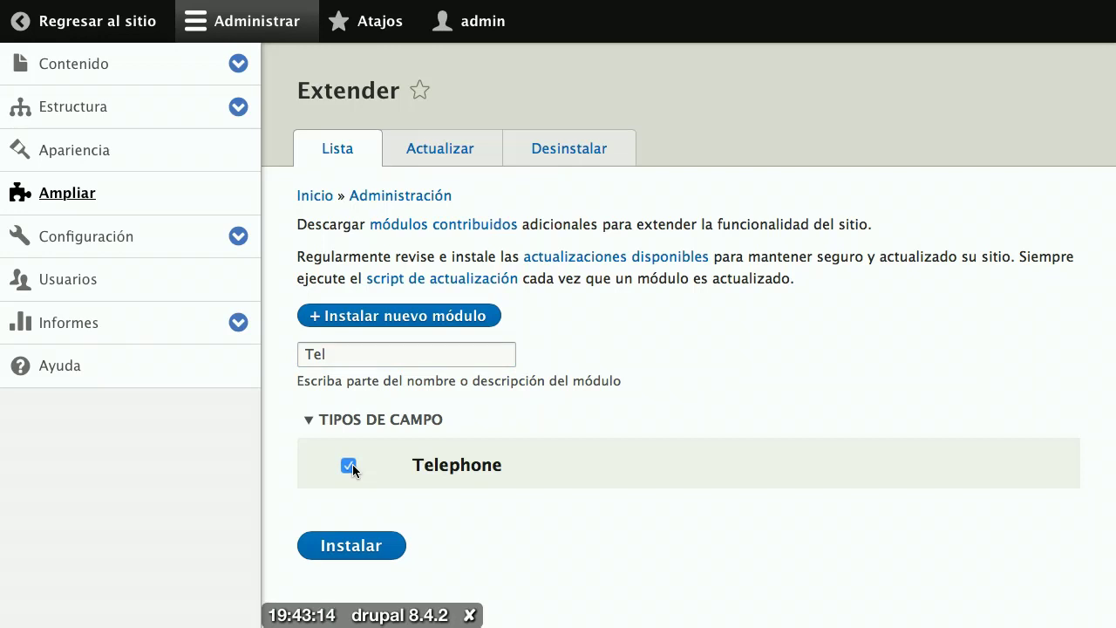
pyautogui.click(352, 546)
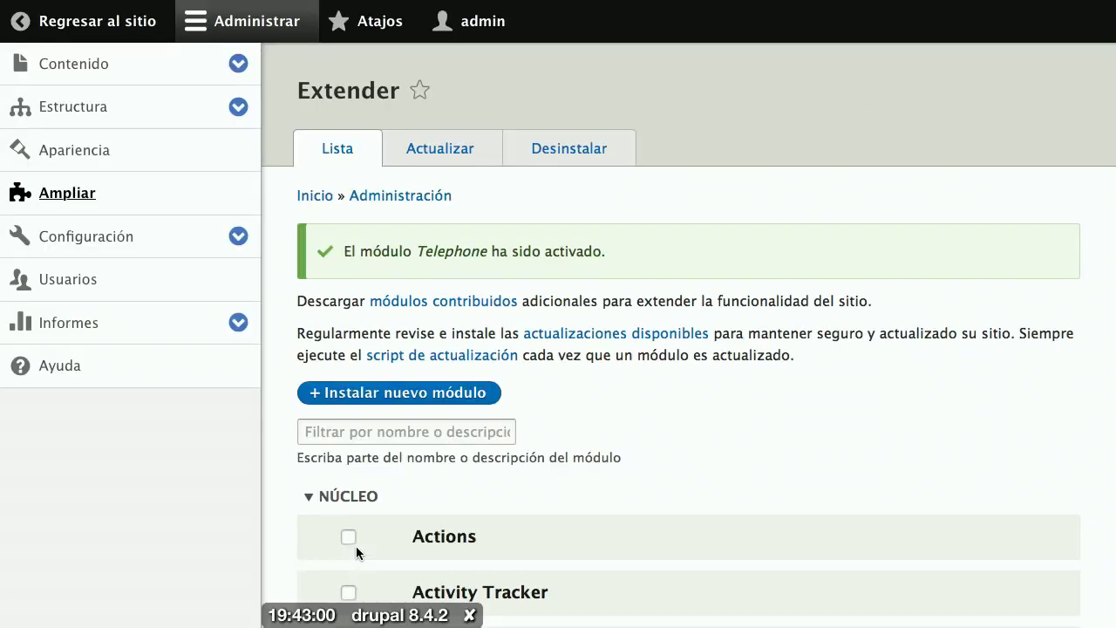
# Step: Filter the module list by 'Tel' to confirm Telephone is enabled
pyautogui.click(362, 440)
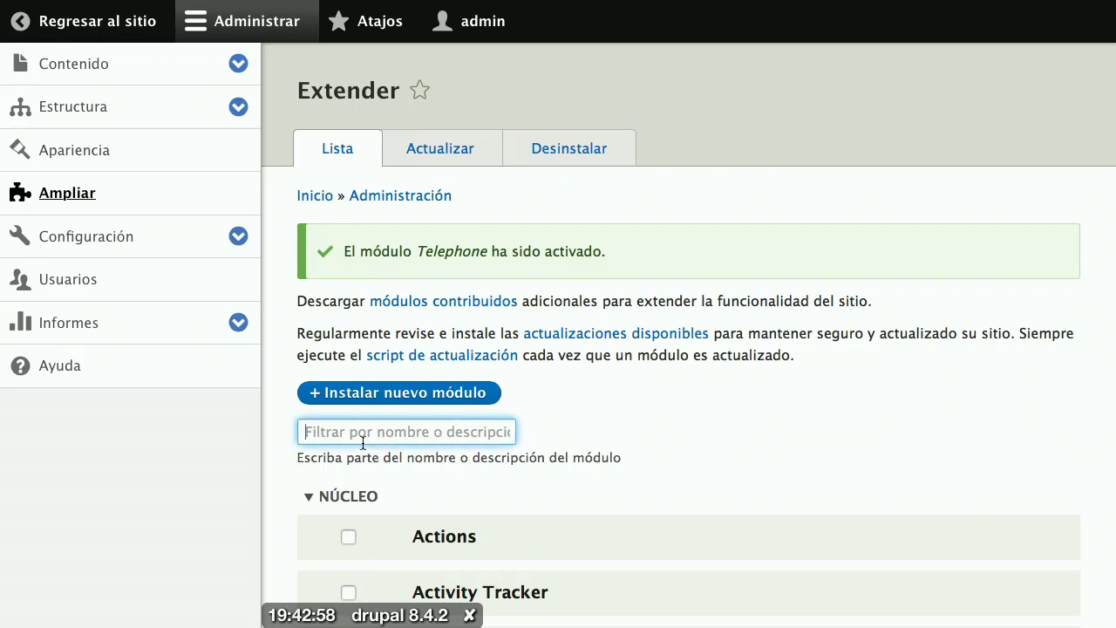
pyautogui.write('Tel')
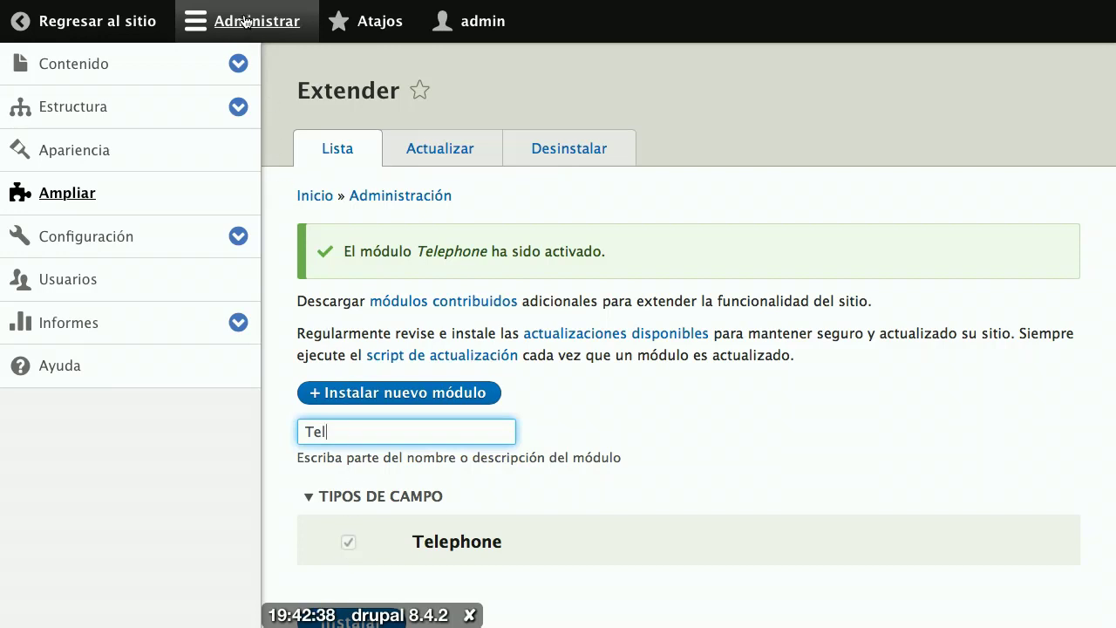
# Step: Go through Estructura > Tipos de contenido to the Profesor type's Administrar campos page
pyautogui.click(97, 107)
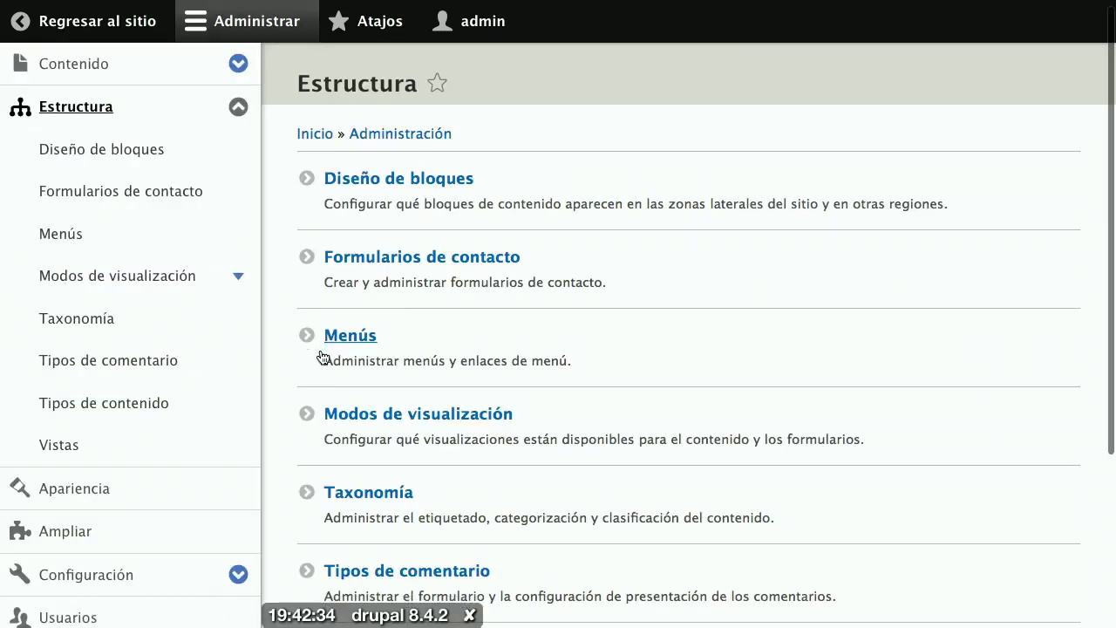
pyautogui.scroll(-3, 322, 357)
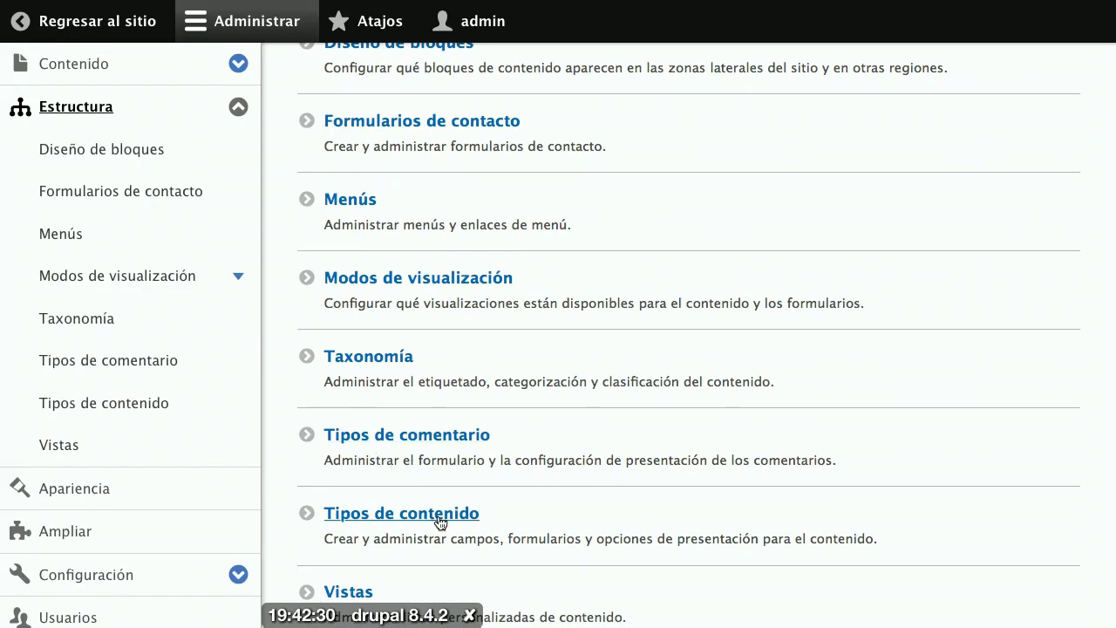
pyautogui.click(441, 520)
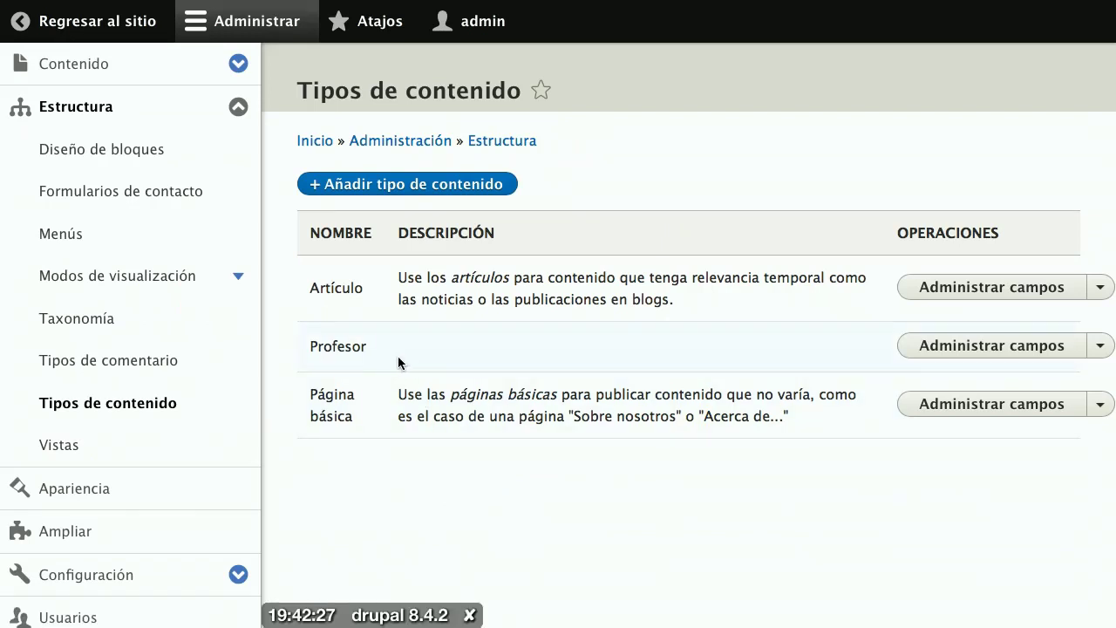
pyautogui.click(964, 349)
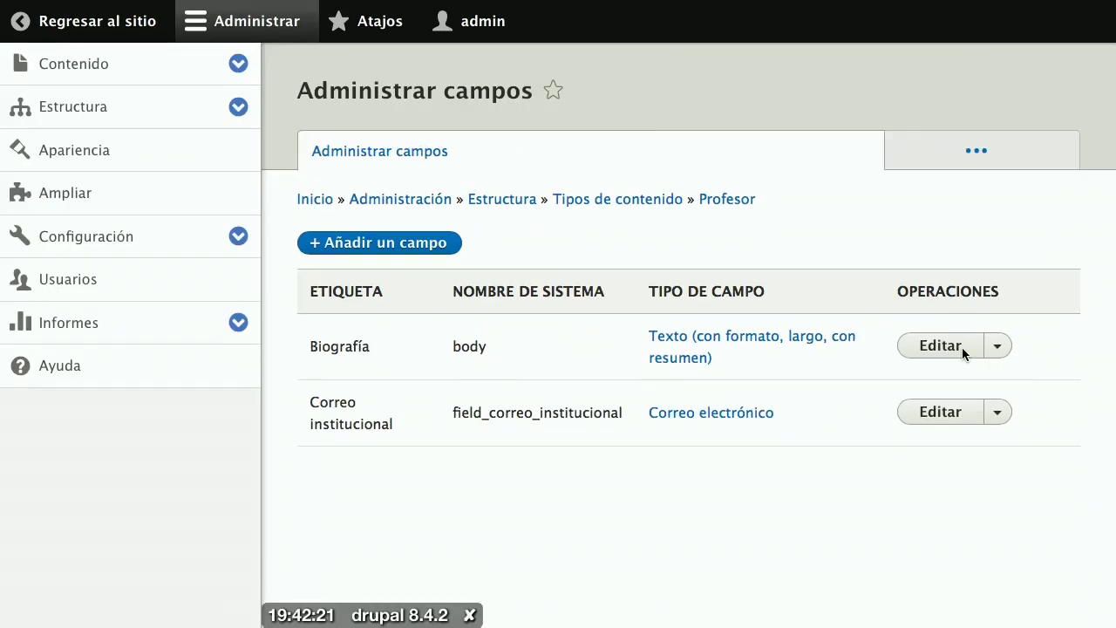
# Step: Start a new Profesor field with Número de teléfono as its field type
pyautogui.click(369, 247)
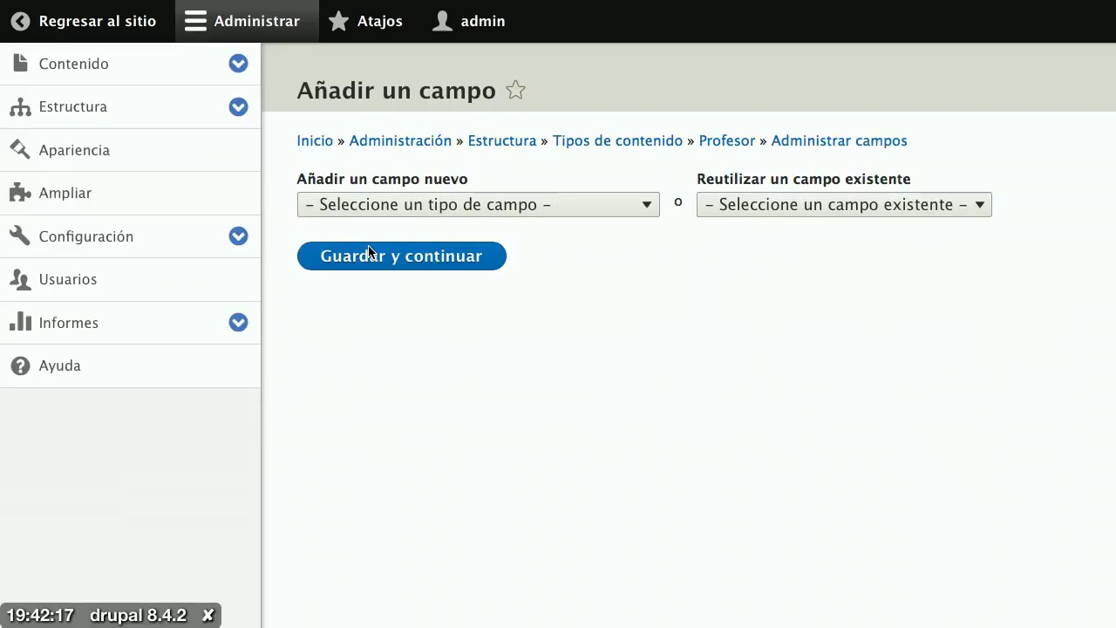
pyautogui.click(351, 207)
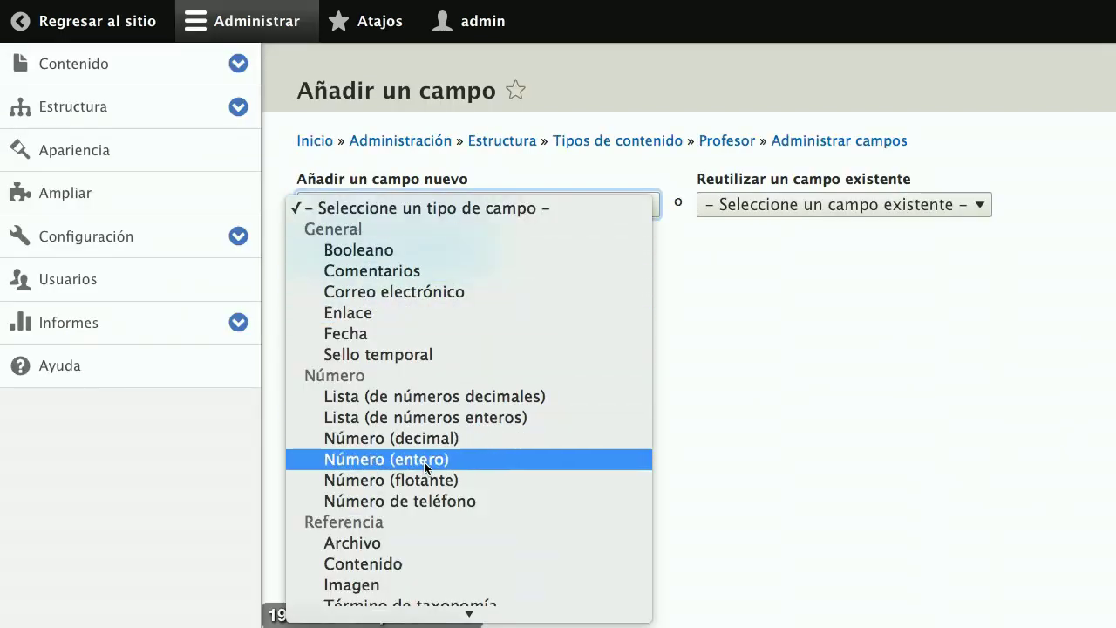
pyautogui.click(454, 497)
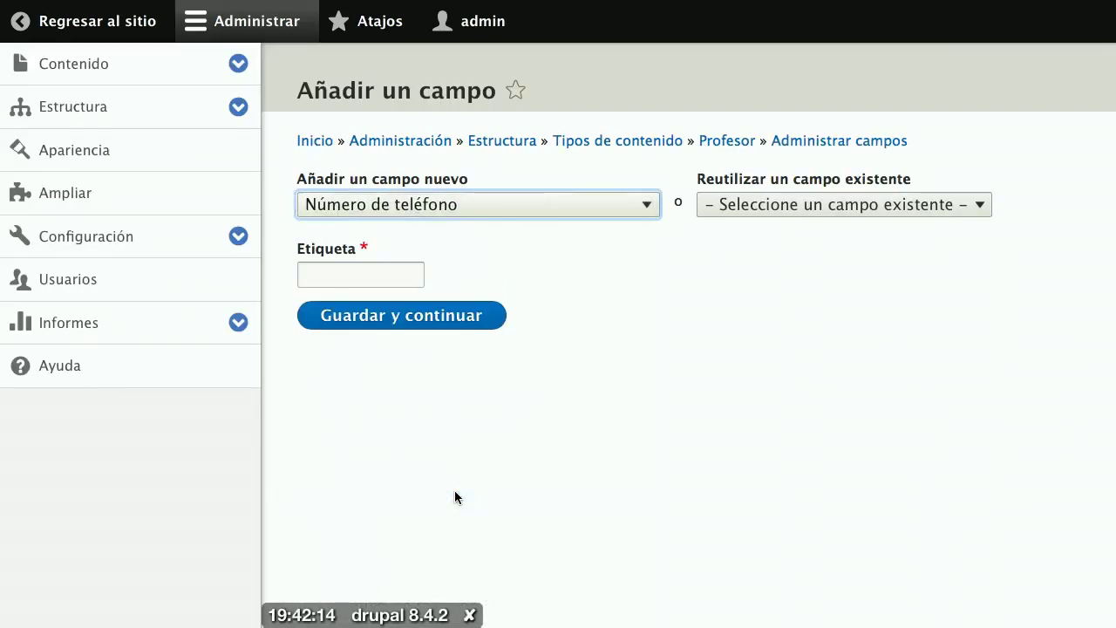
pyautogui.click(458, 213)
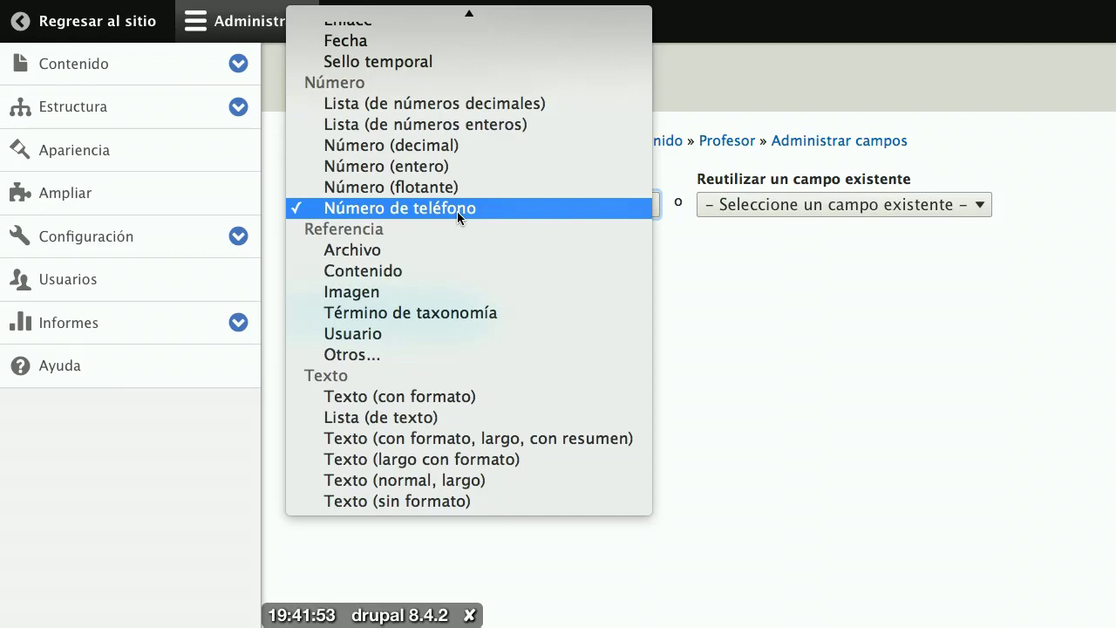
pyautogui.click(457, 211)
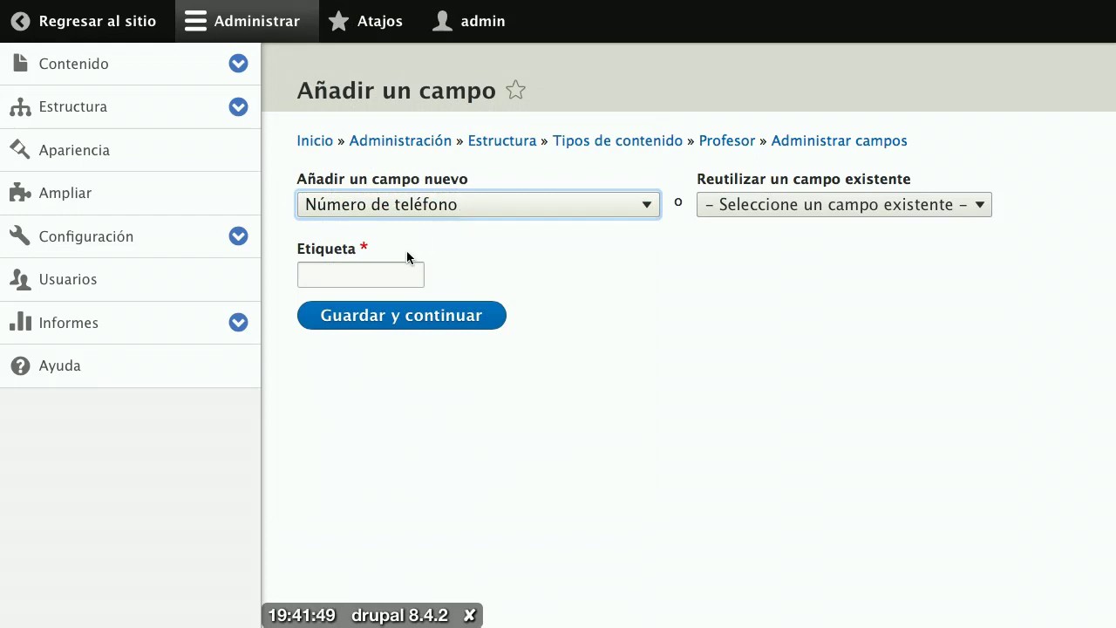
# Step: Label the new phone field 'Teléfono de la oficina'
pyautogui.click(376, 270)
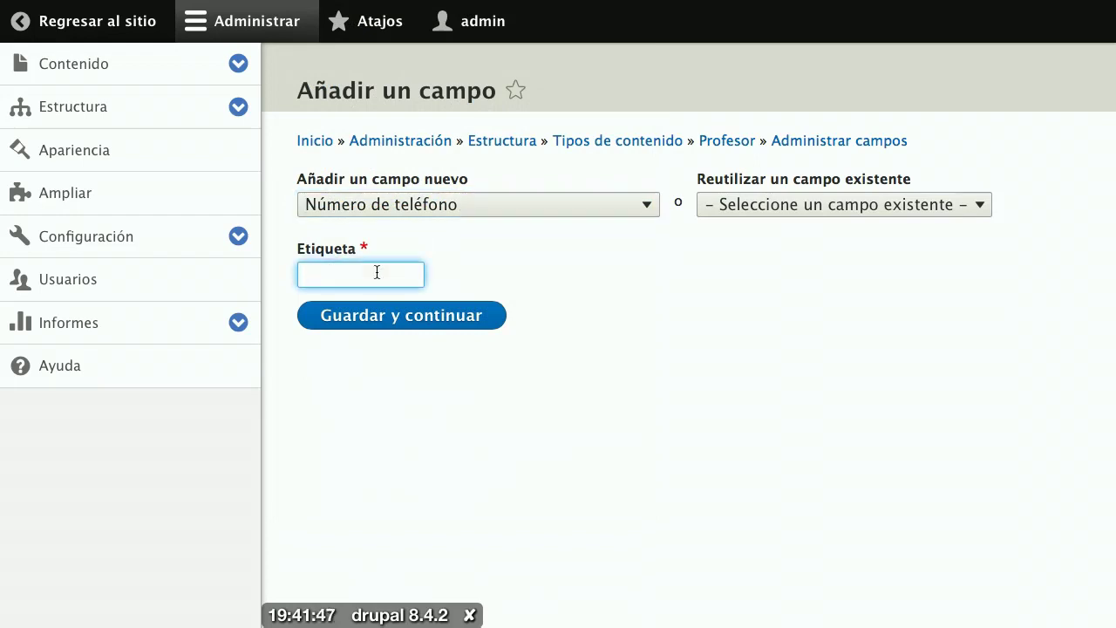
pyautogui.write('Tele')
pyautogui.press('BackSpace')
pyautogui.write('é')
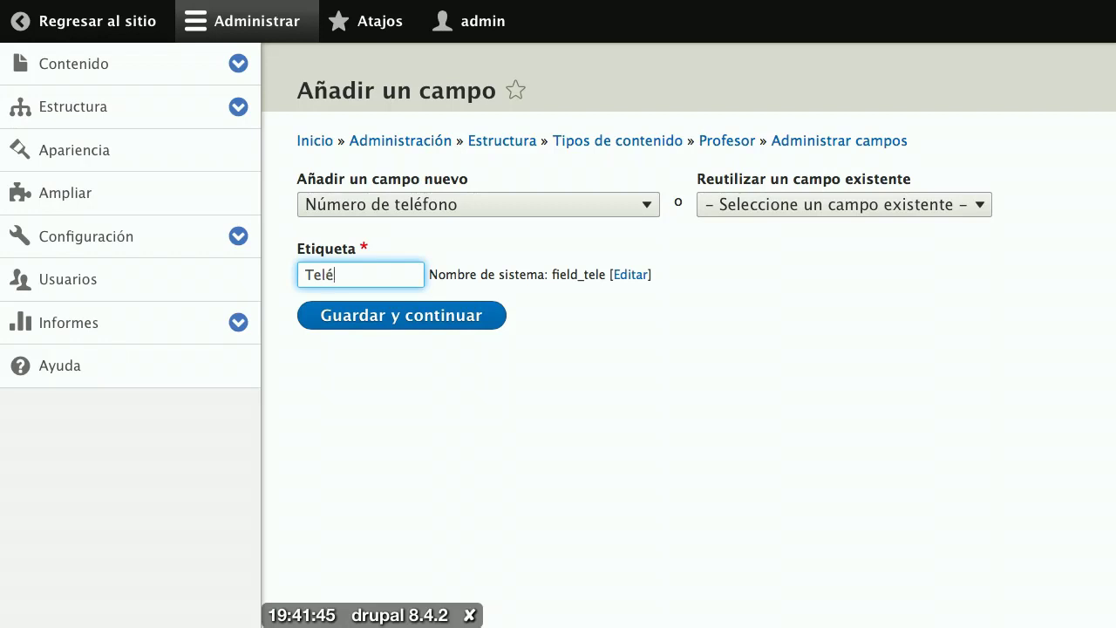
pyautogui.write('fono de la oficina')
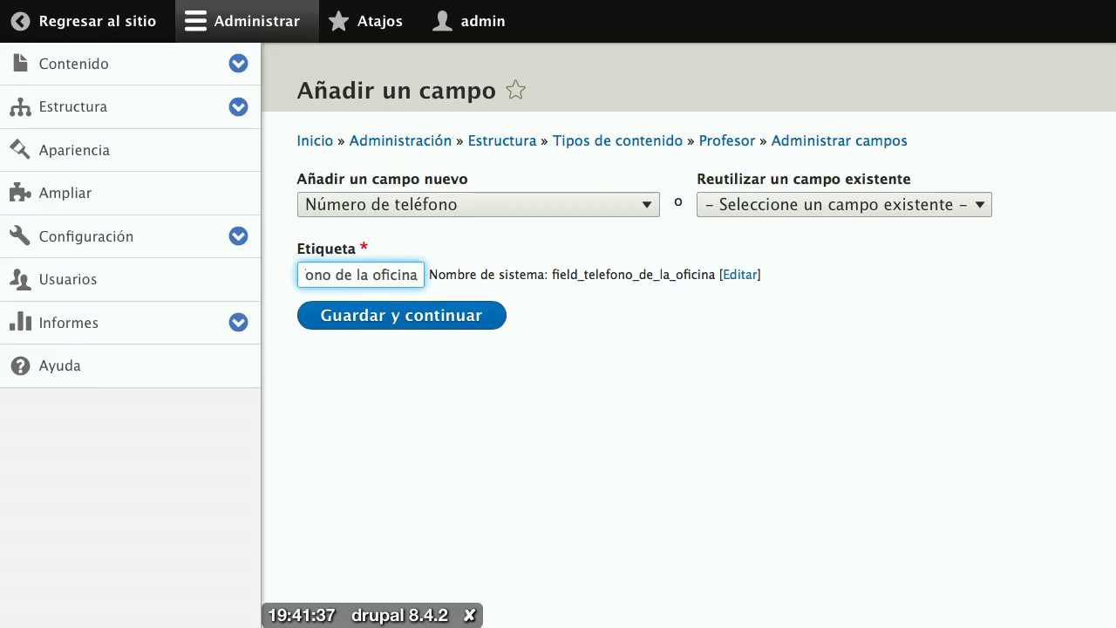
# Step: Create the Teléfono de la oficina field and save its storage limited to 1 value
pyautogui.click(386, 318)
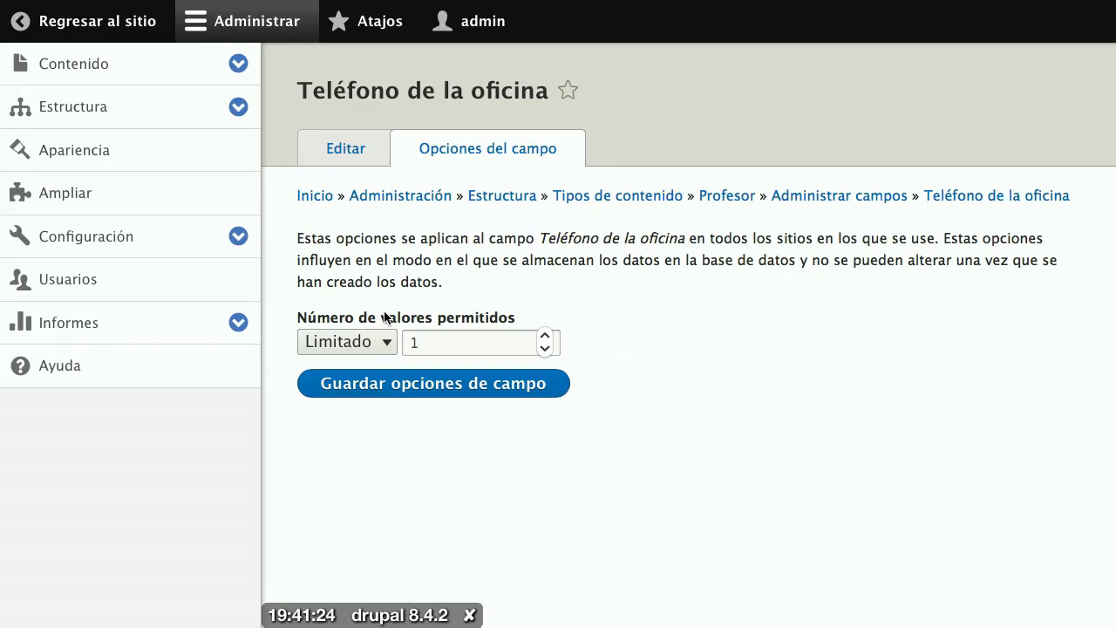
pyautogui.click(387, 388)
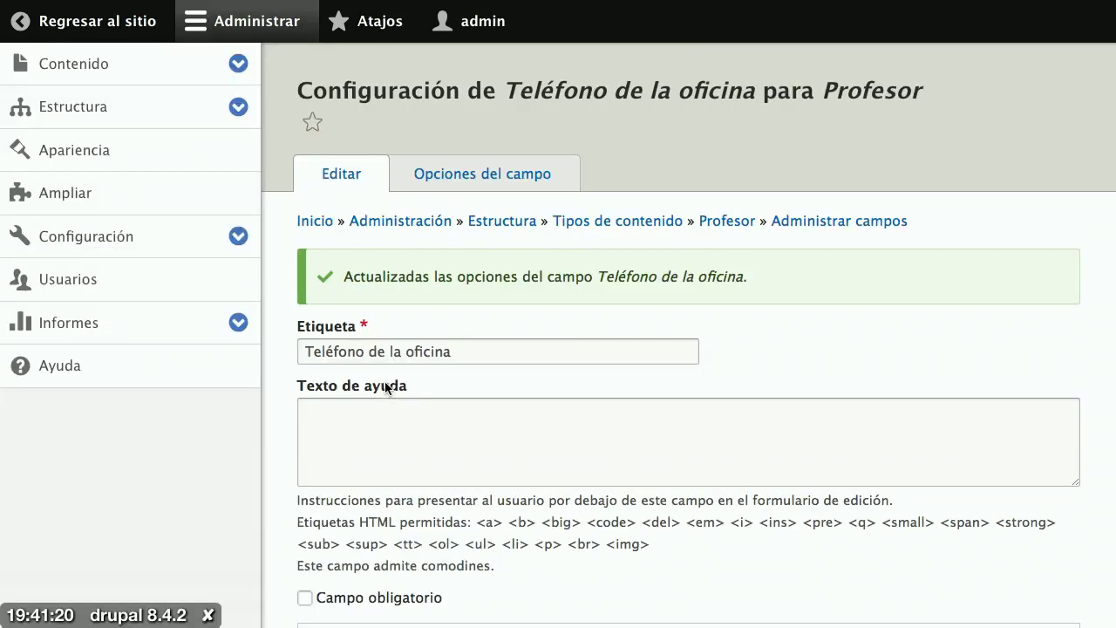
# Step: Enter a default office phone number in Valor predeterminado and save the field configuration
pyautogui.scroll(-5, 384, 387)
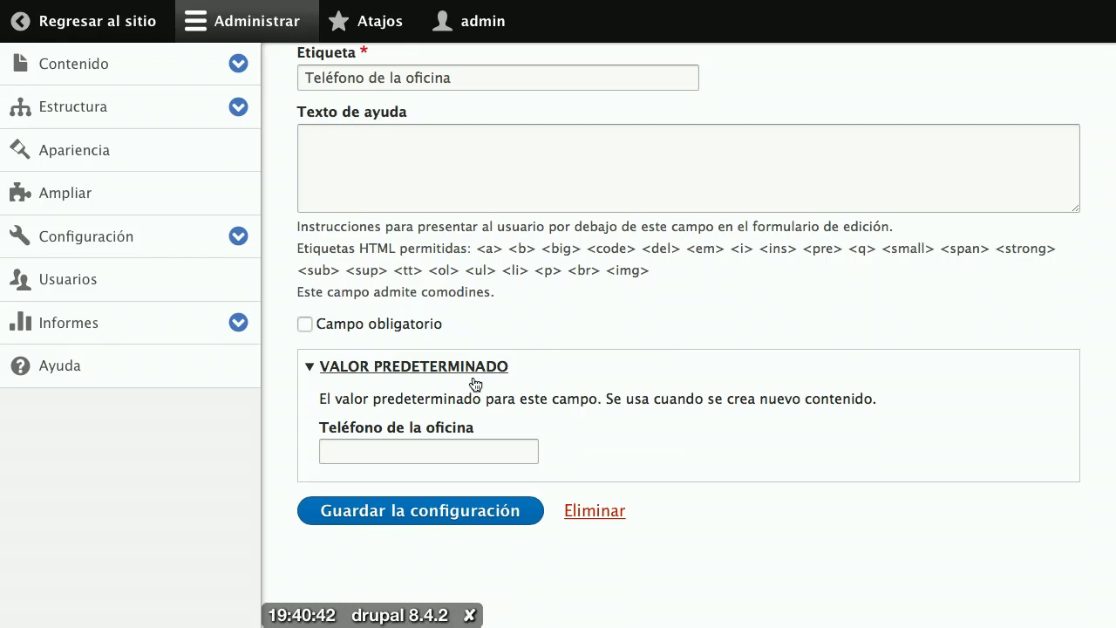
pyautogui.click(446, 446)
pyautogui.write('2')
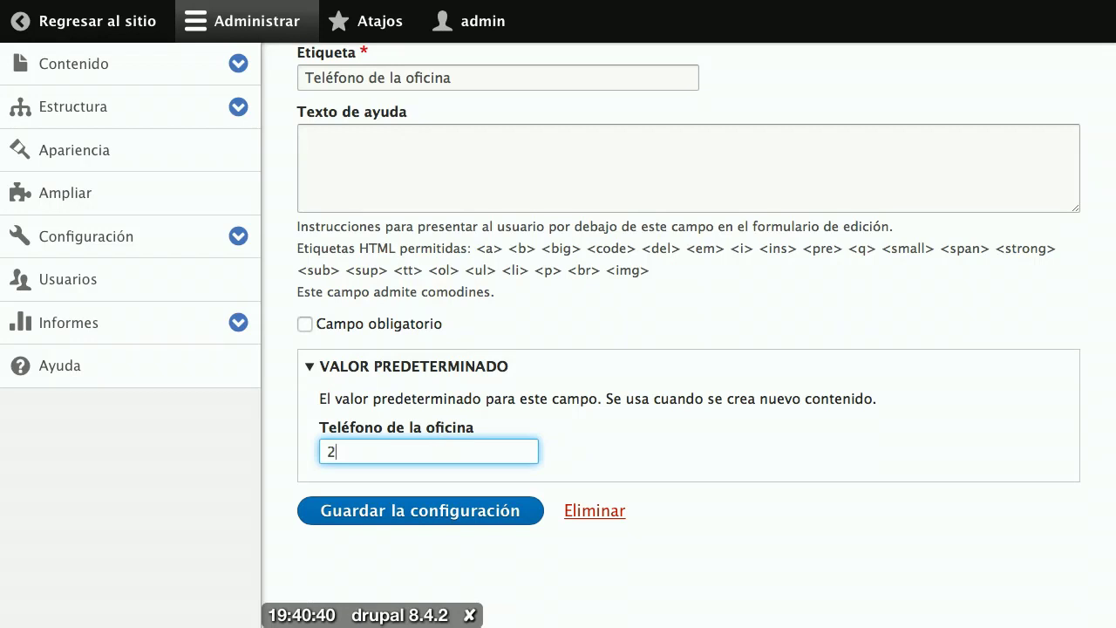
pyautogui.write('5551234')
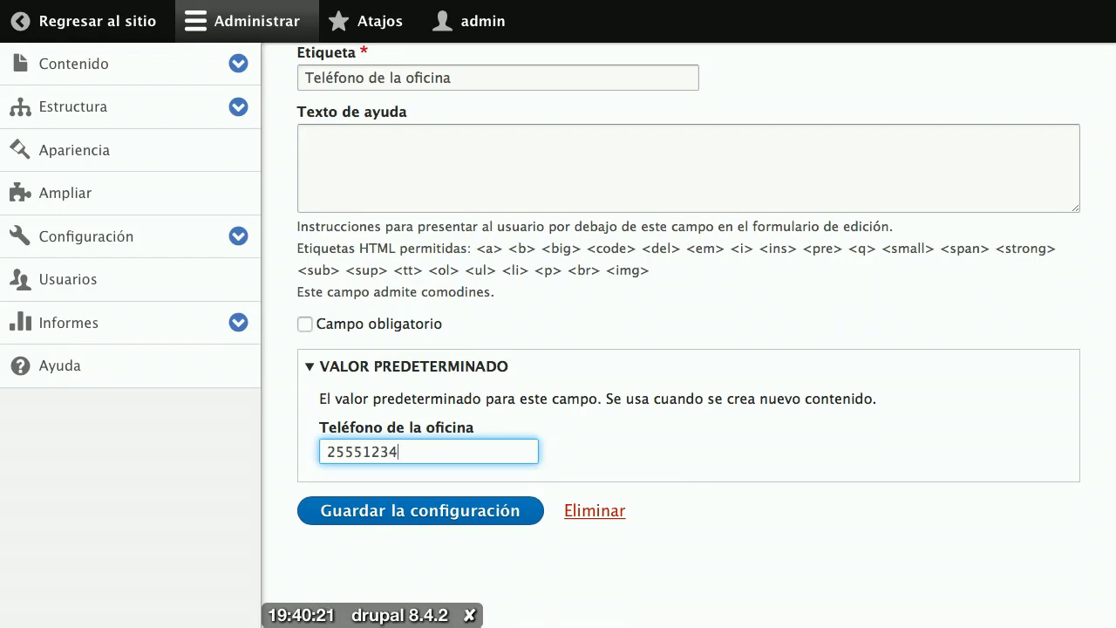
pyautogui.click(415, 512)
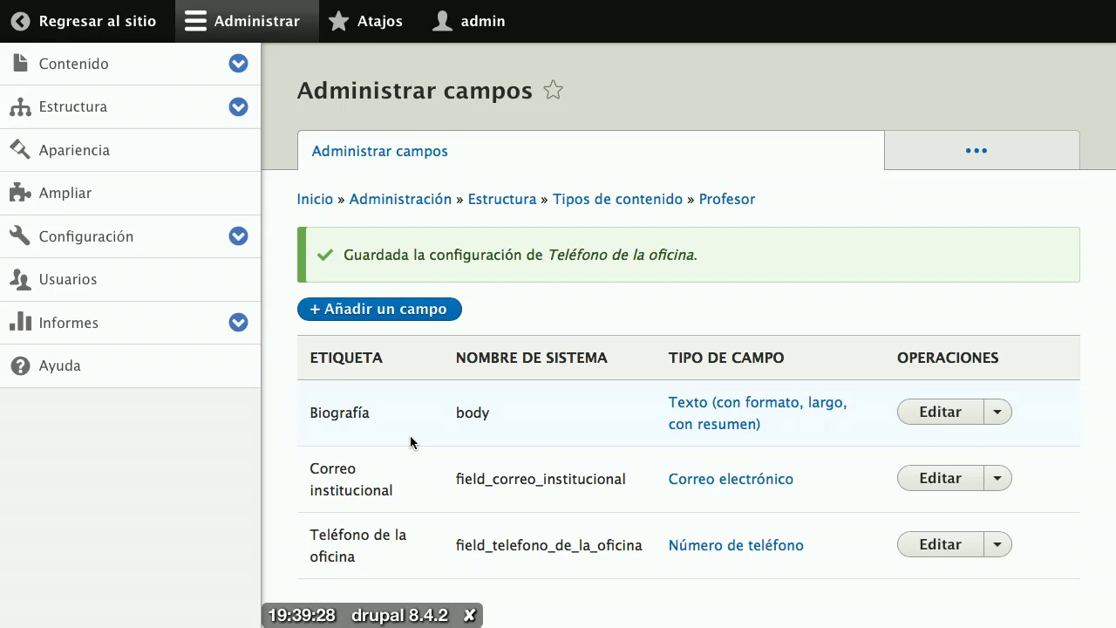
# Step: Add an Imagen field labelled 'Foto de perfil' to Profesor and continue to its settings
pyautogui.click(380, 314)
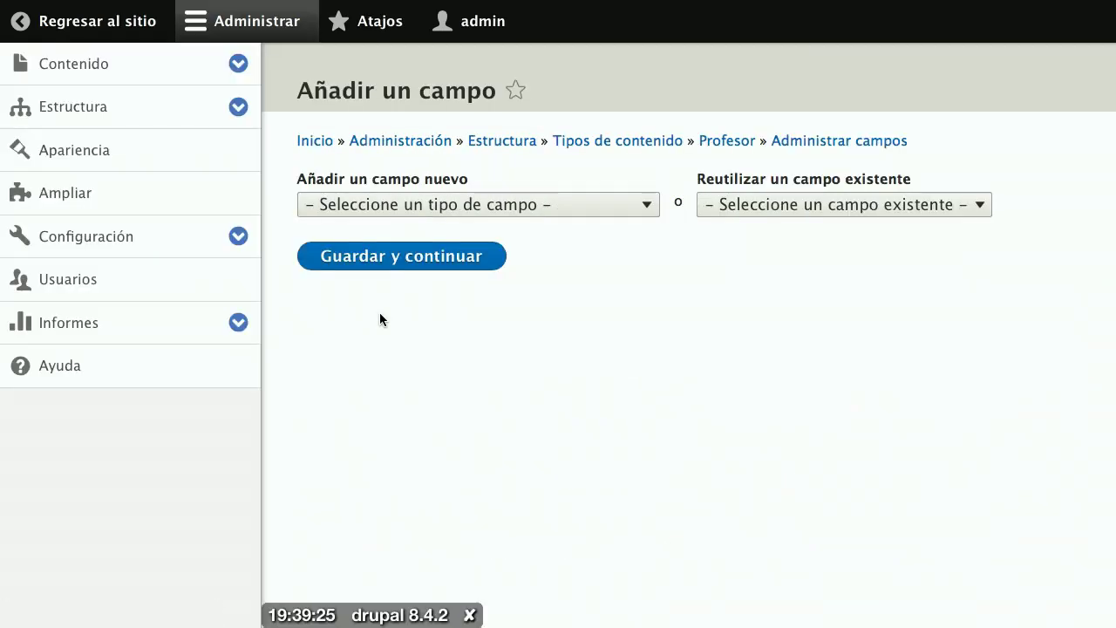
pyautogui.click(384, 215)
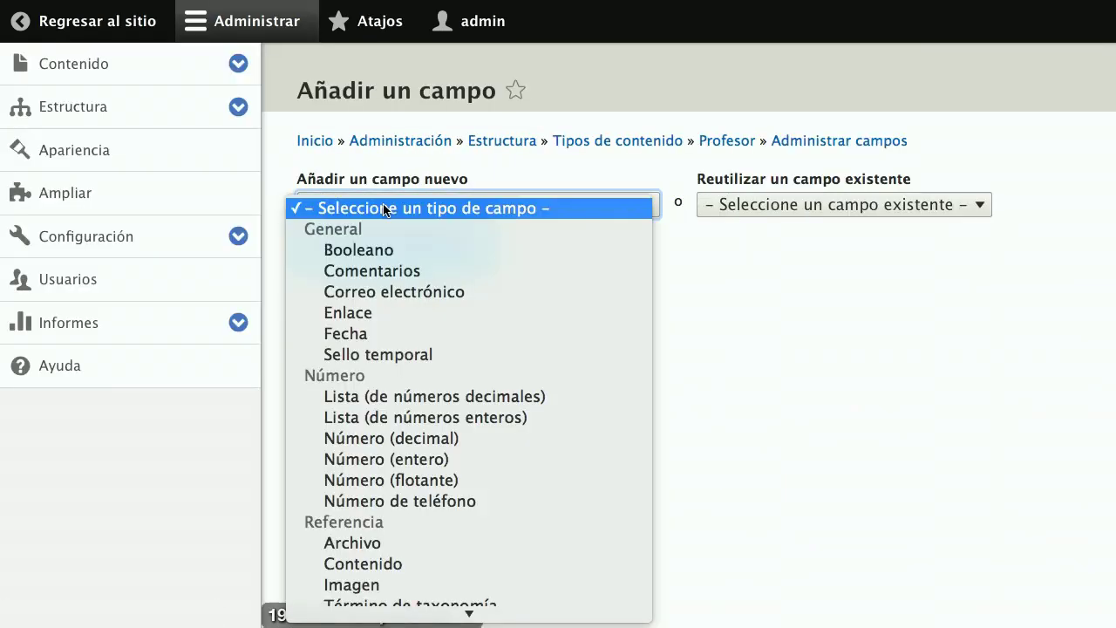
pyautogui.scroll(-3, 352, 418)
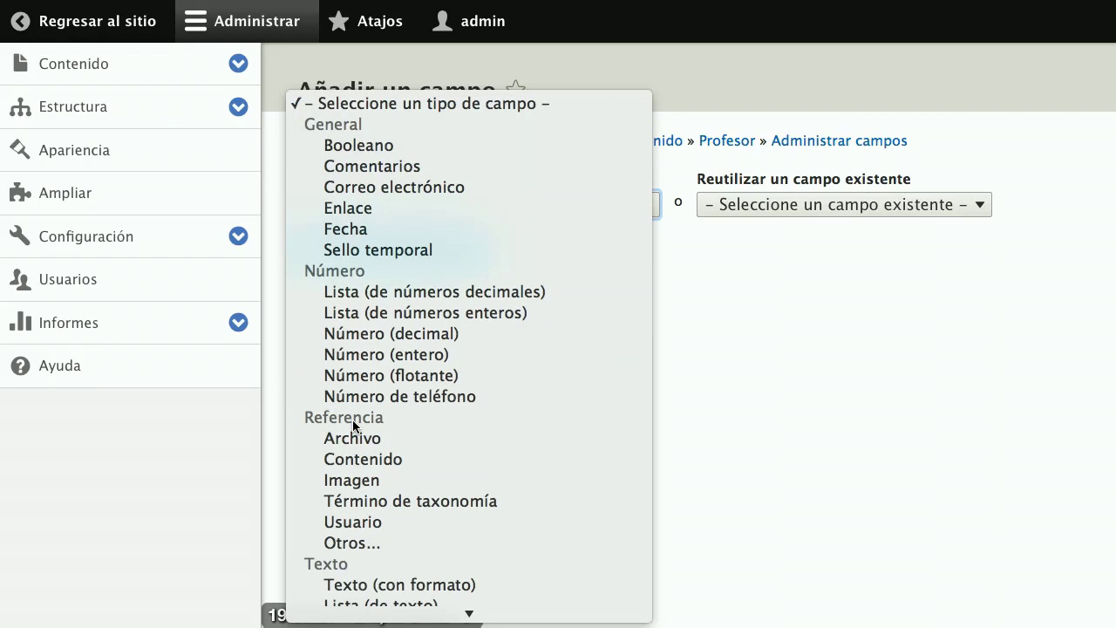
pyautogui.click(358, 481)
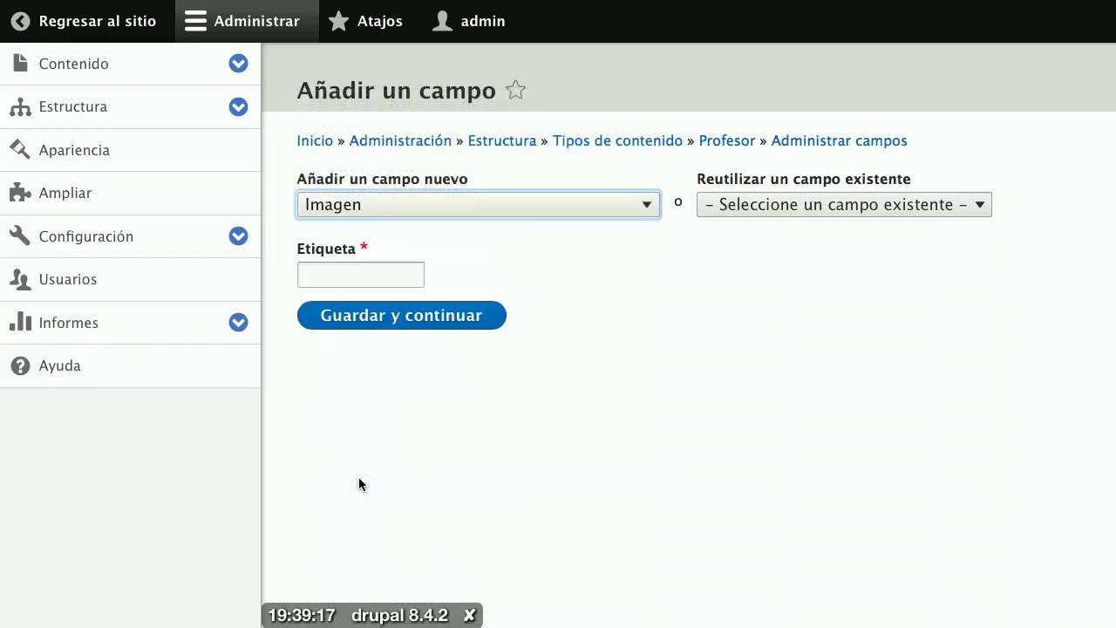
pyautogui.click(349, 277)
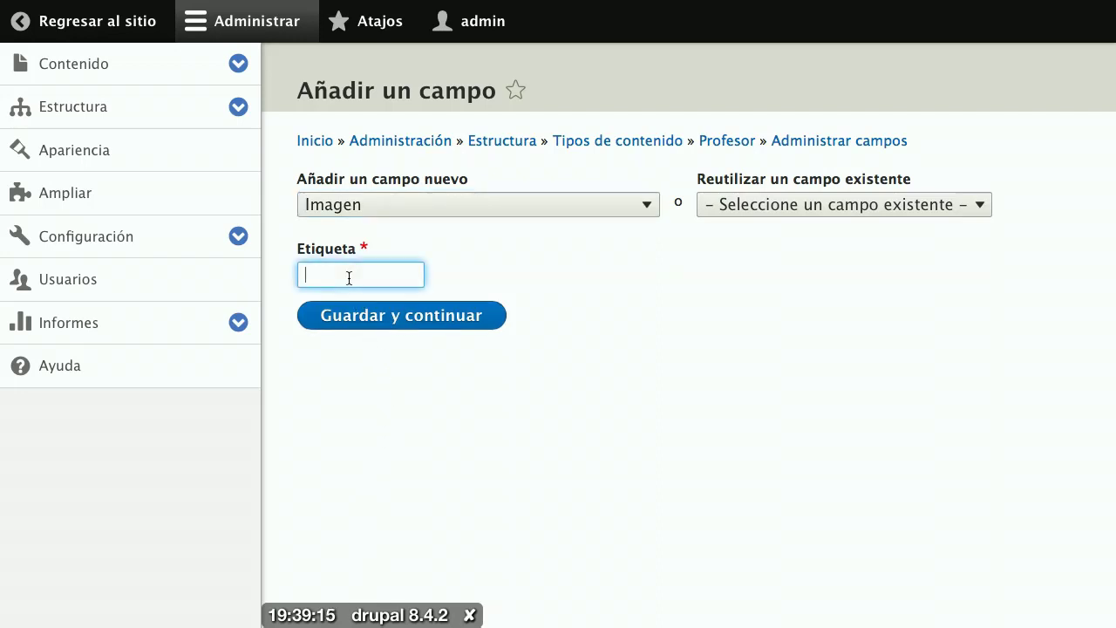
pyautogui.write('Foto de perfil')
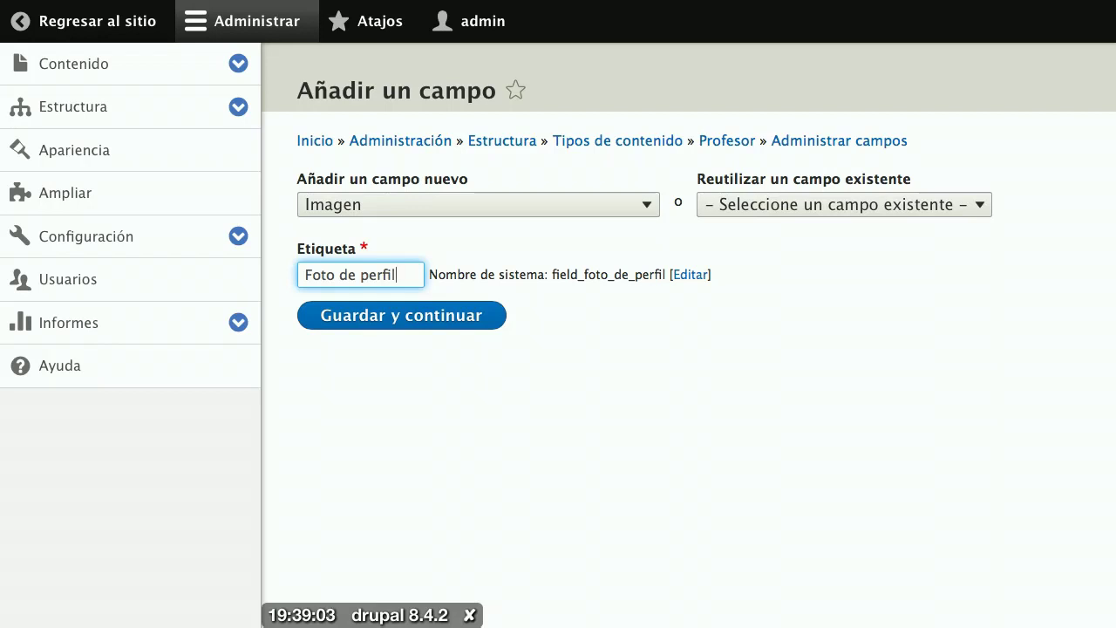
pyautogui.click(396, 323)
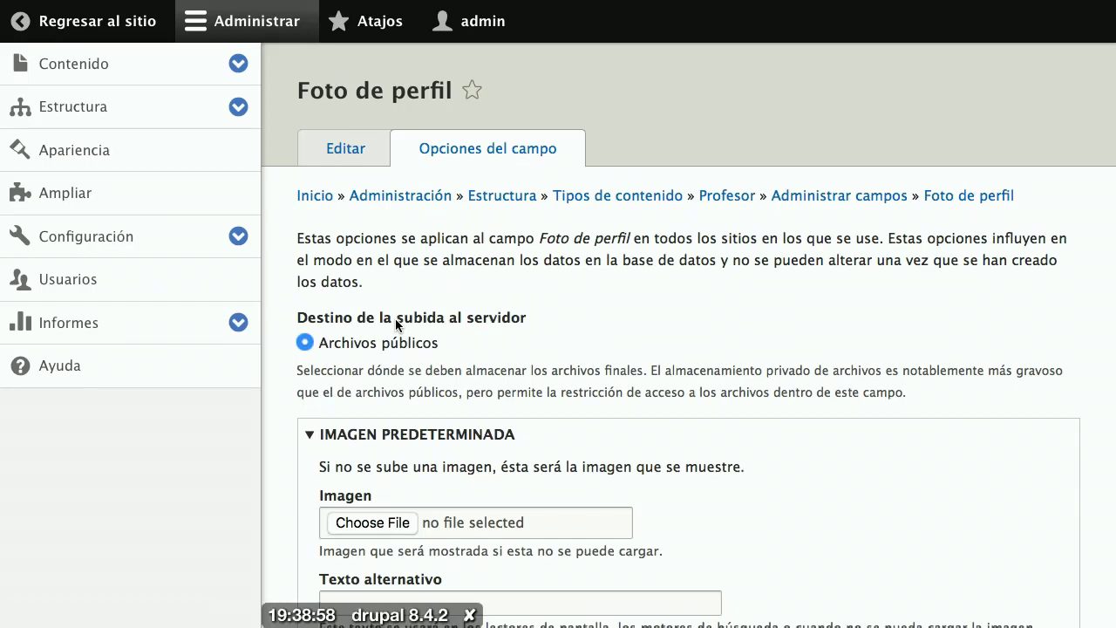
pyautogui.scroll(-5, 395, 319)
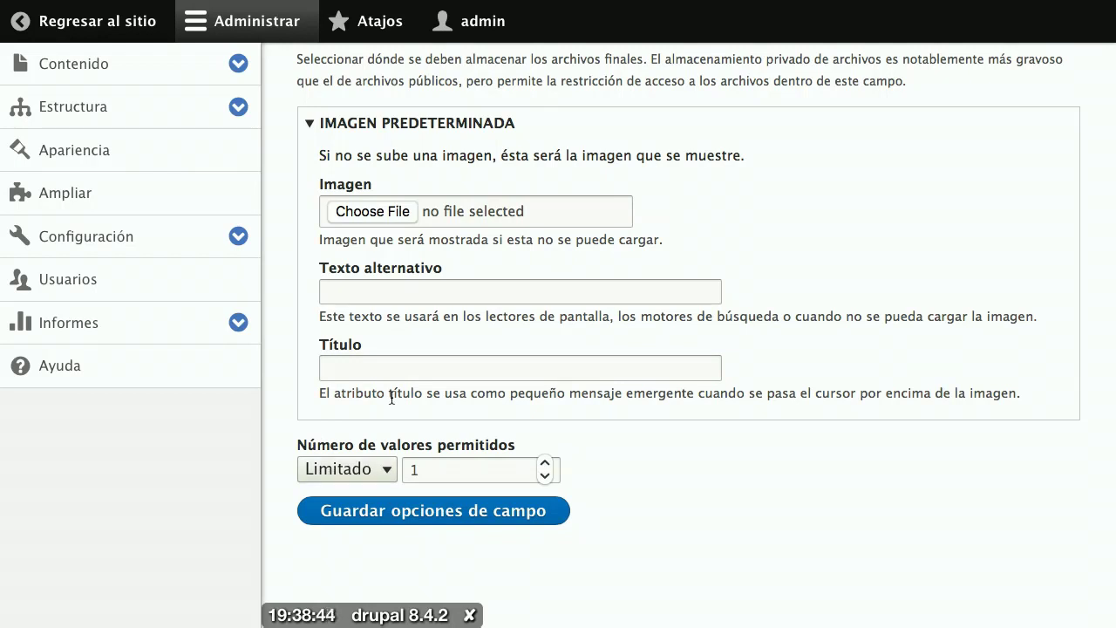
pyautogui.scroll(3, 392, 394)
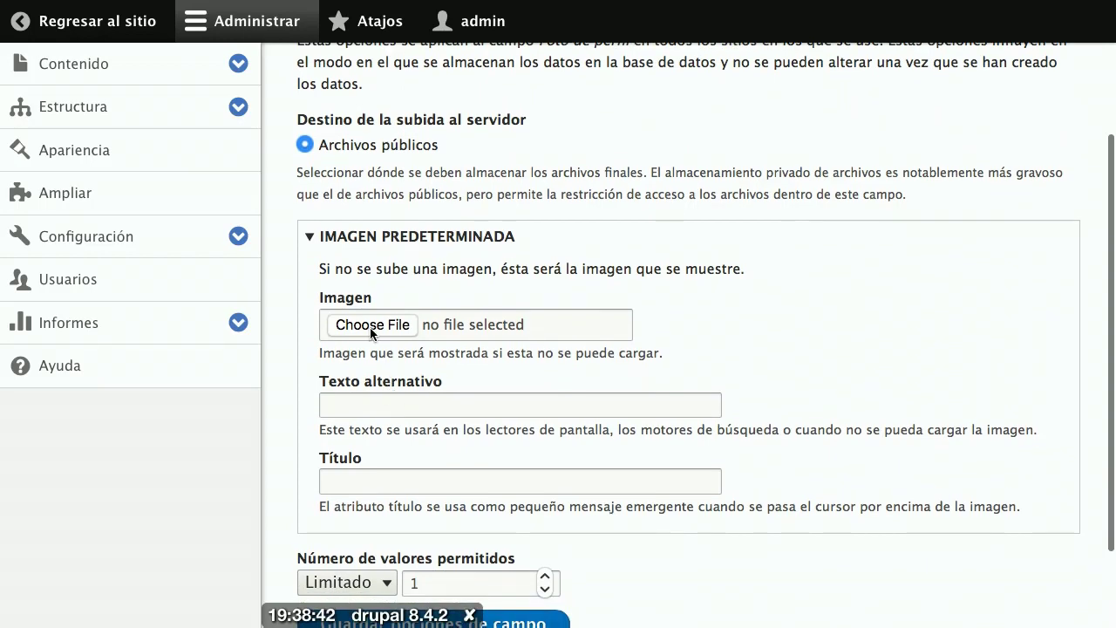
pyautogui.scroll(1, 372, 332)
pyautogui.scroll(3, 371, 332)
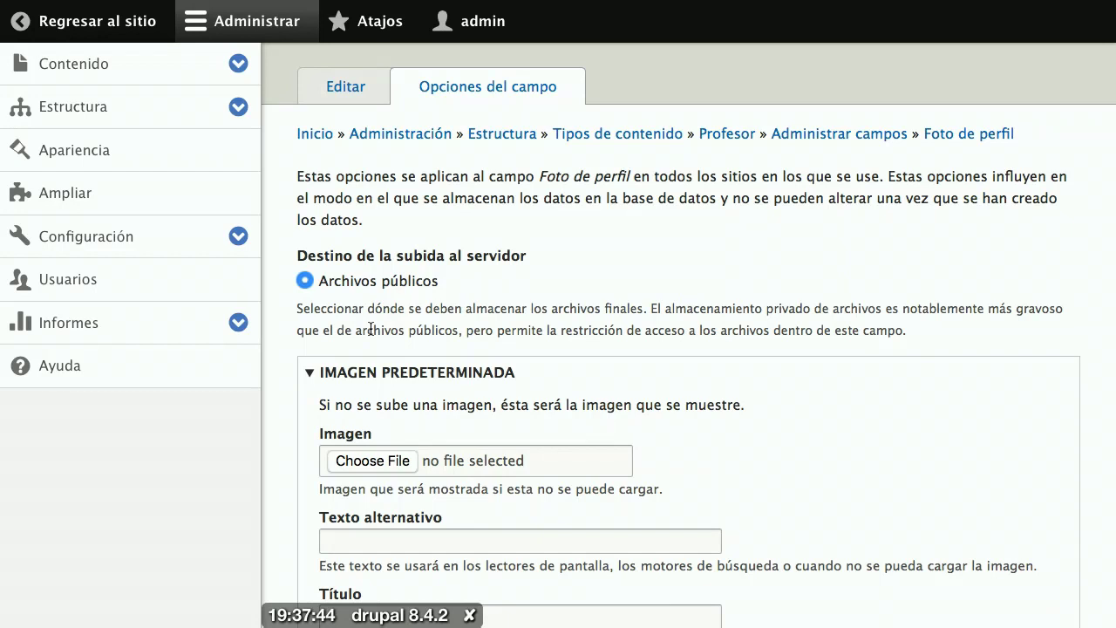
pyautogui.scroll(-5, 371, 329)
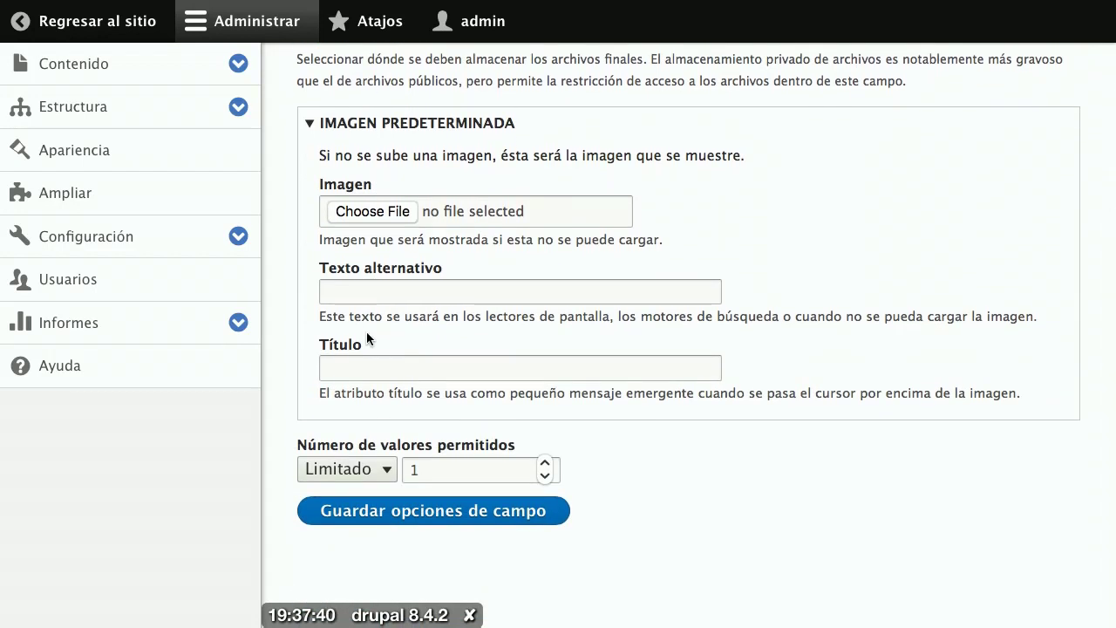
# Step: Save the Foto de perfil storage options with Archivos públicos
pyautogui.click(414, 505)
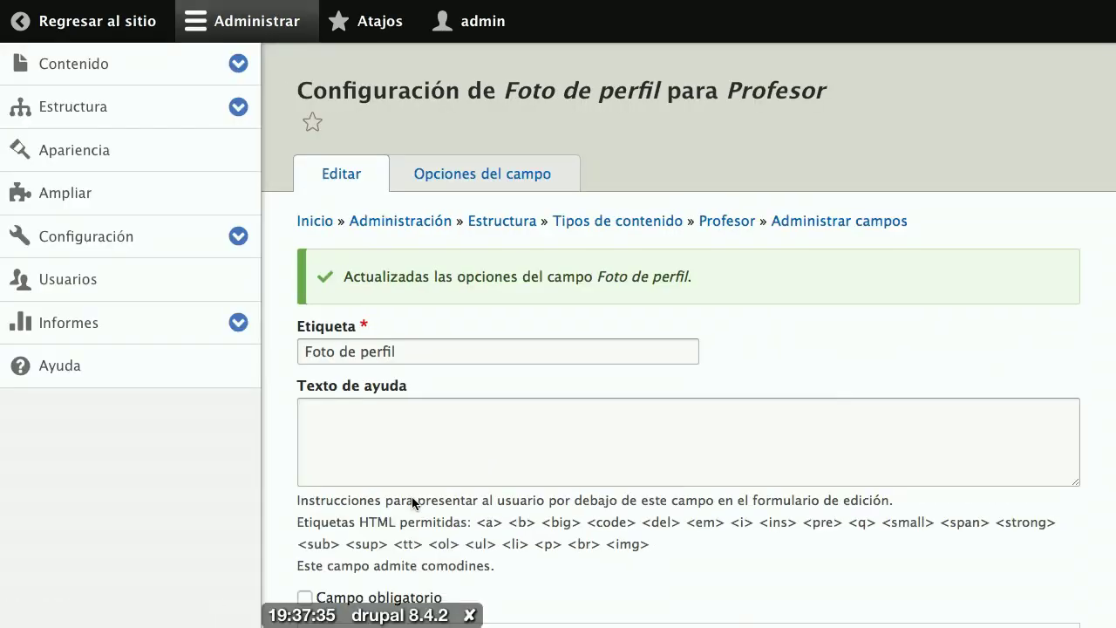
pyautogui.scroll(-5, 412, 497)
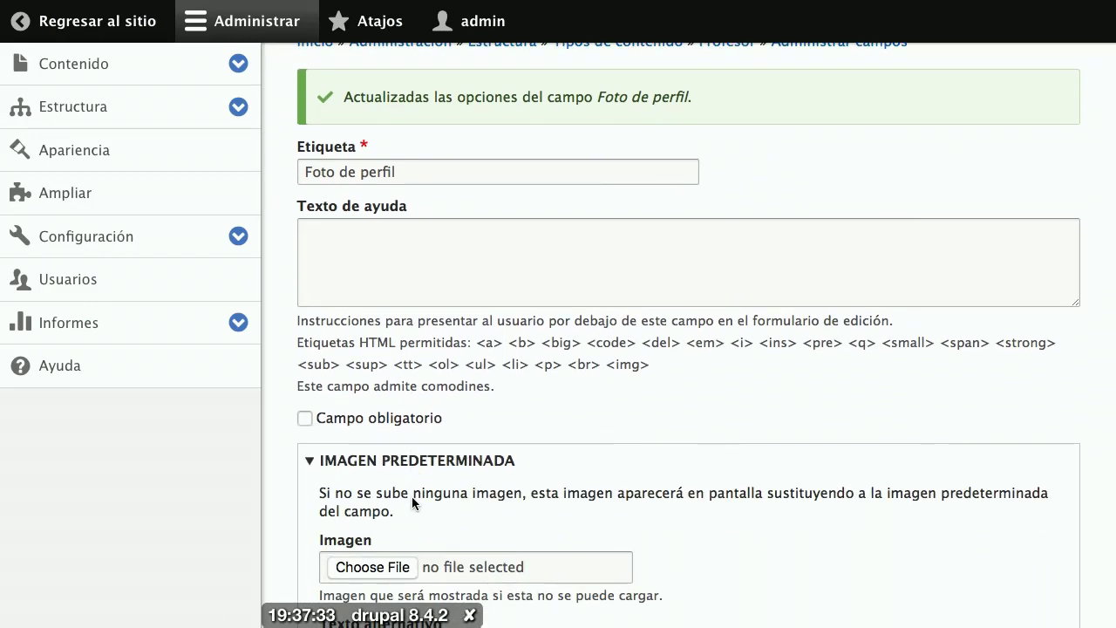
pyautogui.scroll(-2, 411, 497)
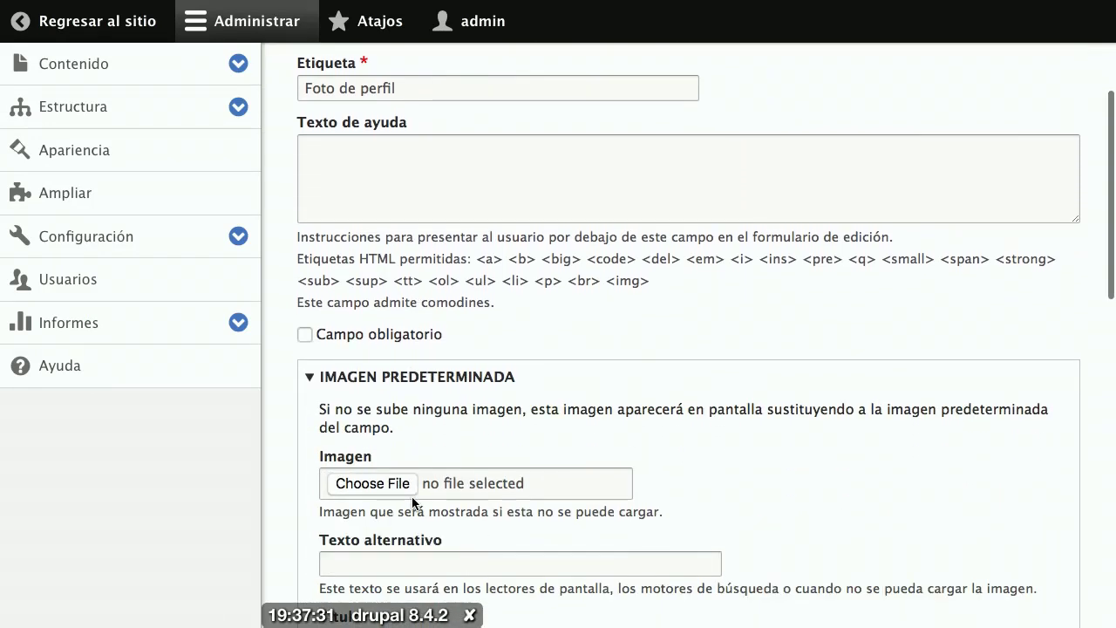
pyautogui.scroll(-7, 412, 502)
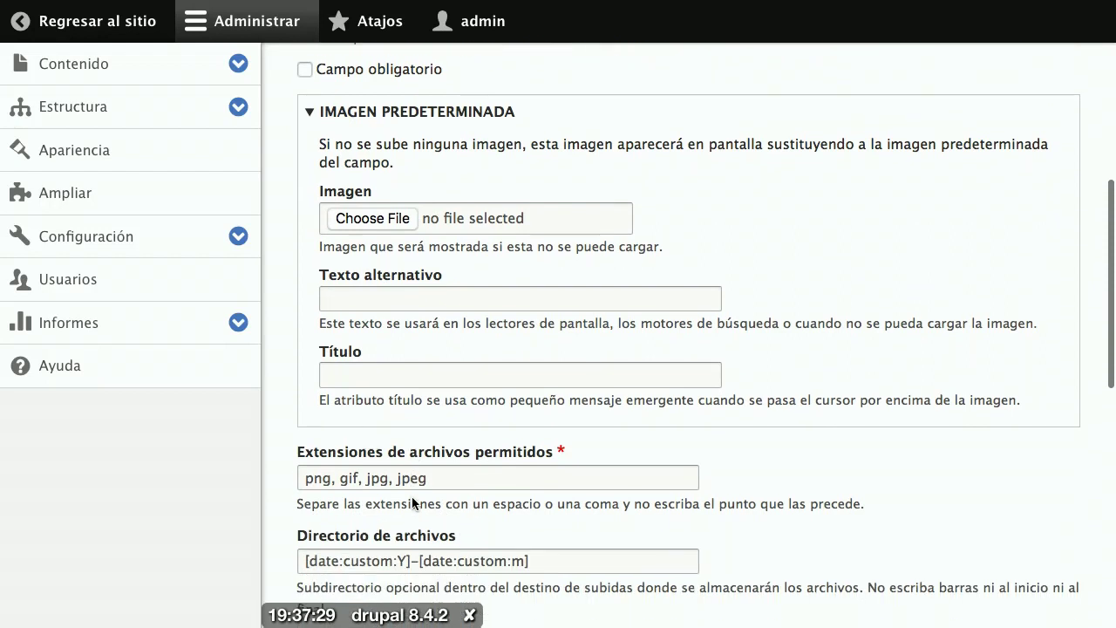
pyautogui.scroll(-1, 413, 502)
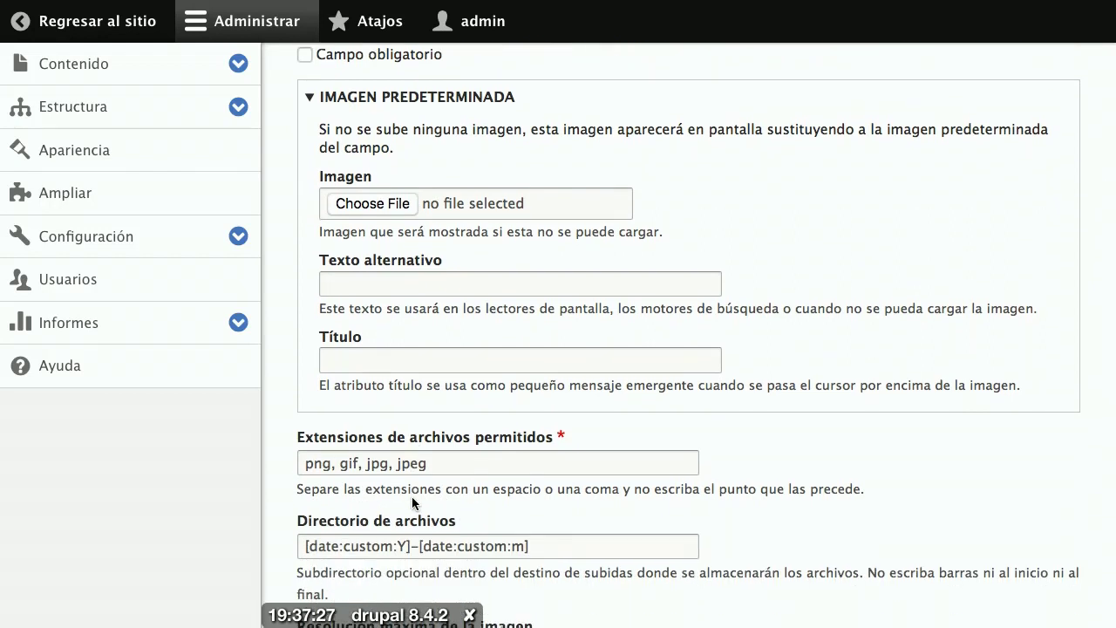
# Step: Limit allowed file extensions to png, jpg, jpeg and save the Foto de perfil configuration
pyautogui.click(371, 464)
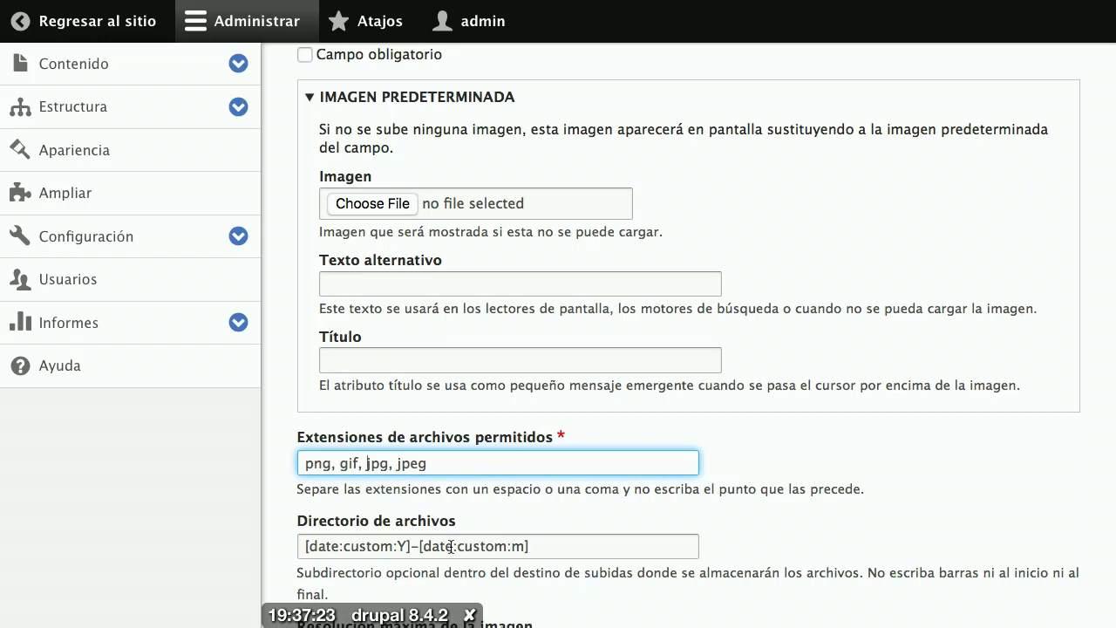
pyautogui.press('BackSpace')
pyautogui.press('BackSpace')
pyautogui.press('BackSpace')
pyautogui.press('BackSpace')
pyautogui.press('BackSpace')
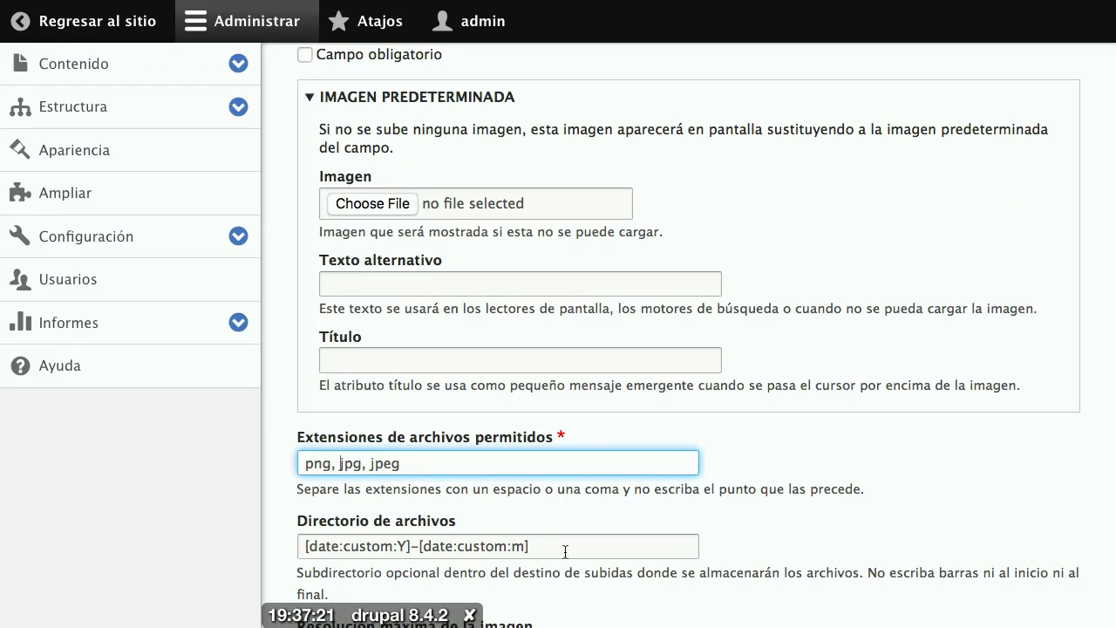
pyautogui.scroll(-4, 565, 552)
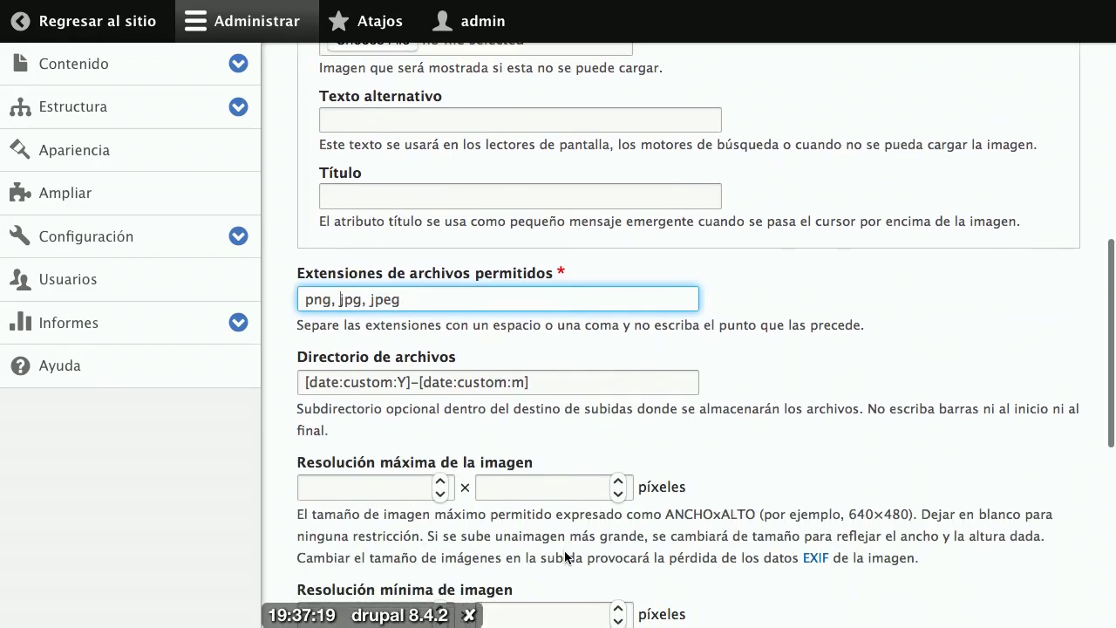
pyautogui.scroll(-6, 565, 556)
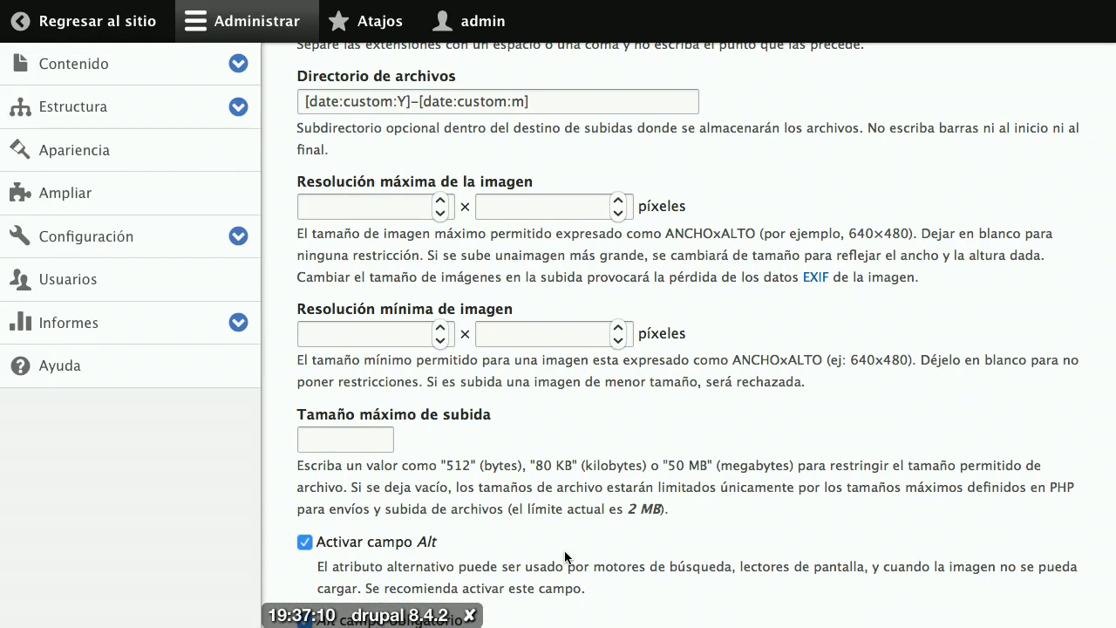
pyautogui.scroll(-2, 564, 550)
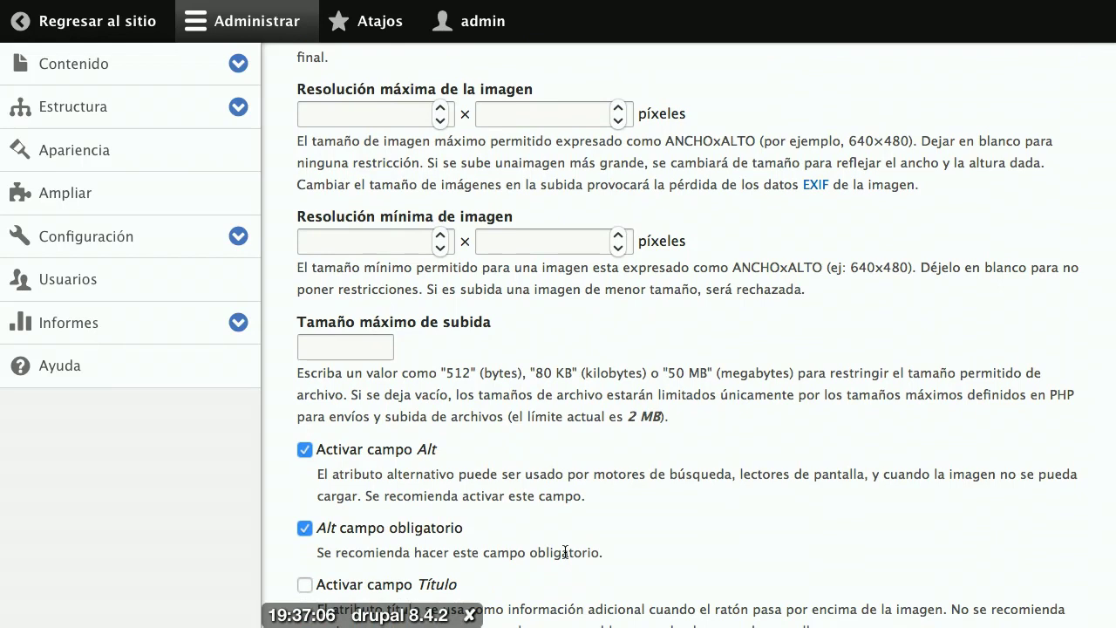
pyautogui.scroll(-3, 565, 552)
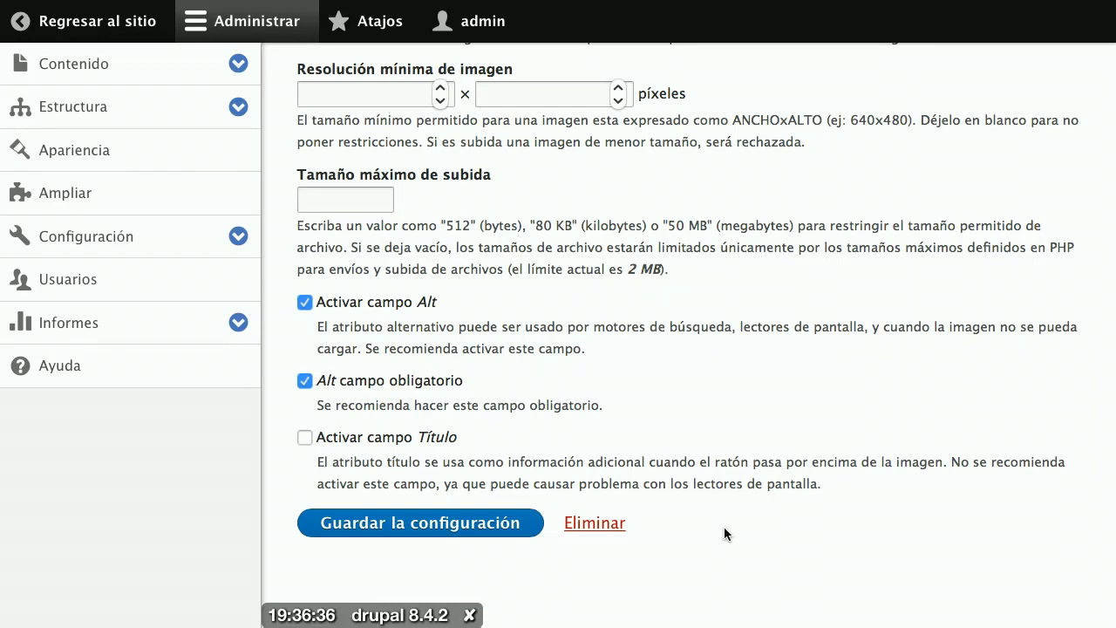
pyautogui.click(490, 528)
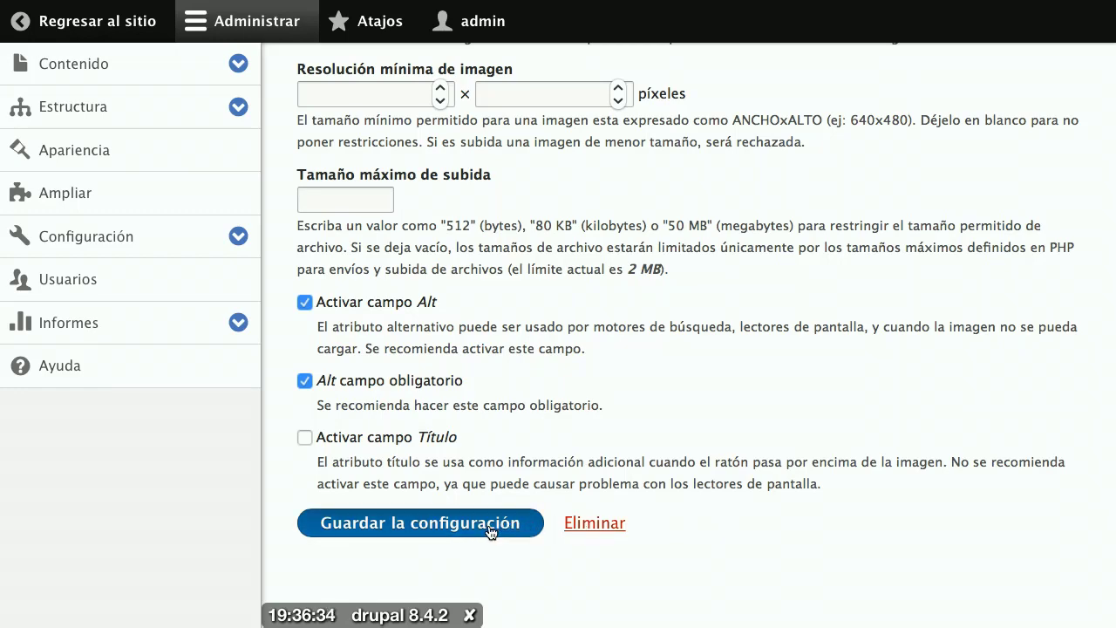
pyautogui.click(490, 523)
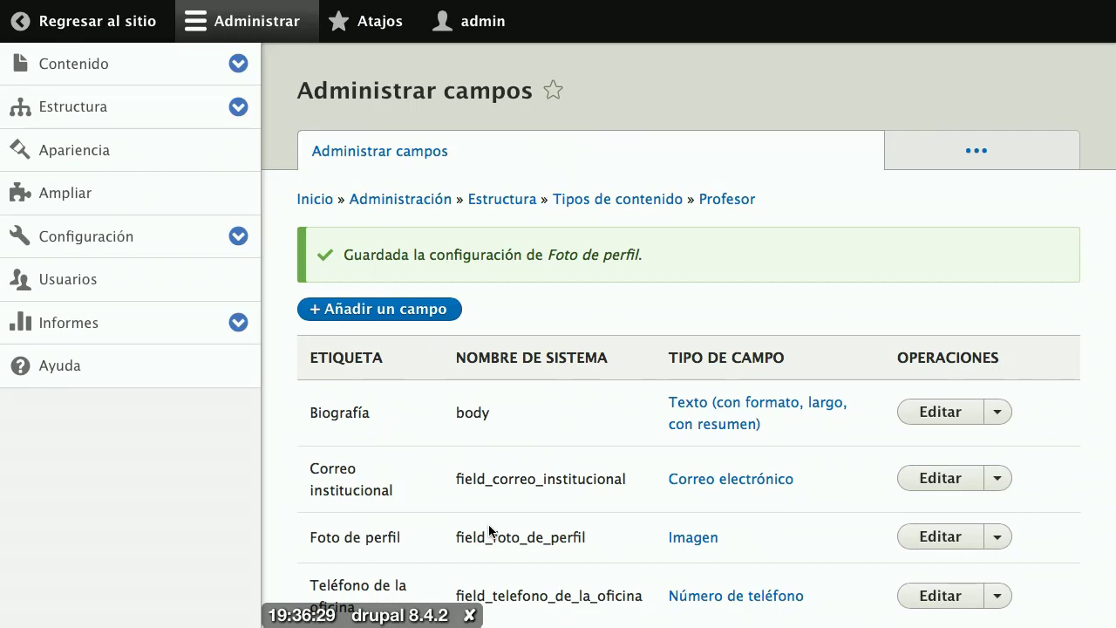
# Step: Scroll through Profesor's field list to see all four fields
pyautogui.scroll(-2, 489, 527)
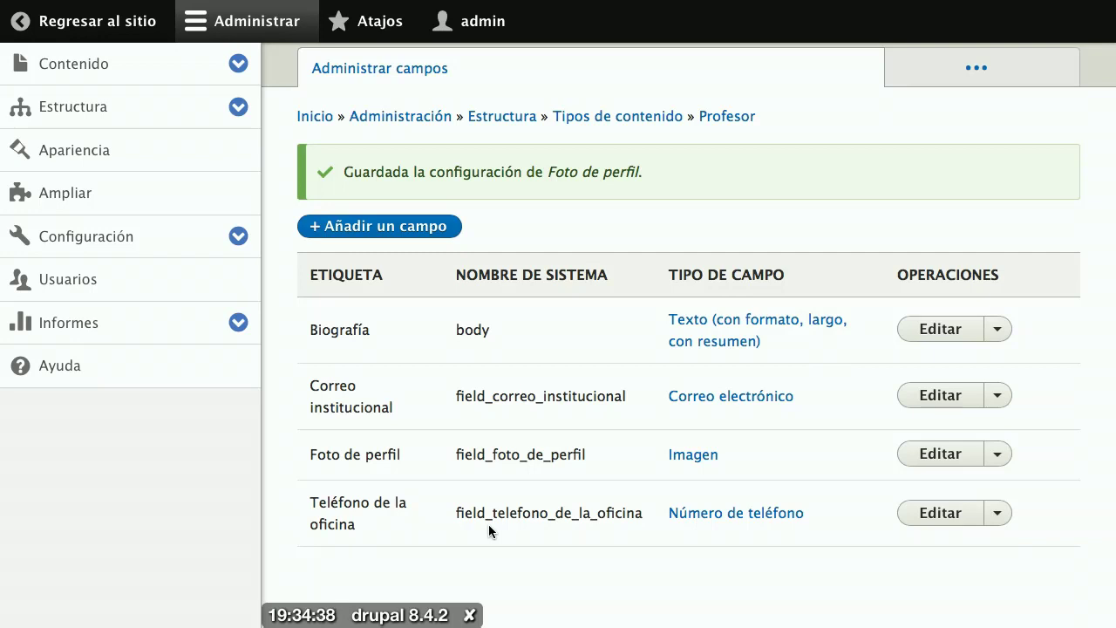
# Step: Use 'Regresar al sitio' to leave the Profesor field settings for the published node page
pyautogui.click(119, 28)
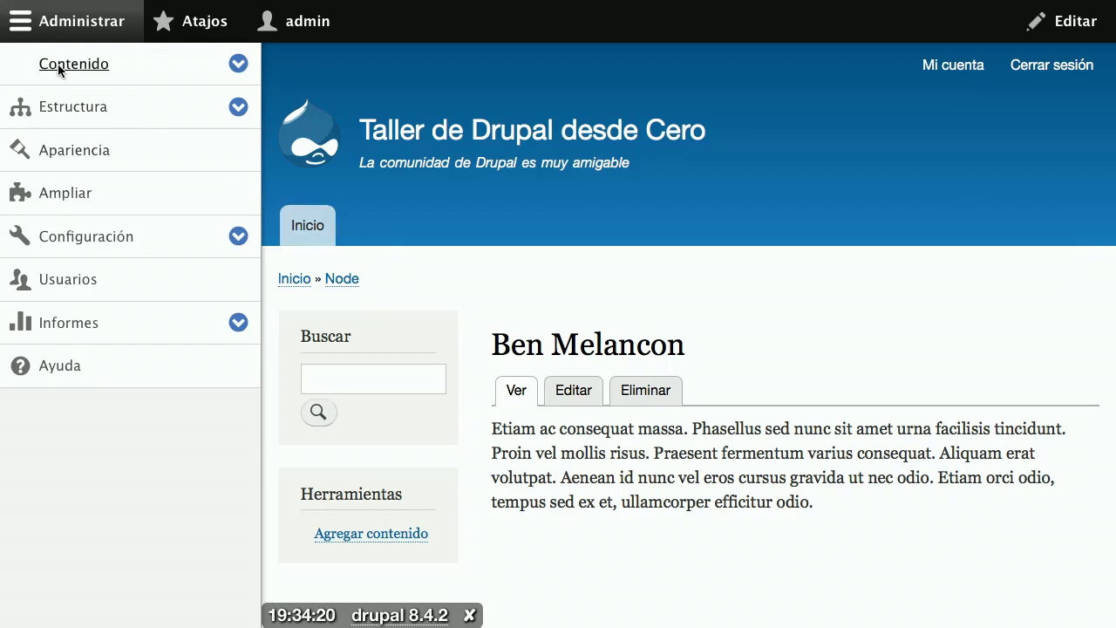
# Step: Open Contenido and scroll the list of Profesor, Página básica and four Artículo entries
pyautogui.click(58, 64)
pyautogui.scroll(-2, 647, 303)
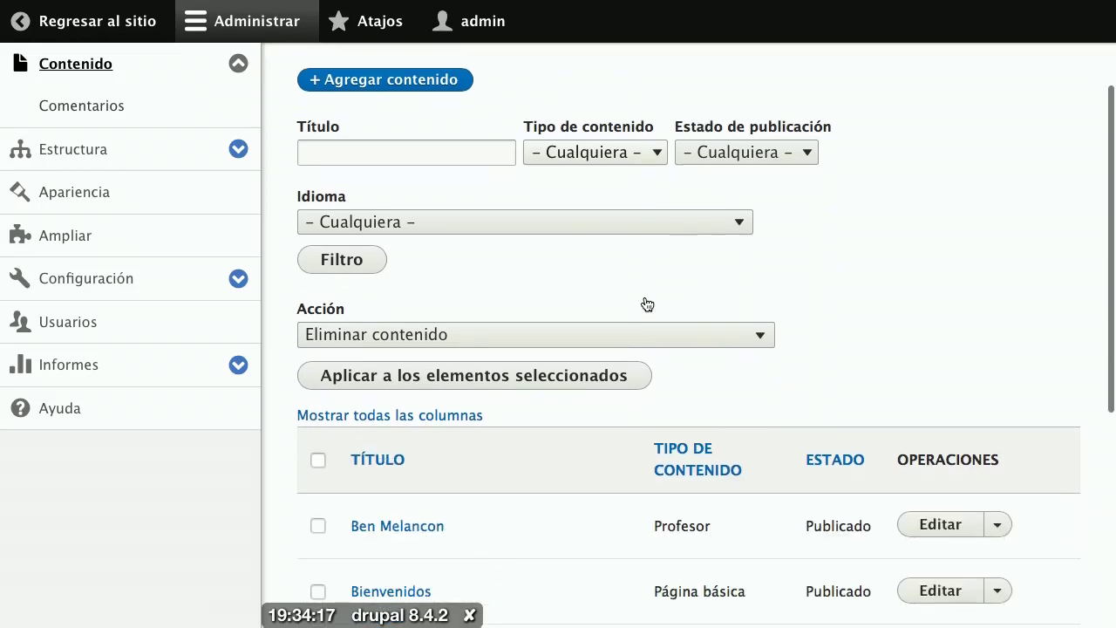
pyautogui.scroll(-5, 647, 304)
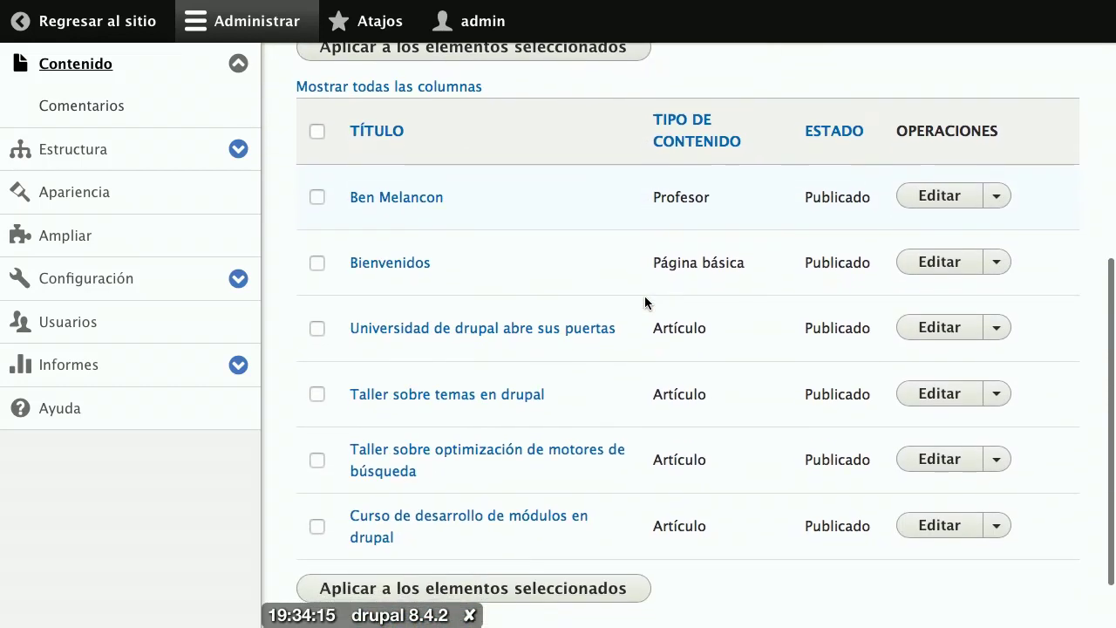
pyautogui.scroll(-1, 646, 301)
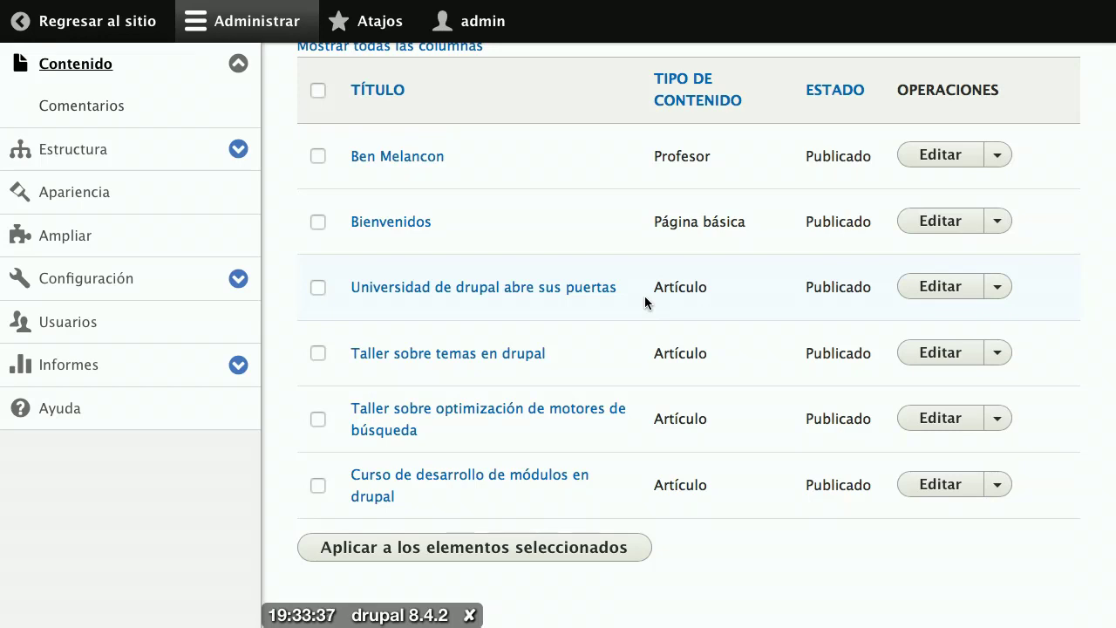
# Step: Filter the content list by Tipo de contenido 'Profesor' to show only the professor entry
pyautogui.scroll(5, 645, 297)
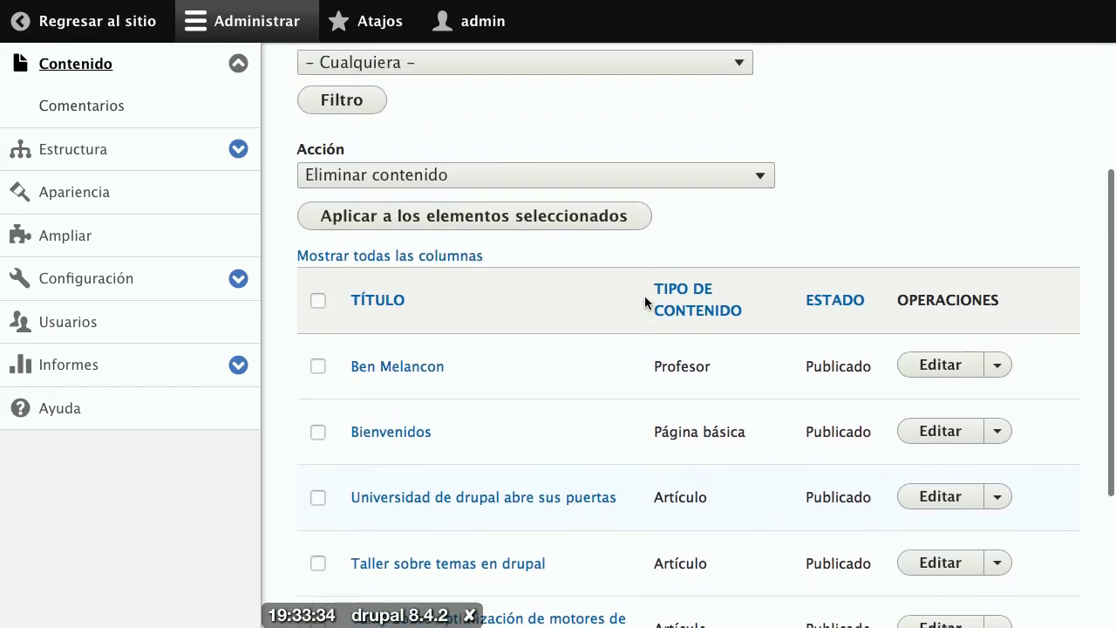
pyautogui.click(412, 219)
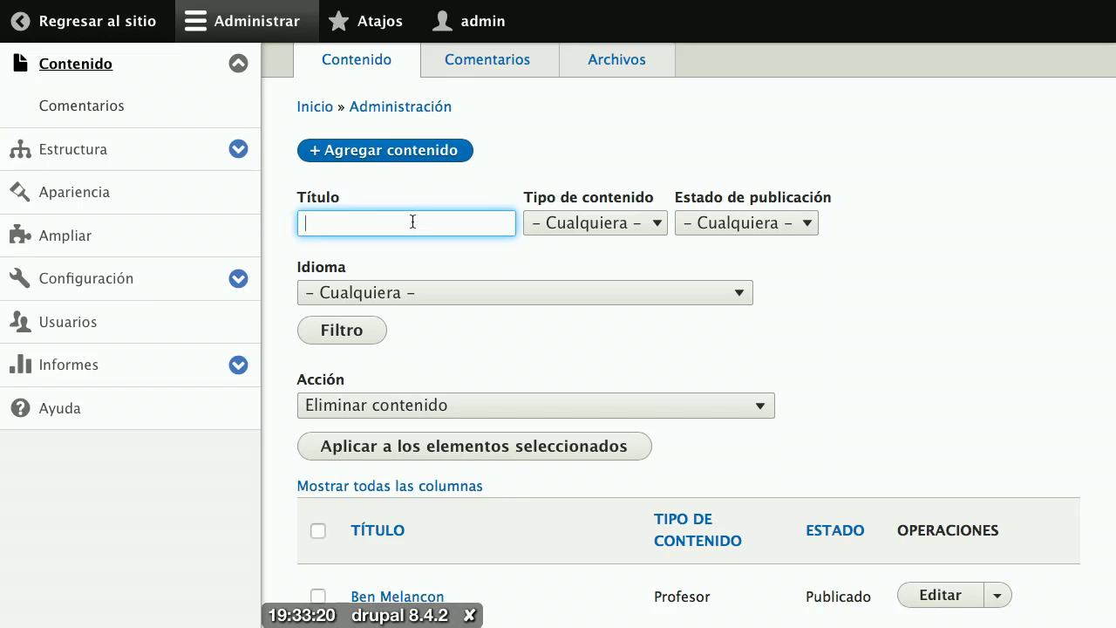
pyautogui.click(603, 229)
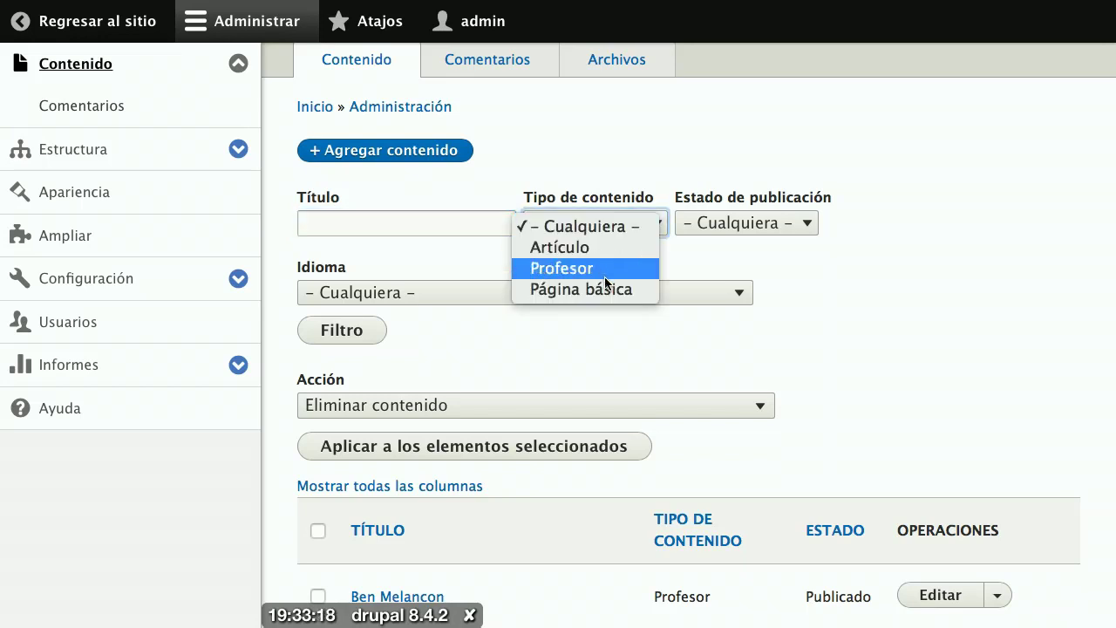
pyautogui.click(603, 271)
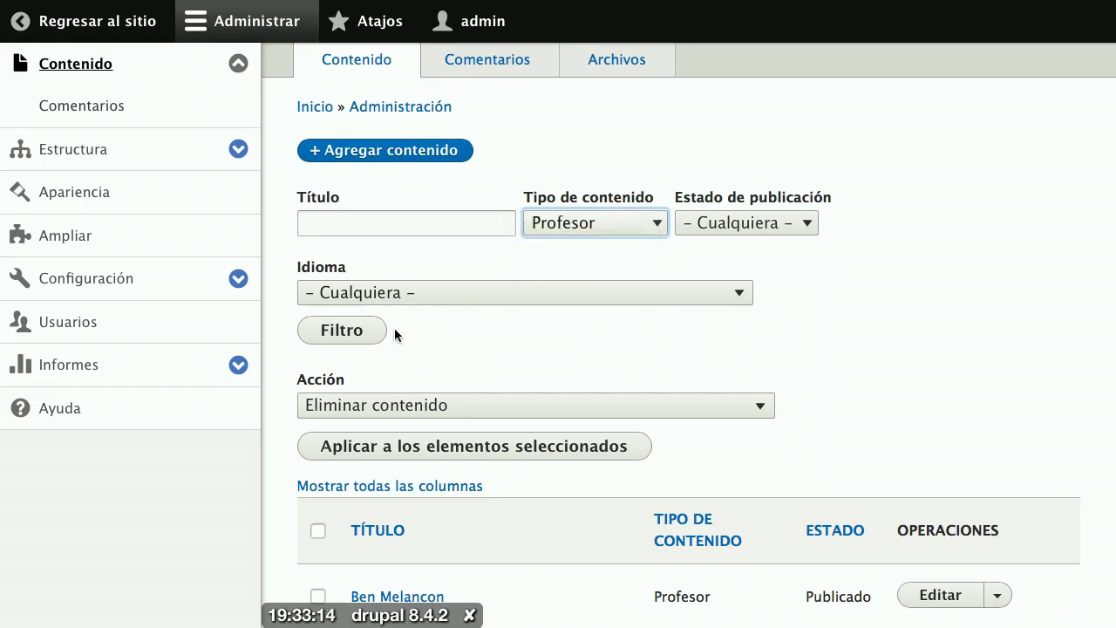
pyautogui.click(341, 330)
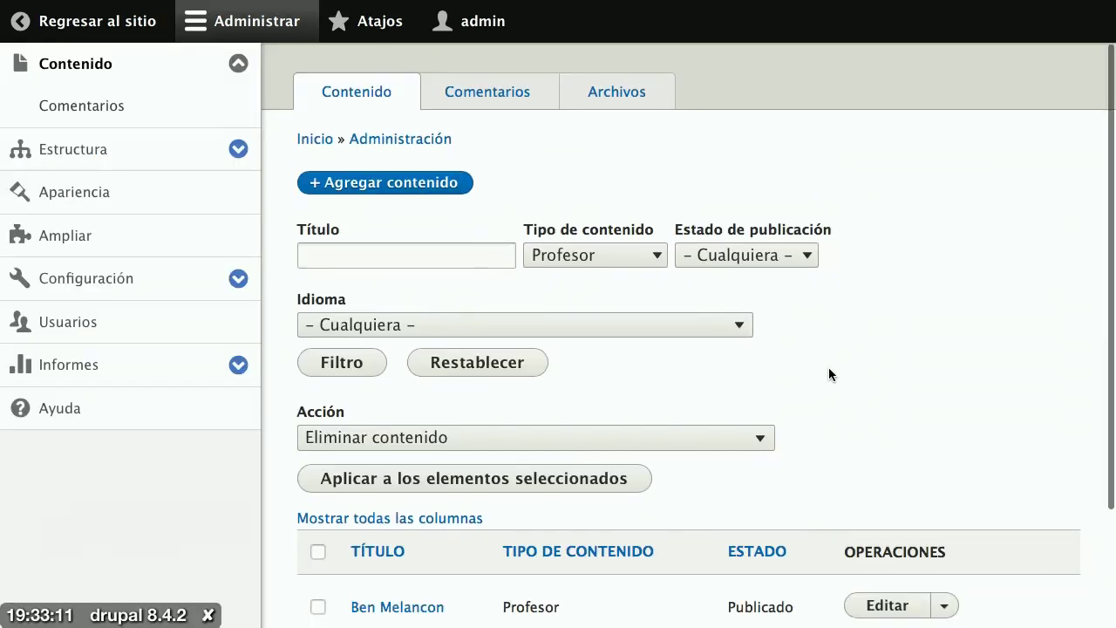
pyautogui.scroll(-3, 828, 374)
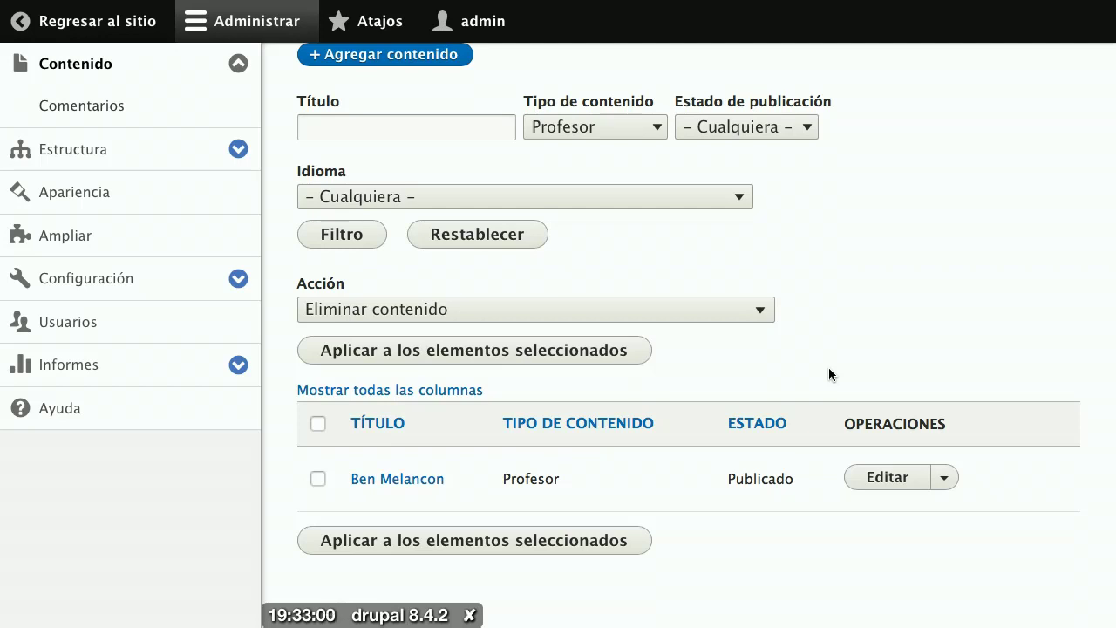
# Step: Reset the content filters so Tipo de contenido is back to Cualquiera
pyautogui.click(483, 247)
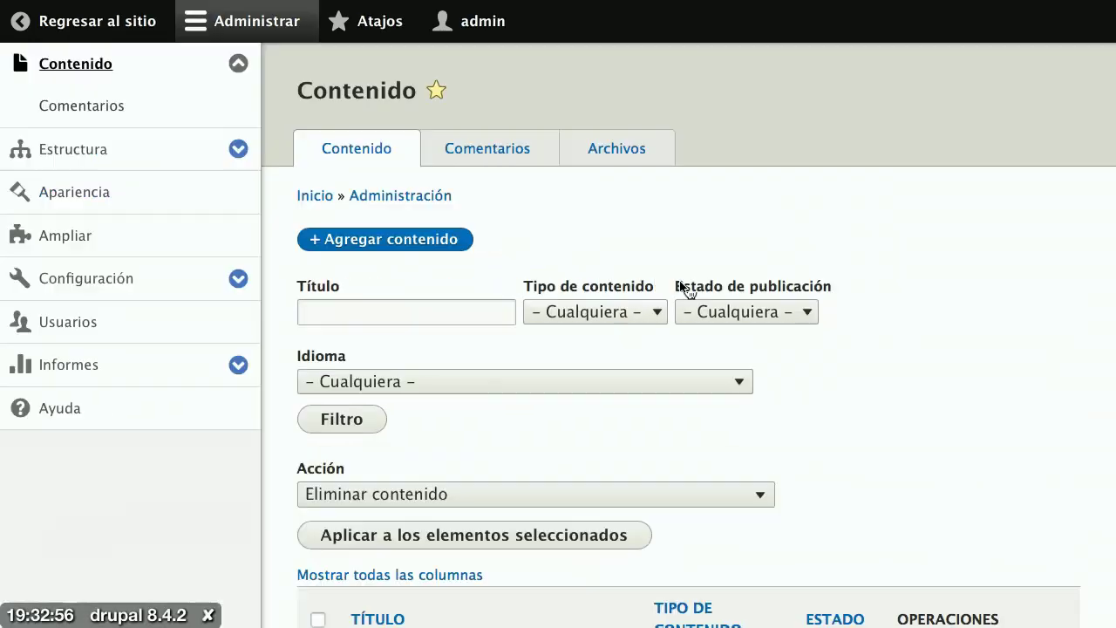
pyautogui.scroll(-7, 720, 291)
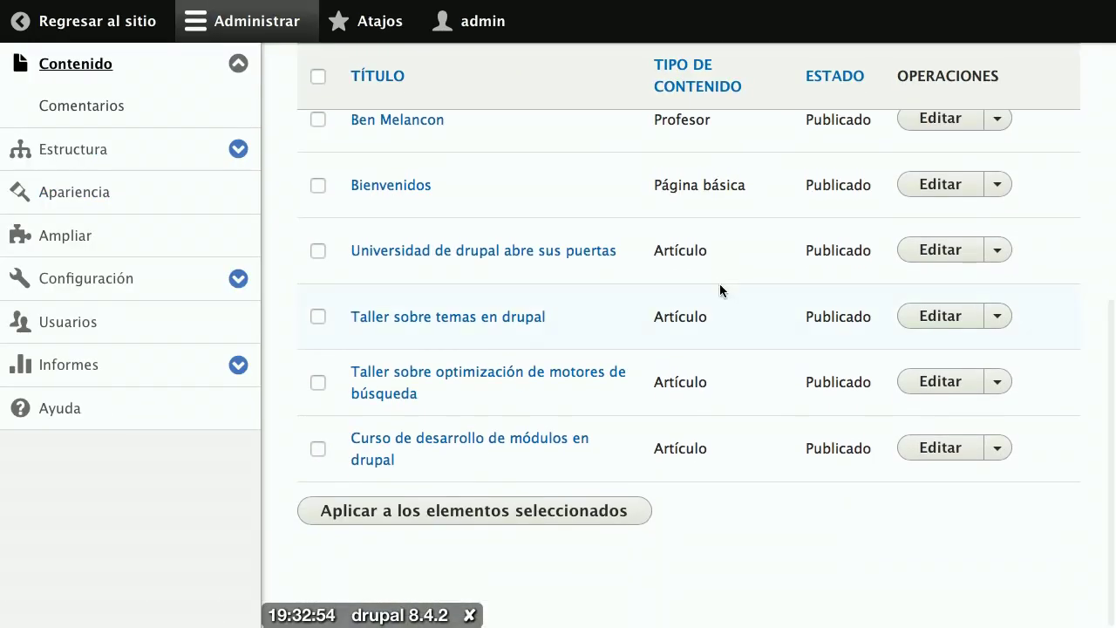
pyautogui.scroll(7, 720, 290)
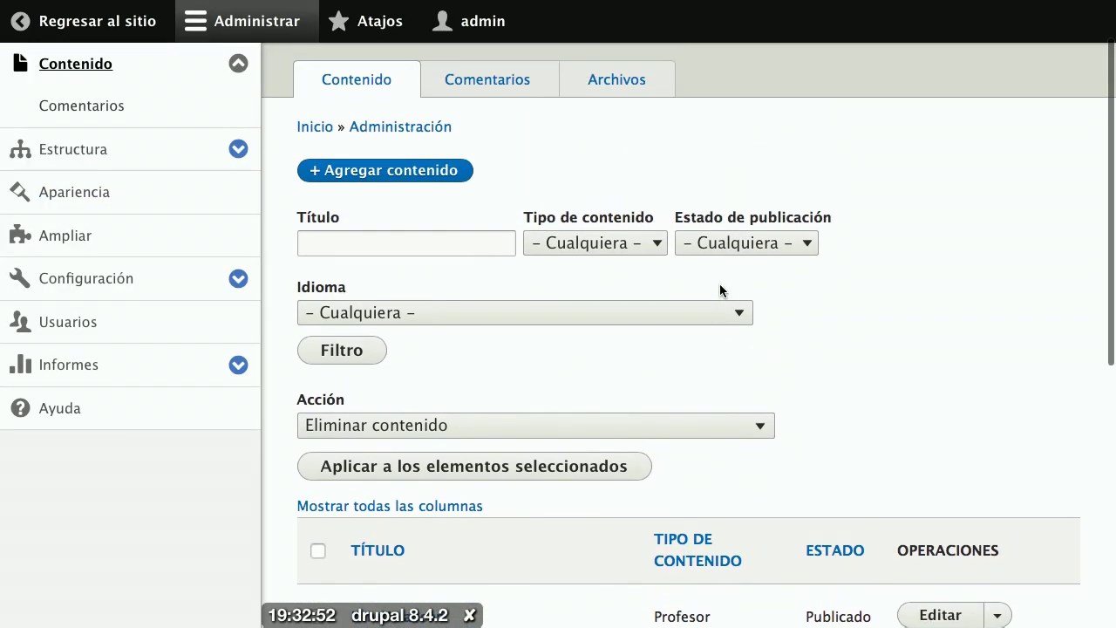
# Step: Look through the content type, publication status and language filter options without changing them
pyautogui.click(397, 245)
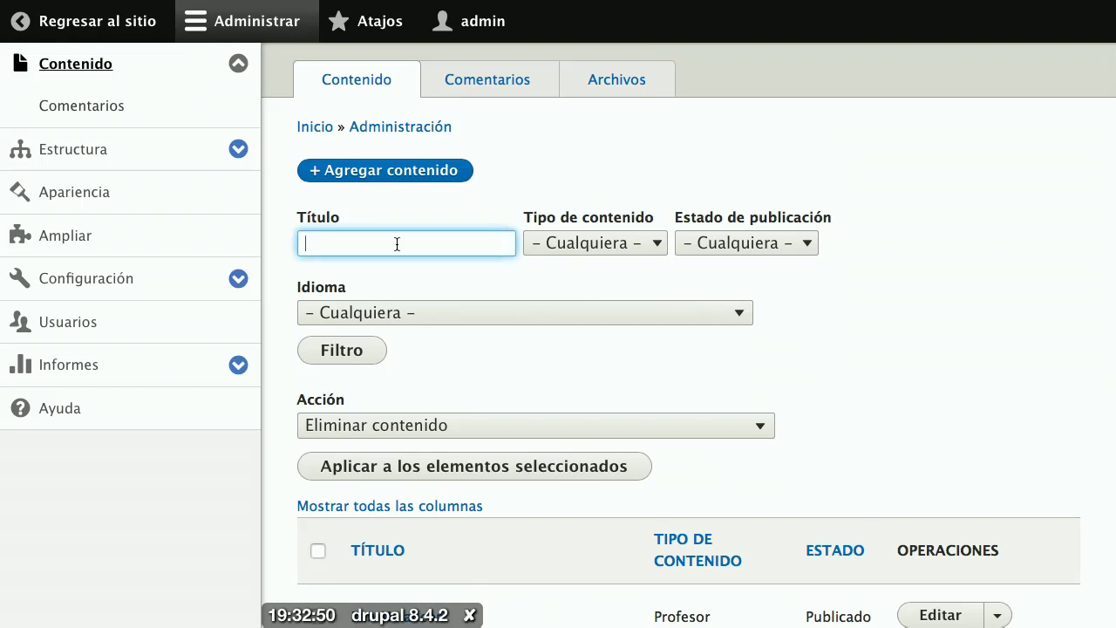
pyautogui.click(546, 246)
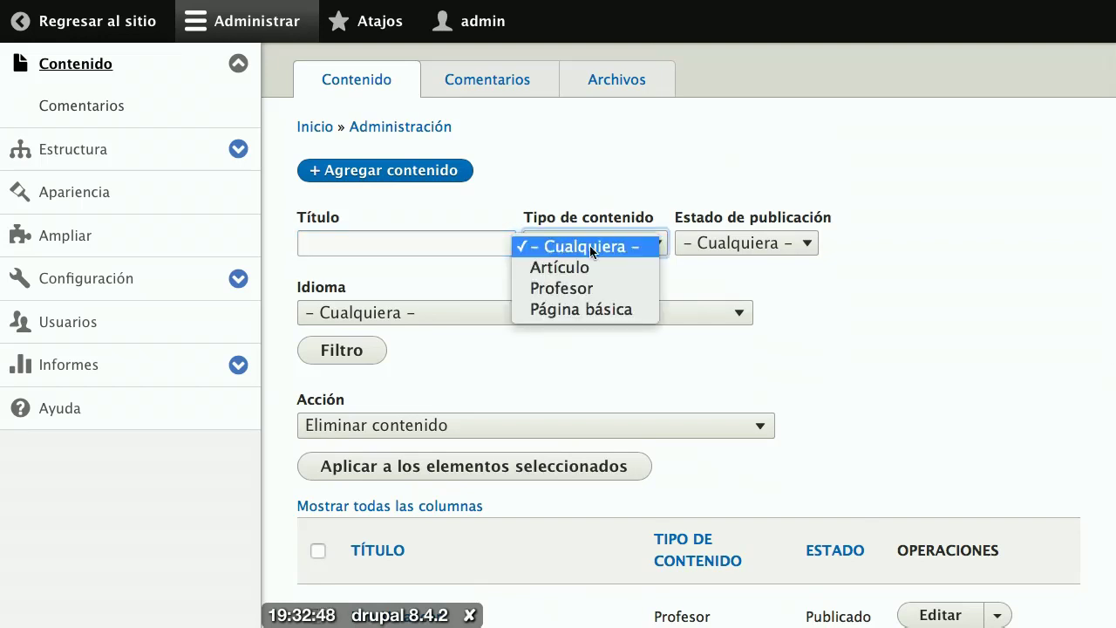
pyautogui.click(707, 241)
pyautogui.click(709, 241)
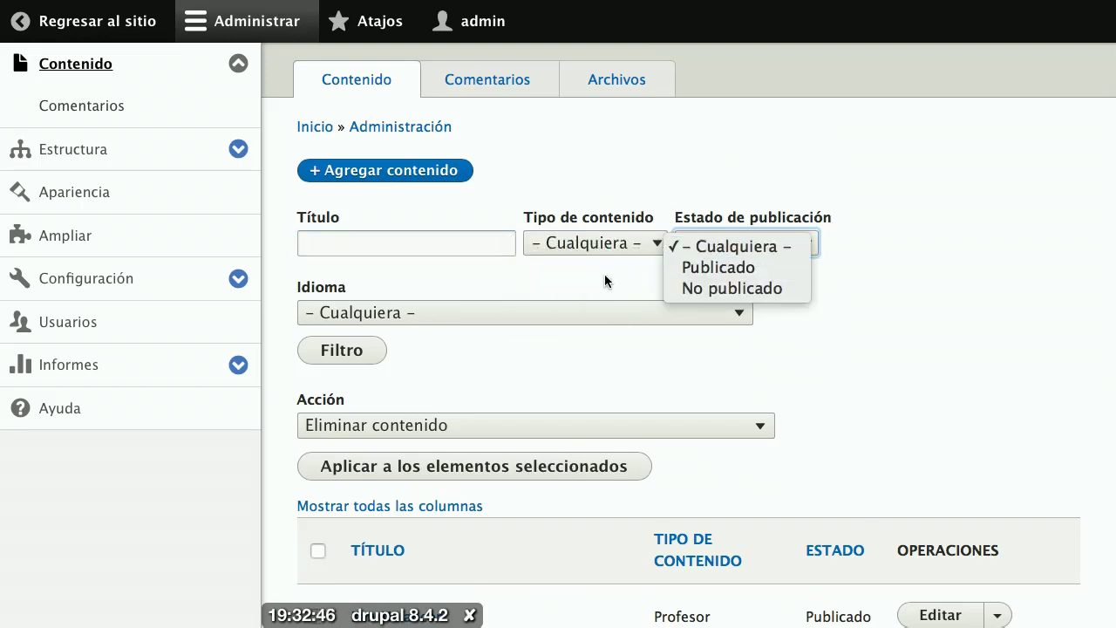
pyautogui.click(608, 313)
pyautogui.click(608, 312)
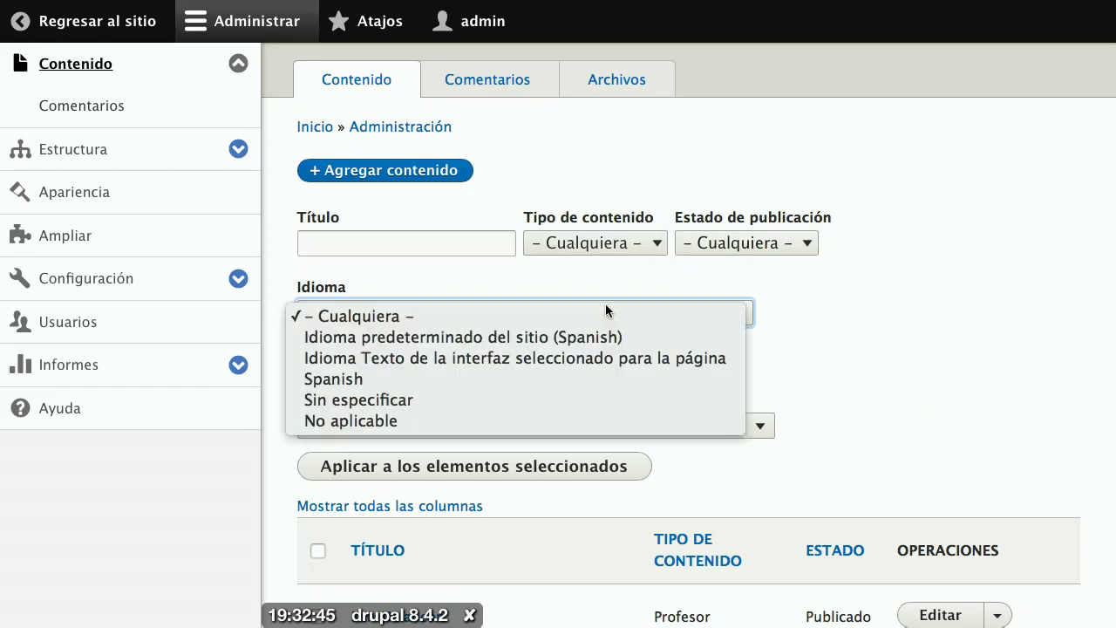
pyautogui.click(937, 298)
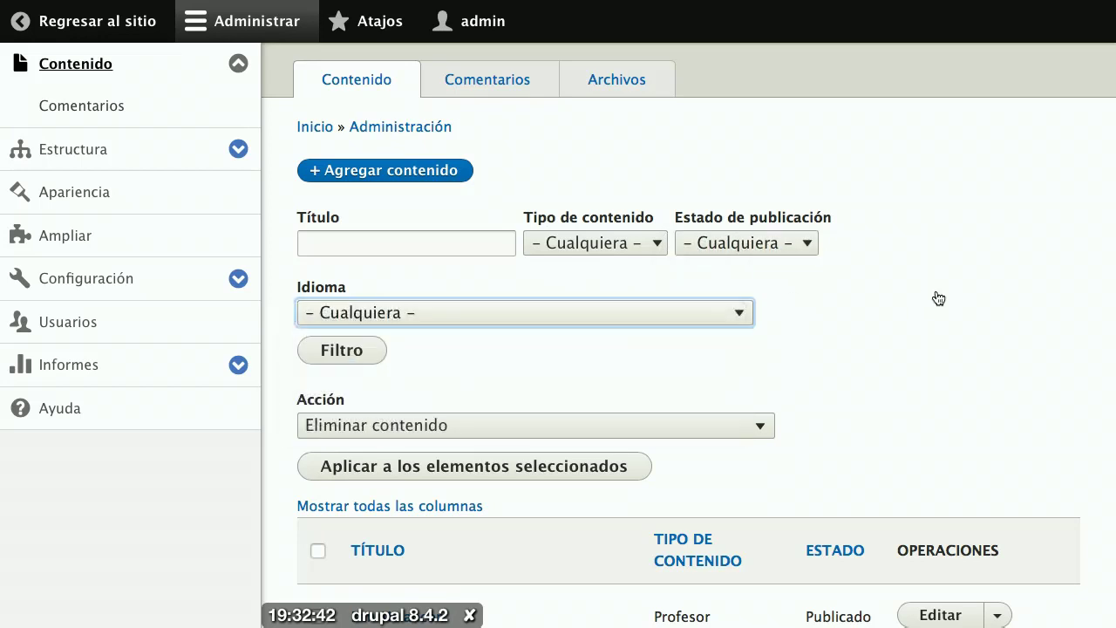
pyautogui.scroll(-3, 938, 298)
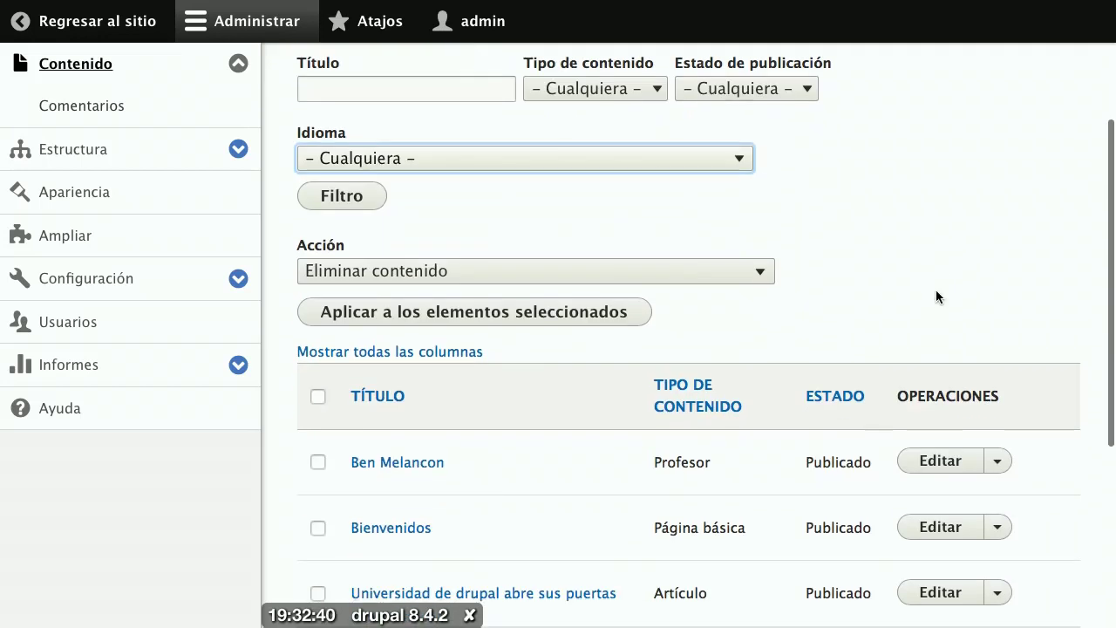
pyautogui.scroll(-3, 937, 297)
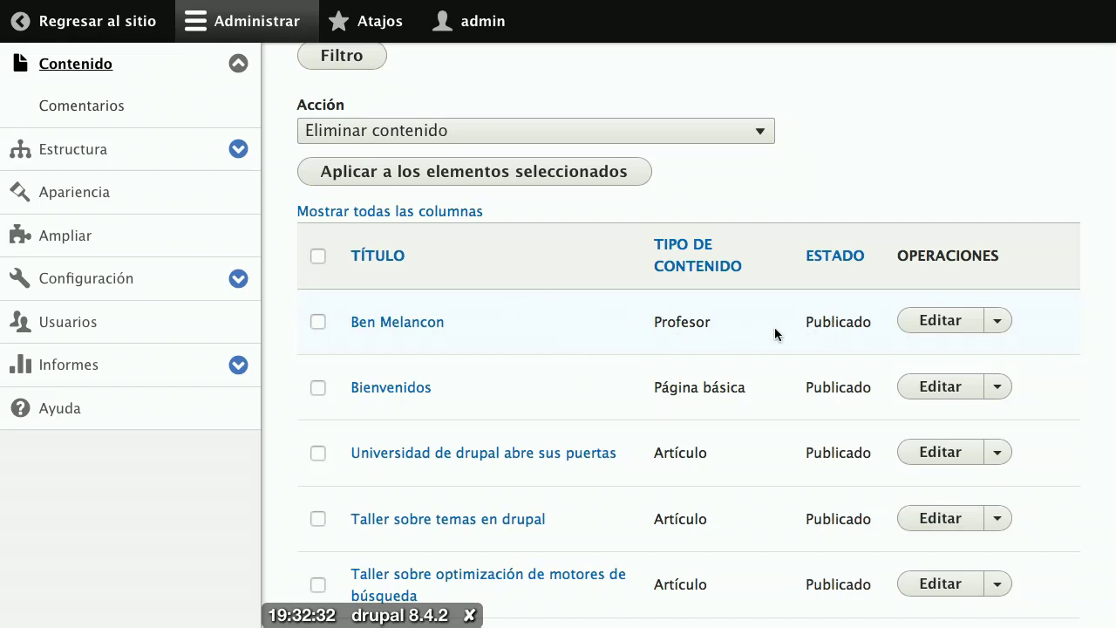
# Step: Edit the Profesor entry and try saving, which flags the empty Correo institucional field
pyautogui.click(941, 328)
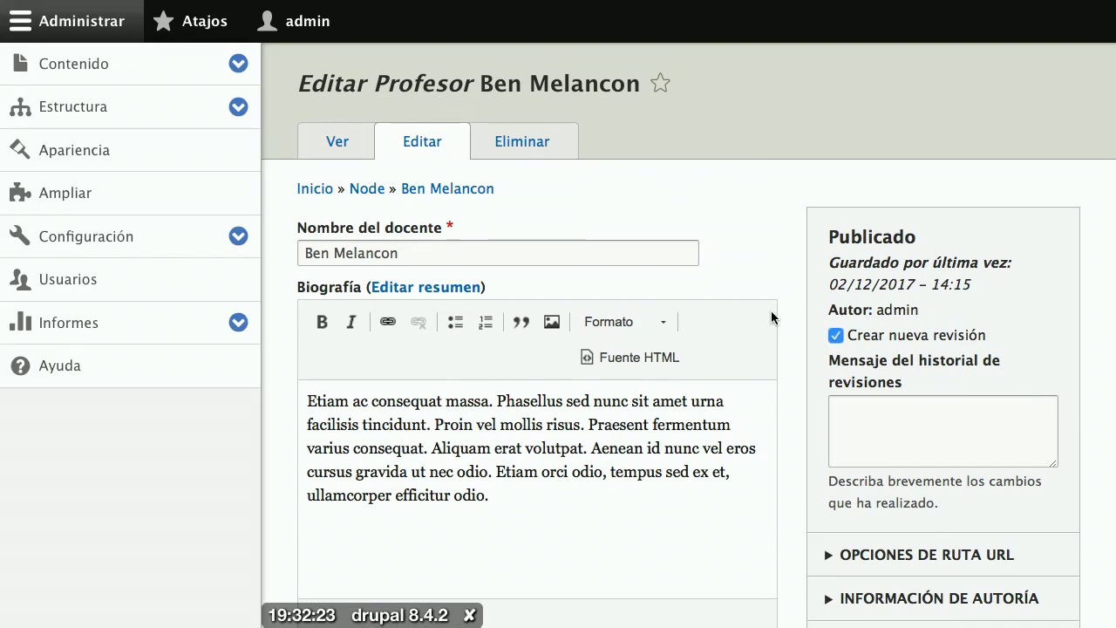
pyautogui.scroll(-10, 770, 310)
pyautogui.click(365, 516)
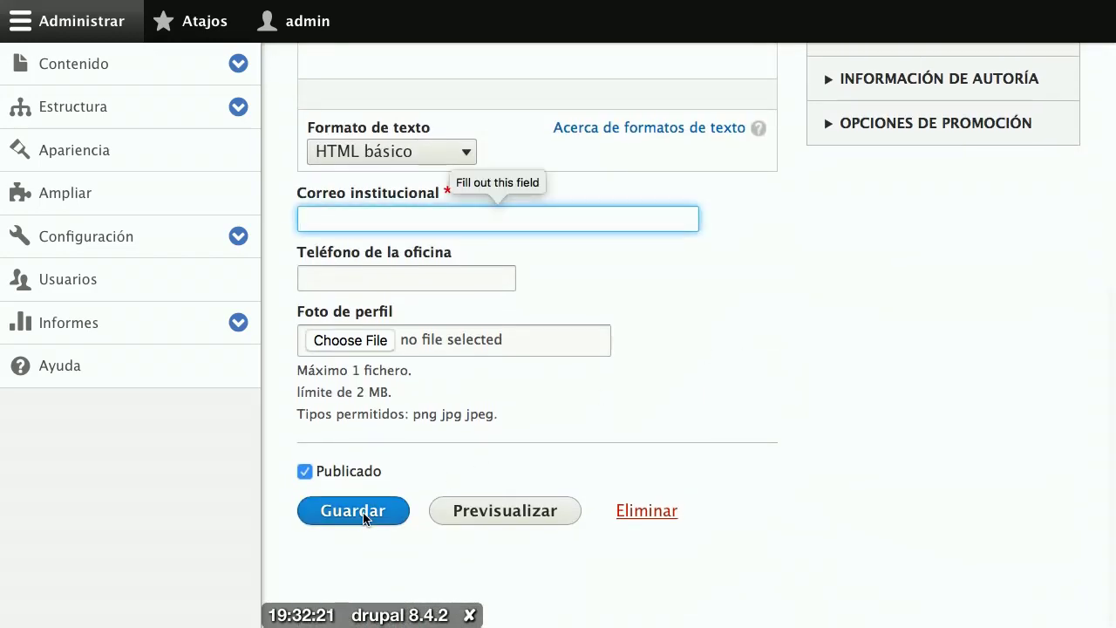
pyautogui.click(364, 516)
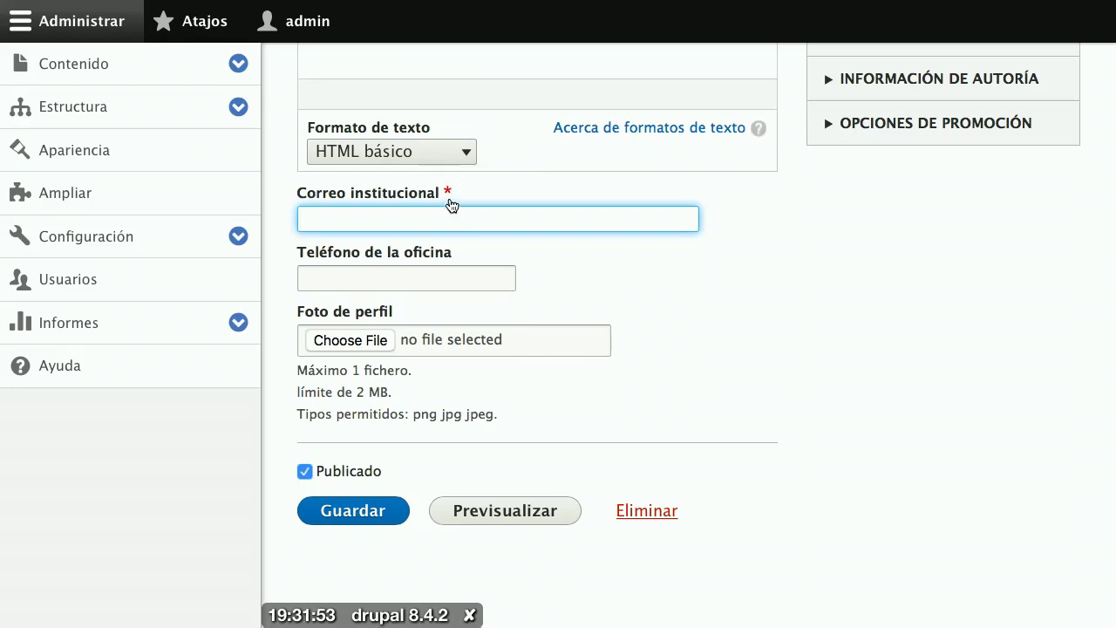
pyautogui.scroll(5, 452, 195)
pyautogui.scroll(3, 452, 195)
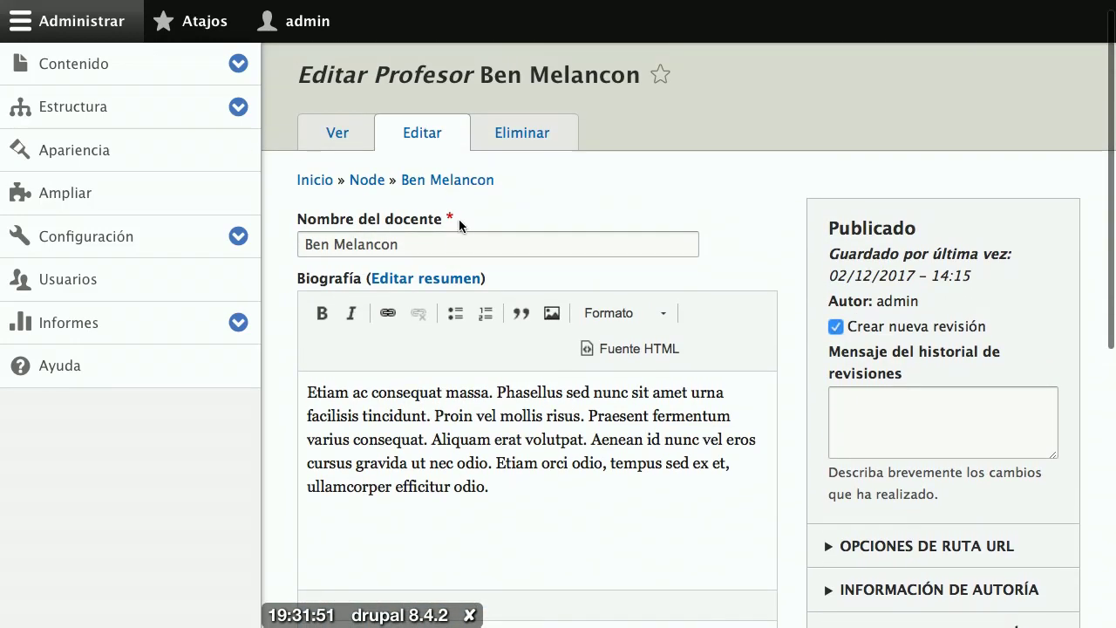
pyautogui.scroll(-6, 459, 218)
pyautogui.scroll(-1, 453, 358)
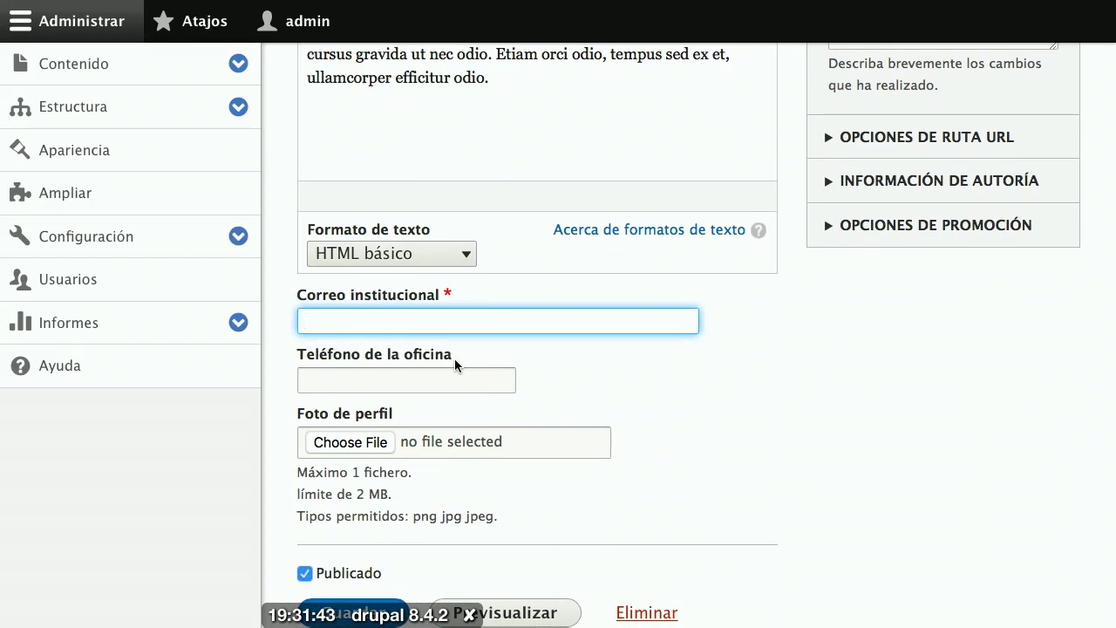
# Step: Enter the professor's institutional e-mail address in Correo institucional
pyautogui.write('ben@')
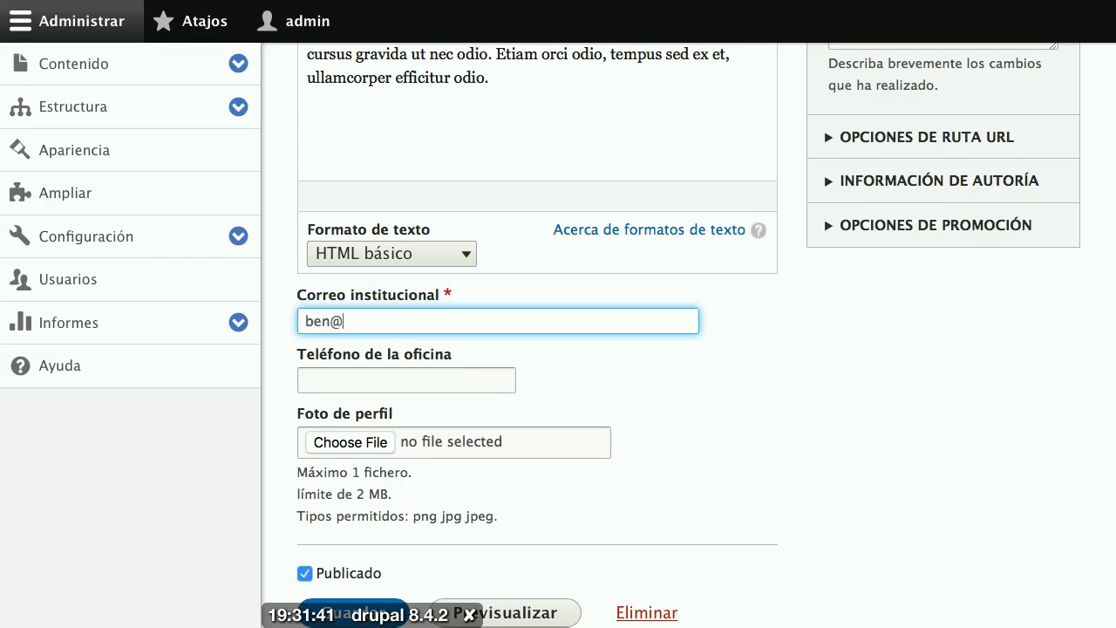
pyautogui.write('ejempl.')
pyautogui.press('BackSpace')
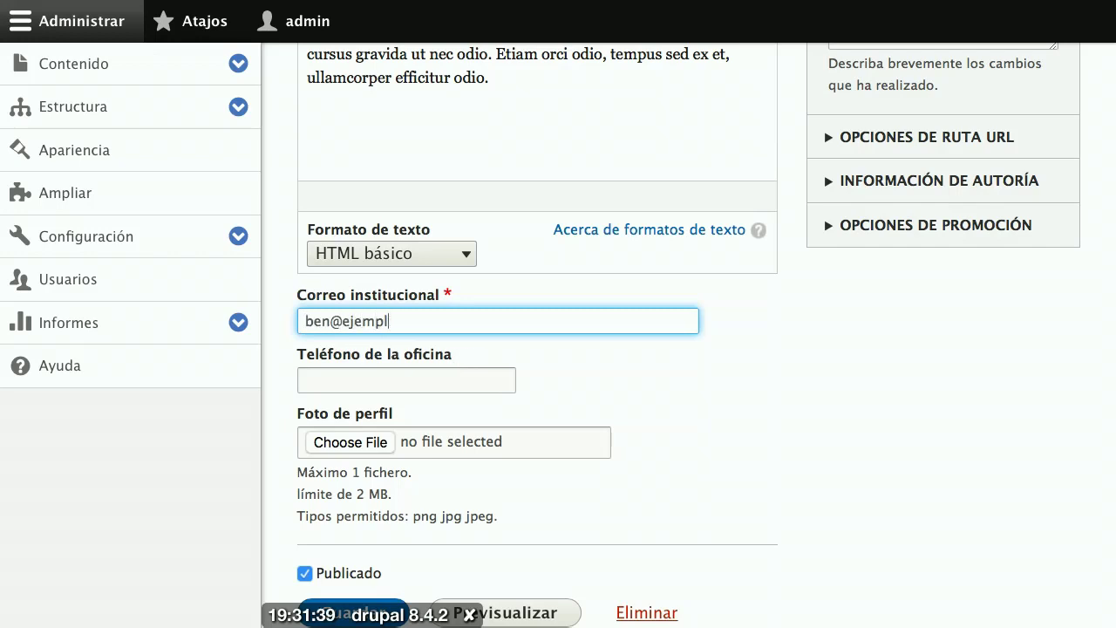
pyautogui.write('o.com')
# Step: Remove the @ and save to test e-mail validation, then enter the office phone number
pyautogui.click(343, 321)
pyautogui.press('BackSpace')
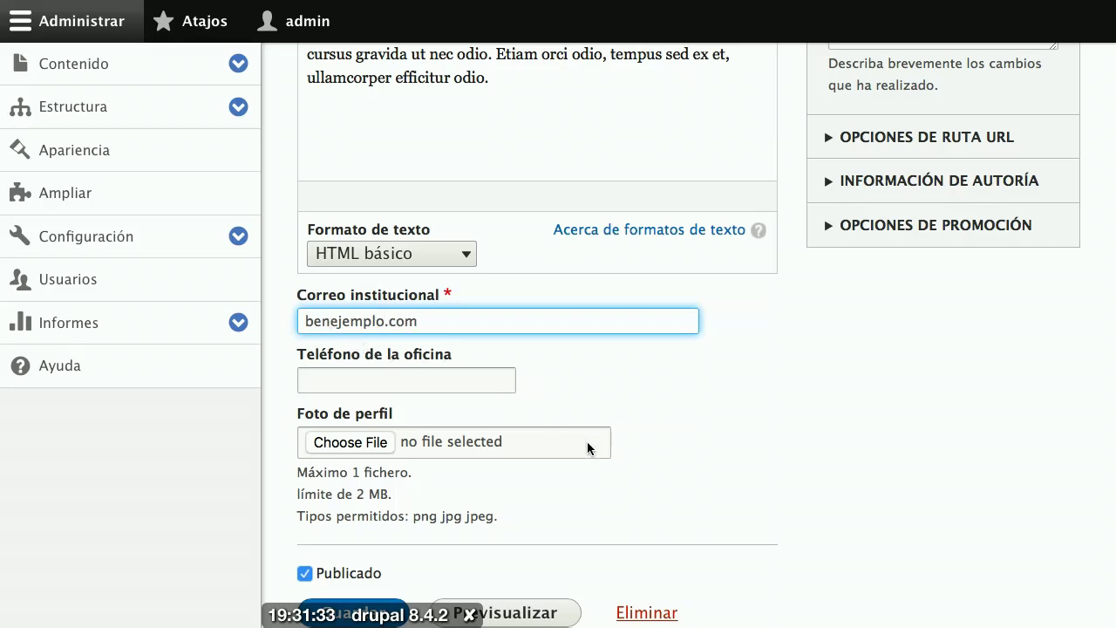
pyautogui.scroll(-3, 587, 448)
pyautogui.click(367, 517)
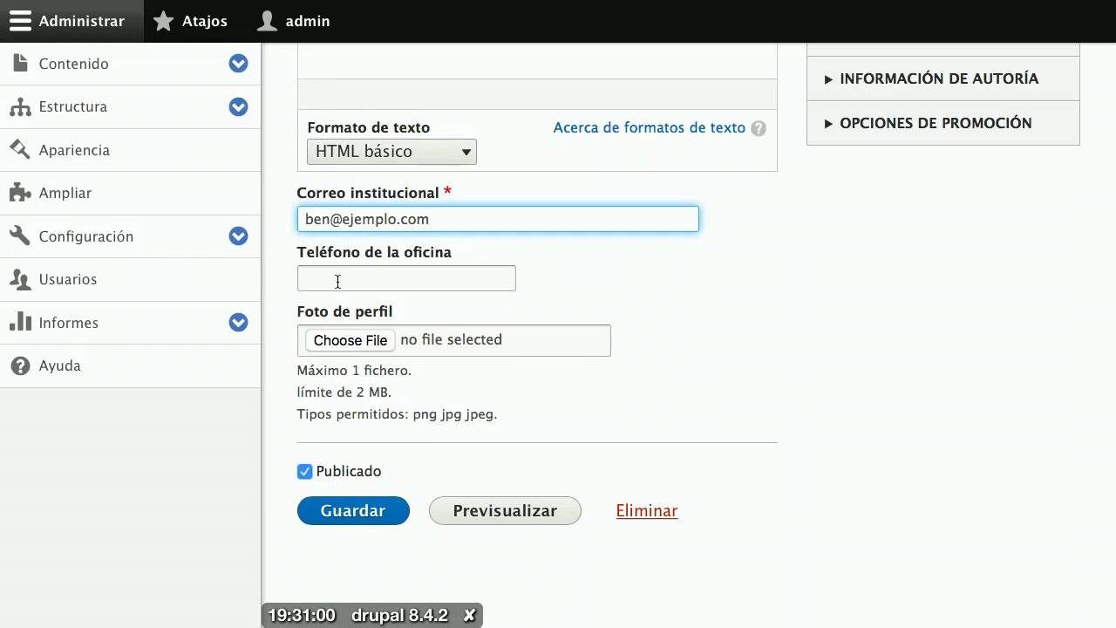
pyautogui.click(338, 280)
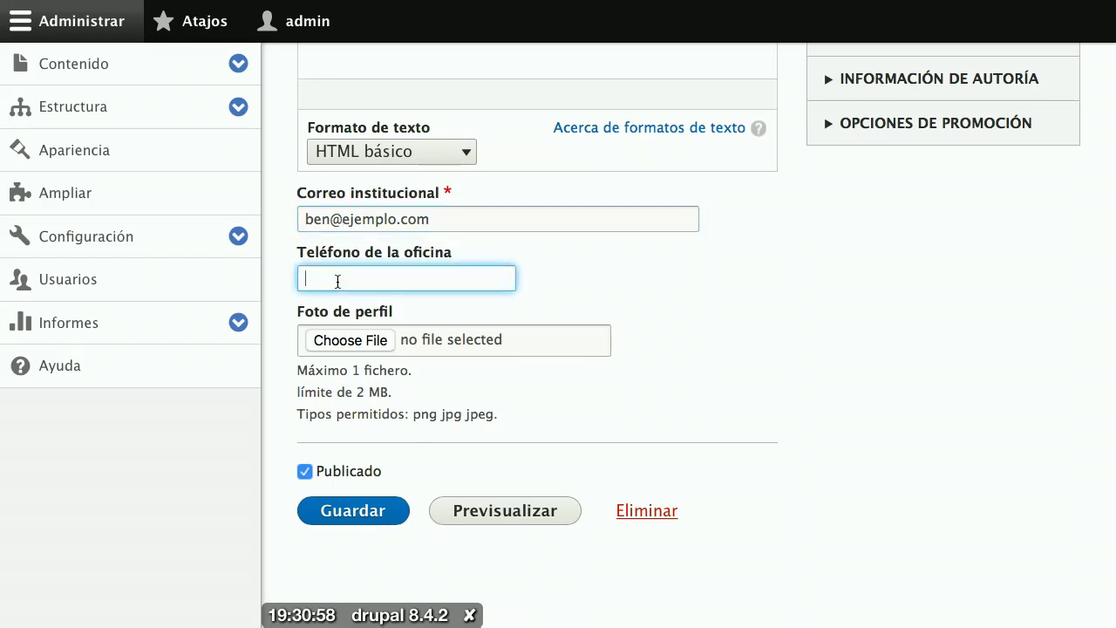
pyautogui.write('20987654')
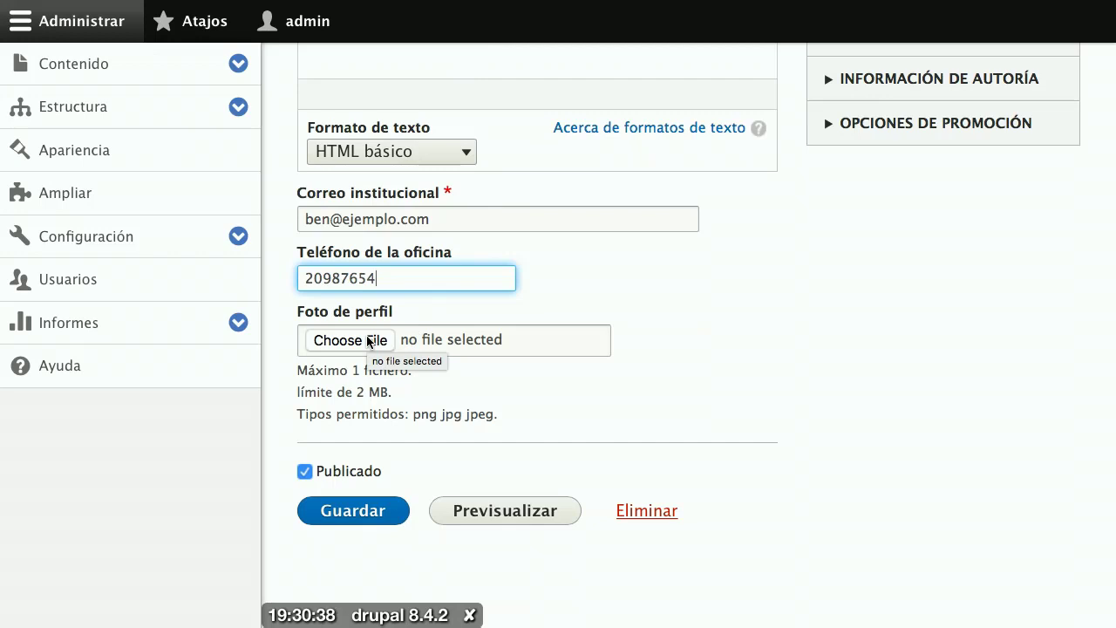
# Step: Upload the 200 image from the Desktop into the Foto de perfil field
pyautogui.click(367, 340)
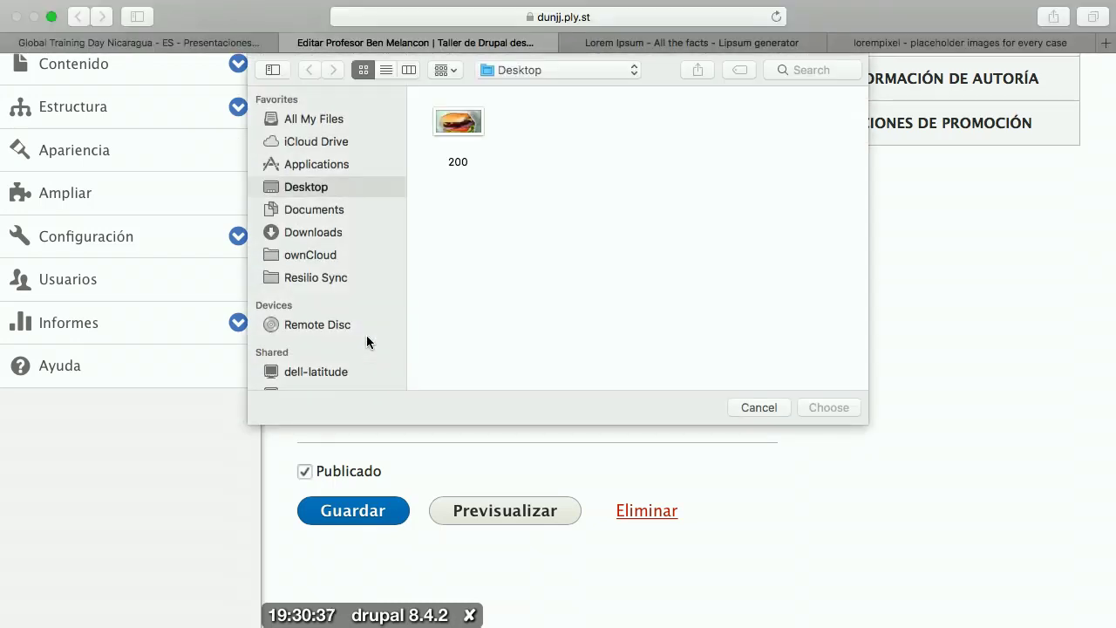
pyautogui.press('Escape')
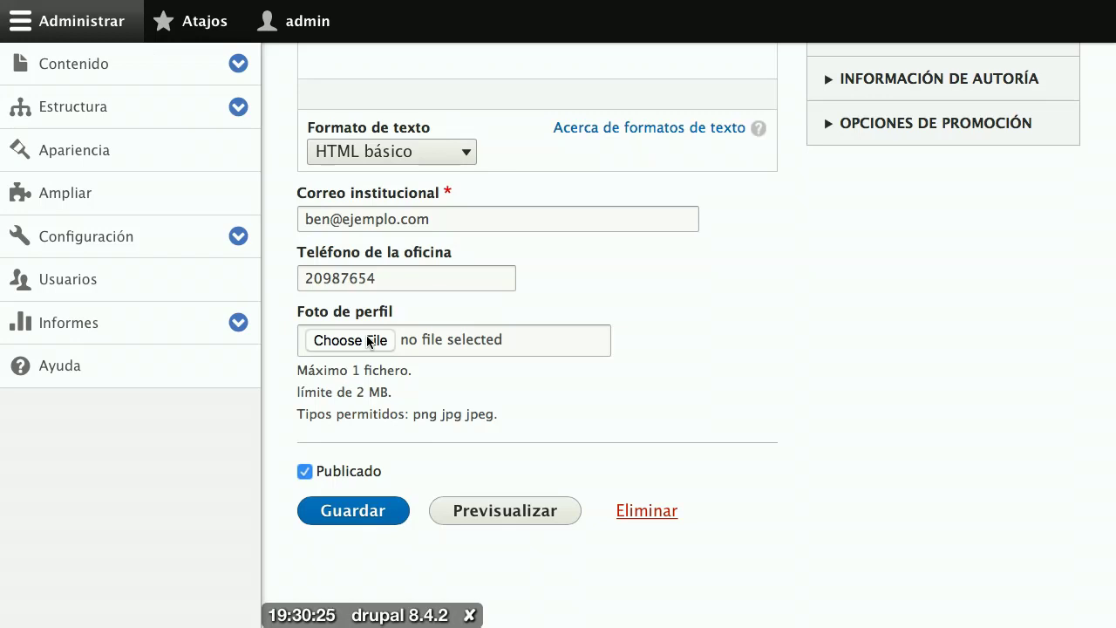
pyautogui.click(368, 341)
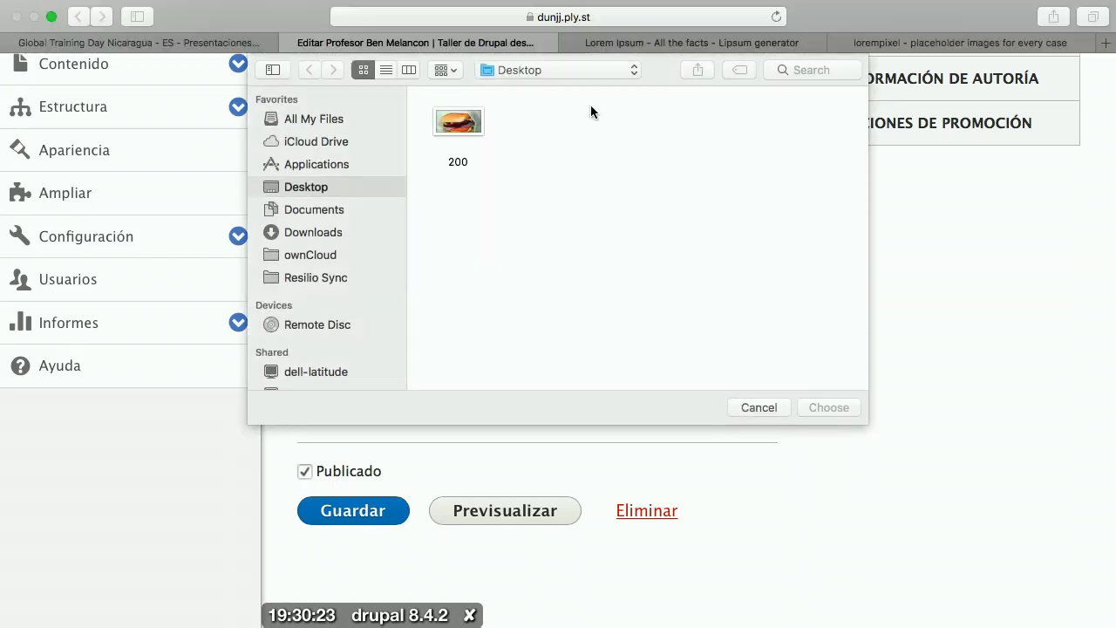
pyautogui.doubleClick(460, 122)
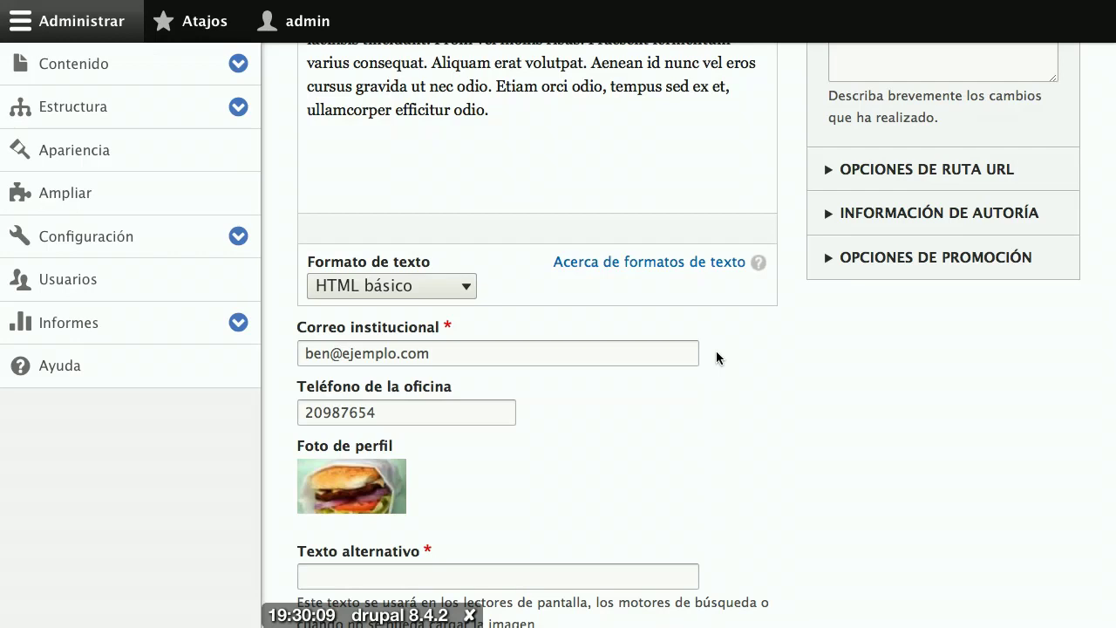
# Step: Type the professor's photo caption as Texto alternativo and save the Profesor entry
pyautogui.scroll(-5, 716, 358)
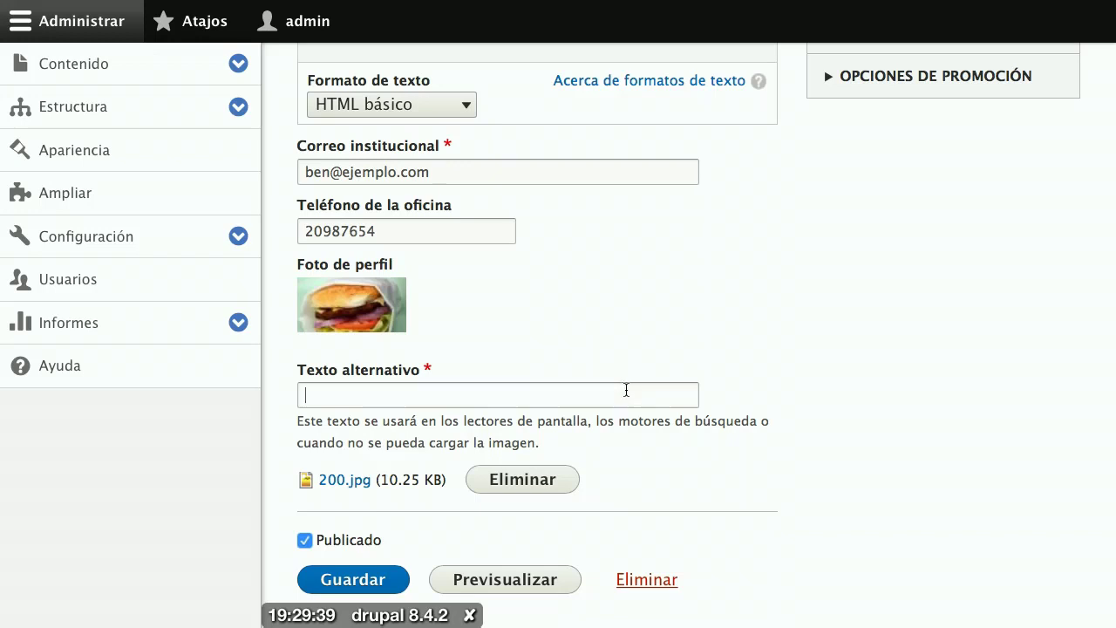
pyautogui.click(626, 390)
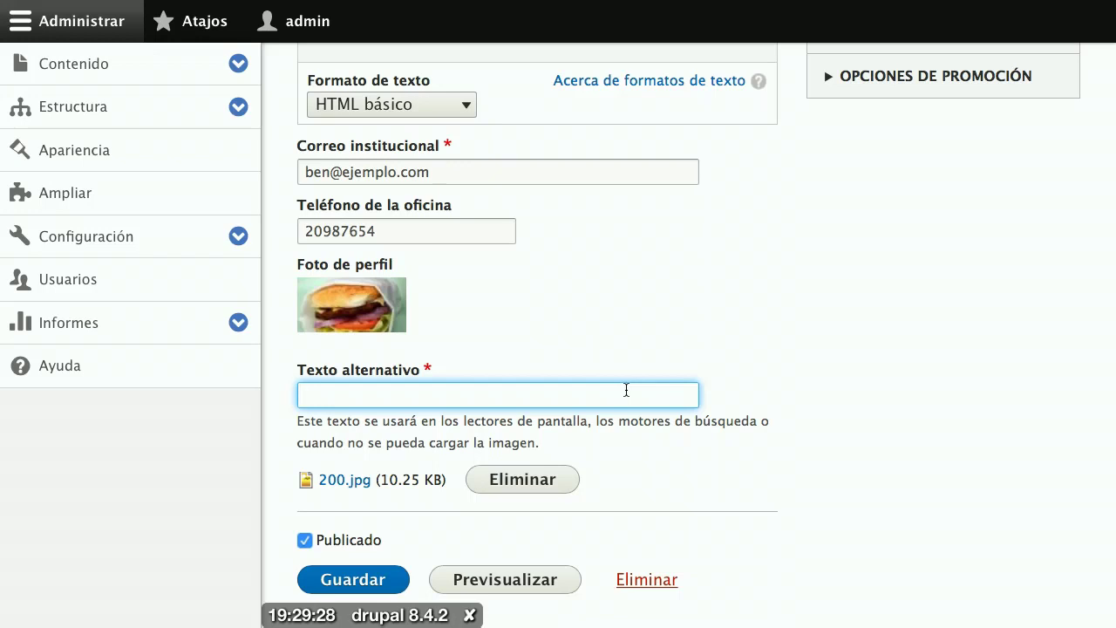
pyautogui.write('Foto de Ben')
pyautogui.click(371, 581)
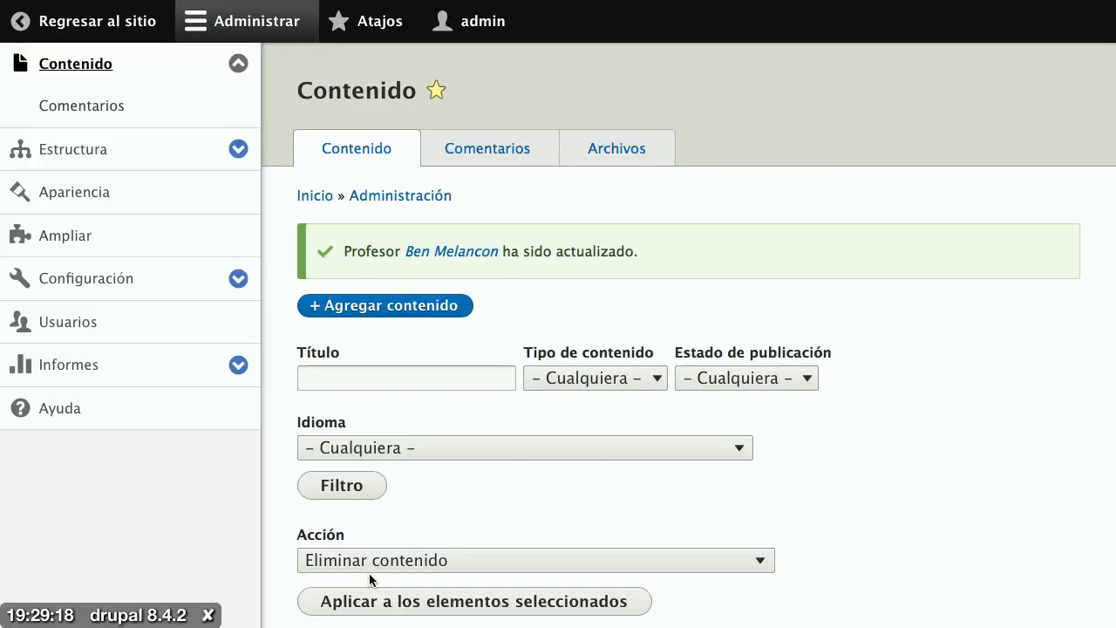
# Step: Open the professor's node page and scroll down to check e-mail, phone and photo
pyautogui.scroll(-5, 552, 427)
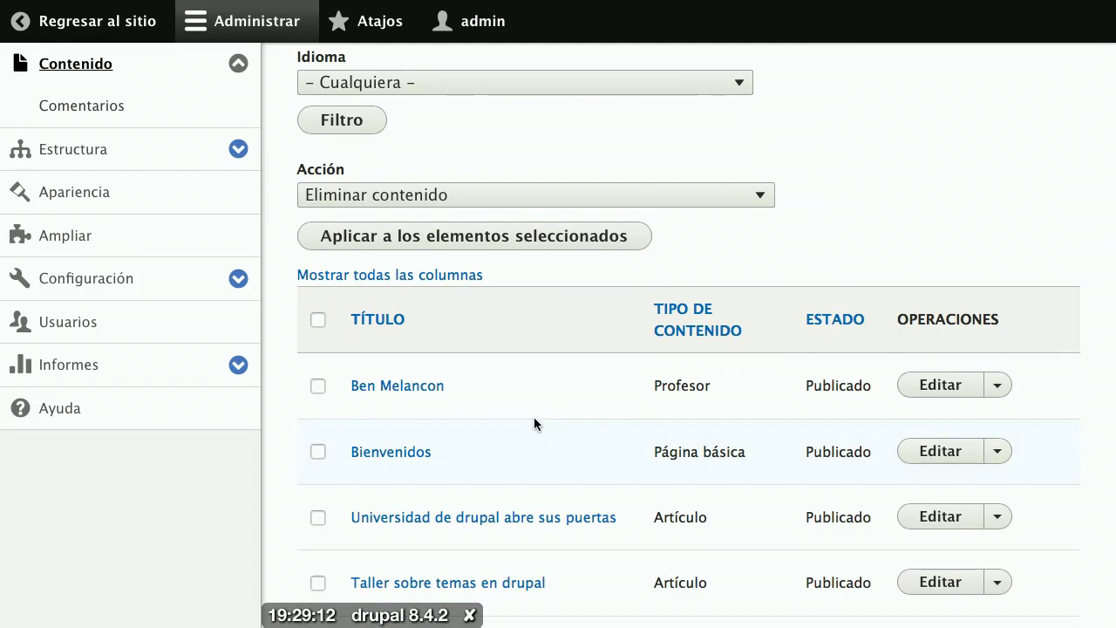
pyautogui.click(419, 385)
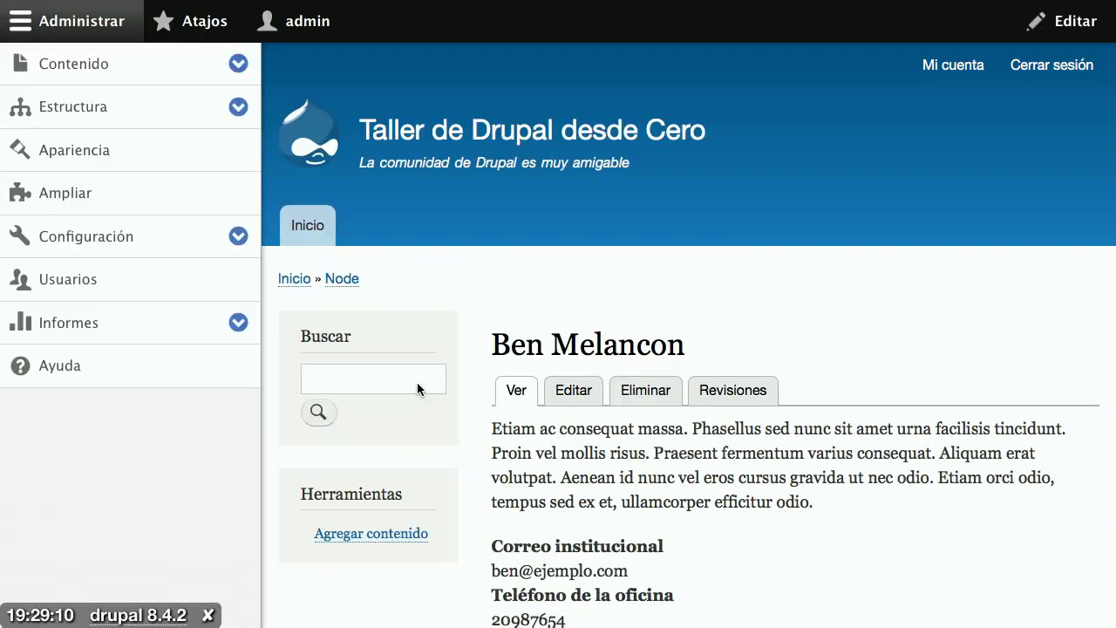
pyautogui.scroll(-3, 654, 510)
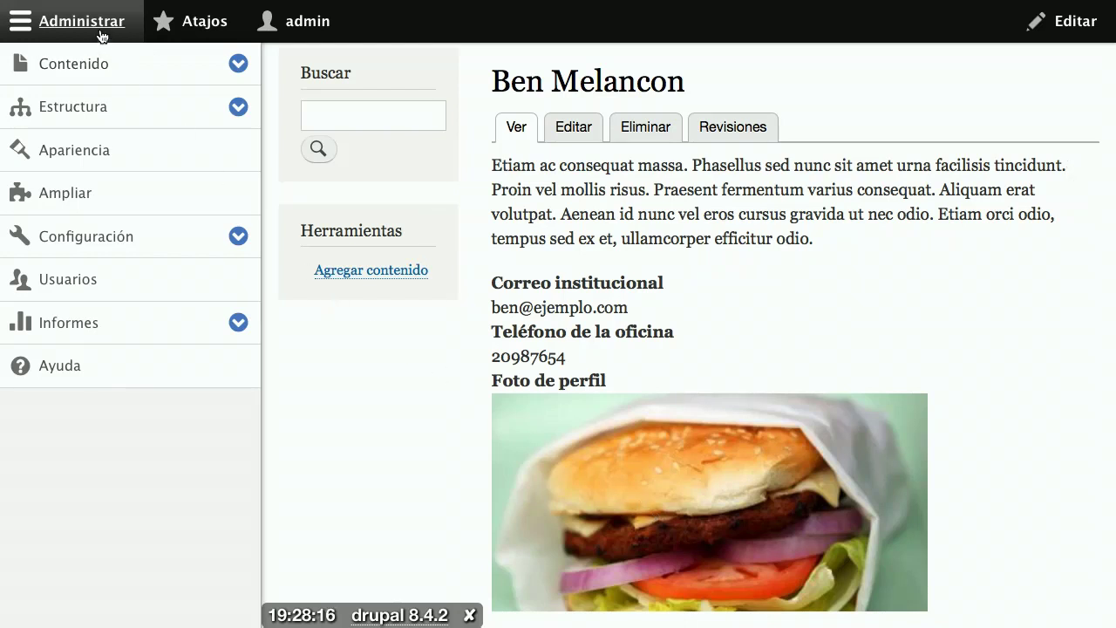
# Step: Go to Estructura > Tipos de contenido and choose Administrar presentación for Profesor
pyautogui.click(104, 117)
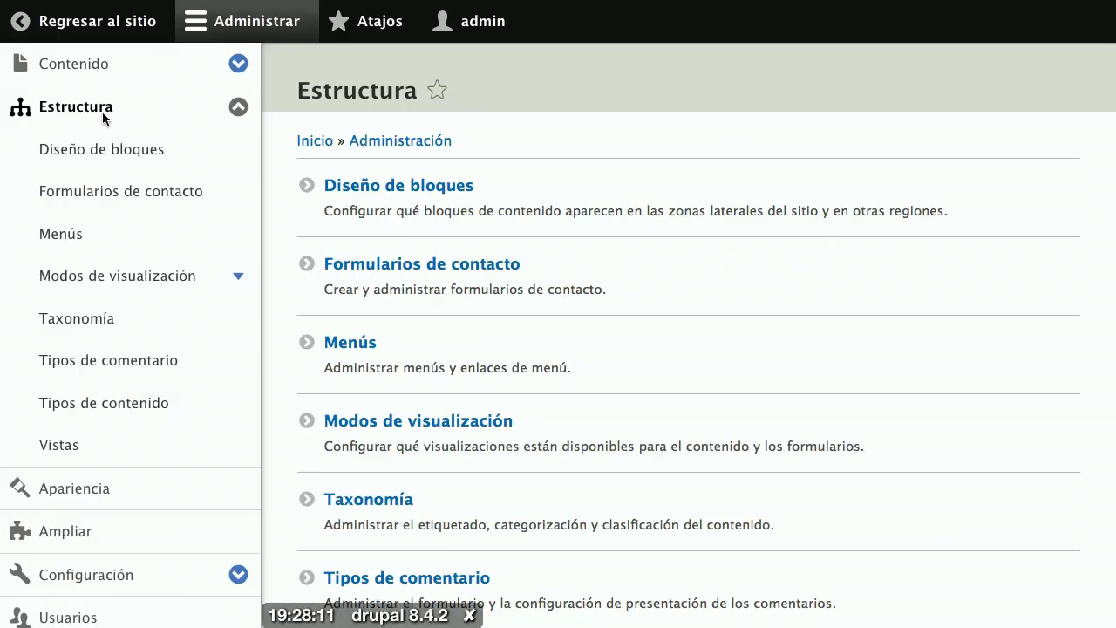
pyautogui.scroll(-5, 537, 329)
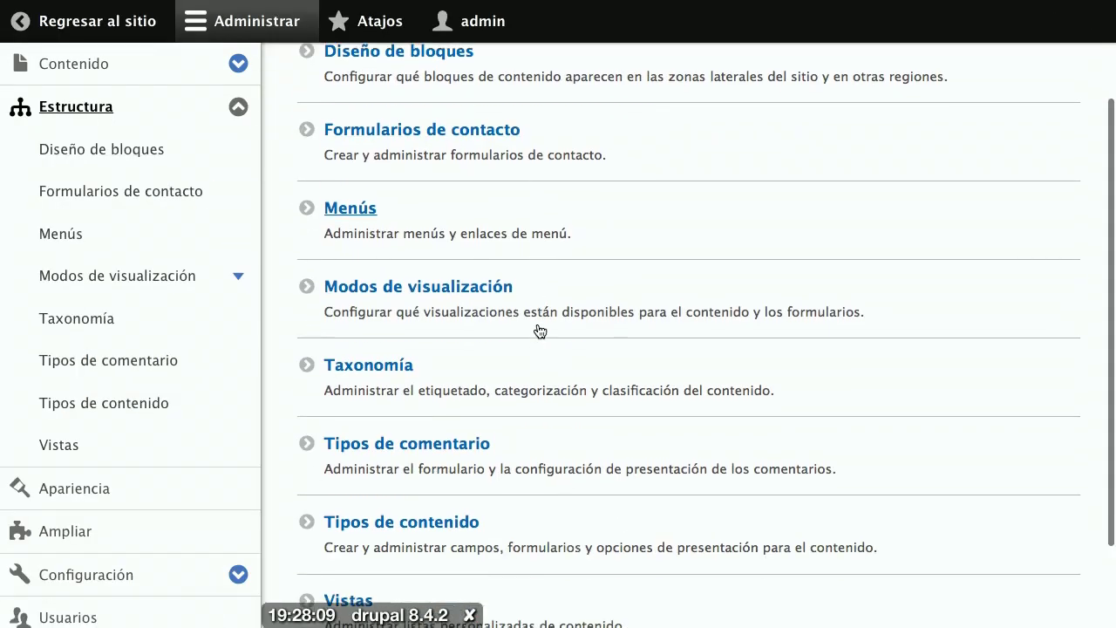
pyautogui.click(436, 463)
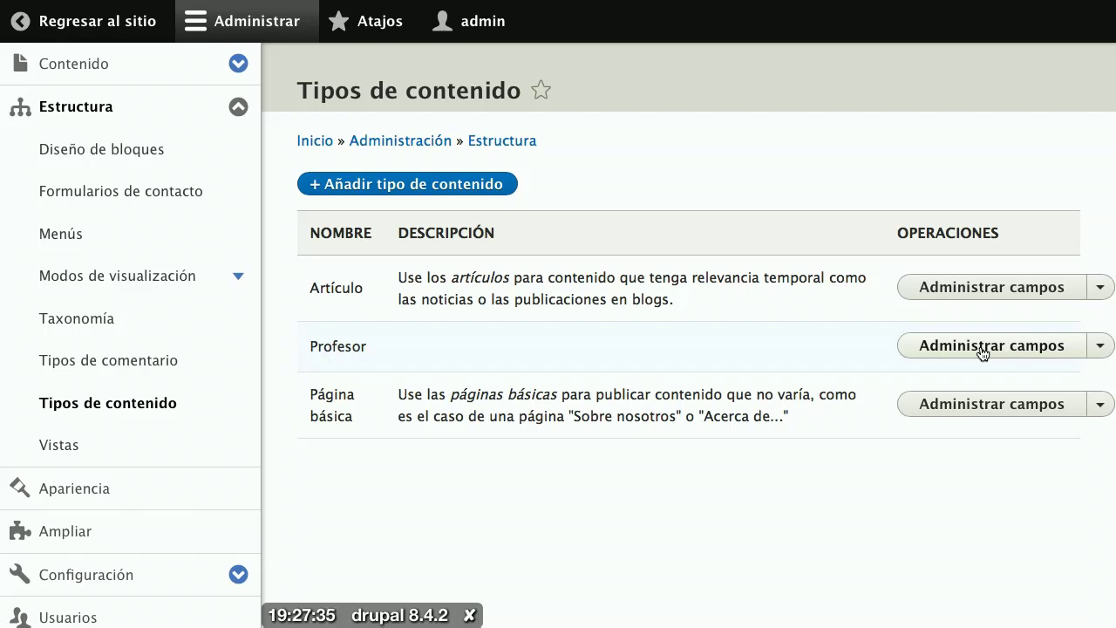
pyautogui.click(1099, 356)
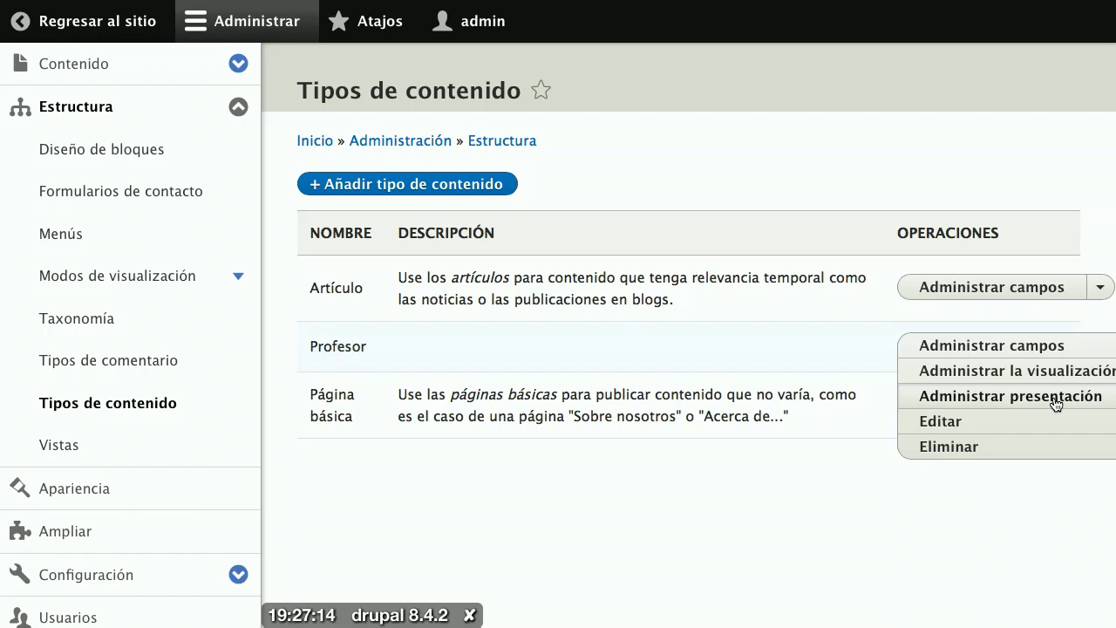
pyautogui.click(938, 397)
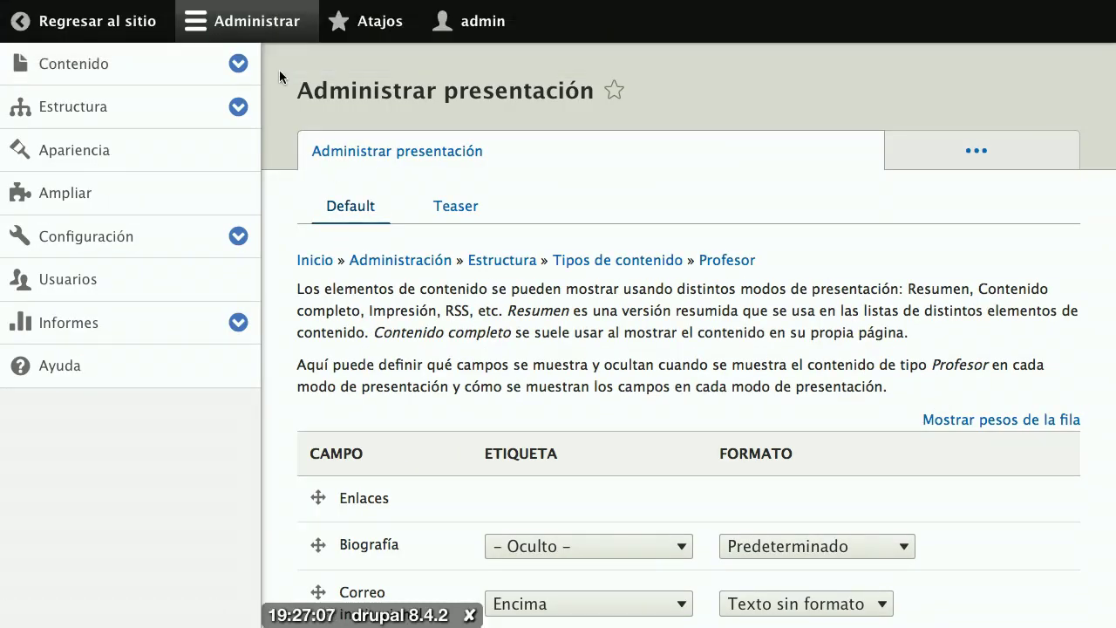
# Step: Move the Foto de perfil row above Biografía and set its label to '- Oculto -'
pyautogui.click(266, 20)
pyautogui.scroll(-5, 392, 232)
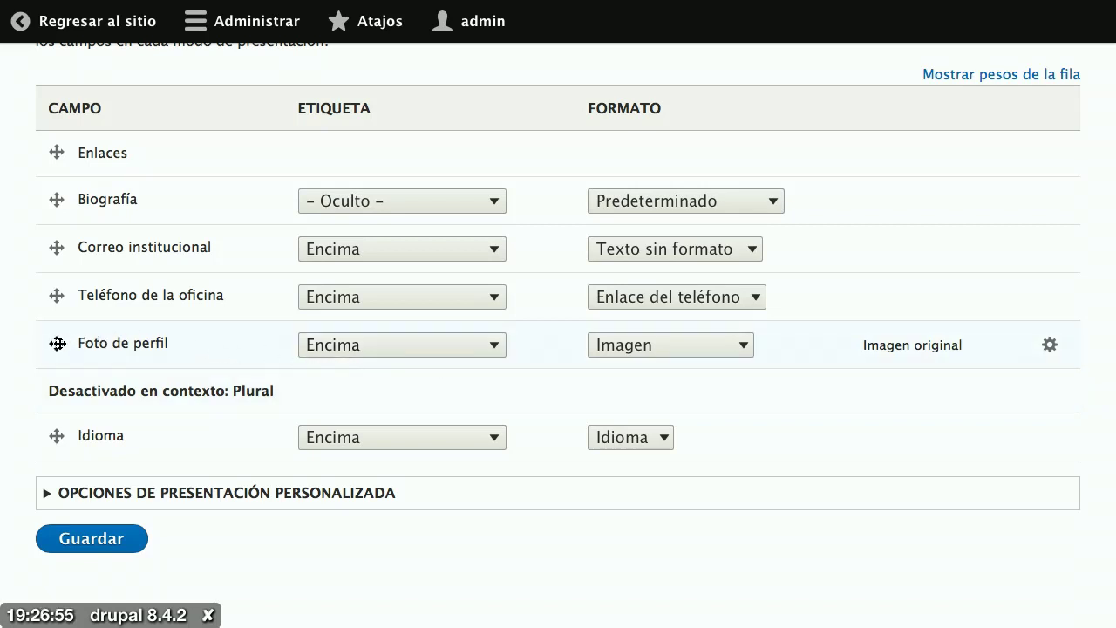
pyautogui.moveTo(57, 343); pyautogui.dragTo(50, 214)
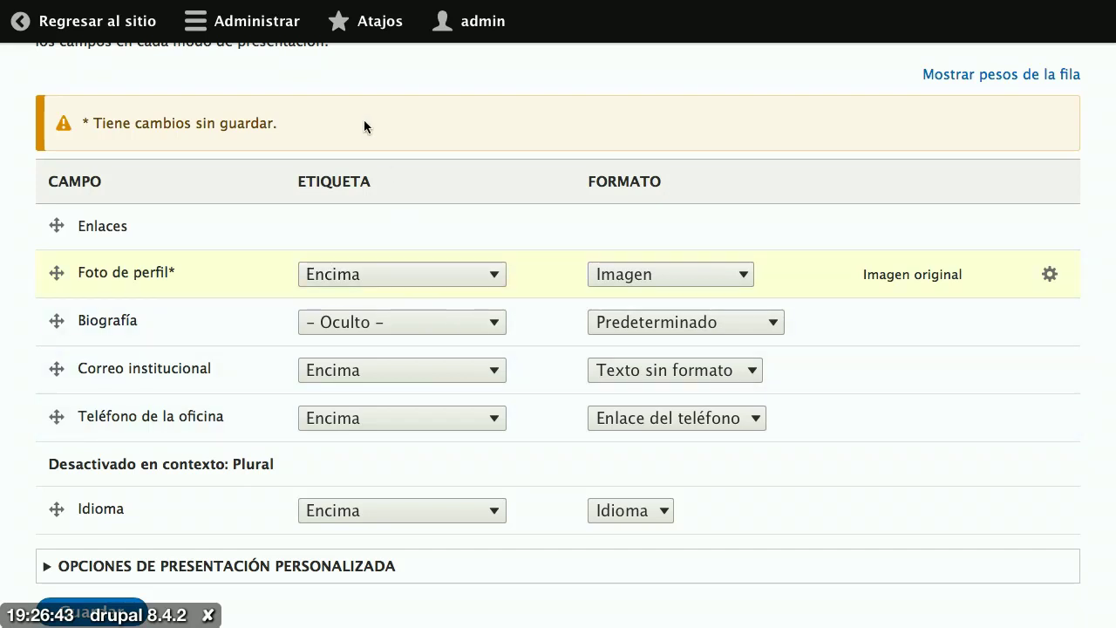
pyautogui.click(446, 283)
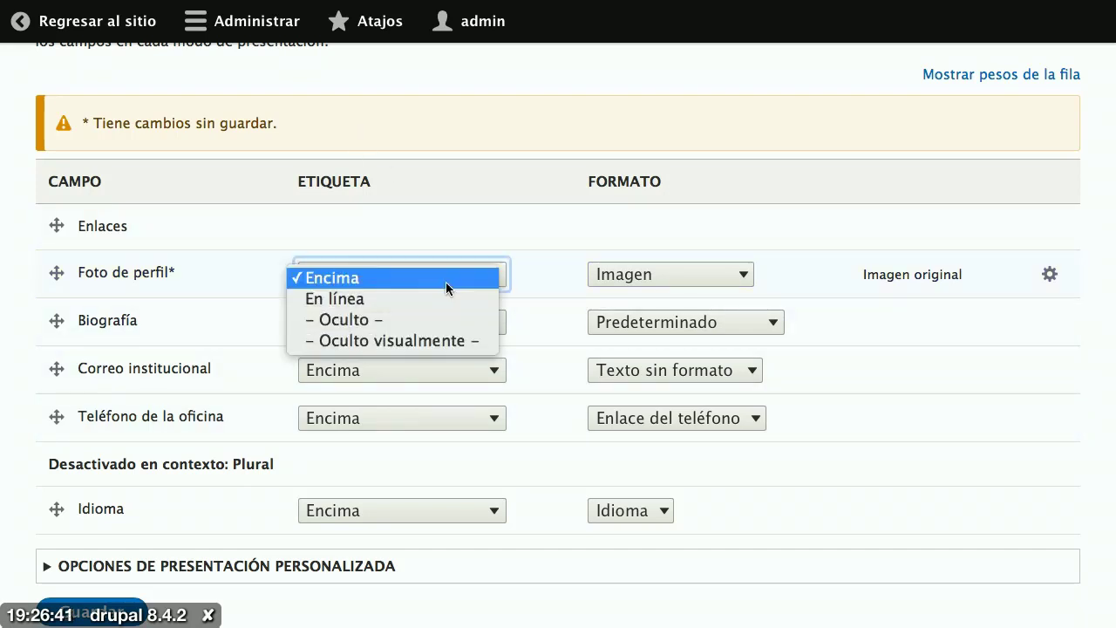
pyautogui.click(436, 320)
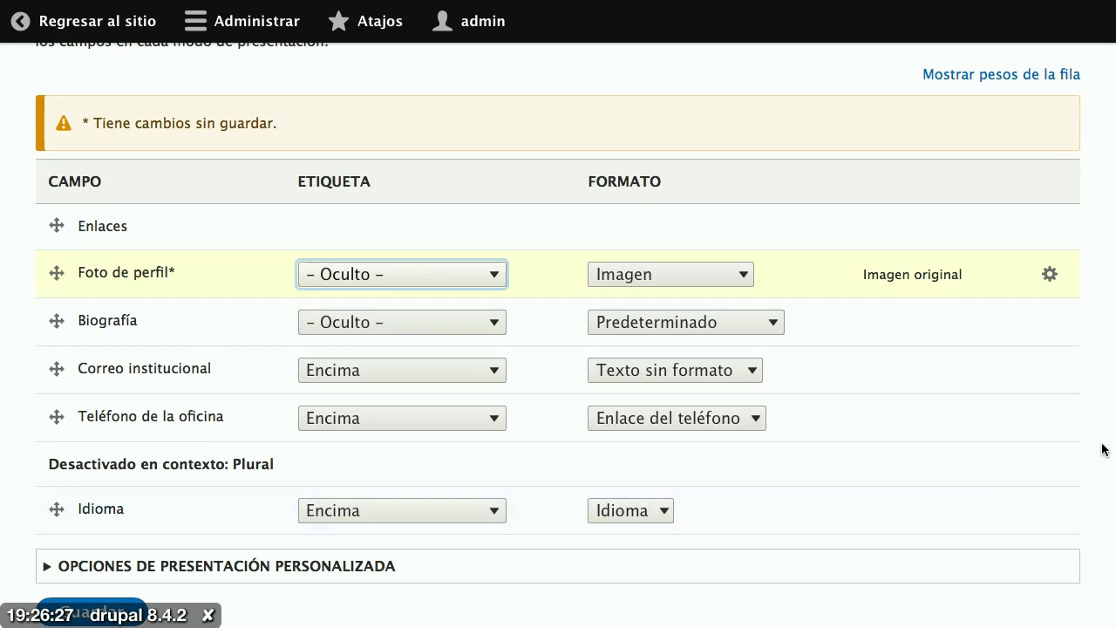
# Step: Set Foto de perfil's format to Medio (220×220) style, linked to Archivo, and apply with Actualizar
pyautogui.click(1050, 275)
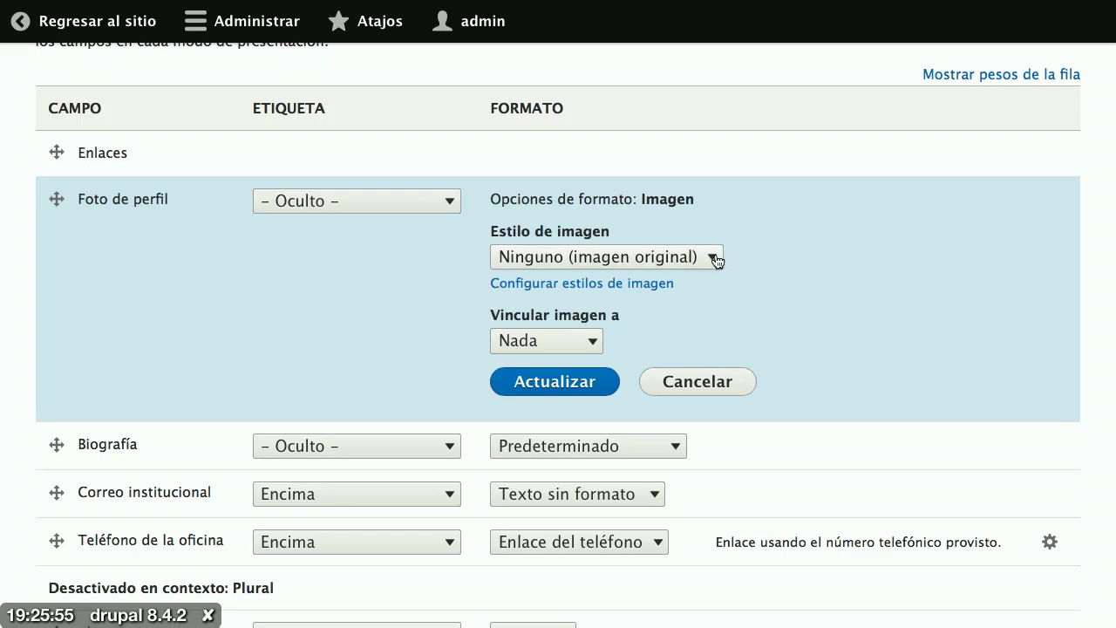
pyautogui.click(713, 258)
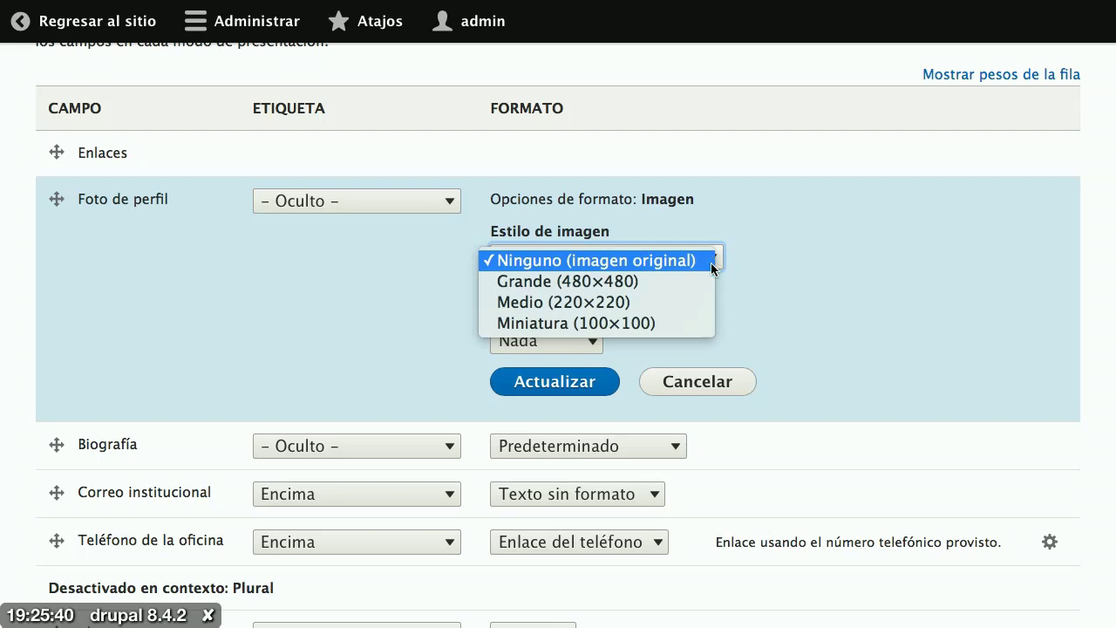
pyautogui.click(711, 294)
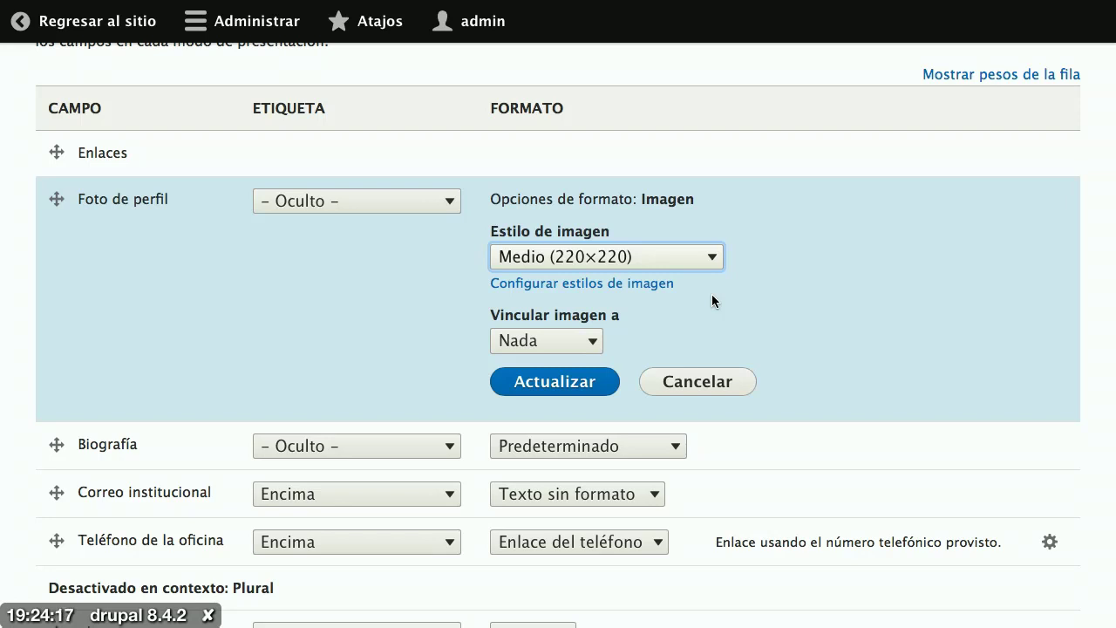
pyautogui.click(571, 338)
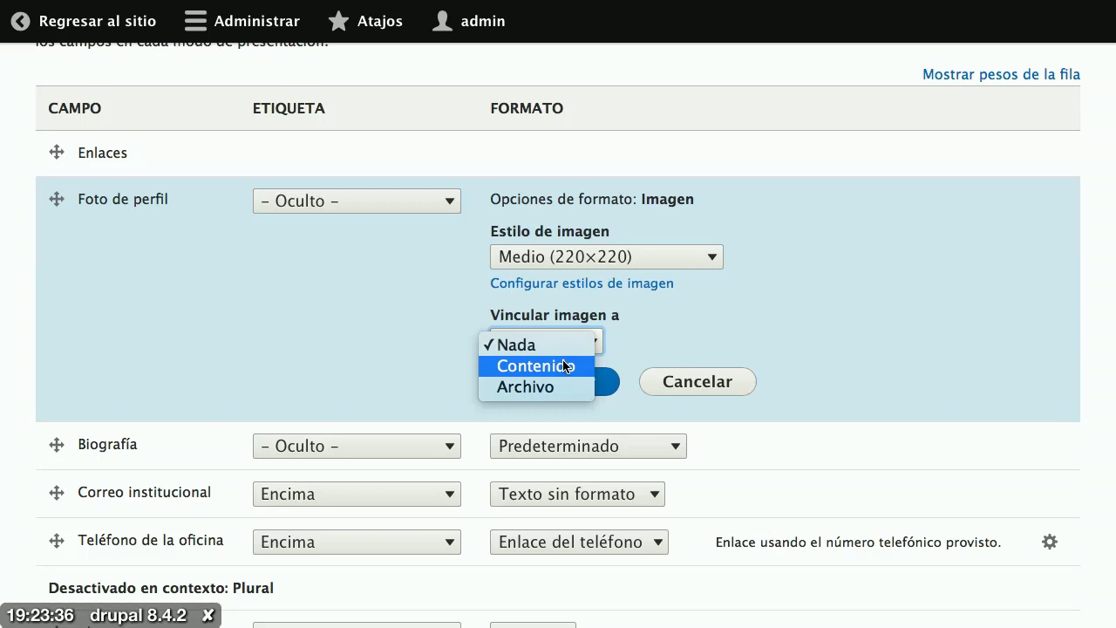
pyautogui.click(565, 366)
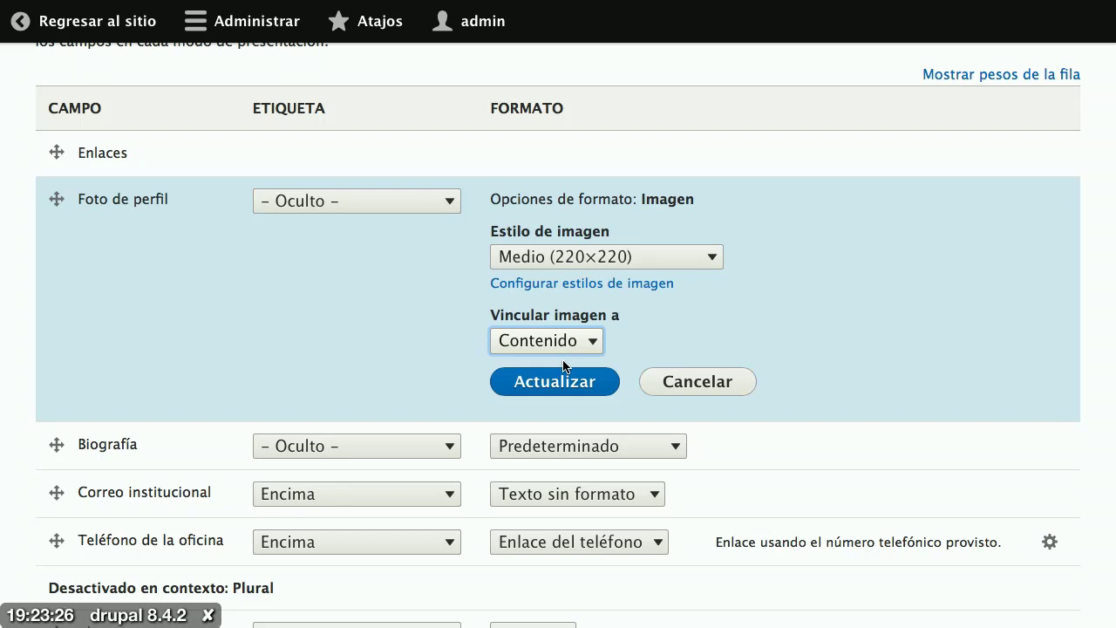
pyautogui.click(552, 347)
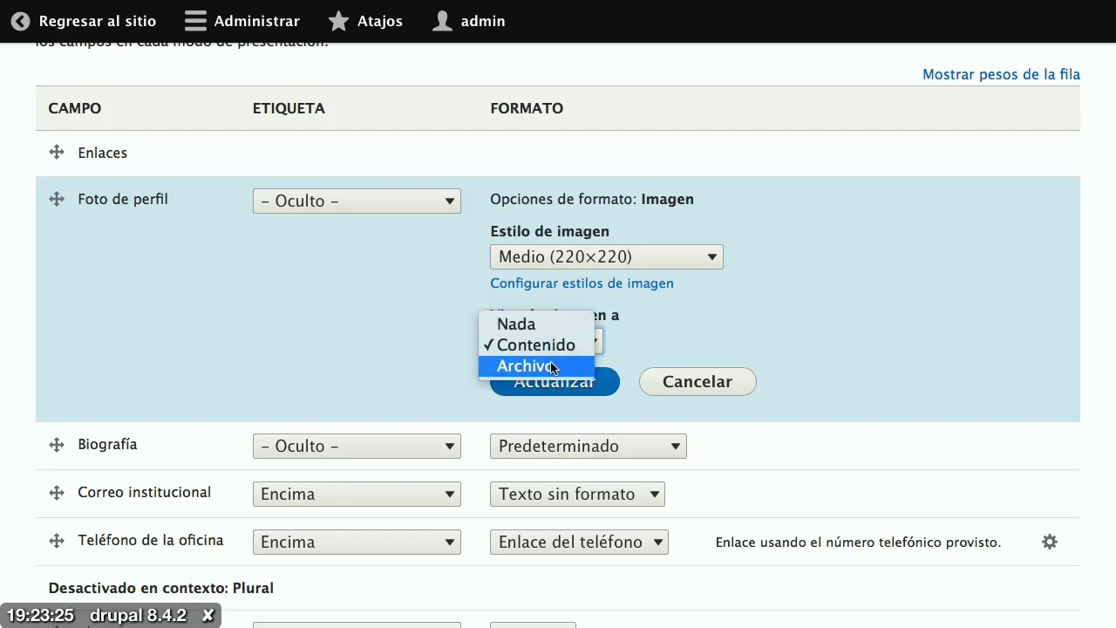
pyautogui.click(552, 366)
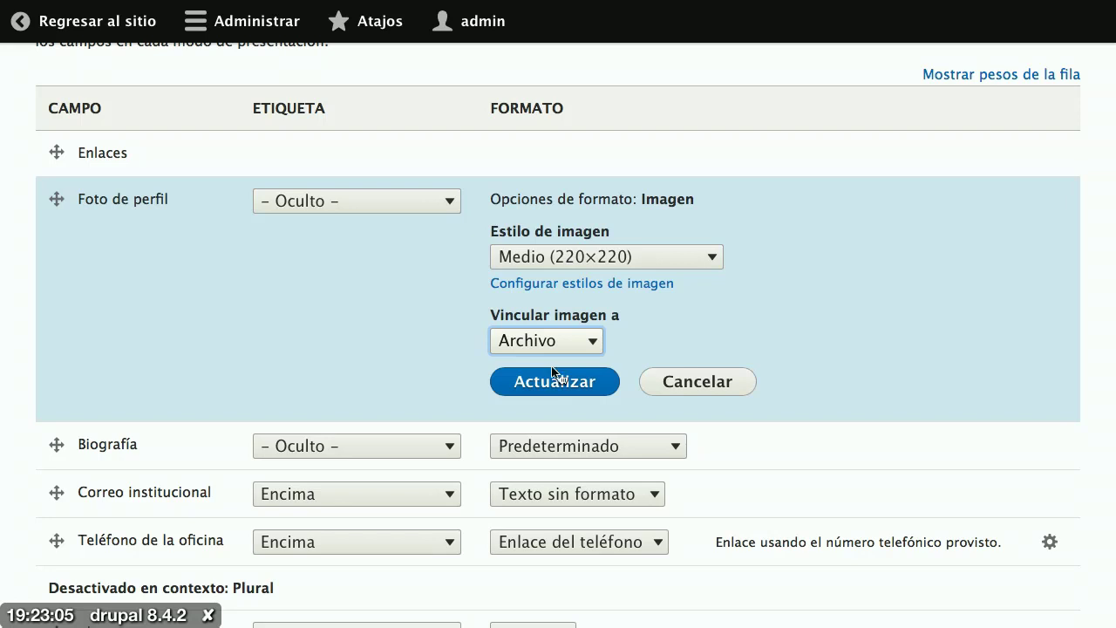
pyautogui.click(555, 378)
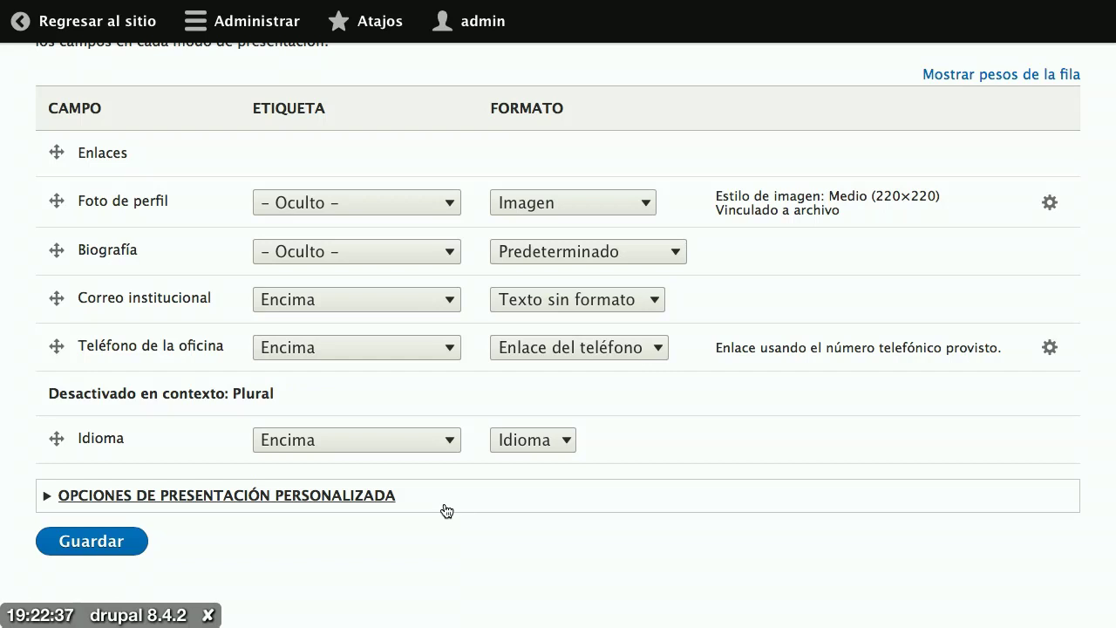
# Step: Set the Correo institucional label to En línea and its format to Correo electrónico
pyautogui.click(327, 312)
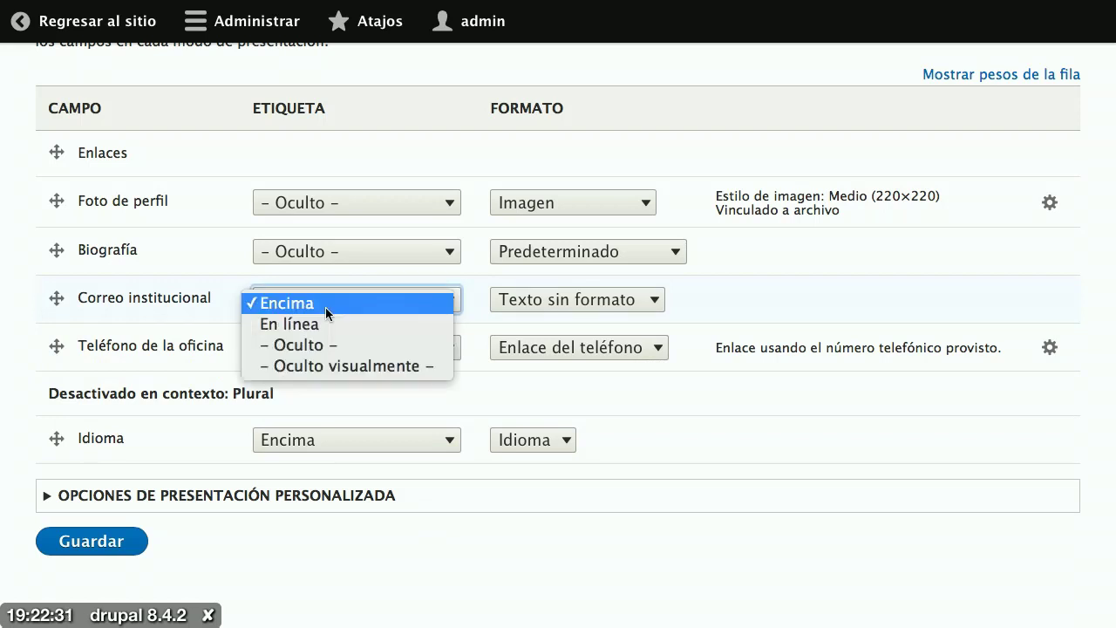
pyautogui.click(328, 324)
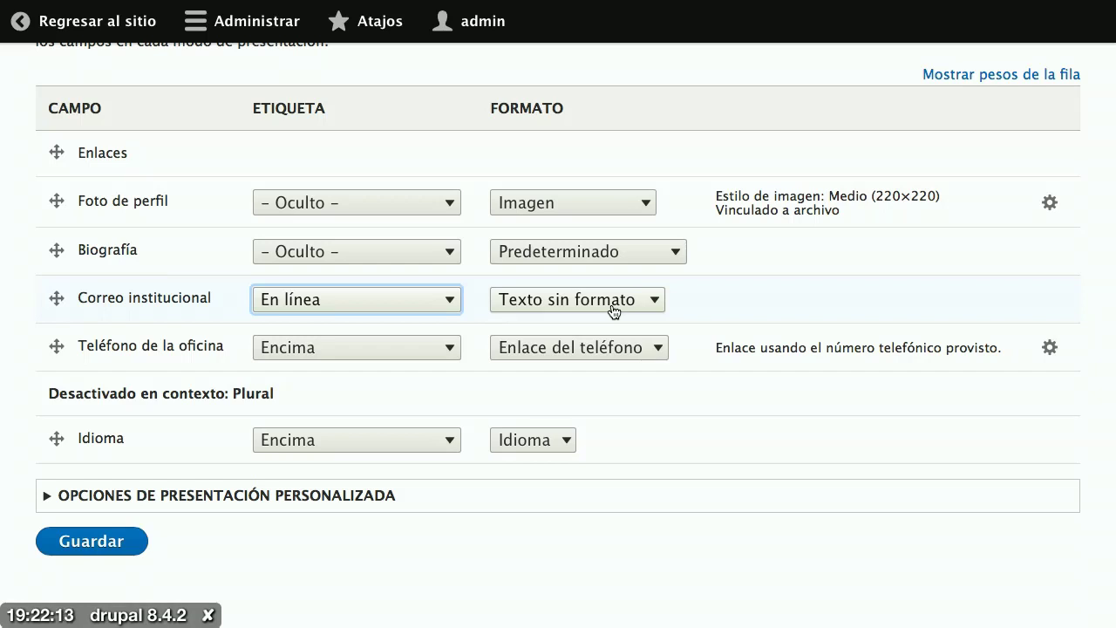
pyautogui.click(615, 311)
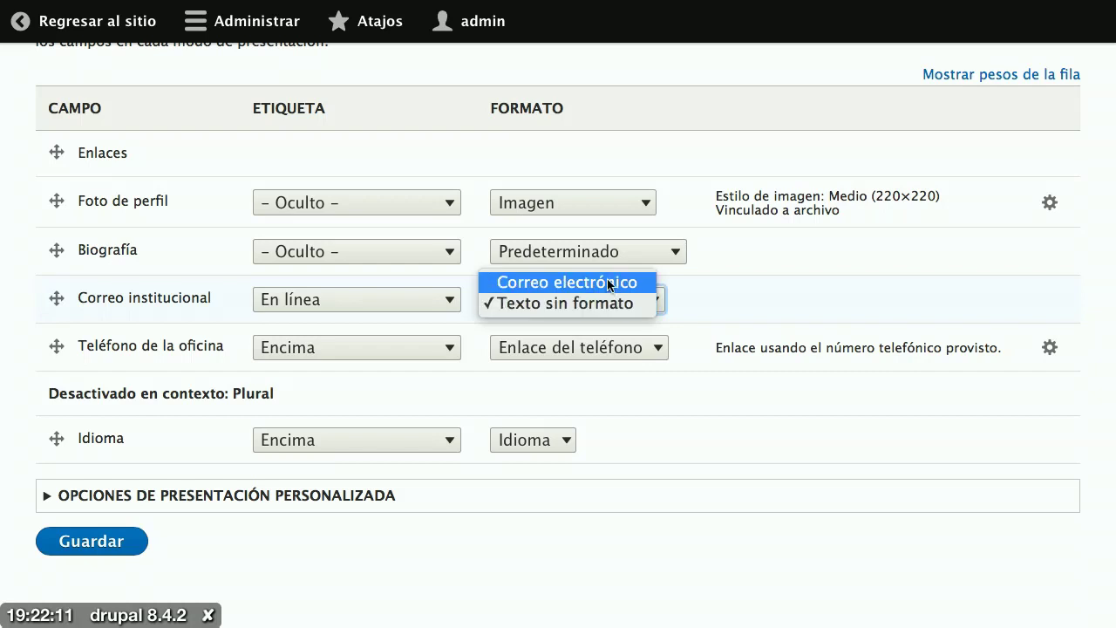
pyautogui.click(607, 282)
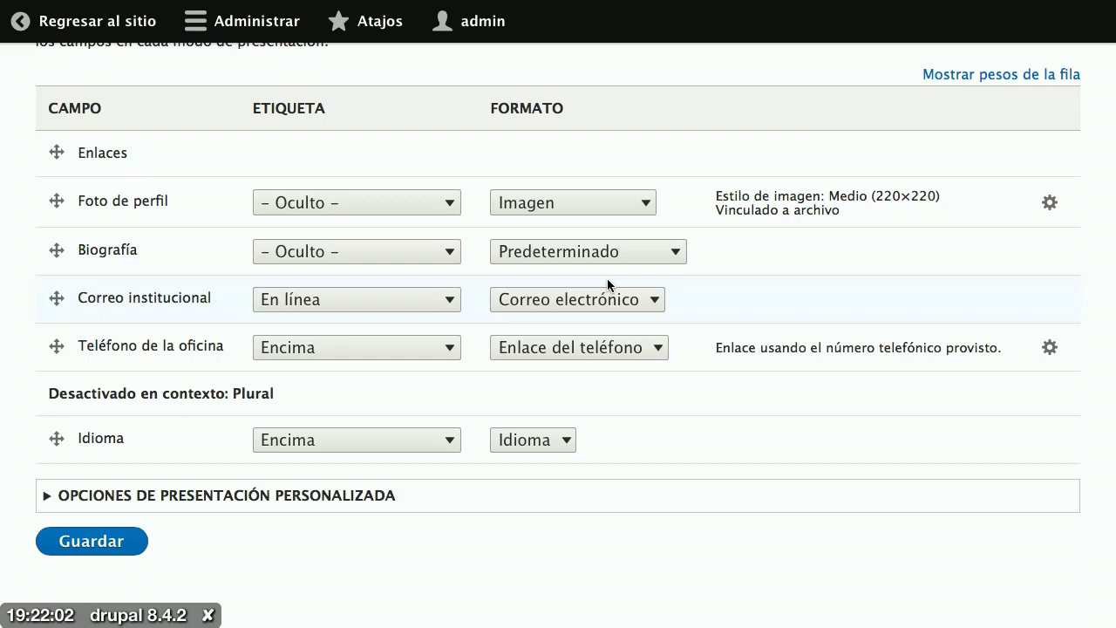
# Step: Keep Teléfono de la oficina as Enlace del teléfono and save the Profesor display settings
pyautogui.click(611, 353)
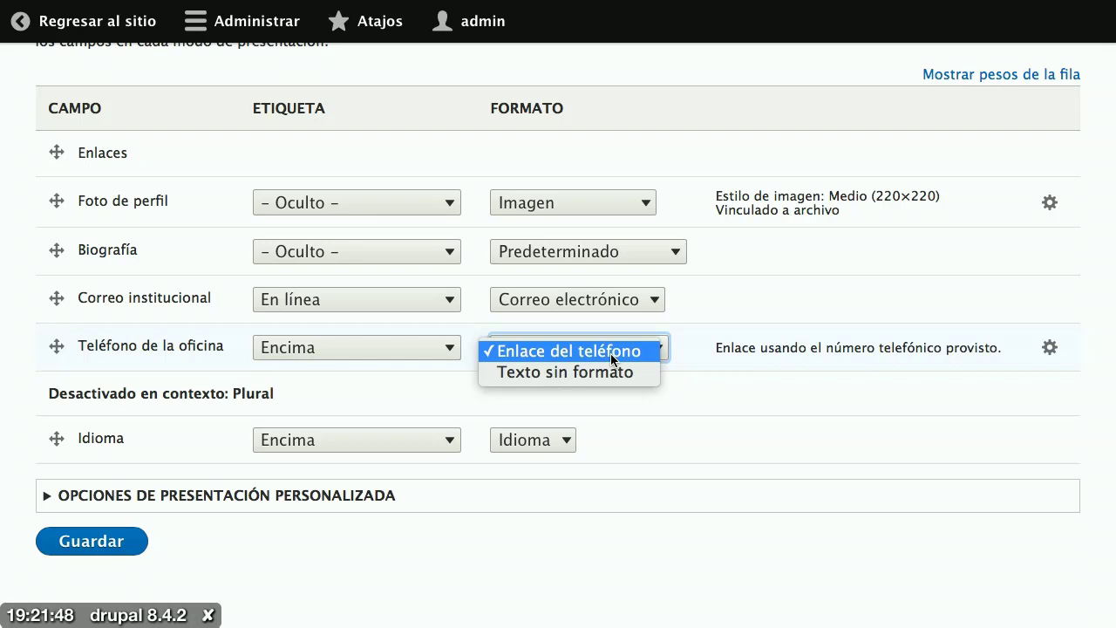
pyautogui.click(611, 354)
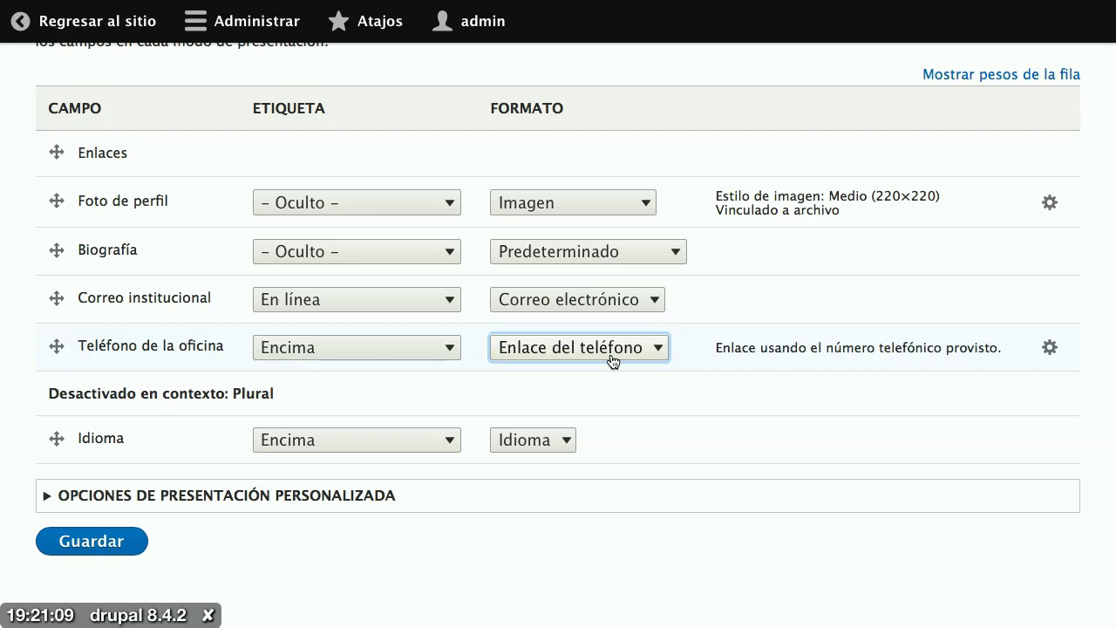
pyautogui.click(105, 540)
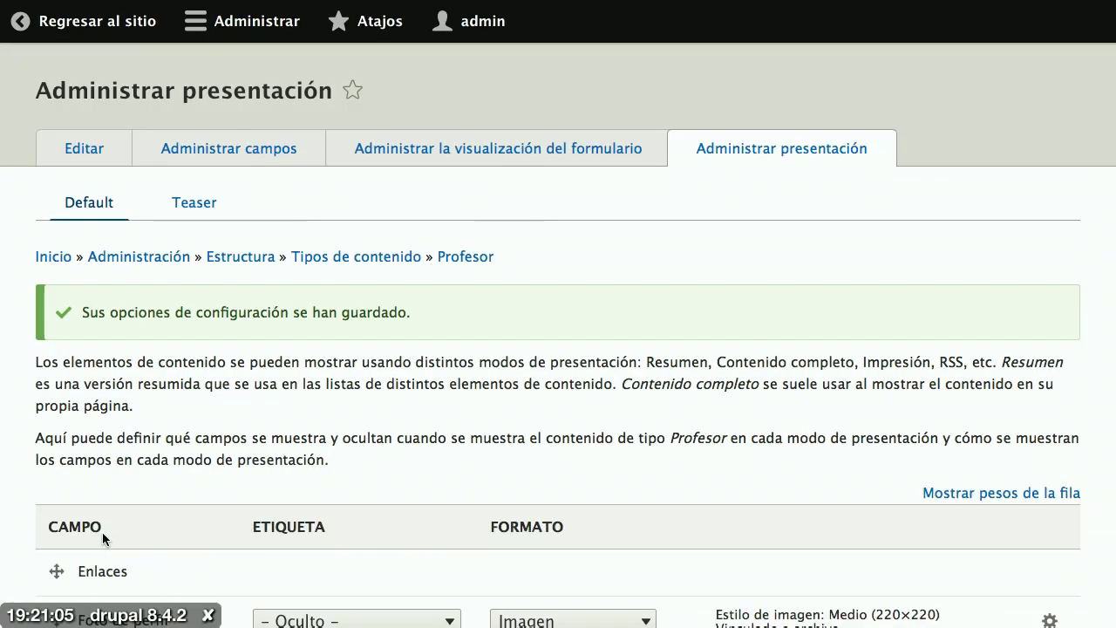
# Step: Return to the public site via Regresar al sitio and scroll down the professor page
pyautogui.click(98, 21)
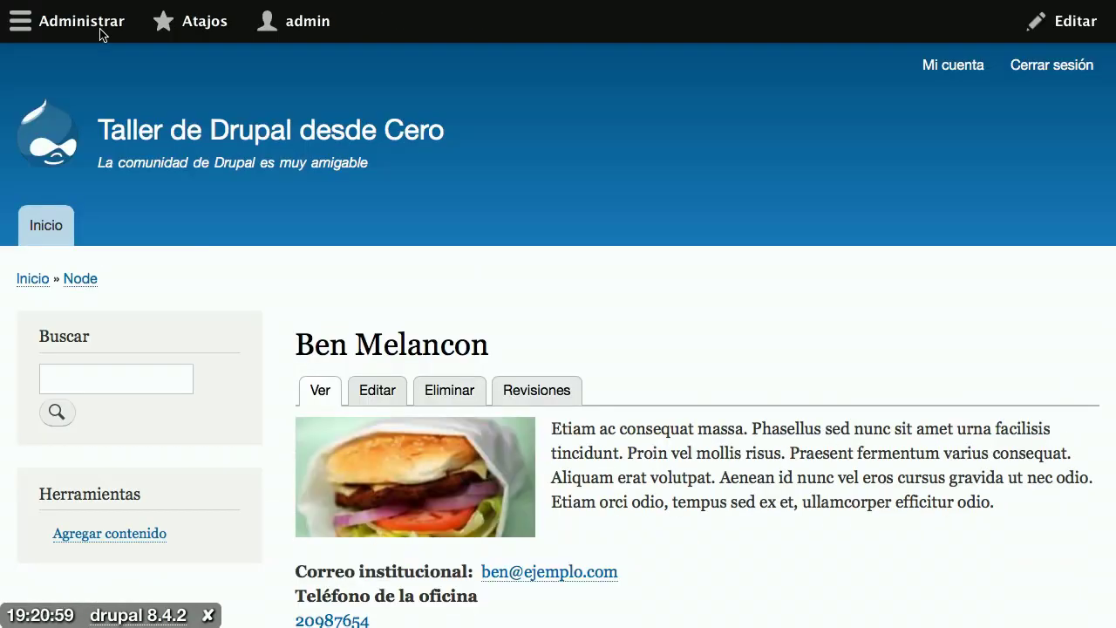
pyautogui.scroll(-3, 779, 479)
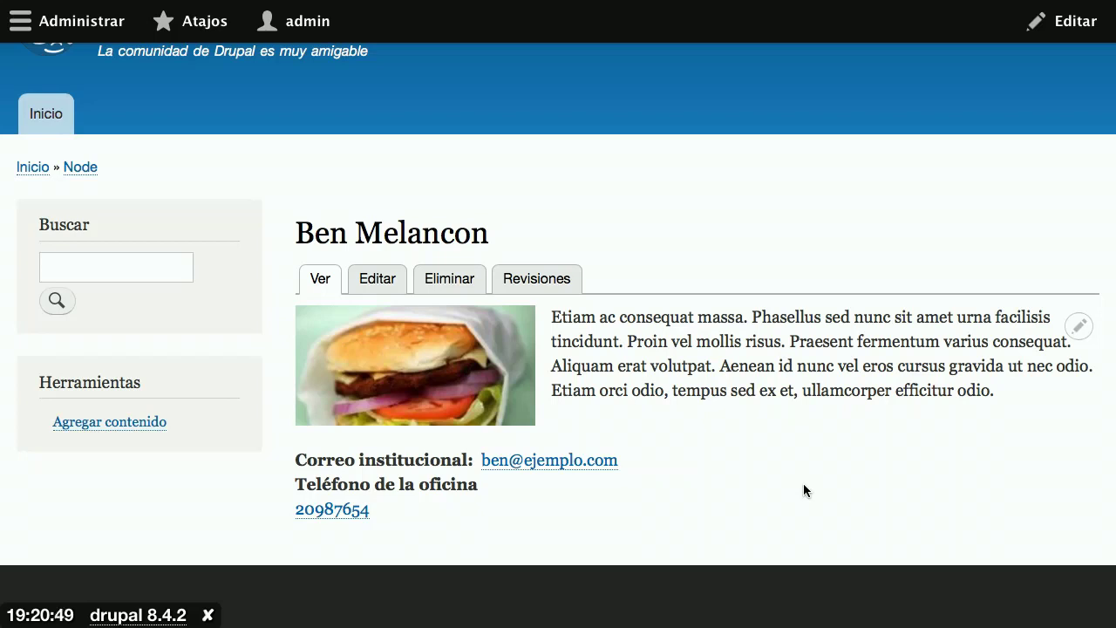
# Step: Open the professor's profile photo on its own, then go back to the professor page
pyautogui.click(420, 377)
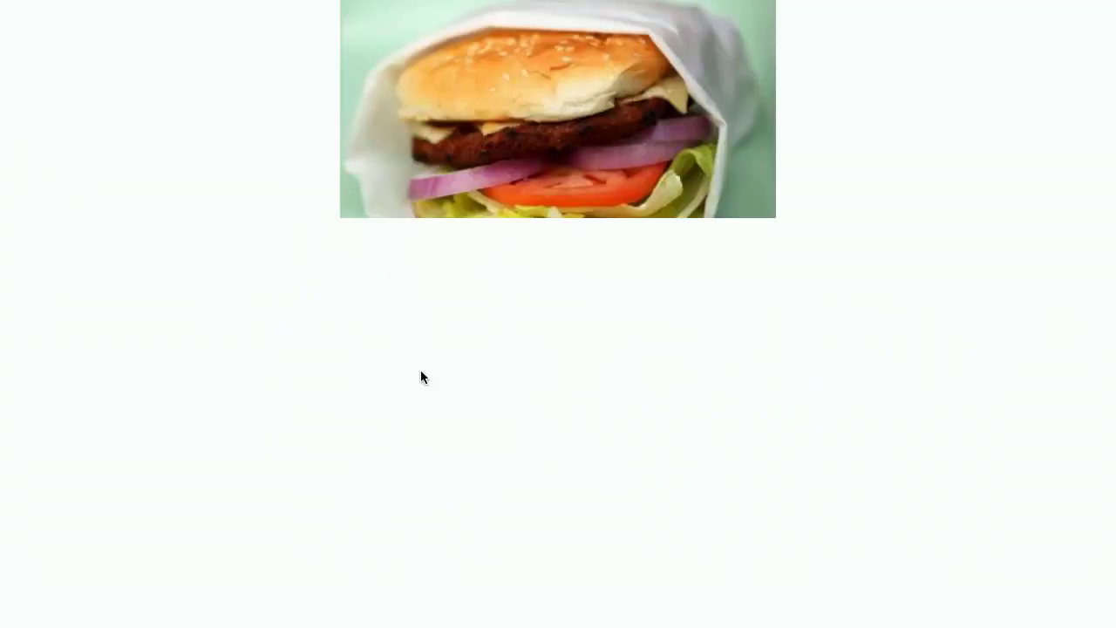
pyautogui.hotkey('alt', 'Left')
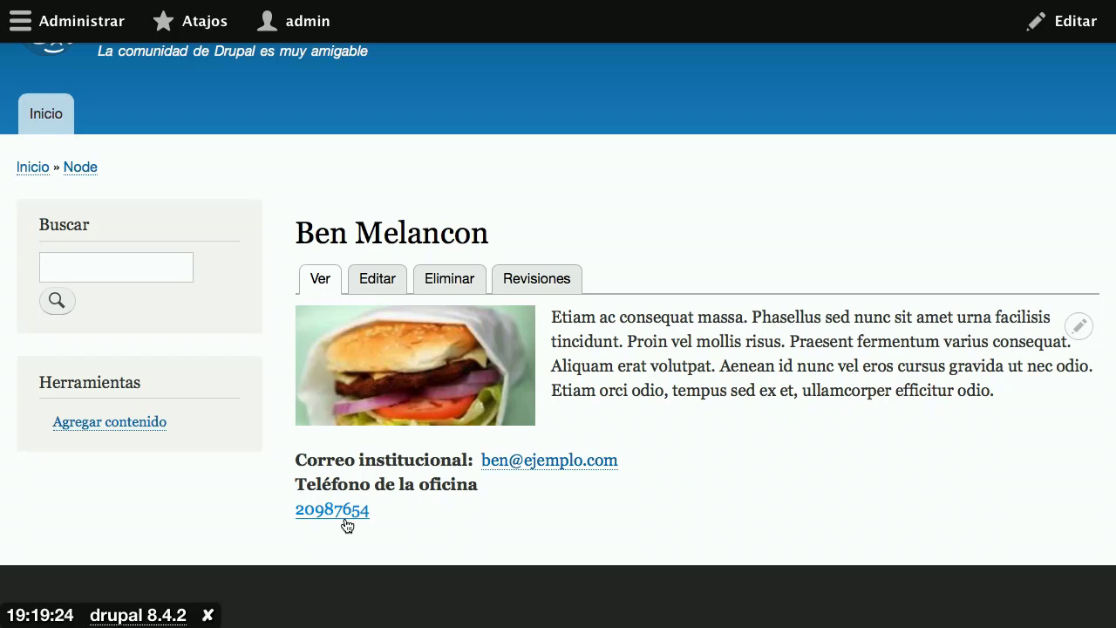
# Step: Select the browser's page address to edit it toward node/6
pyautogui.moveTo(644, 3)
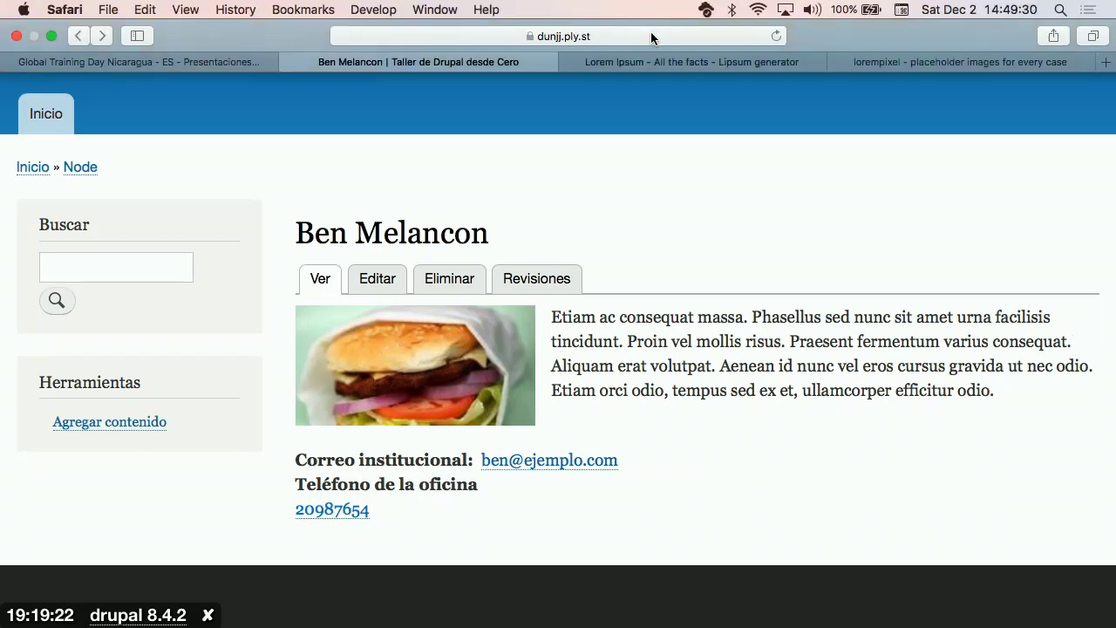
pyautogui.click(652, 35)
pyautogui.click(651, 36)
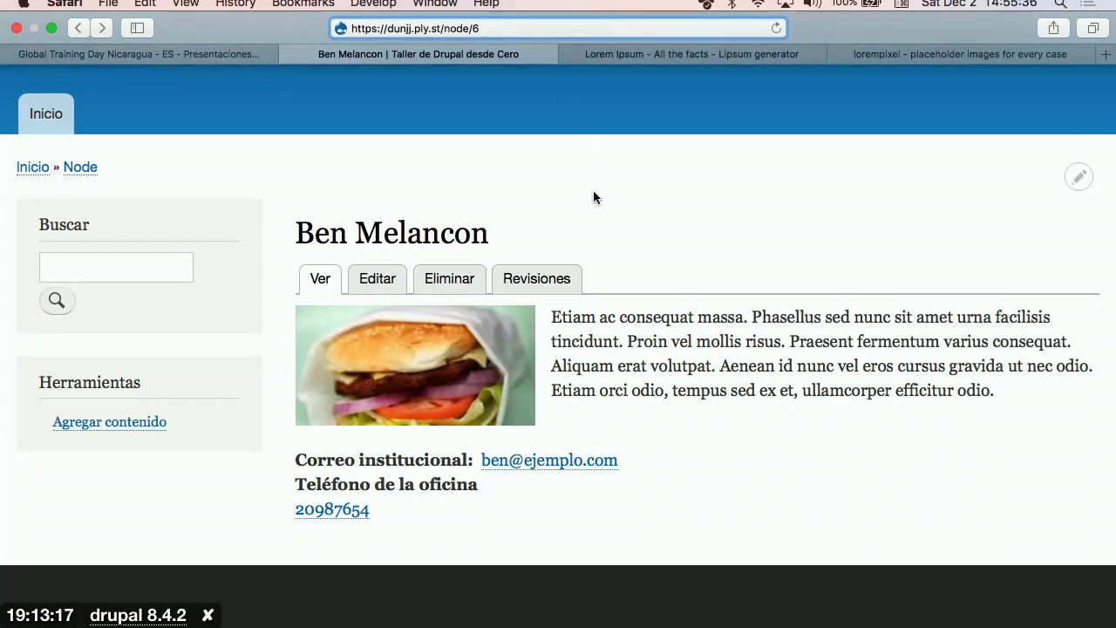
# Step: Start a new Profesor entry and enter the teacher's name as the title
pyautogui.click(124, 429)
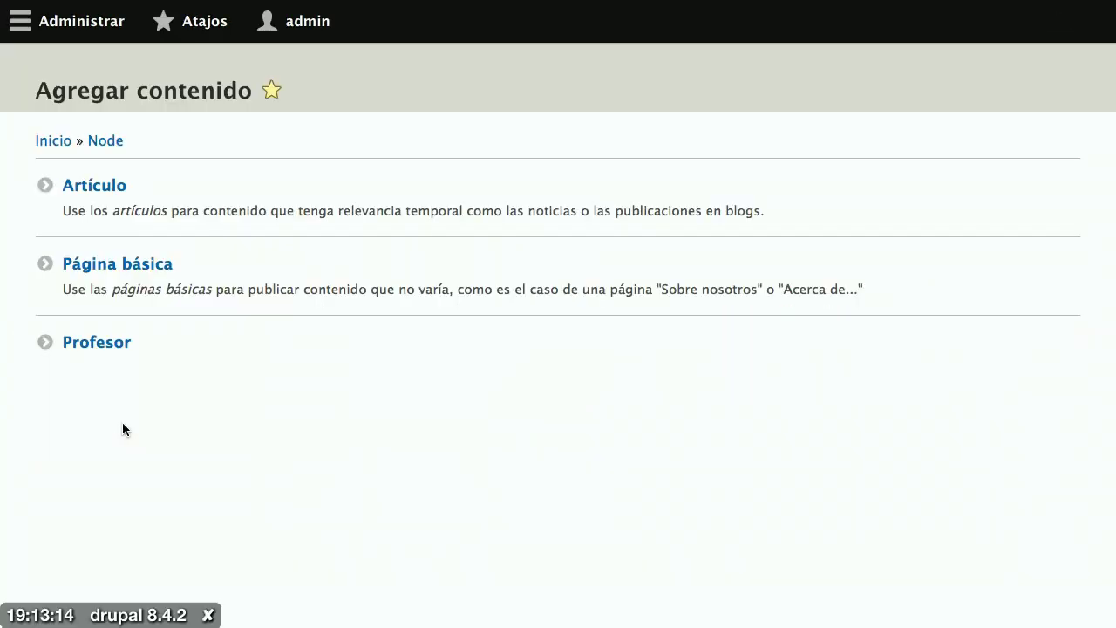
pyautogui.click(124, 349)
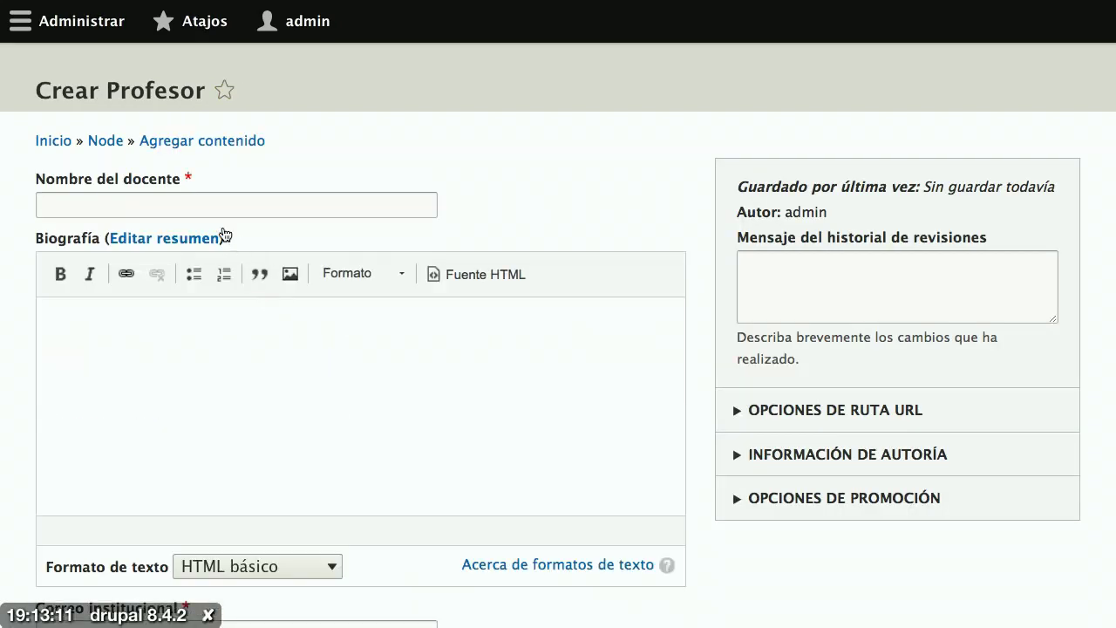
pyautogui.click(209, 209)
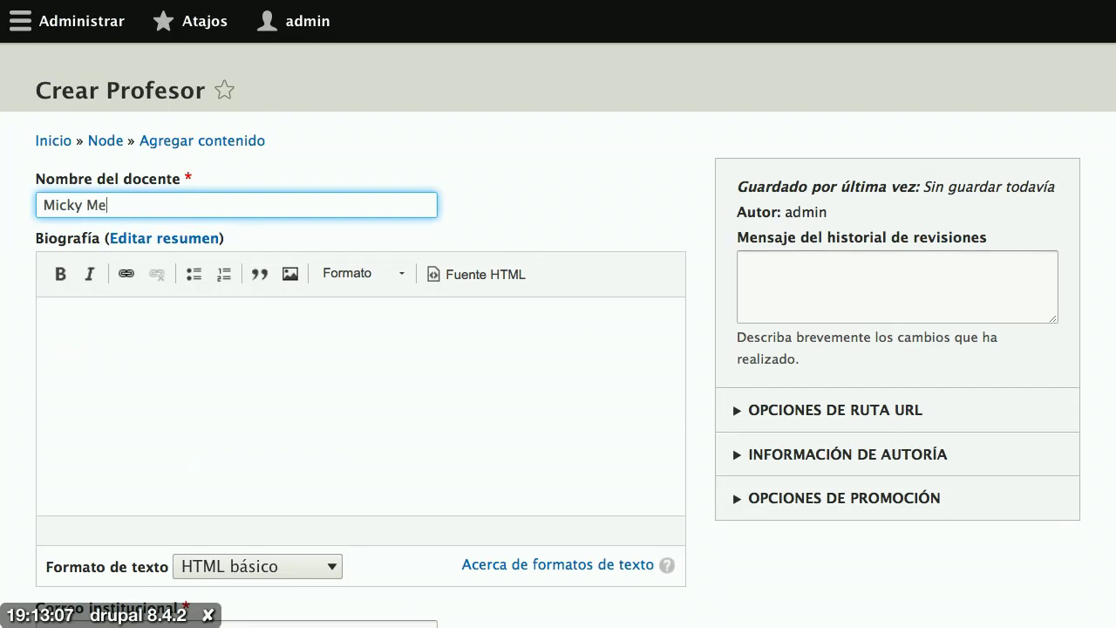
# Step: Copy the closing sentences of a Lorem Ipsum paragraph and paste them into Biografía
pyautogui.hotkey('alt', 'Tab')
pyautogui.click(680, 440)
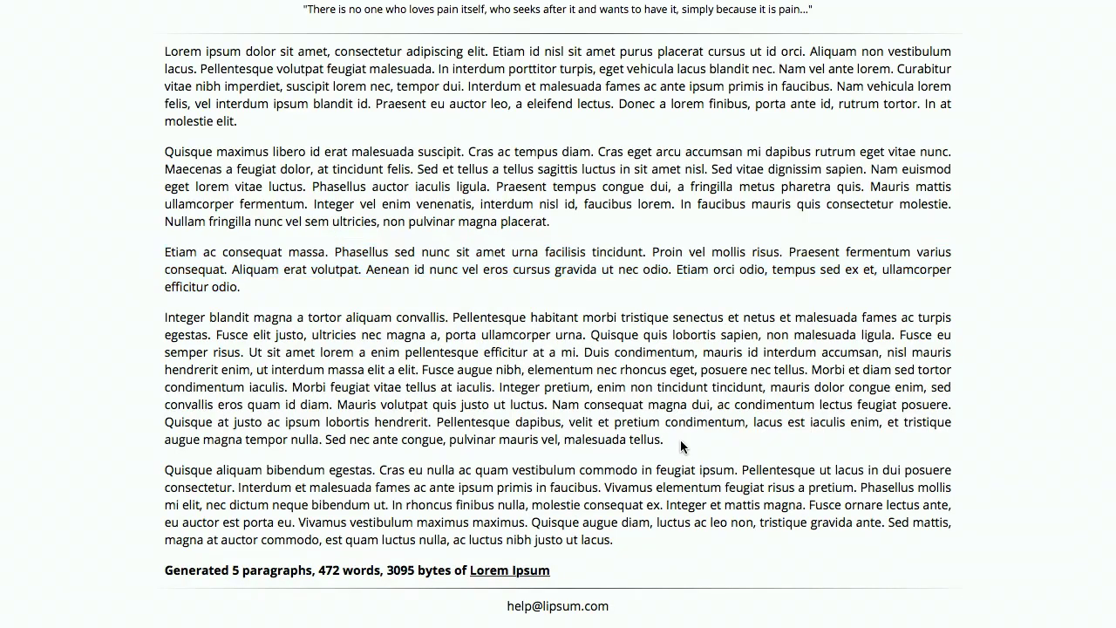
pyautogui.moveTo(680, 439); pyautogui.dragTo(340, 403)
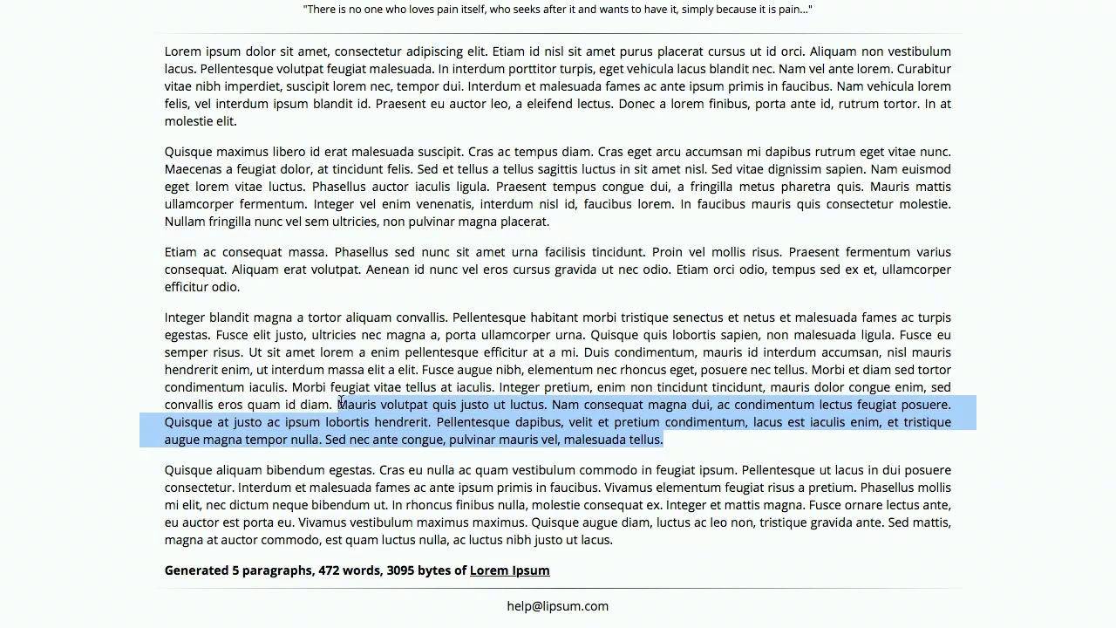
pyautogui.hotkey('ctrl', 'c')
pyautogui.hotkey('alt', 'Tab')
pyautogui.click(305, 389)
pyautogui.hotkey('ctrl', 'v')
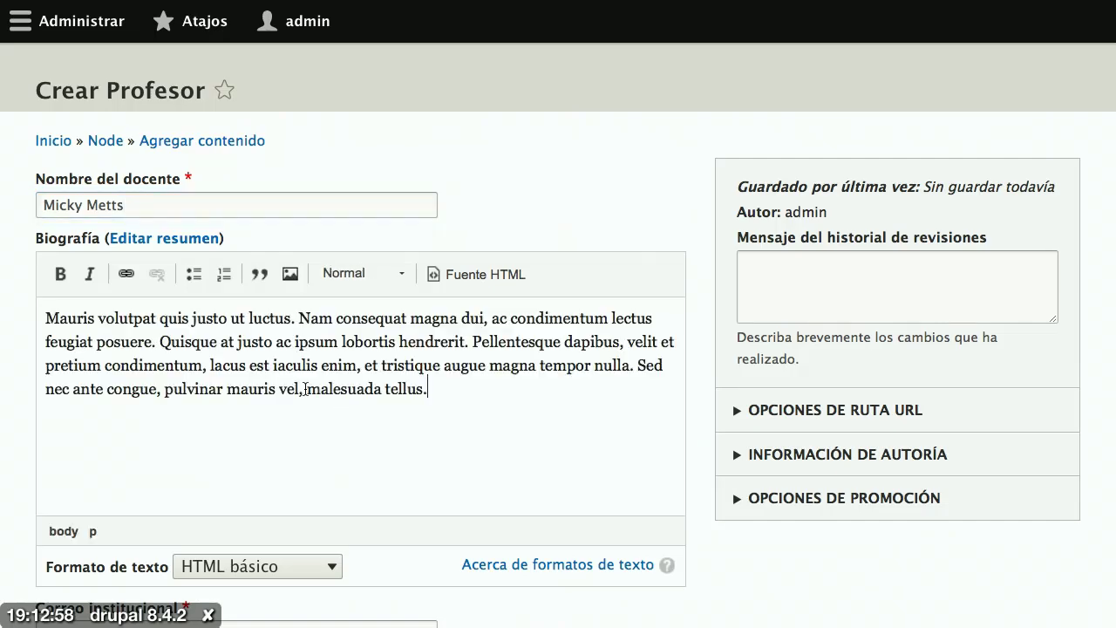
pyautogui.scroll(-5, 416, 401)
# Step: Fill in the teacher's institutional e-mail address in Correo institucional
pyautogui.click(345, 422)
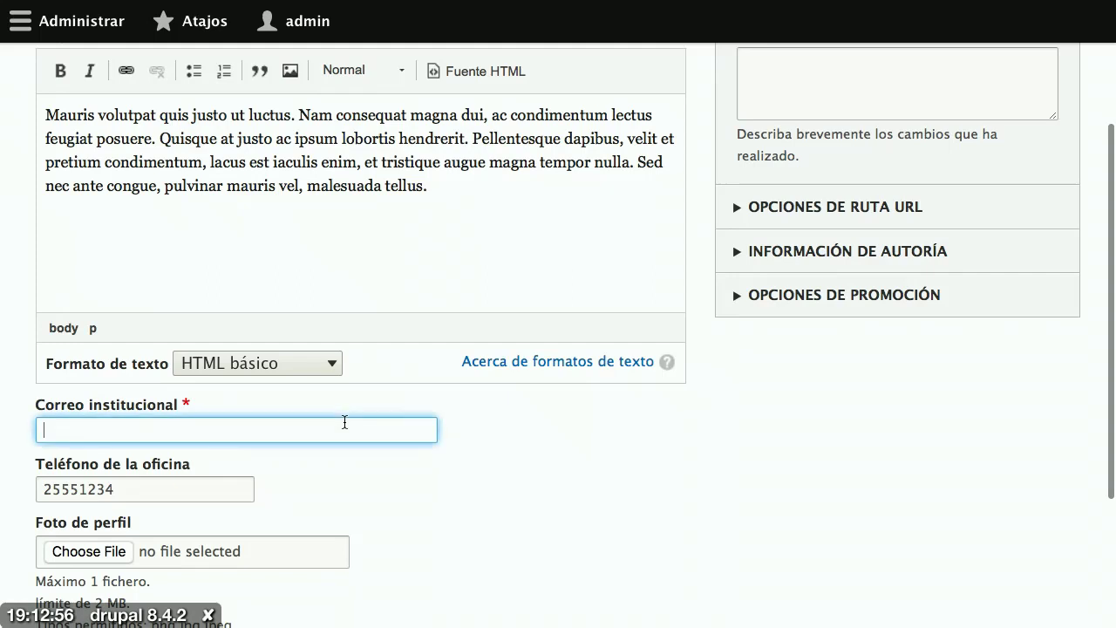
pyautogui.write('micky')
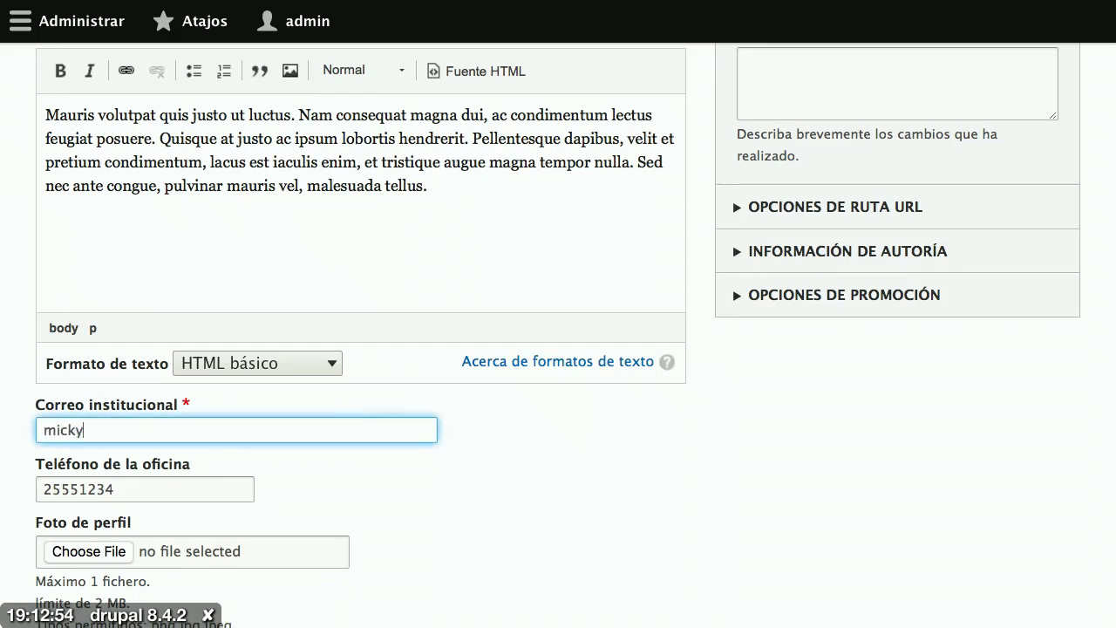
pyautogui.write('@ejemplo')
pyautogui.press('BackSpace')
pyautogui.write('plo.com')
pyautogui.scroll(-1, 442, 501)
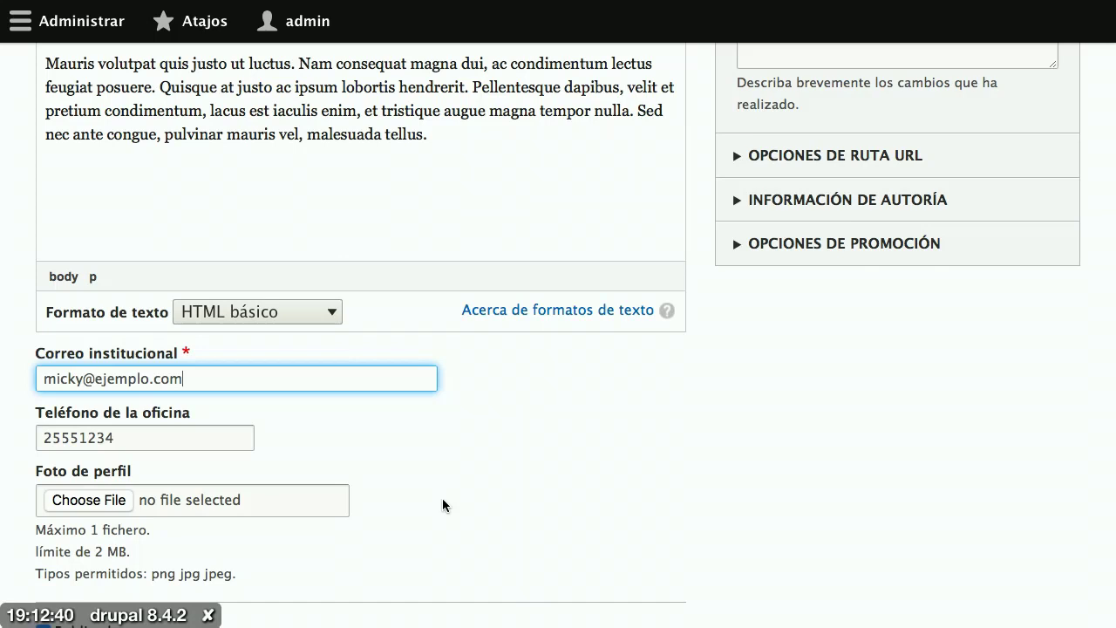
pyautogui.scroll(-2, 442, 505)
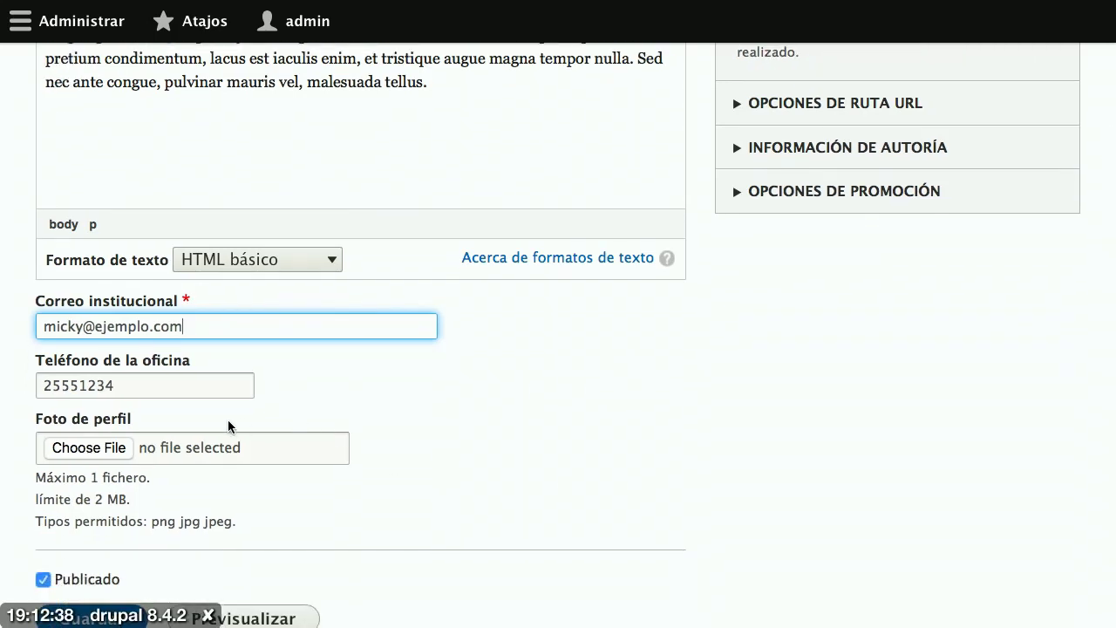
# Step: Upload 200.jpg as the profile photo, add alt text naming the teacher, and save the Profesor
pyautogui.click(111, 448)
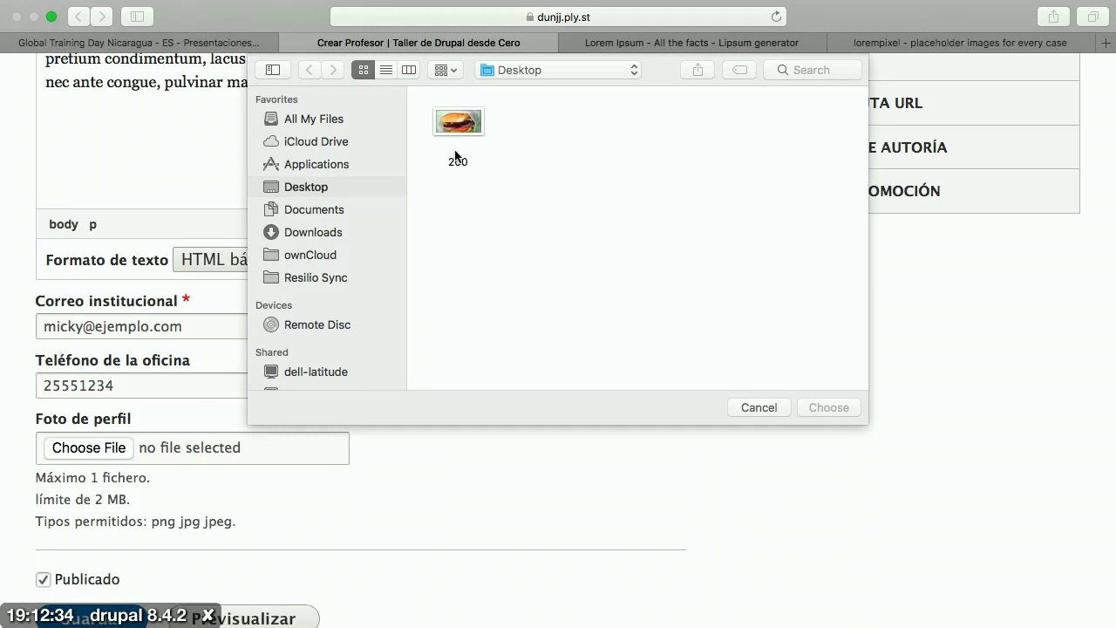
pyautogui.doubleClick(455, 123)
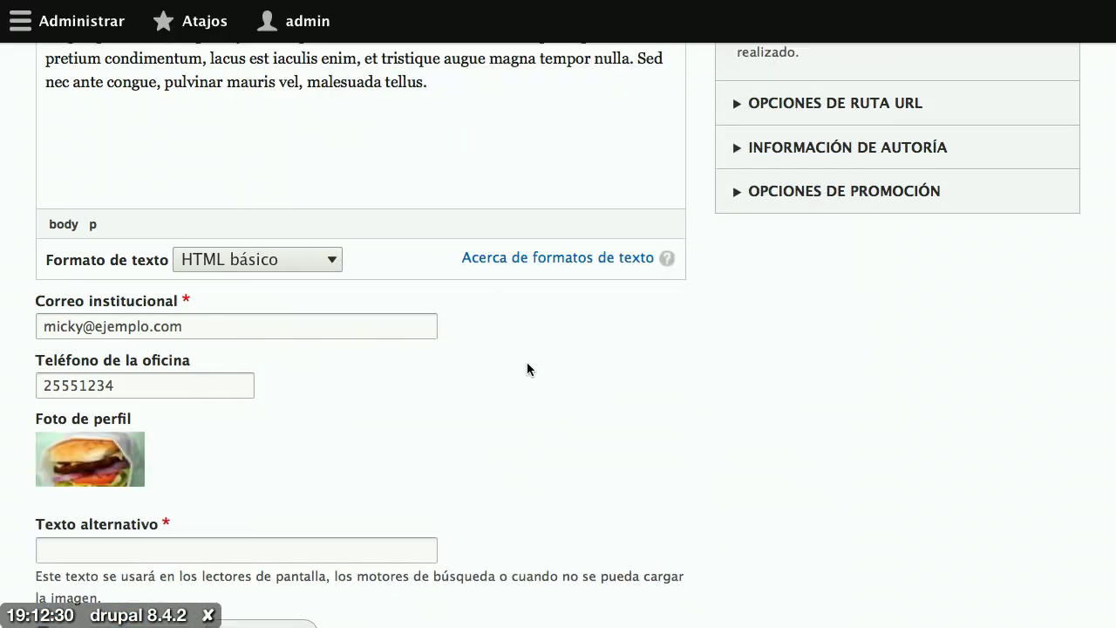
pyautogui.scroll(-5, 527, 362)
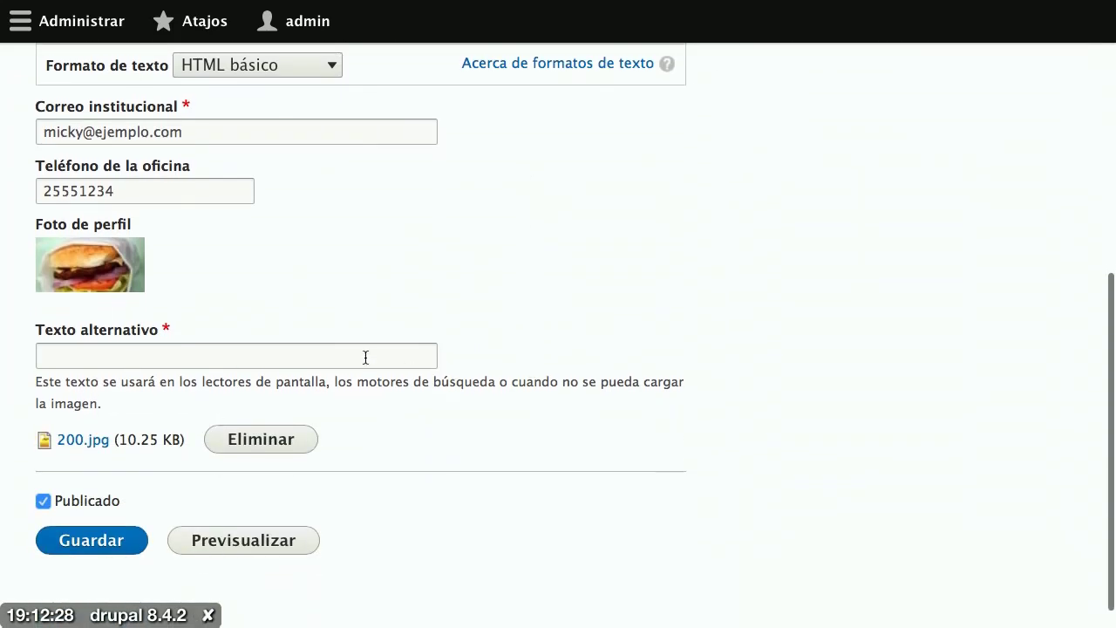
pyautogui.click(308, 349)
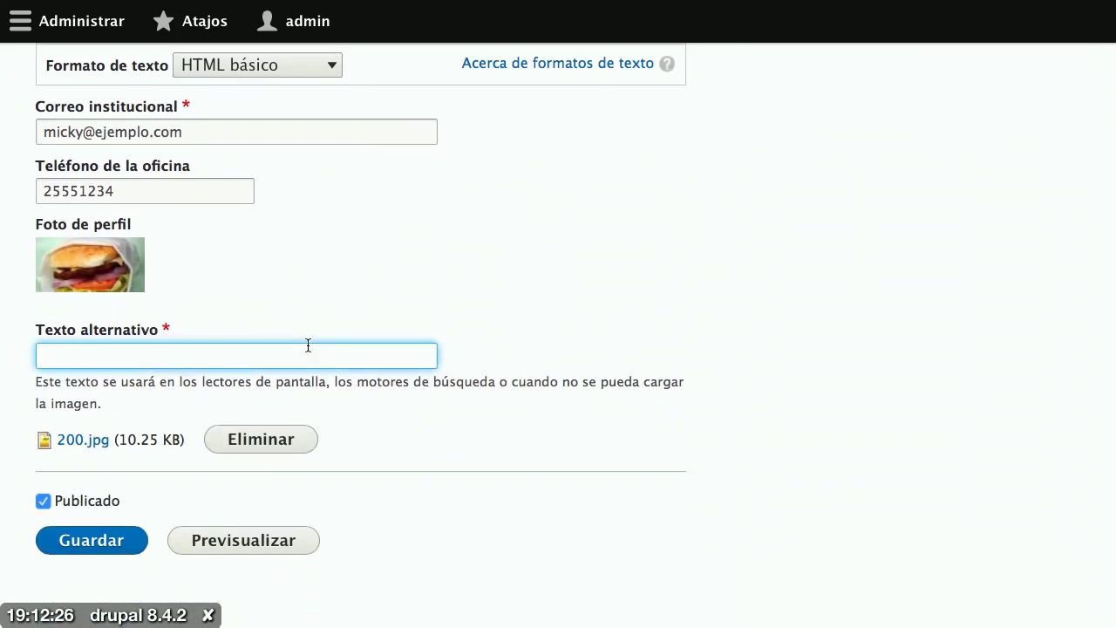
pyautogui.write('Foto de Micky')
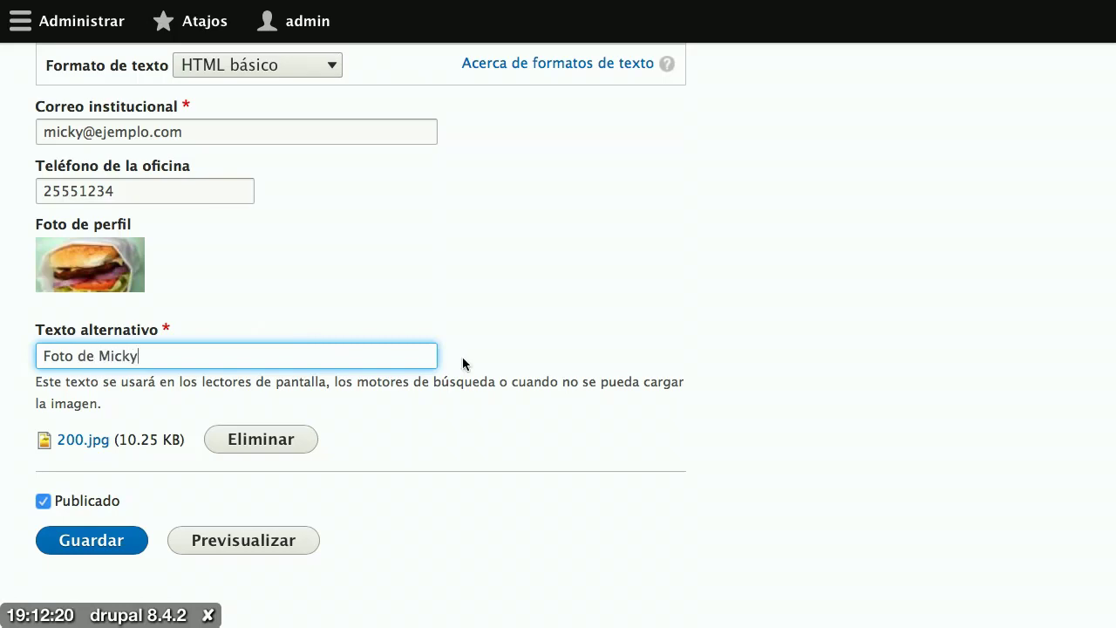
pyautogui.scroll(10, 463, 356)
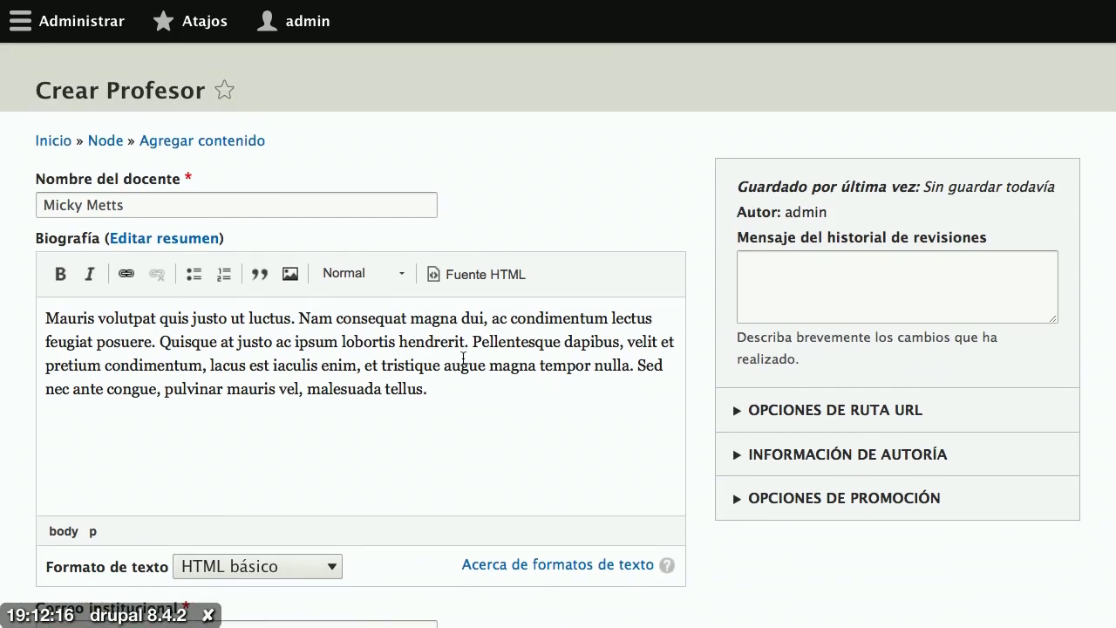
pyautogui.scroll(-5, 463, 358)
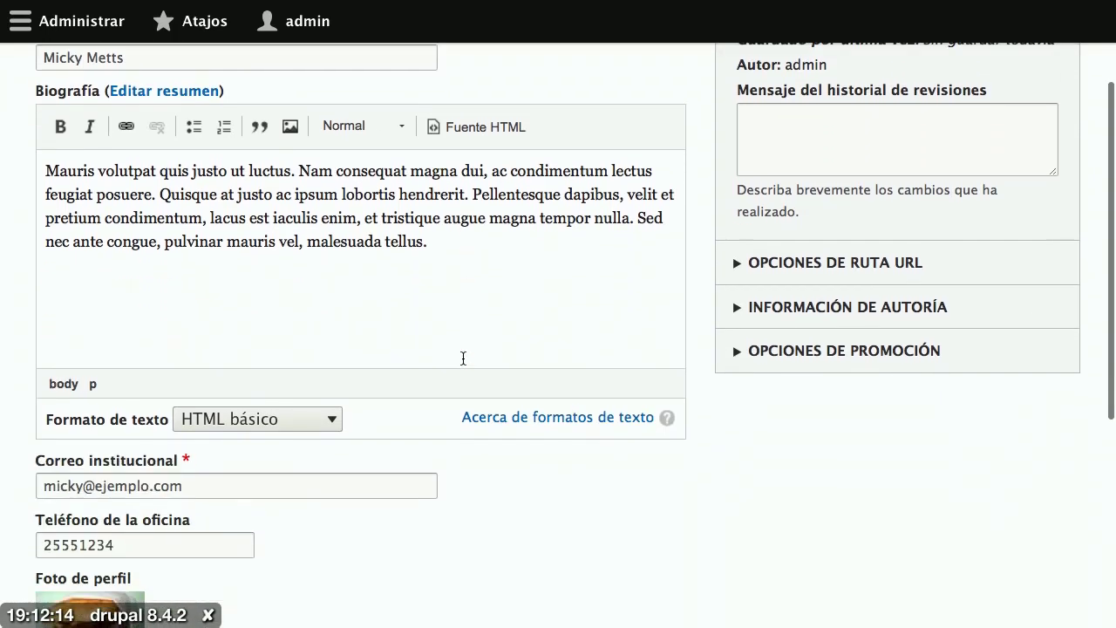
pyautogui.scroll(-5, 463, 361)
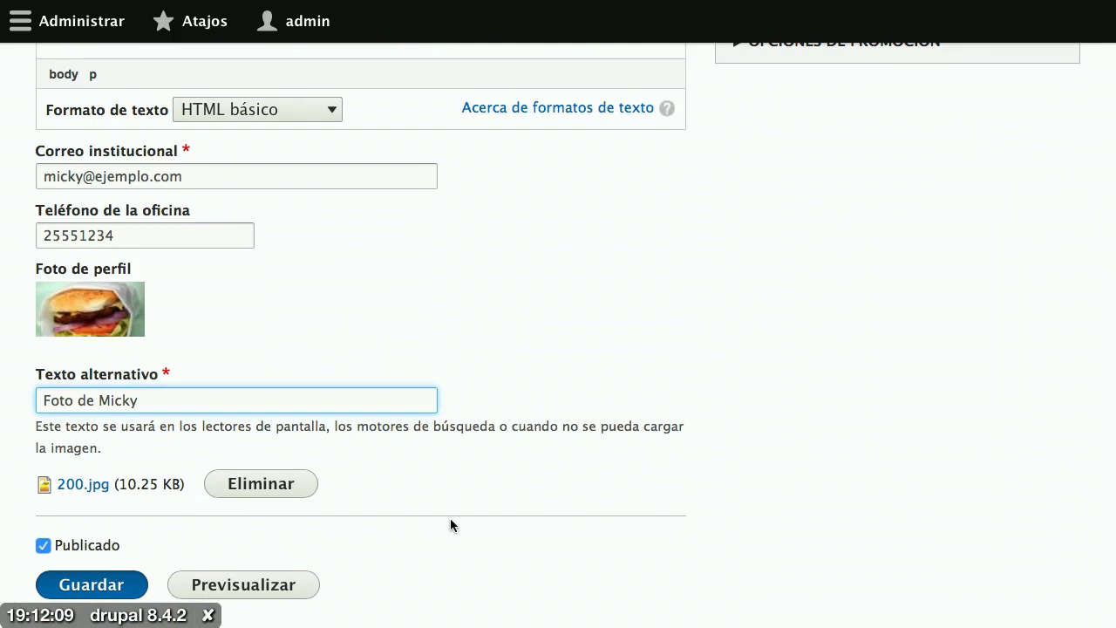
pyautogui.press('Return')
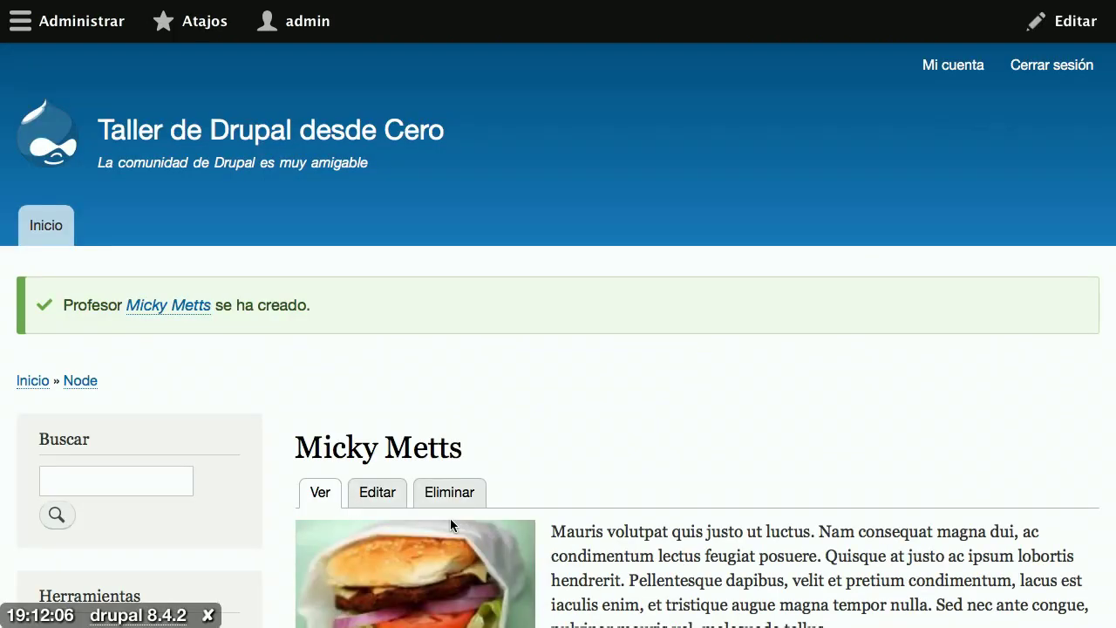
pyautogui.scroll(-3, 526, 528)
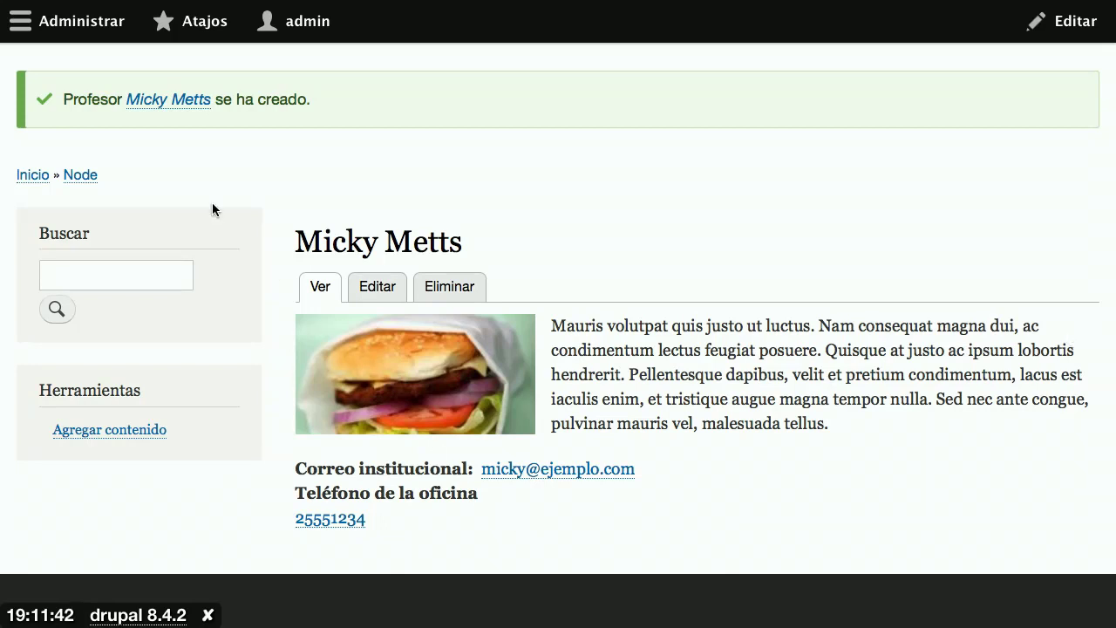
pyautogui.click(87, 21)
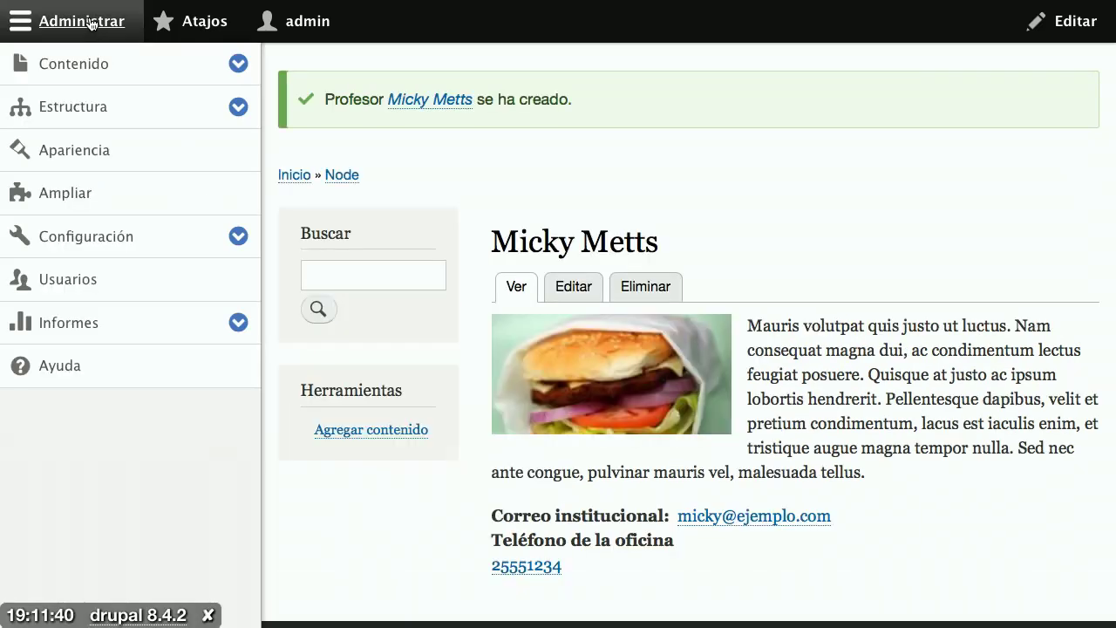
pyautogui.click(85, 108)
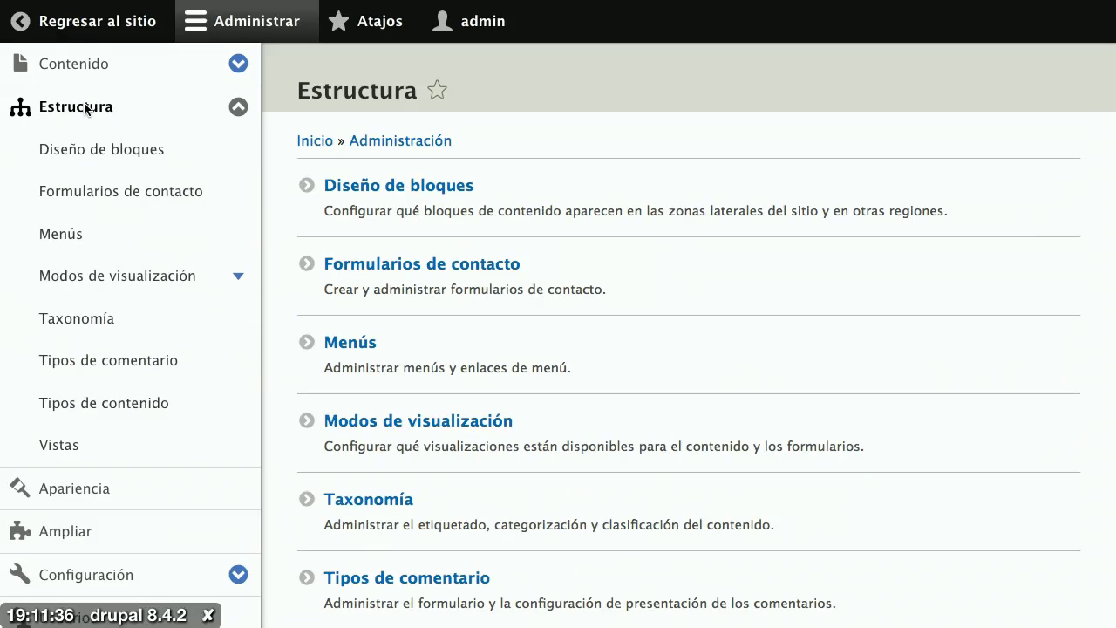
pyautogui.scroll(-3, 479, 415)
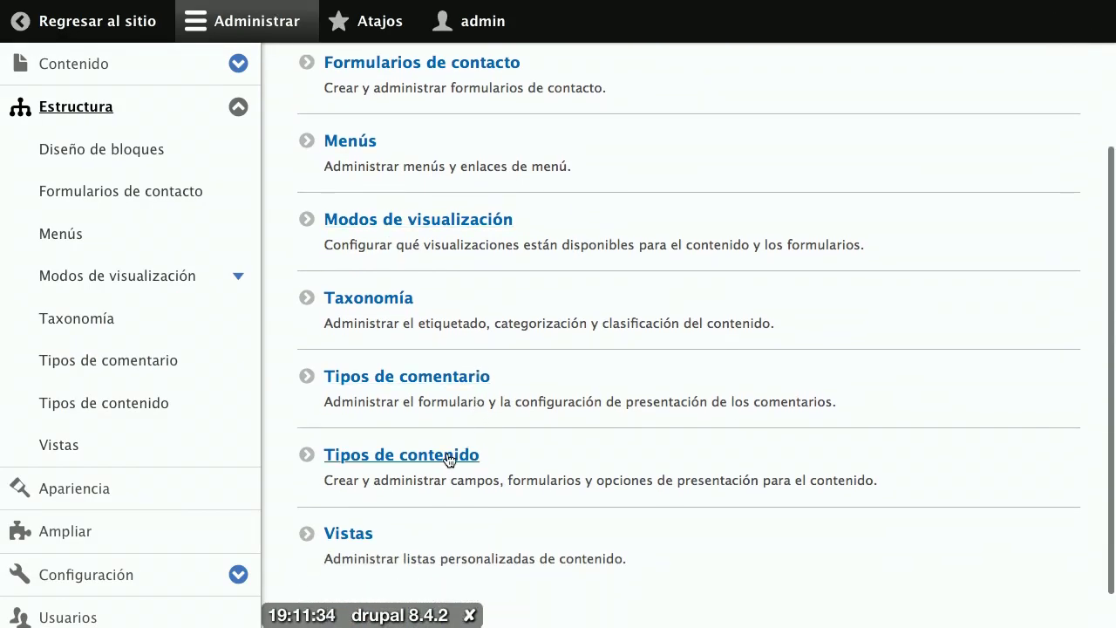
pyautogui.click(445, 457)
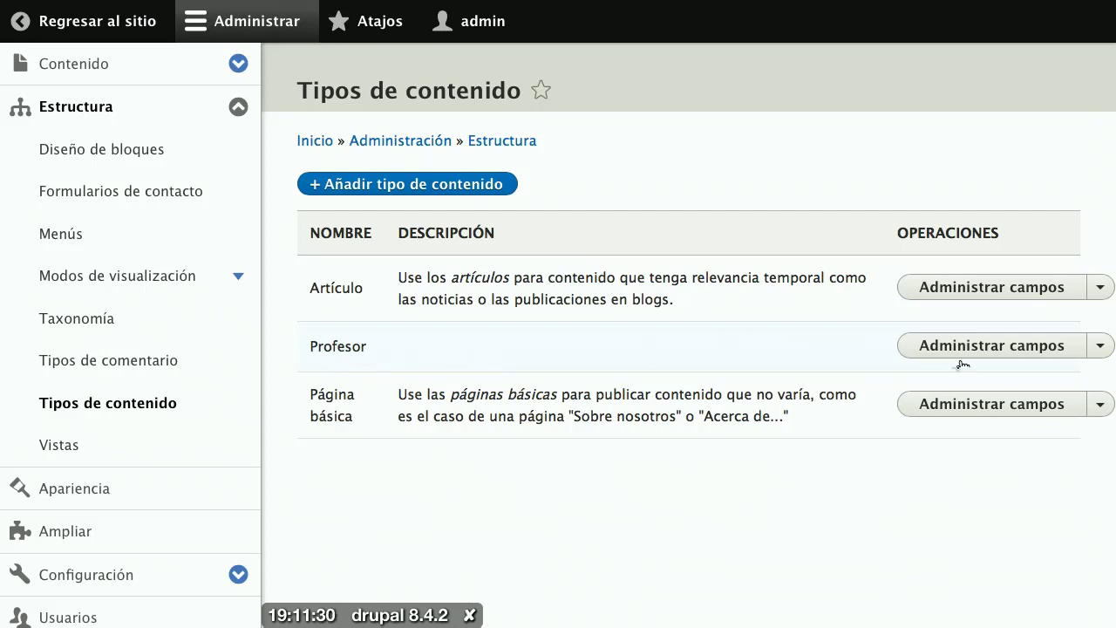
pyautogui.click(1104, 355)
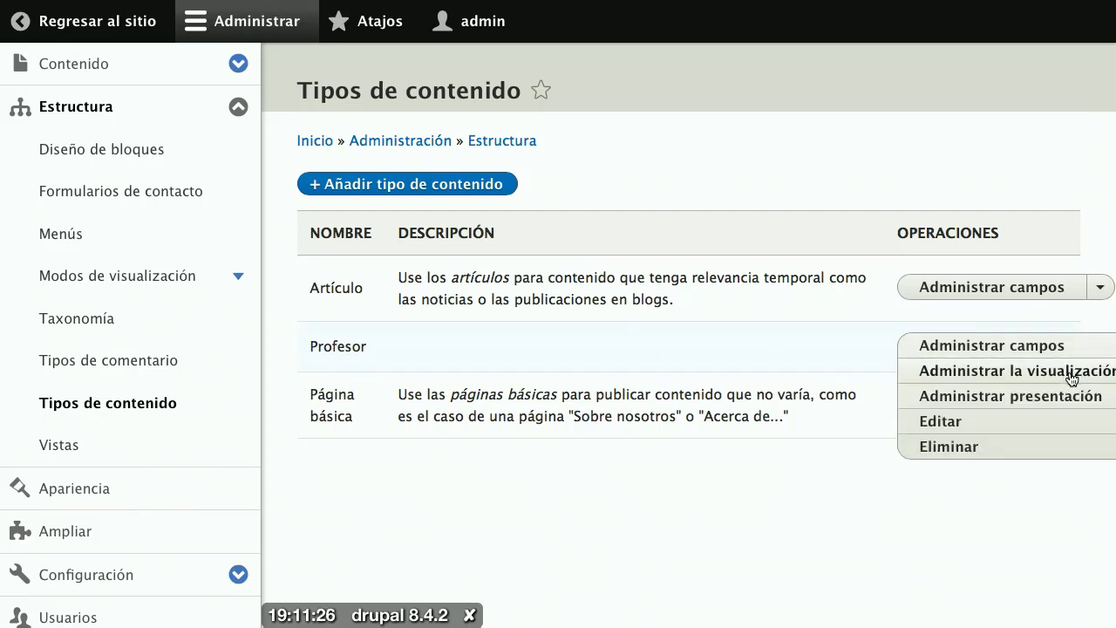
pyautogui.click(1072, 377)
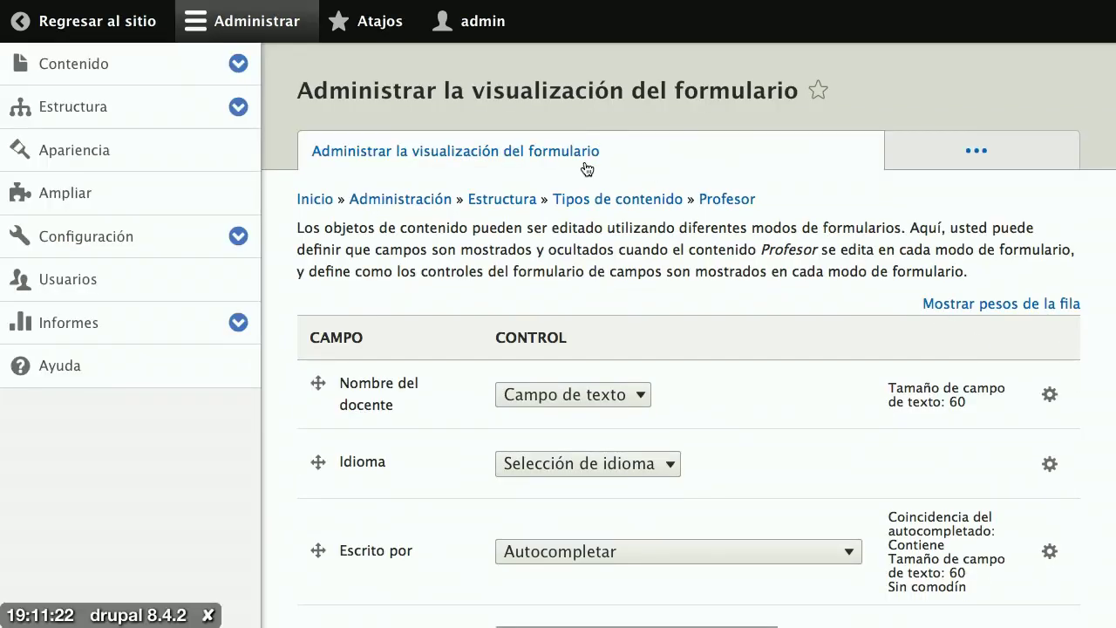
pyautogui.scroll(-3, 775, 384)
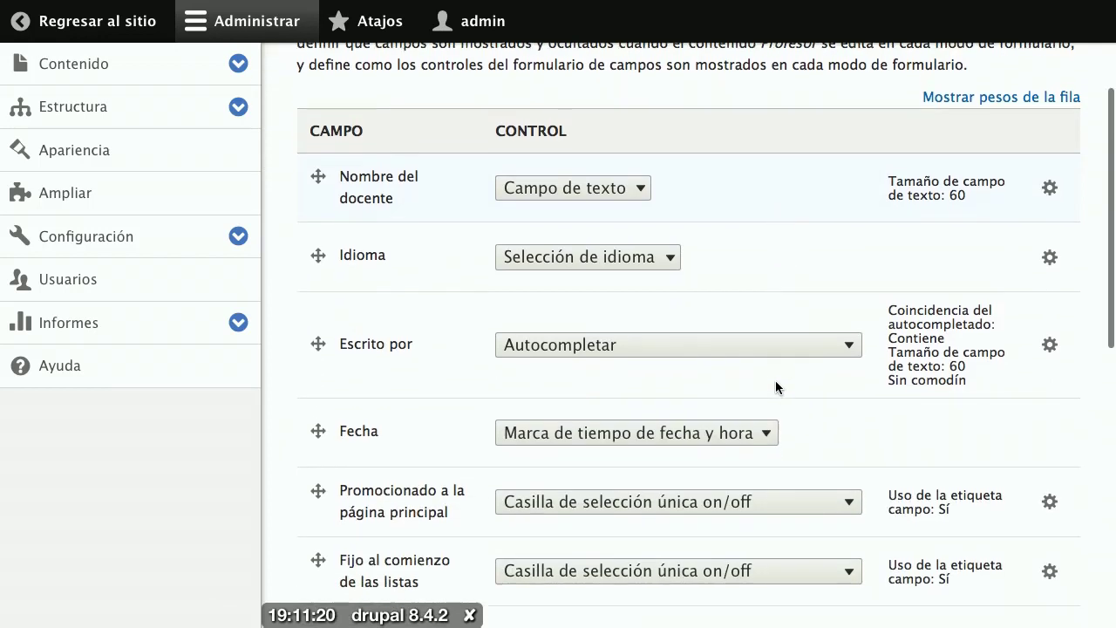
pyautogui.scroll(1, 776, 380)
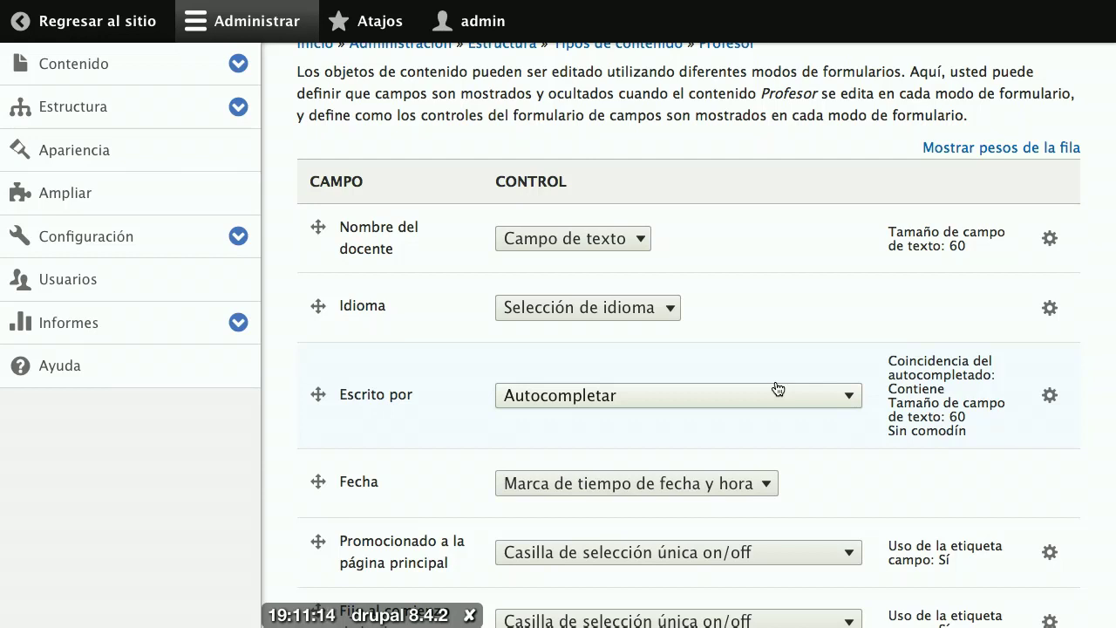
pyautogui.scroll(-10, 777, 388)
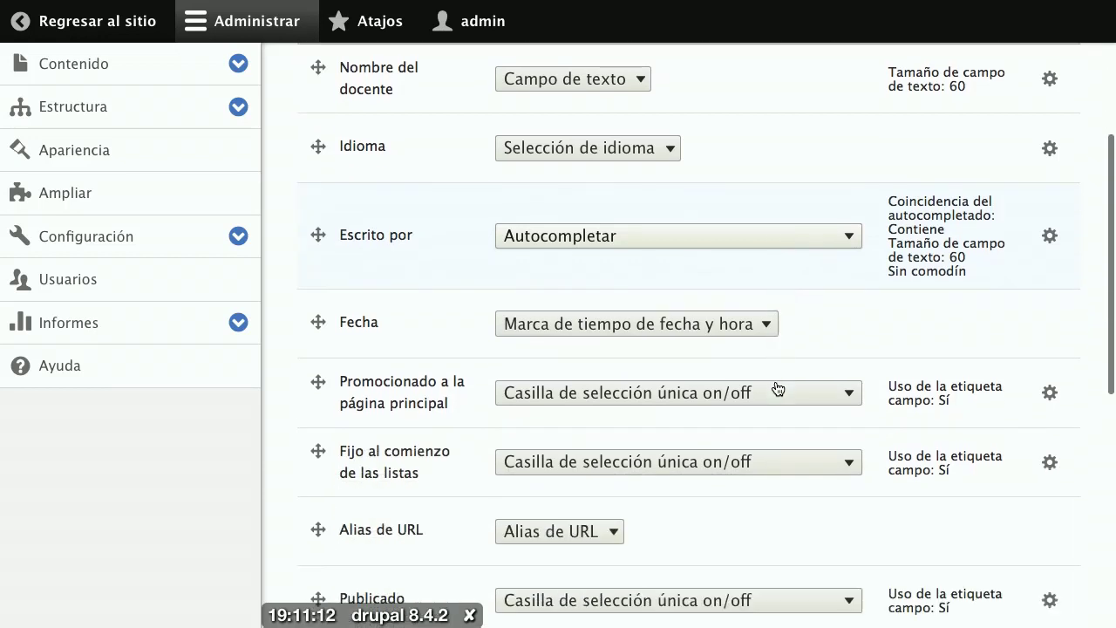
pyautogui.scroll(-7, 776, 384)
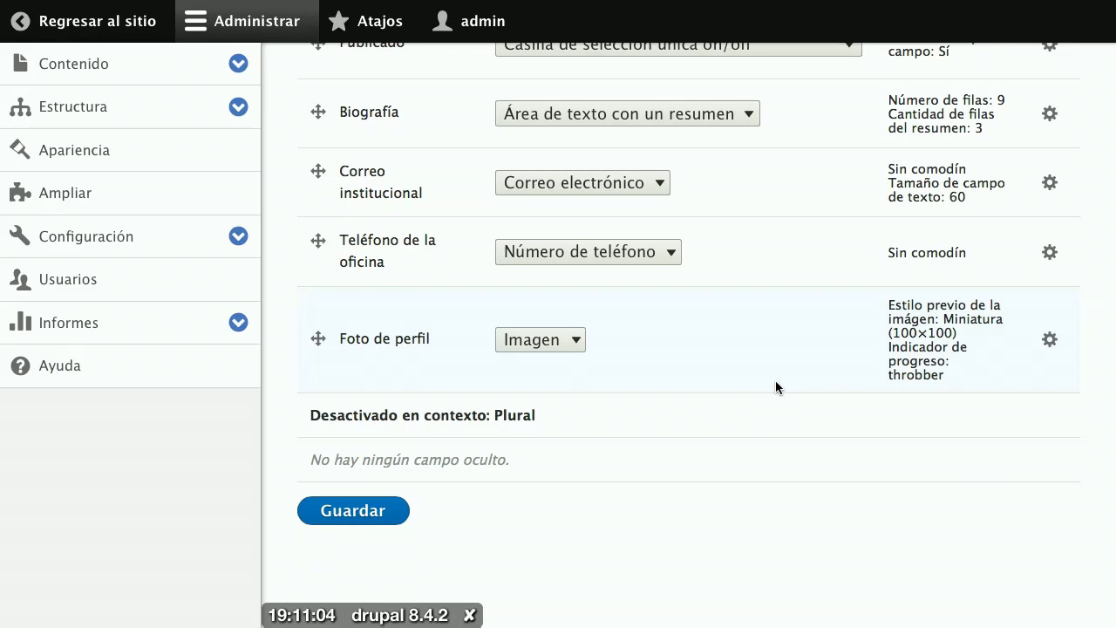
# Step: Drag Foto de perfil up to sit right after Publicado, above Biografía, and review the field list
pyautogui.moveTo(318, 339); pyautogui.dragTo(320, 165)
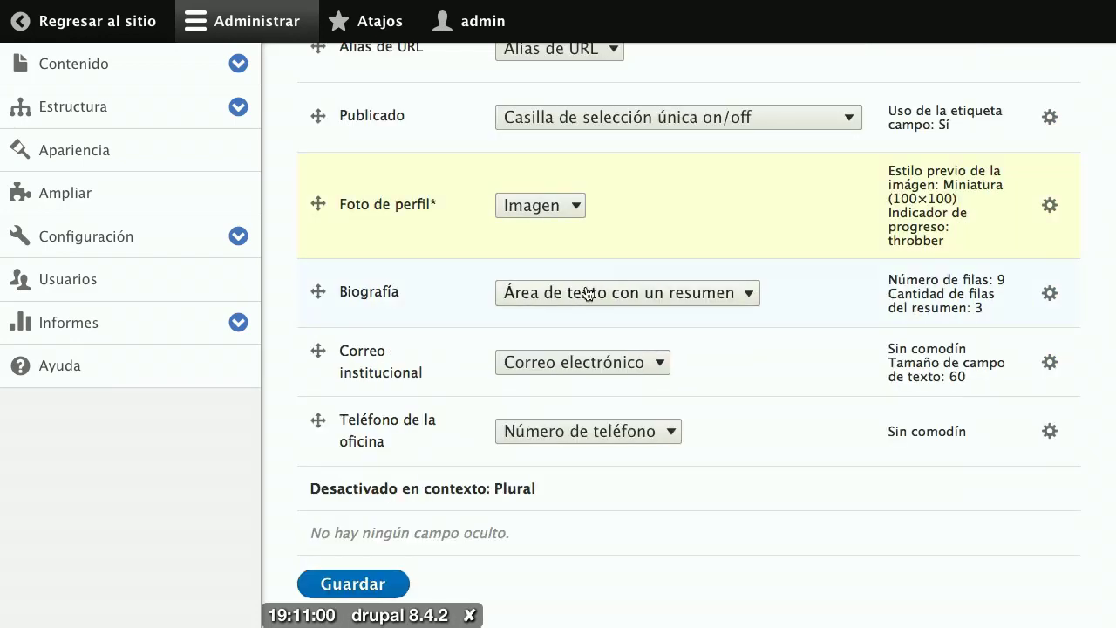
pyautogui.scroll(2, 703, 380)
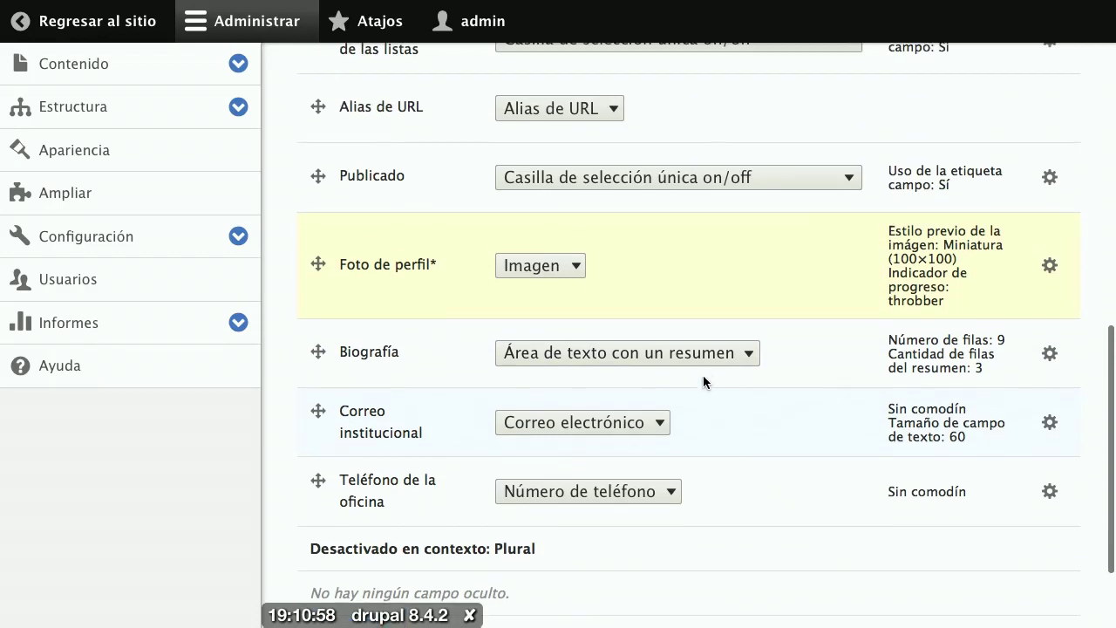
pyautogui.scroll(-2, 704, 380)
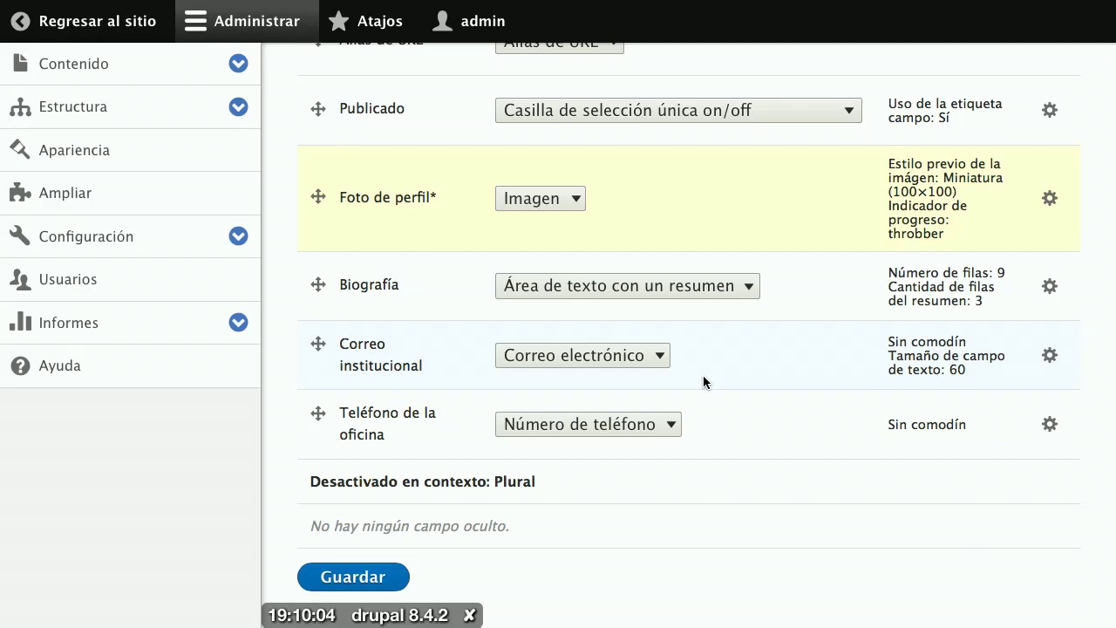
pyautogui.scroll(3, 702, 376)
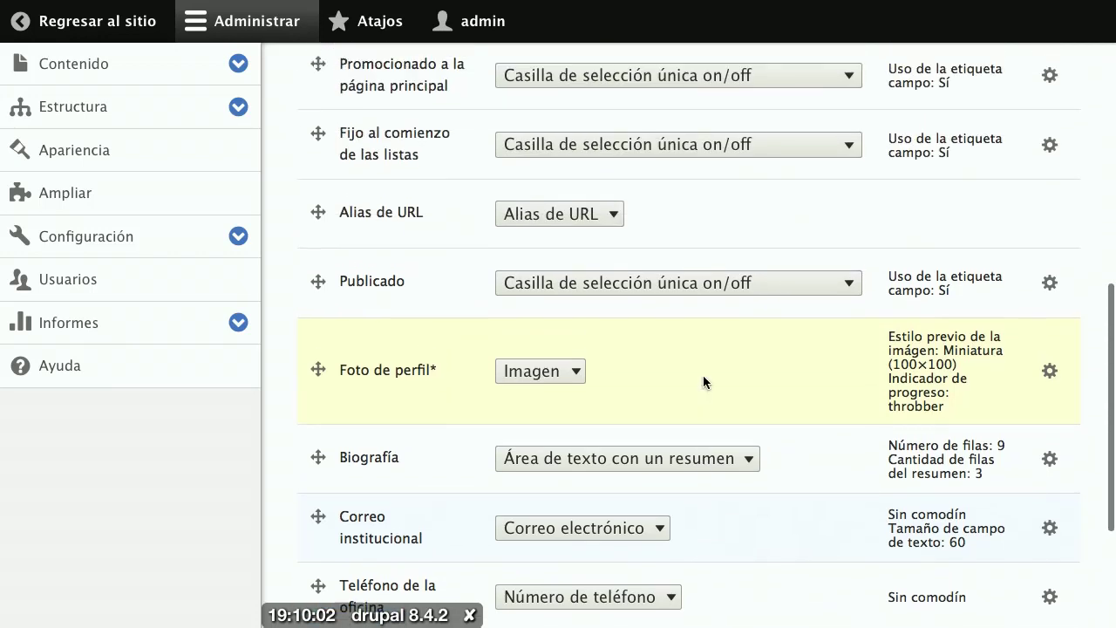
pyautogui.scroll(1, 703, 375)
pyautogui.scroll(3, 698, 346)
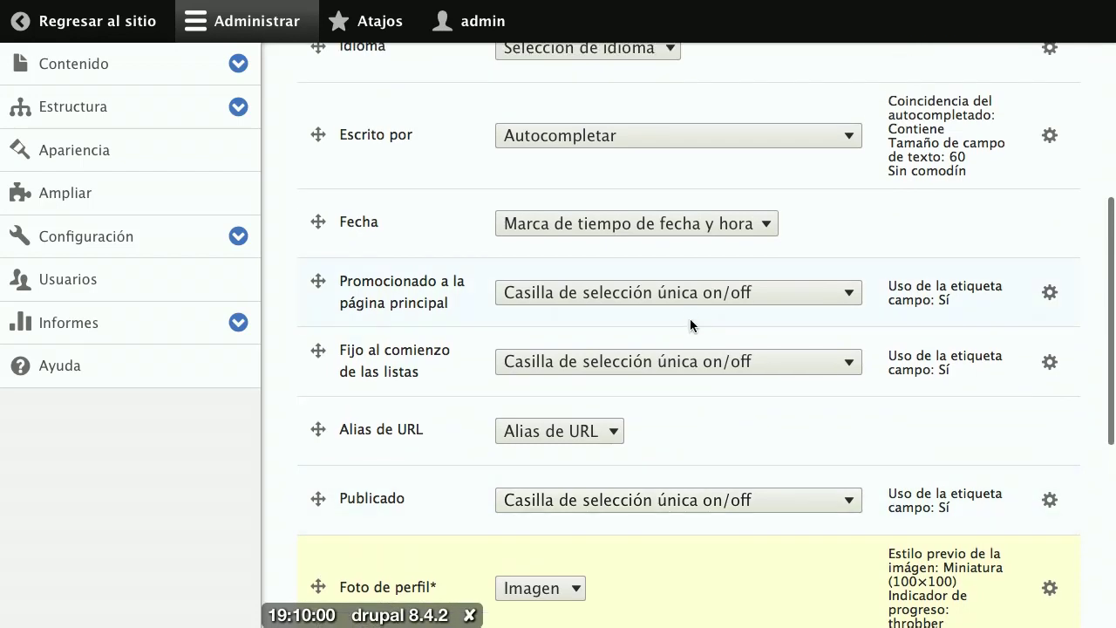
pyautogui.scroll(2, 689, 314)
pyautogui.click(648, 239)
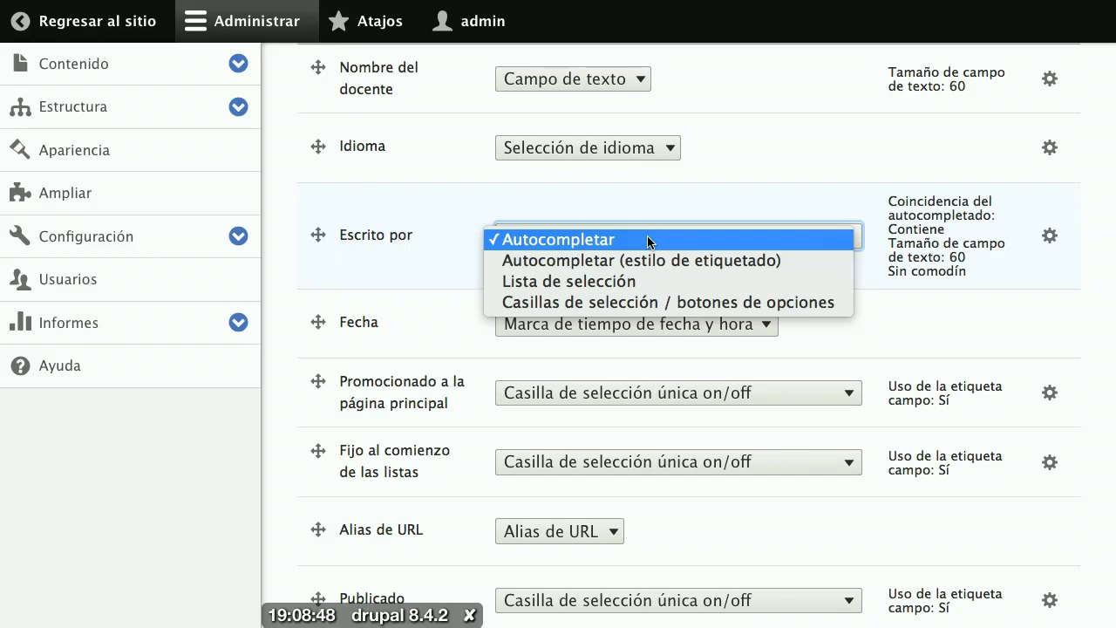
pyautogui.click(609, 194)
pyautogui.scroll(-2, 608, 196)
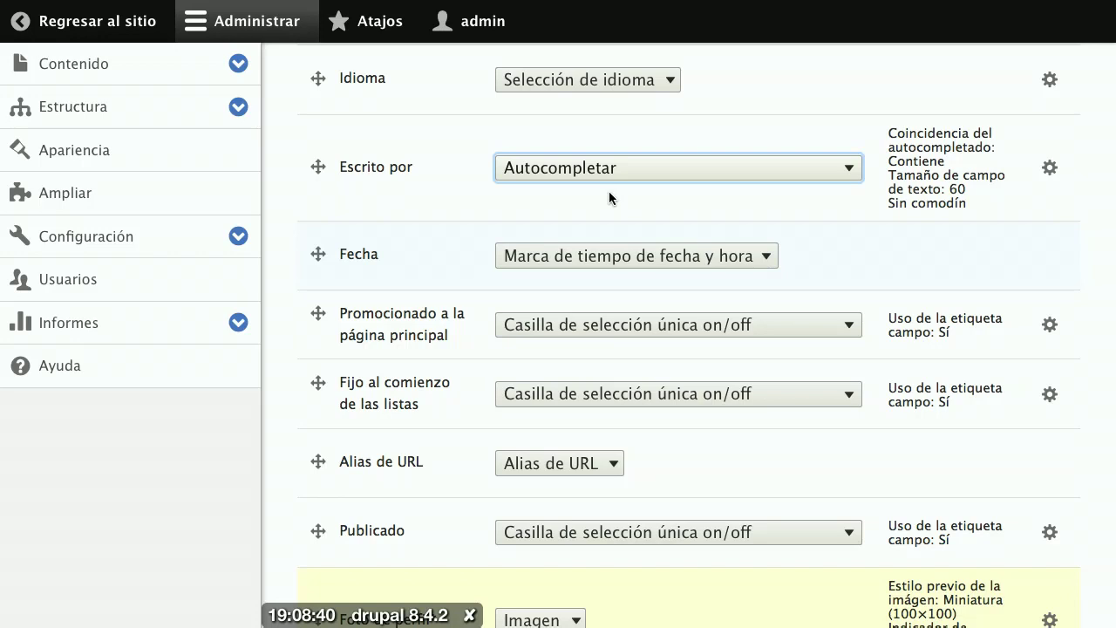
pyautogui.scroll(-5, 609, 191)
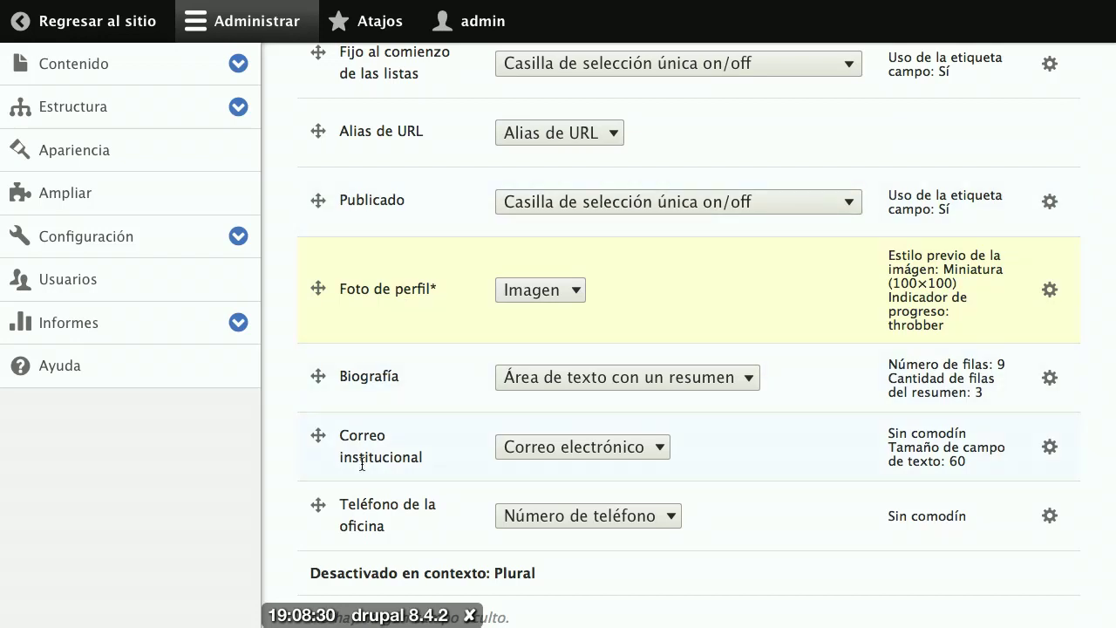
# Step: Drag Biografía below Teléfono de la oficina and save the Profesor form display order
pyautogui.moveTo(318, 377); pyautogui.dragTo(323, 507)
pyautogui.scroll(-2, 399, 475)
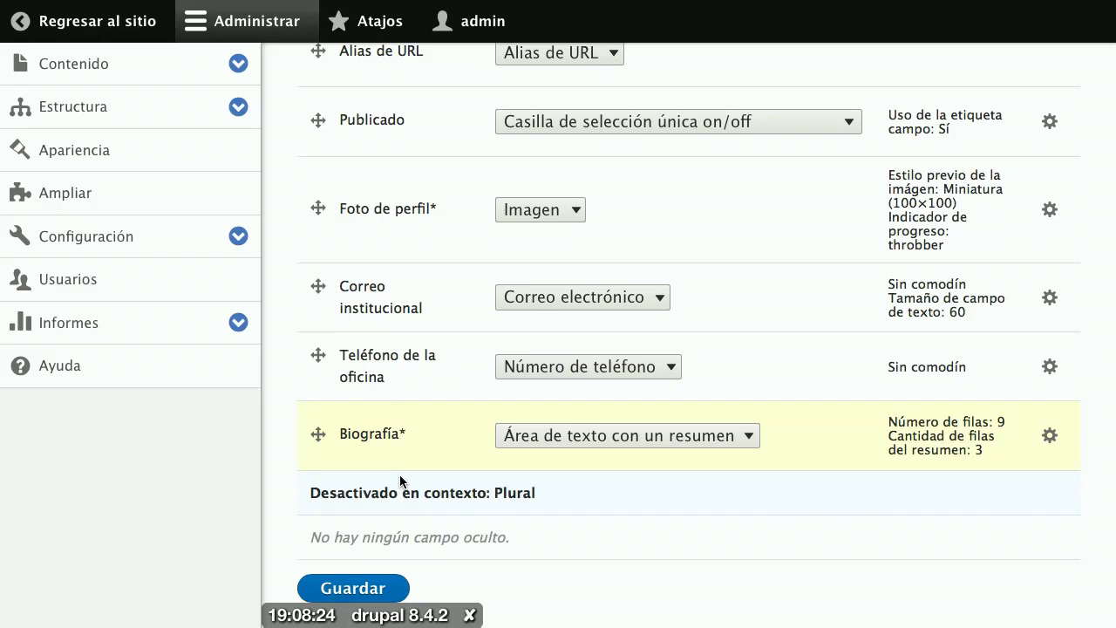
pyautogui.scroll(-2, 399, 474)
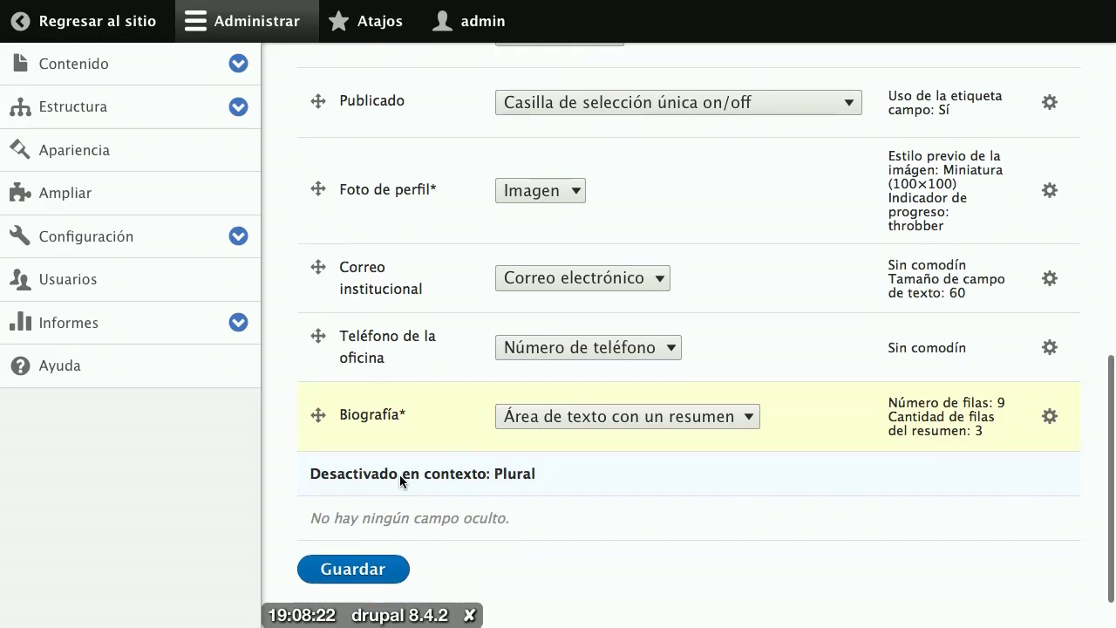
pyautogui.click(355, 528)
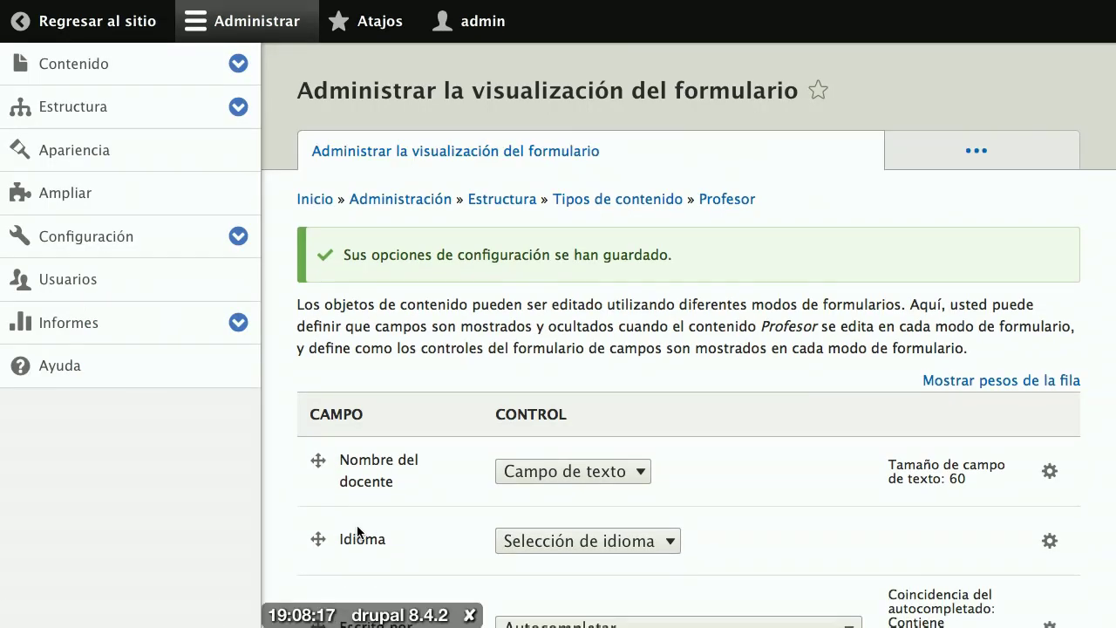
pyautogui.scroll(-1, 406, 514)
pyautogui.scroll(1, 406, 516)
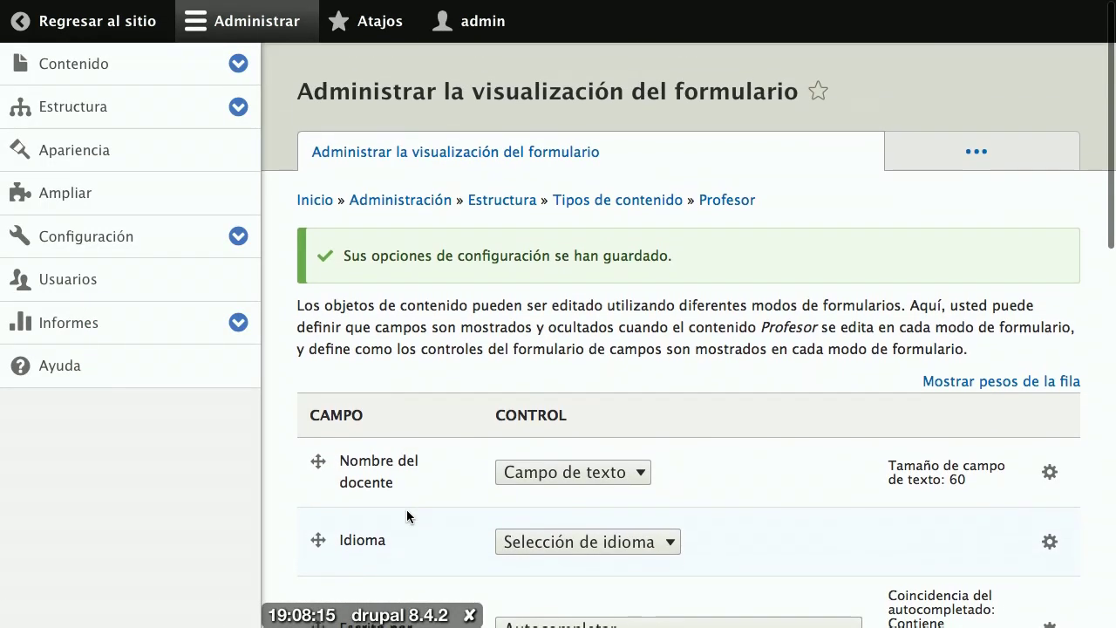
# Step: Open a new Profesor content form and check the order: photo, e-mail, office phone, Biografía last
pyautogui.click(111, 35)
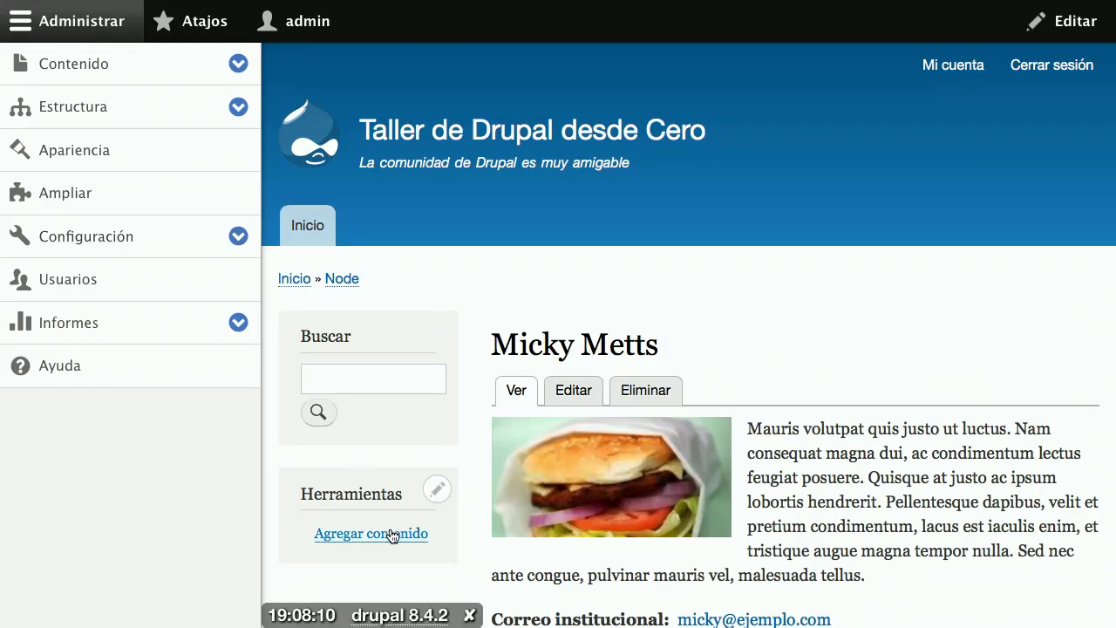
pyautogui.click(390, 534)
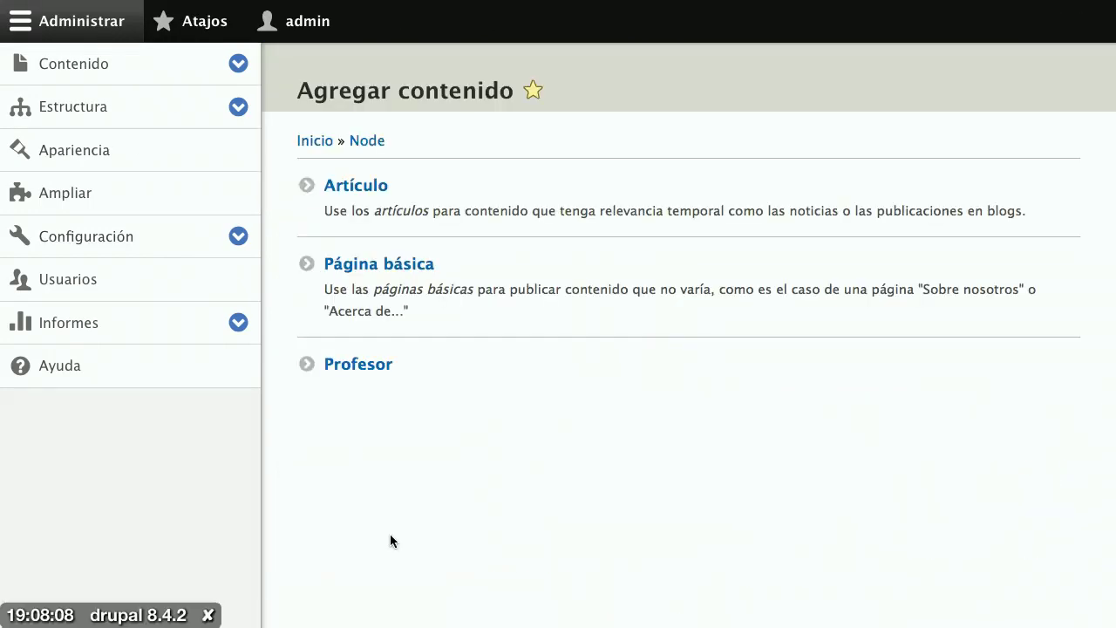
pyautogui.click(369, 369)
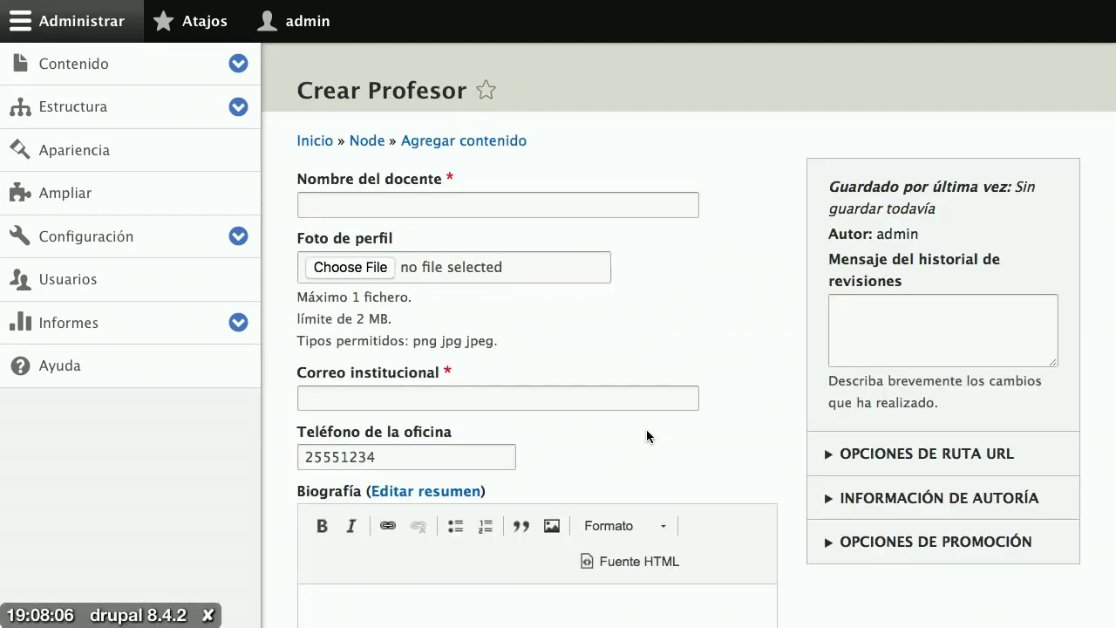
pyautogui.scroll(-2, 710, 436)
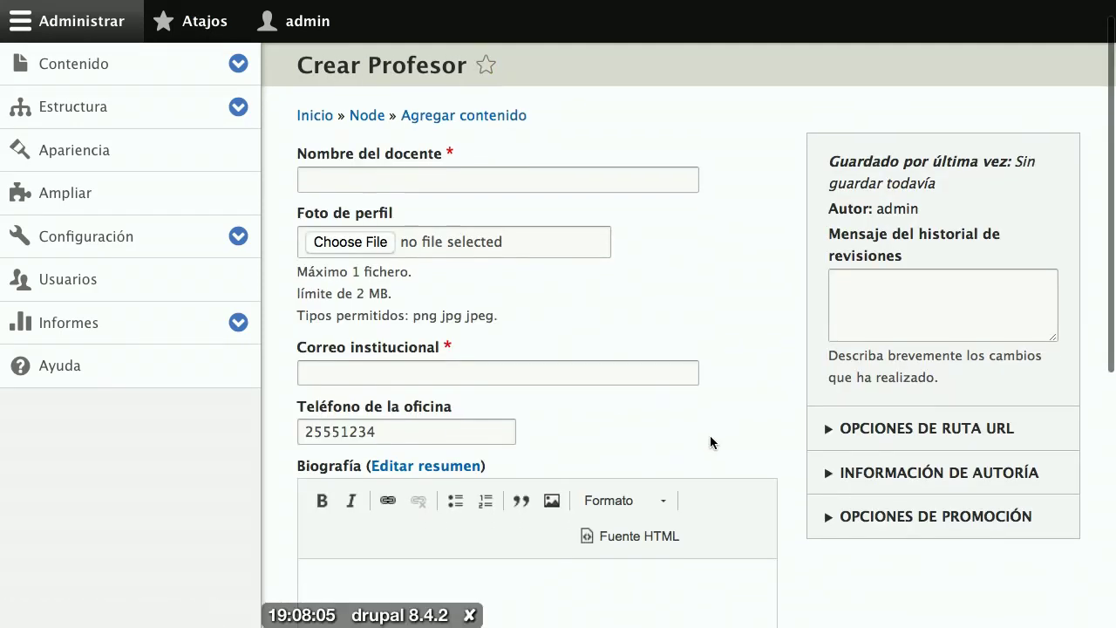
pyautogui.scroll(1, 710, 442)
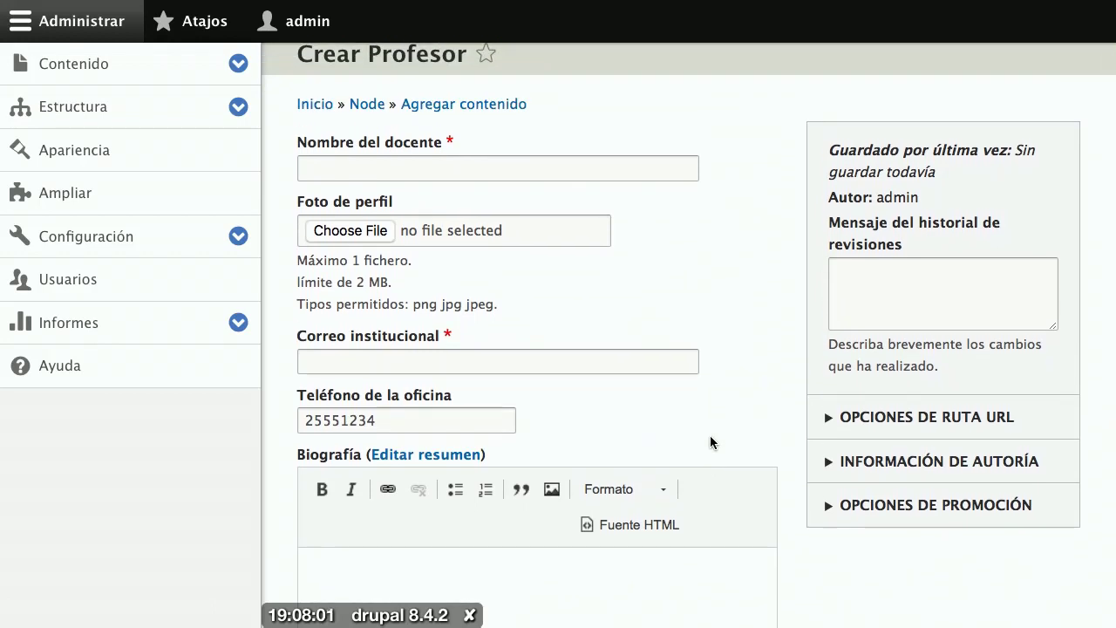
pyautogui.scroll(-2, 710, 436)
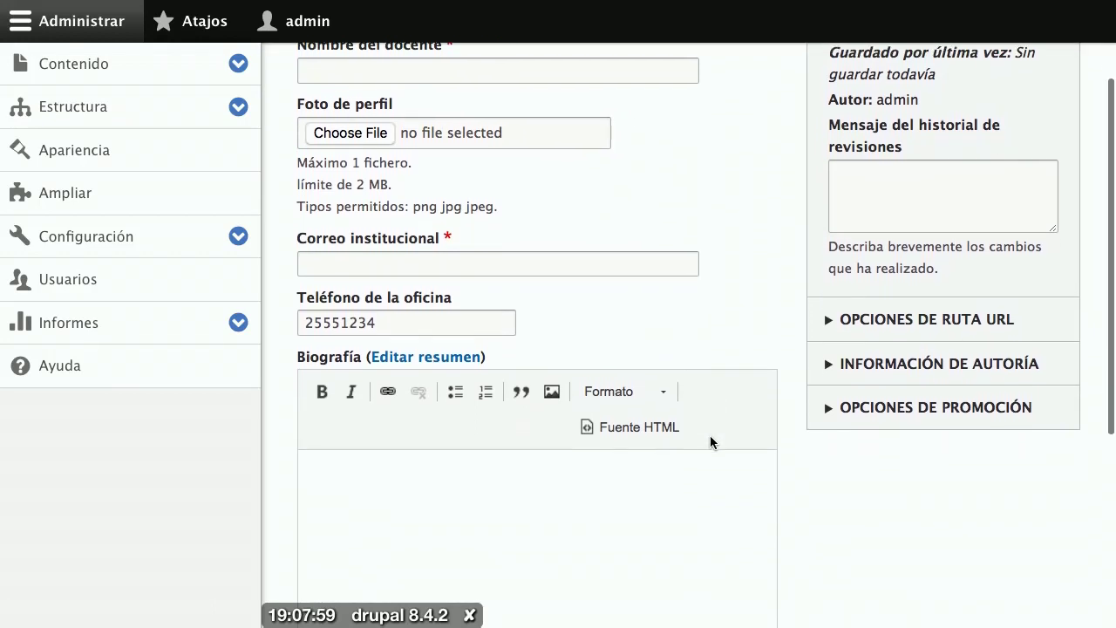
pyautogui.scroll(-1, 710, 435)
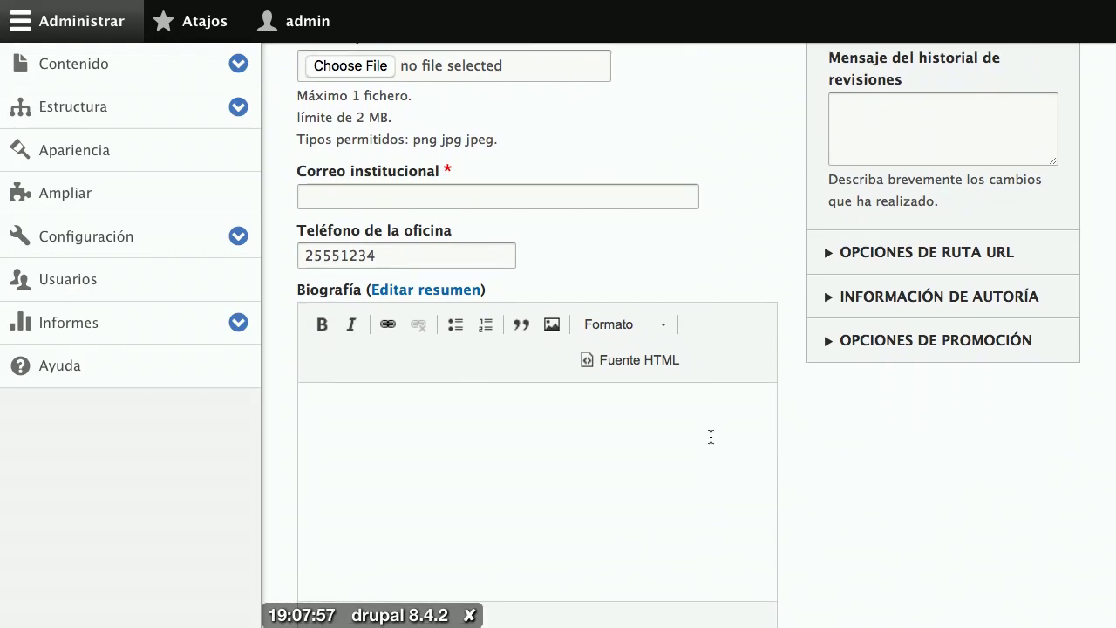
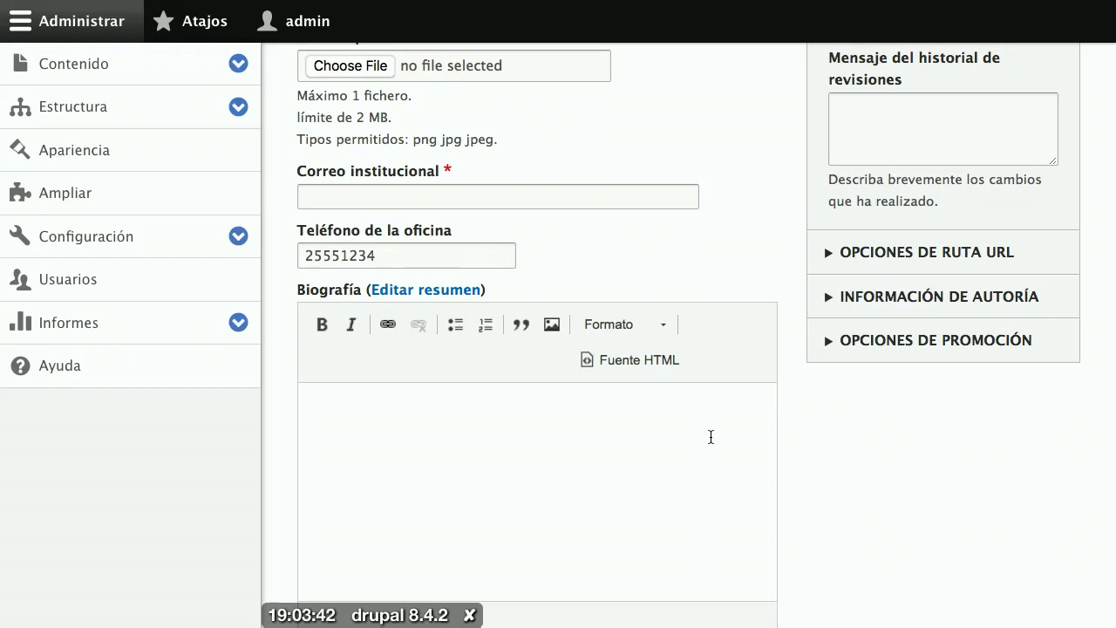
# Step: Open the Profesor content type's form display settings and scroll down to its field widgets
pyautogui.click(410, 256)
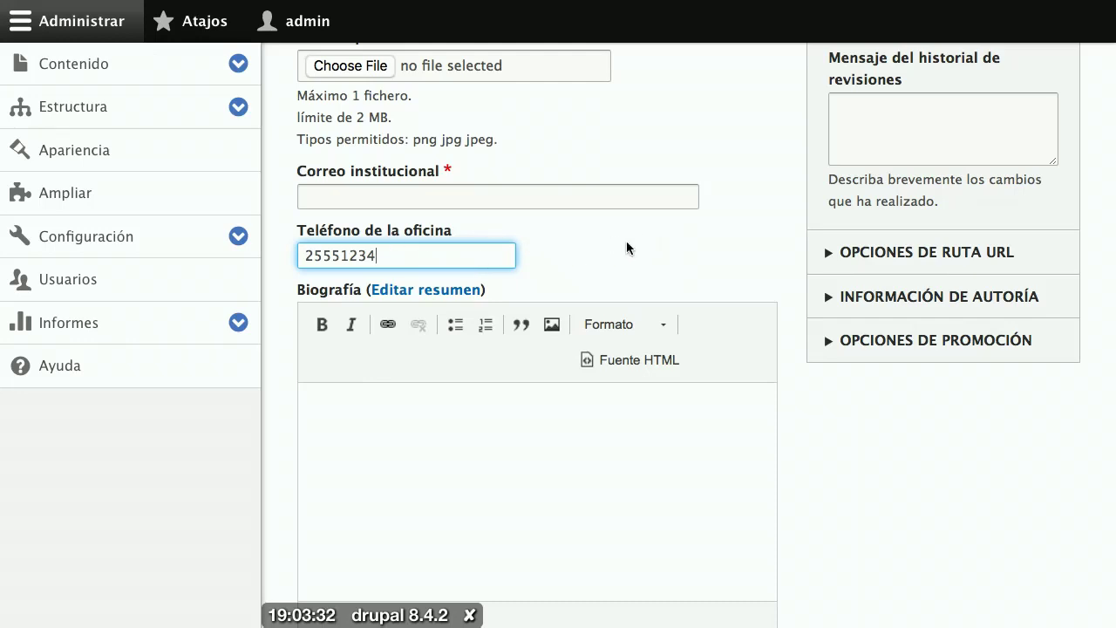
pyautogui.click(128, 111)
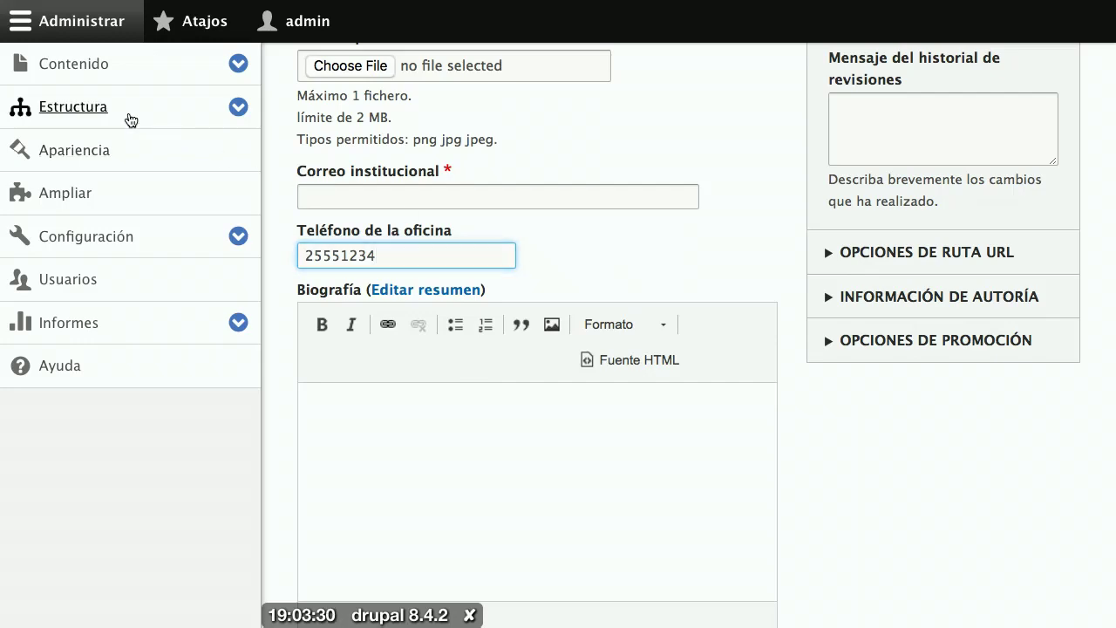
pyautogui.scroll(-3, 329, 339)
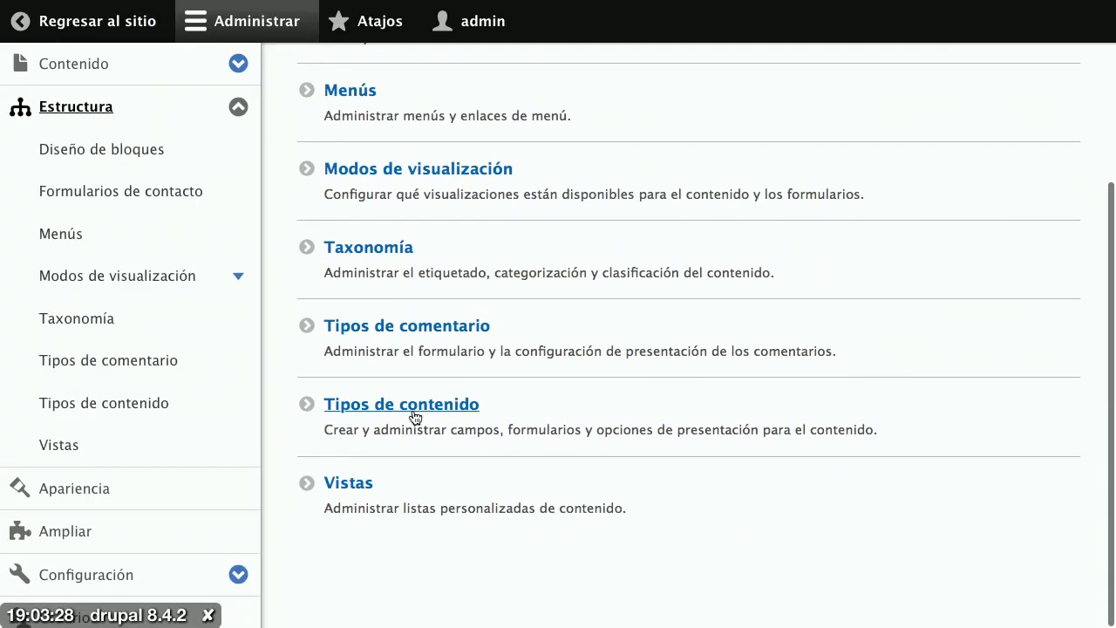
pyautogui.click(413, 413)
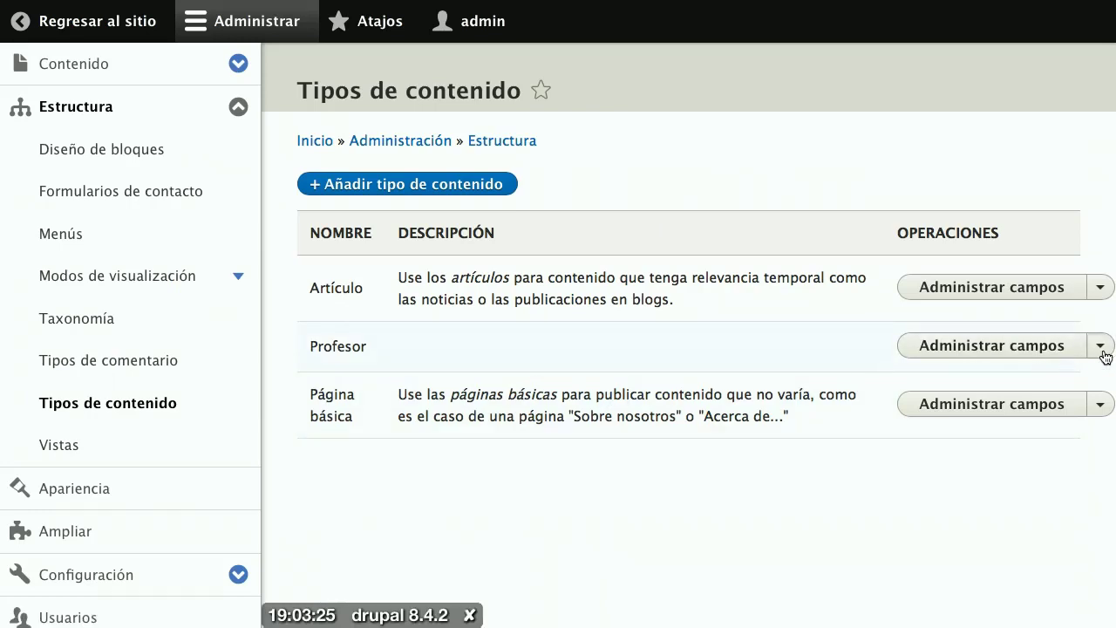
pyautogui.click(1103, 349)
pyautogui.click(1088, 375)
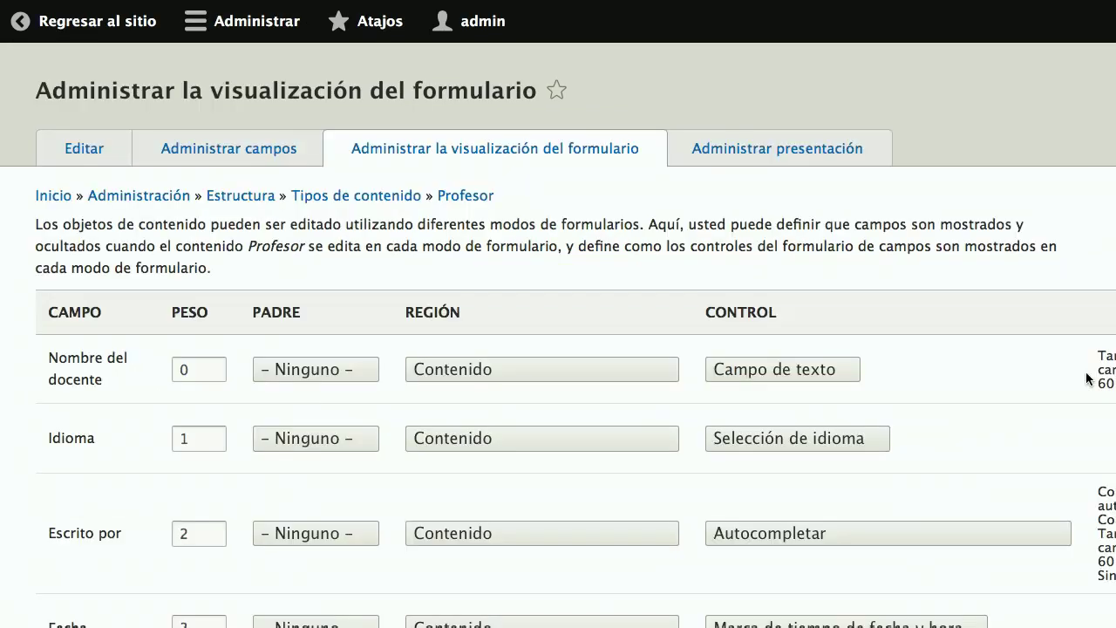
pyautogui.scroll(-2, 867, 399)
pyautogui.scroll(-8, 868, 404)
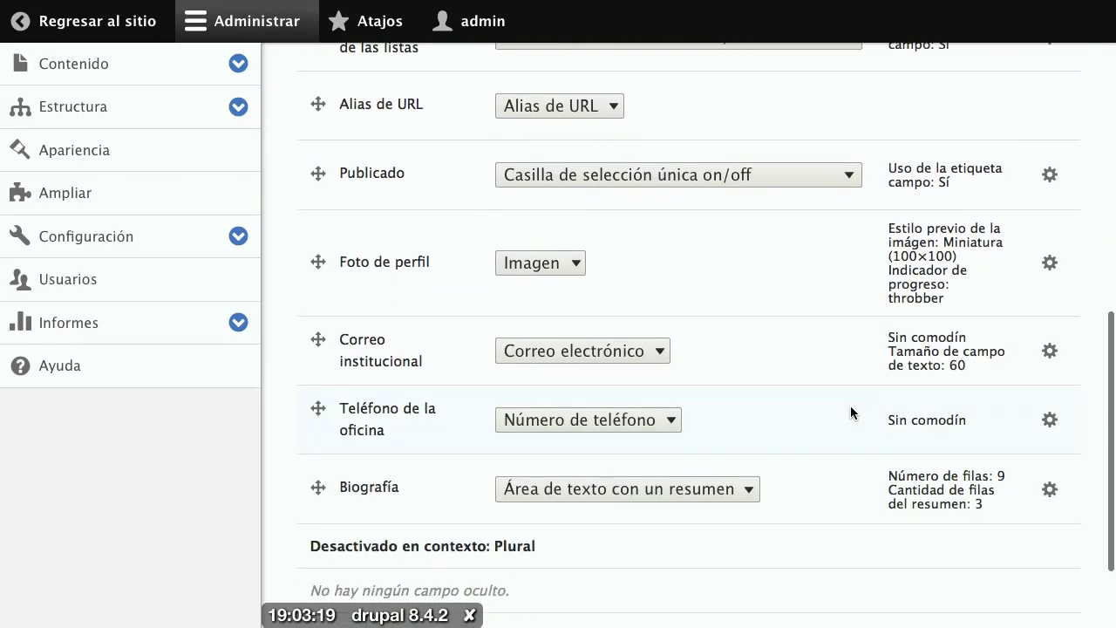
# Step: Show the widget settings for the Teléfono de la oficina field
pyautogui.click(1051, 423)
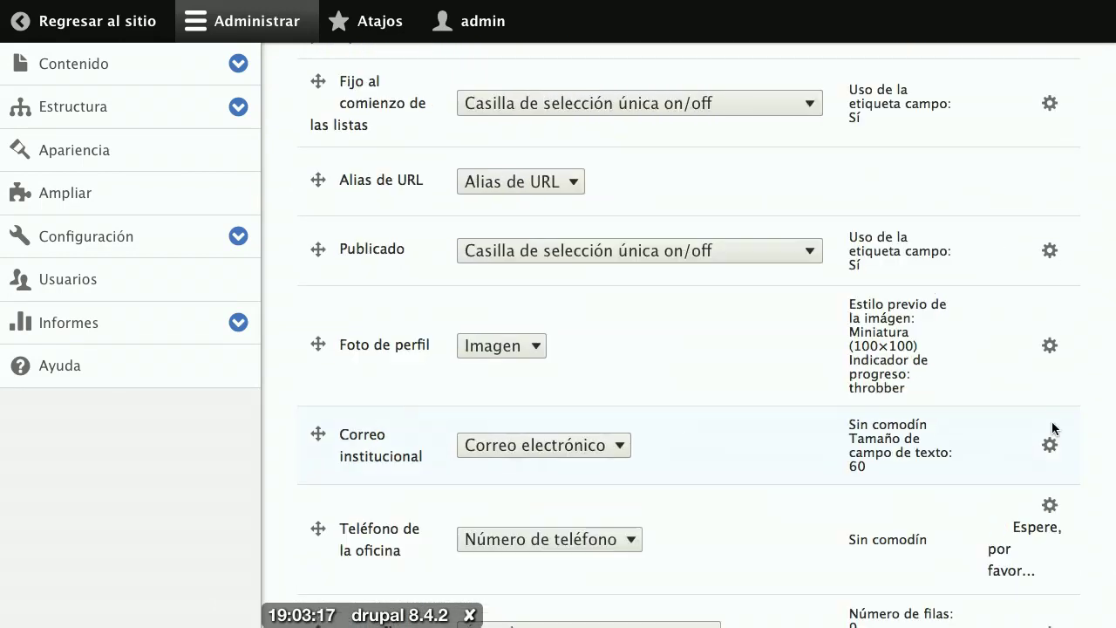
pyautogui.scroll(-3, 942, 455)
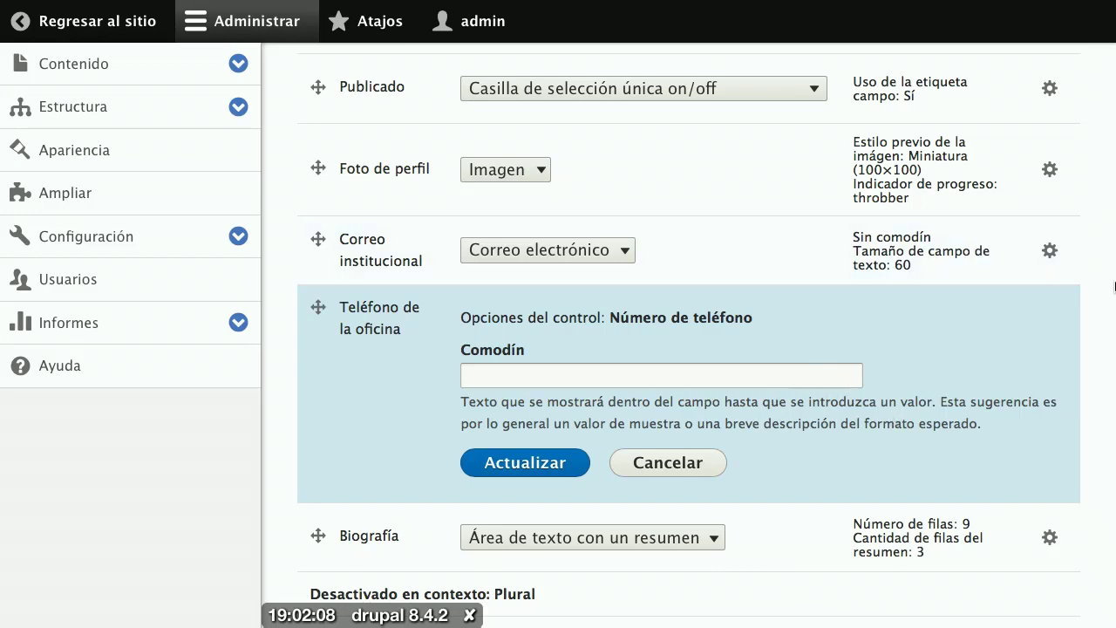
# Step: Change the Correo institucional widget's text field size from 60 to 30
pyautogui.click(1050, 253)
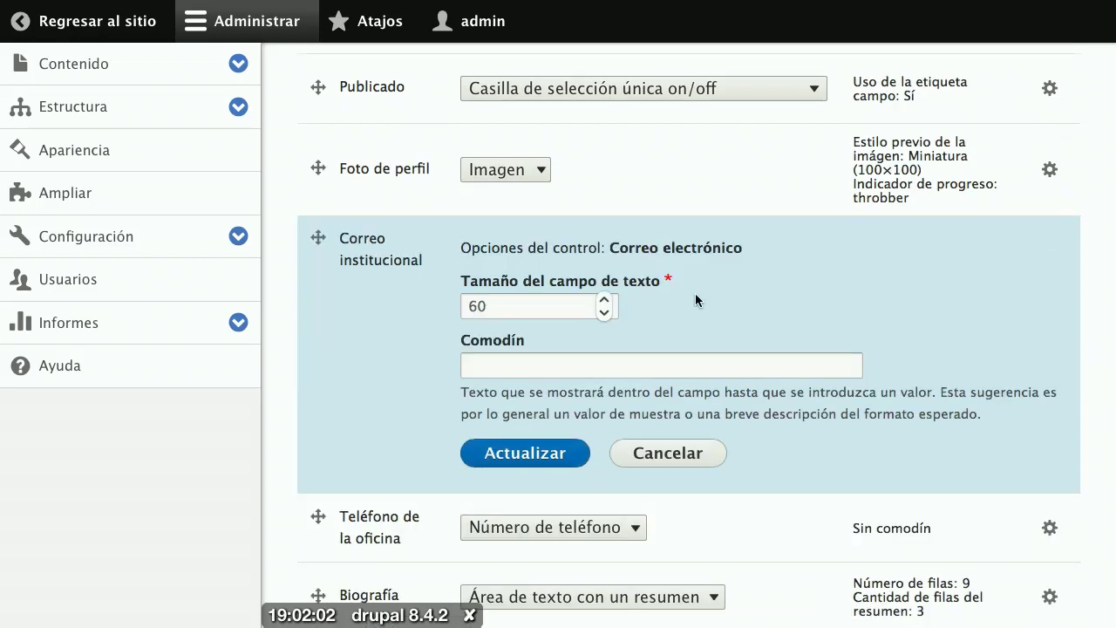
pyautogui.moveTo(513, 304); pyautogui.dragTo(455, 303)
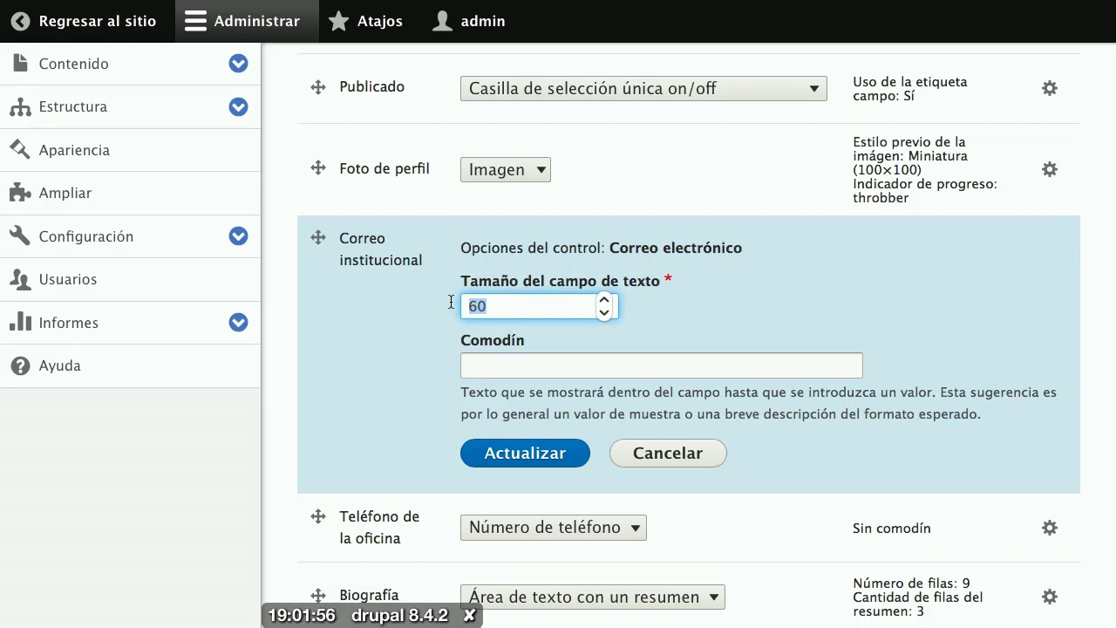
pyautogui.write('30')
# Step: Open the Nombre del docente widget settings and focus its size-60 text field box
pyautogui.scroll(10, 689, 349)
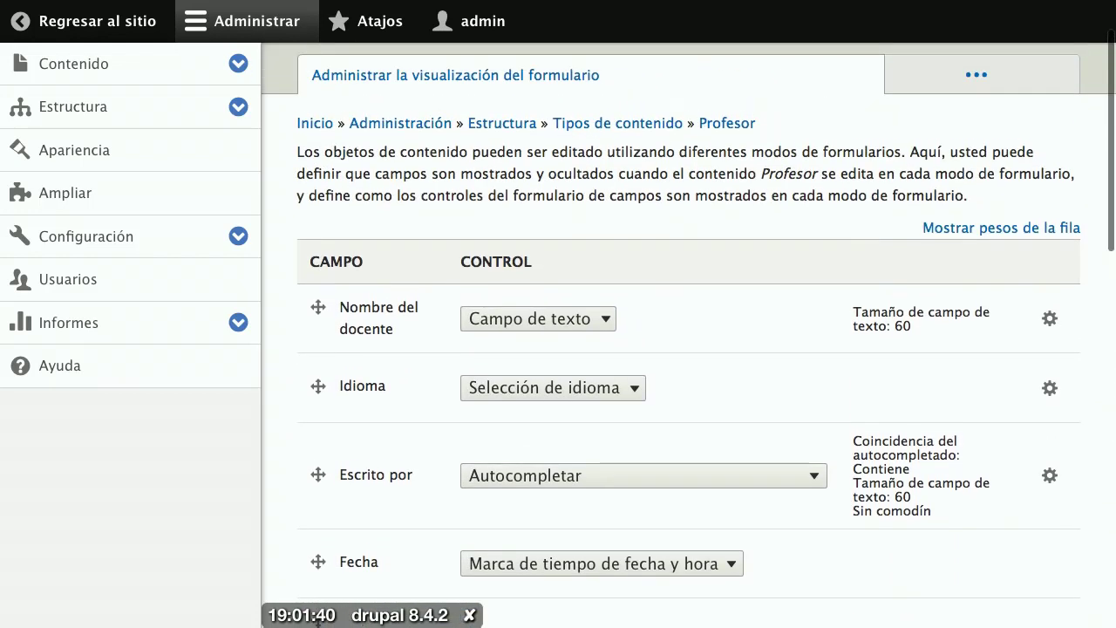
pyautogui.click(1048, 318)
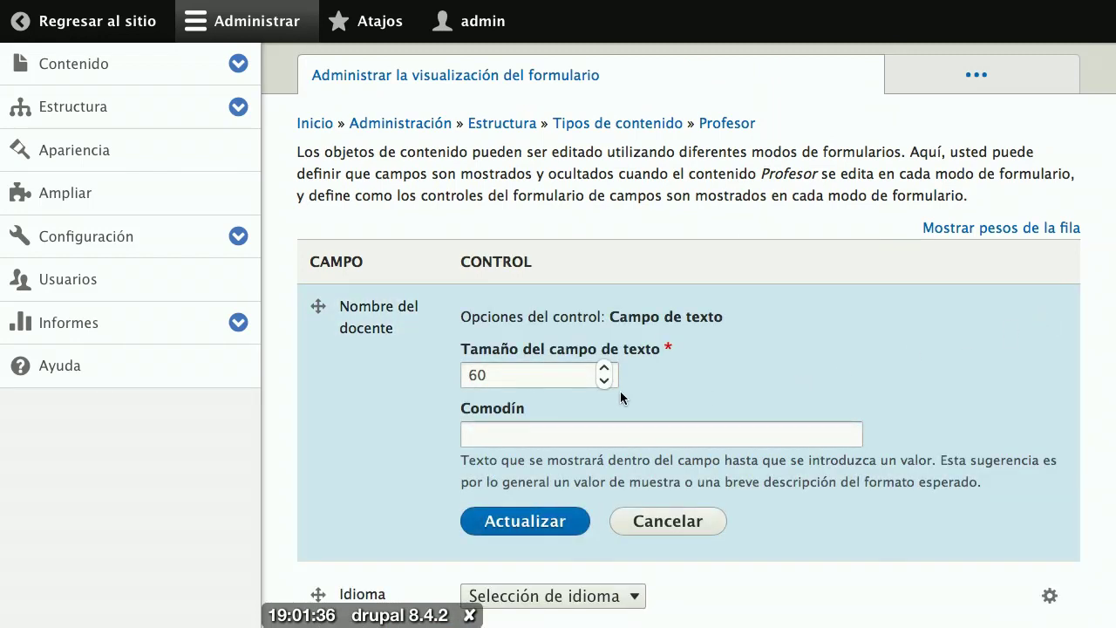
pyautogui.click(519, 380)
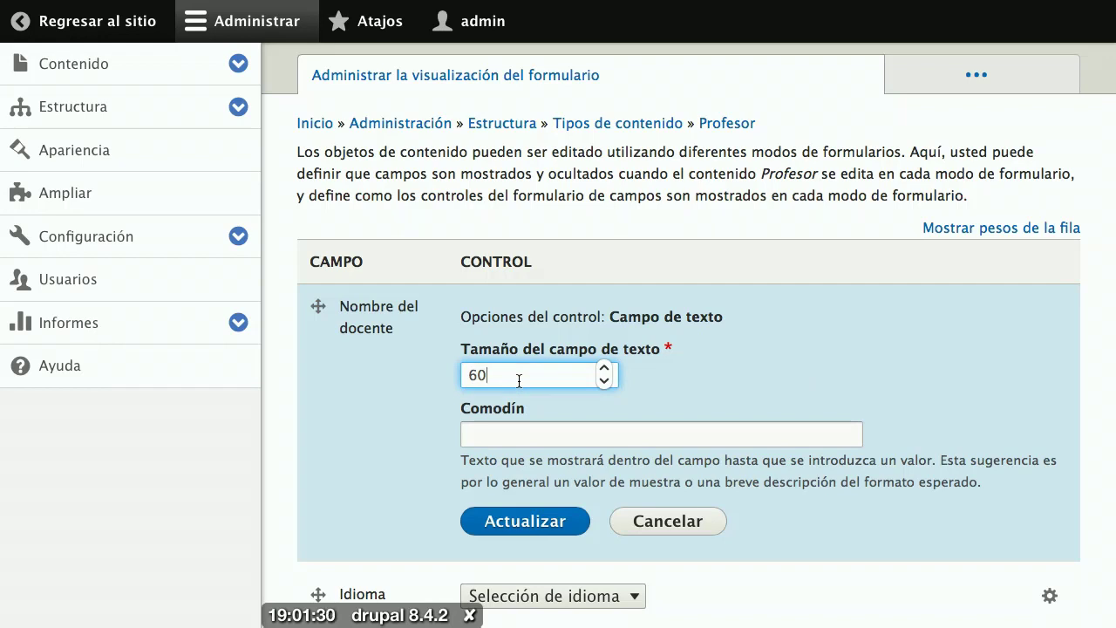
pyautogui.scroll(2, 519, 382)
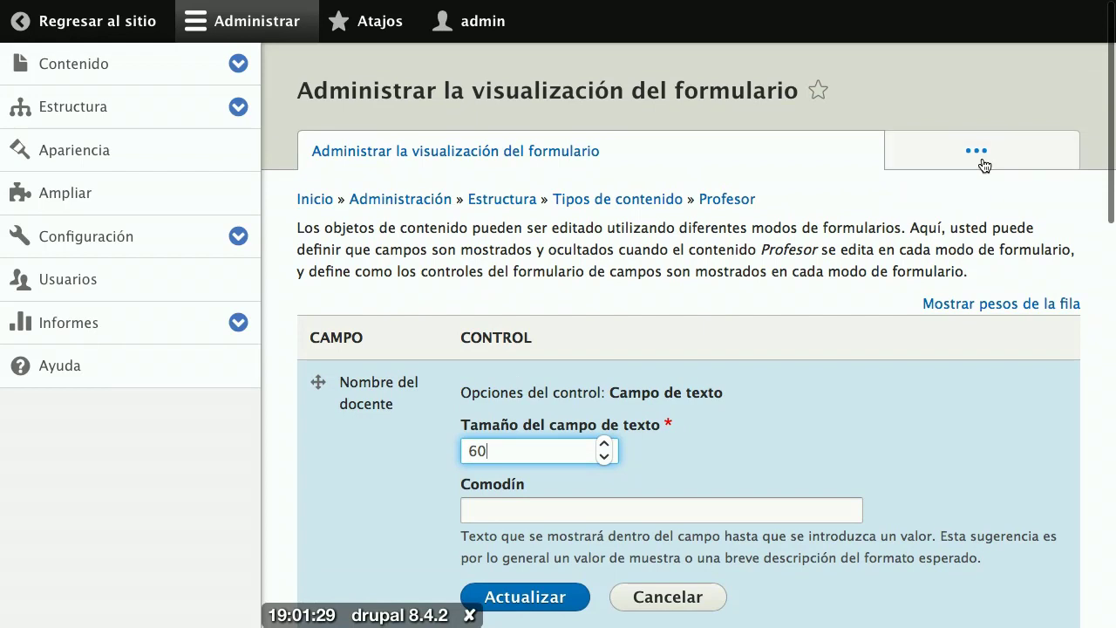
# Step: Go via the Profesor Editar page to Administrar campos, listing Biografía, Correo, Foto and Teléfono
pyautogui.click(980, 162)
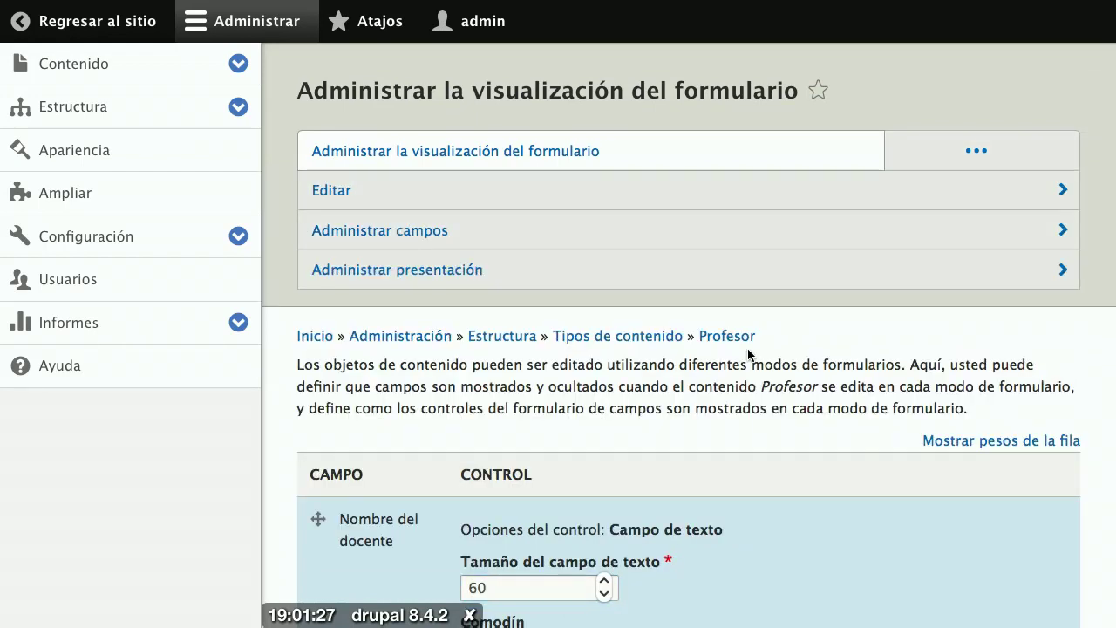
pyautogui.click(561, 190)
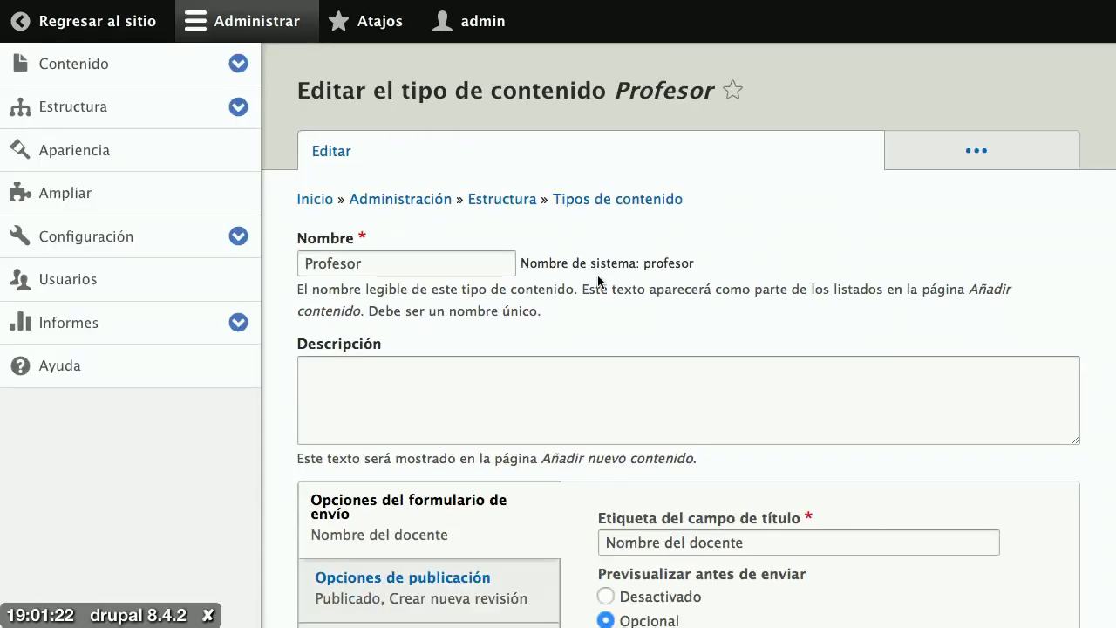
pyautogui.click(951, 155)
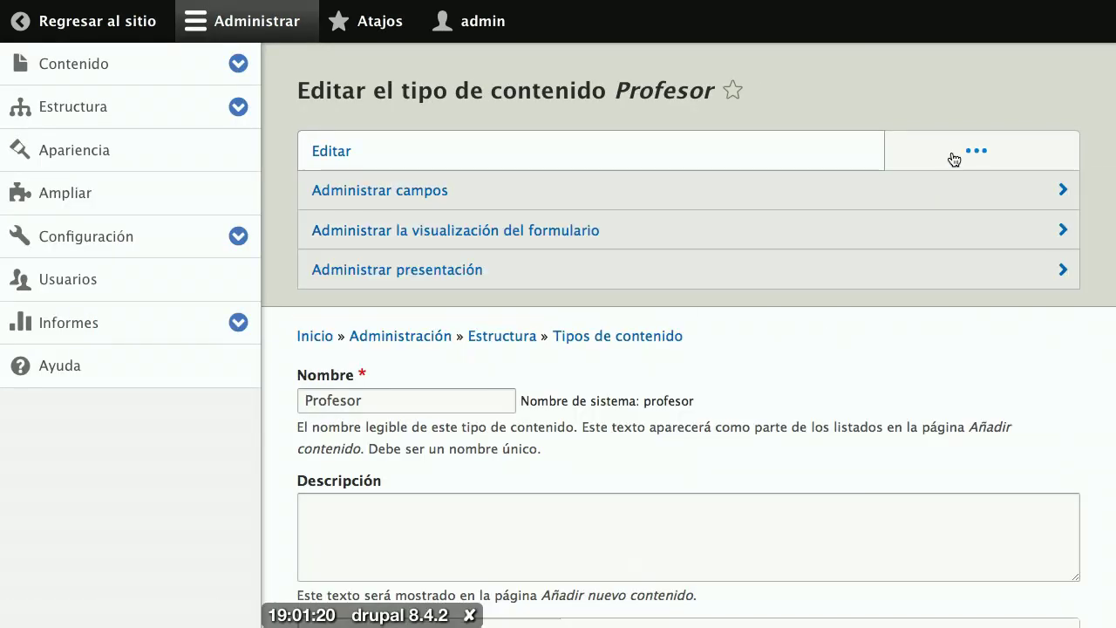
pyautogui.click(765, 197)
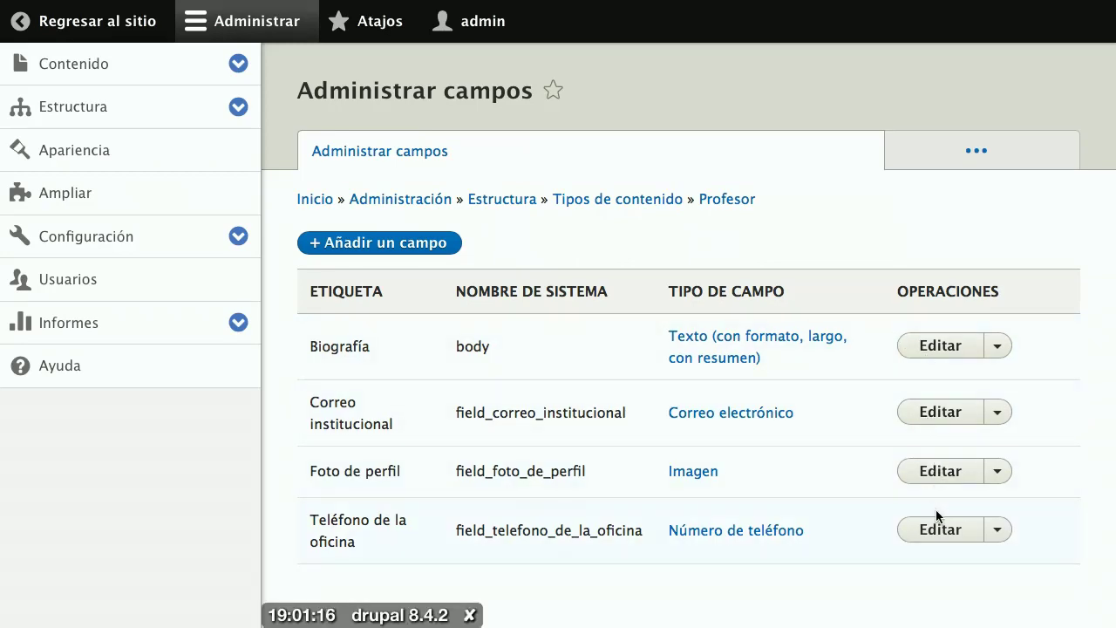
# Step: Look over the Correo institucional field settings, then go back to the front-end Profesor page
pyautogui.click(946, 417)
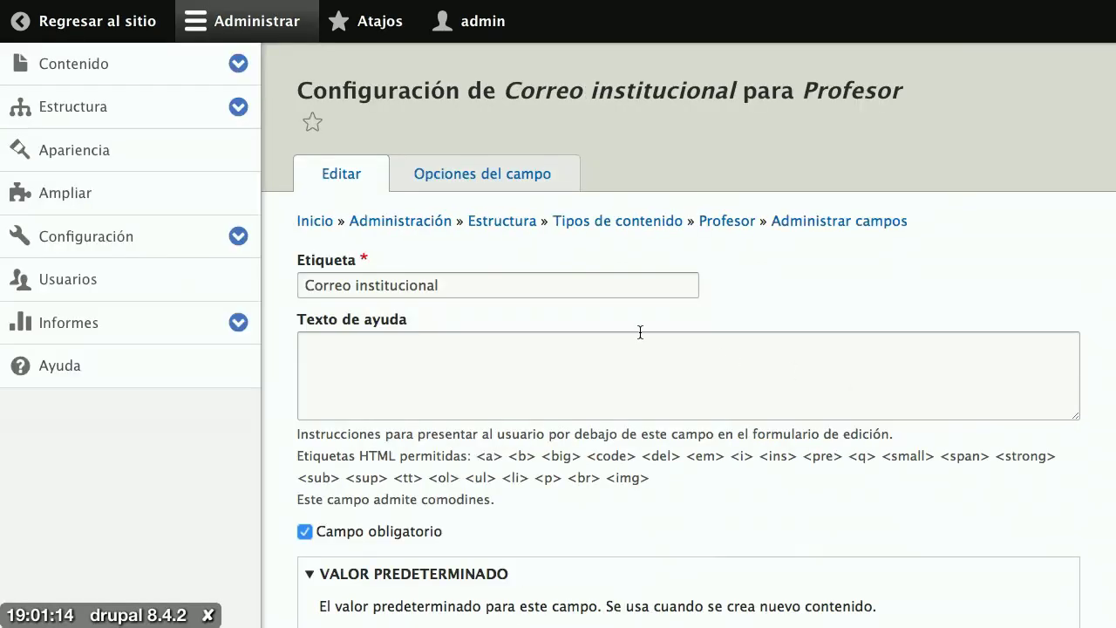
pyautogui.scroll(-5, 641, 332)
pyautogui.scroll(2, 641, 332)
pyautogui.scroll(2, 641, 332)
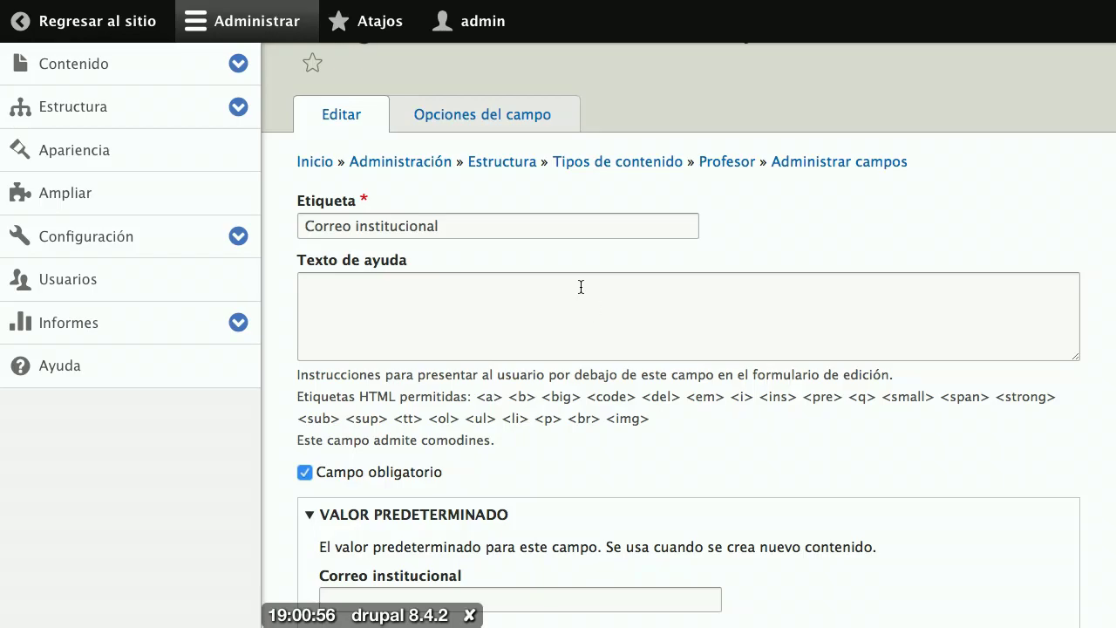
pyautogui.click(155, 33)
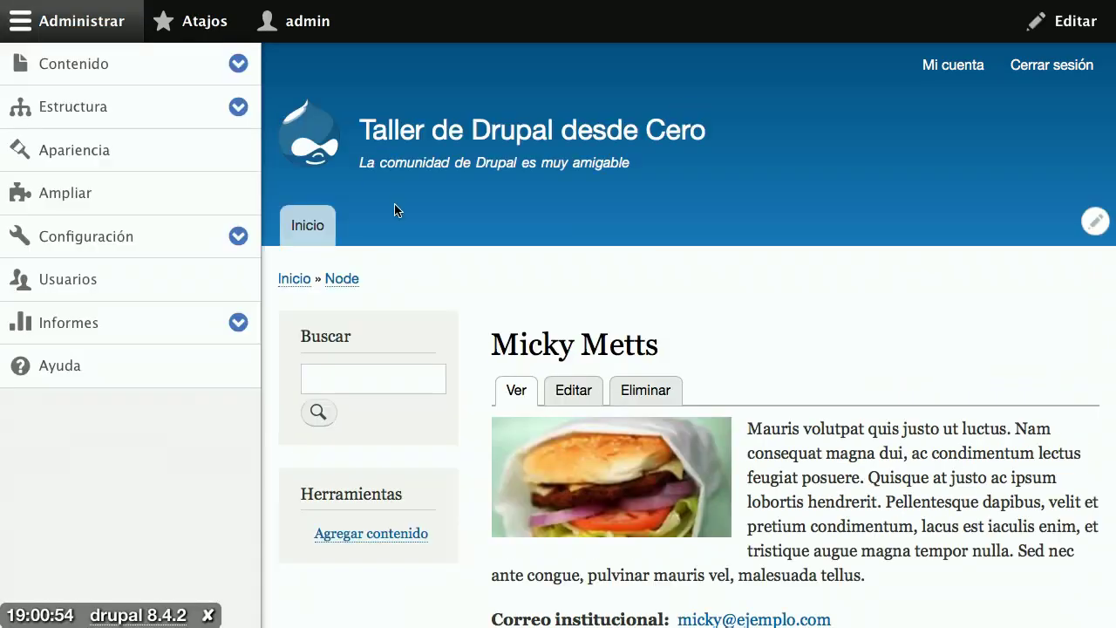
# Step: Start a new Profesor with the teacher's full name, and select a Lorem Ipsum passage to copy
pyautogui.click(377, 532)
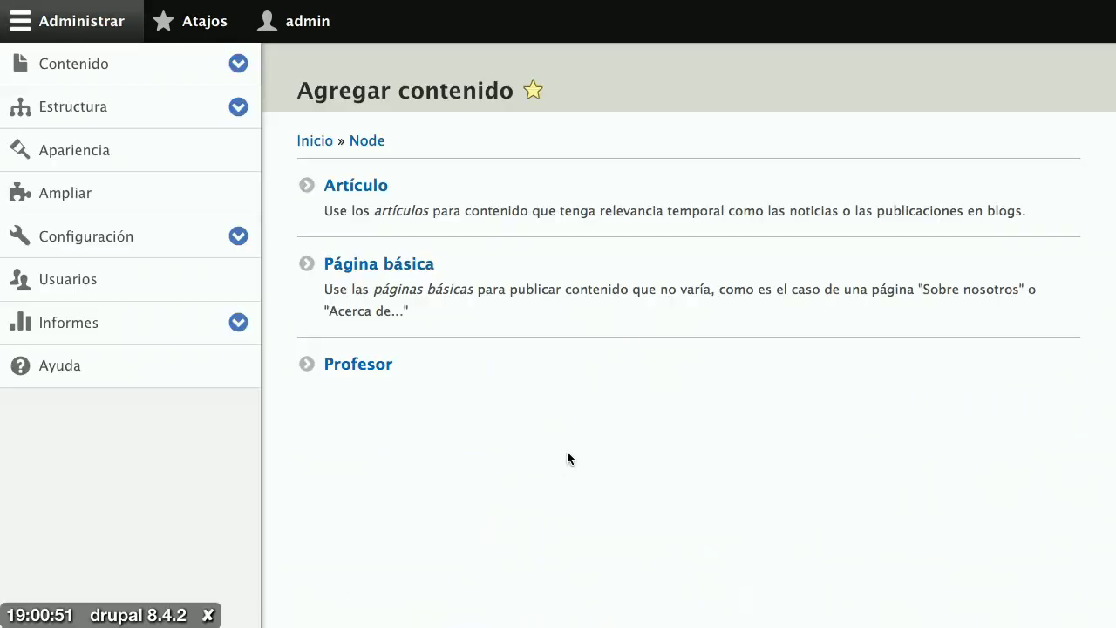
pyautogui.click(385, 366)
pyautogui.click(396, 213)
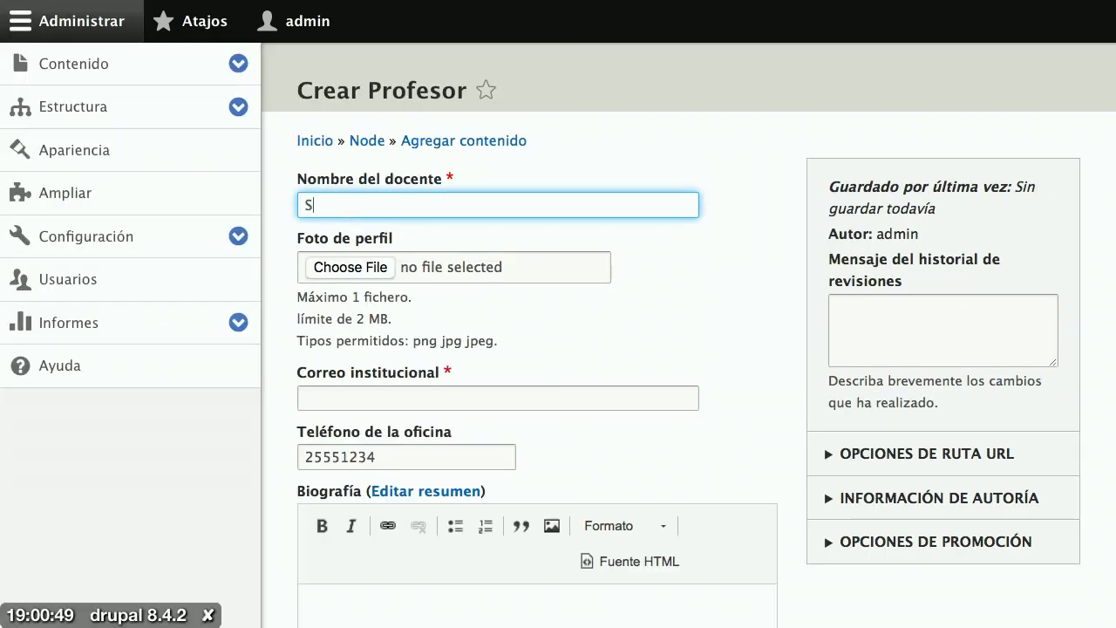
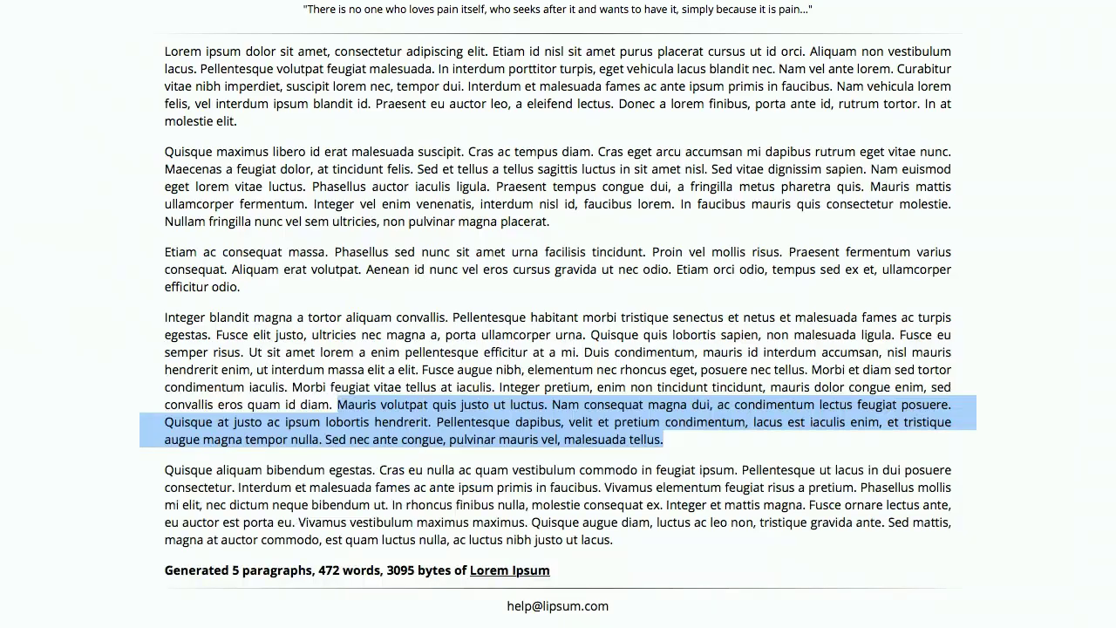
pyautogui.click(317, 335)
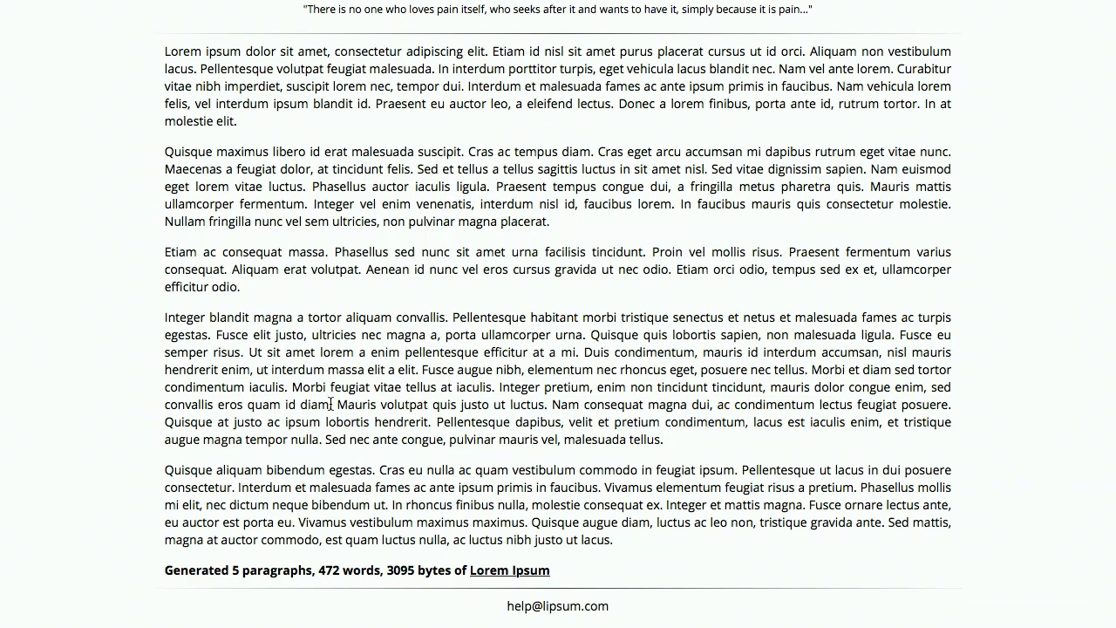
pyautogui.moveTo(331, 403); pyautogui.dragTo(250, 357)
pyautogui.hotkey('ctrl', 'c')
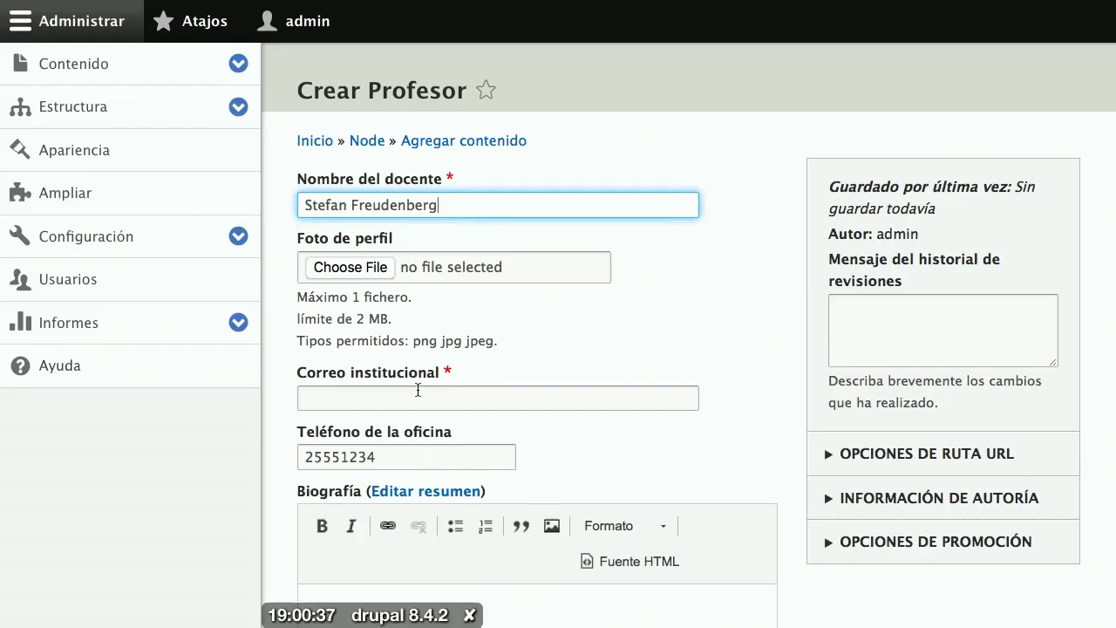
# Step: Paste the Lorem Ipsum passage as the biography and change the office phone's last four digits
pyautogui.scroll(-5, 419, 391)
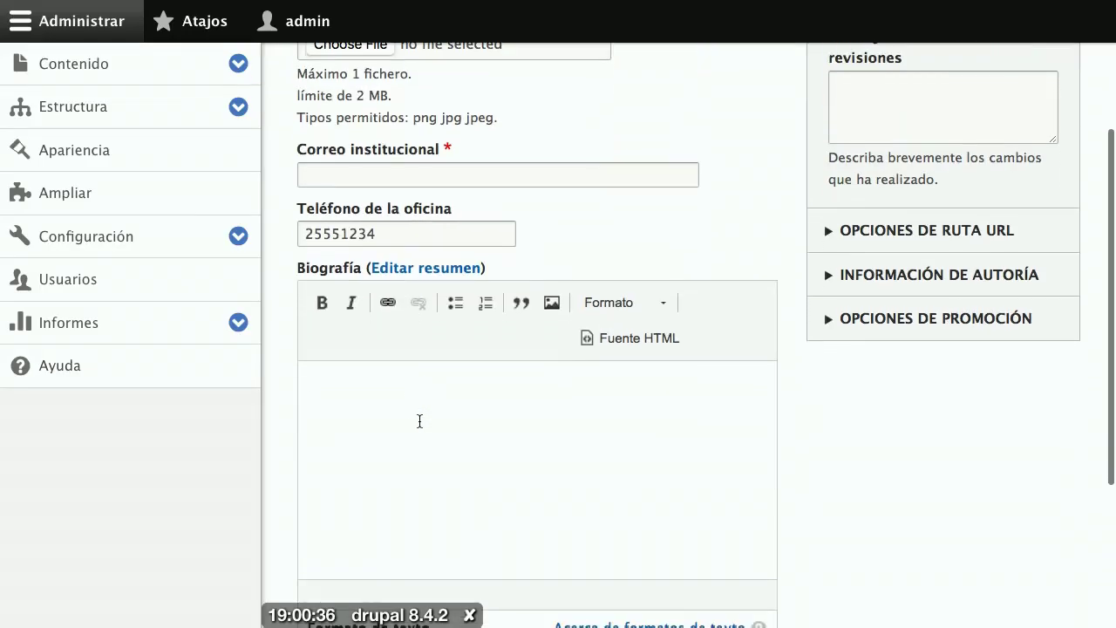
pyautogui.click(420, 421)
pyautogui.hotkey('ctrl', 'v')
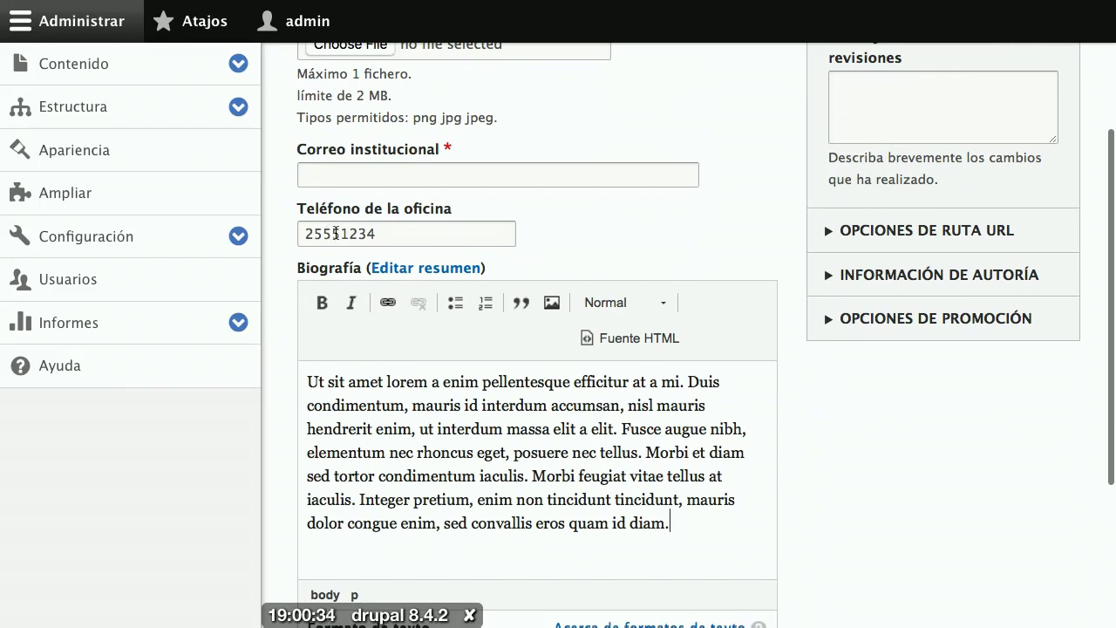
pyautogui.moveTo(337, 234); pyautogui.dragTo(384, 234)
pyautogui.write('000')
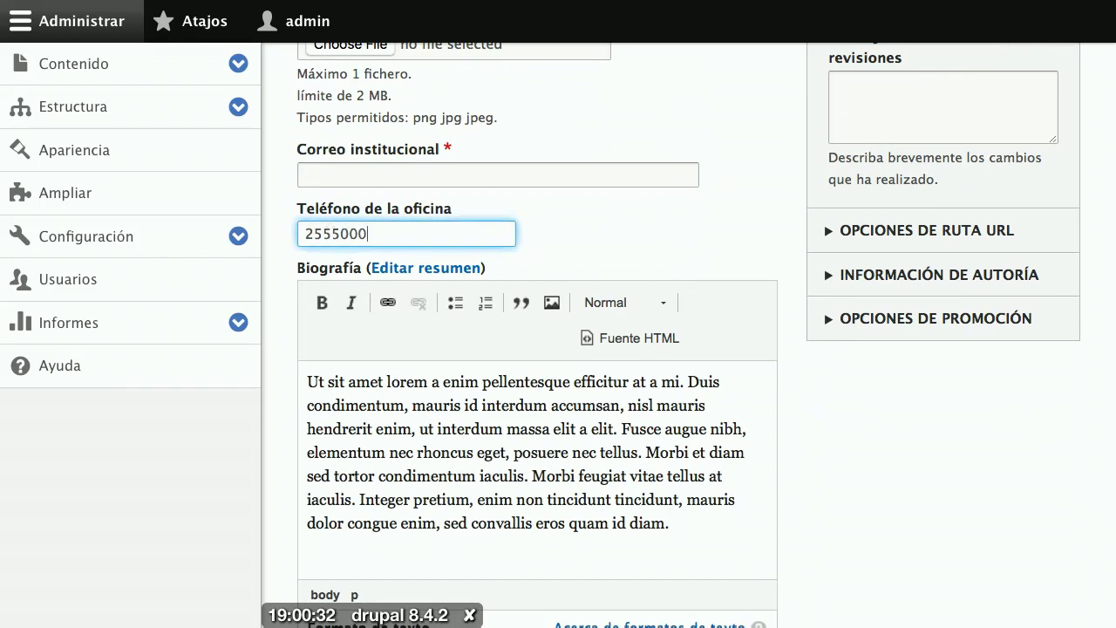
pyautogui.write('0')
# Step: Enter the teacher's ejemplo.com institutional e-mail and begin choosing a profile photo
pyautogui.click(361, 168)
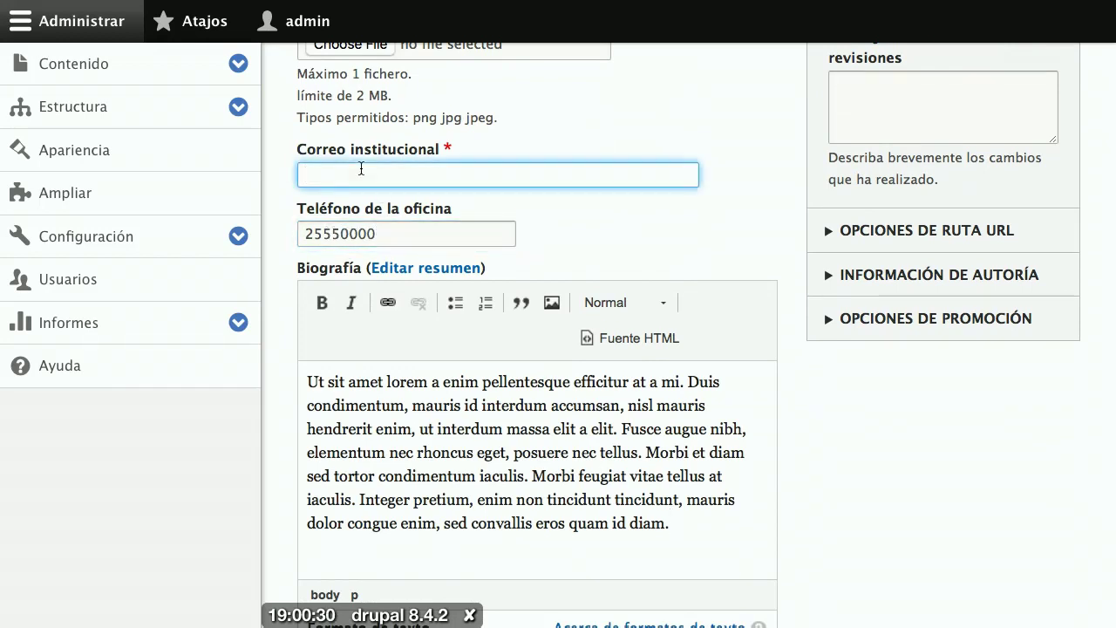
pyautogui.write('stefan@')
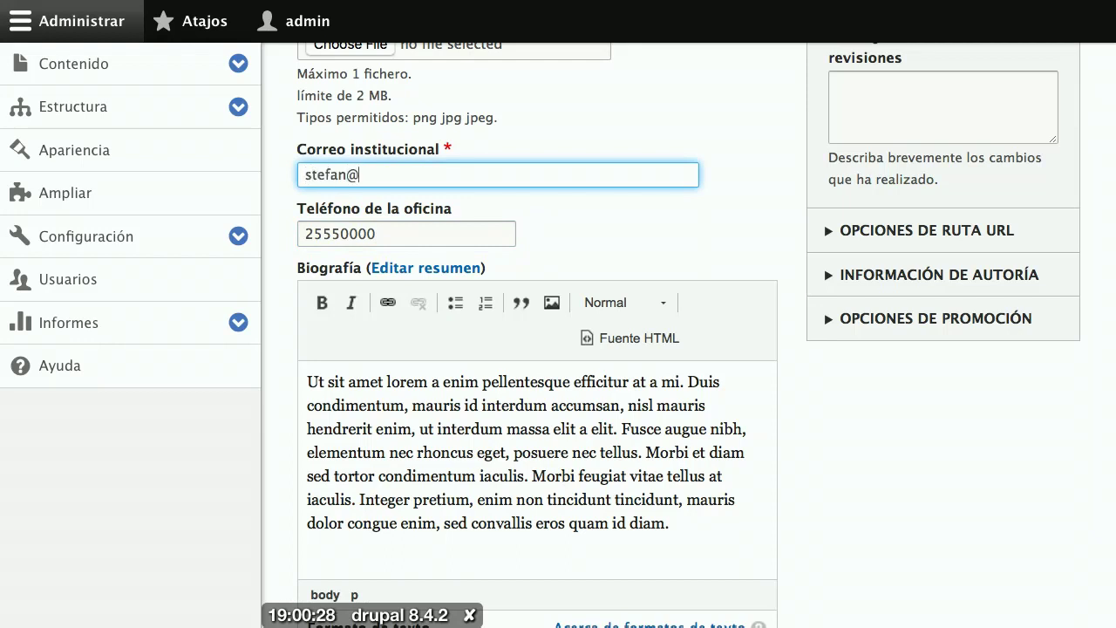
pyautogui.write('ejemplo.com')
pyautogui.scroll(2, 262, 62)
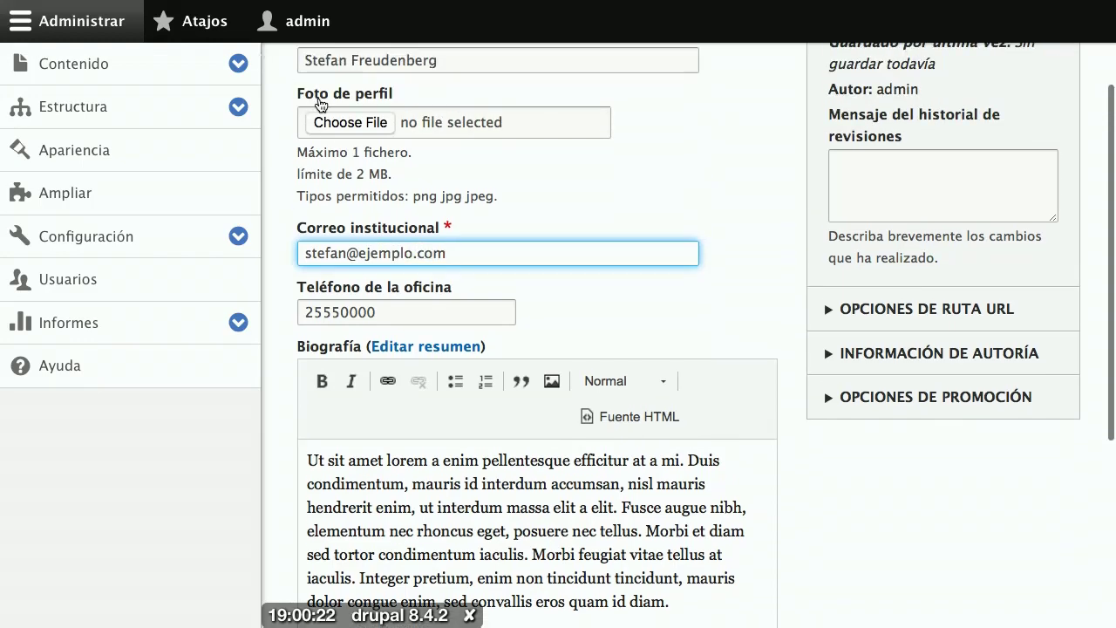
pyautogui.click(353, 122)
# Step: Attach 200.jpg as the photo, give it 'Foto de' alt text with the teacher's name, and save
pyautogui.doubleClick(462, 114)
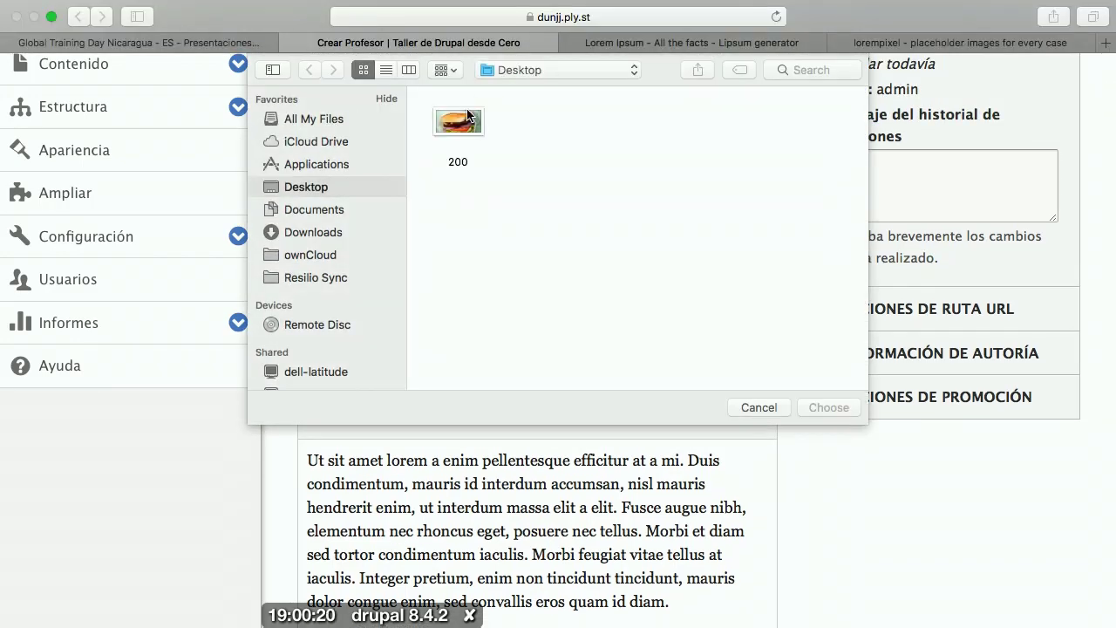
pyautogui.scroll(-2, 499, 297)
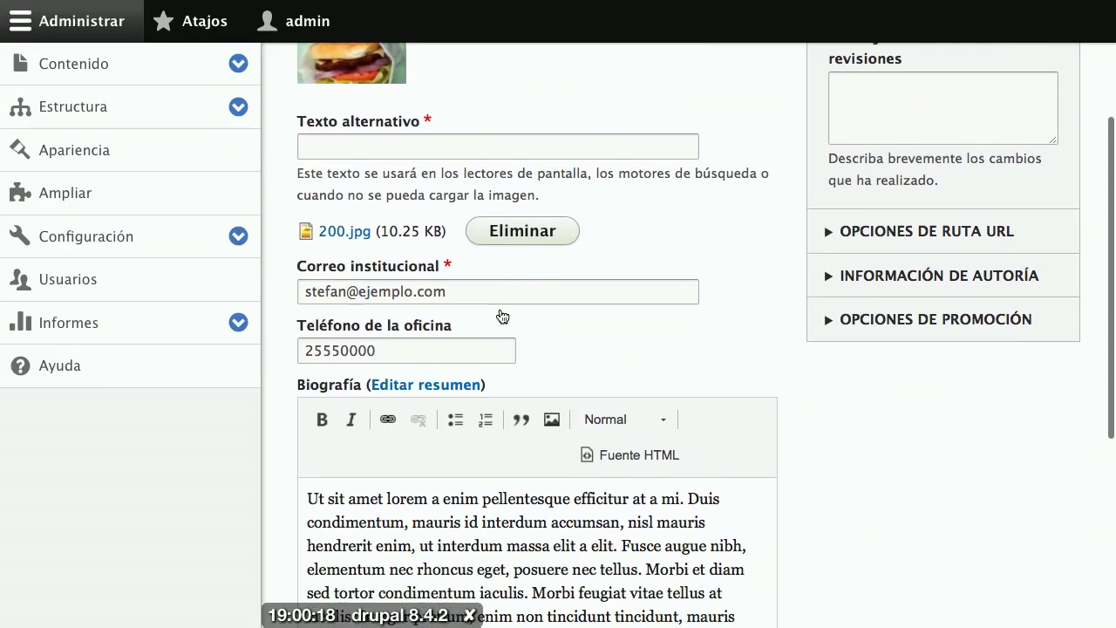
pyautogui.click(371, 137)
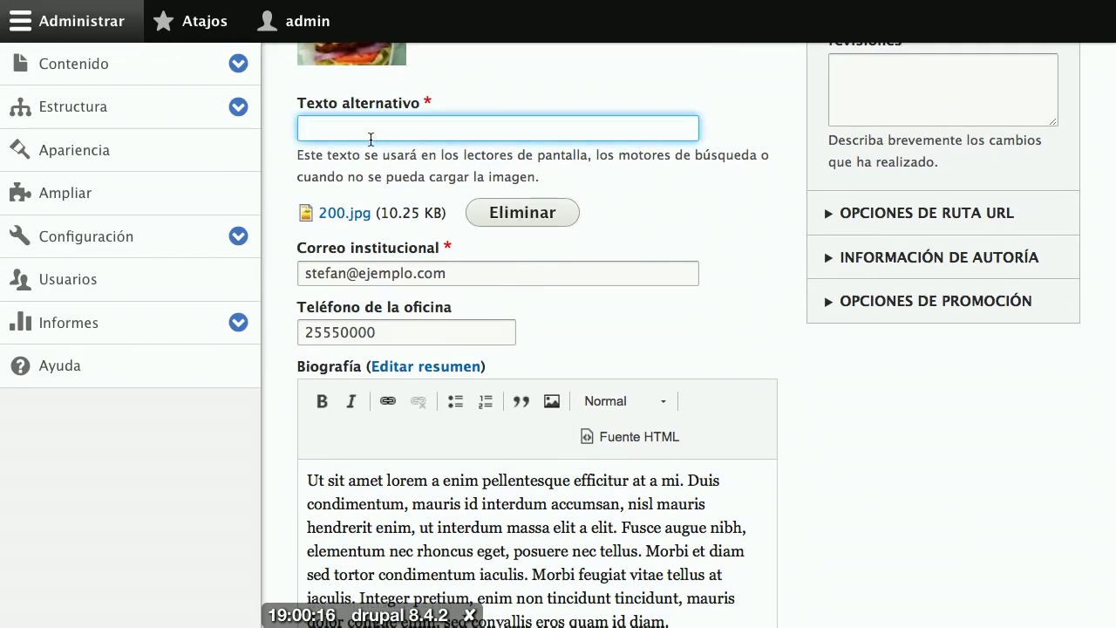
pyautogui.write('Foto de Stefa')
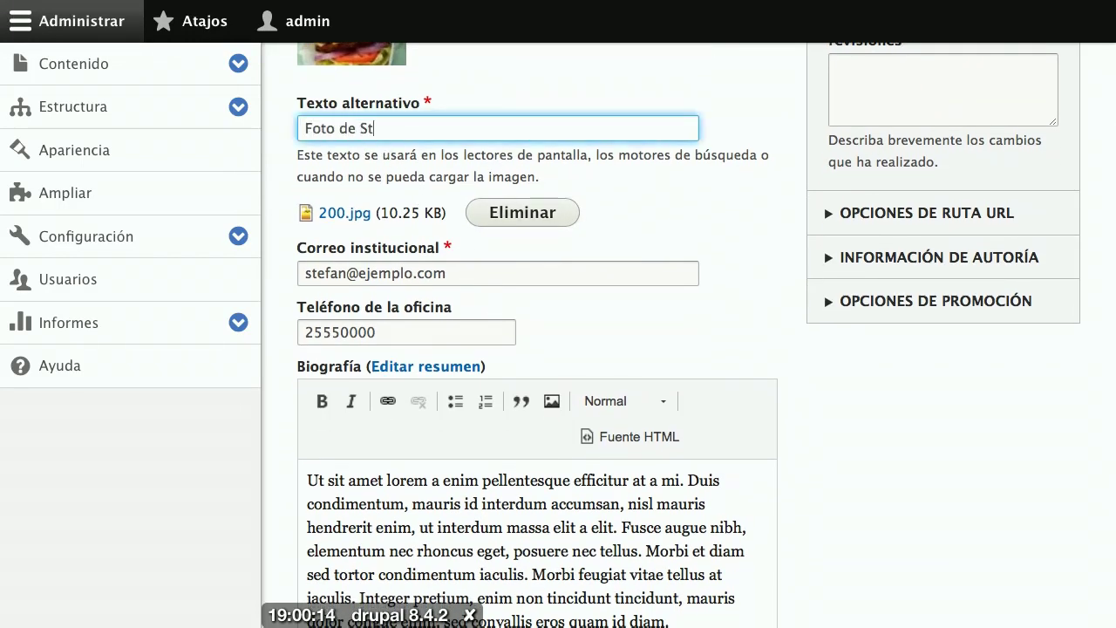
pyautogui.press('BackSpace')
pyautogui.write('fan')
pyautogui.scroll(-5, 435, 206)
pyautogui.click(361, 520)
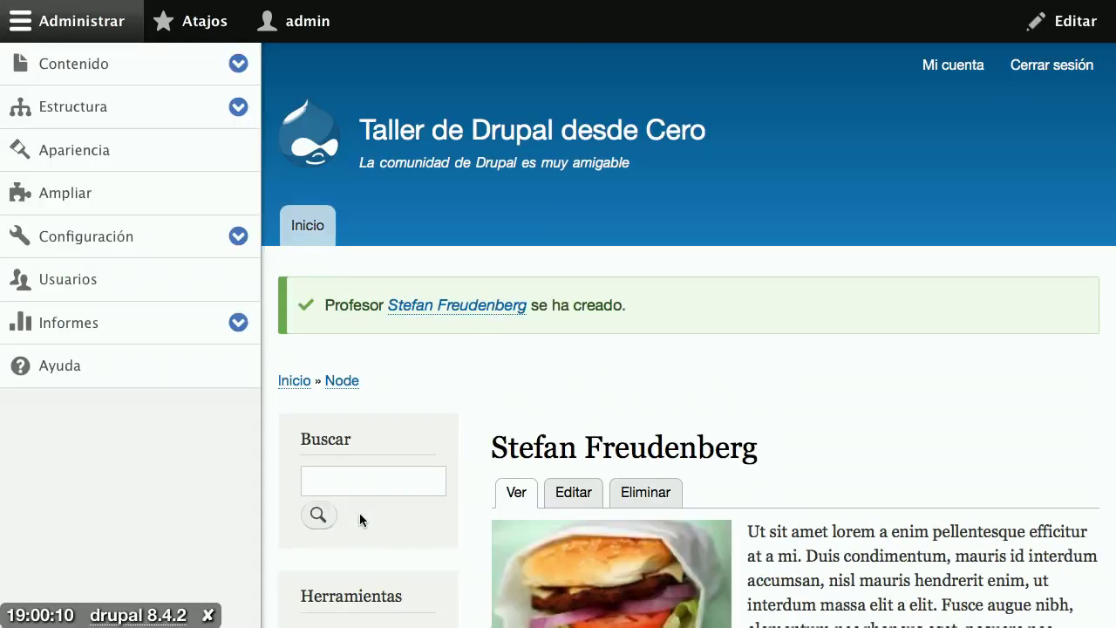
pyautogui.scroll(-2, 383, 506)
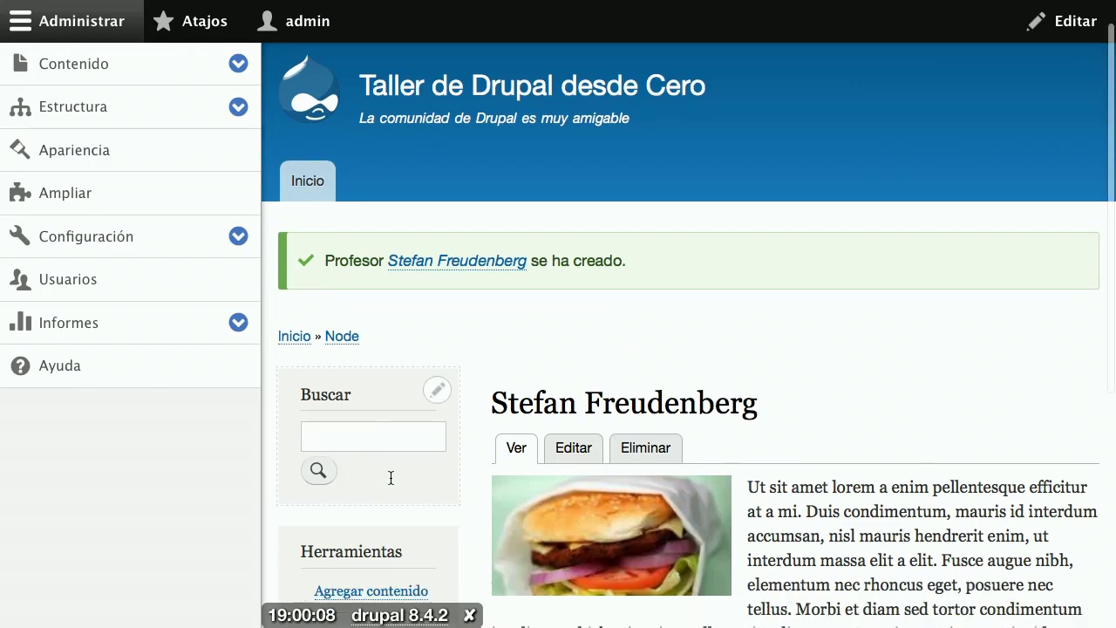
pyautogui.click(383, 523)
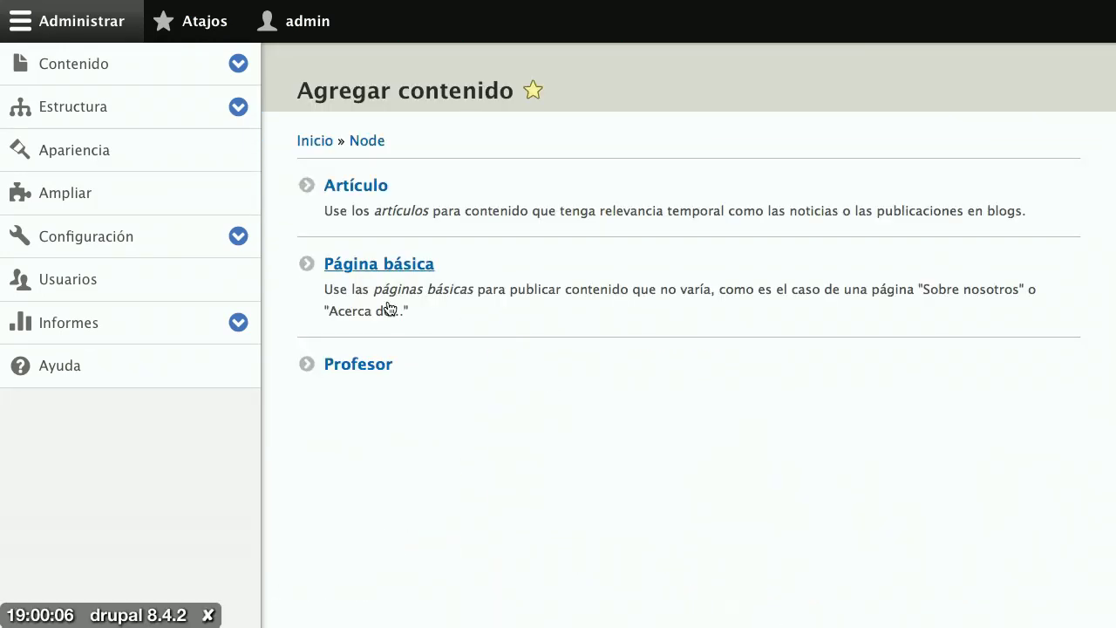
# Step: Start another Profesor with the second teacher's name, photo 200.jpg and its alternative text
pyautogui.click(389, 363)
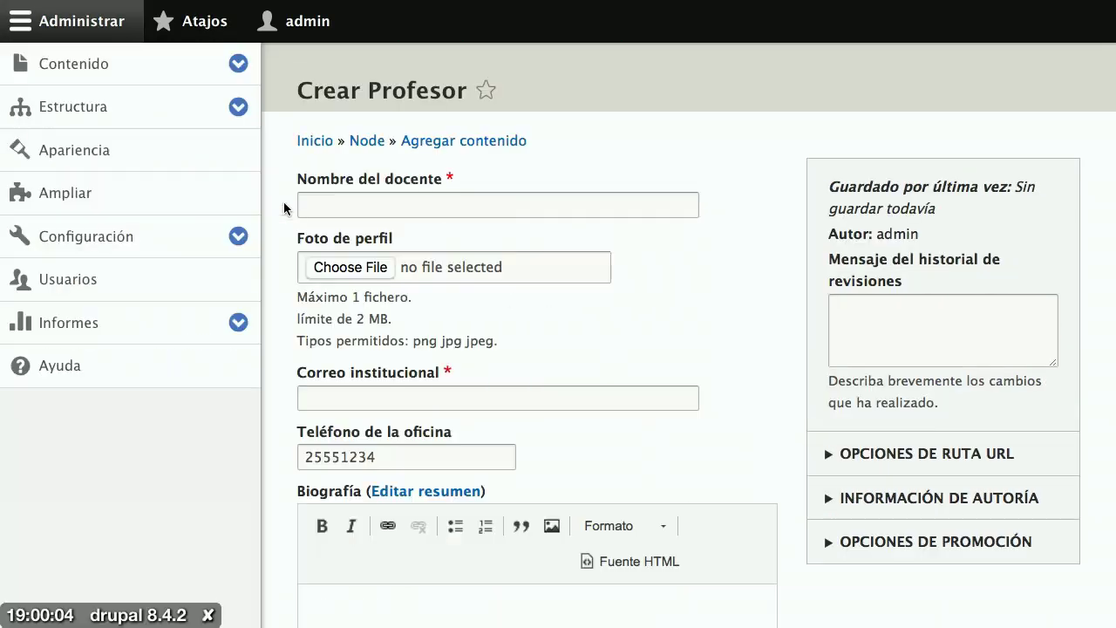
pyautogui.click(330, 204)
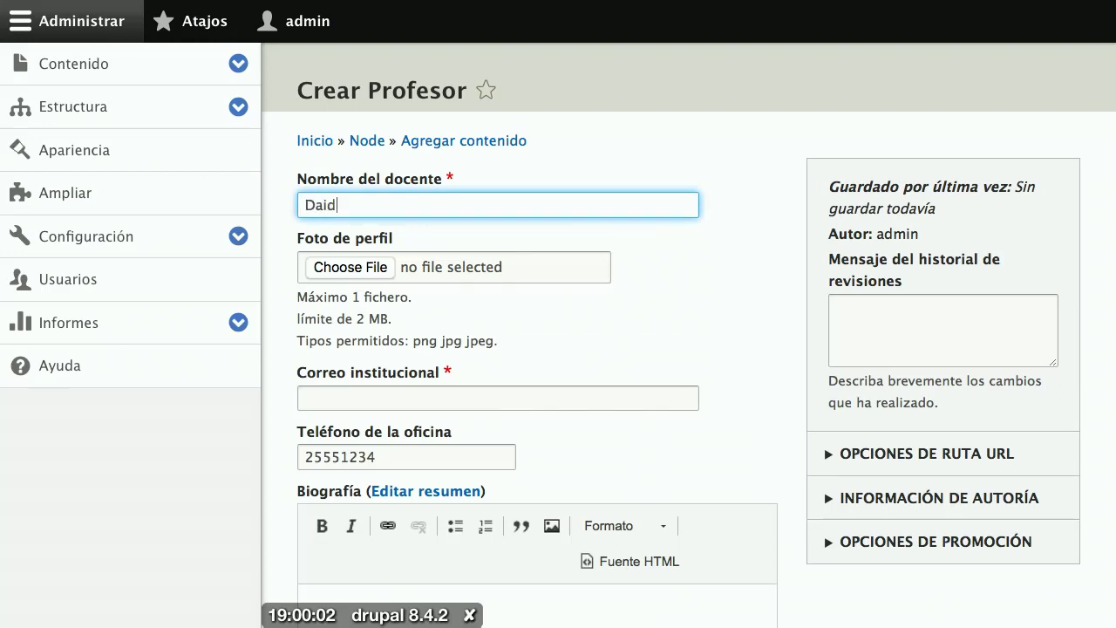
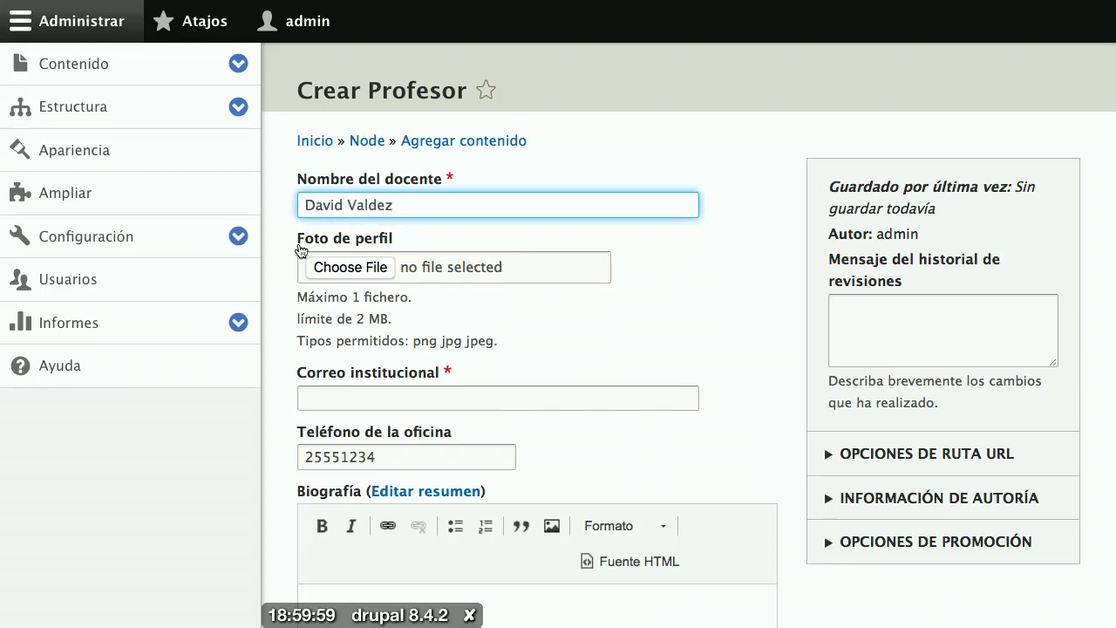
pyautogui.click(324, 267)
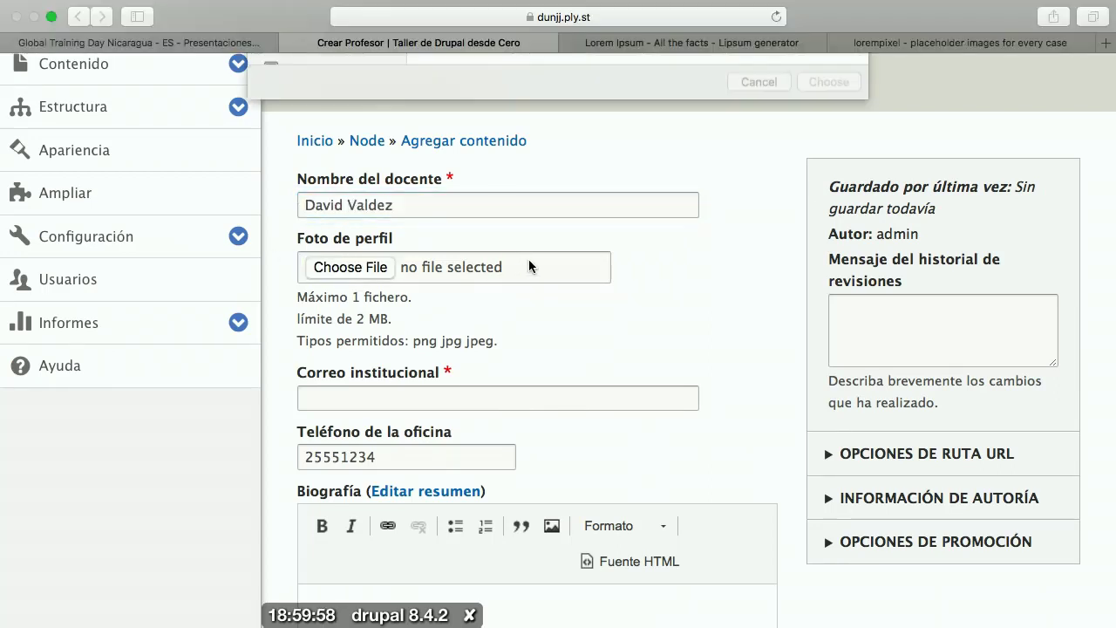
pyautogui.doubleClick(471, 124)
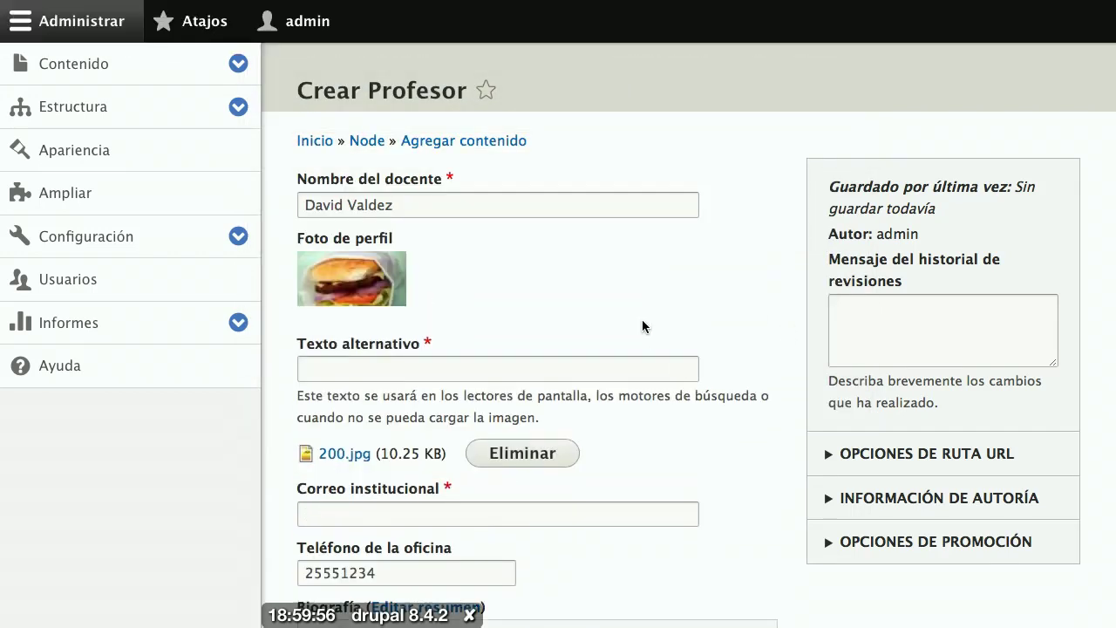
pyautogui.click(569, 378)
pyautogui.write('Foto de')
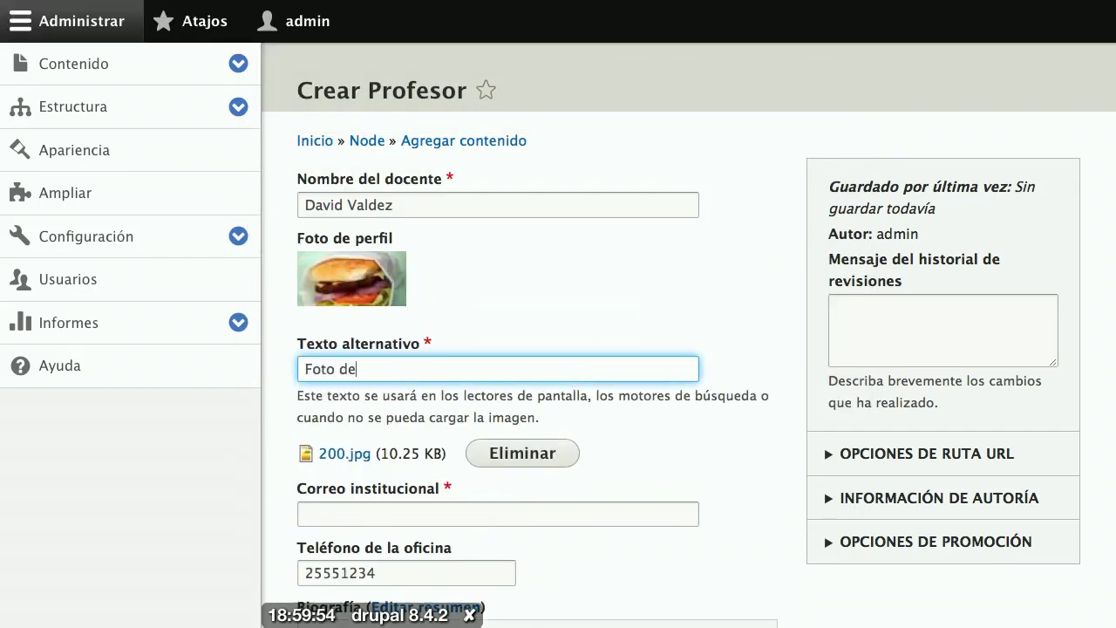
pyautogui.write(' David')
# Step: Fill in the teacher's ejemplo.com institutional e-mail and replace the office phone's leading digits
pyautogui.scroll(-4, 517, 404)
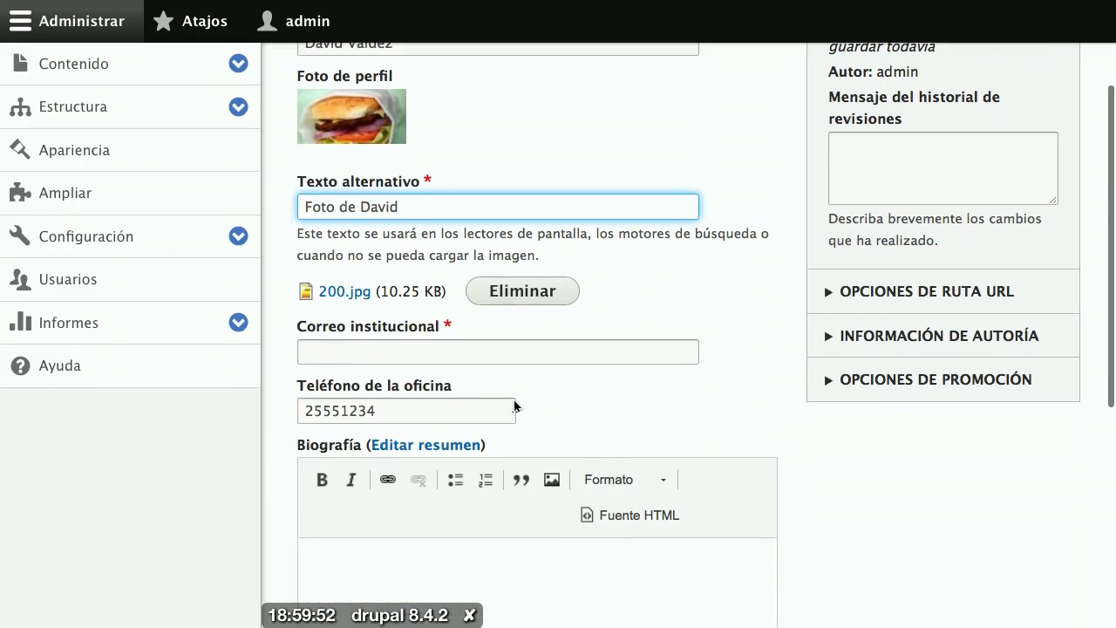
pyautogui.click(463, 362)
pyautogui.write('davi')
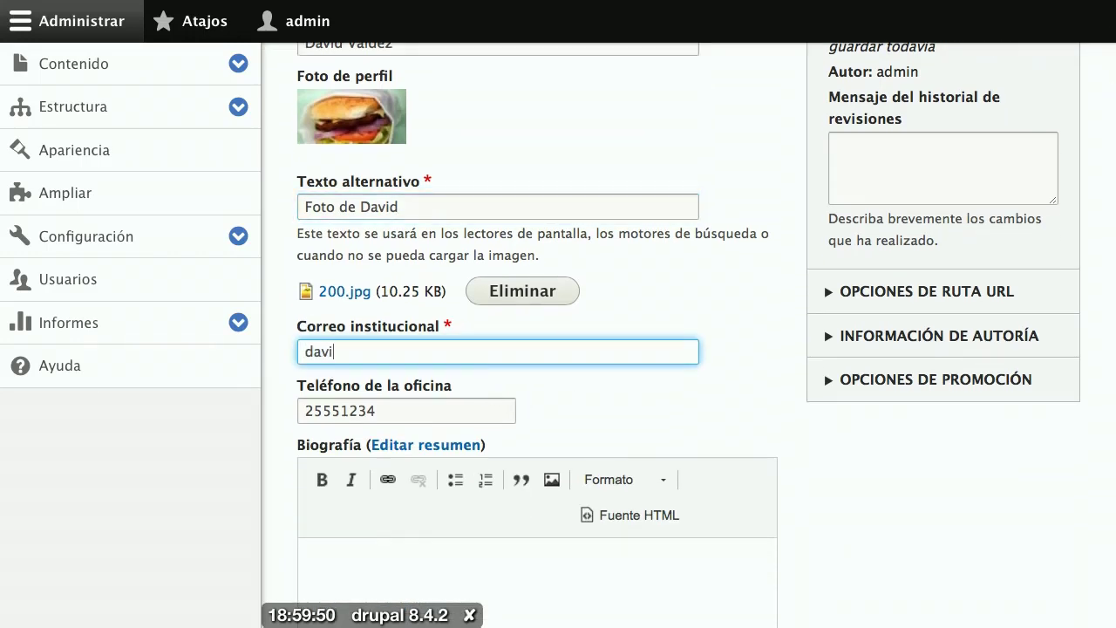
pyautogui.write('d@ejempl')
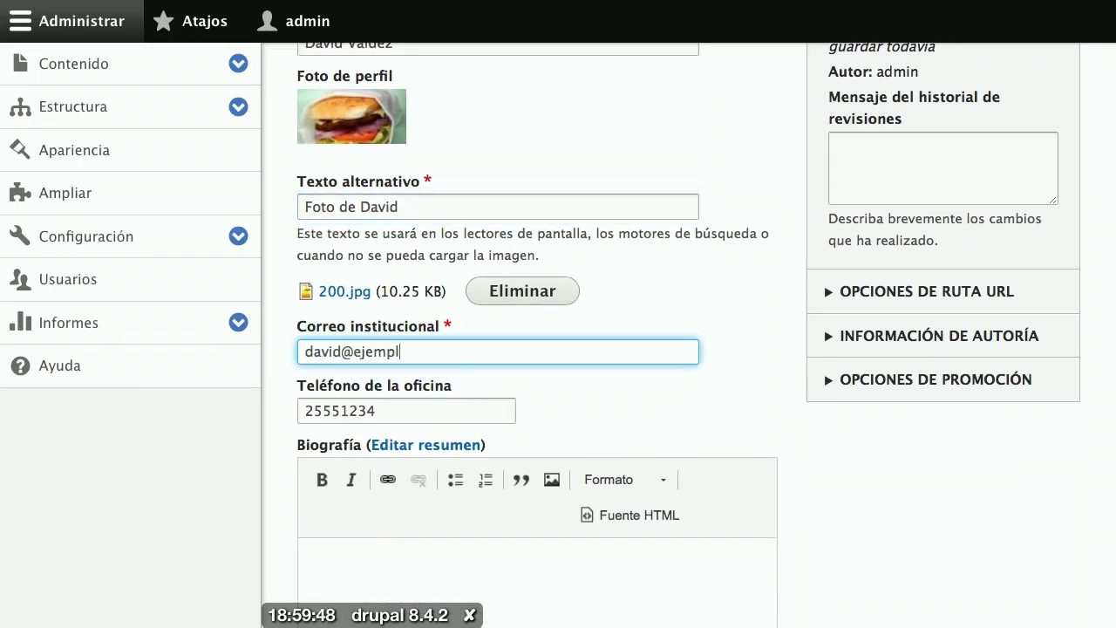
pyautogui.write('o.com')
pyautogui.moveTo(339, 410); pyautogui.dragTo(267, 407)
pyautogui.write('8')
pyautogui.write('800')
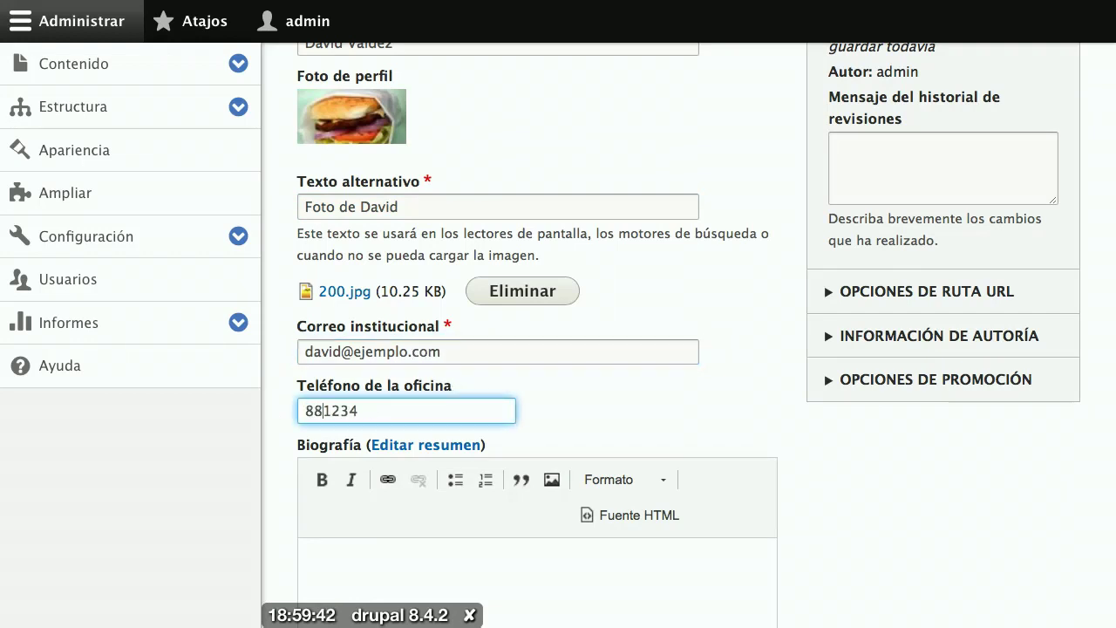
pyautogui.scroll(-3, 354, 413)
# Step: Paste the last Lorem Ipsum paragraph from lipsum.com into the Biografía field
pyautogui.click(355, 413)
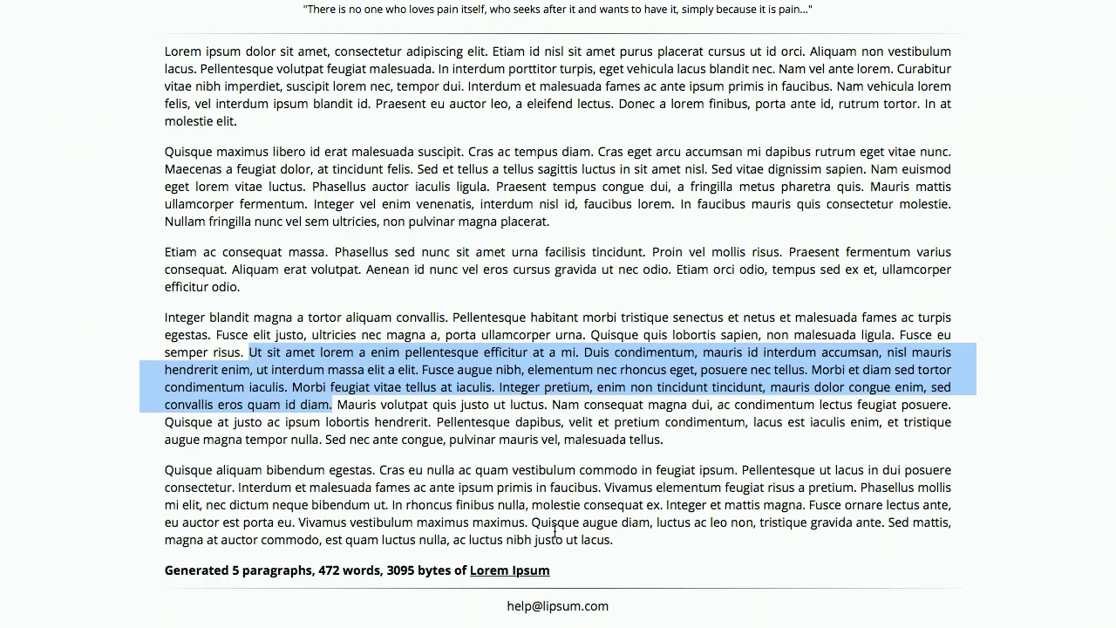
pyautogui.moveTo(614, 539); pyautogui.dragTo(608, 488)
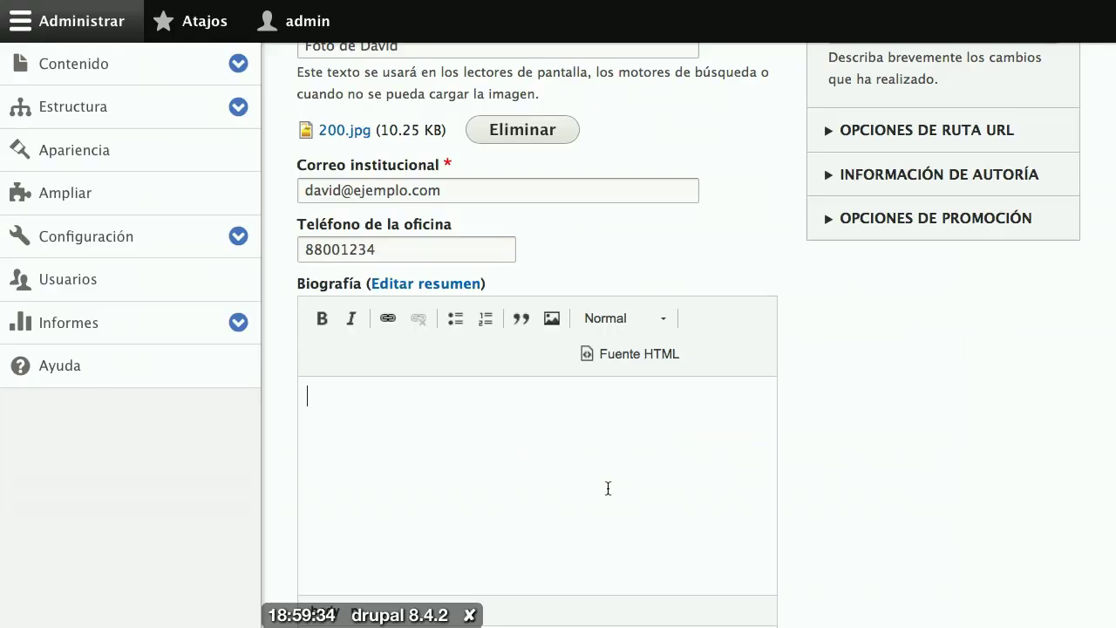
pyautogui.write('Vivamus elementum feugiat risus a pretium. Phasellus mollis mi elit, nec dictum neque bibendum ut. In rhoncus finibus nulla, molestie consequat ex. Integer et mattis magna. Fusce ornare lectus ante, eu auctor est porta eu. Vivamus vestibulum maximus maximus. Quisque augue diam, luctus ac leo non, tristique gravida ante. Sed mattis, magna at auctor commodo, est quam luctus nulla, ac luctus nibh justo ut lacus.')
pyautogui.scroll(-3, 584, 487)
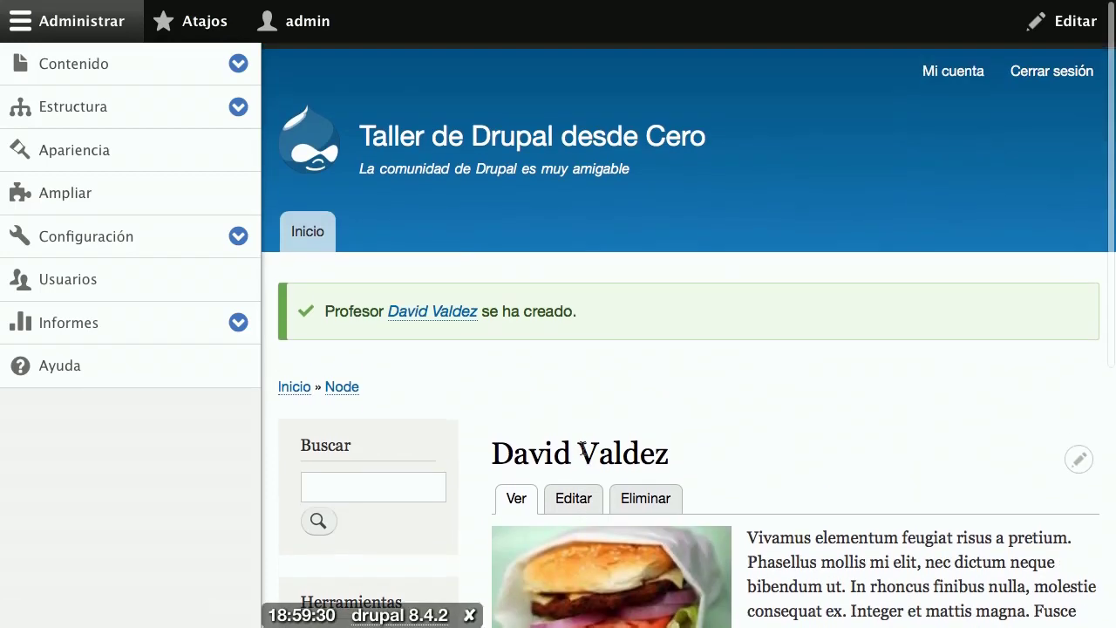
# Step: Open the Contenido listing and scroll through the Profesor, page and article nodes
pyautogui.click(110, 80)
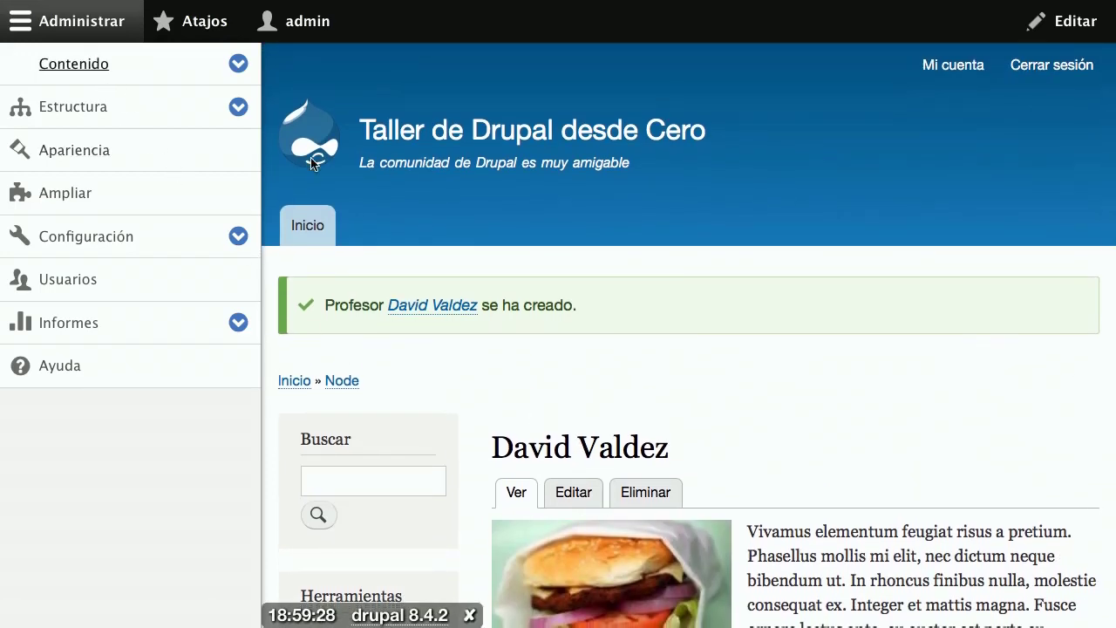
pyautogui.scroll(-10, 541, 367)
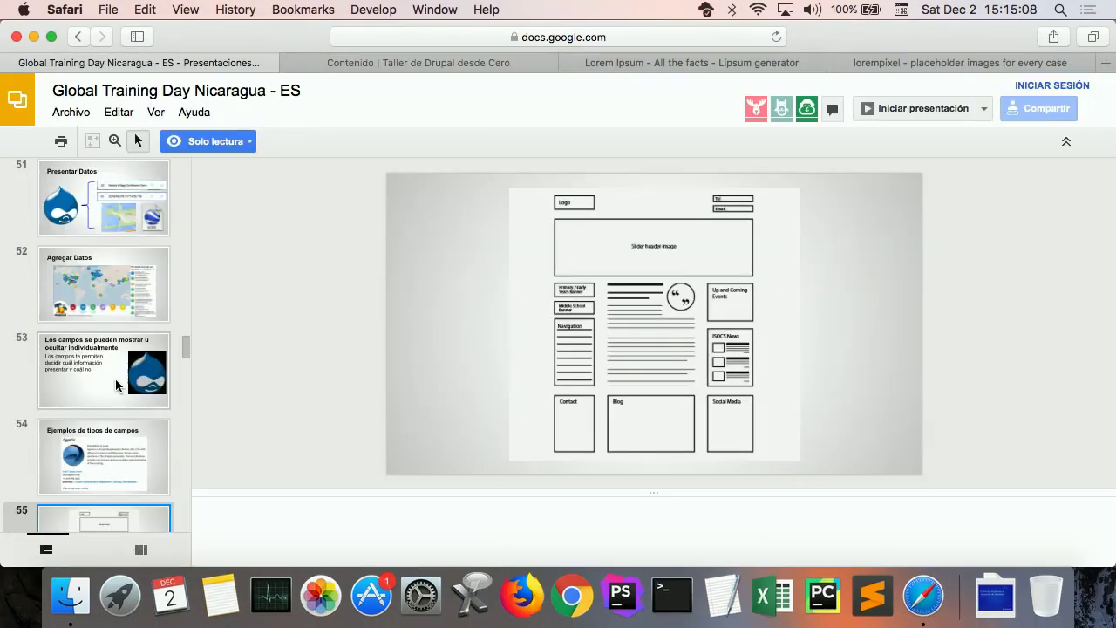
# Step: Show slide 64, 'Vistas – Generador de listados de información', in the main view
pyautogui.scroll(-7, 113, 380)
pyautogui.scroll(2, 106, 387)
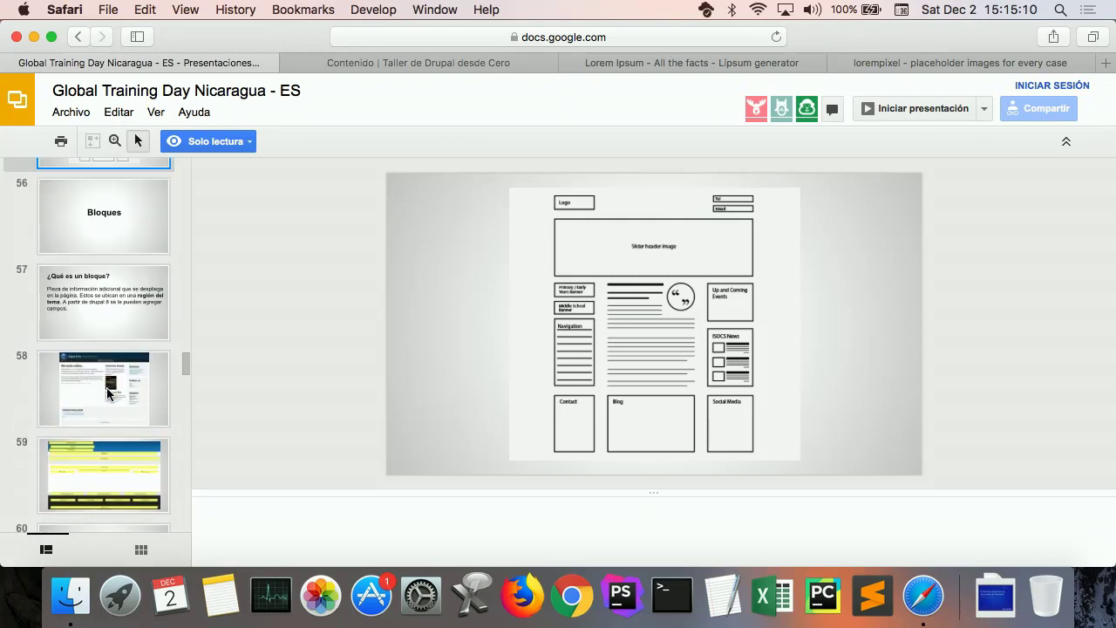
pyautogui.scroll(-10, 106, 387)
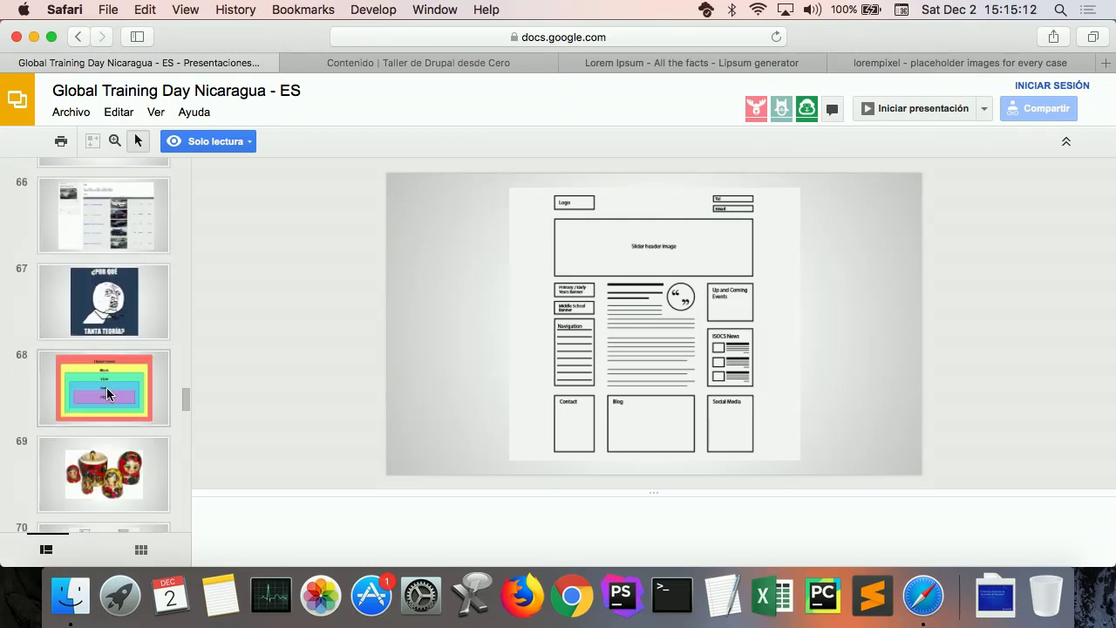
pyautogui.scroll(-1, 107, 392)
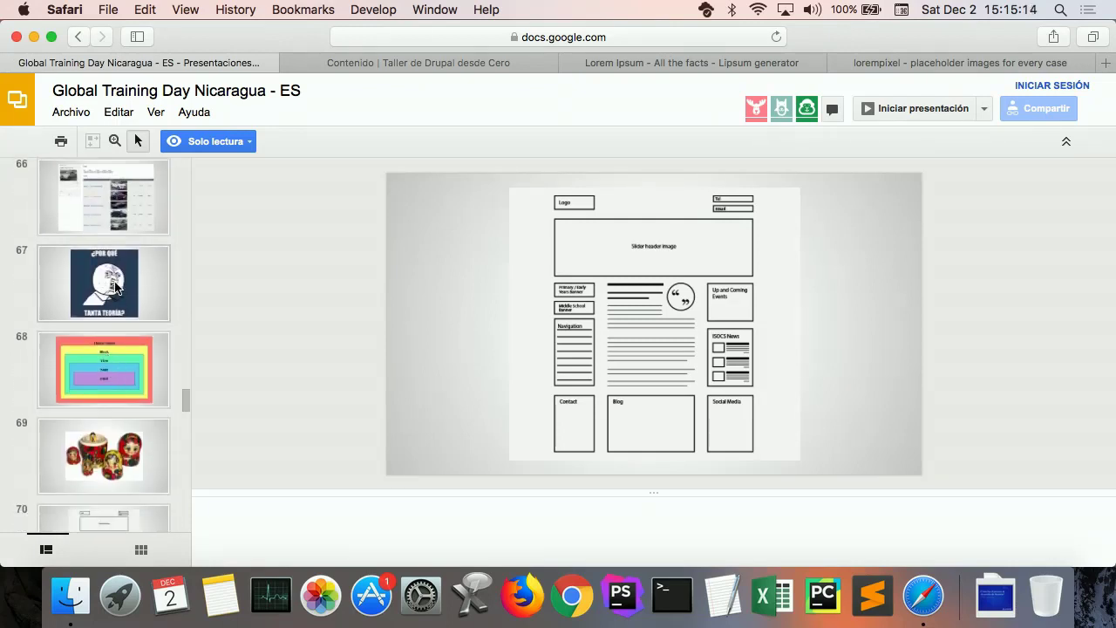
pyautogui.scroll(4, 114, 269)
pyautogui.click(115, 374)
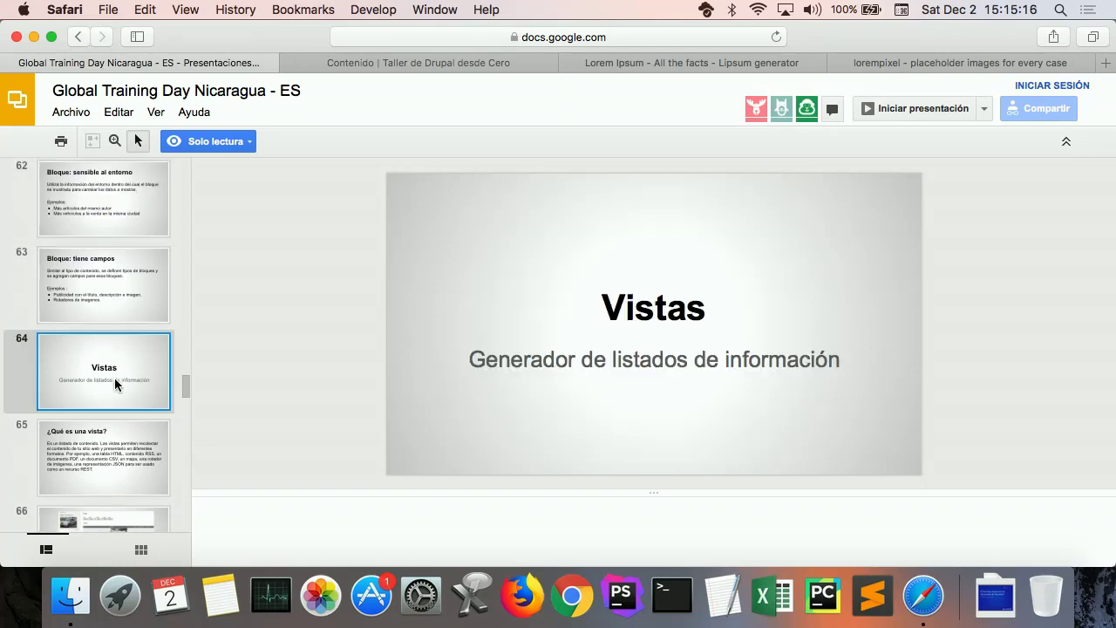
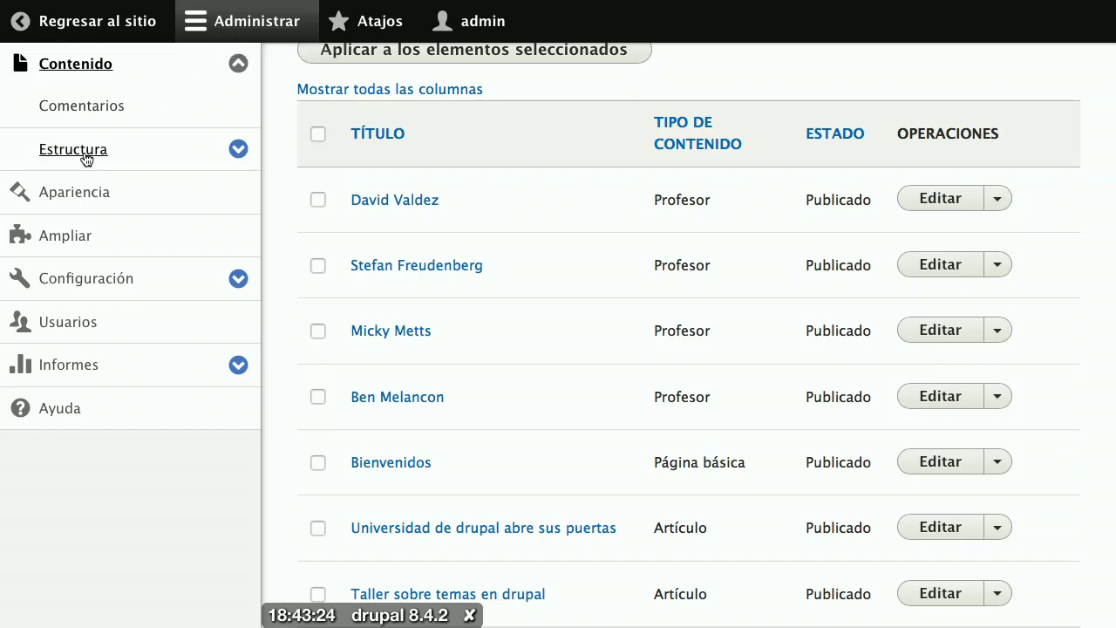
# Step: Go to Estructura and open the Vistas page listing the site's existing views
pyautogui.click(85, 158)
pyautogui.scroll(-3, 462, 288)
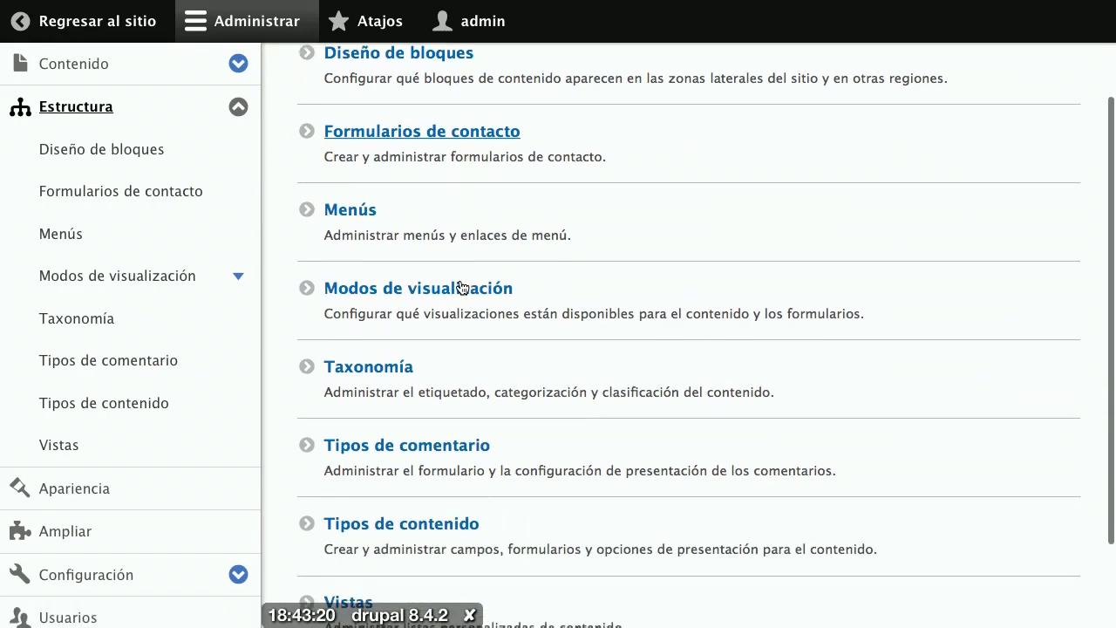
pyautogui.scroll(-3, 463, 287)
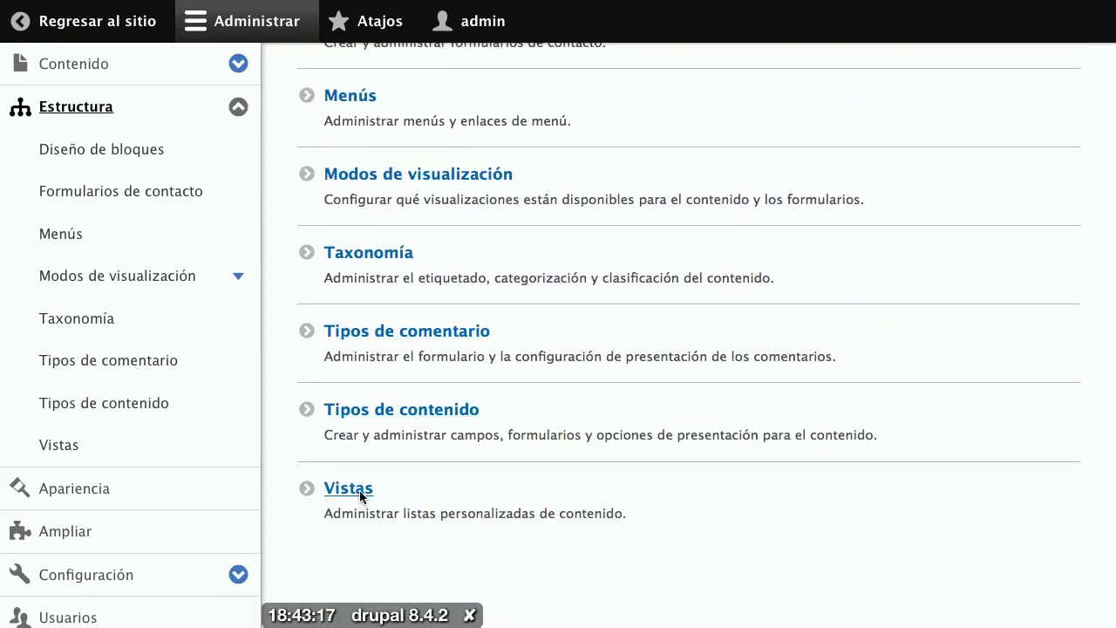
pyautogui.click(361, 490)
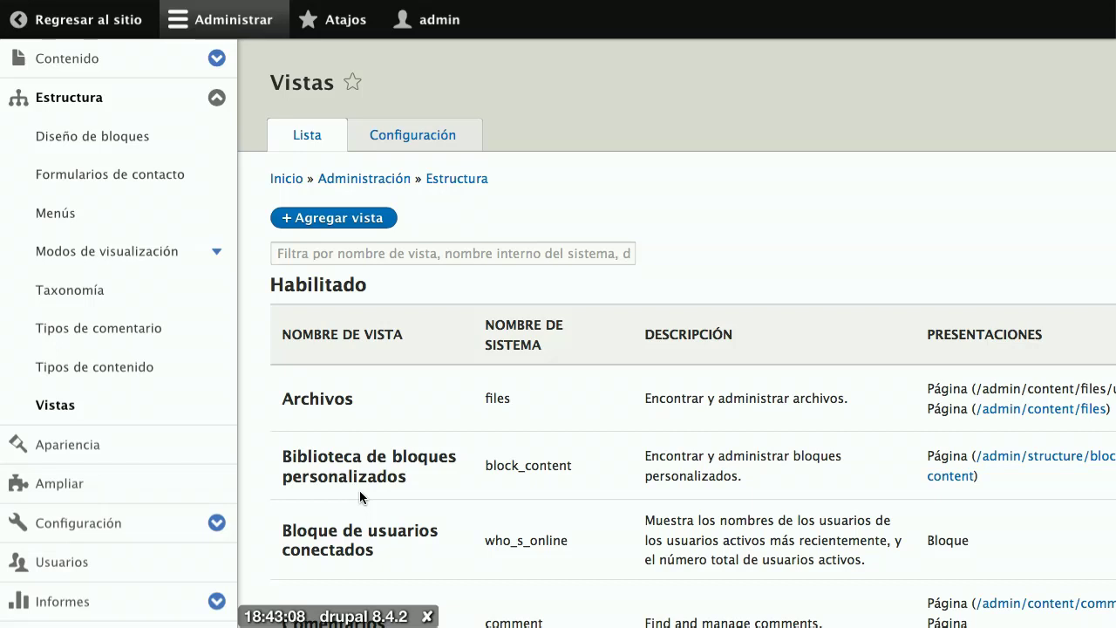
# Step: Start a new view named 'Artículos', giving the system name articulos
pyautogui.click(324, 219)
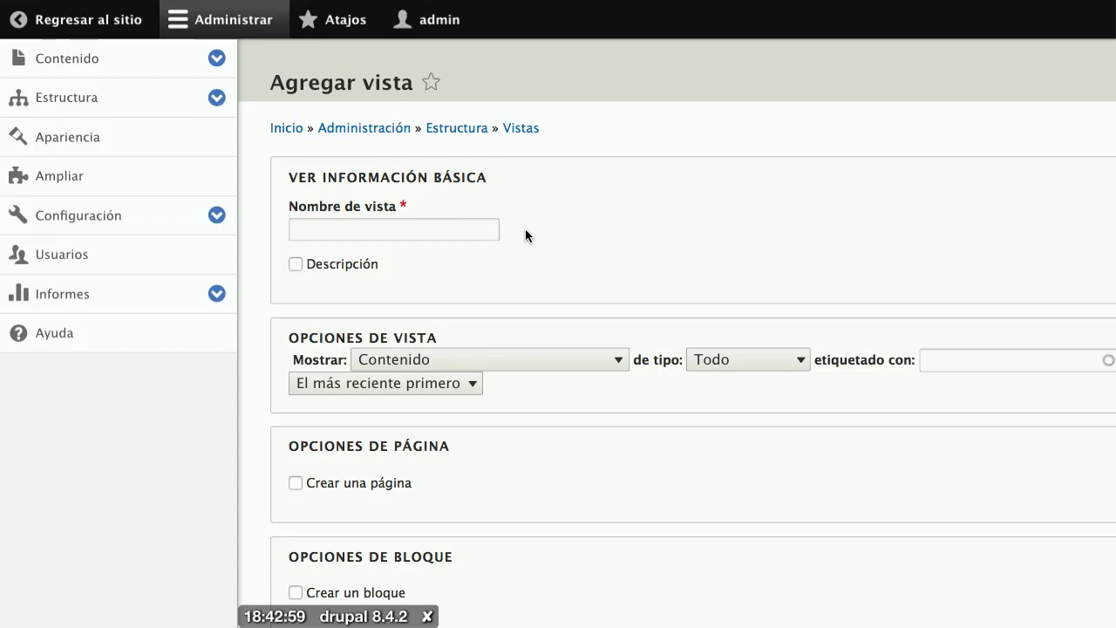
pyautogui.click(438, 224)
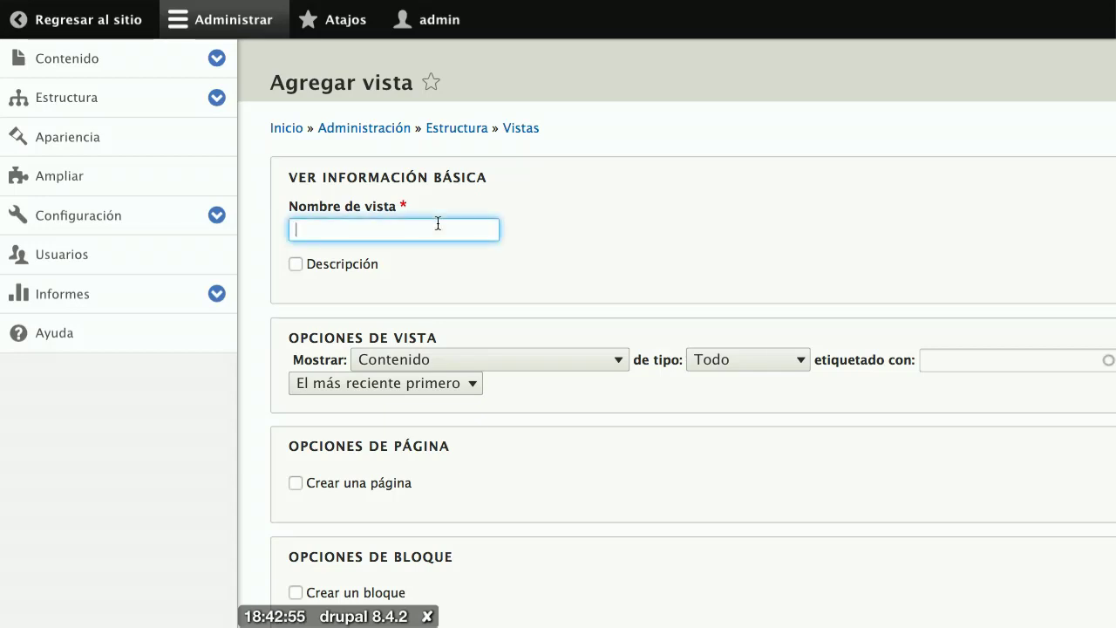
pyautogui.write('Art')
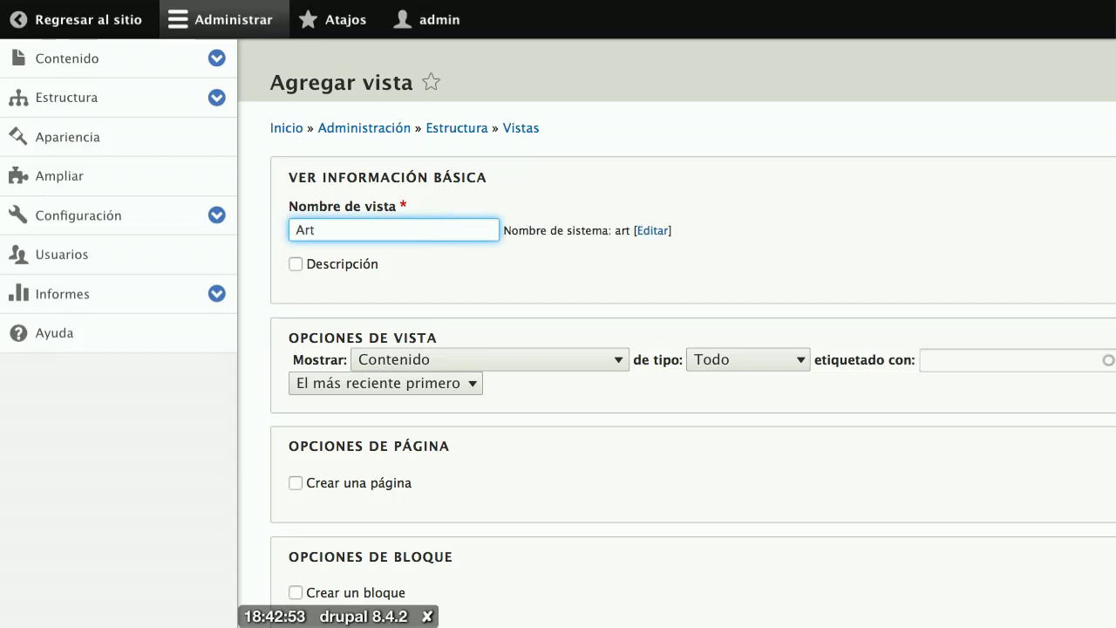
pyautogui.write('ículos')
pyautogui.click(527, 366)
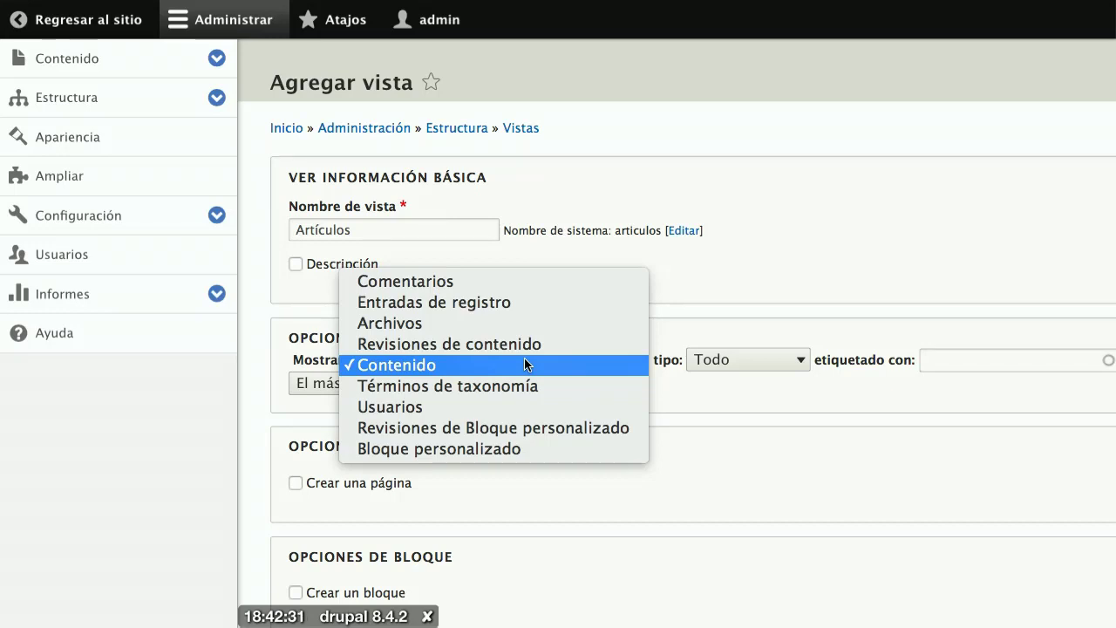
# Step: Show Contenido of type Artículo, adding and then removing the drupal tag filter
pyautogui.click(795, 447)
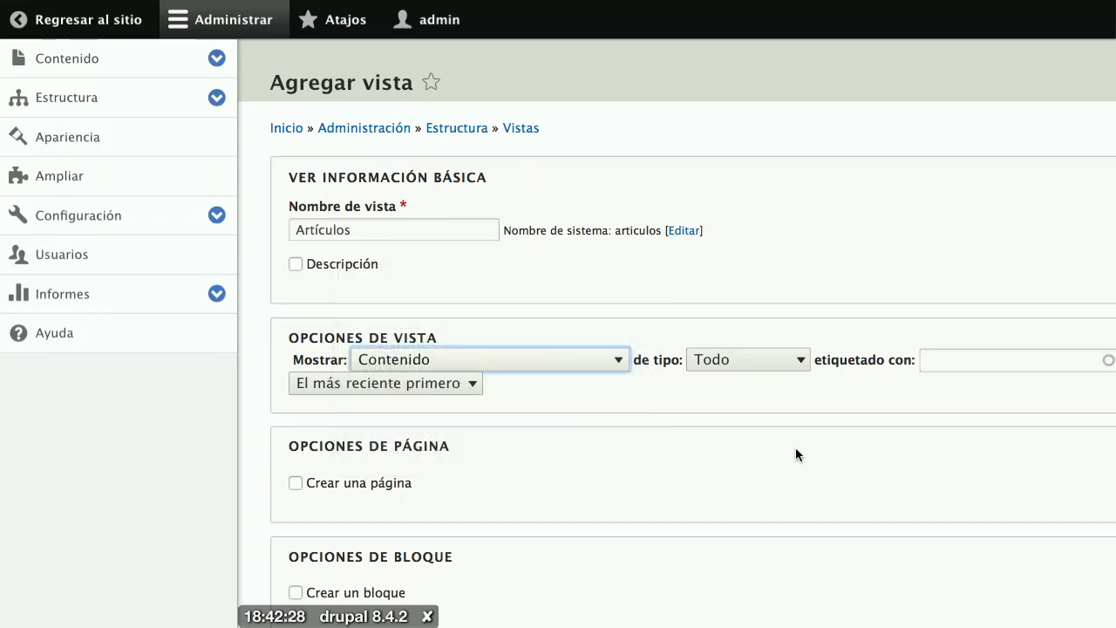
pyautogui.click(737, 364)
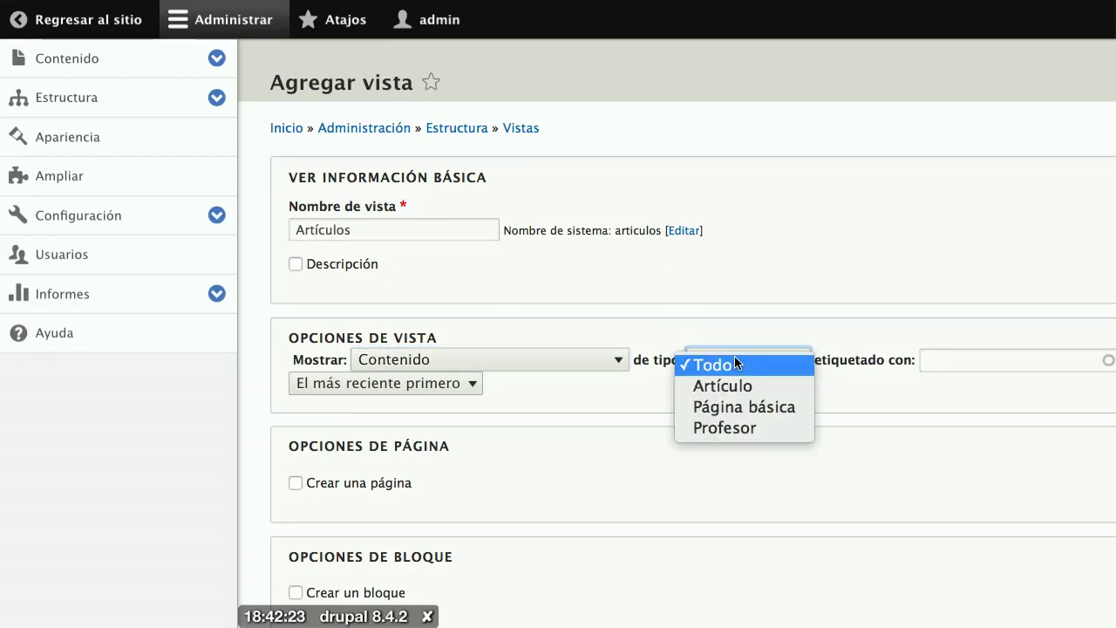
pyautogui.click(744, 386)
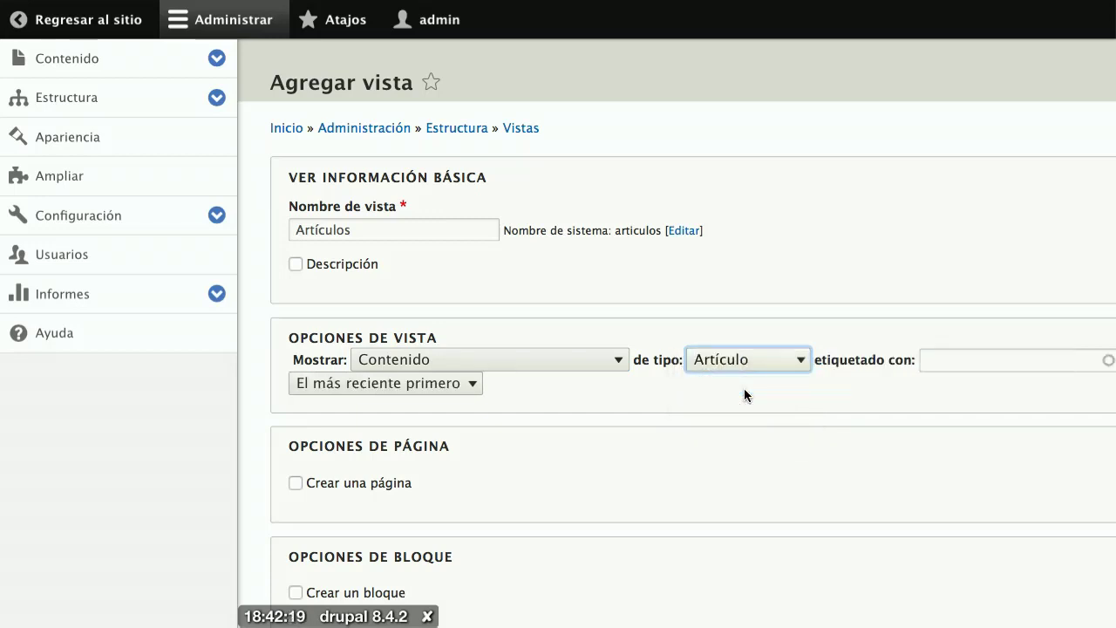
pyautogui.hscroll(3, 743, 395)
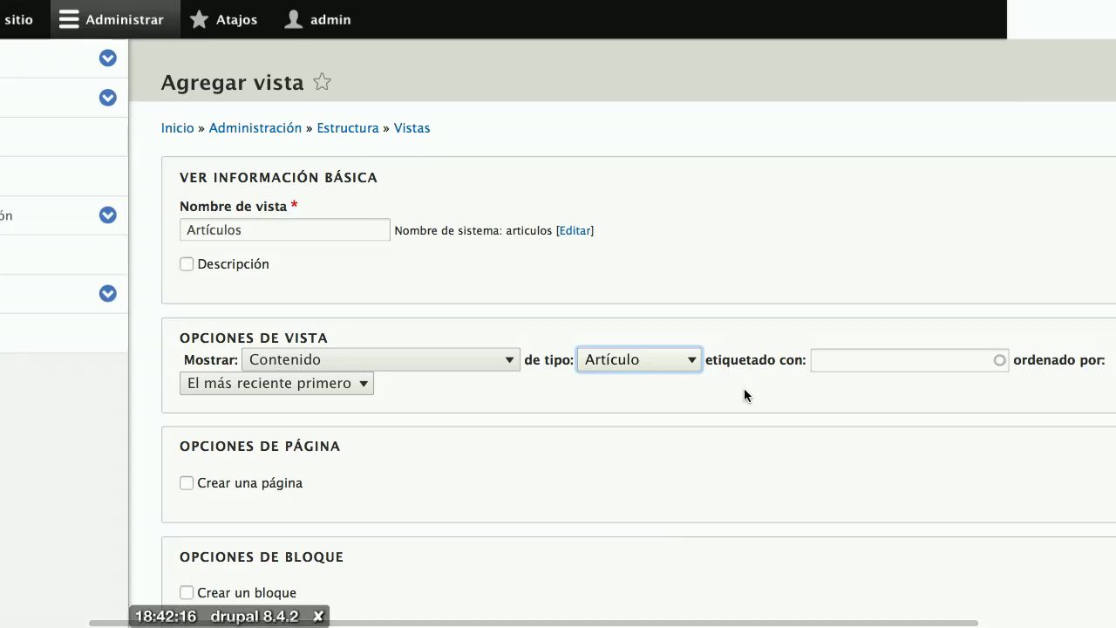
pyautogui.hscroll(1, 744, 394)
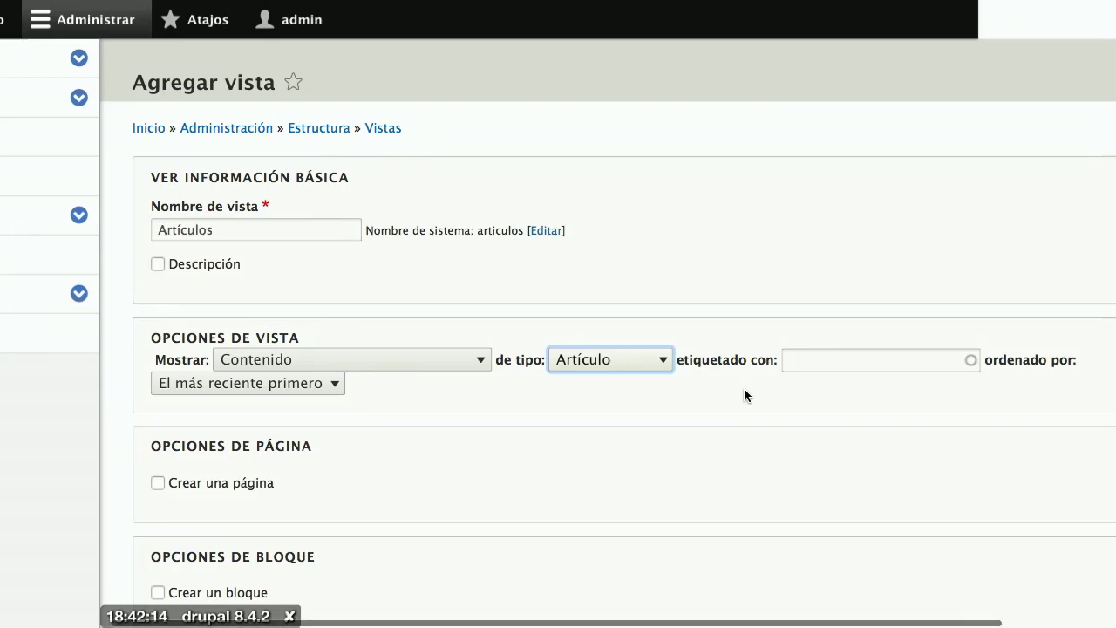
pyautogui.click(801, 365)
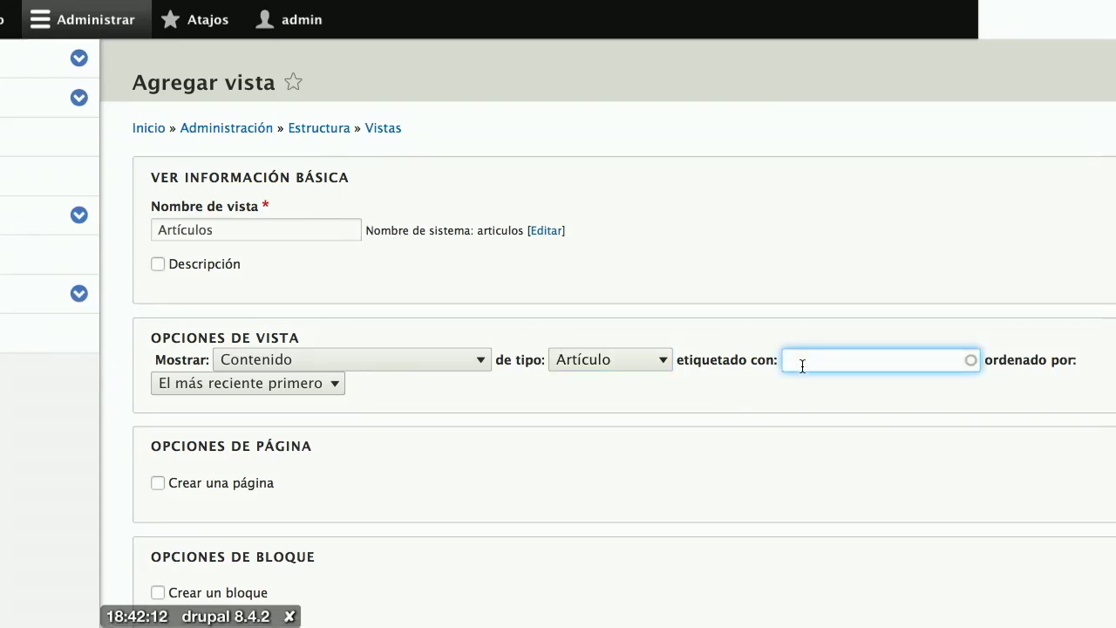
pyautogui.write('dru')
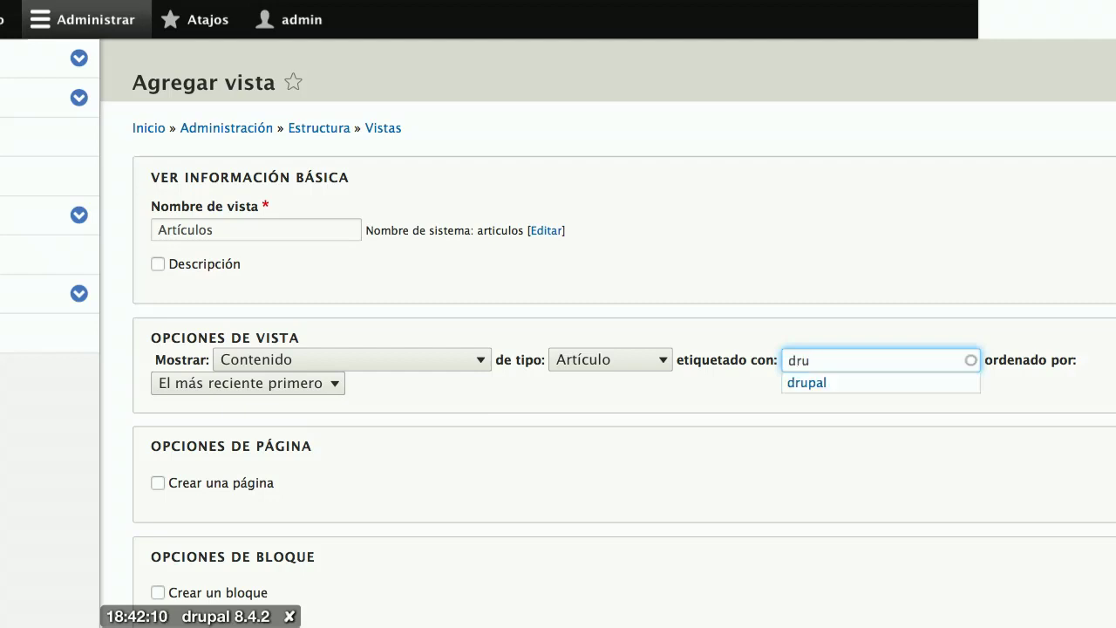
pyautogui.click(809, 383)
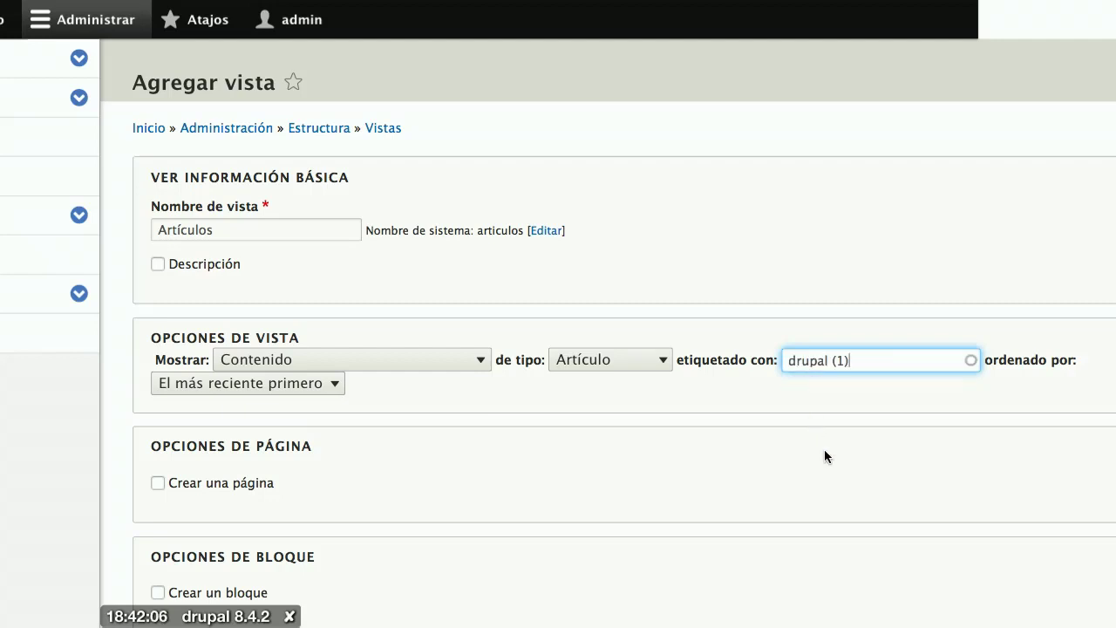
pyautogui.moveTo(868, 364); pyautogui.dragTo(742, 353)
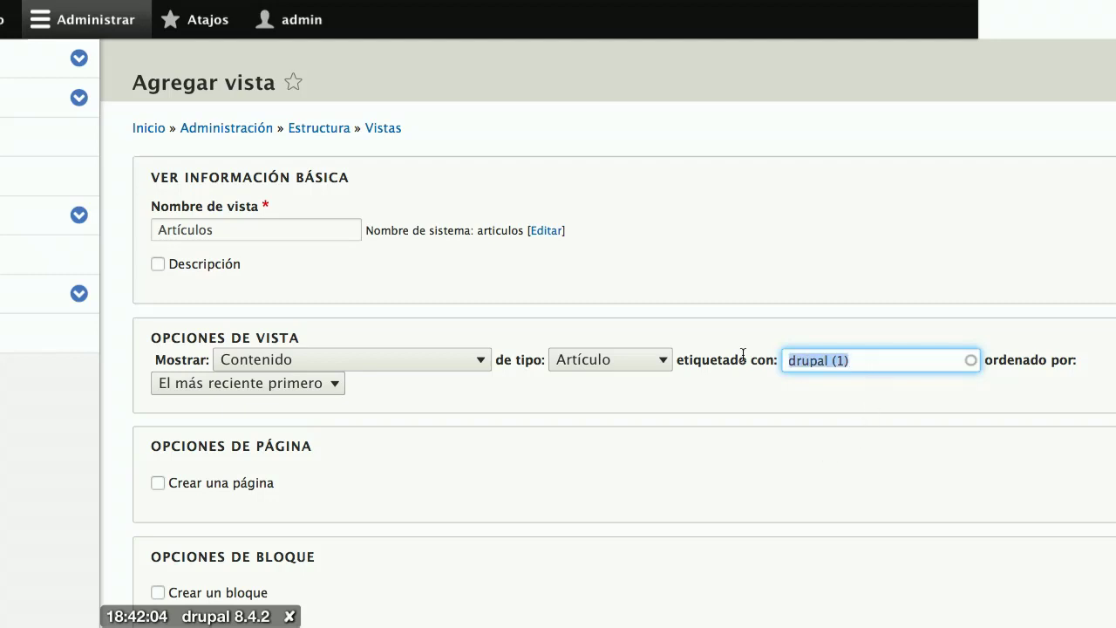
pyautogui.press('BackSpace')
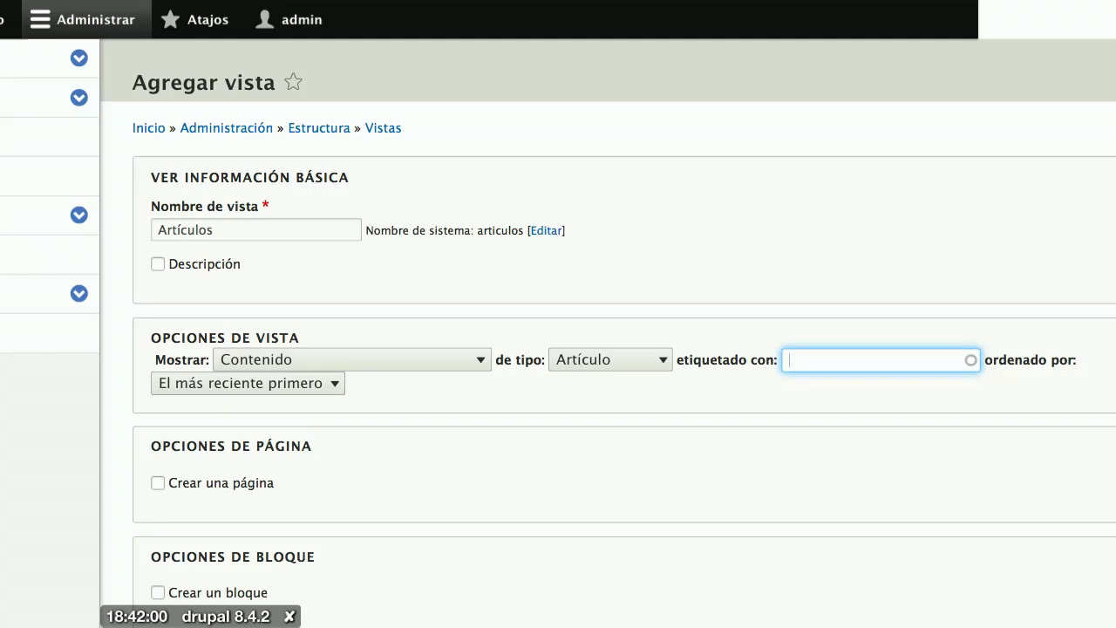
# Step: Keep 'El más reciente primero' sorting and enable creating a page for the view
pyautogui.click(314, 391)
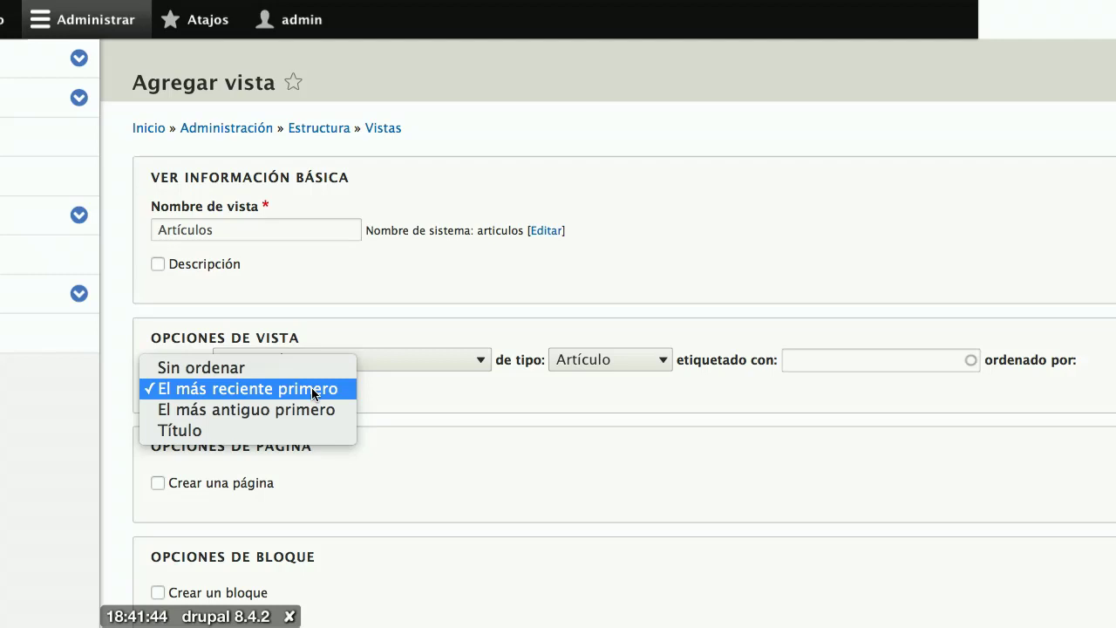
pyautogui.click(434, 404)
pyautogui.scroll(-2, 434, 404)
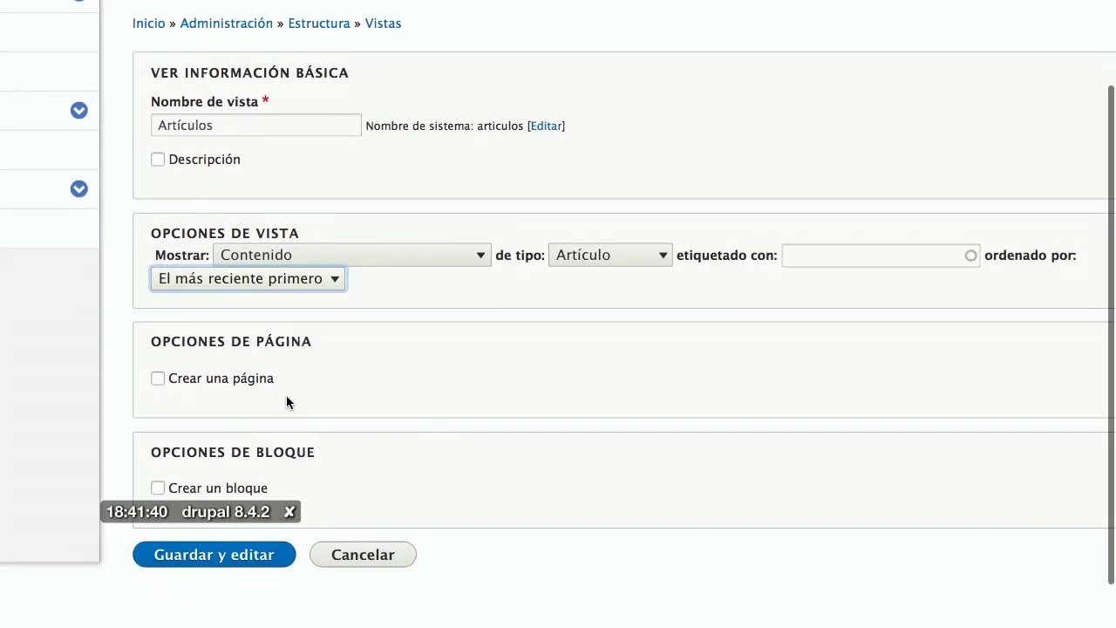
pyautogui.click(218, 385)
pyautogui.scroll(-1, 389, 404)
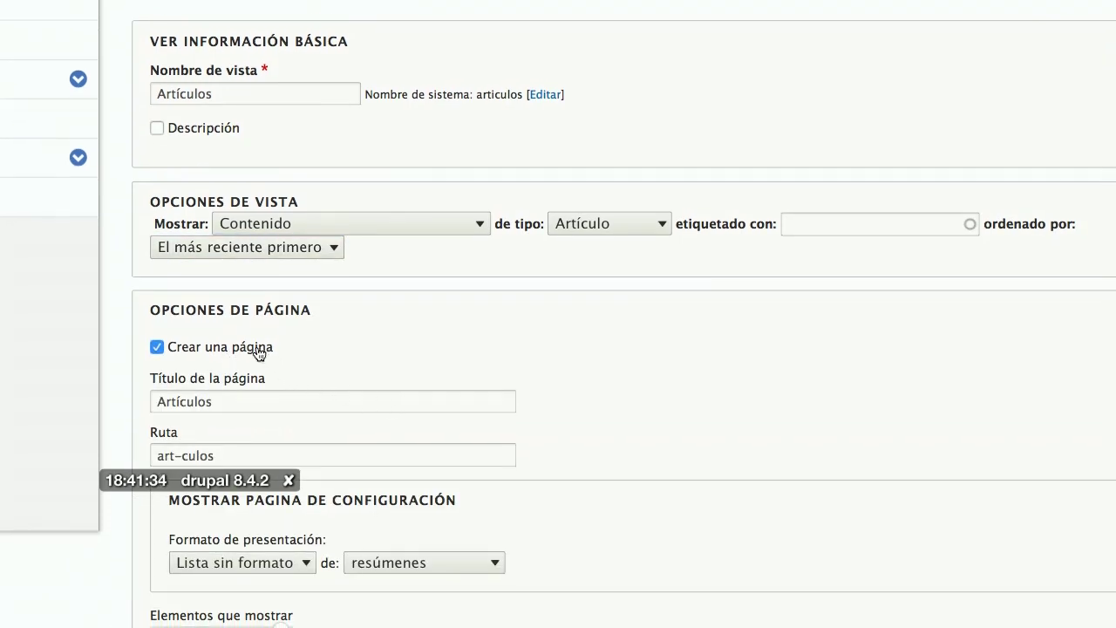
pyautogui.moveTo(414, 2)
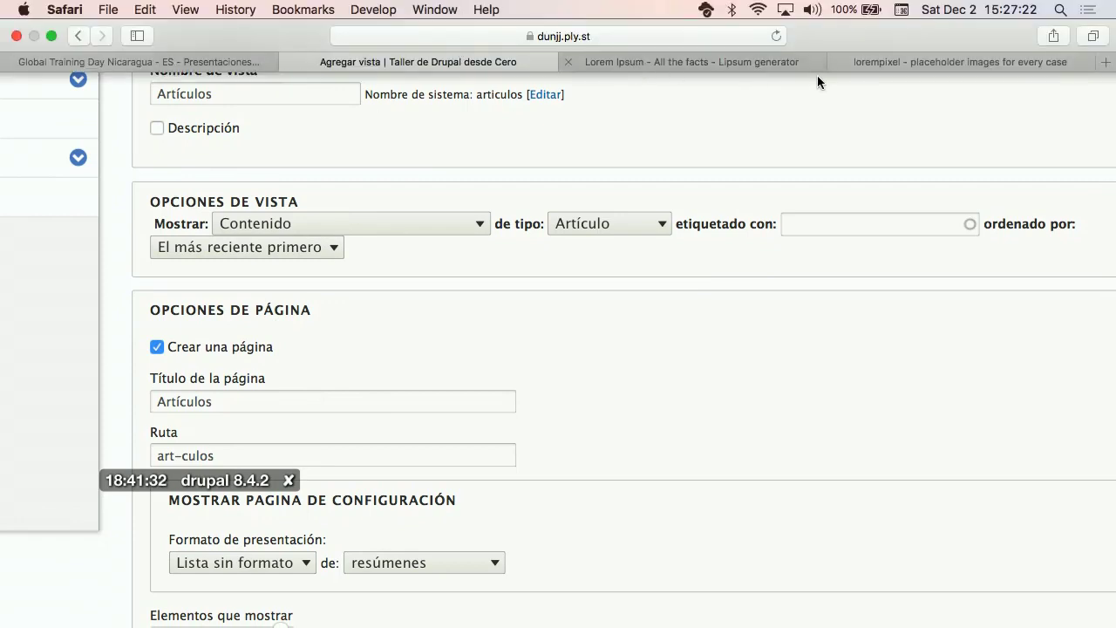
# Step: In a new tab, search Google Images for 'disney hercules', then refine to 'disney hercules hydra'
pyautogui.click(1106, 63)
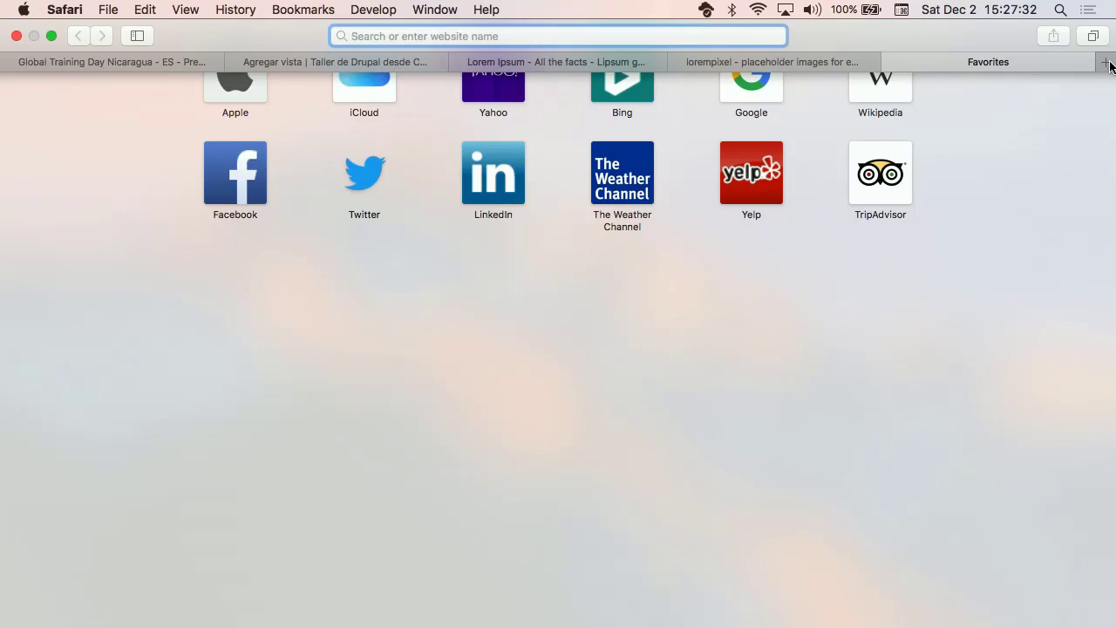
pyautogui.write('dis')
pyautogui.write('ney ')
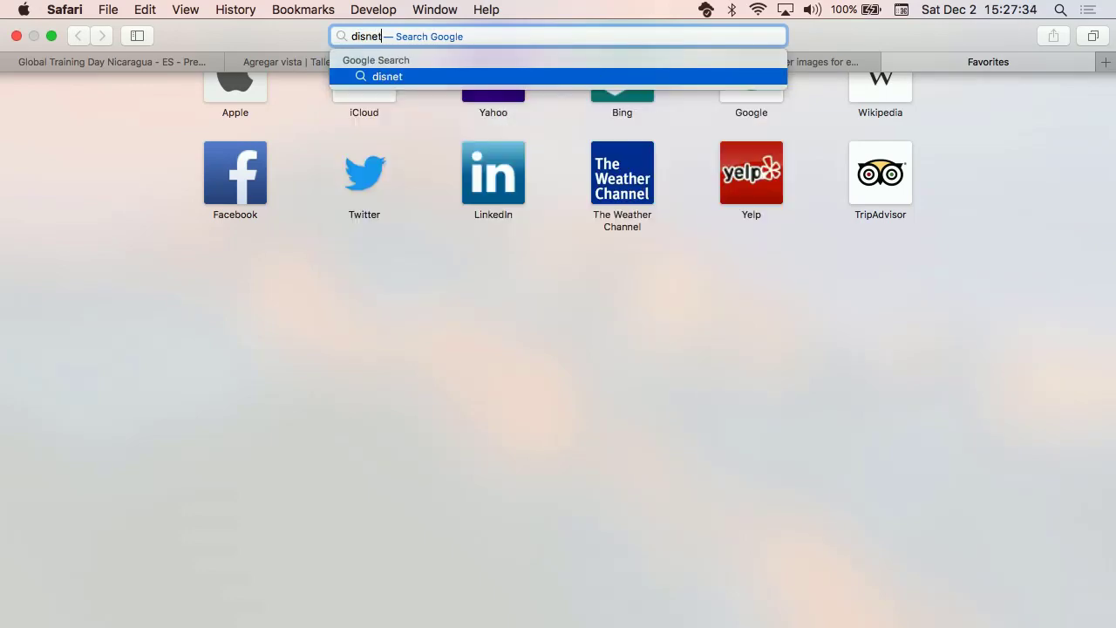
pyautogui.write('hercules')
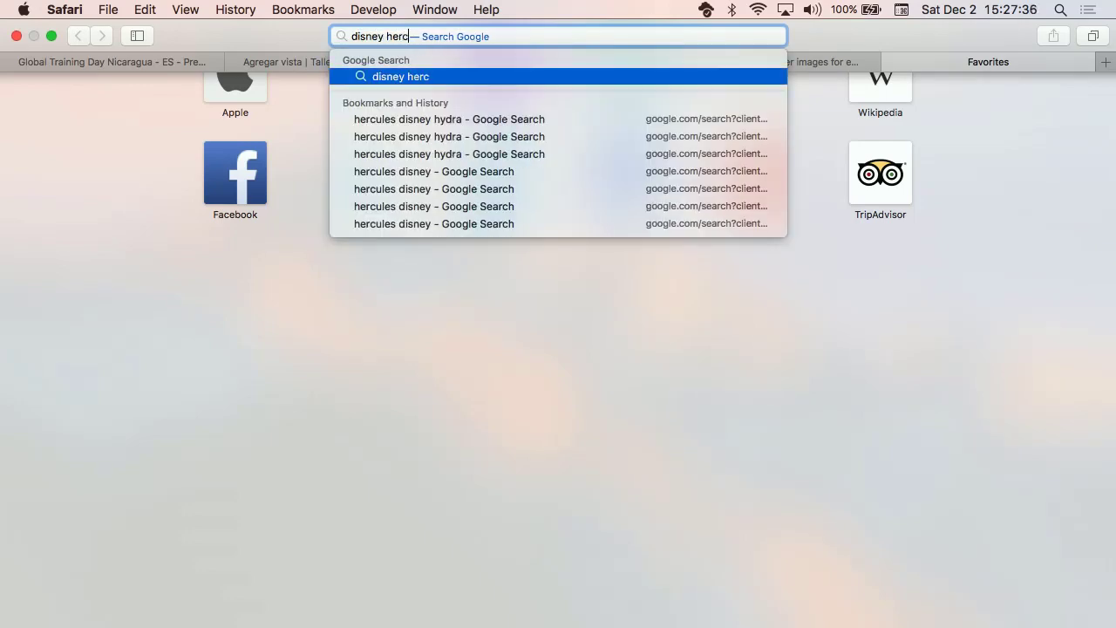
pyautogui.press('Escape')
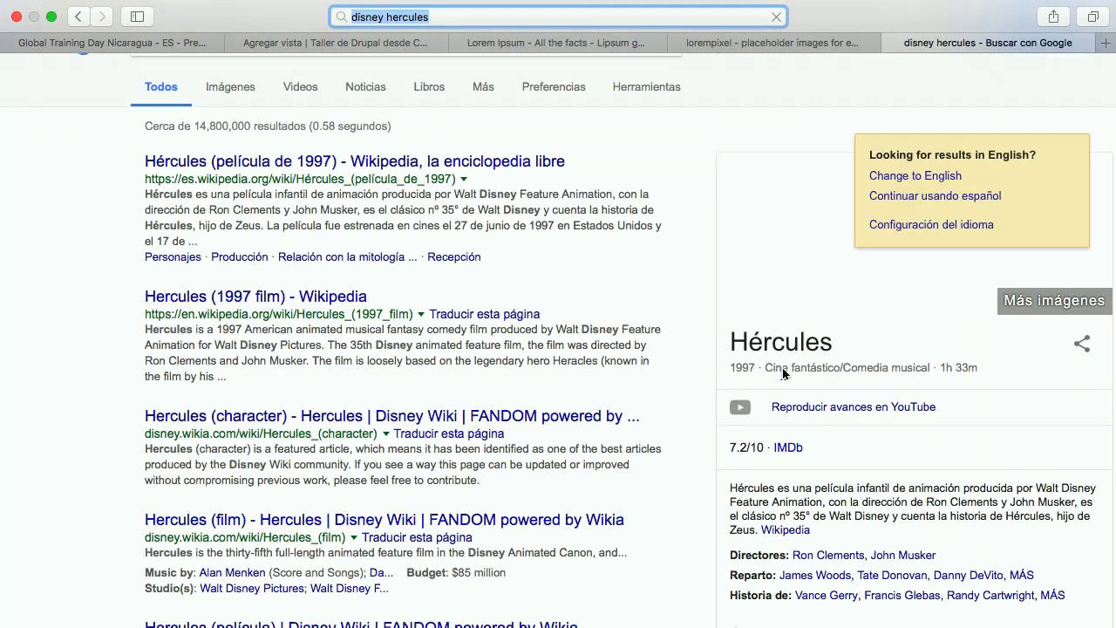
pyautogui.click(1069, 161)
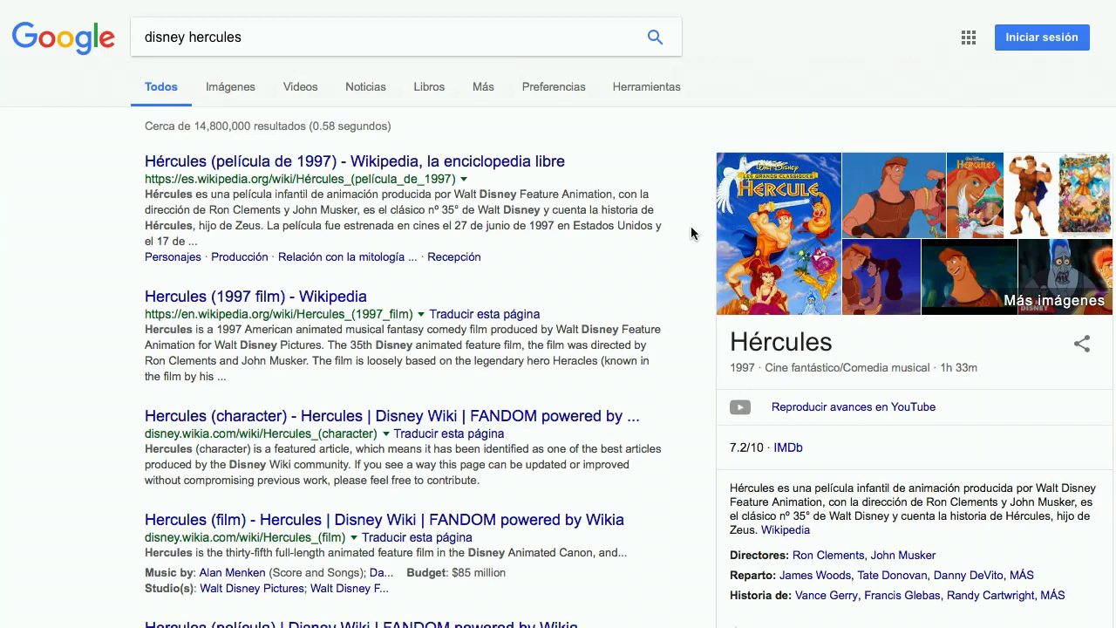
pyautogui.click(225, 93)
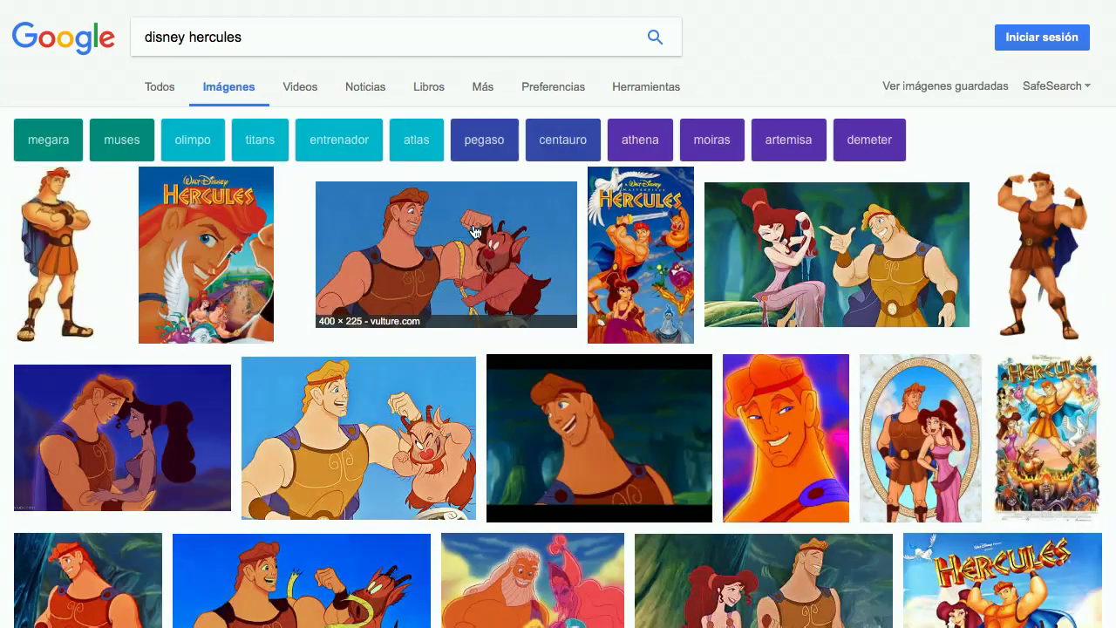
pyautogui.click(267, 33)
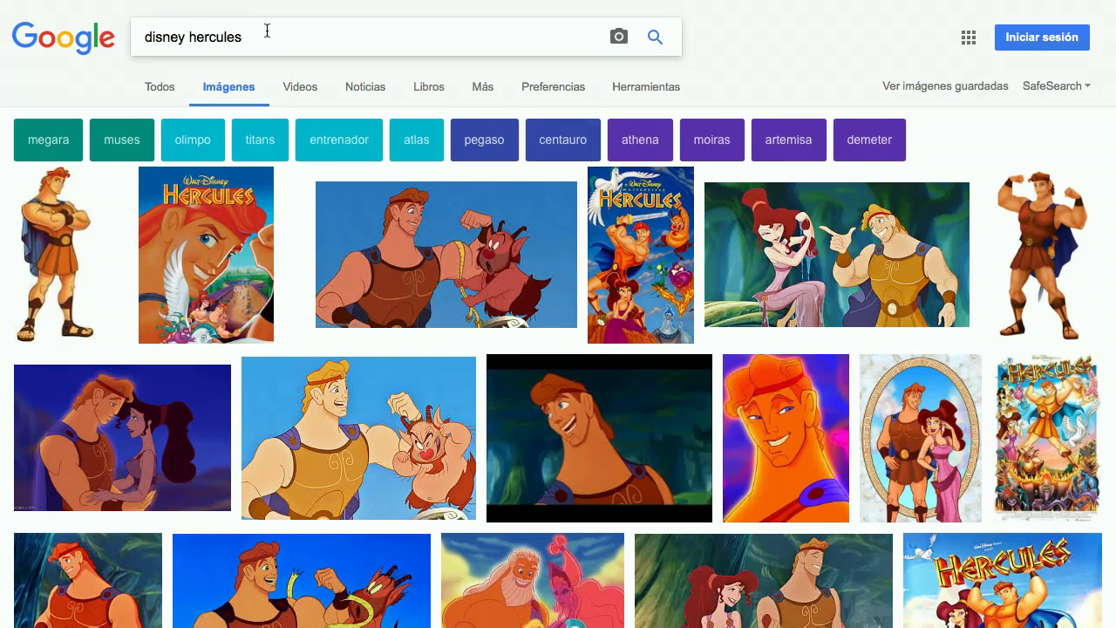
pyautogui.write('hydra')
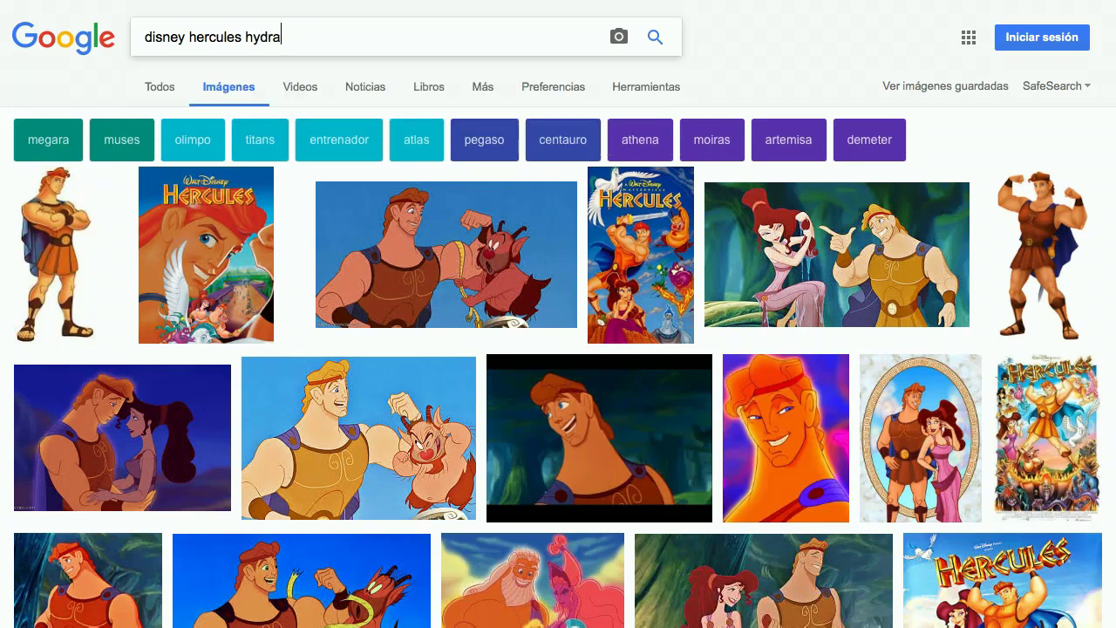
pyautogui.press('Return')
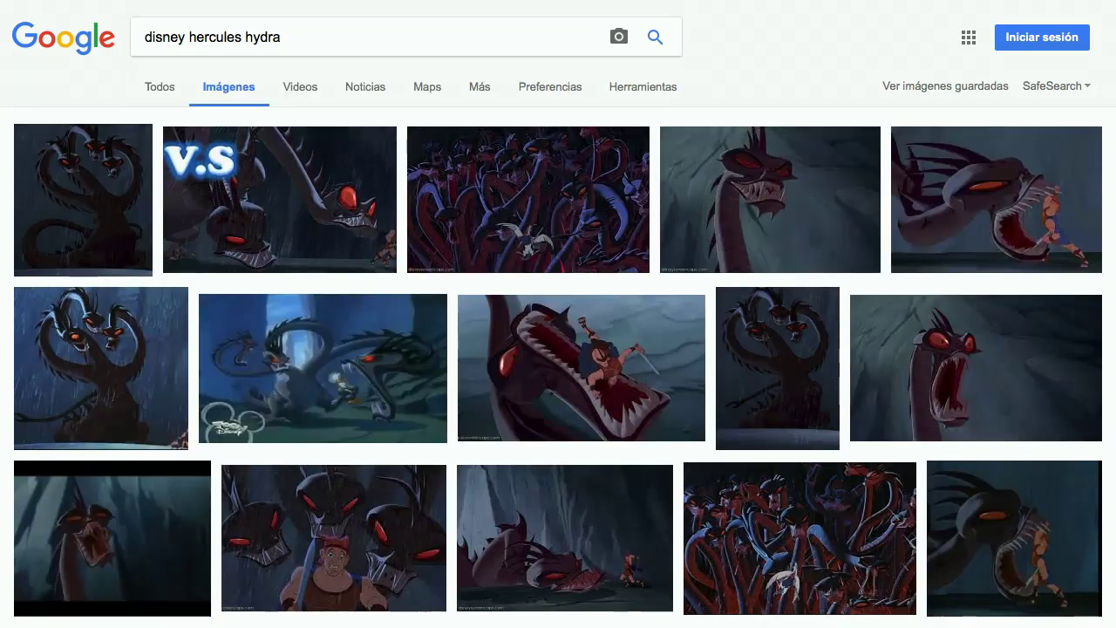
# Step: Preview a hydra image, then the 'Many Heads of the Hydra' image, and return to Drupal
pyautogui.click(340, 382)
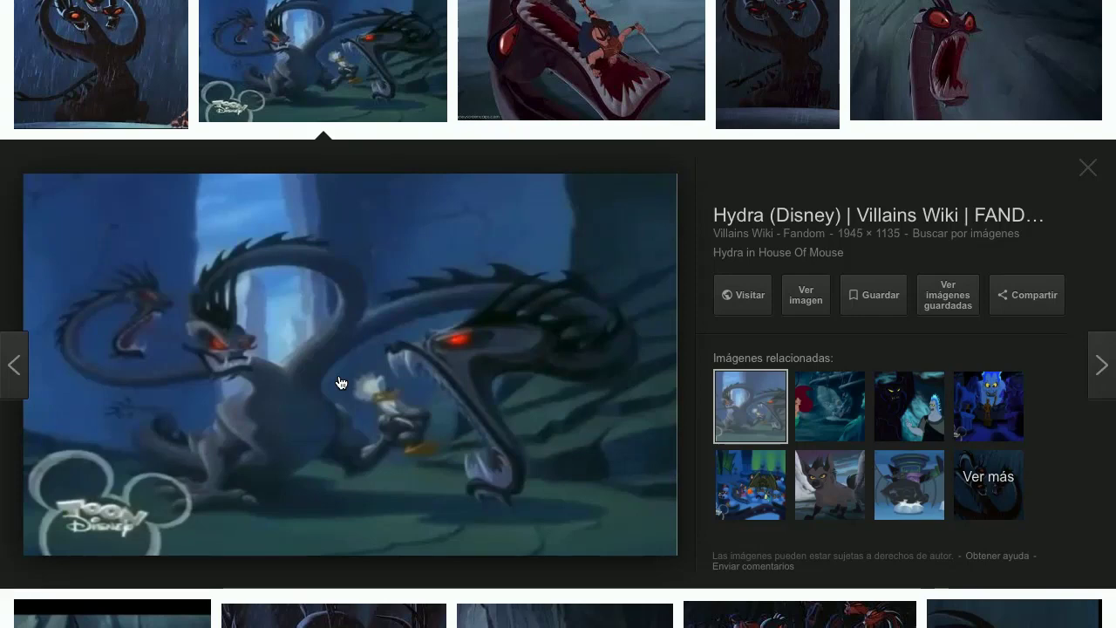
pyautogui.scroll(4, 340, 383)
pyautogui.click(609, 218)
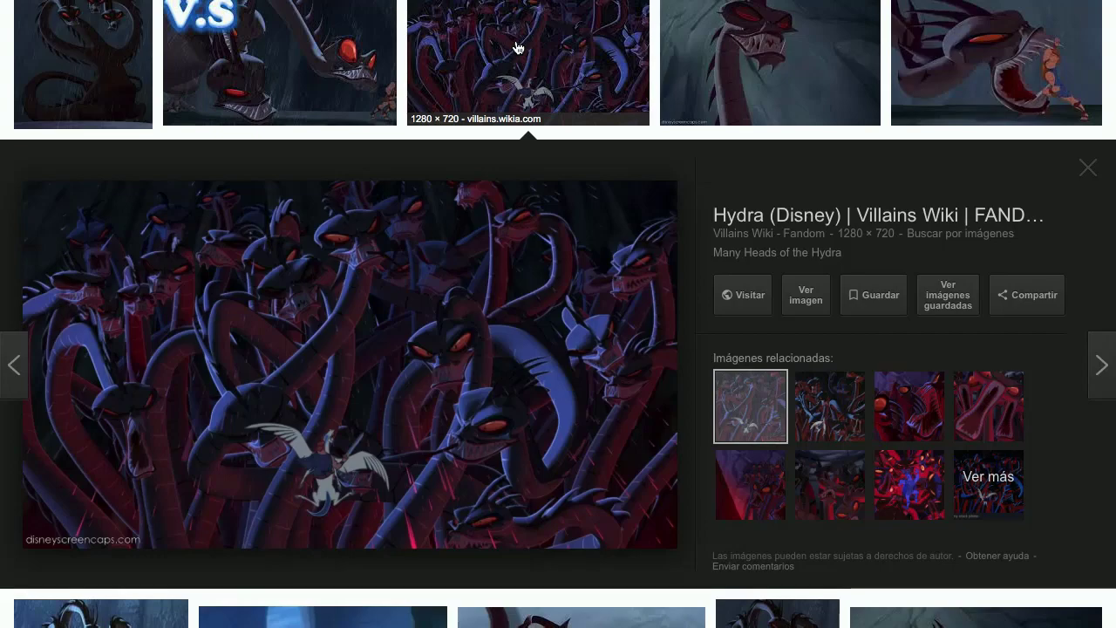
pyautogui.moveTo(566, 5)
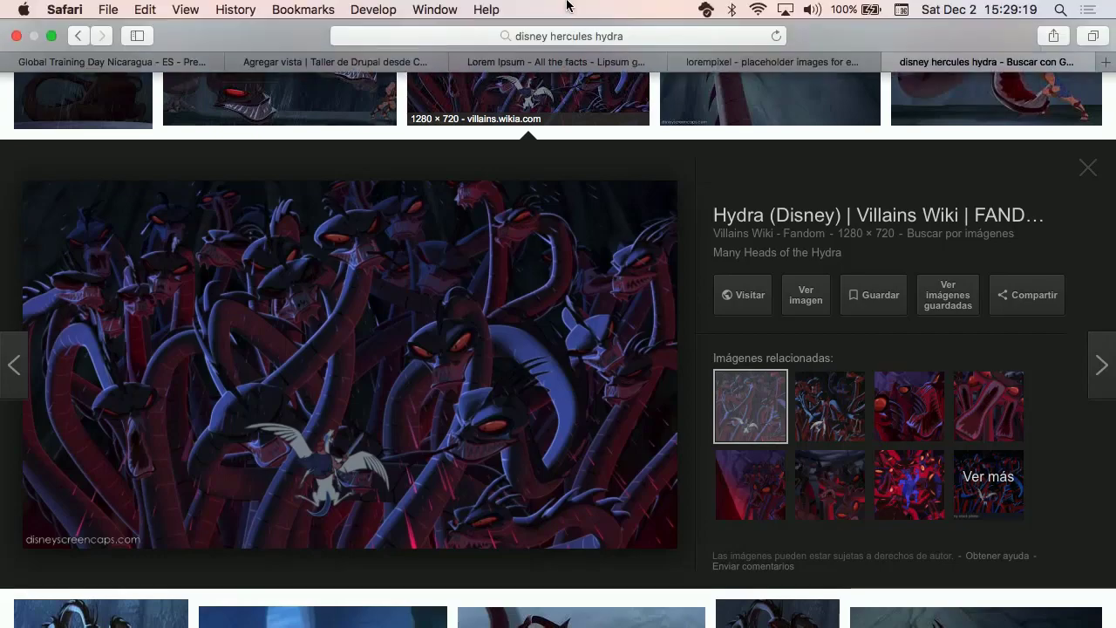
pyautogui.click(375, 61)
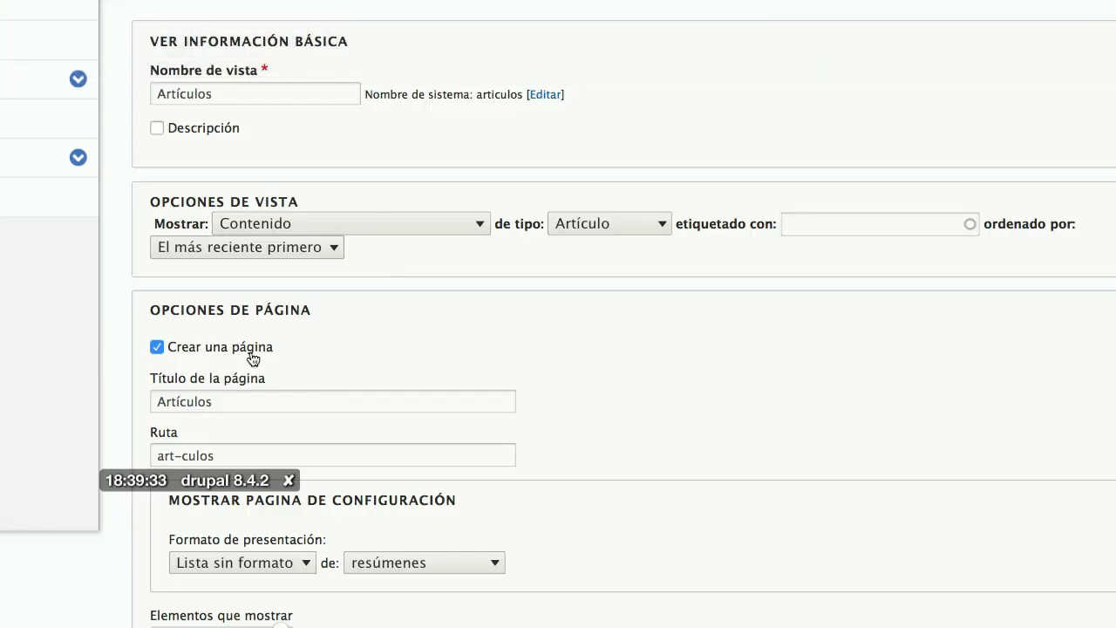
# Step: Retitle the page 'Artículos (título)' and change its path to articulos
pyautogui.scroll(-6, 391, 393)
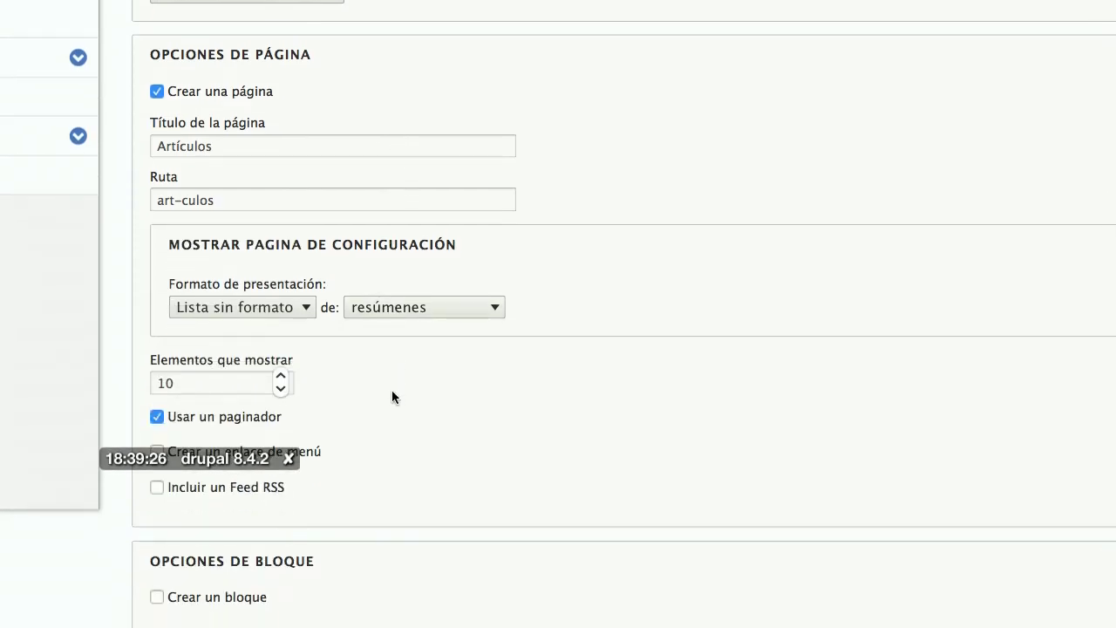
pyautogui.click(284, 143)
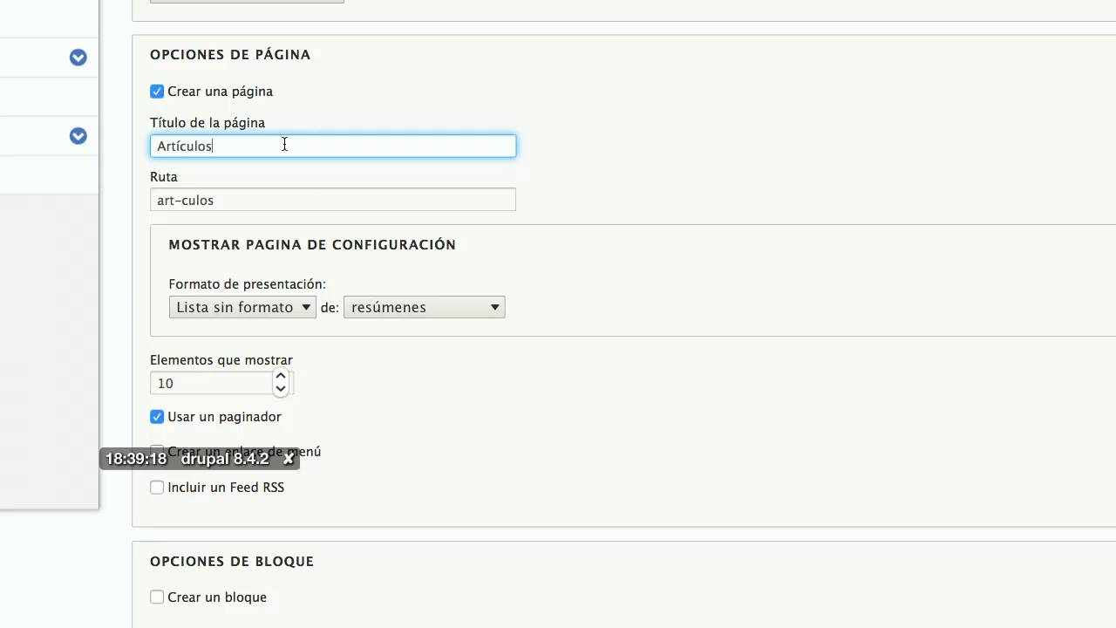
pyautogui.write('(título)')
pyautogui.click(181, 199)
pyautogui.press('BackSpace')
pyautogui.write('í')
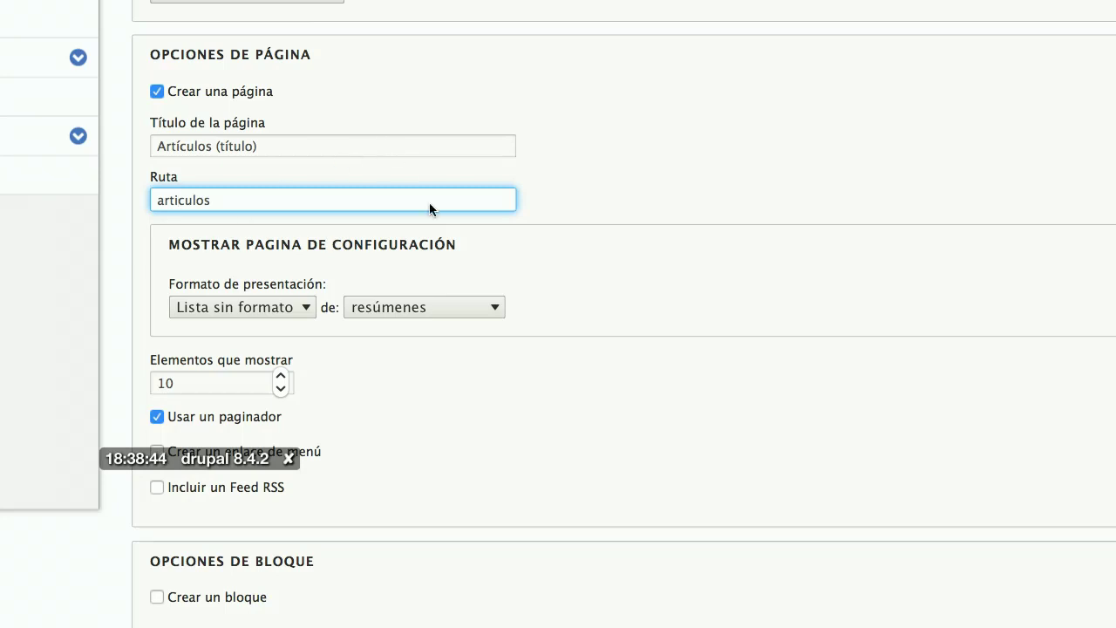
# Step: Add a Navegación principal menu link with link text 'Artículos (menú)'
pyautogui.scroll(-3, 437, 216)
pyautogui.scroll(-1, 437, 216)
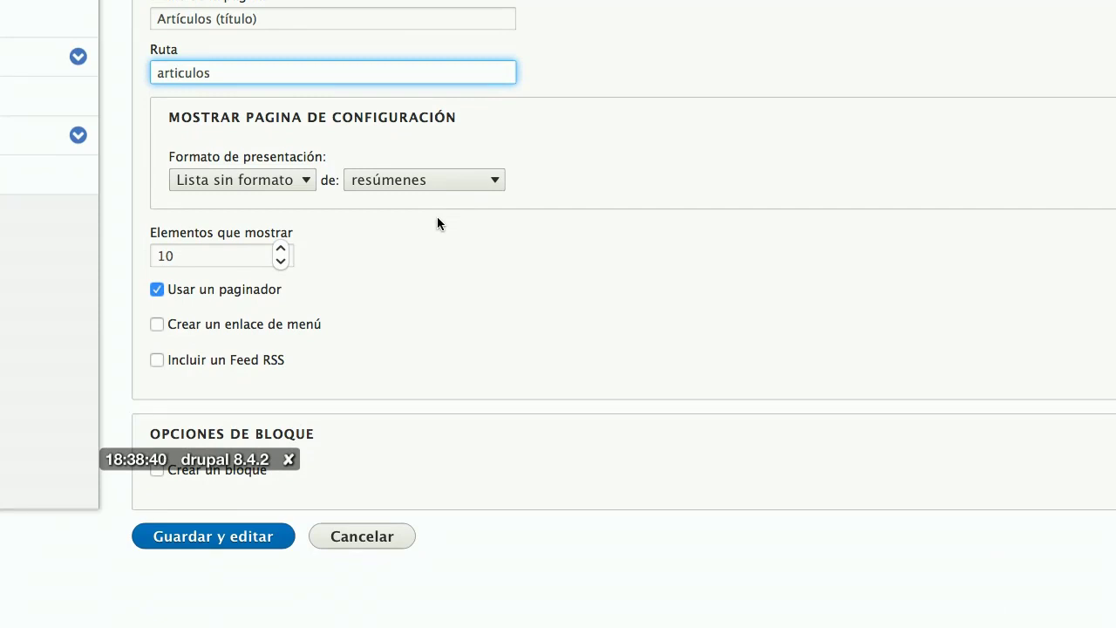
pyautogui.scroll(-1, 436, 216)
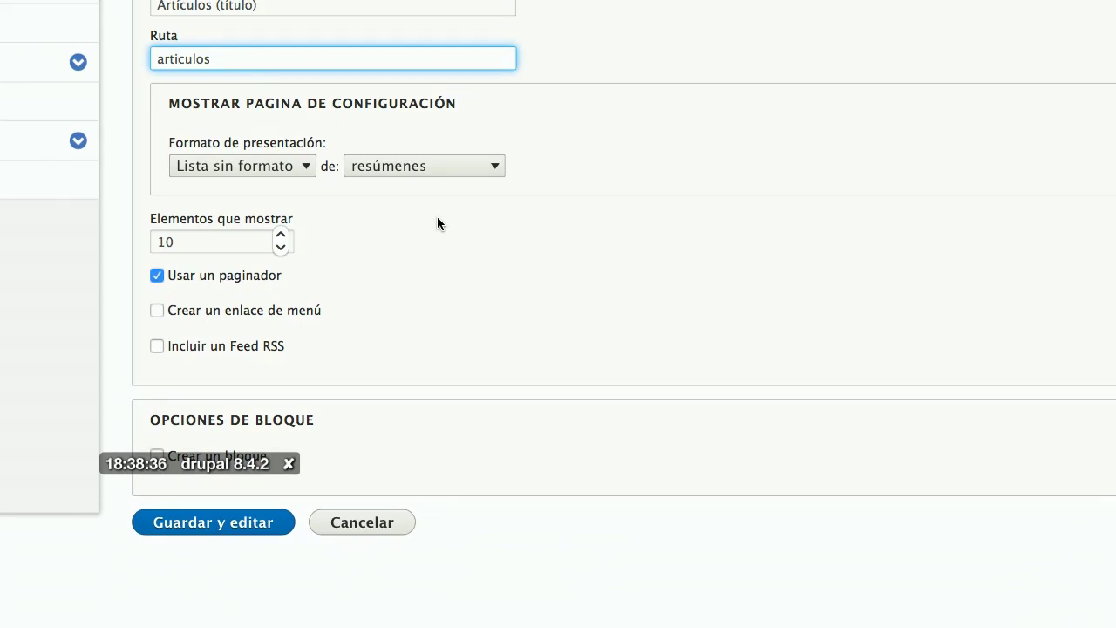
pyautogui.click(227, 312)
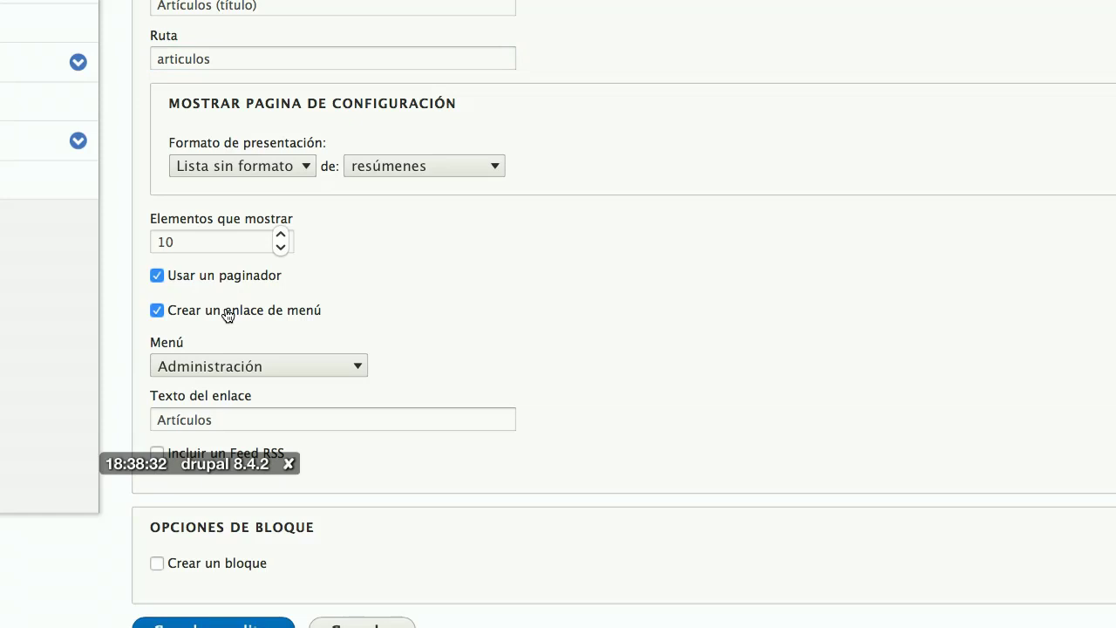
pyautogui.scroll(-3, 492, 344)
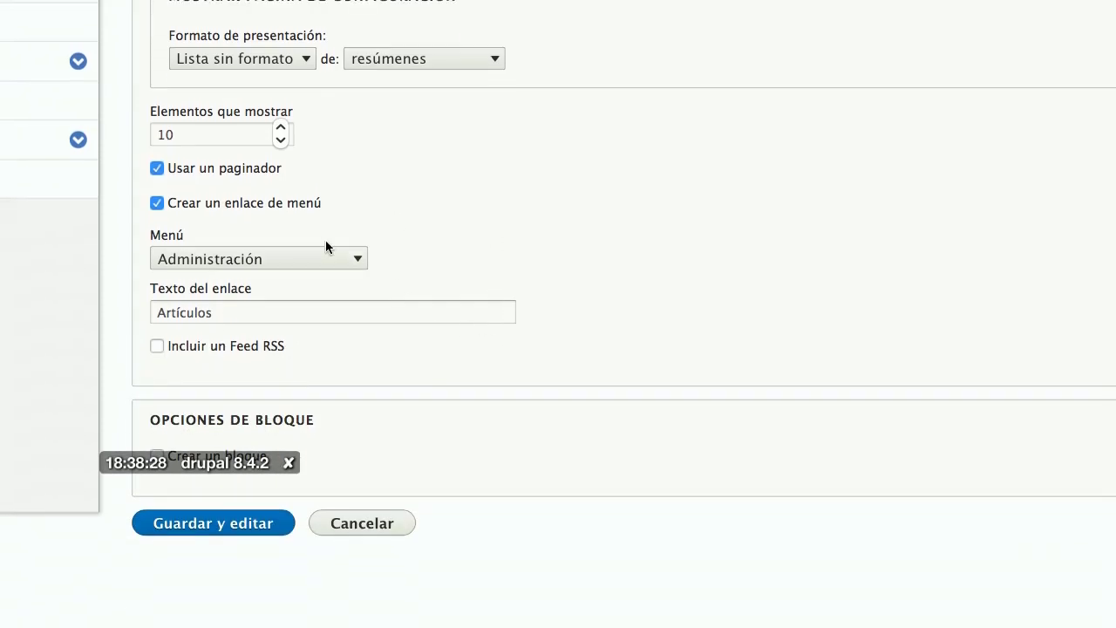
pyautogui.click(303, 263)
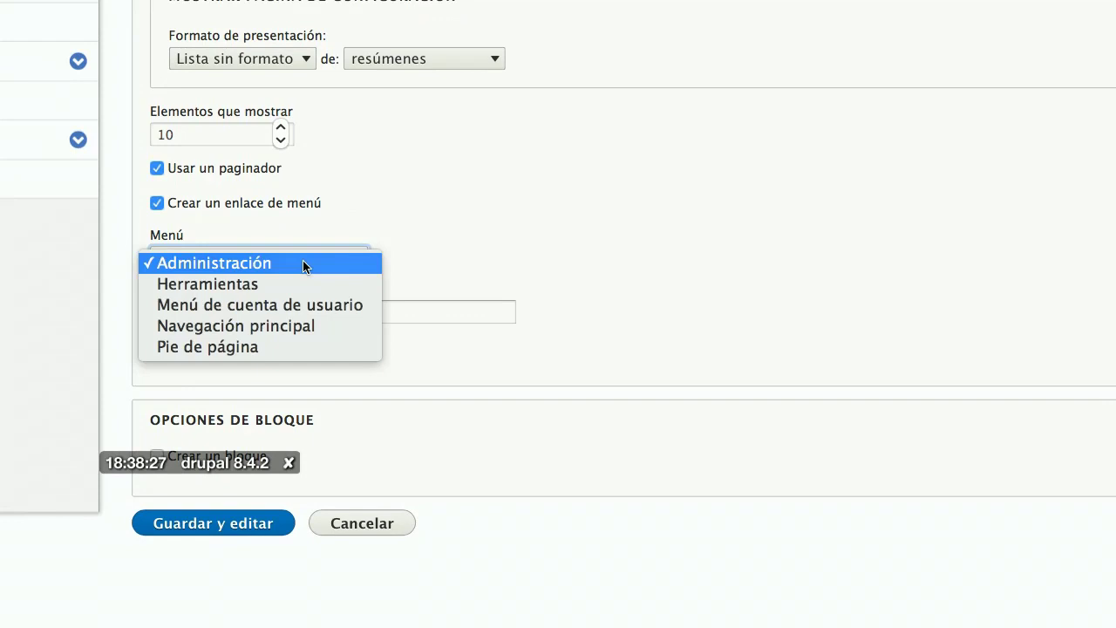
pyautogui.click(301, 325)
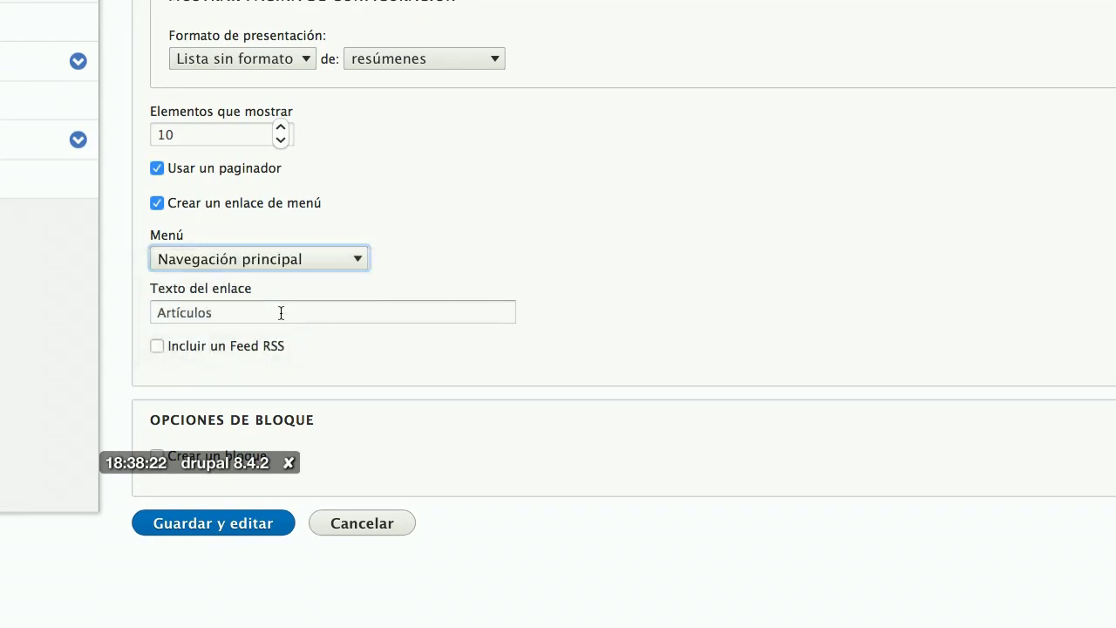
pyautogui.click(280, 312)
pyautogui.write('(men')
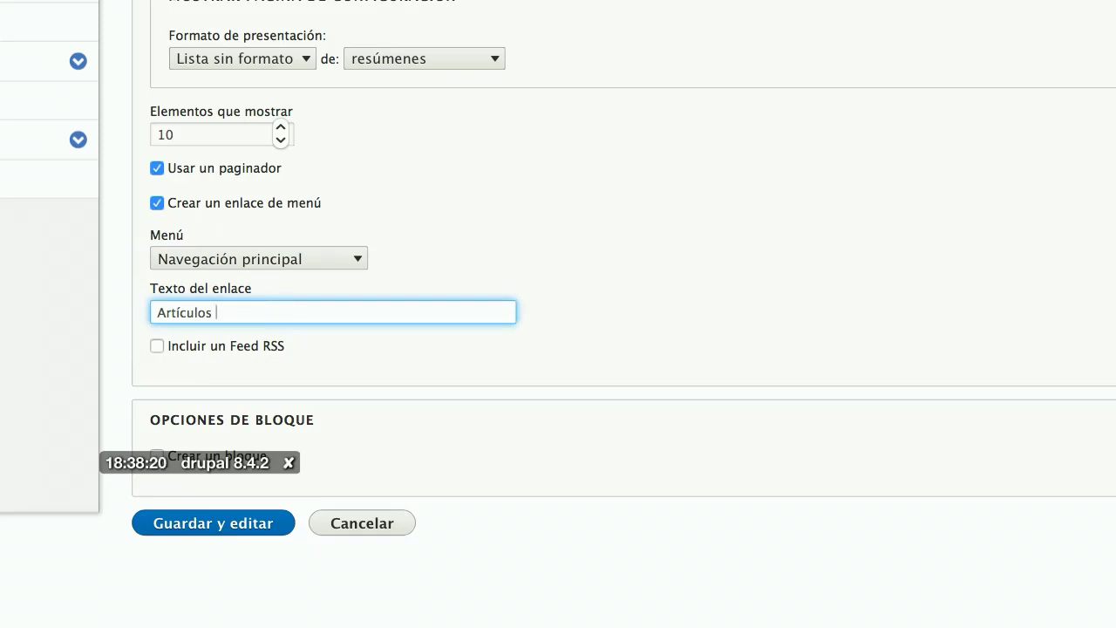
pyautogui.write('ú)')
# Step: Include an RSS feed with the path articulos.xml
pyautogui.click(281, 346)
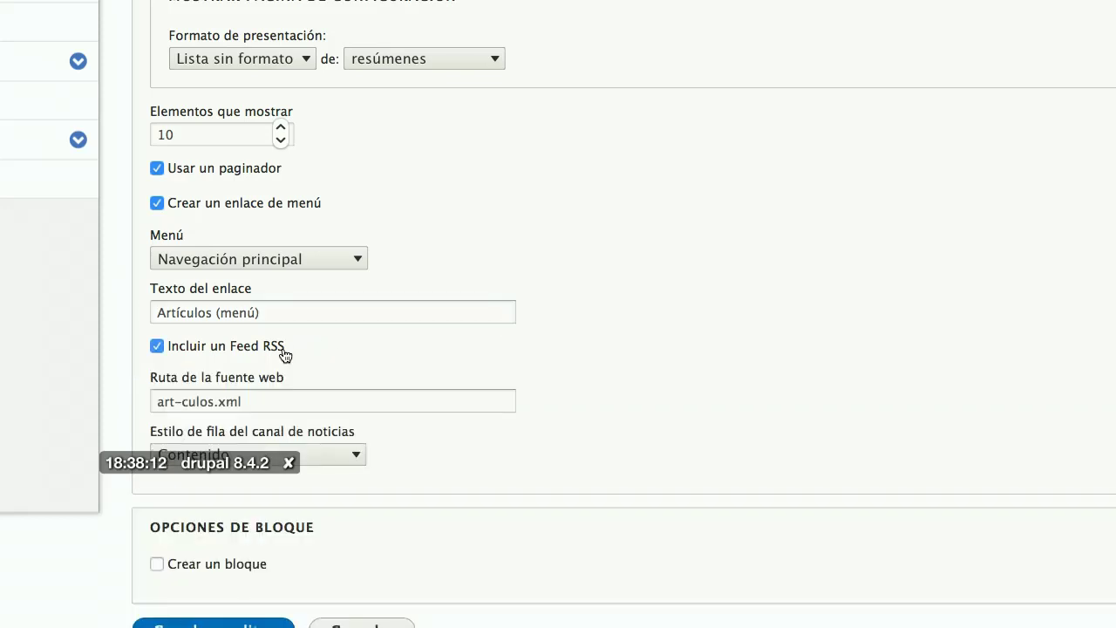
pyautogui.click(178, 401)
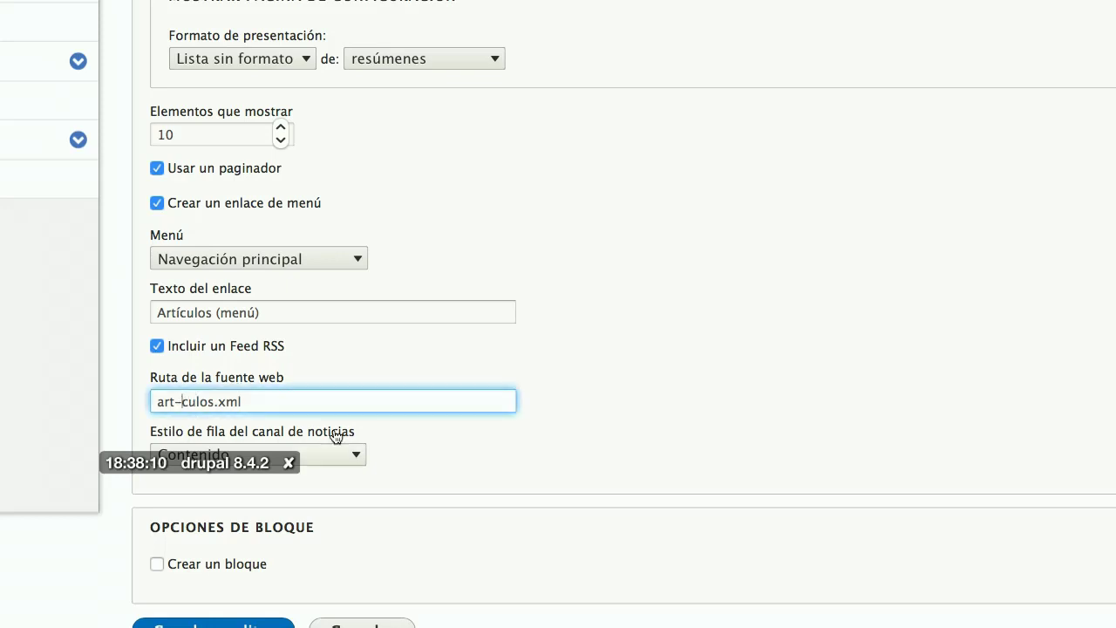
pyautogui.press('BackSpace')
pyautogui.write('i')
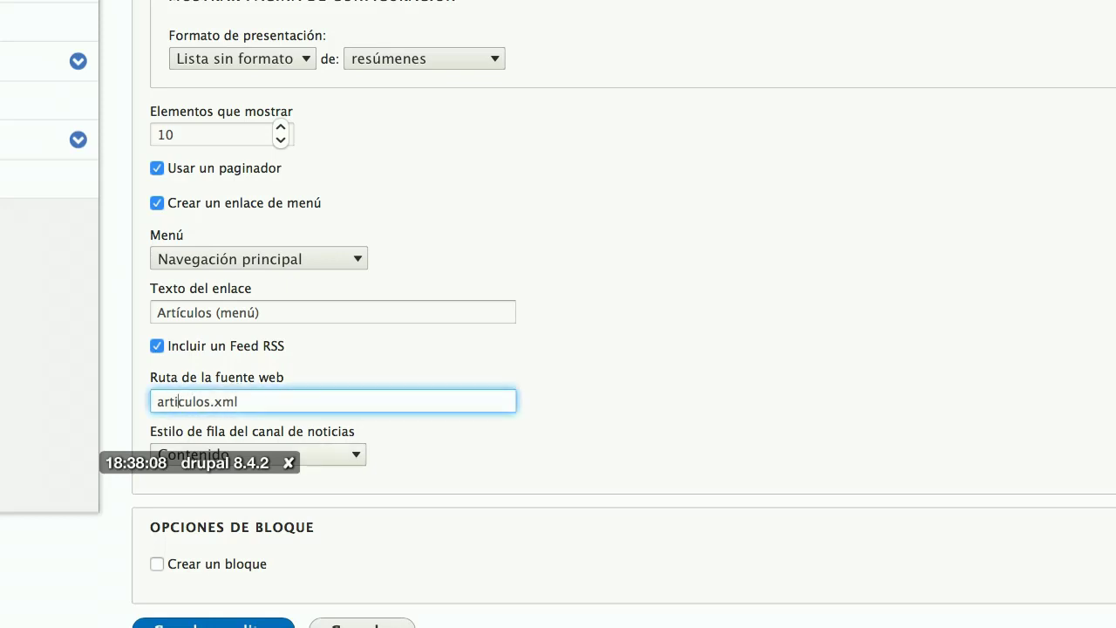
# Step: Toggle 'Crear un bloque' on and back off, then review the whole form
pyautogui.scroll(-3, 484, 428)
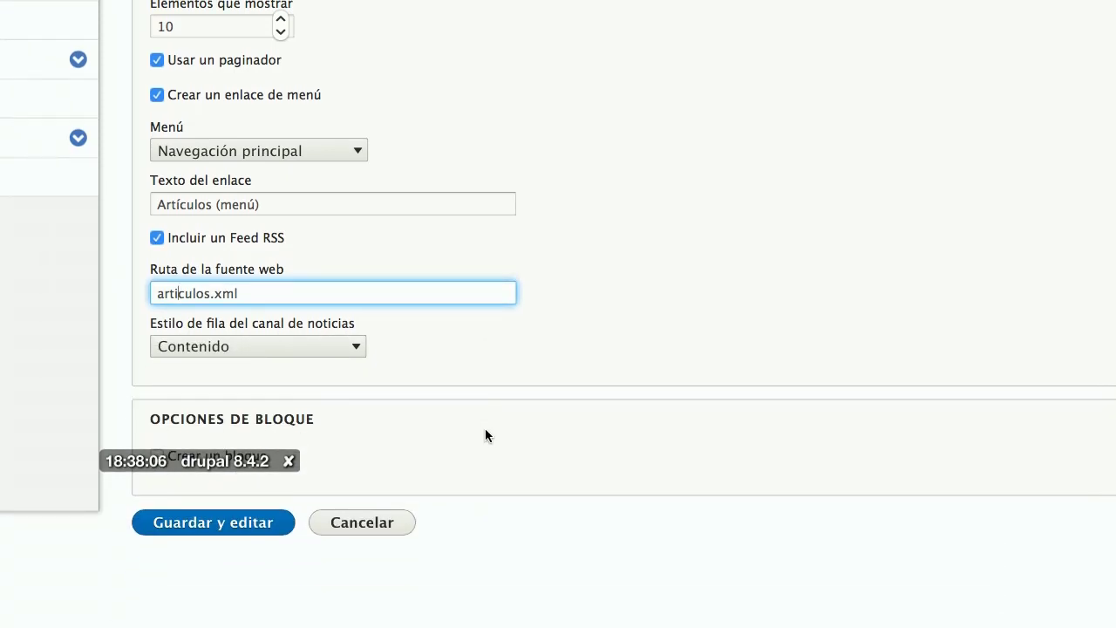
pyautogui.scroll(-1, 485, 428)
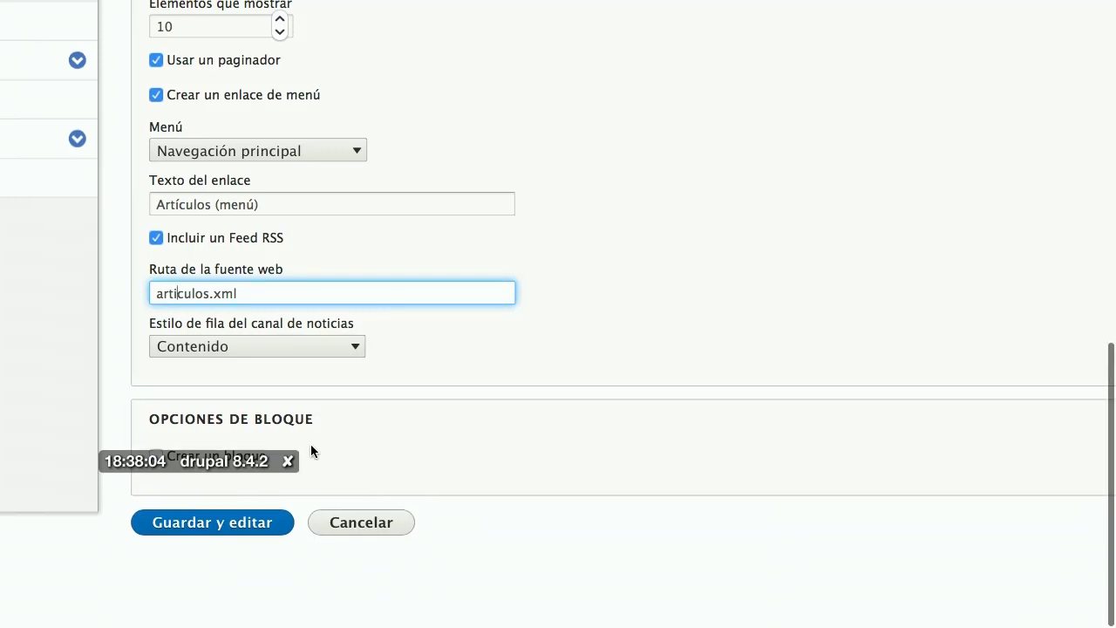
pyautogui.click(287, 461)
pyautogui.click(155, 459)
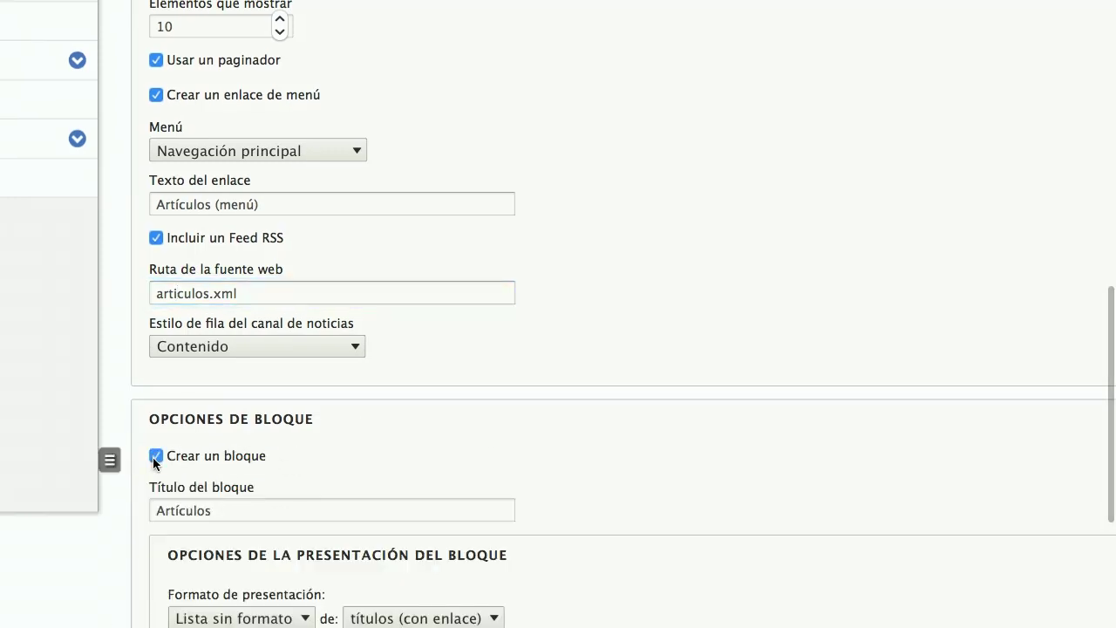
pyautogui.click(155, 457)
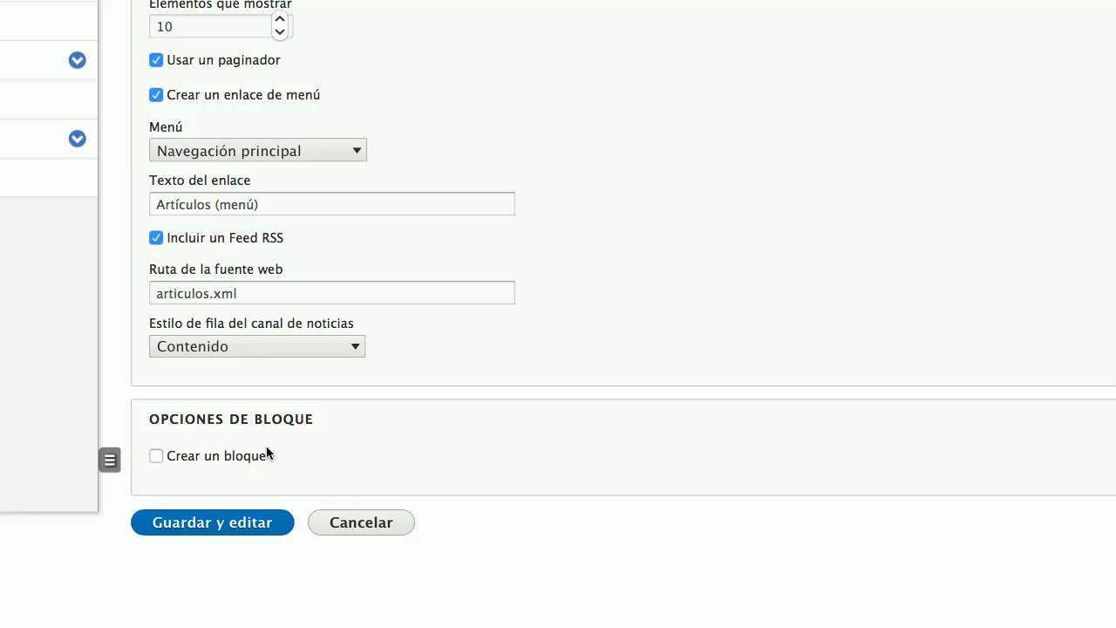
pyautogui.scroll(10, 267, 448)
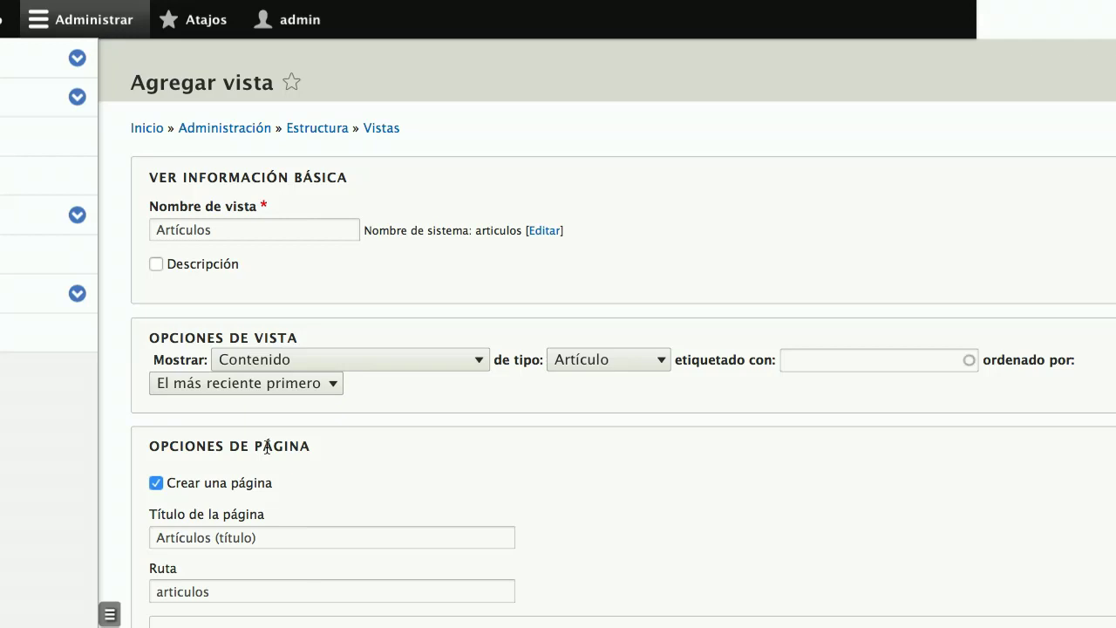
pyautogui.scroll(-8, 333, 479)
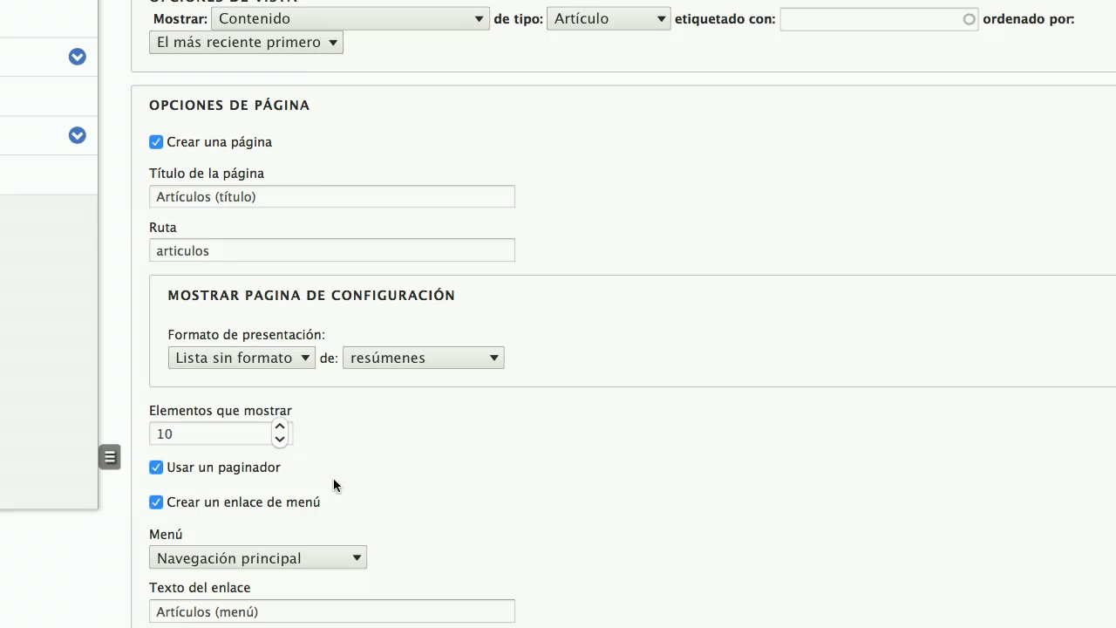
pyautogui.scroll(-5, 333, 477)
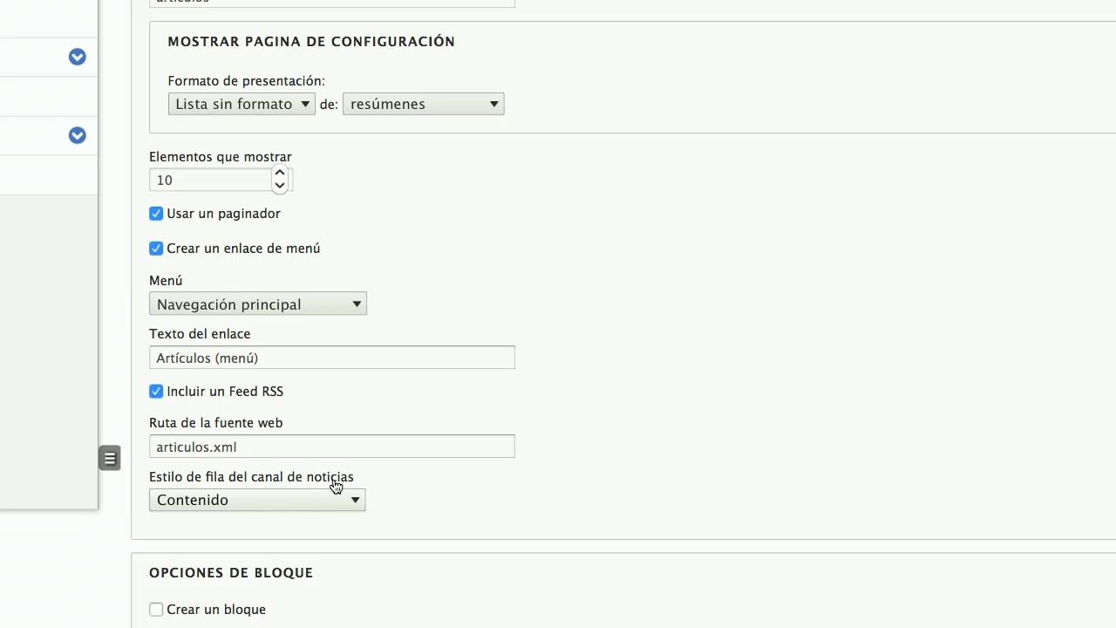
pyautogui.scroll(-4, 336, 485)
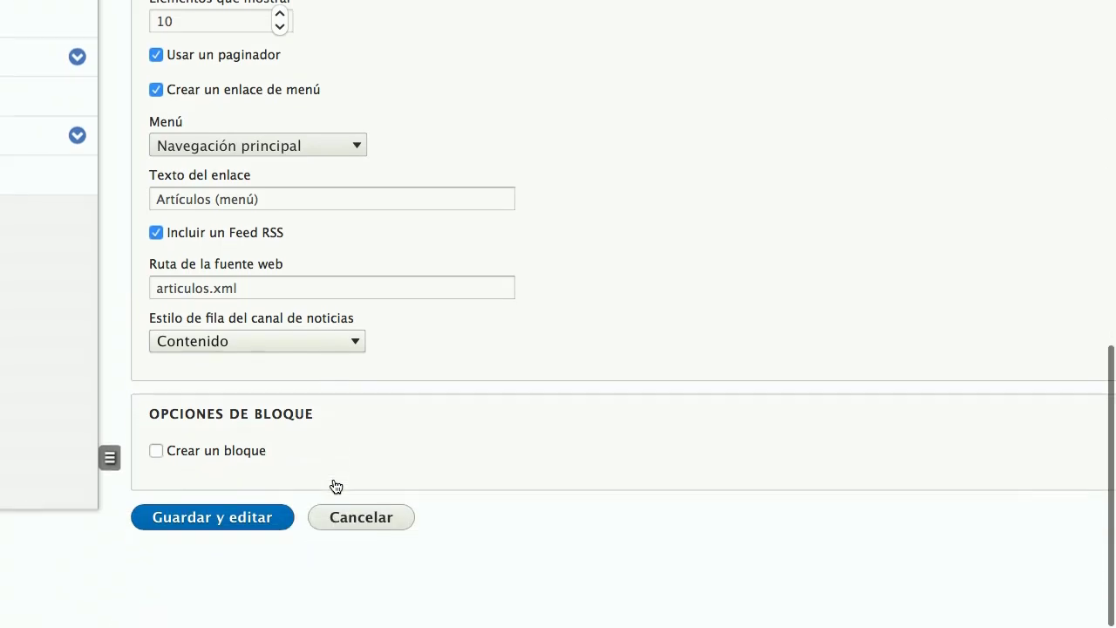
# Step: Save the new Artículos view
pyautogui.click(221, 526)
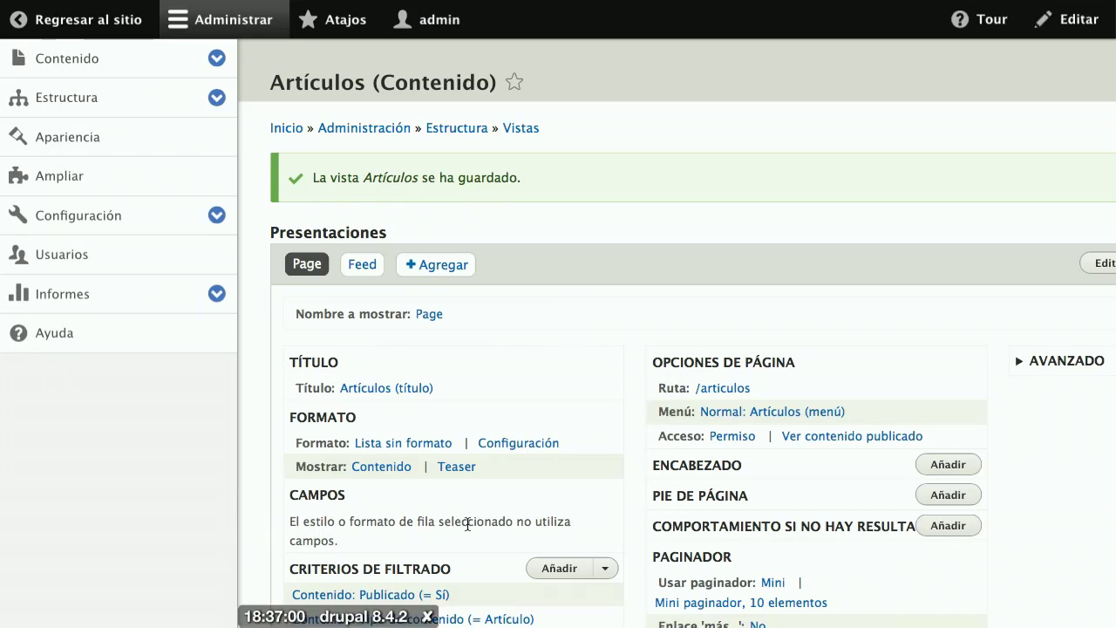
pyautogui.scroll(-3, 467, 524)
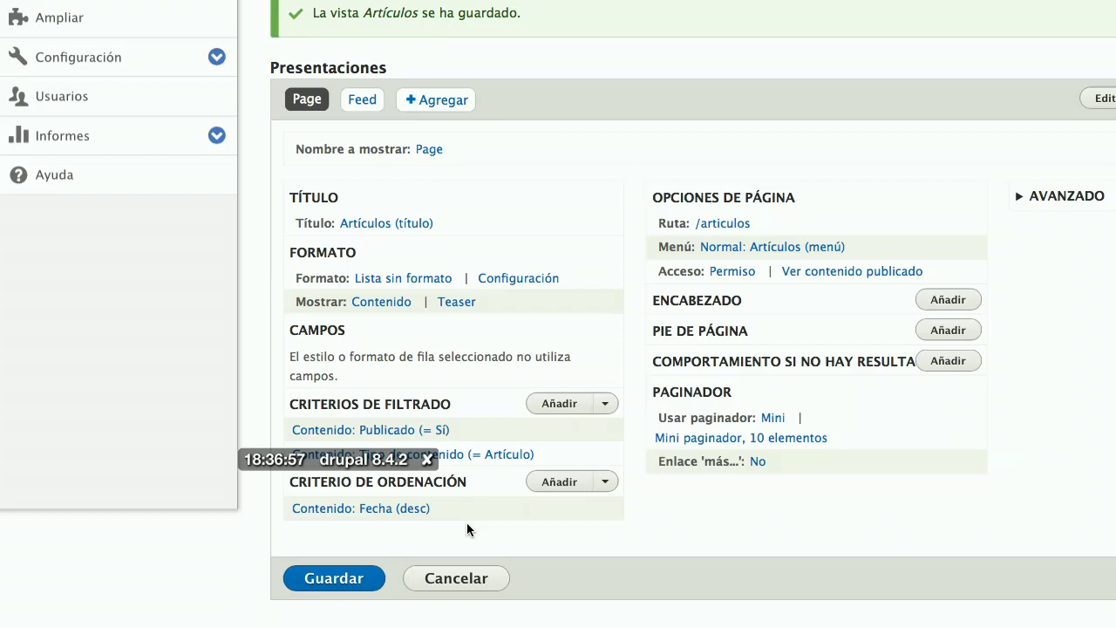
pyautogui.click(334, 578)
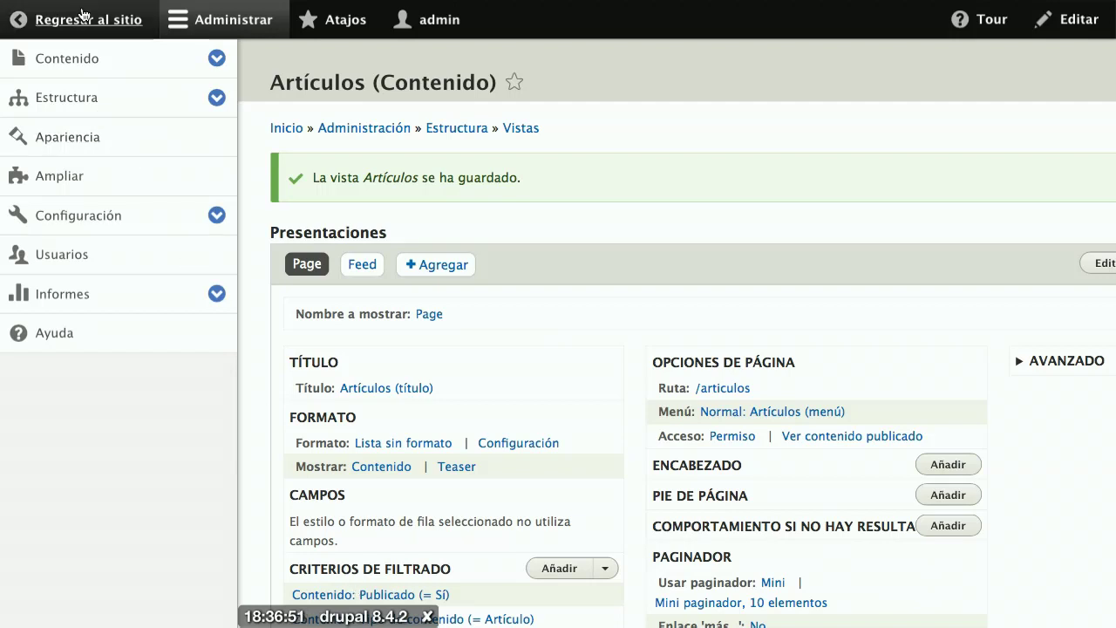
# Step: Exit full screen and return to the public site with 'Regresar al sitio'
pyautogui.moveTo(81, 6)
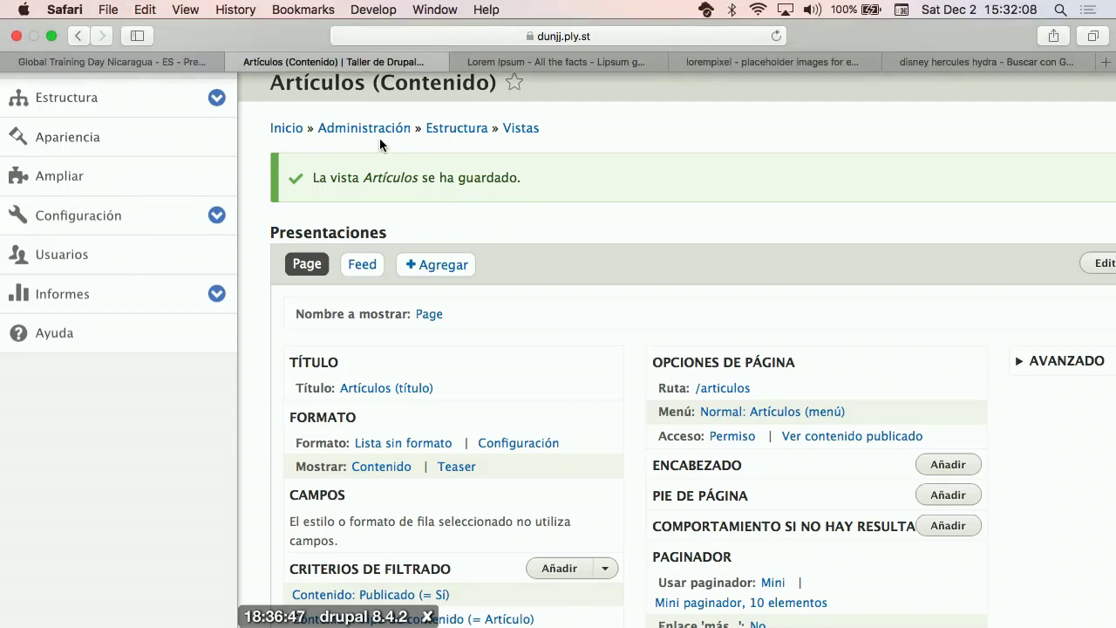
pyautogui.scroll(1, 339, 189)
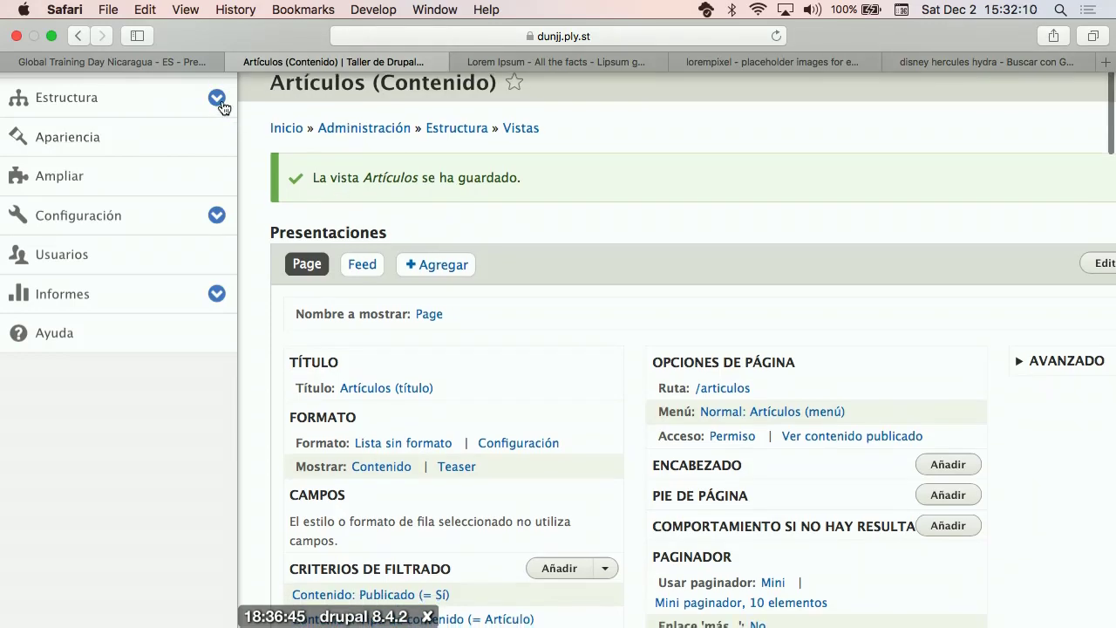
pyautogui.click(50, 37)
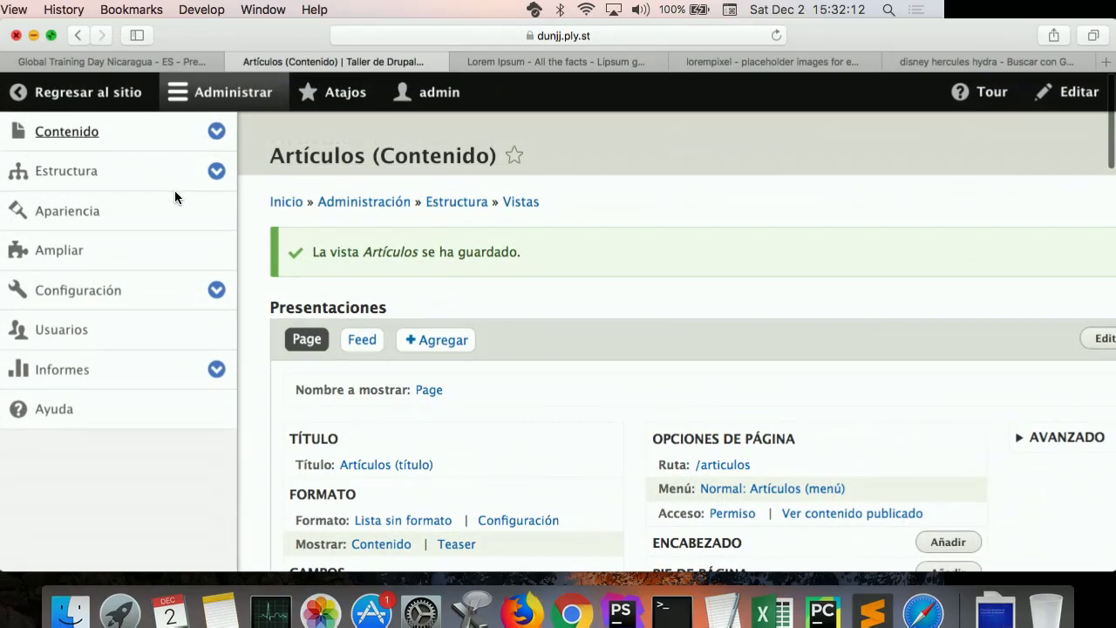
pyautogui.click(96, 92)
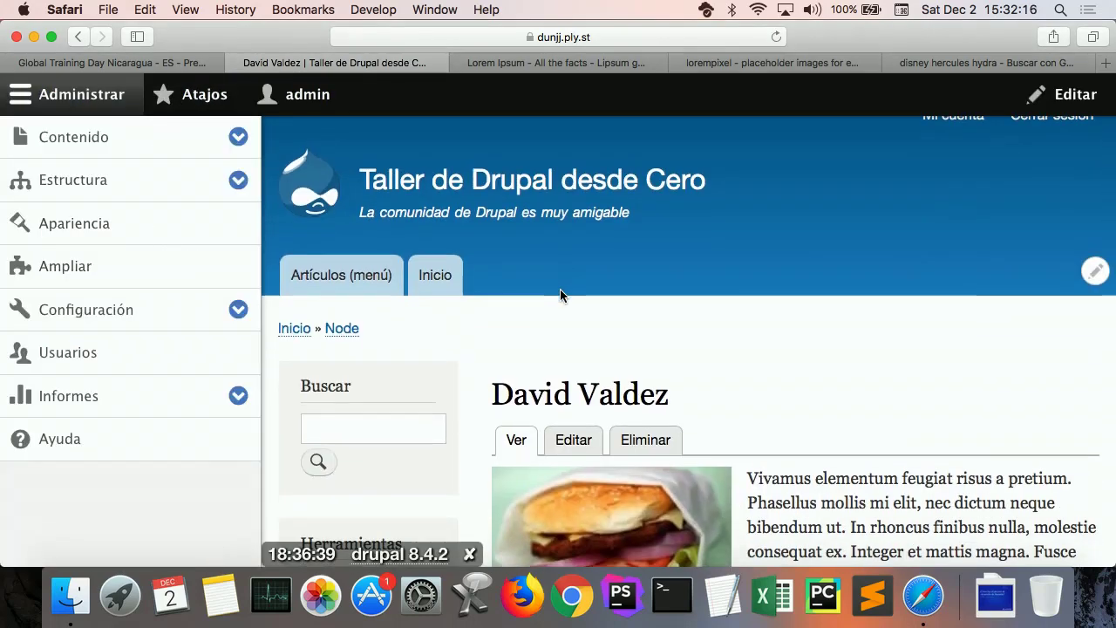
# Step: Open the 'Artículos (menú)' page, browse its article list and check the /articulos URL
pyautogui.click(359, 277)
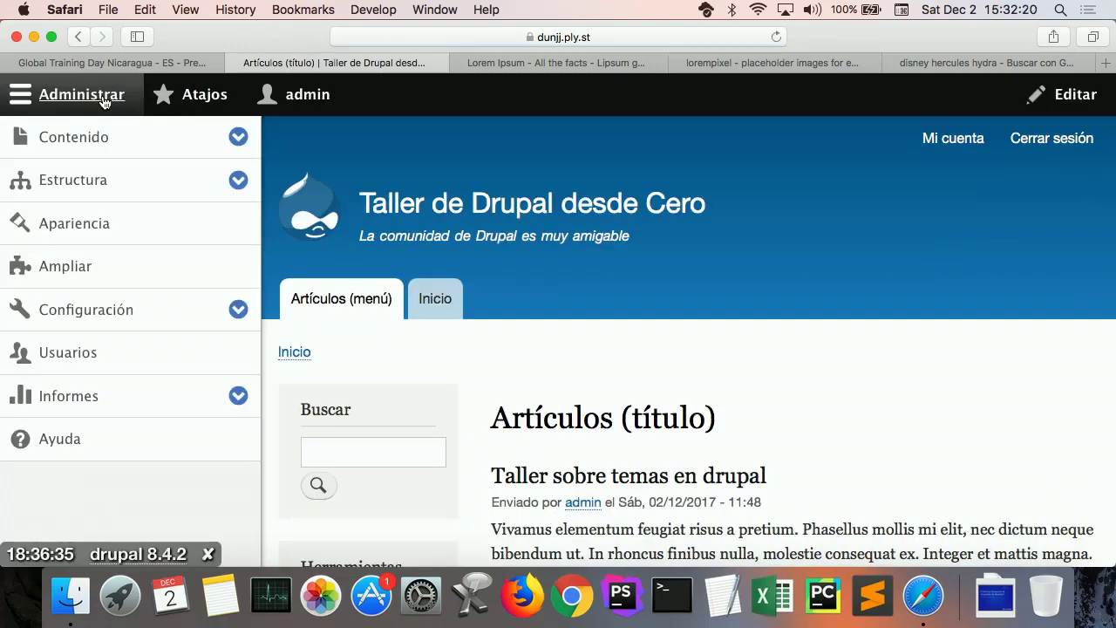
pyautogui.click(103, 102)
pyautogui.scroll(-4, 404, 266)
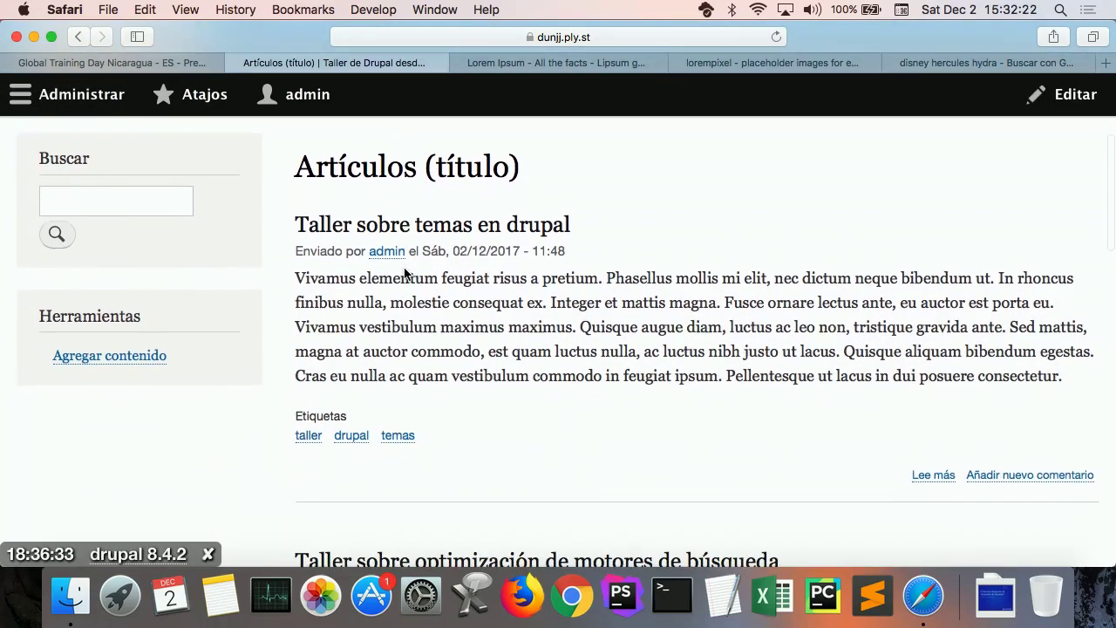
pyautogui.scroll(-10, 404, 272)
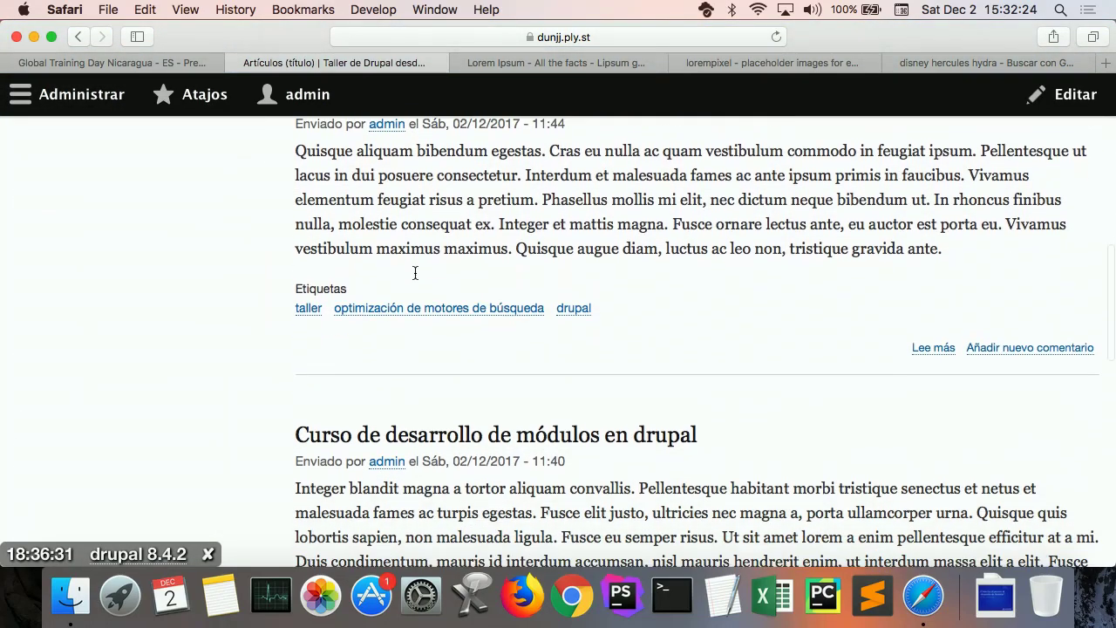
pyautogui.scroll(-10, 415, 273)
pyautogui.scroll(10, 415, 273)
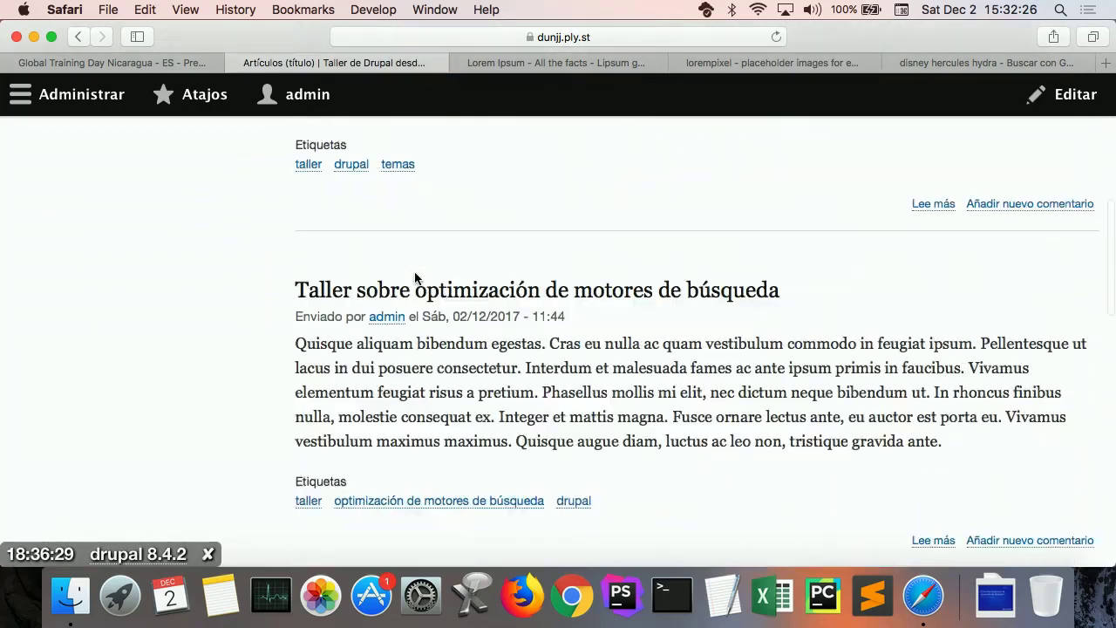
pyautogui.scroll(15, 414, 278)
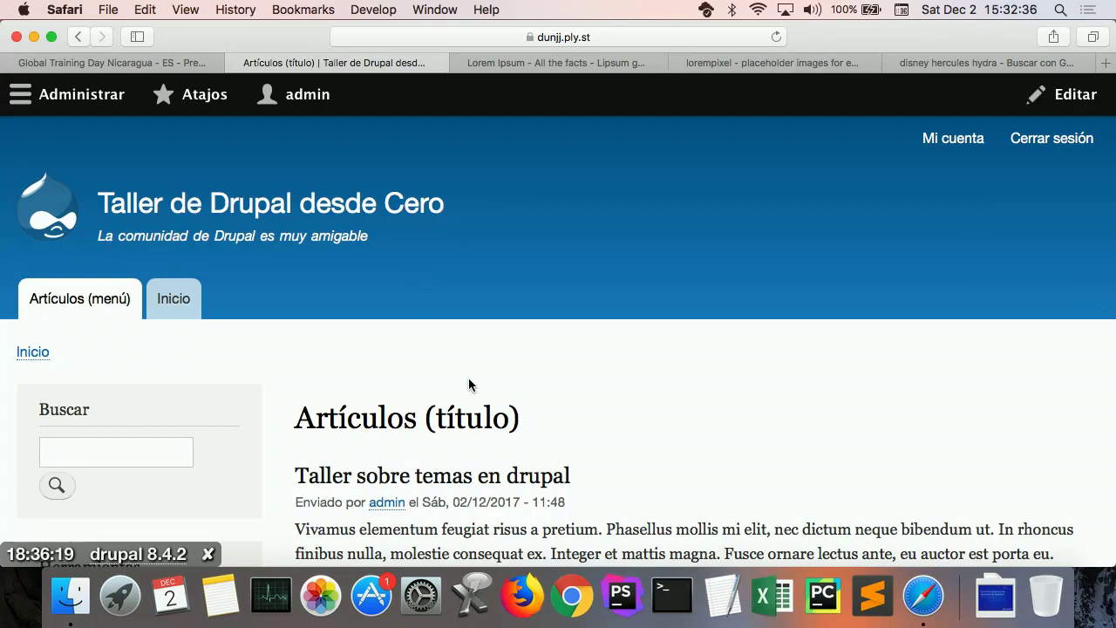
pyautogui.scroll(-15, 469, 379)
pyautogui.scroll(5, 468, 380)
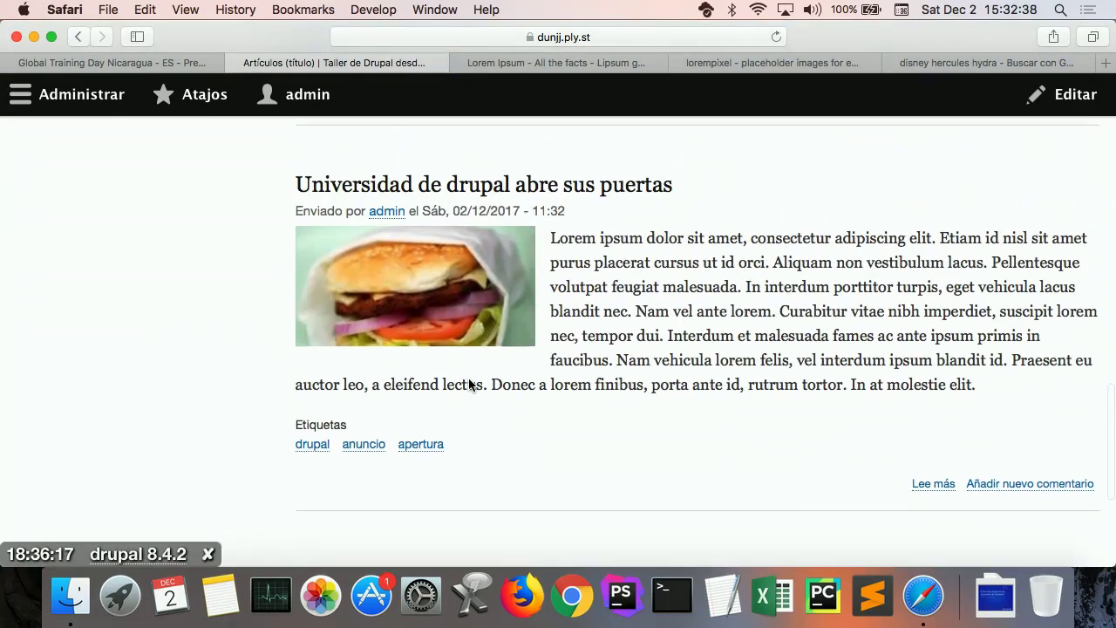
pyautogui.scroll(10, 469, 384)
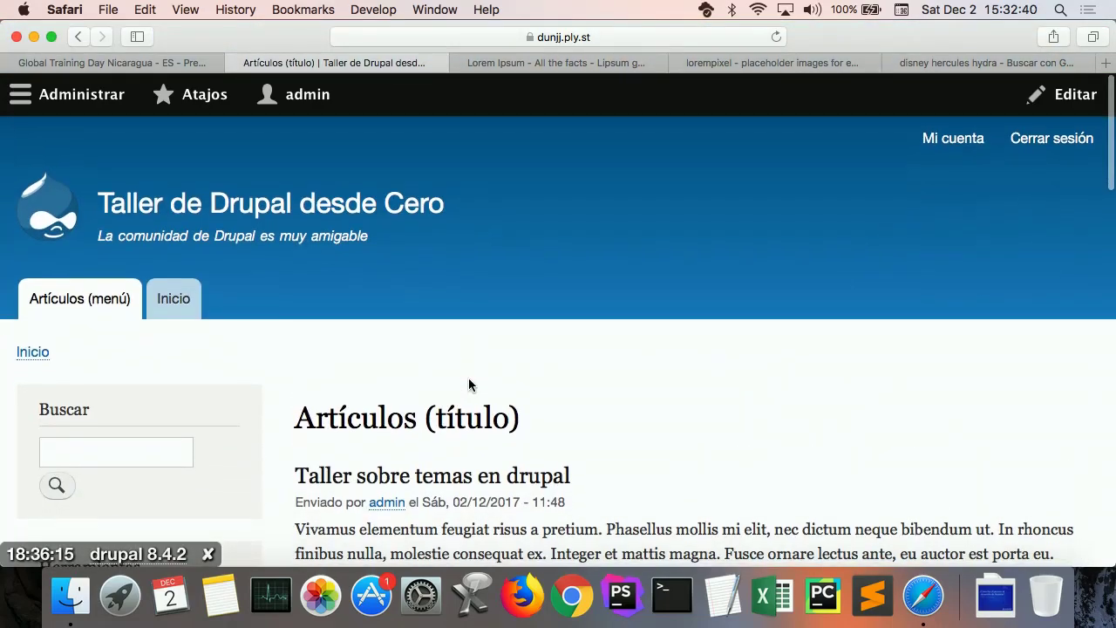
pyautogui.scroll(2, 469, 379)
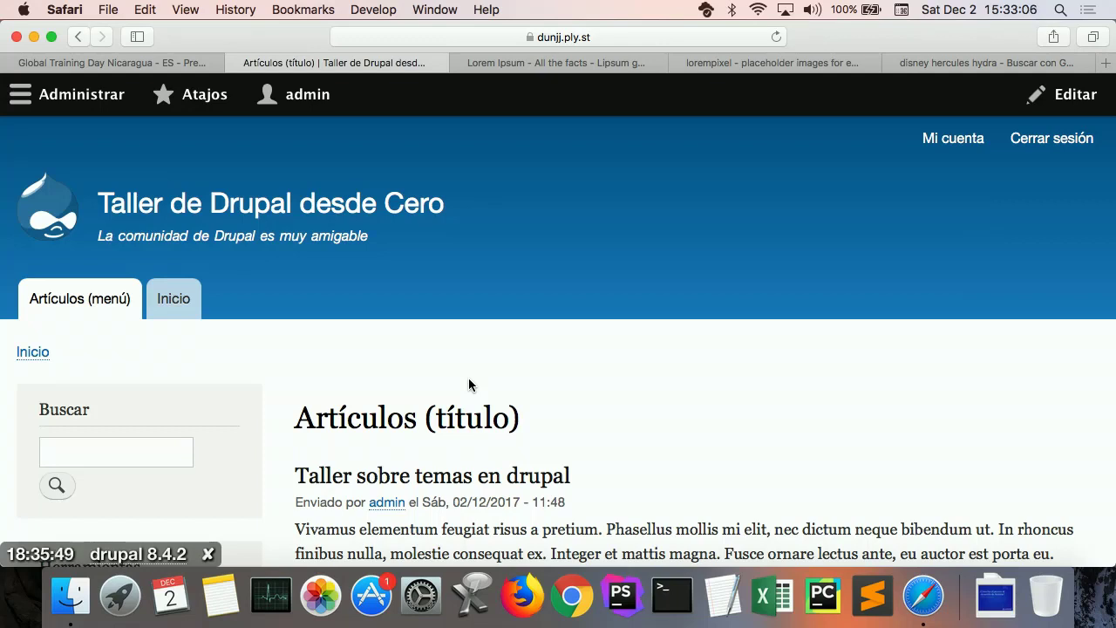
pyautogui.scroll(-1, 469, 379)
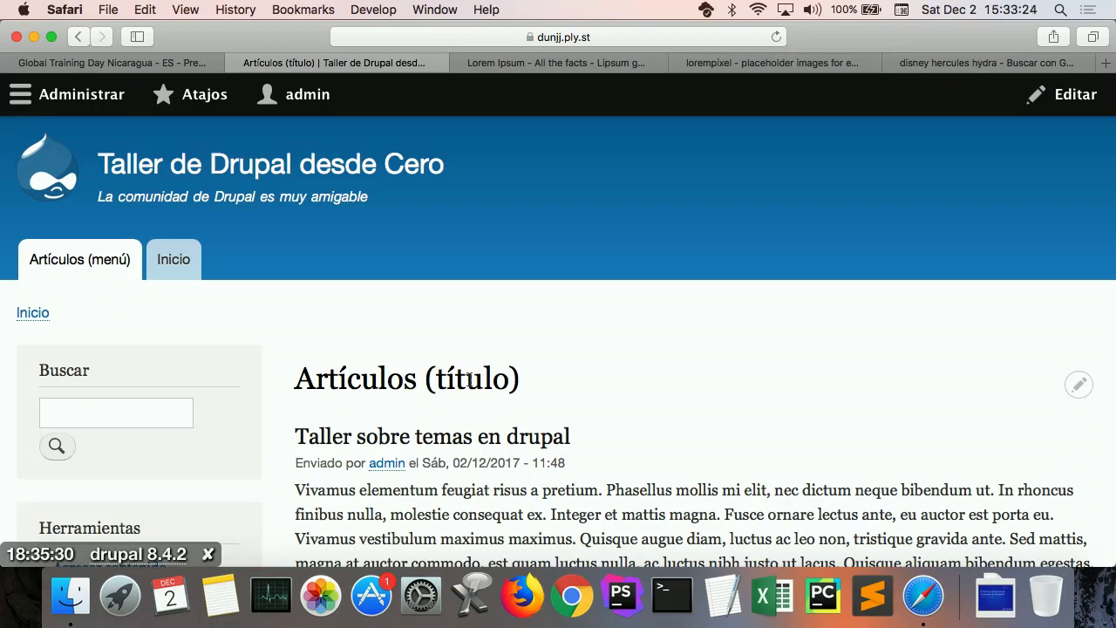
pyautogui.click(650, 40)
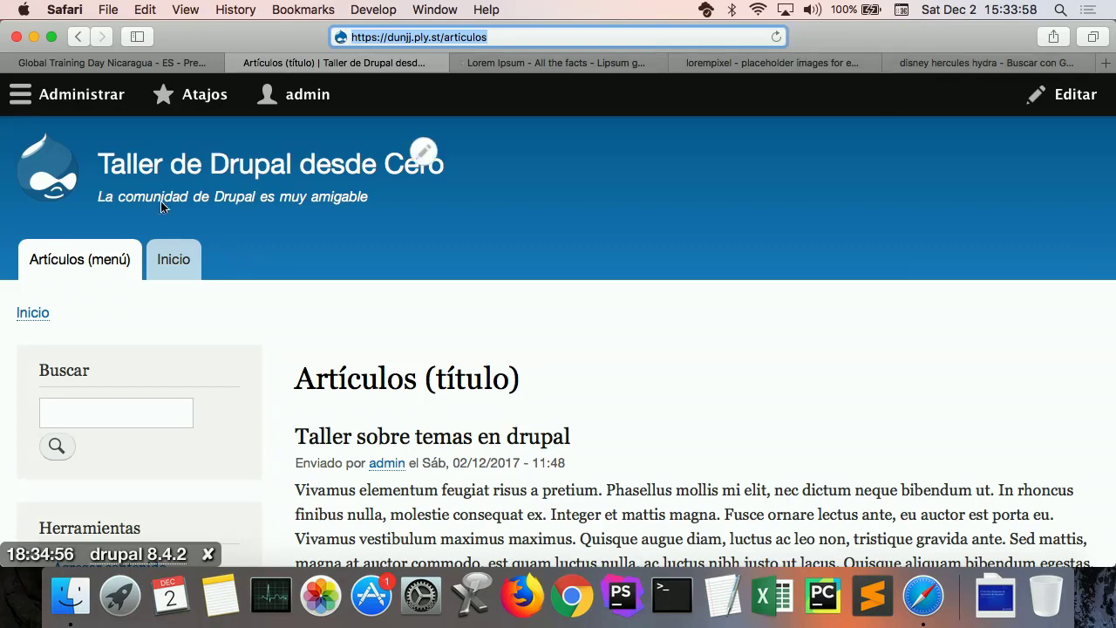
# Step: From Estructura > Vistas, start a new view named 'Profesores'
pyautogui.click(92, 96)
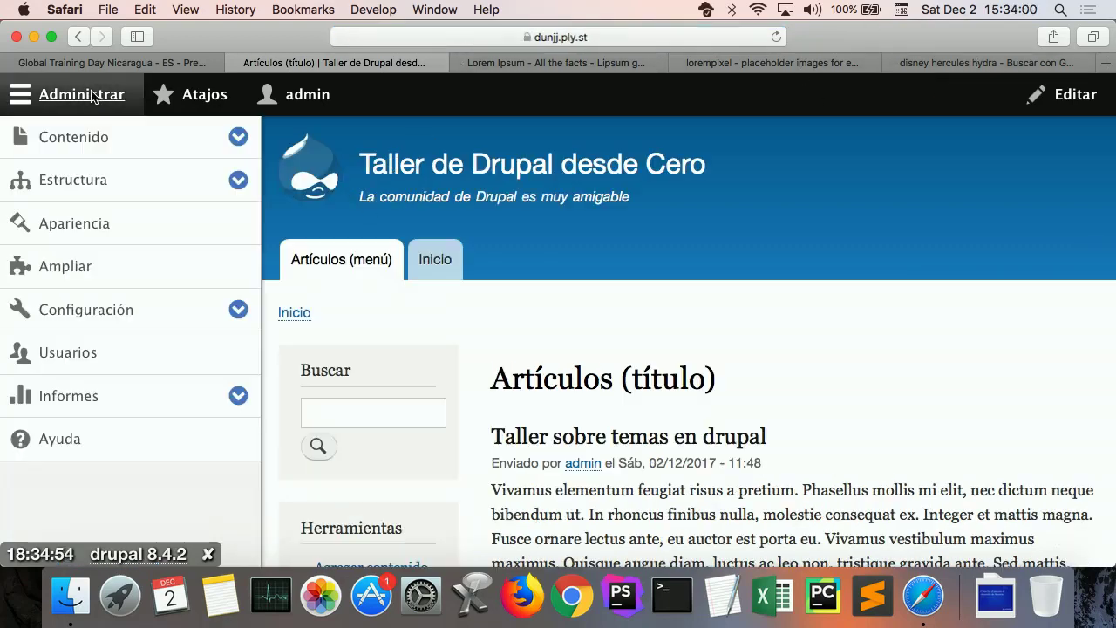
pyautogui.click(87, 182)
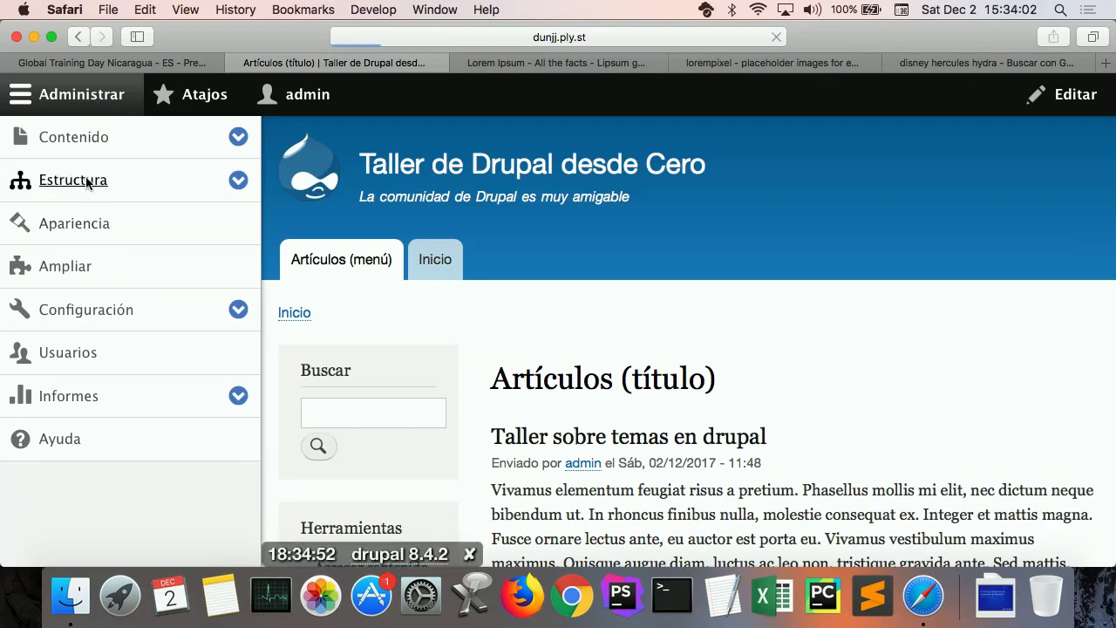
pyautogui.scroll(-2, 194, 245)
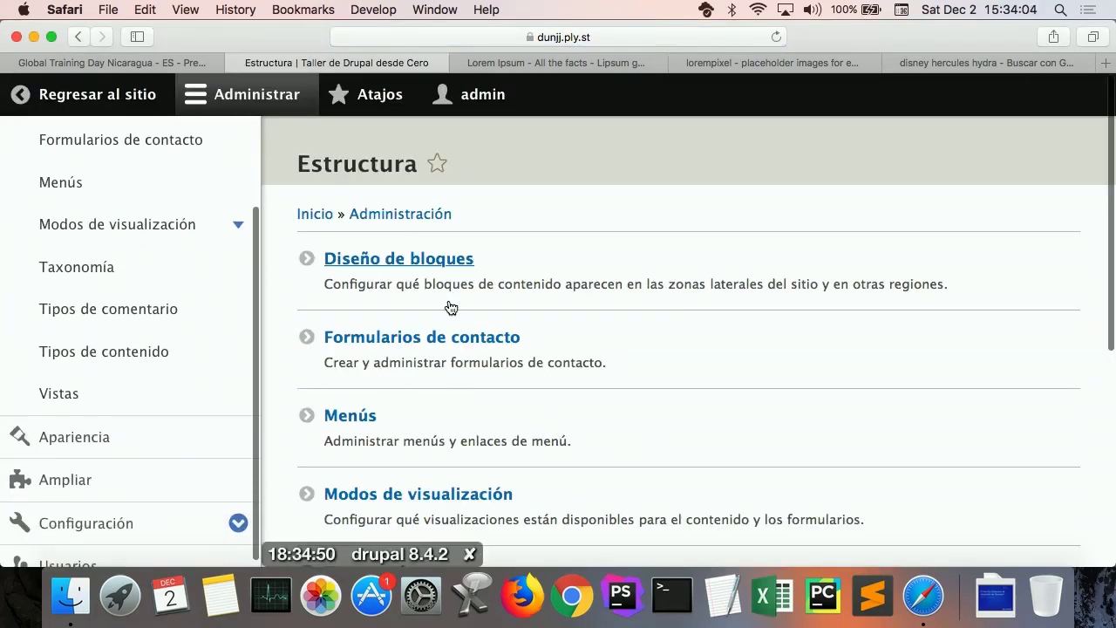
pyautogui.scroll(-5, 451, 306)
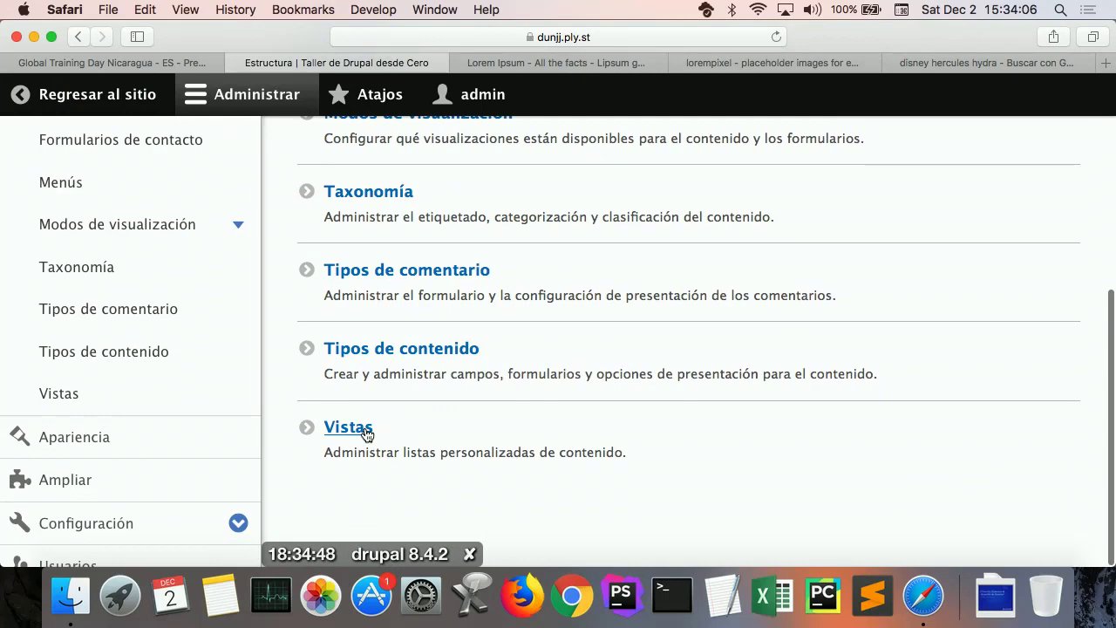
pyautogui.click(370, 429)
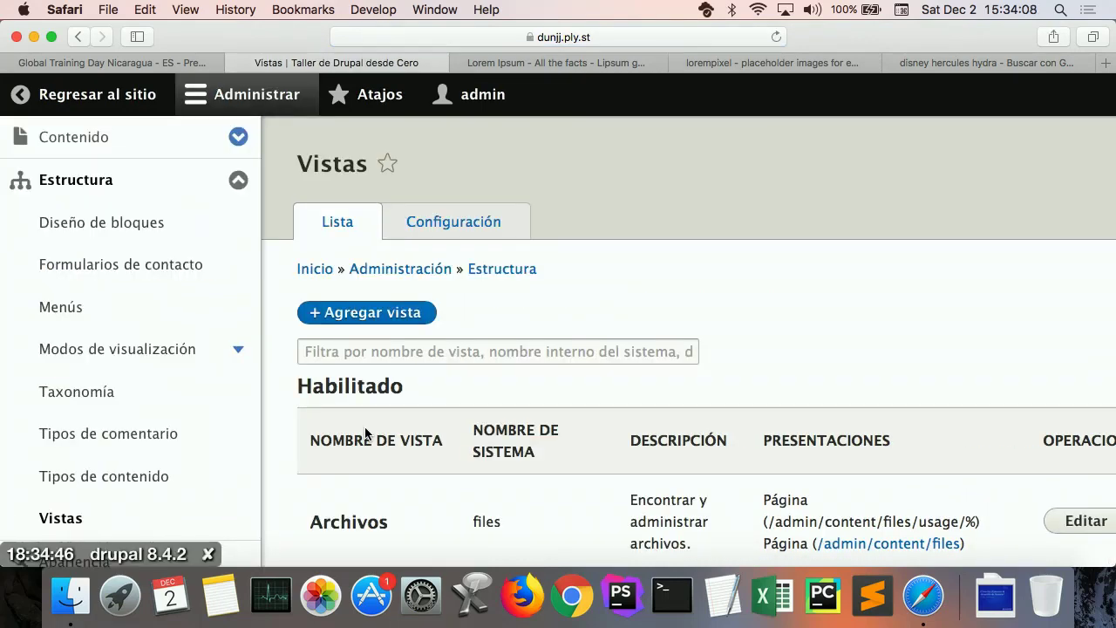
pyautogui.click(362, 317)
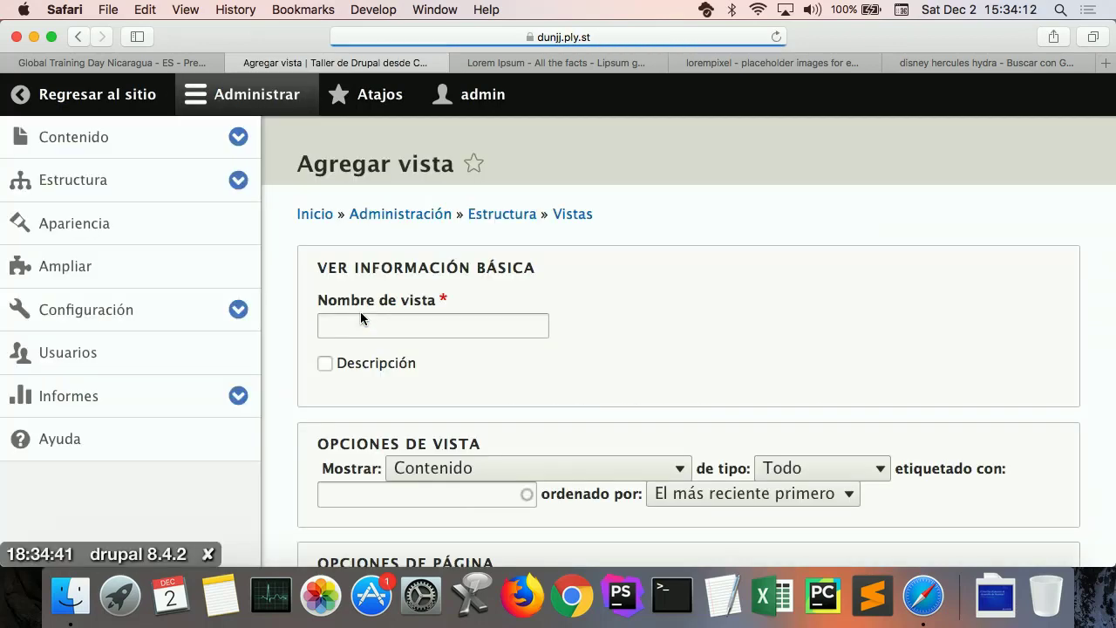
pyautogui.click(394, 325)
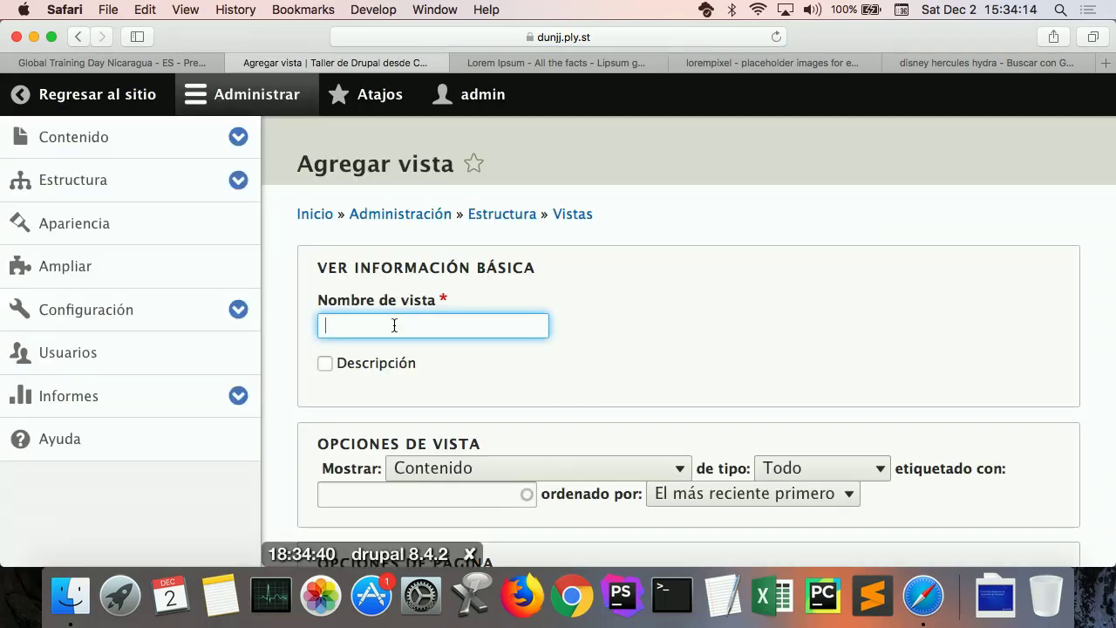
pyautogui.write('Profesores')
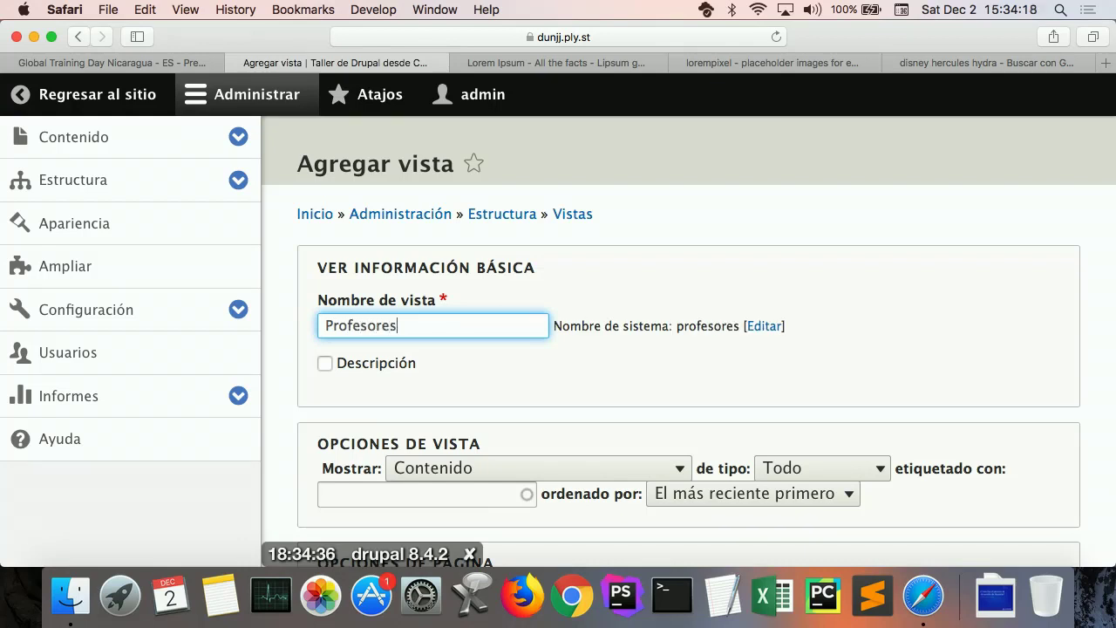
# Step: Limit the view to Profesor content sorted by Título
pyautogui.scroll(-3, 546, 350)
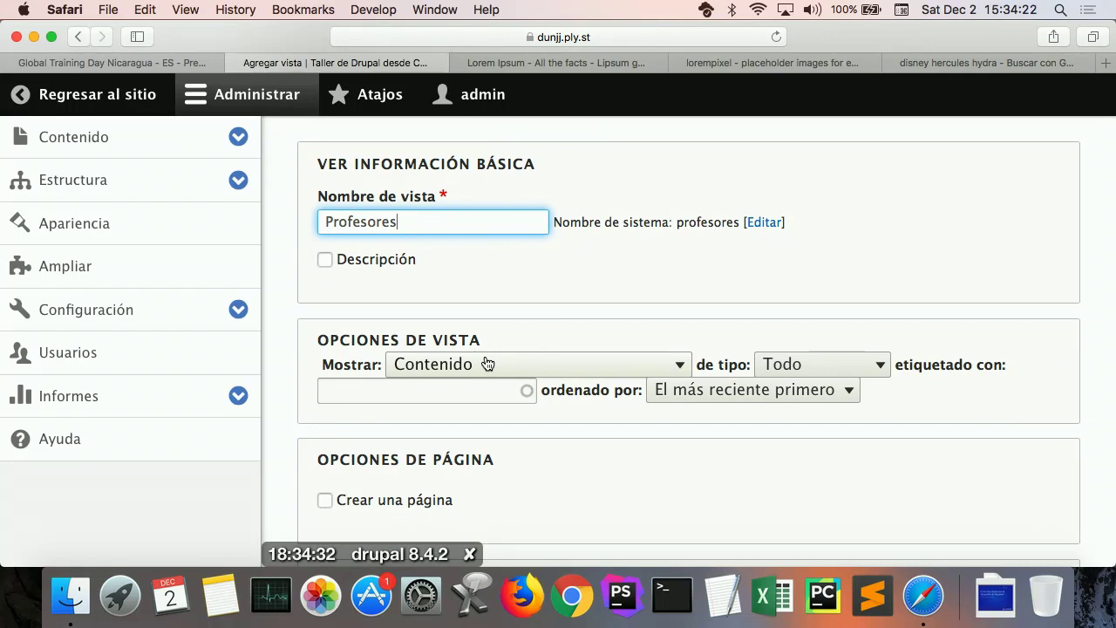
pyautogui.click(828, 376)
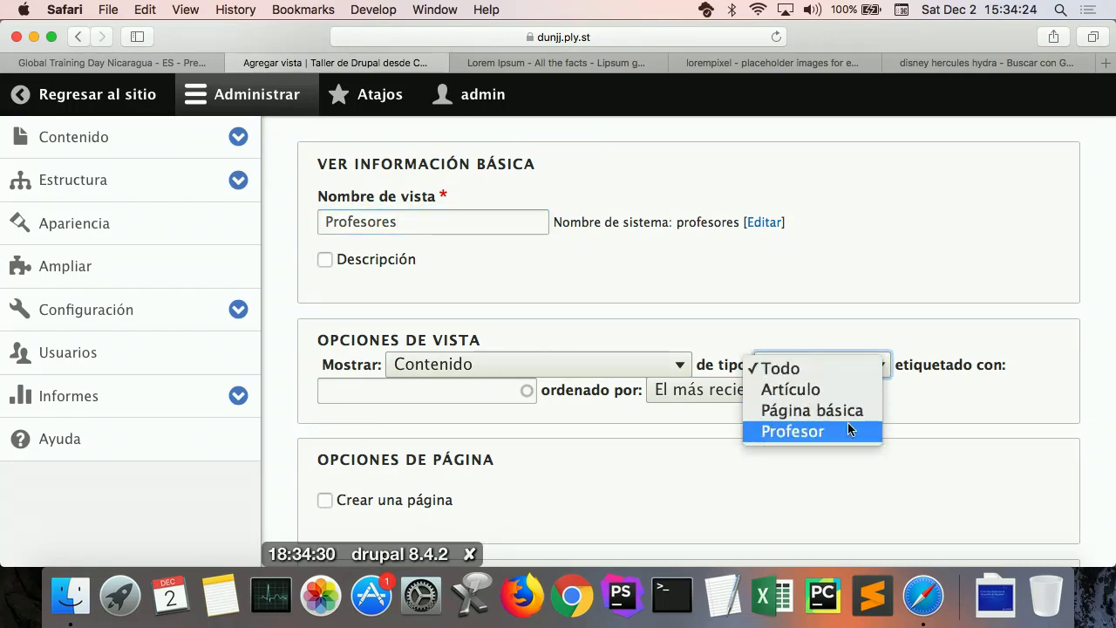
pyautogui.click(844, 348)
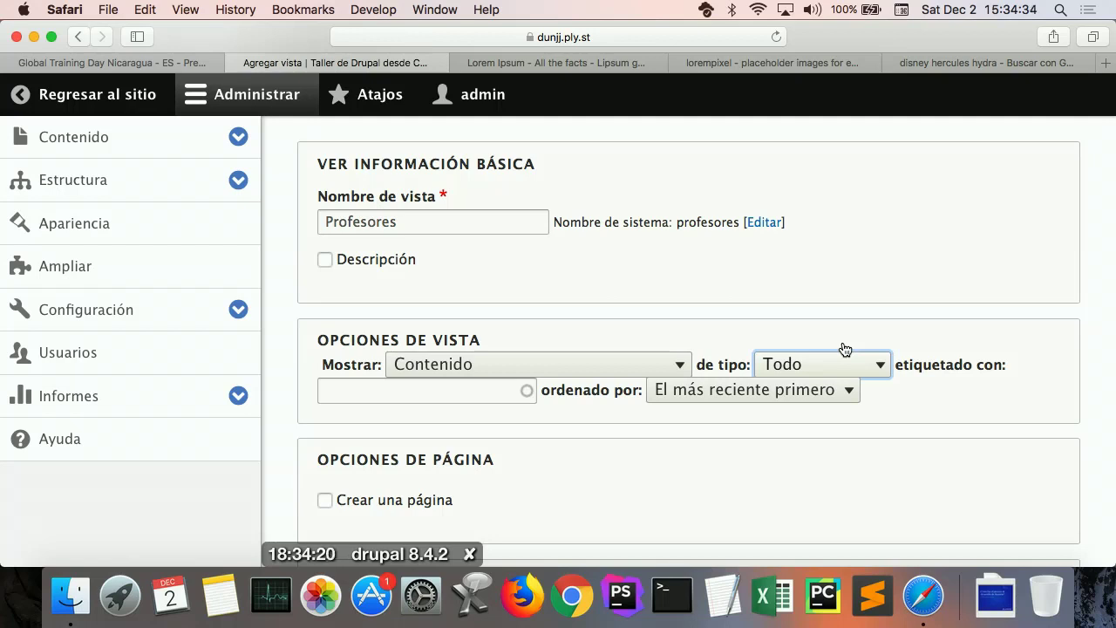
pyautogui.click(846, 357)
pyautogui.click(842, 431)
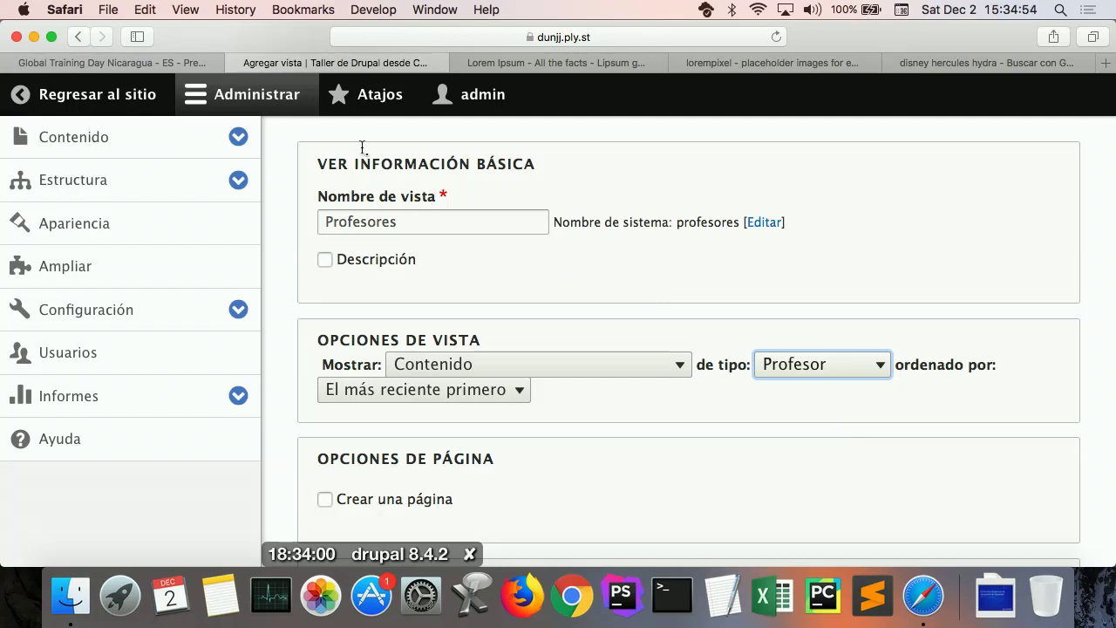
pyautogui.click(249, 94)
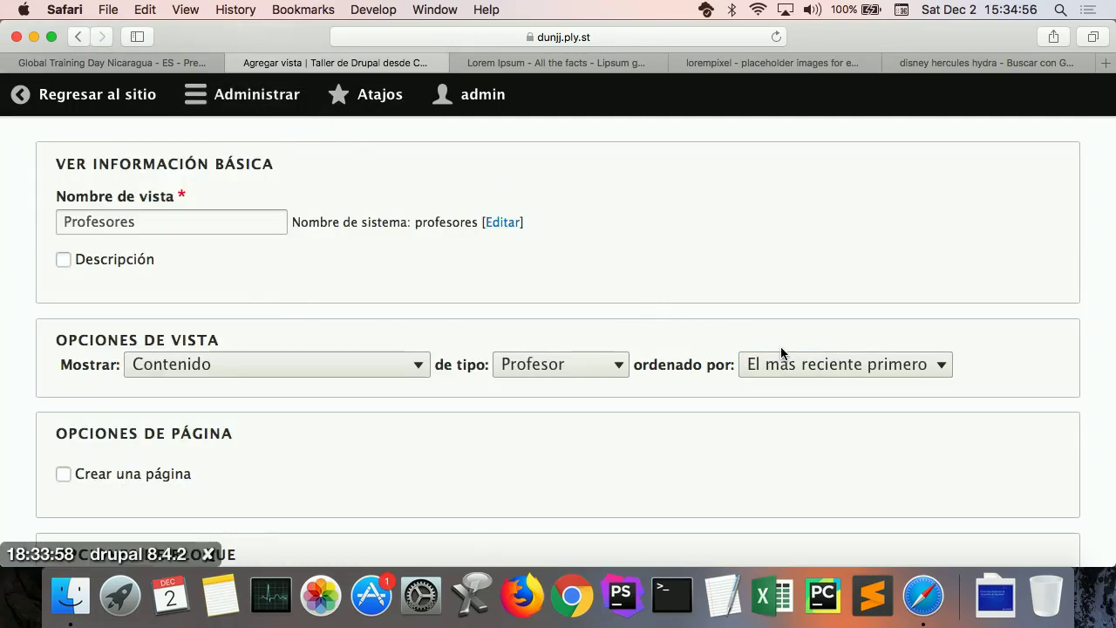
pyautogui.click(815, 366)
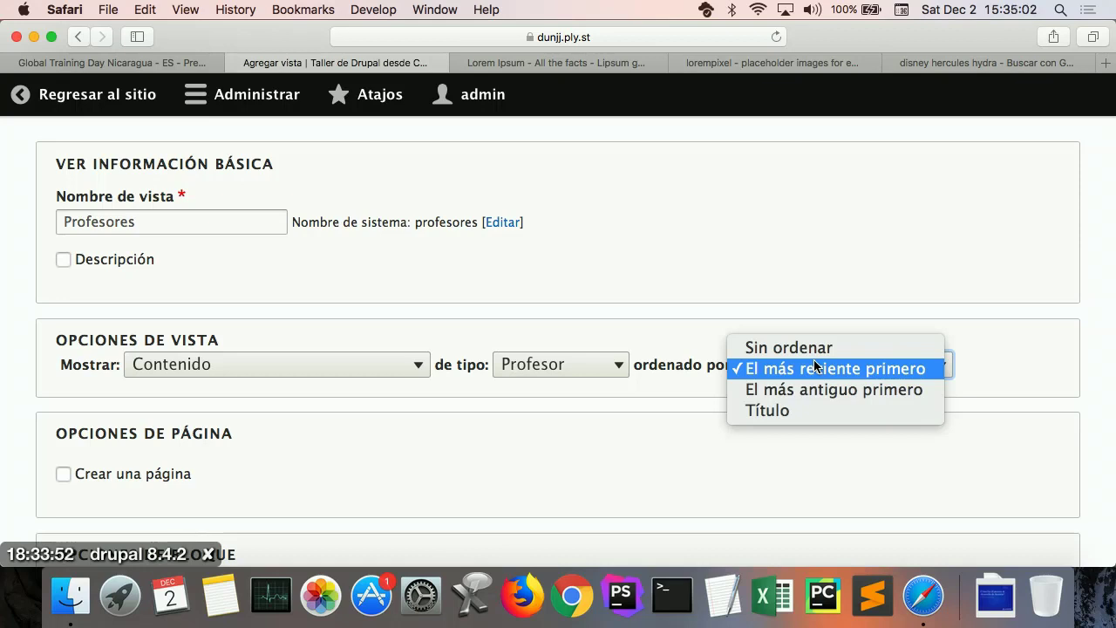
pyautogui.click(819, 410)
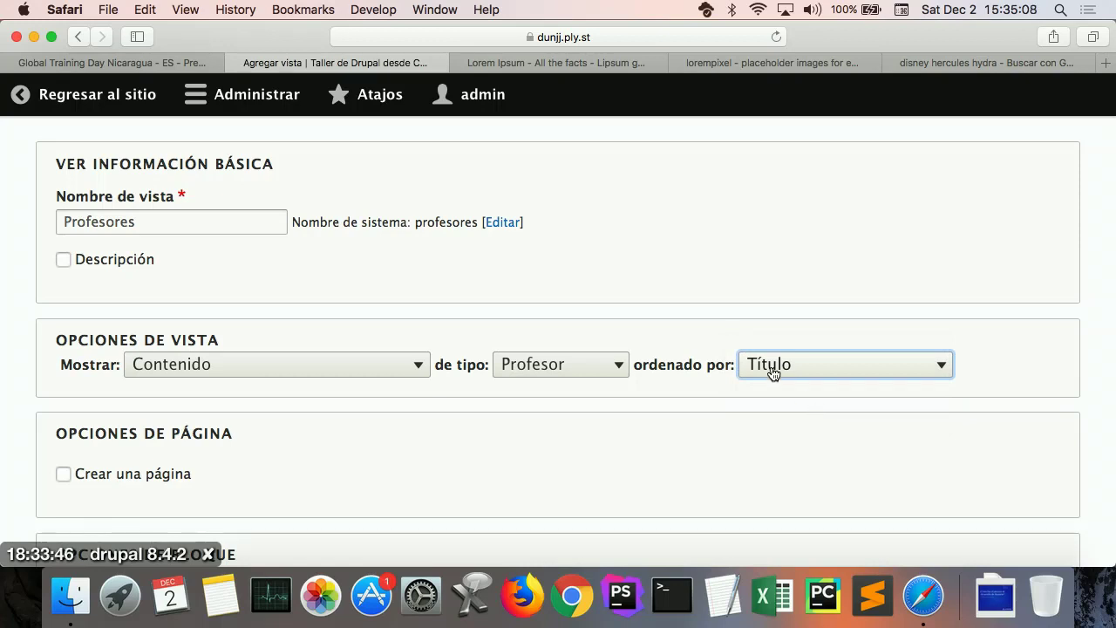
# Step: Create a page for the view showing 3 items per page
pyautogui.scroll(-5, 797, 436)
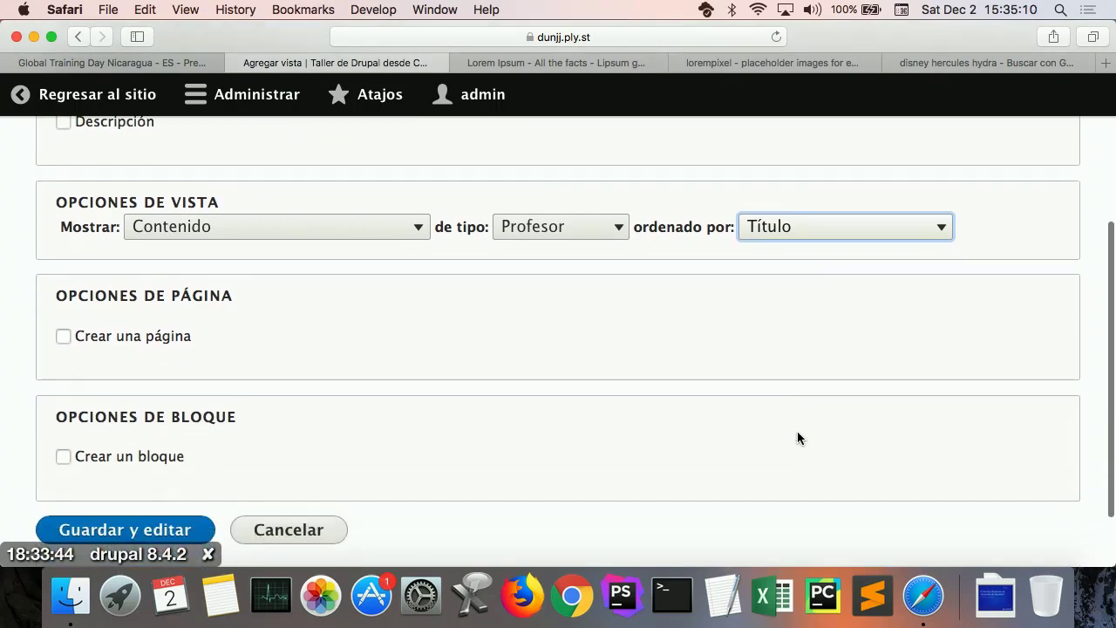
pyautogui.click(175, 342)
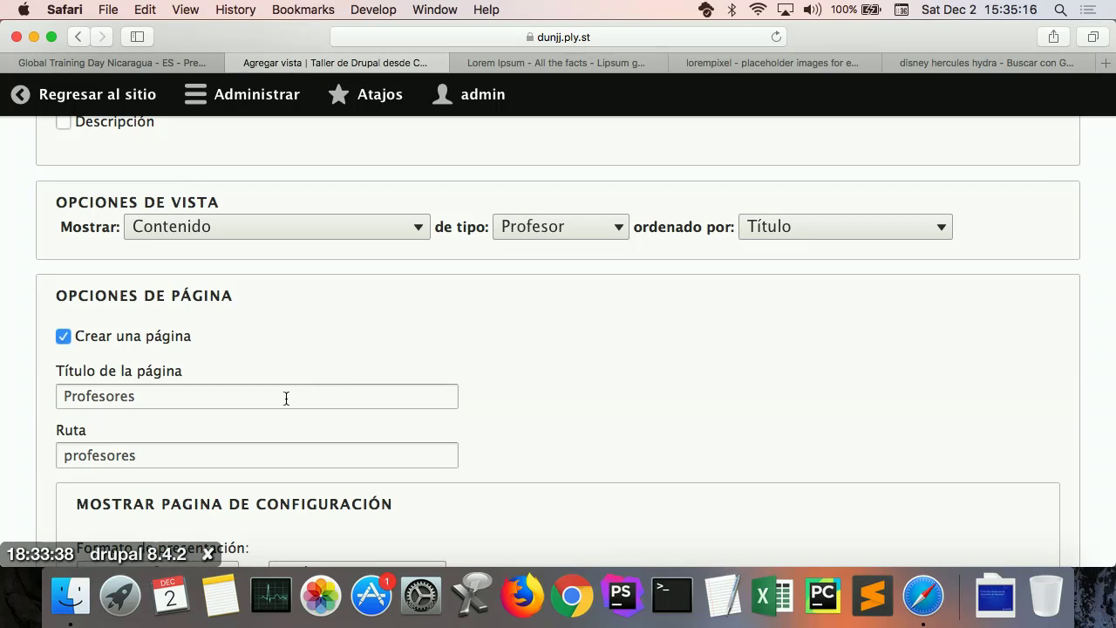
pyautogui.scroll(-2, 286, 397)
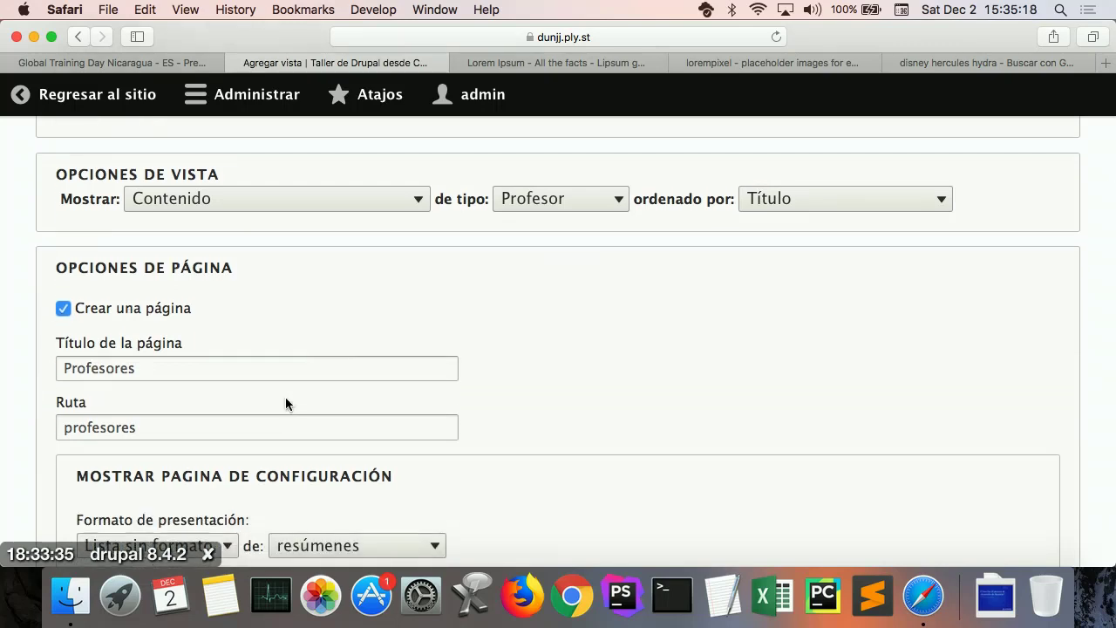
pyautogui.scroll(-2, 286, 396)
pyautogui.click(238, 381)
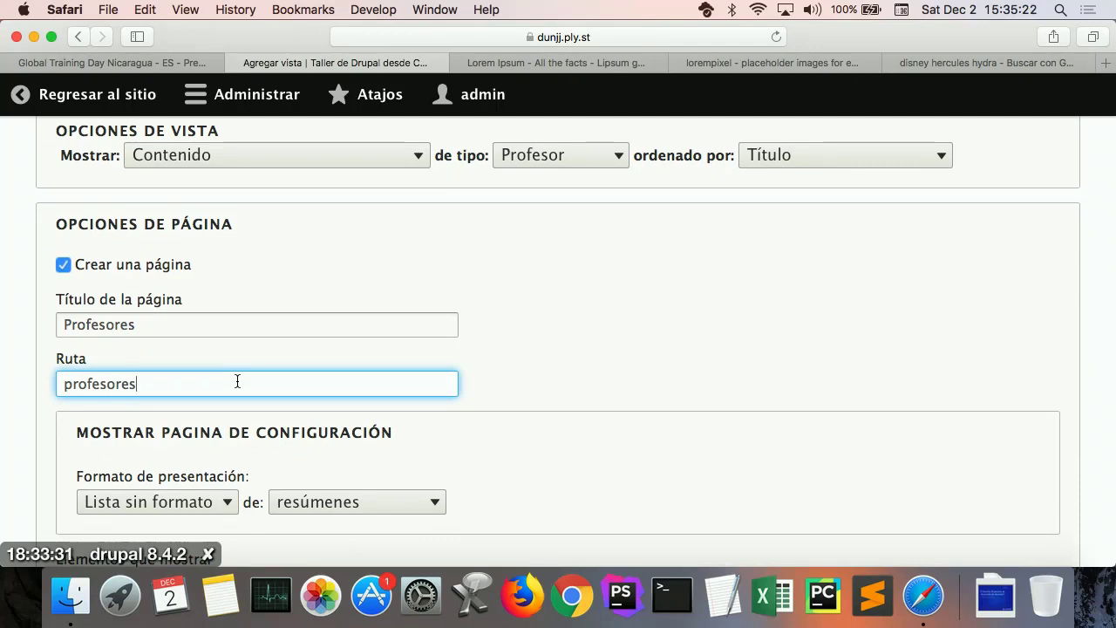
pyautogui.scroll(-3, 237, 382)
pyautogui.scroll(-1, 237, 381)
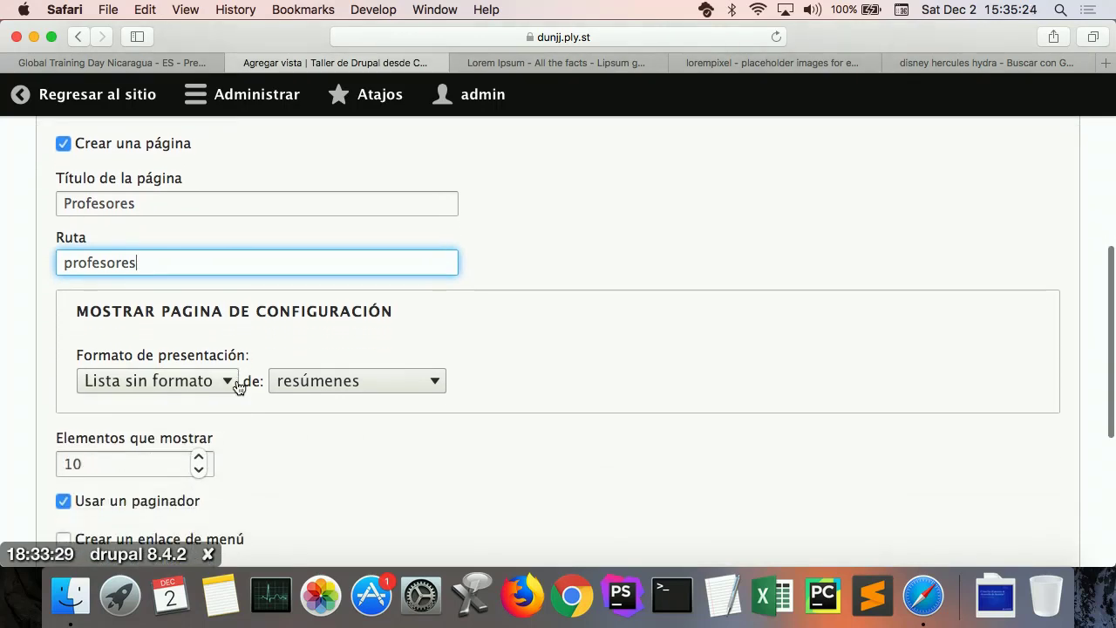
pyautogui.scroll(-2, 351, 418)
pyautogui.scroll(-1, 351, 412)
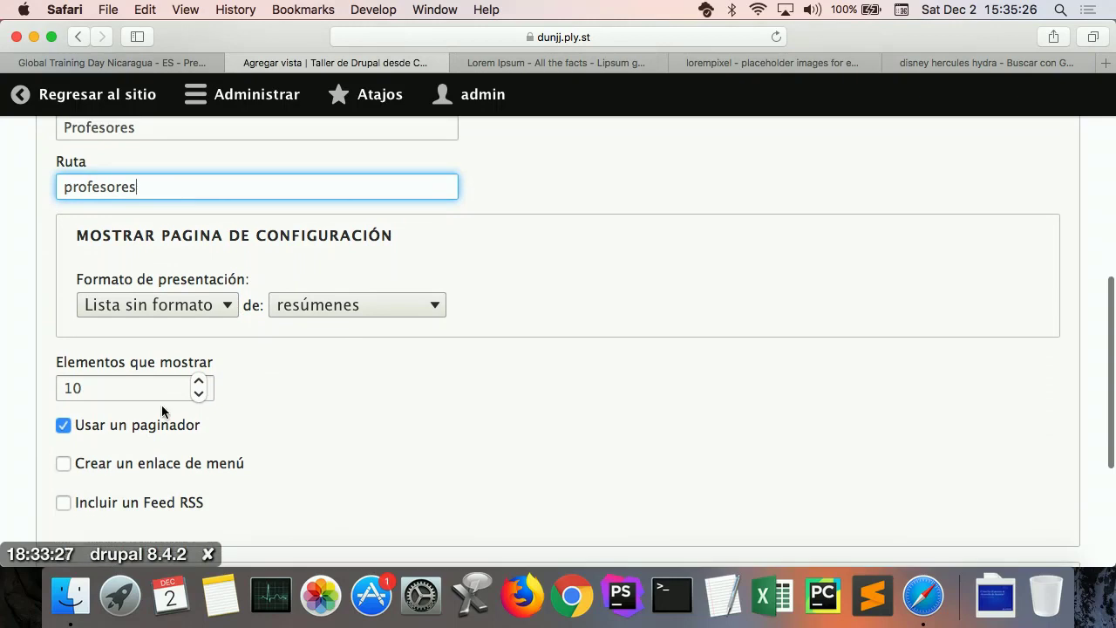
pyautogui.moveTo(133, 393); pyautogui.dragTo(40, 392)
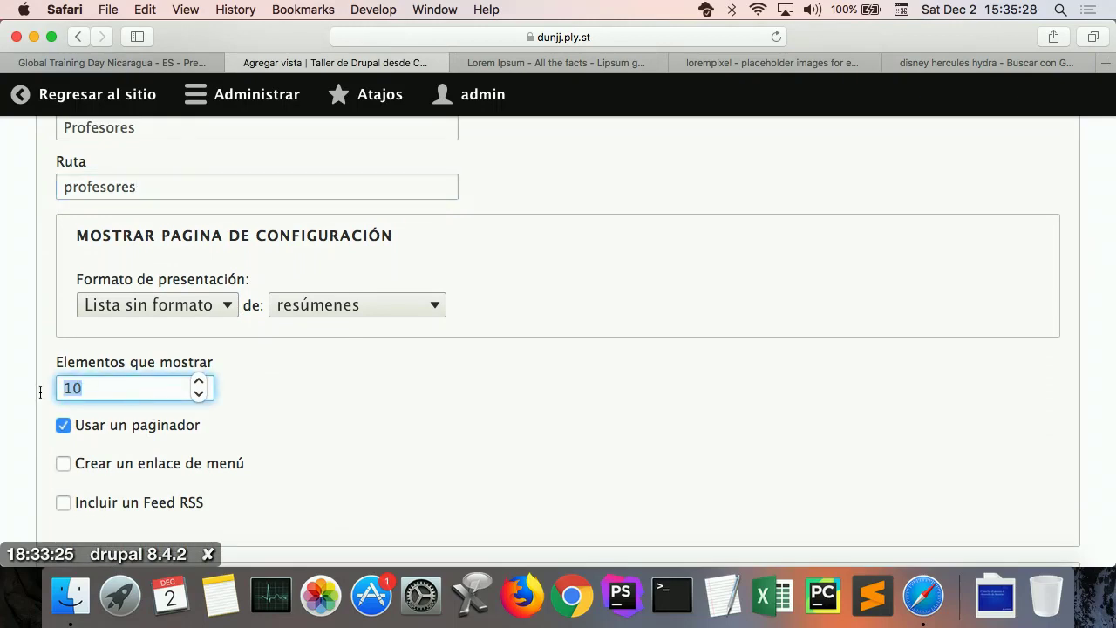
pyautogui.write('3')
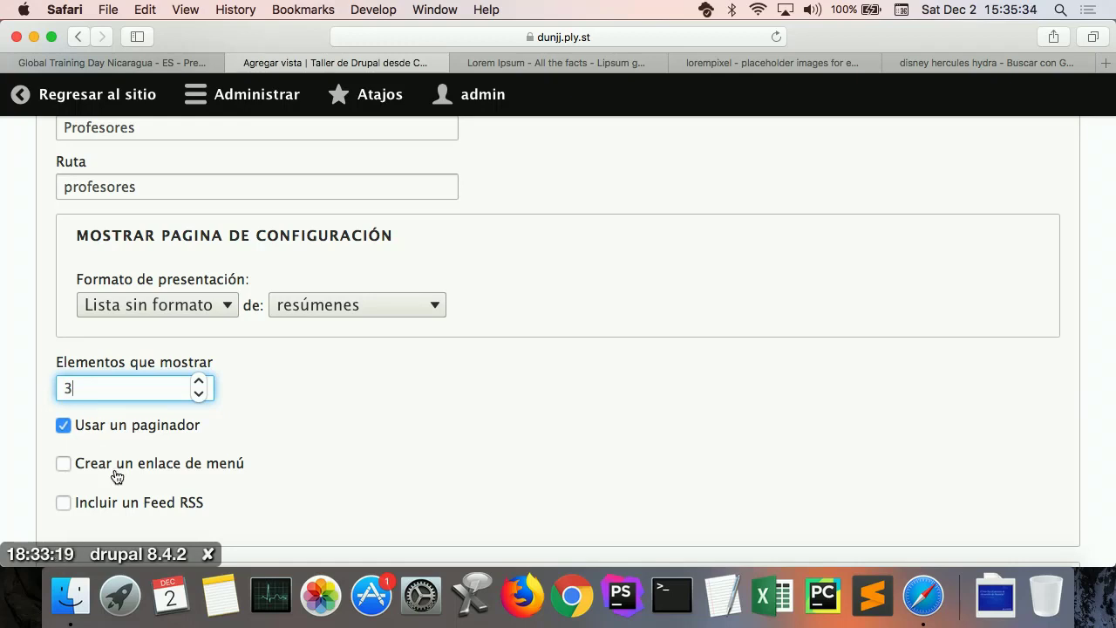
# Step: Add a Navegación principal menu link with link text Profesores
pyautogui.click(157, 471)
pyautogui.scroll(-3, 472, 446)
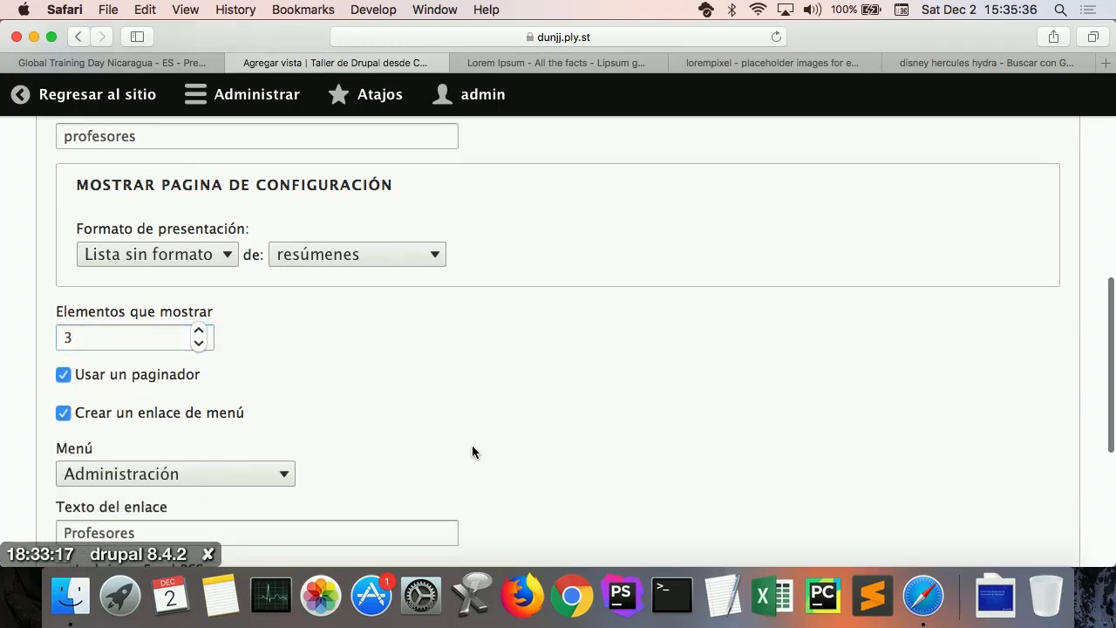
pyautogui.click(244, 374)
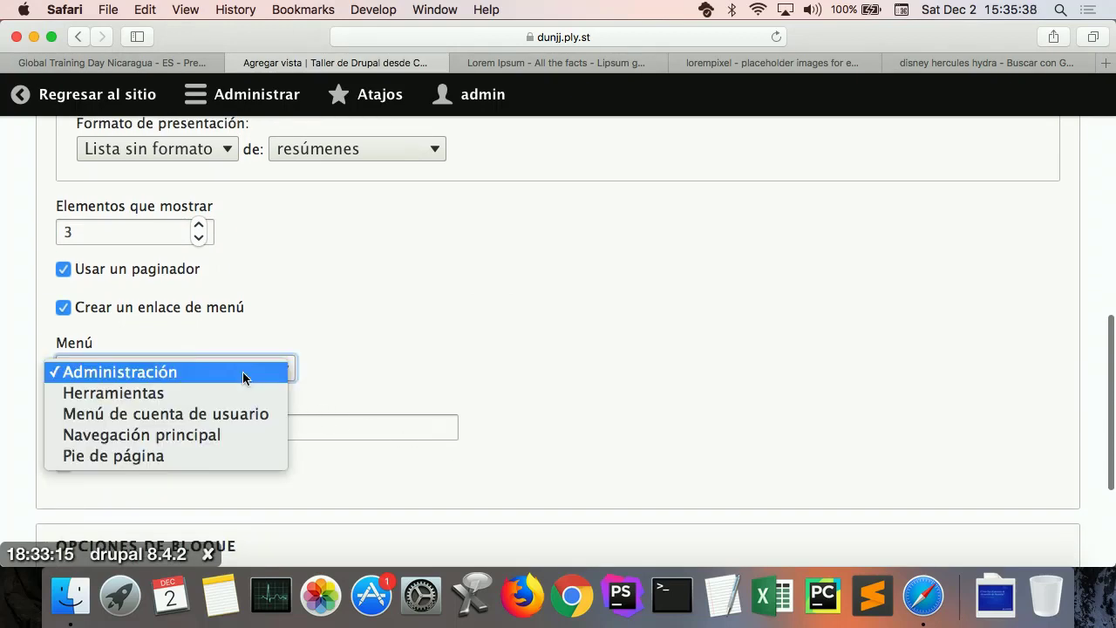
pyautogui.click(212, 436)
pyautogui.click(190, 425)
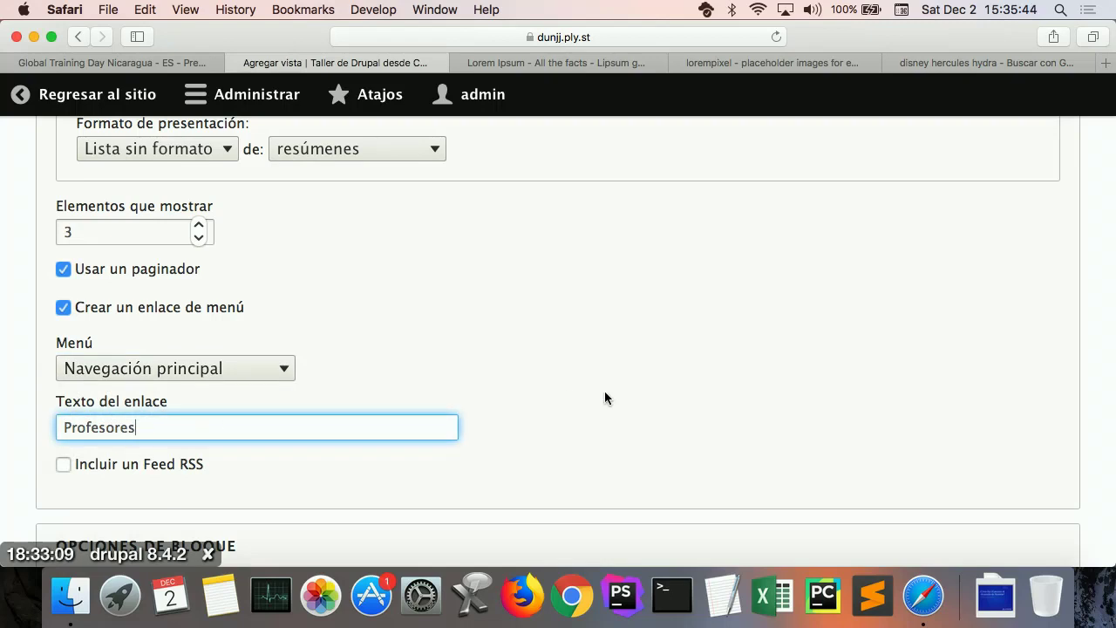
pyautogui.scroll(10, 605, 397)
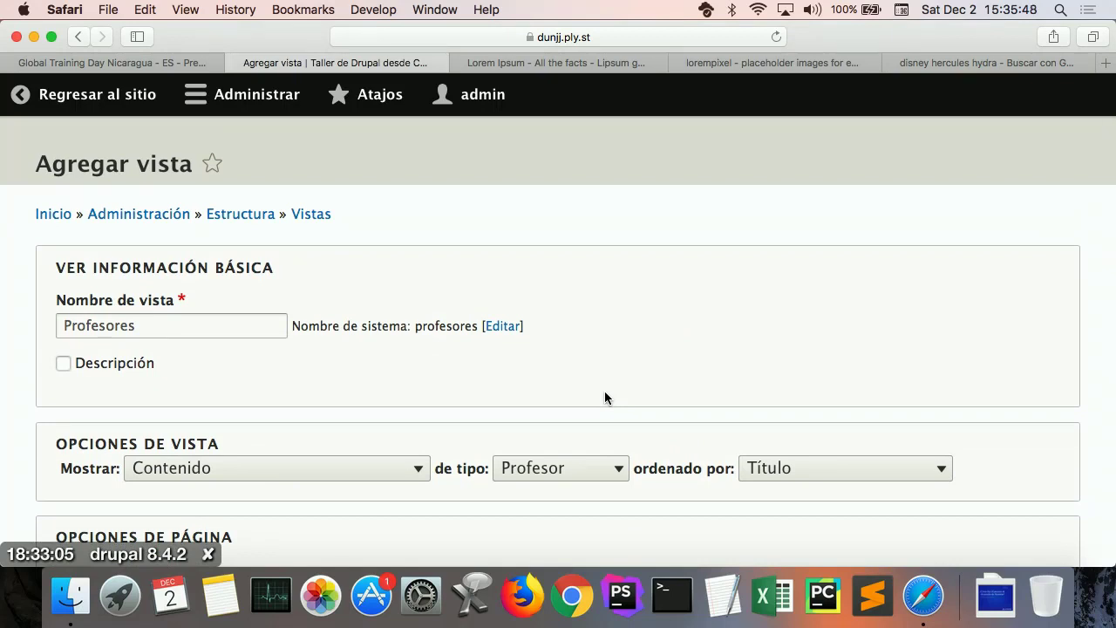
# Step: Review the new Profesores view's page and menu settings, then save it with 'Guardar y editar'
pyautogui.scroll(-3, 604, 398)
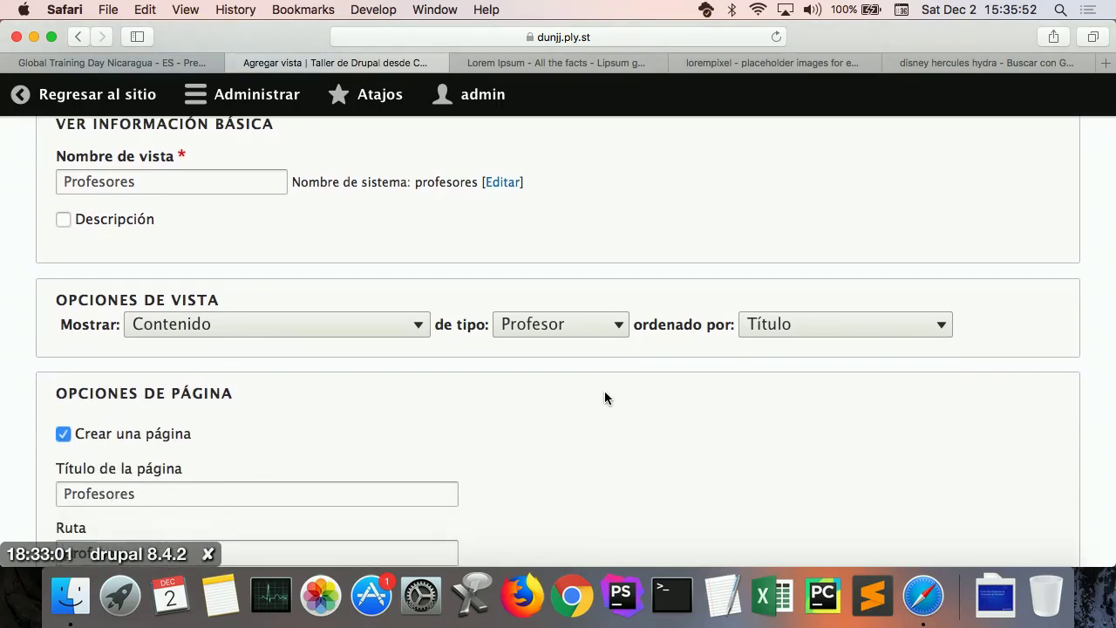
pyautogui.scroll(-3, 604, 397)
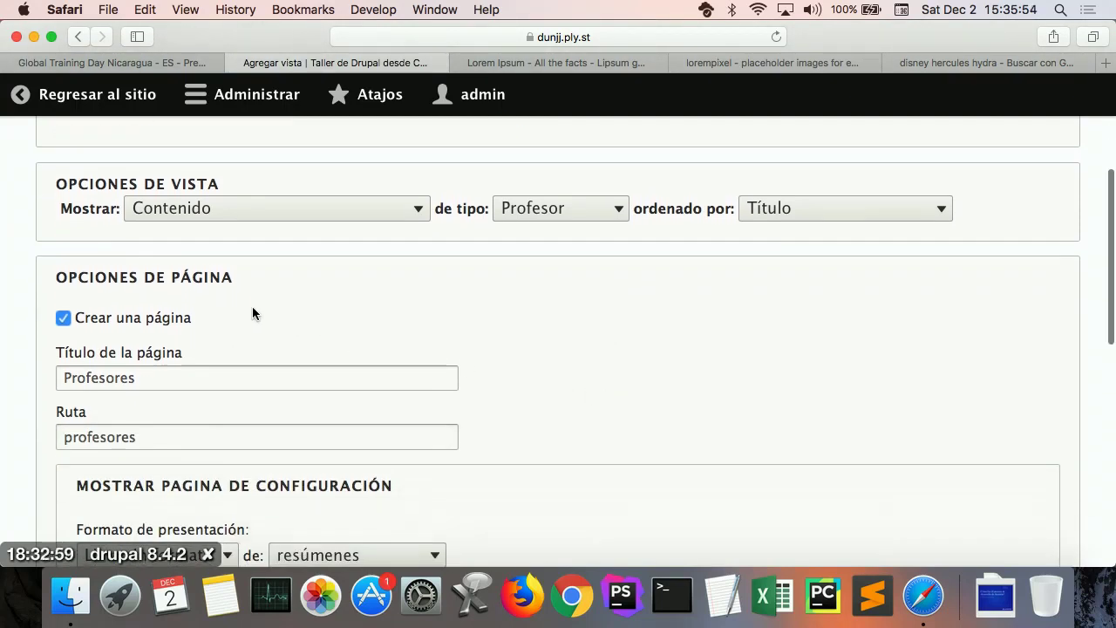
pyautogui.scroll(-3, 349, 350)
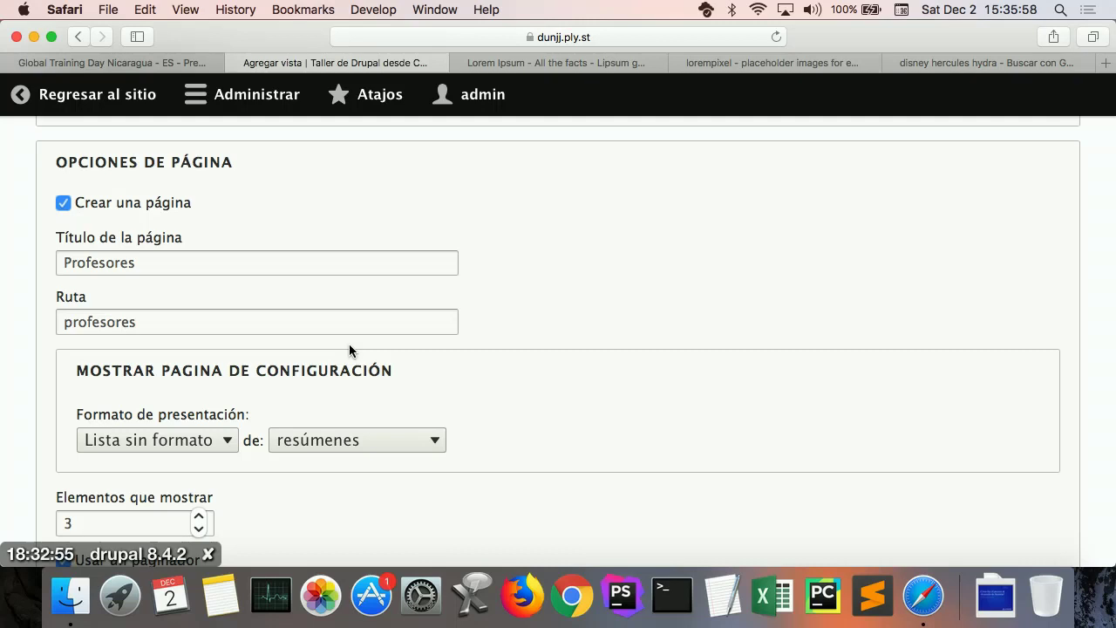
pyautogui.scroll(-3, 563, 419)
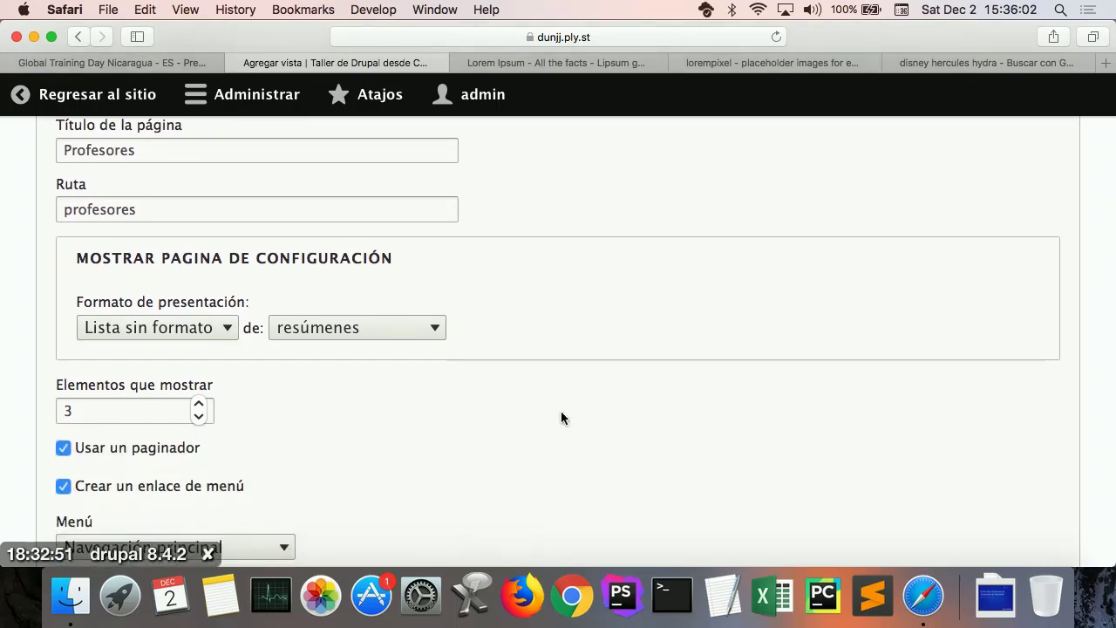
pyautogui.scroll(-3, 561, 417)
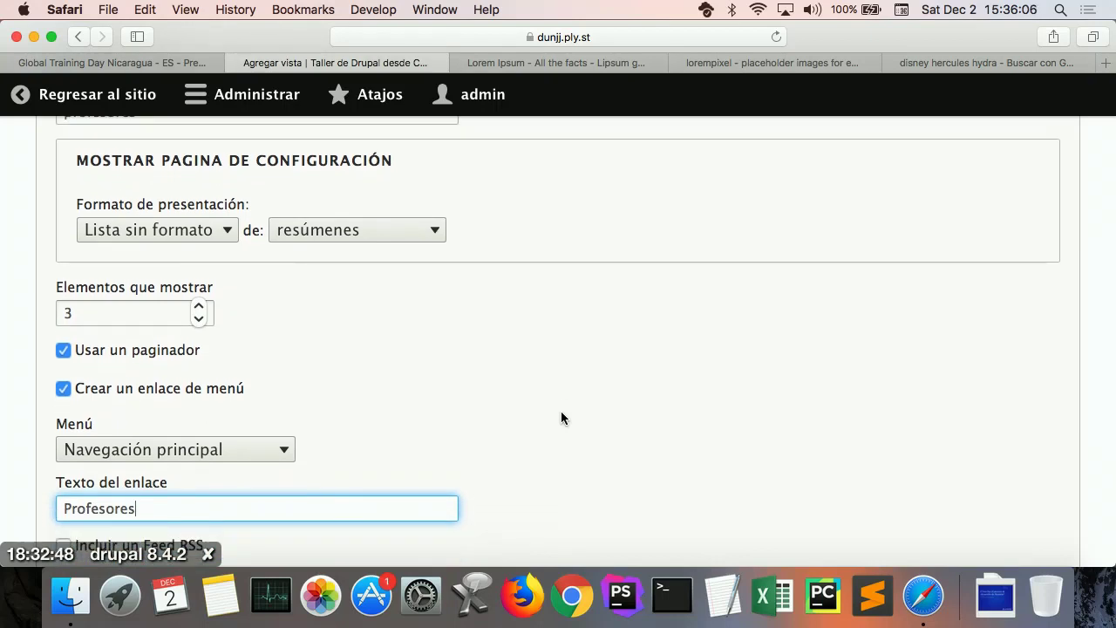
pyautogui.scroll(-3, 561, 417)
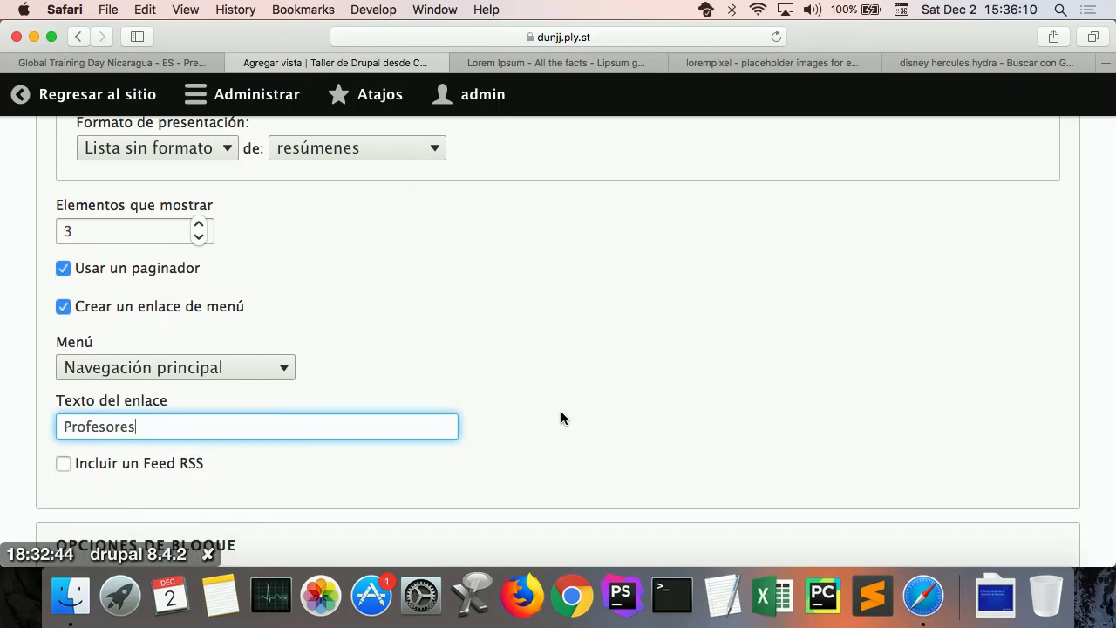
pyautogui.scroll(-3, 561, 418)
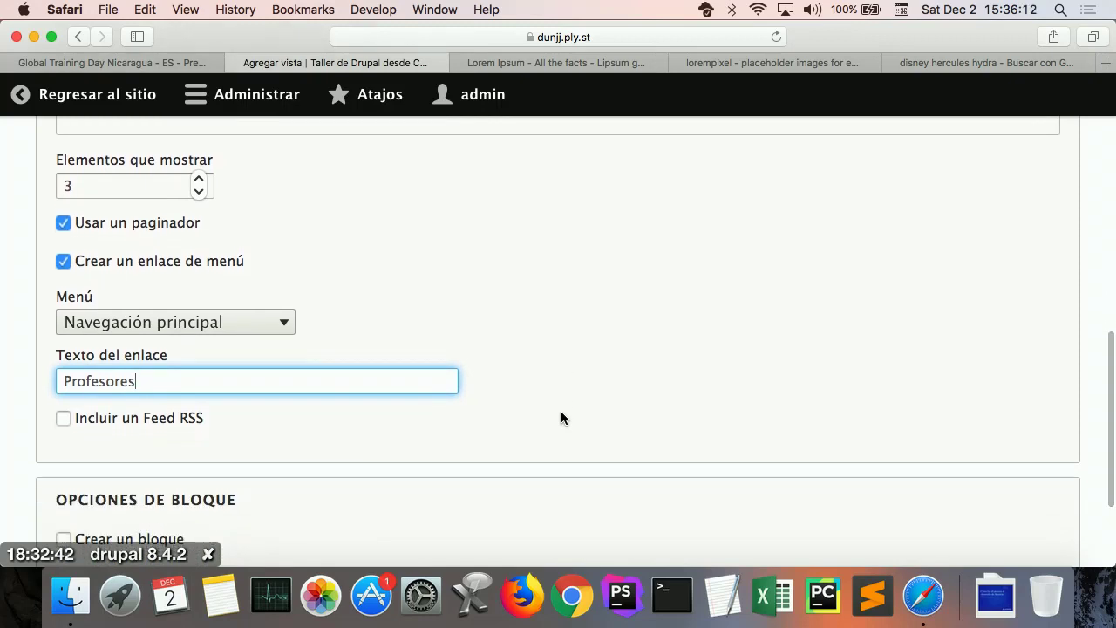
pyautogui.scroll(-4, 560, 411)
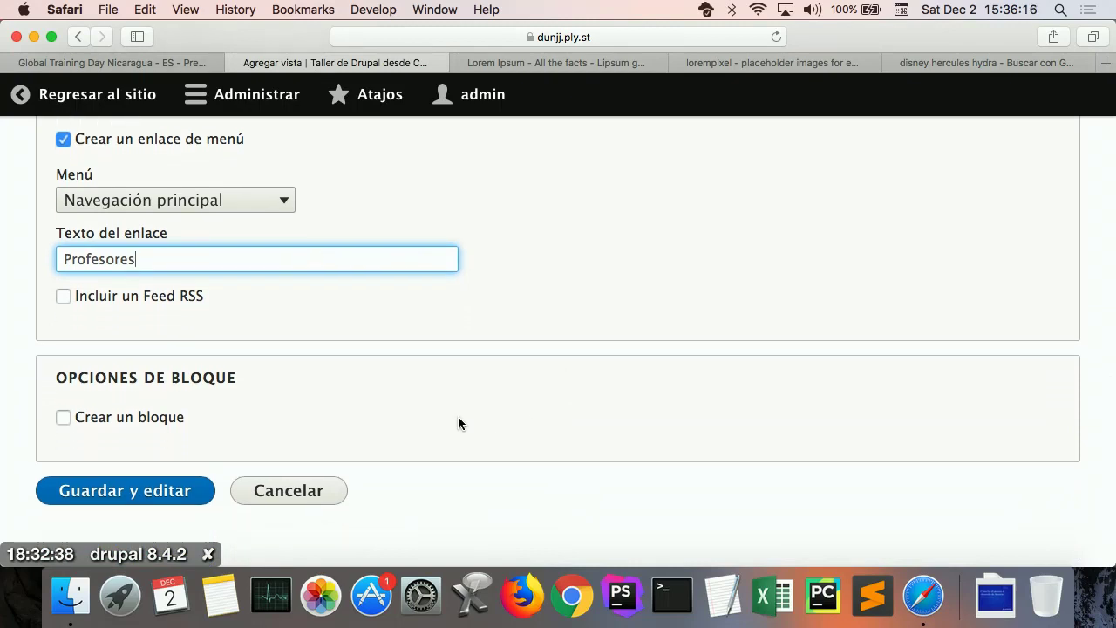
pyautogui.click(160, 491)
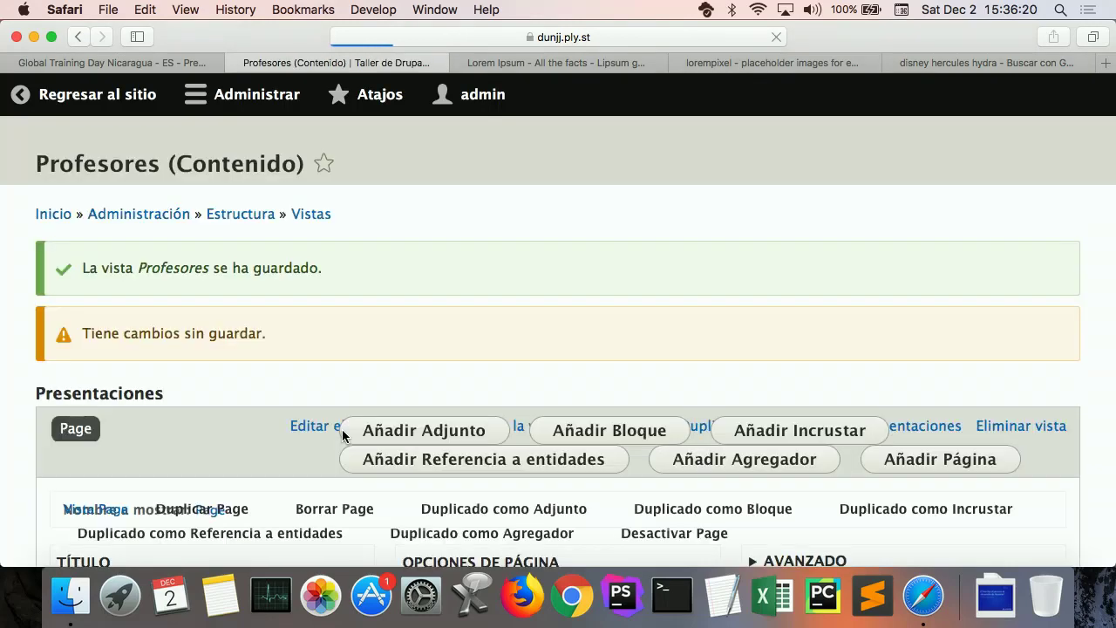
# Step: Save the Profesores view with path /profesores, a Normal menu link and a 3-item mini pager
pyautogui.scroll(-3, 451, 469)
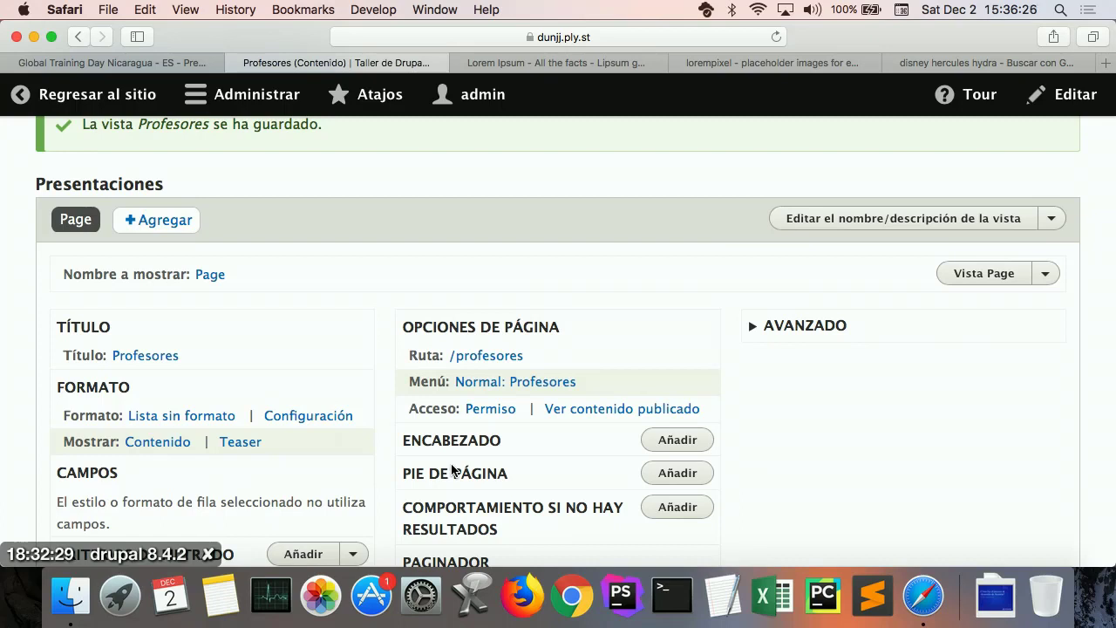
pyautogui.scroll(-3, 451, 471)
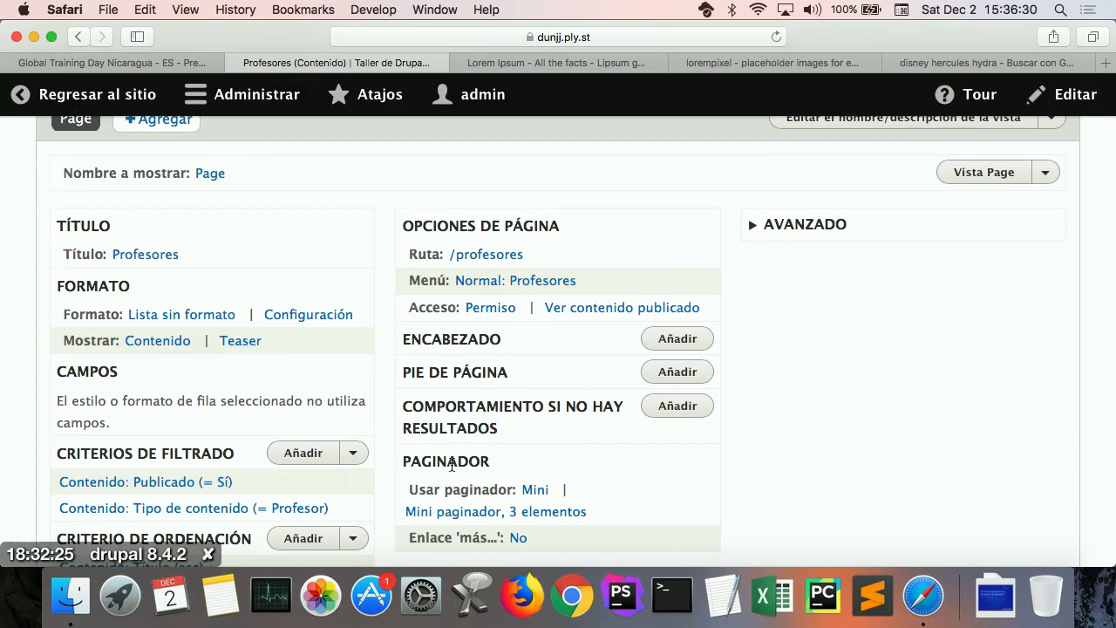
pyautogui.scroll(-3, 451, 465)
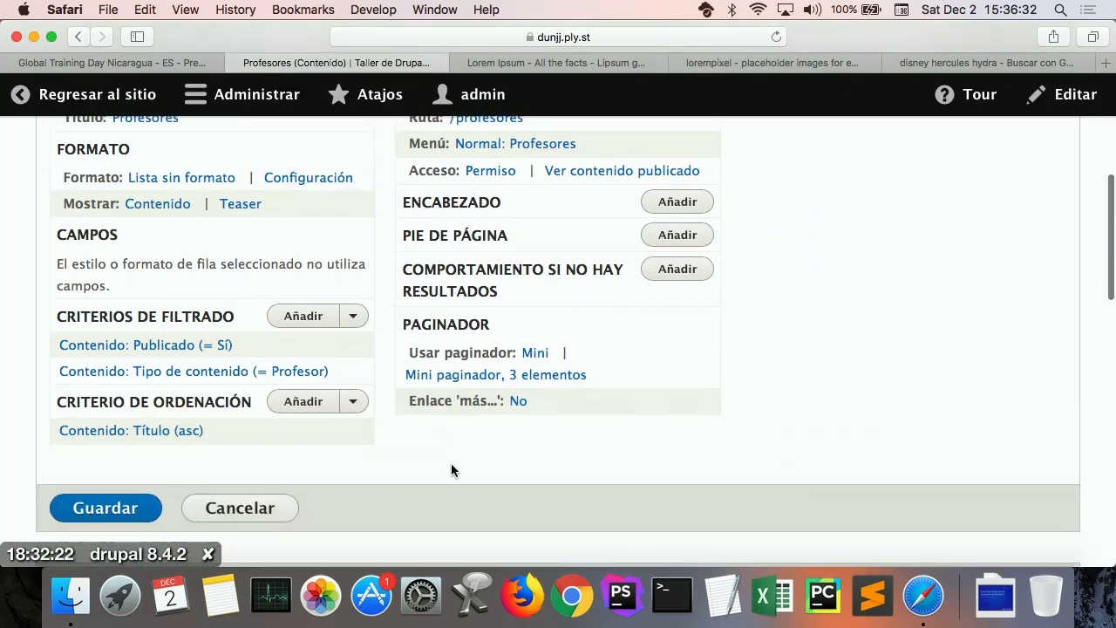
pyautogui.click(135, 509)
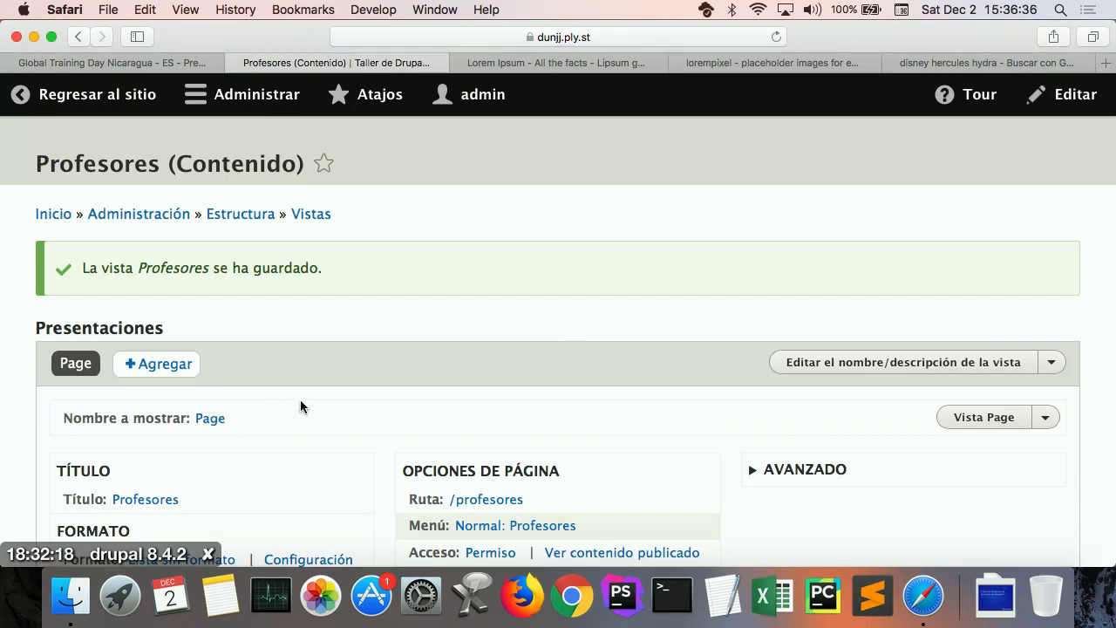
# Step: Go back to the public site and browse the Profesores page's three teacher summaries
pyautogui.click(79, 103)
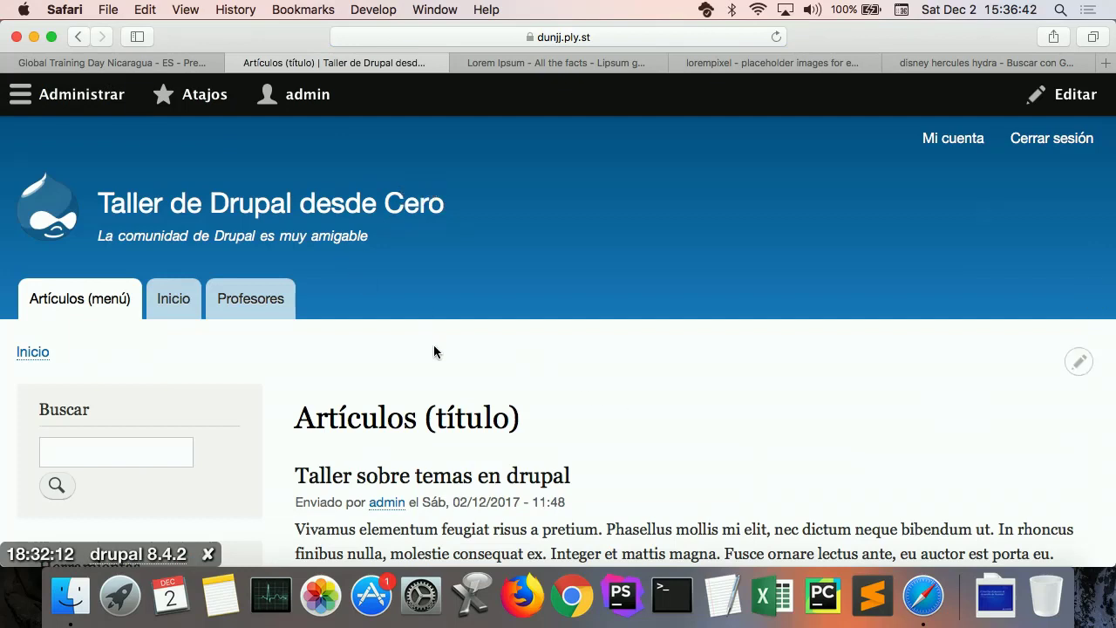
pyautogui.click(255, 302)
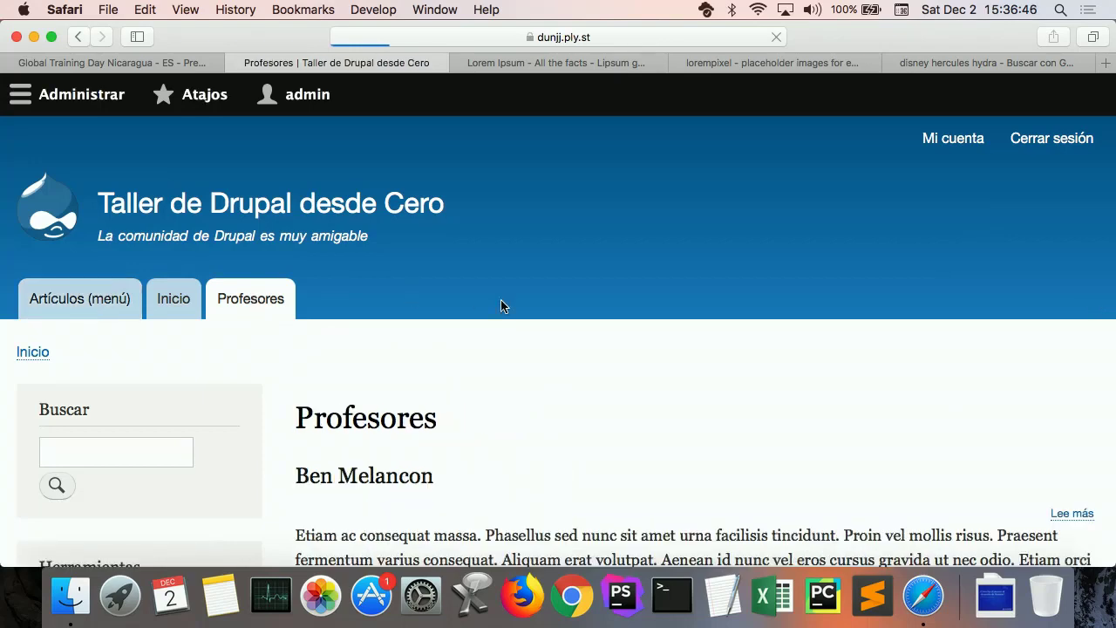
pyautogui.scroll(-3, 706, 359)
pyautogui.scroll(-10, 706, 360)
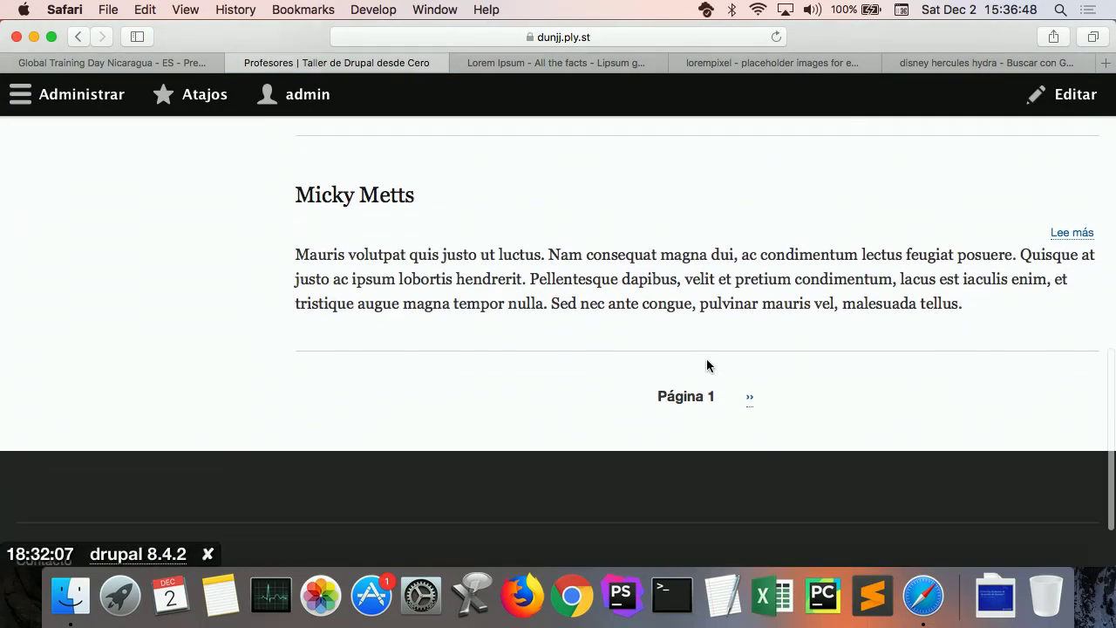
pyautogui.scroll(12, 706, 366)
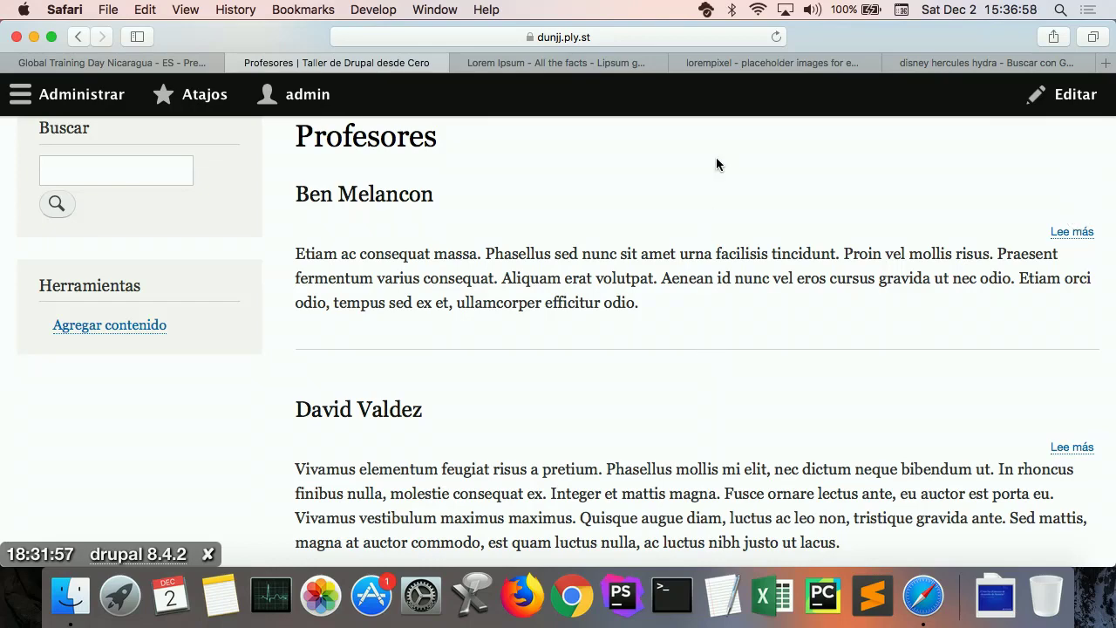
pyautogui.scroll(-2, 698, 226)
pyautogui.scroll(-5, 698, 231)
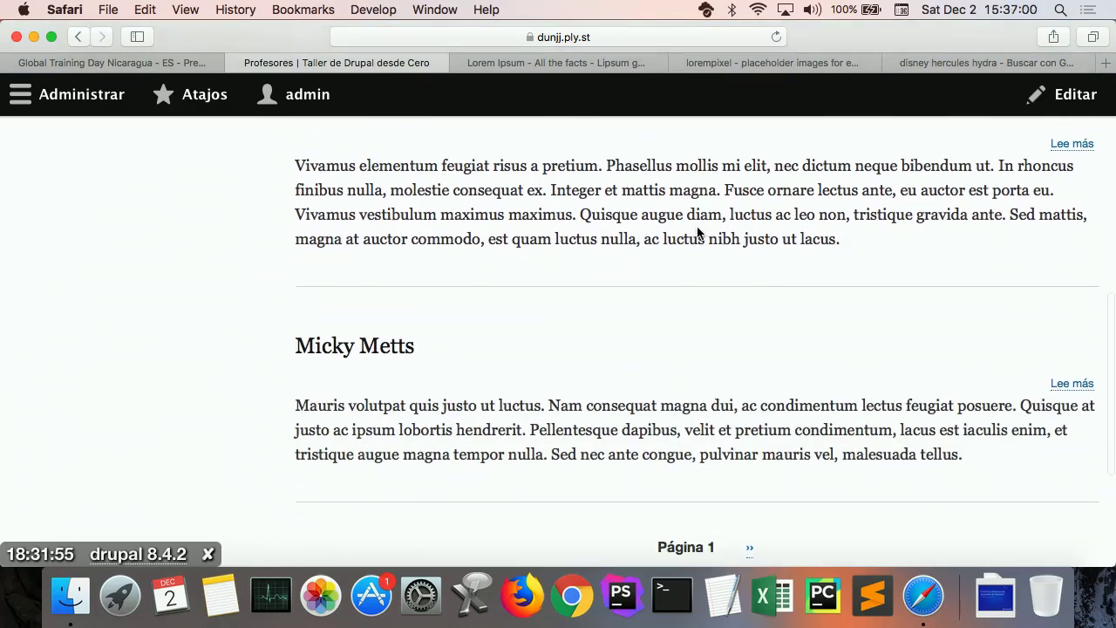
pyautogui.scroll(5, 697, 232)
pyautogui.scroll(1, 697, 231)
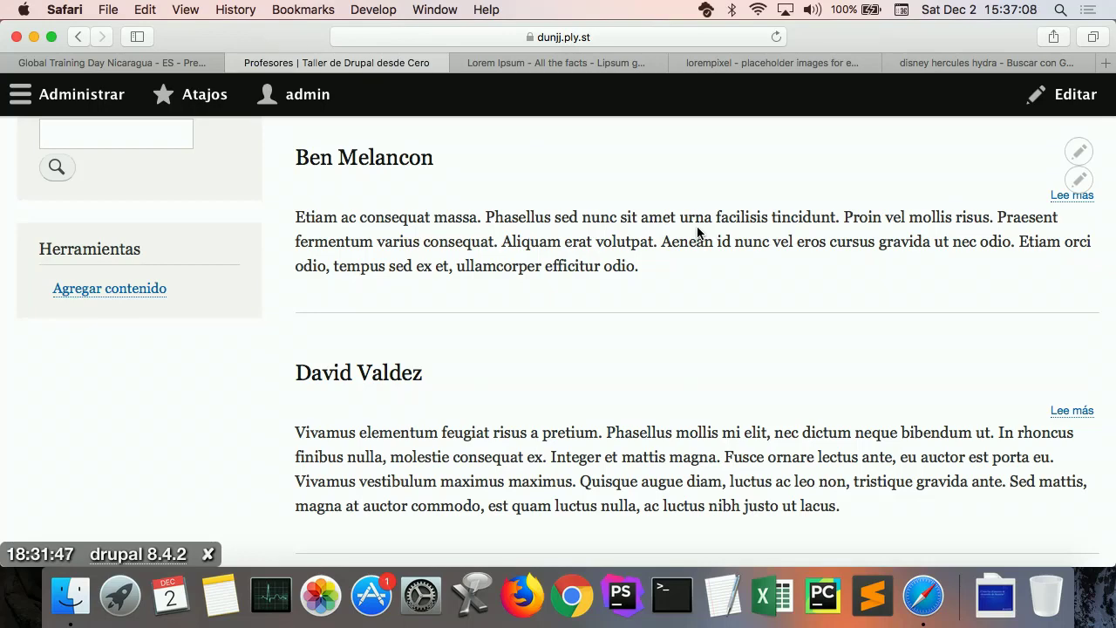
pyautogui.scroll(-10, 738, 300)
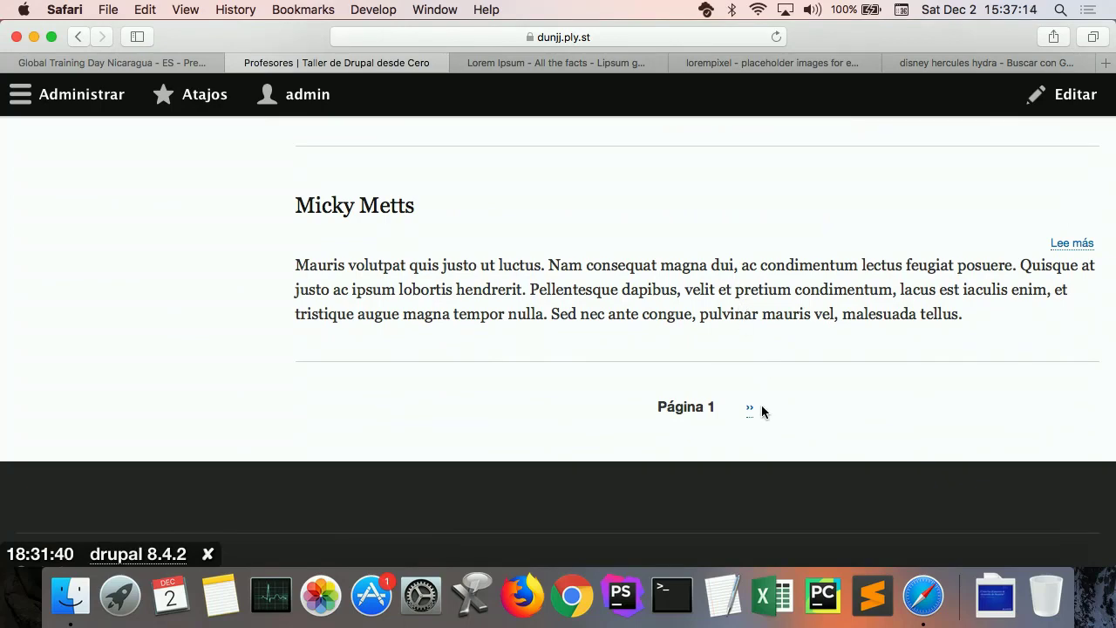
pyautogui.click(751, 409)
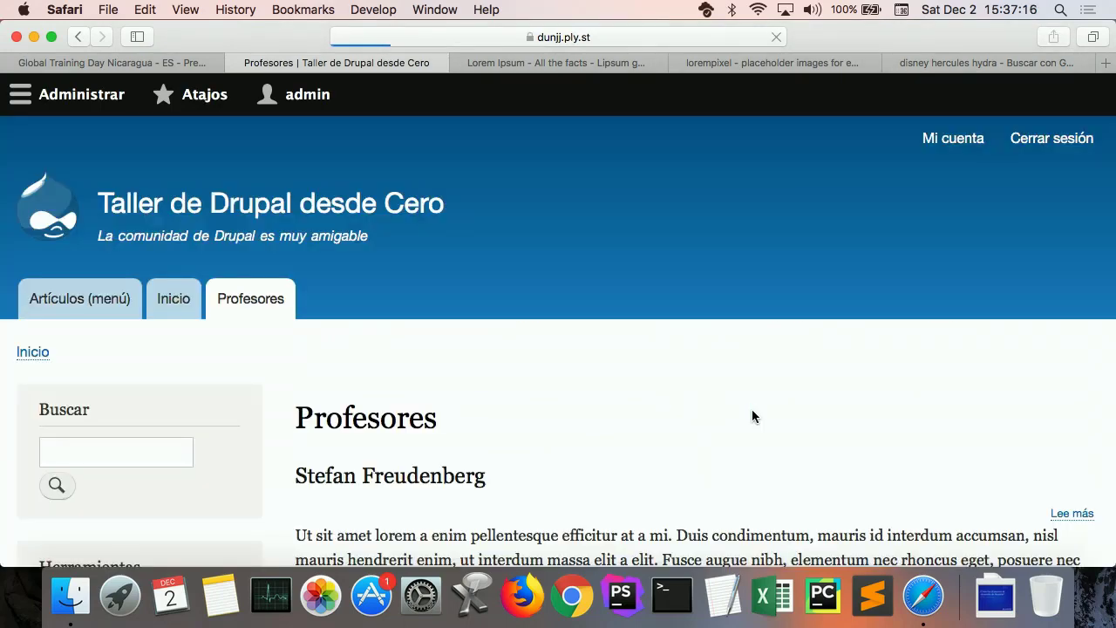
pyautogui.scroll(-8, 752, 416)
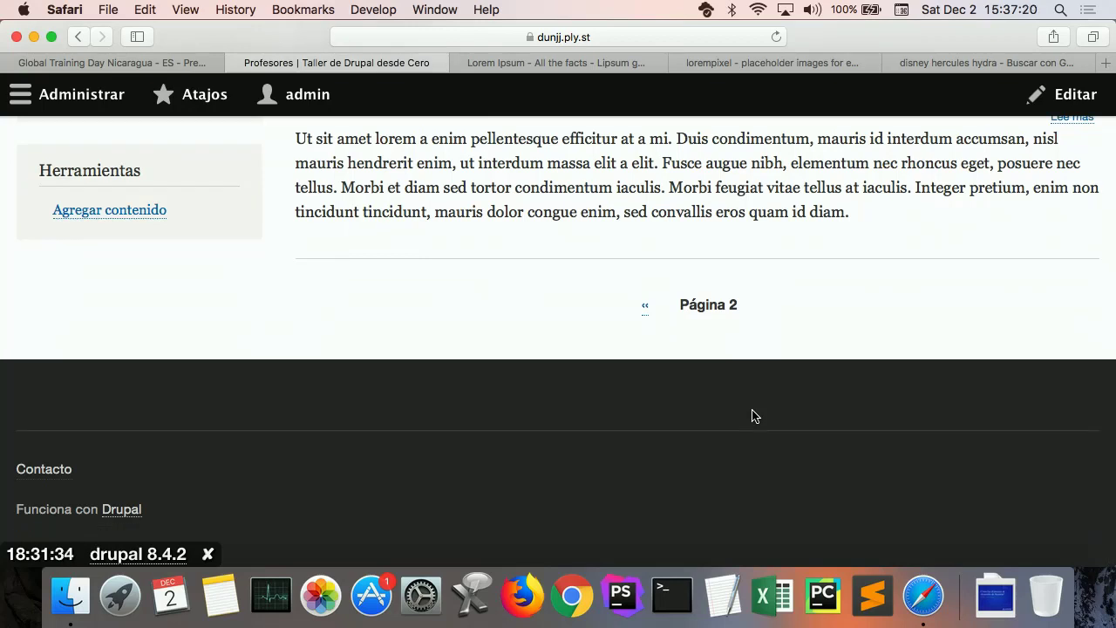
pyautogui.click(646, 307)
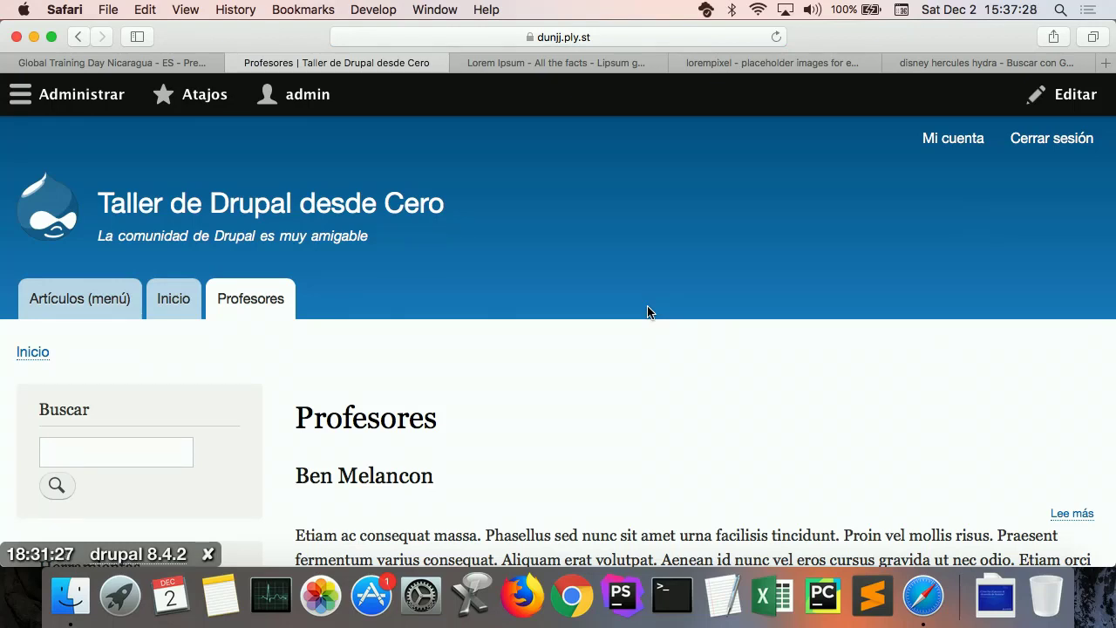
pyautogui.scroll(-5, 647, 311)
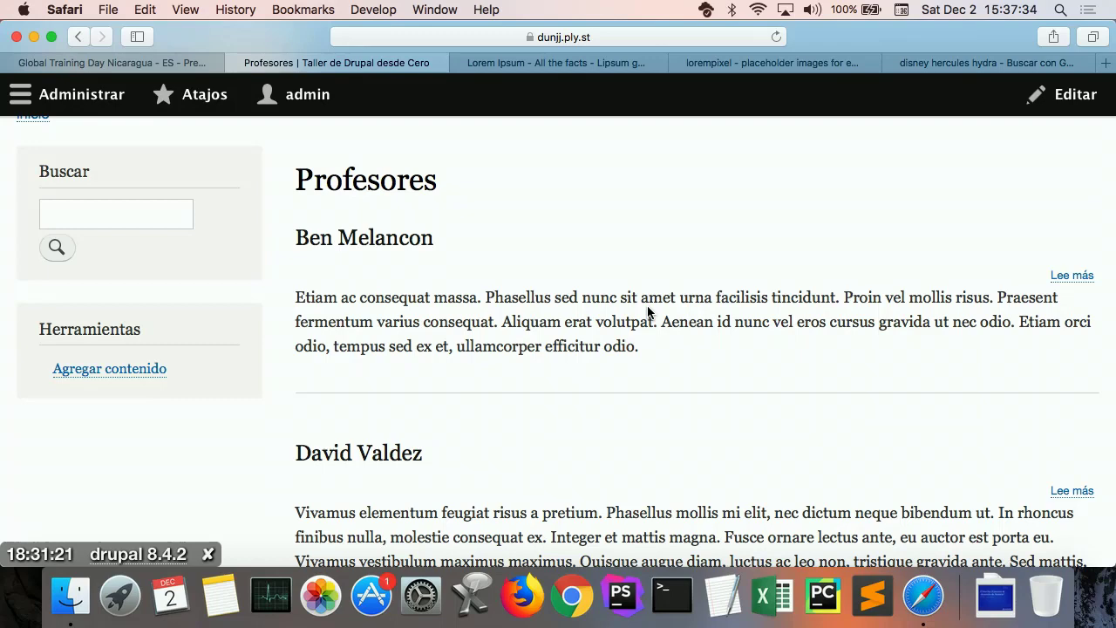
pyautogui.scroll(-7, 647, 312)
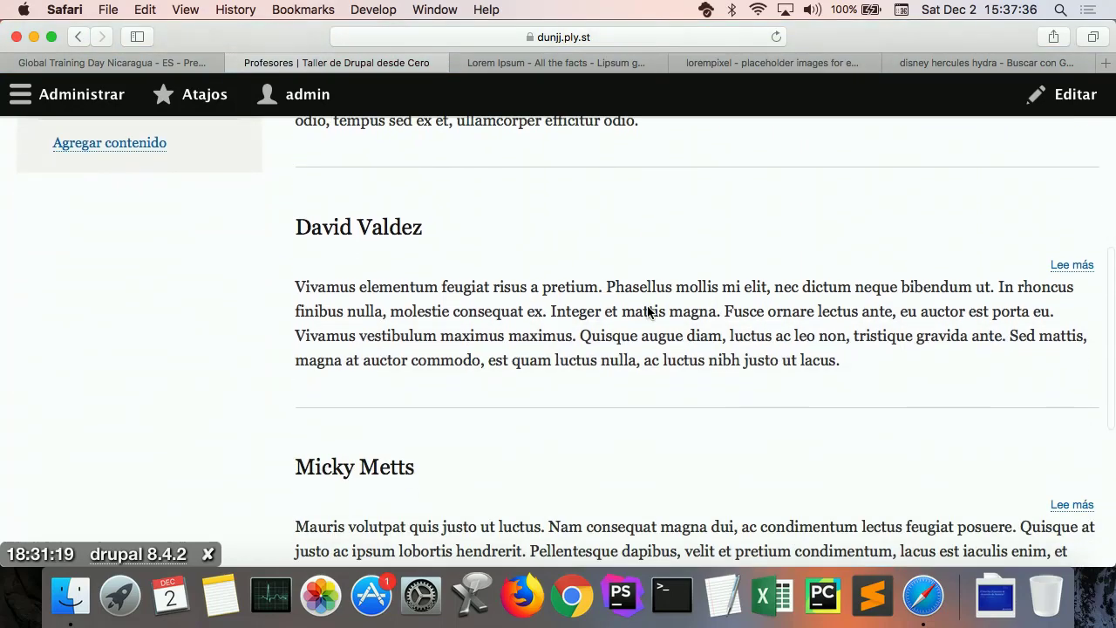
pyautogui.scroll(5, 647, 312)
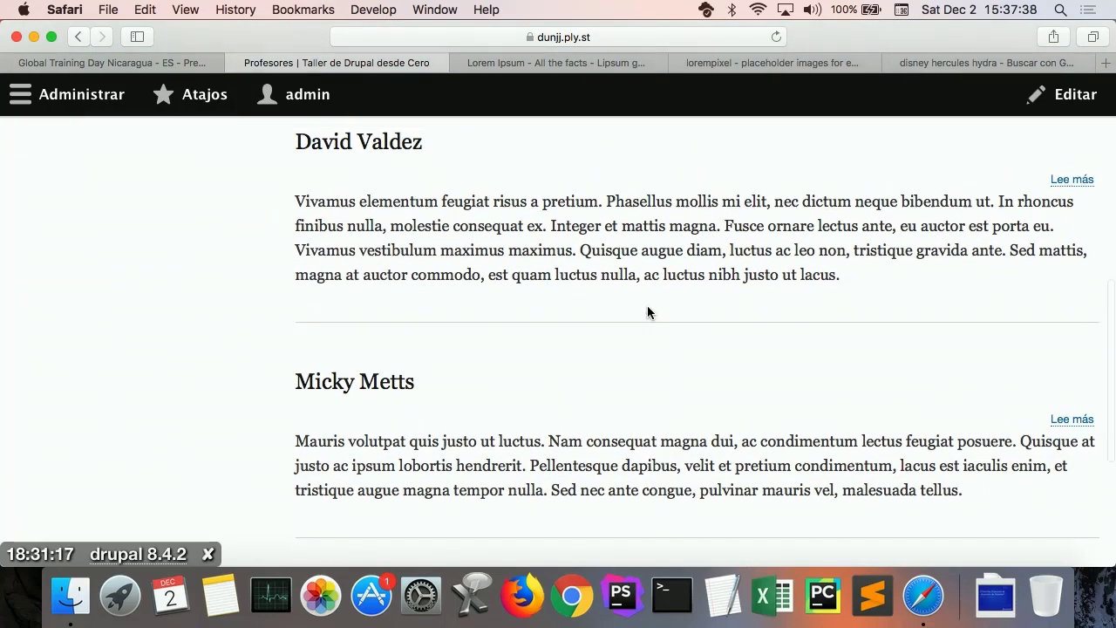
pyautogui.scroll(7, 647, 313)
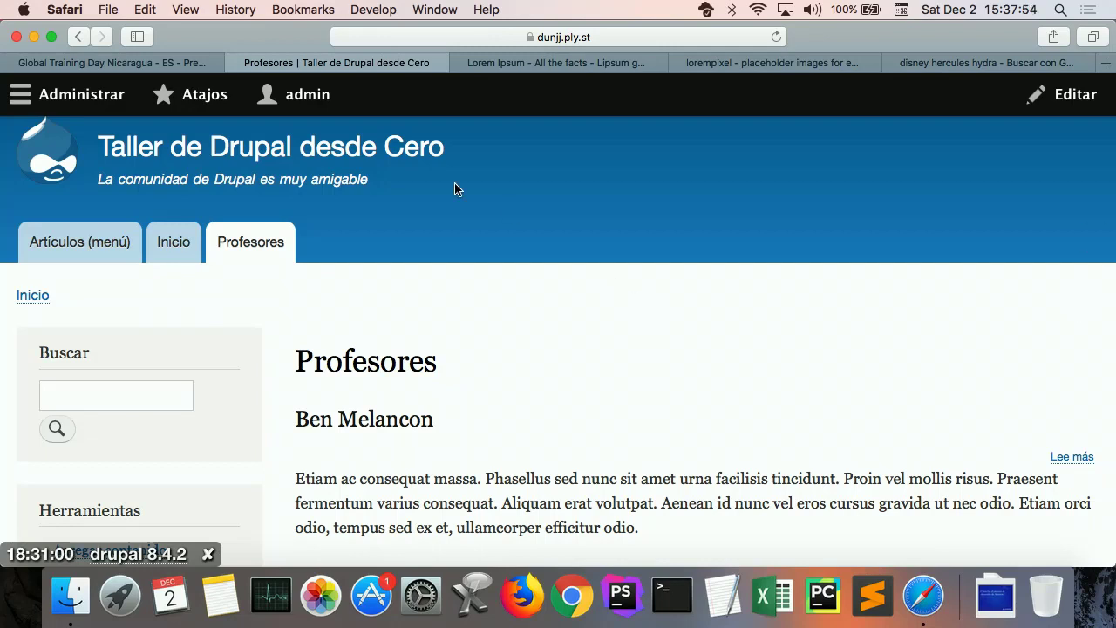
# Step: Go to Estructura > Vistas to list the site's views
pyautogui.click(97, 98)
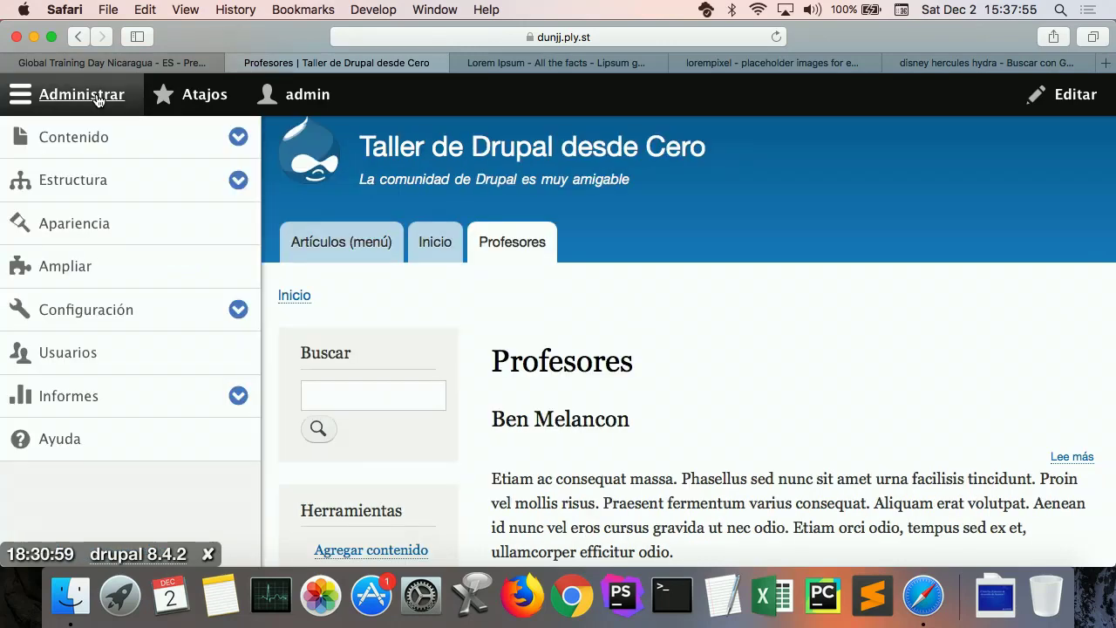
pyautogui.click(69, 188)
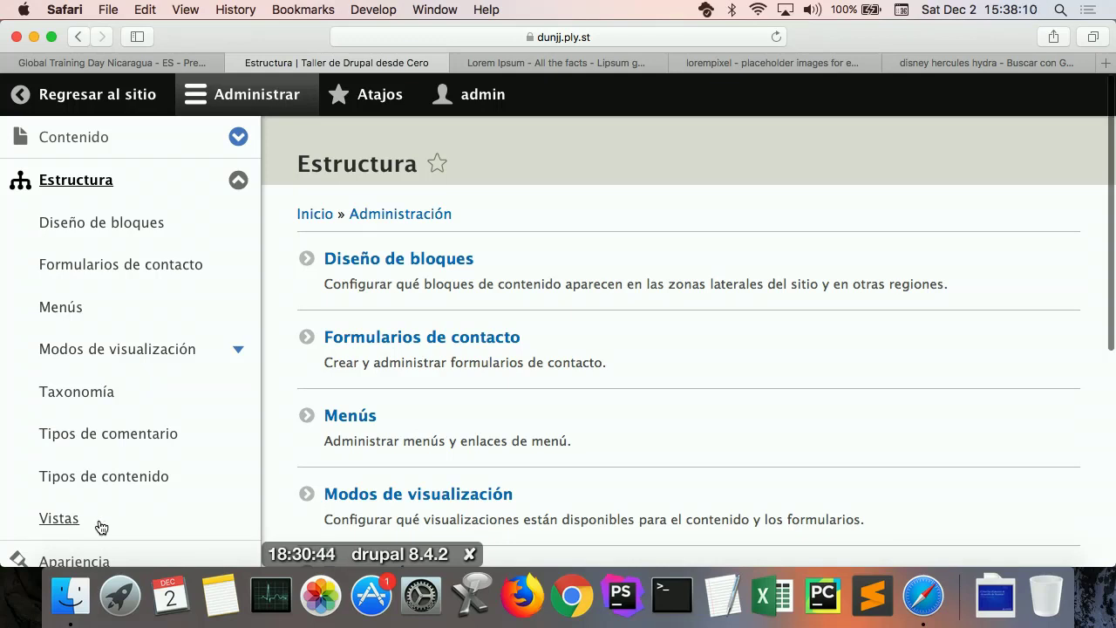
pyautogui.scroll(-2, 99, 526)
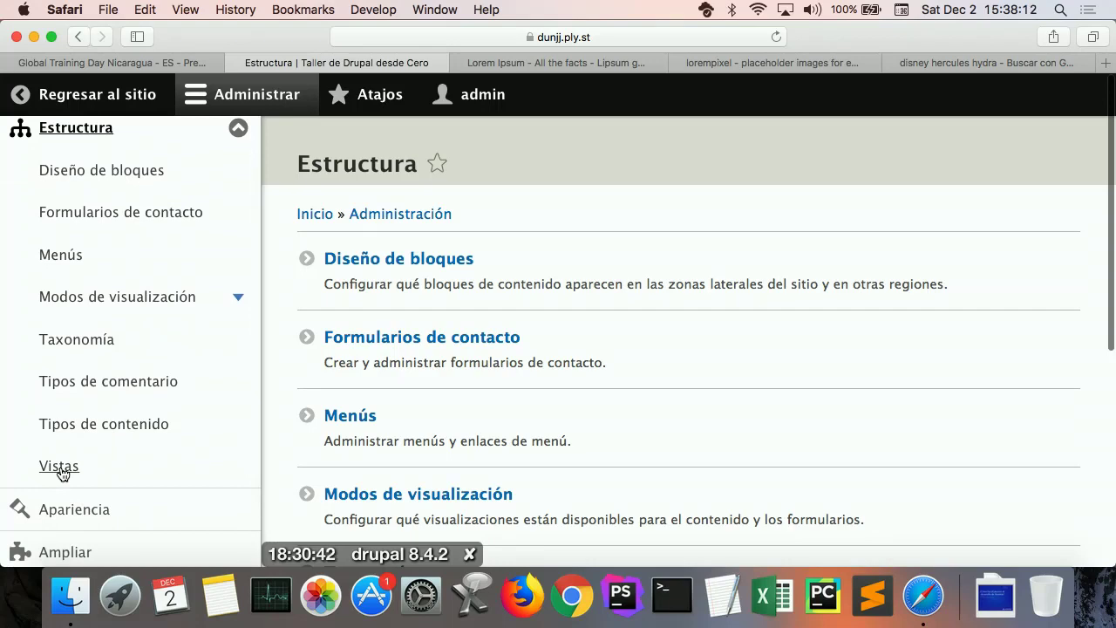
pyautogui.click(60, 467)
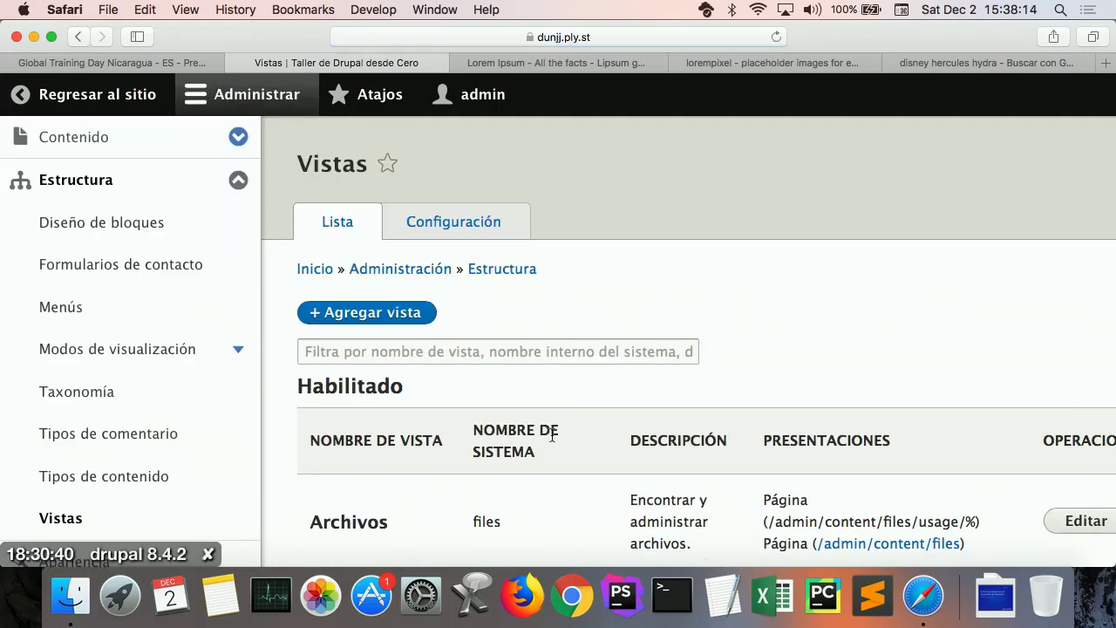
# Step: Filter the views by 'Pro' and open the Profesores view for editing
pyautogui.scroll(-2, 611, 327)
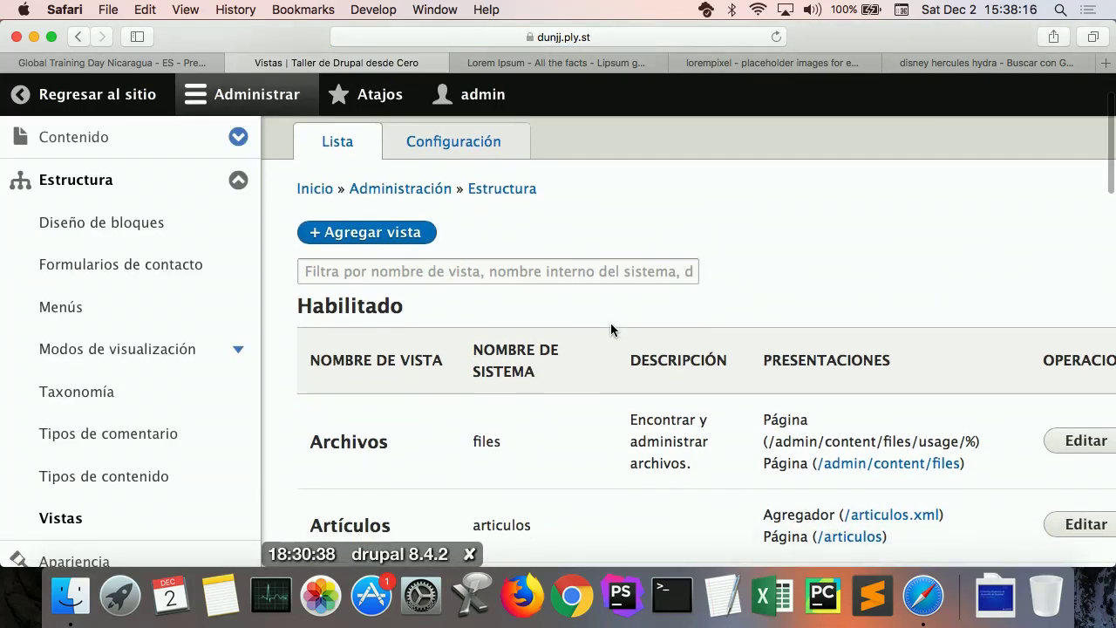
pyautogui.scroll(-10, 610, 330)
pyautogui.scroll(-4, 611, 330)
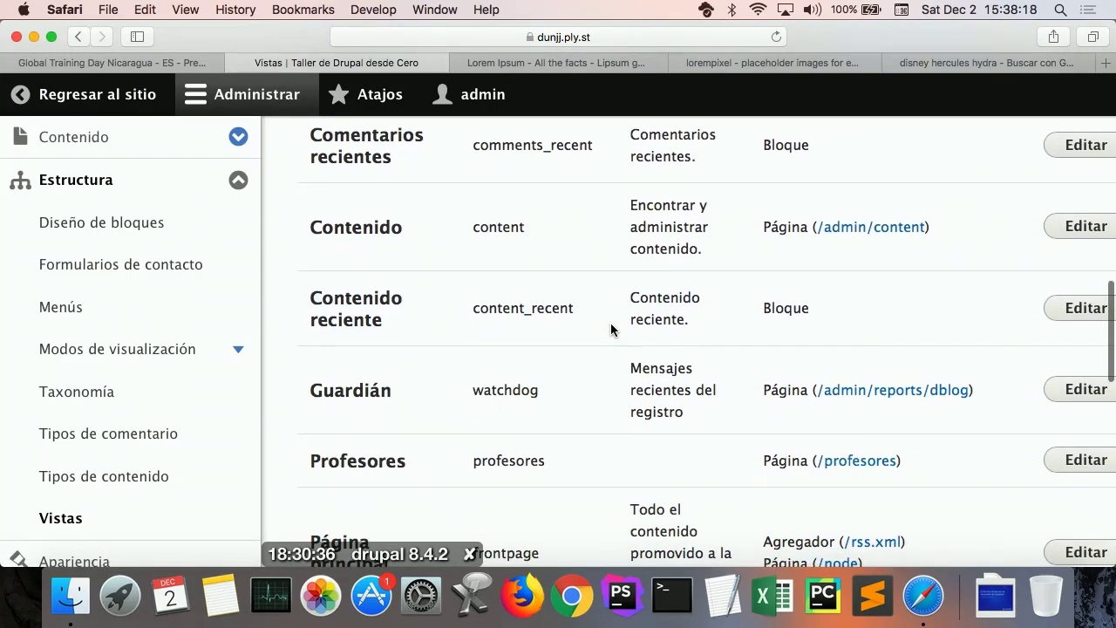
pyautogui.scroll(6, 610, 330)
pyautogui.scroll(8, 611, 330)
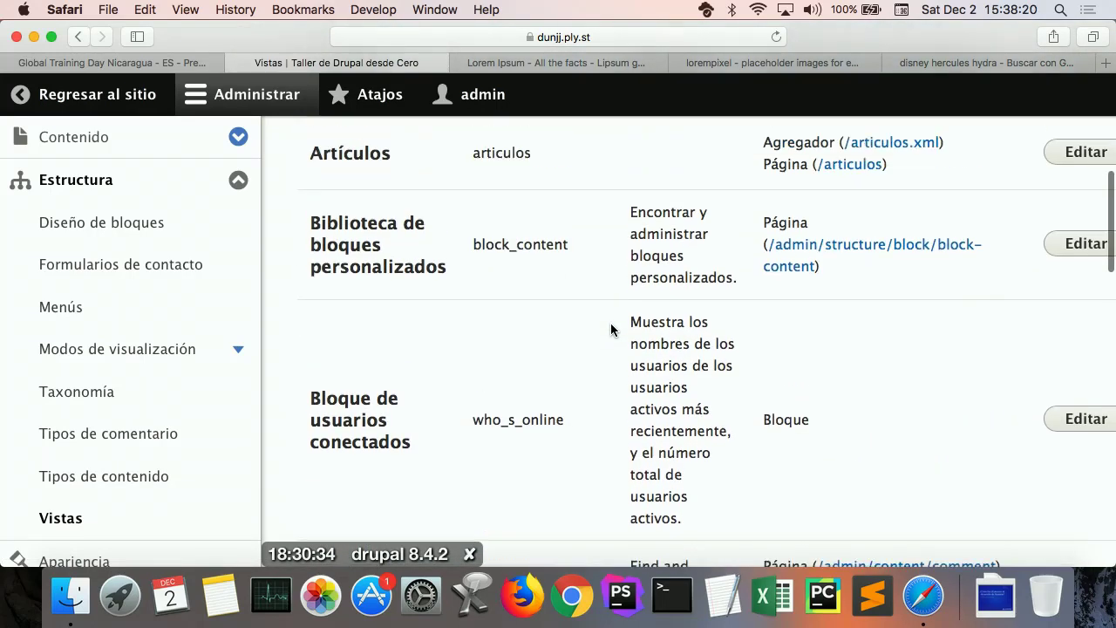
pyautogui.click(538, 224)
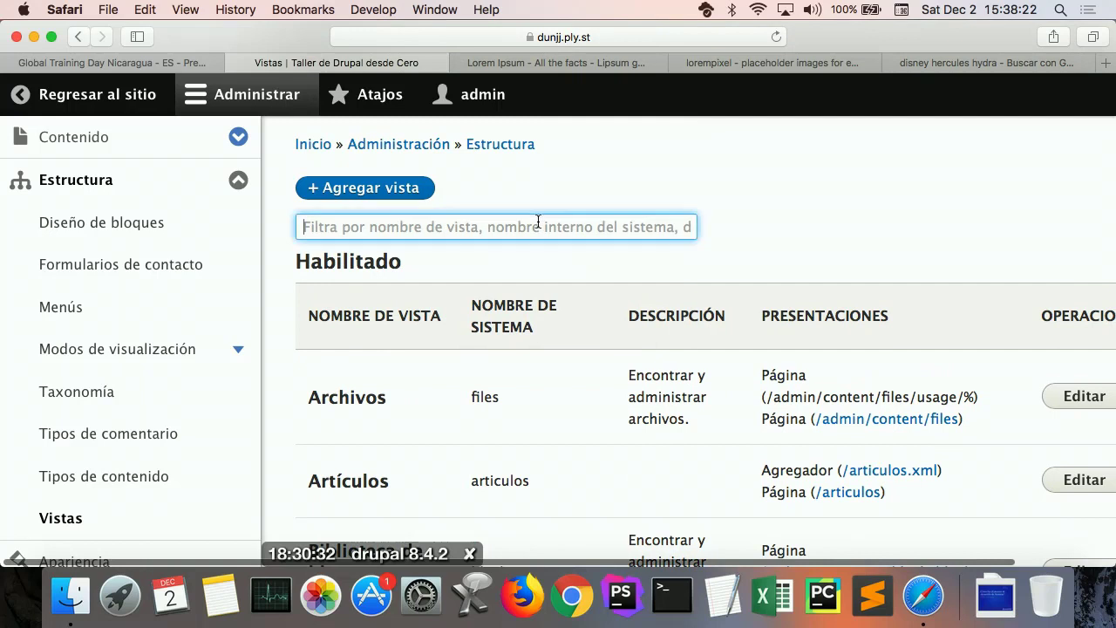
pyautogui.write('Pro')
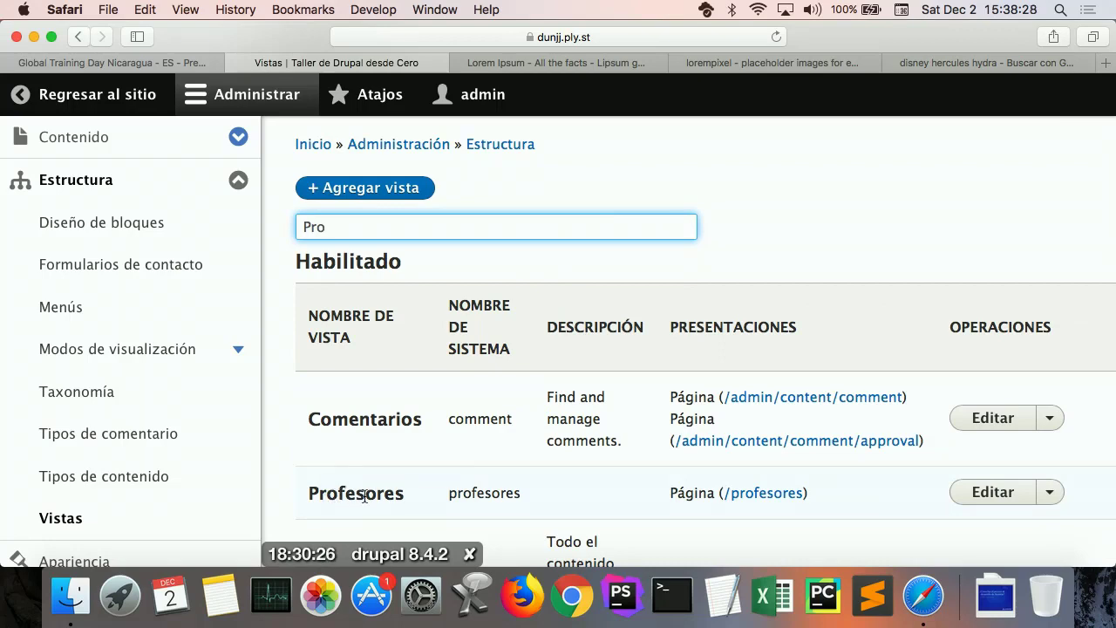
pyautogui.click(988, 494)
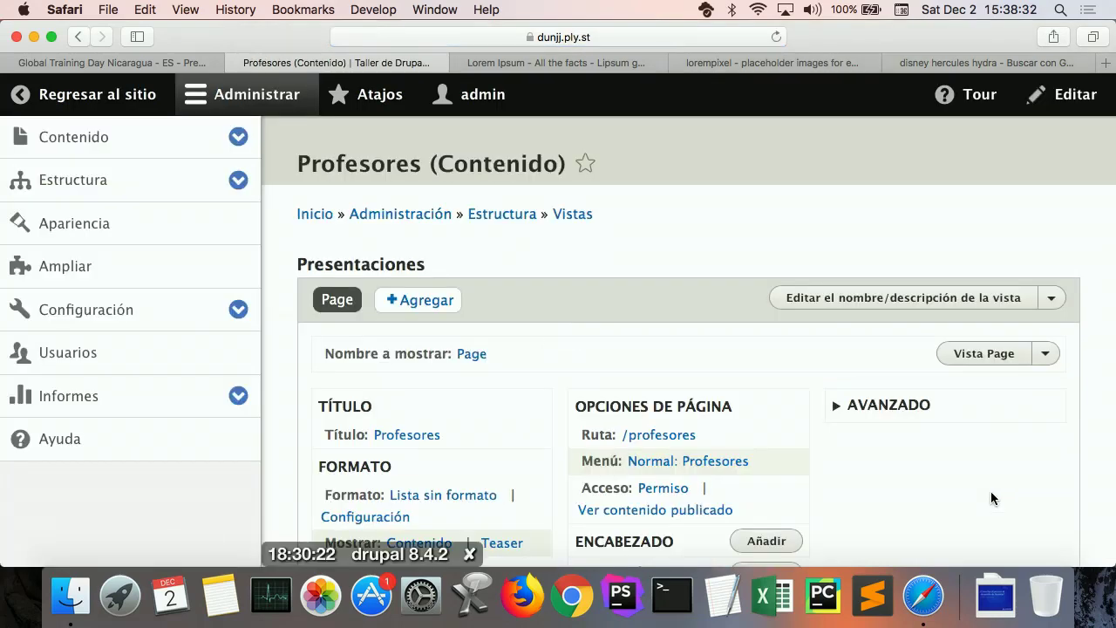
# Step: Hide the Administrar tray and review the Profesores view's unformatted teaser preview
pyautogui.scroll(-2, 891, 406)
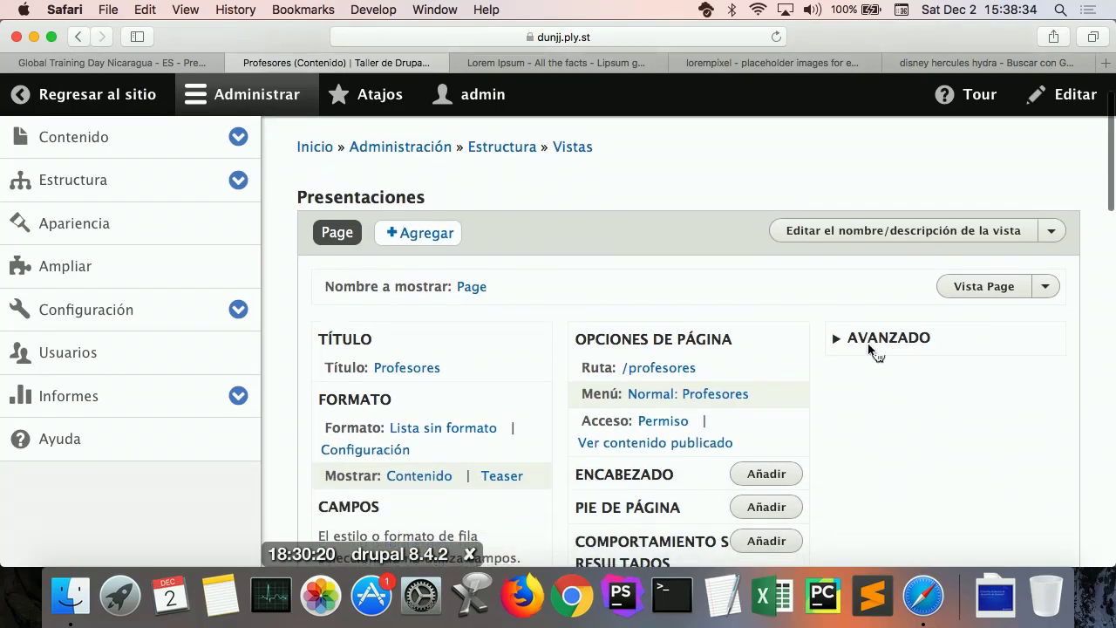
pyautogui.click(302, 108)
pyautogui.scroll(-10, 515, 261)
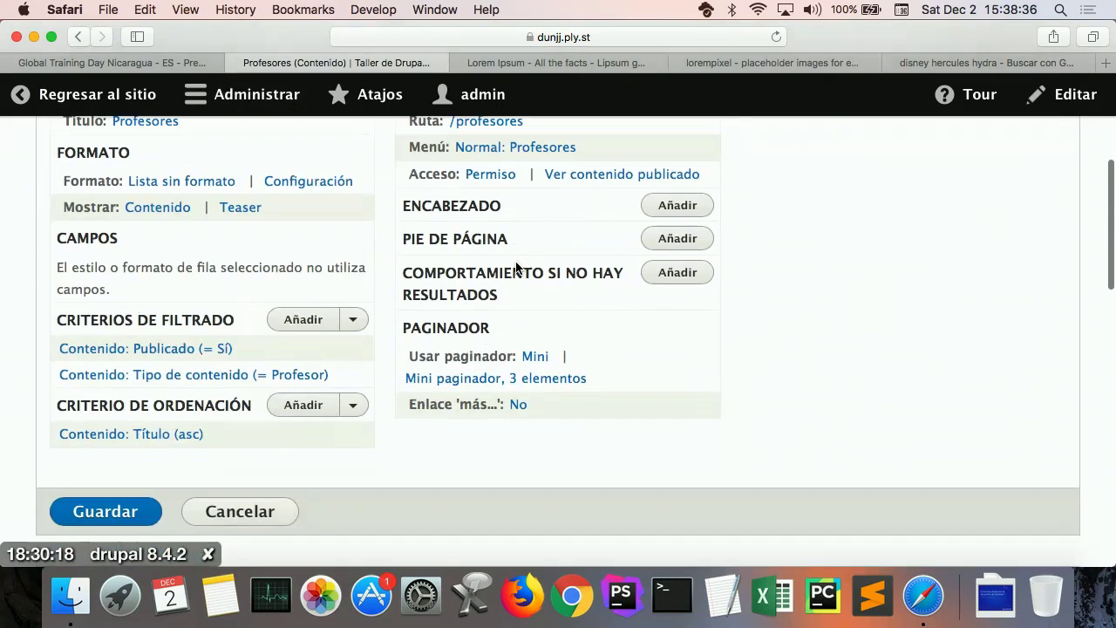
pyautogui.scroll(-6, 515, 268)
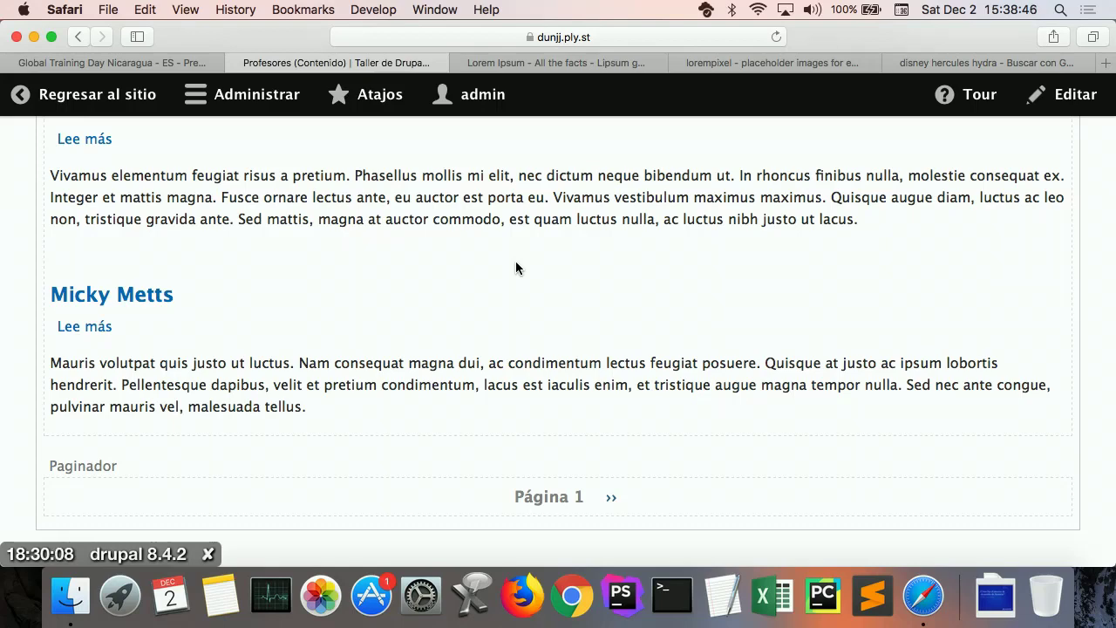
pyautogui.scroll(15, 516, 262)
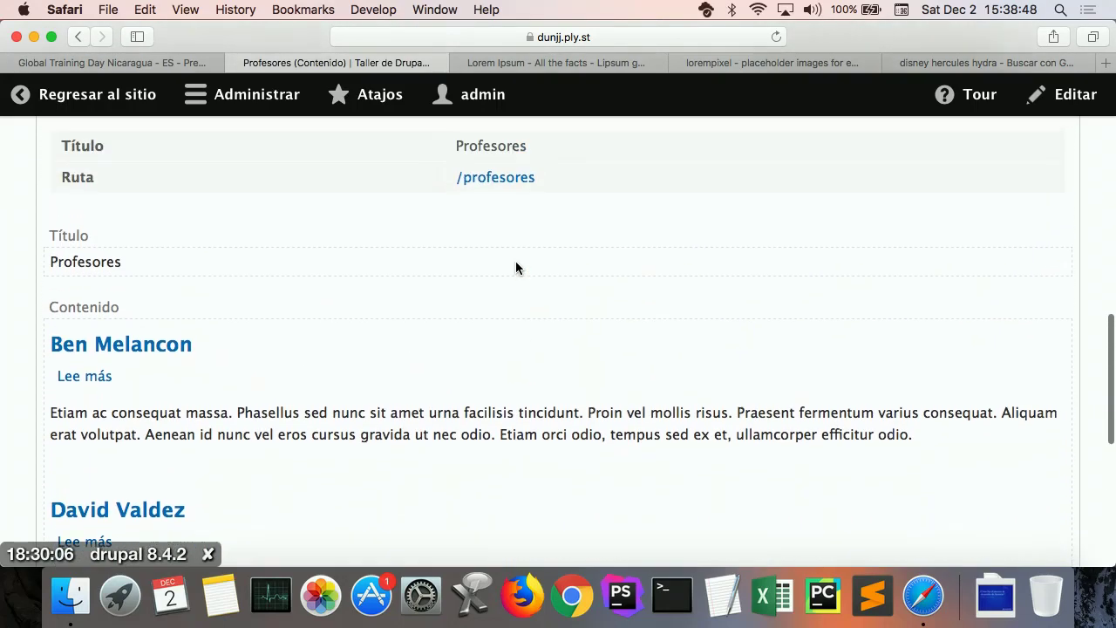
pyautogui.scroll(10, 515, 262)
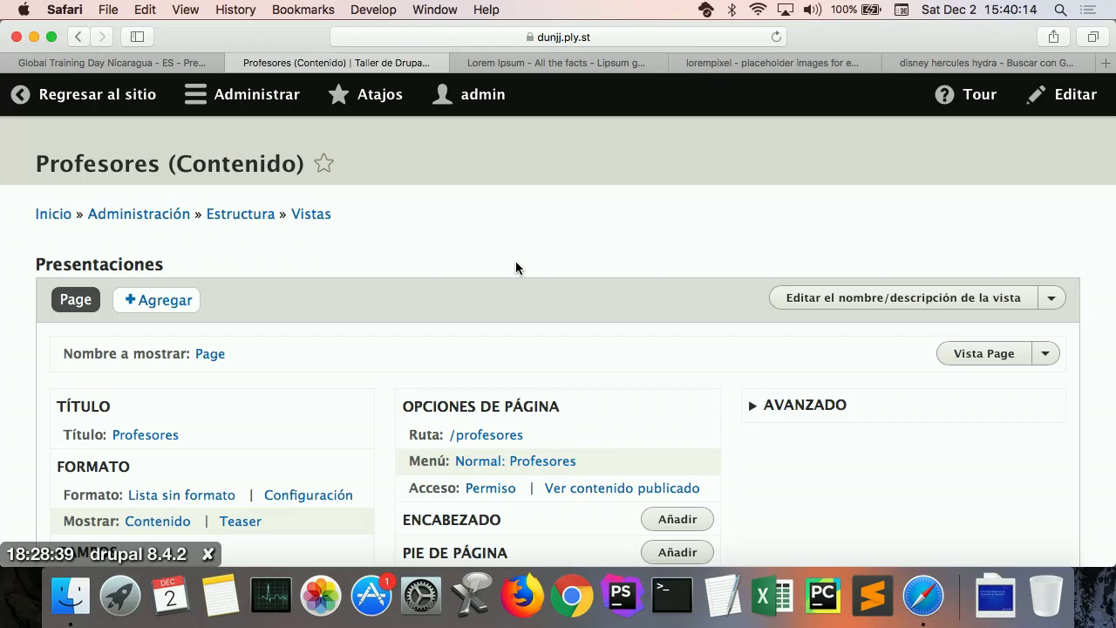
# Step: Switch the Profesores view format to Tabla with default column settings and save the view
pyautogui.scroll(-2, 247, 427)
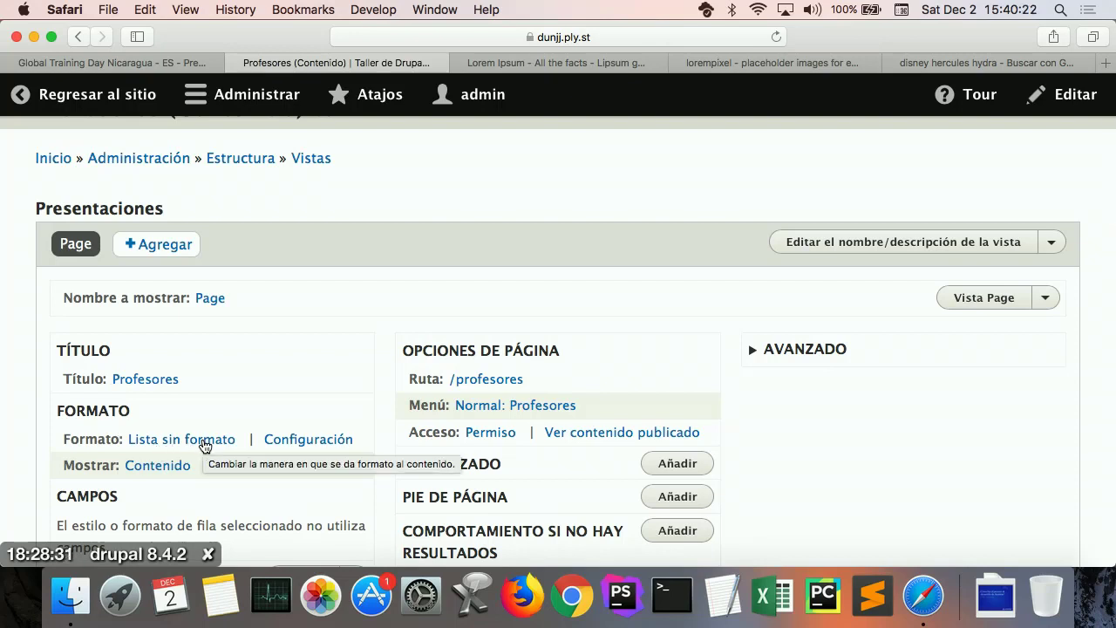
pyautogui.click(204, 446)
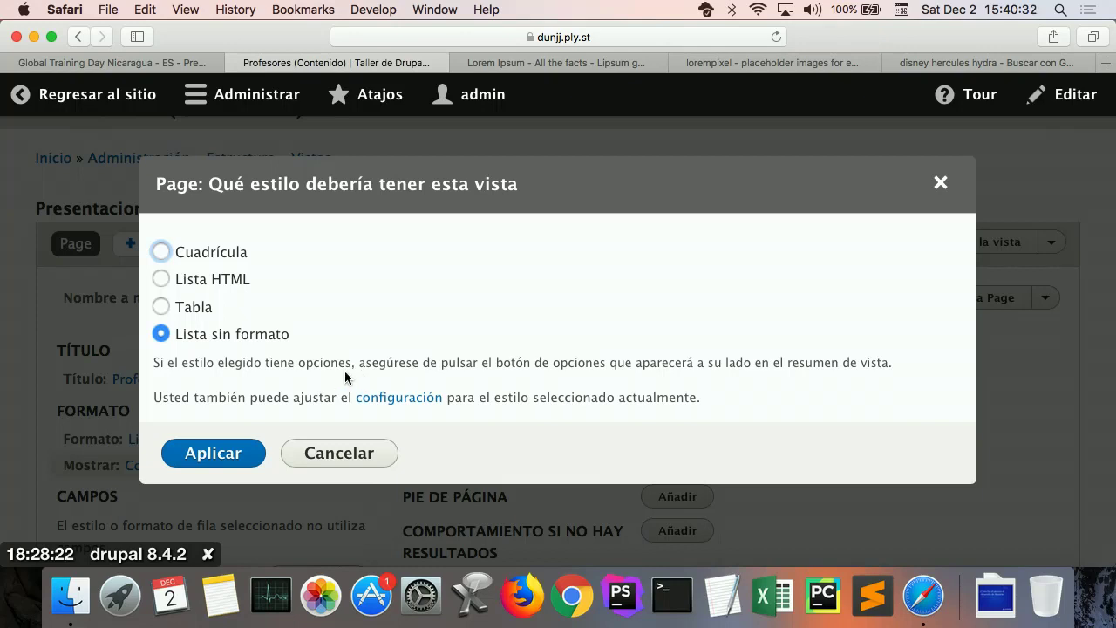
pyautogui.click(202, 309)
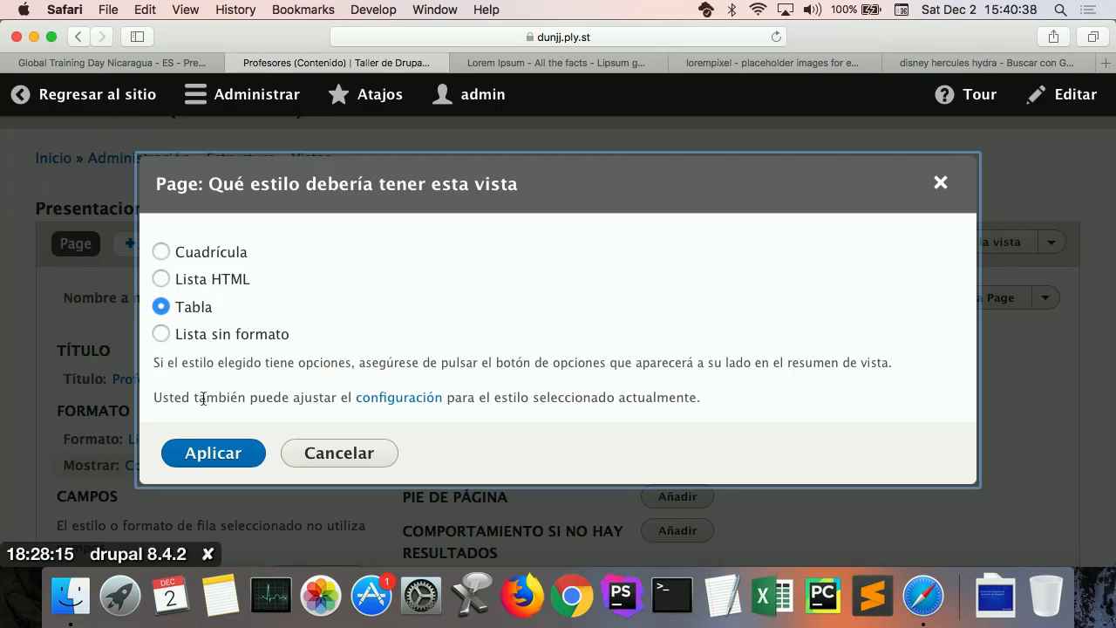
pyautogui.click(207, 453)
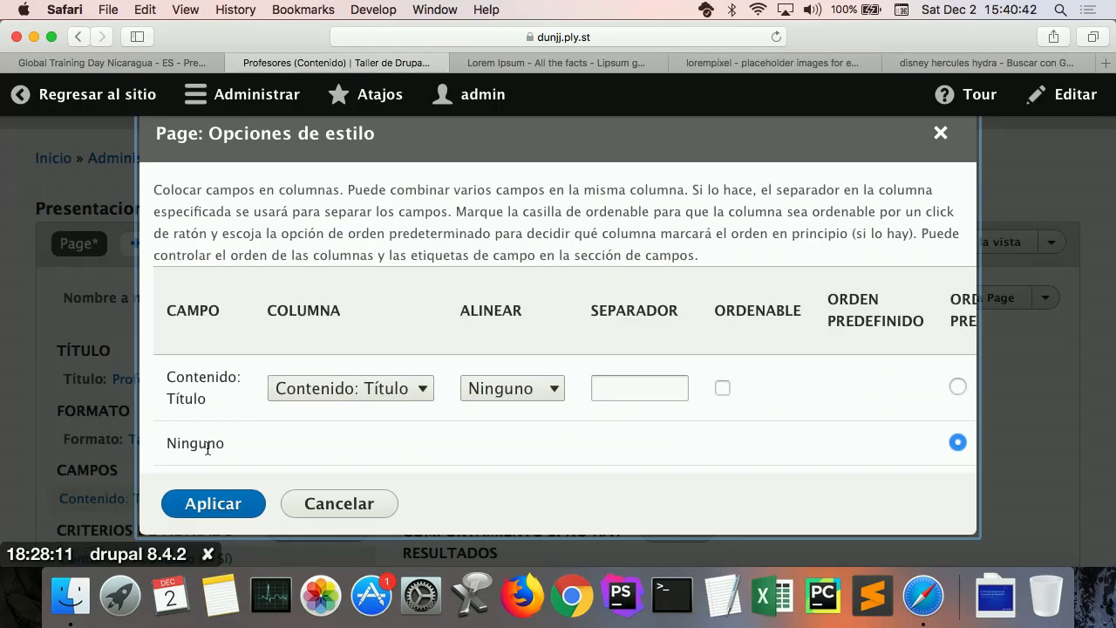
pyautogui.click(202, 504)
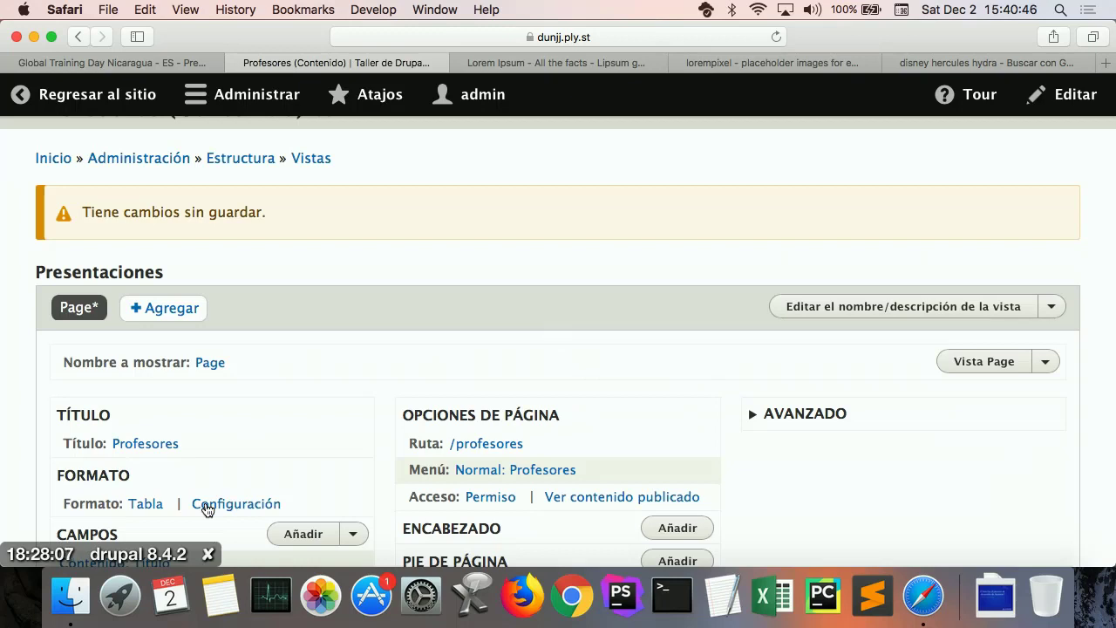
pyautogui.scroll(-8, 206, 510)
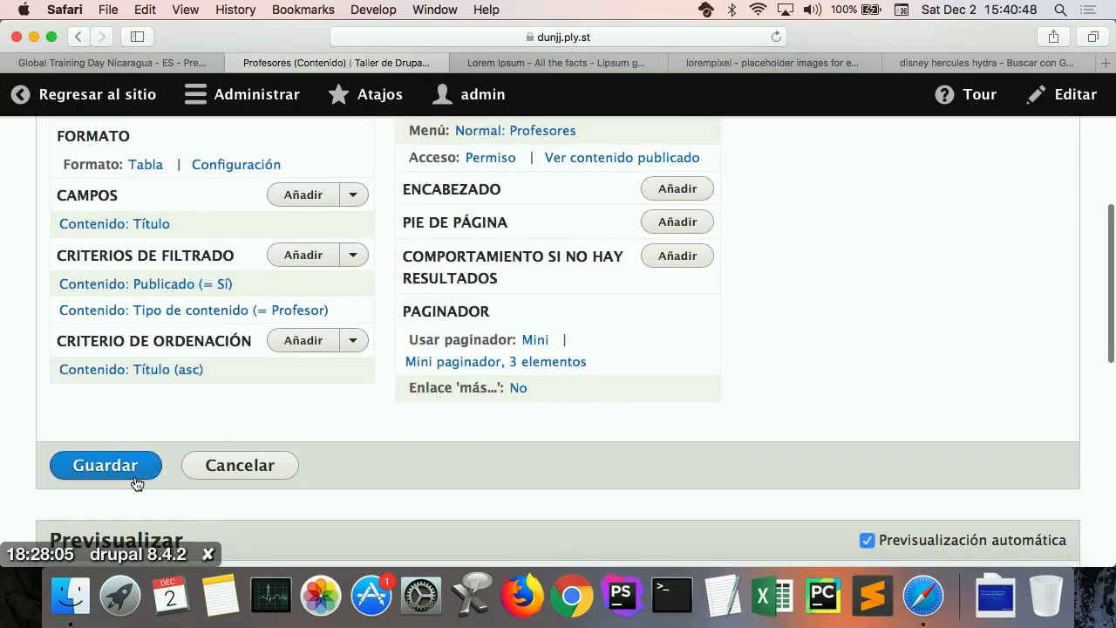
pyautogui.click(135, 482)
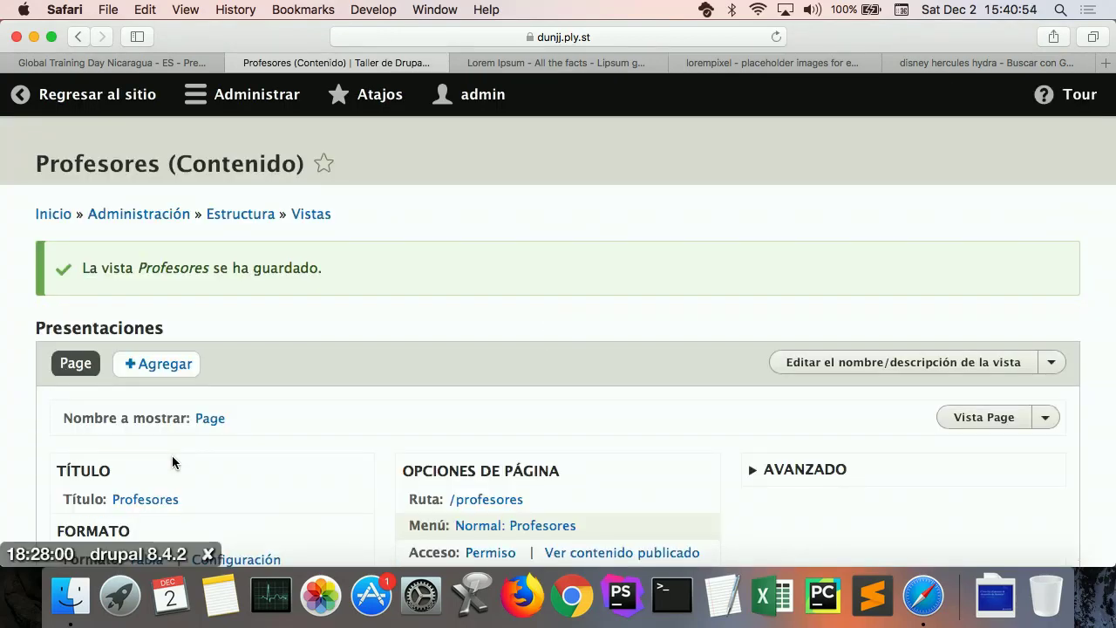
# Step: Check the Profesores table preview and return to the Campos section
pyautogui.scroll(-15, 259, 429)
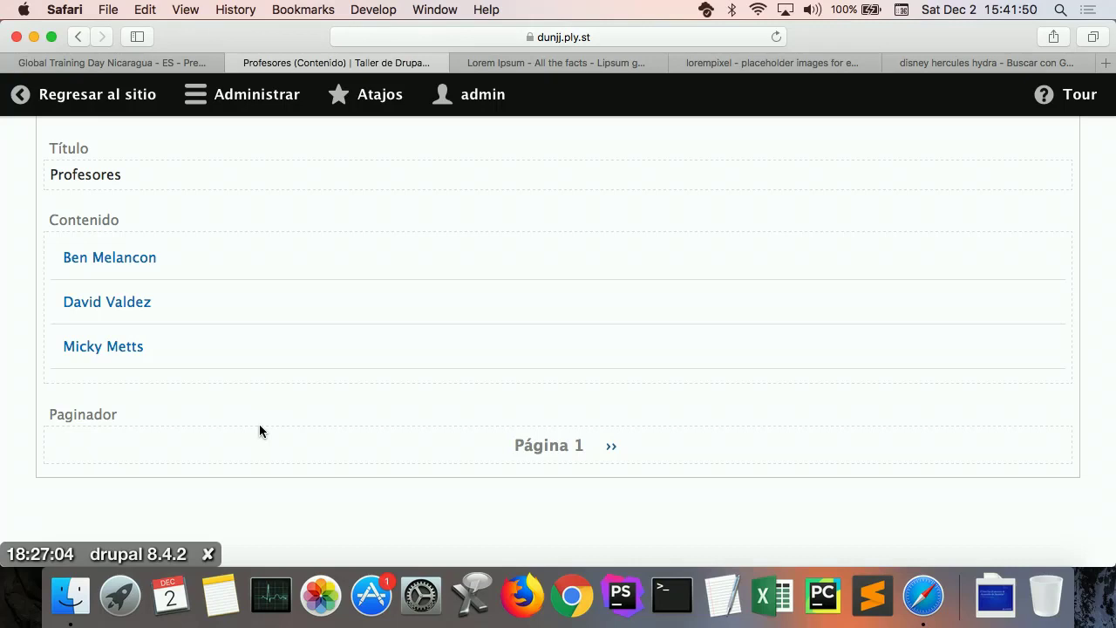
pyautogui.scroll(10, 259, 423)
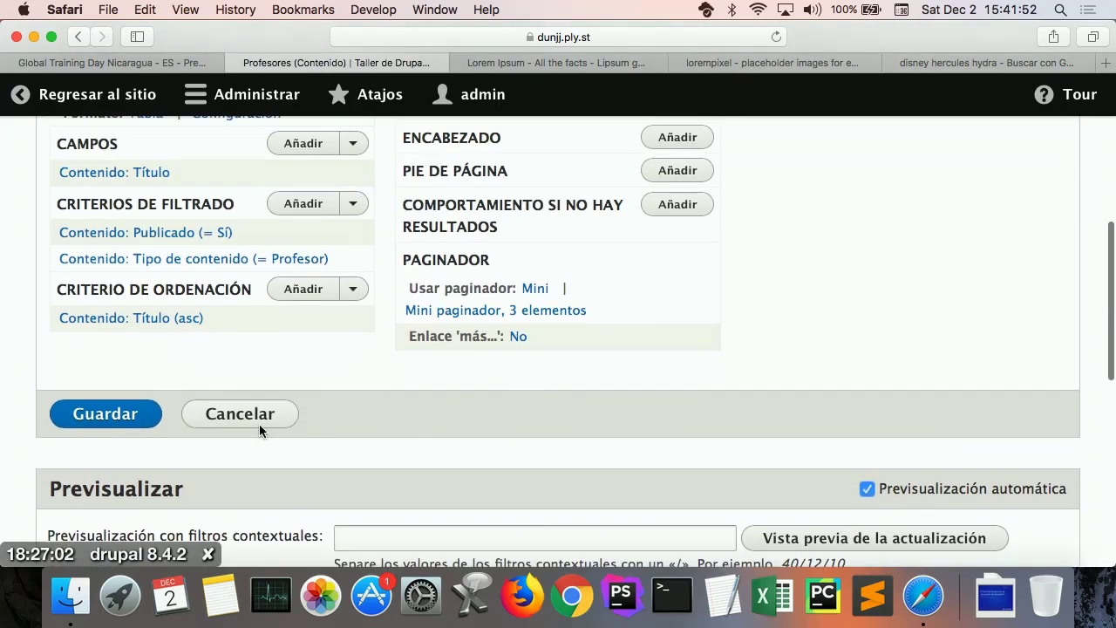
pyautogui.scroll(5, 259, 424)
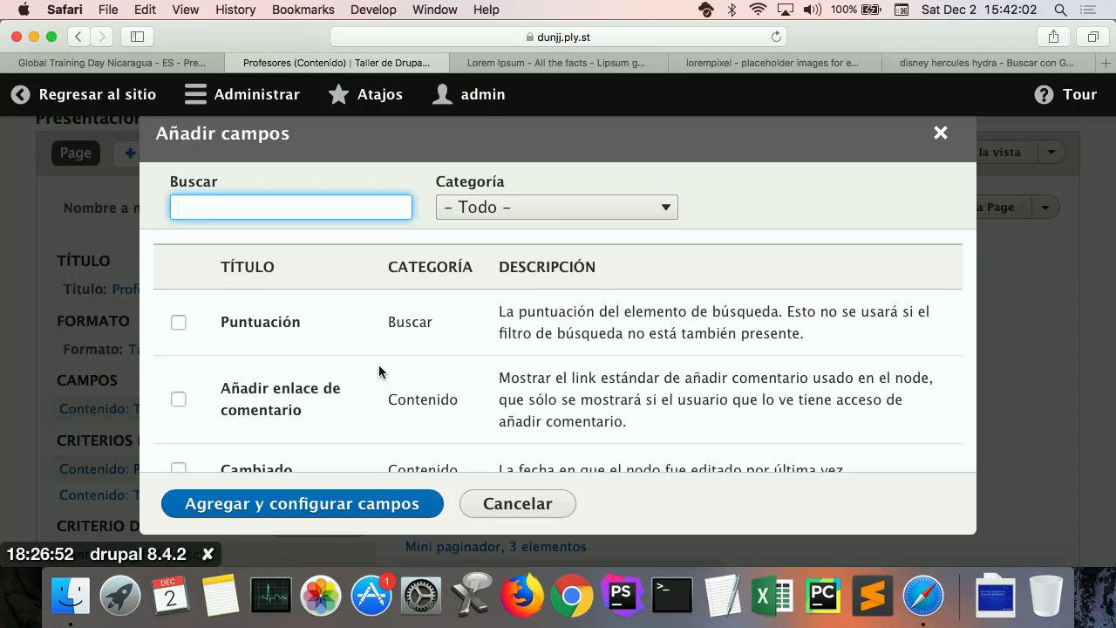
# Step: Filter the available fields by 'profesor' and look through the matching fields
pyautogui.scroll(-10, 378, 364)
pyautogui.scroll(10, 379, 364)
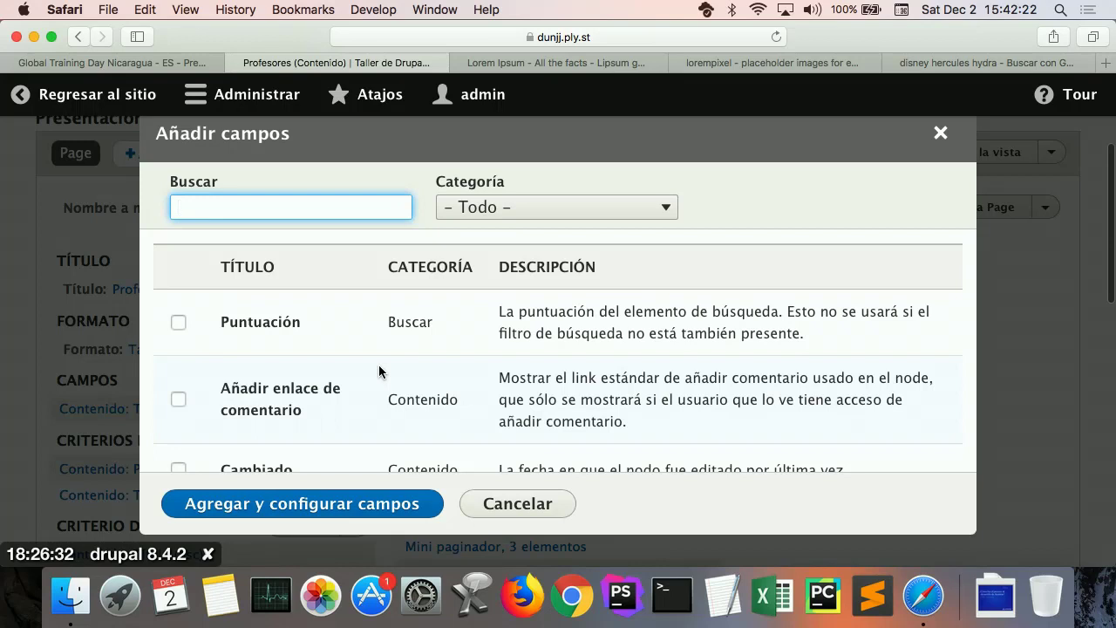
pyautogui.write('profe')
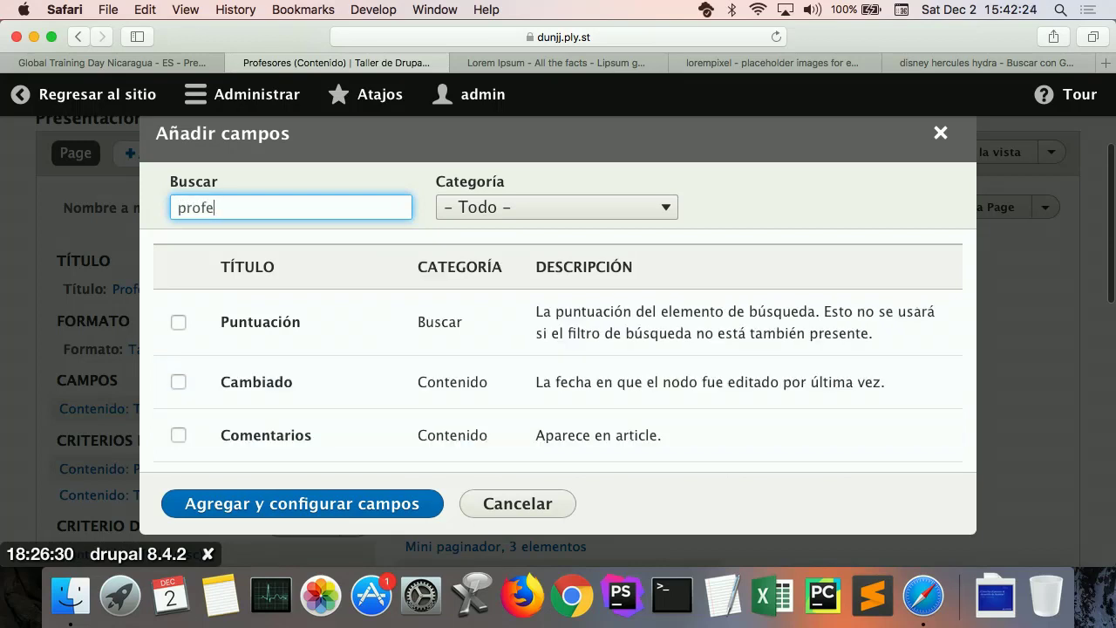
pyautogui.write('sor')
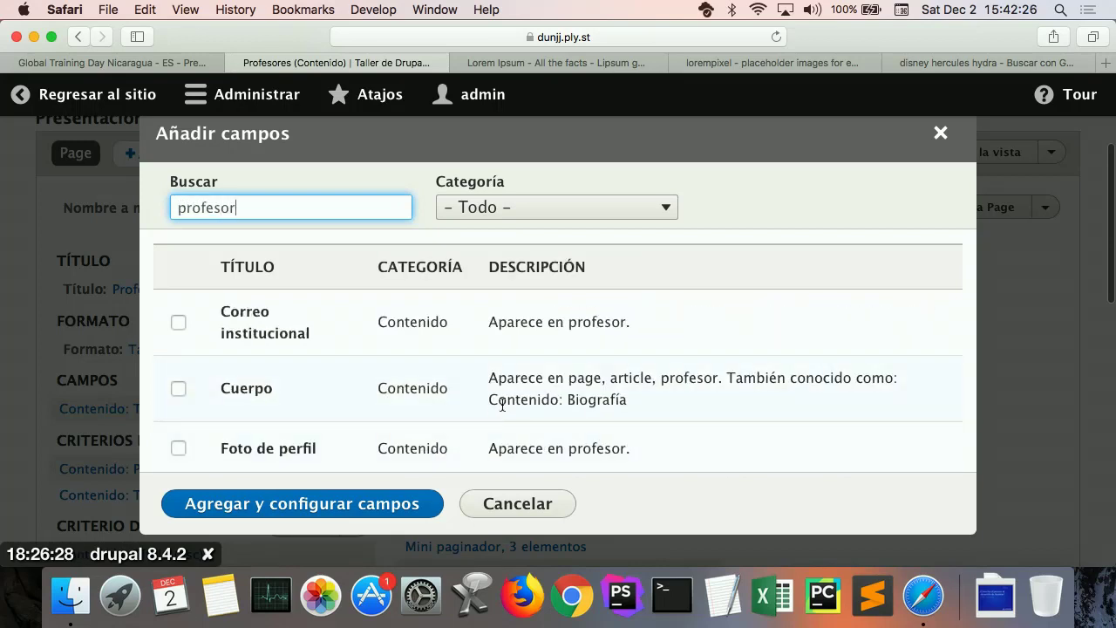
pyautogui.scroll(-2, 502, 405)
pyautogui.scroll(2, 502, 405)
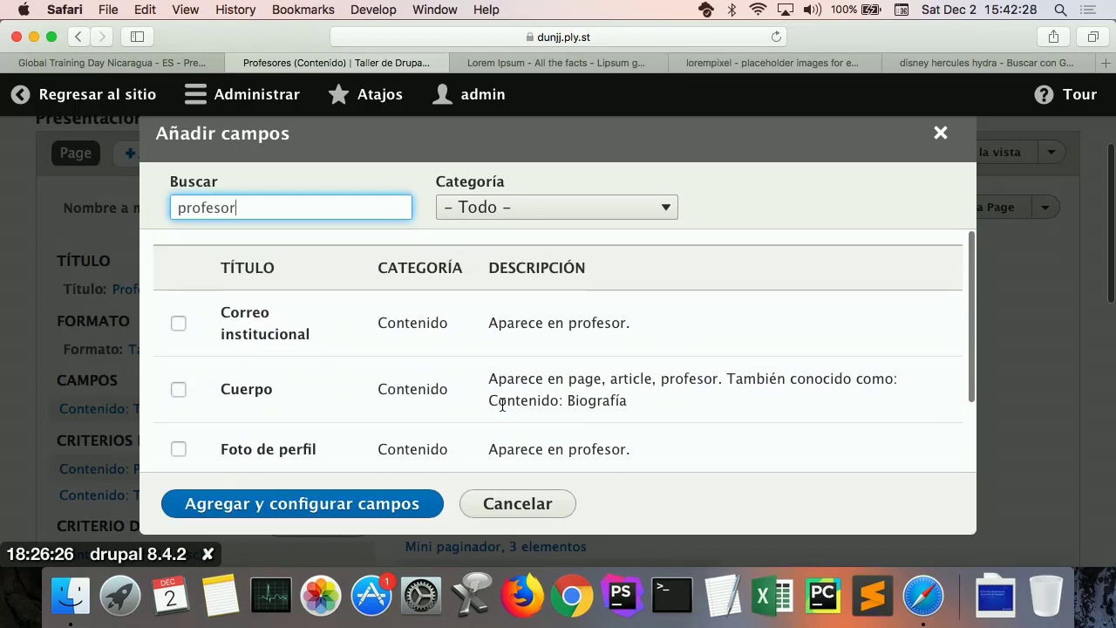
pyautogui.scroll(-2, 502, 404)
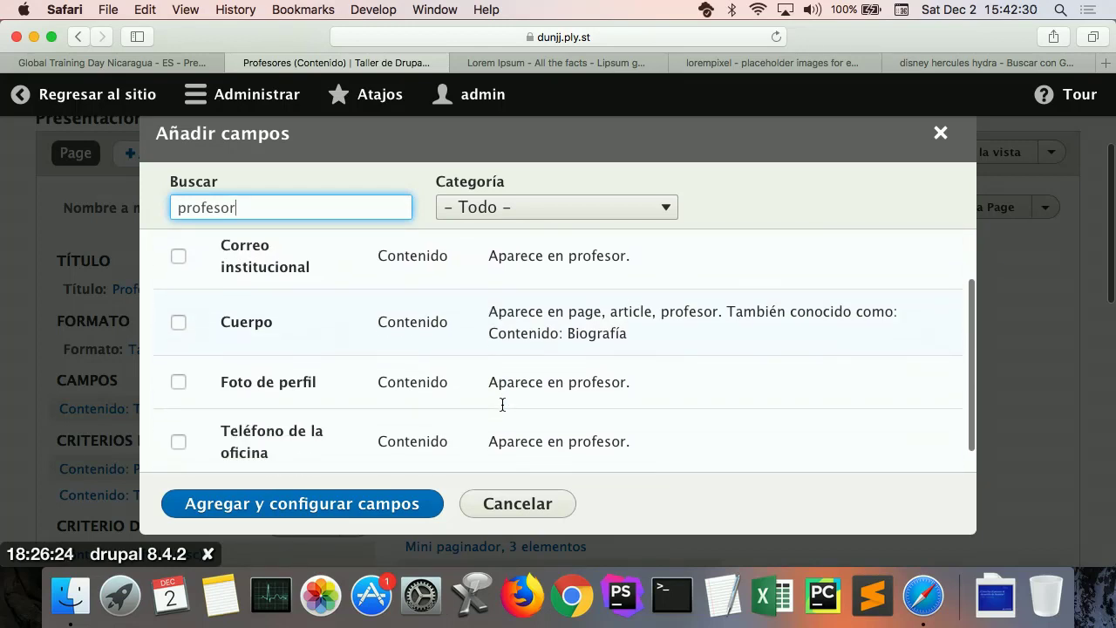
pyautogui.scroll(-1, 502, 404)
pyautogui.scroll(1, 502, 406)
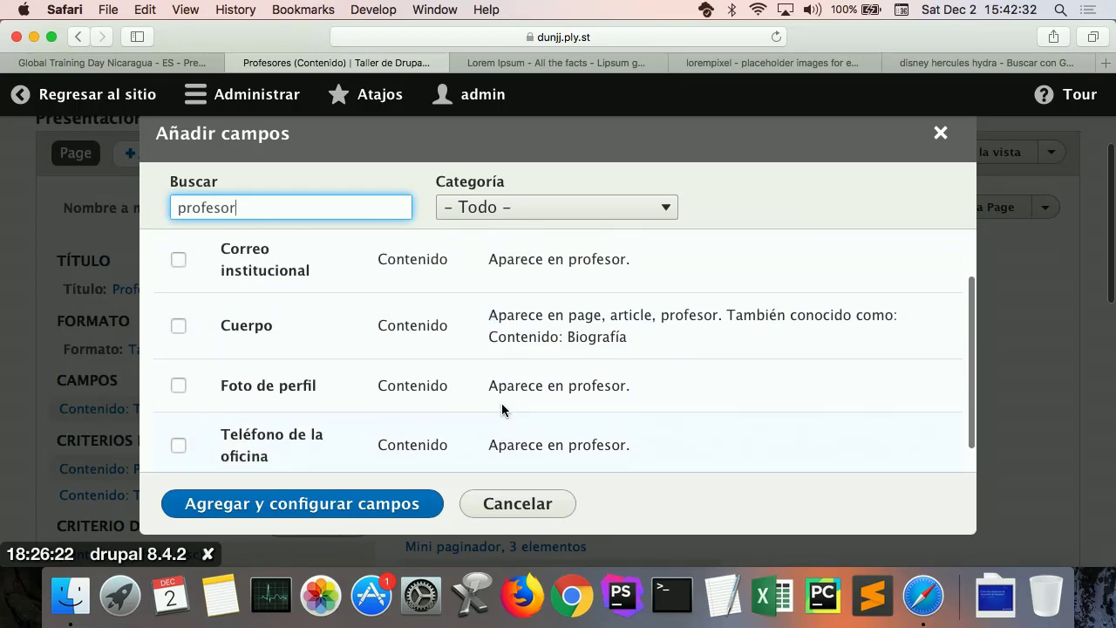
pyautogui.scroll(2, 502, 408)
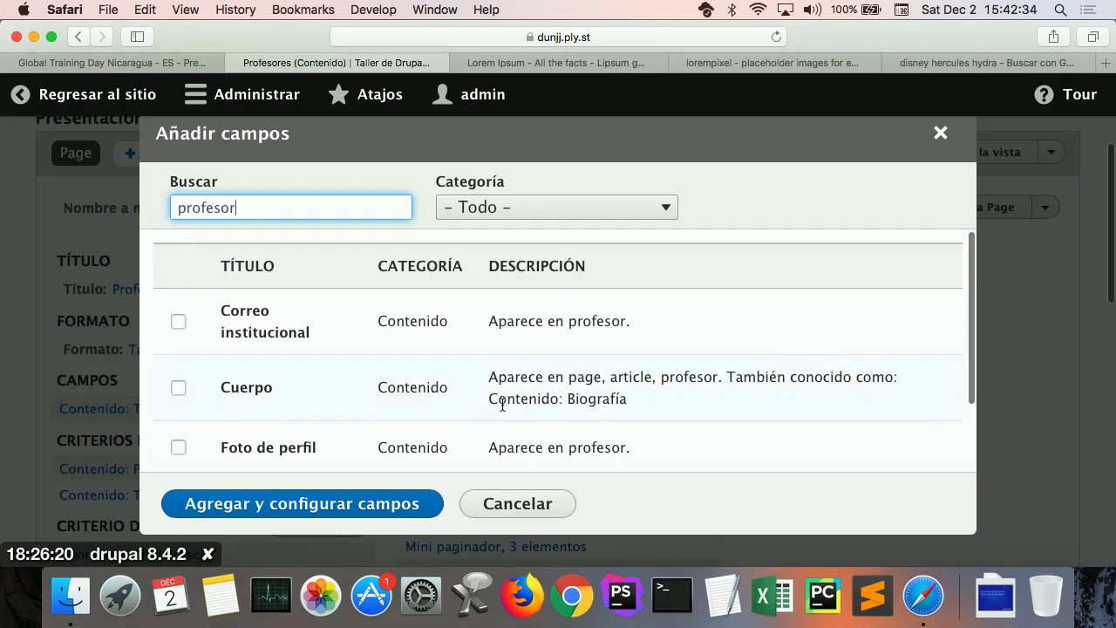
pyautogui.scroll(-1, 502, 405)
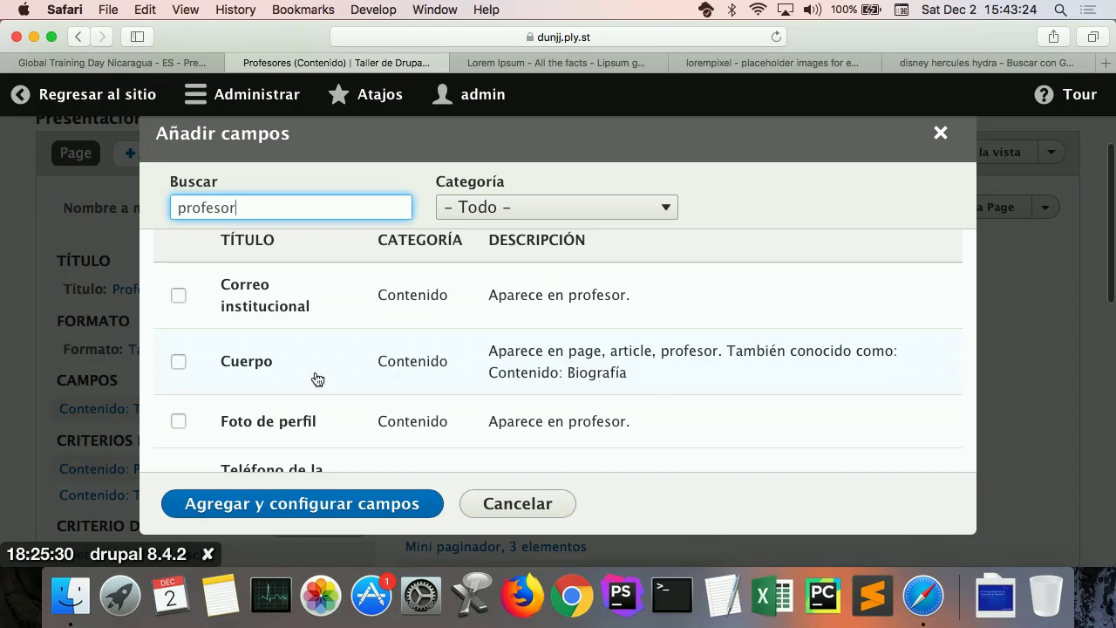
# Step: Add the Cuerpo biography field to the view with default settings
pyautogui.click(179, 363)
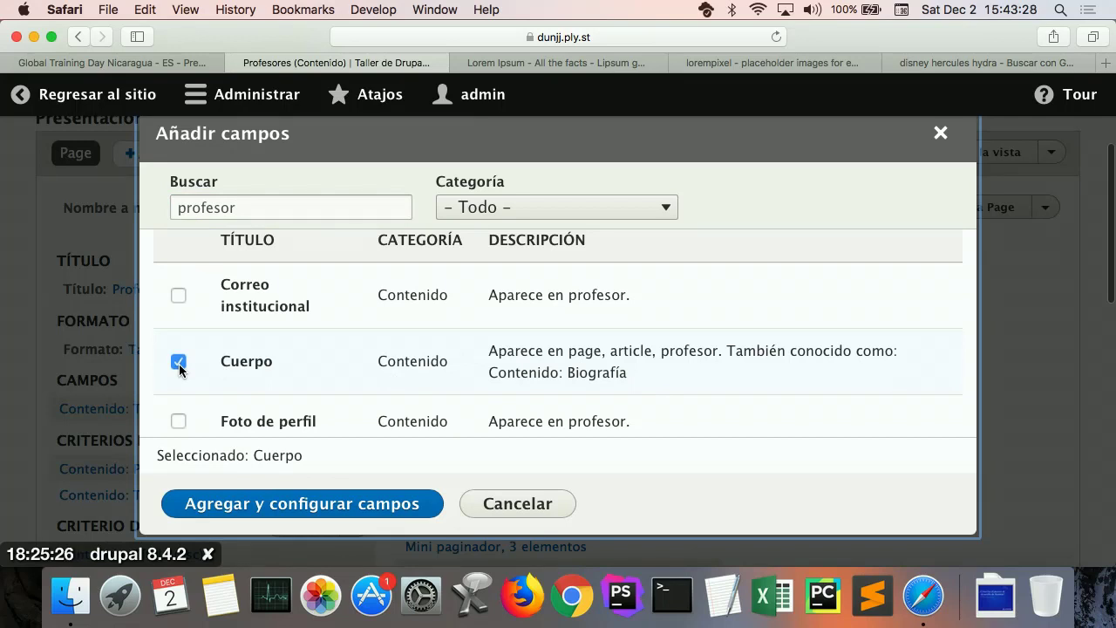
pyautogui.click(277, 504)
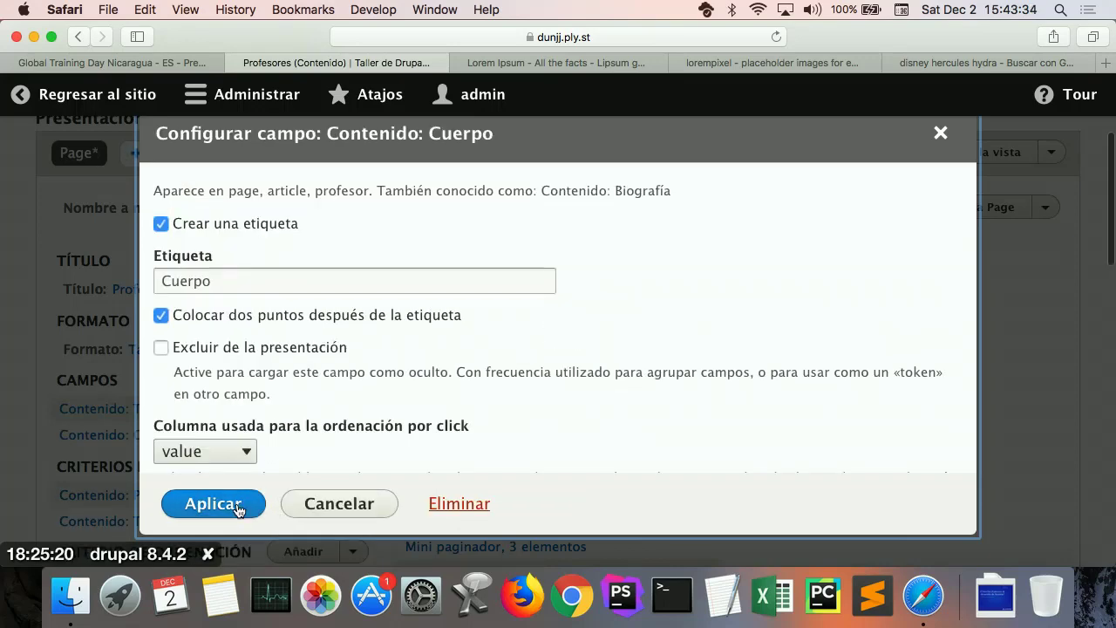
pyautogui.click(238, 508)
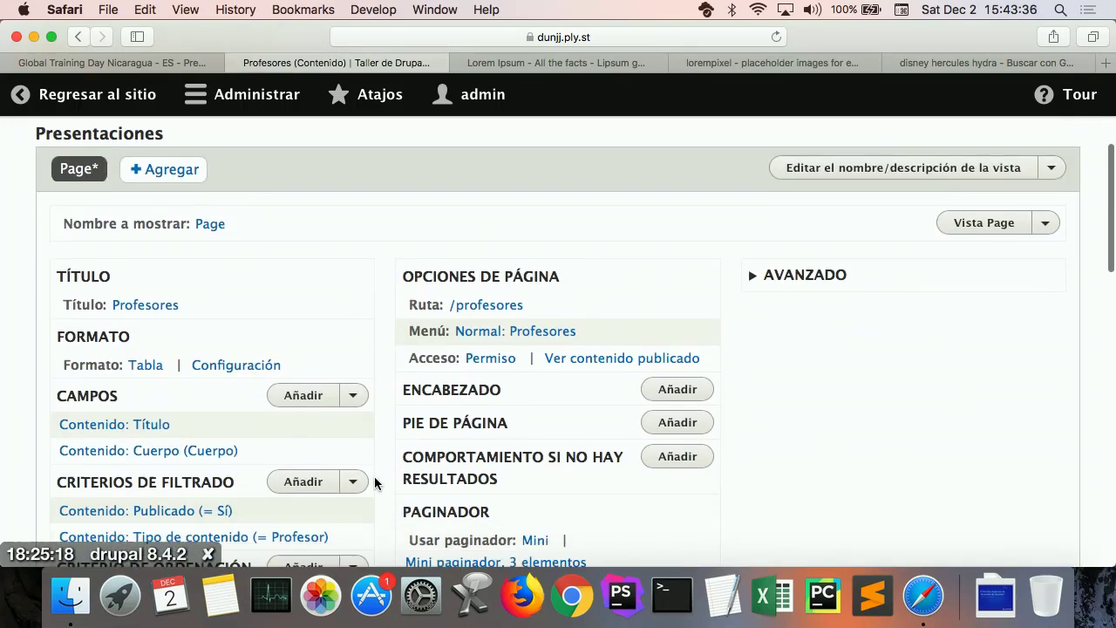
pyautogui.scroll(-15, 375, 477)
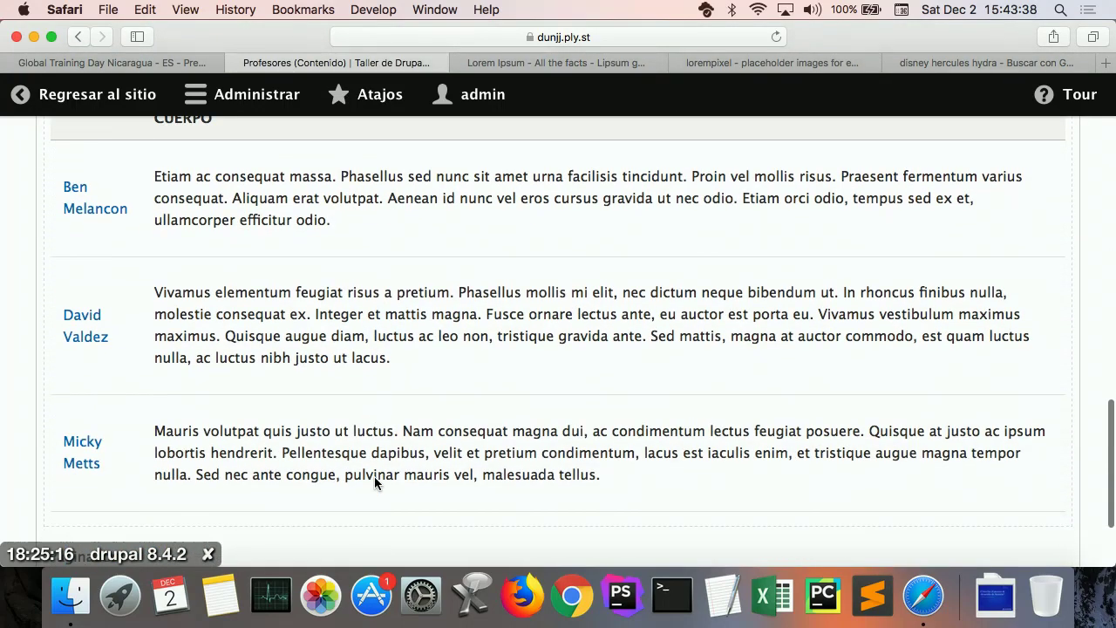
pyautogui.scroll(2, 375, 482)
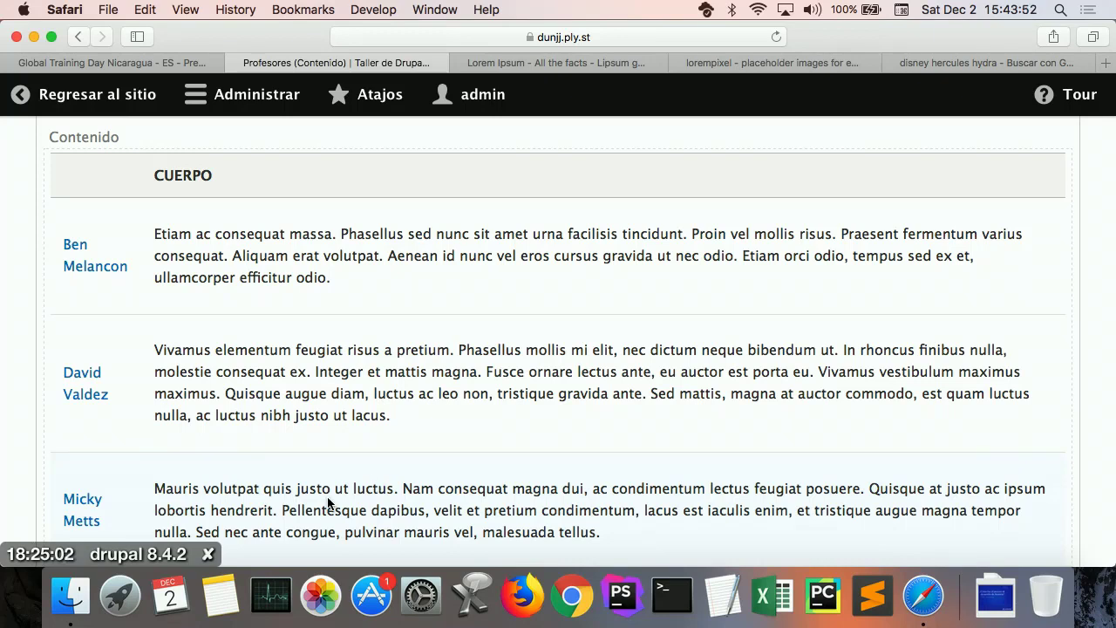
pyautogui.scroll(3, 327, 503)
pyautogui.scroll(10, 328, 504)
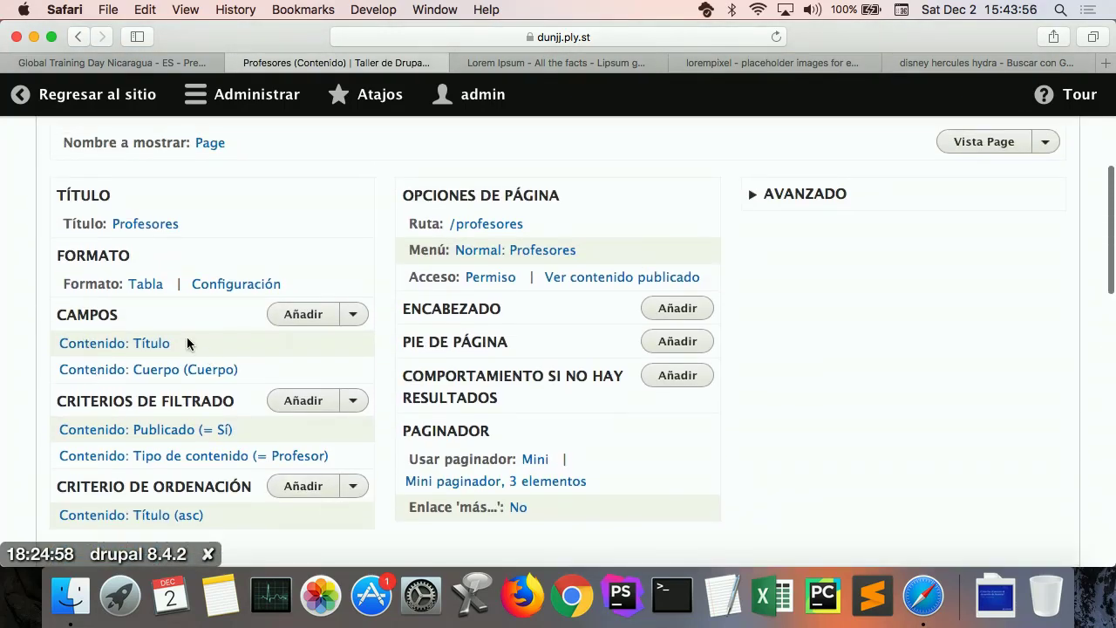
# Step: Search 'profesor' and add Correo institucional, Foto de perfil and Teléfono de la oficina fields
pyautogui.click(301, 323)
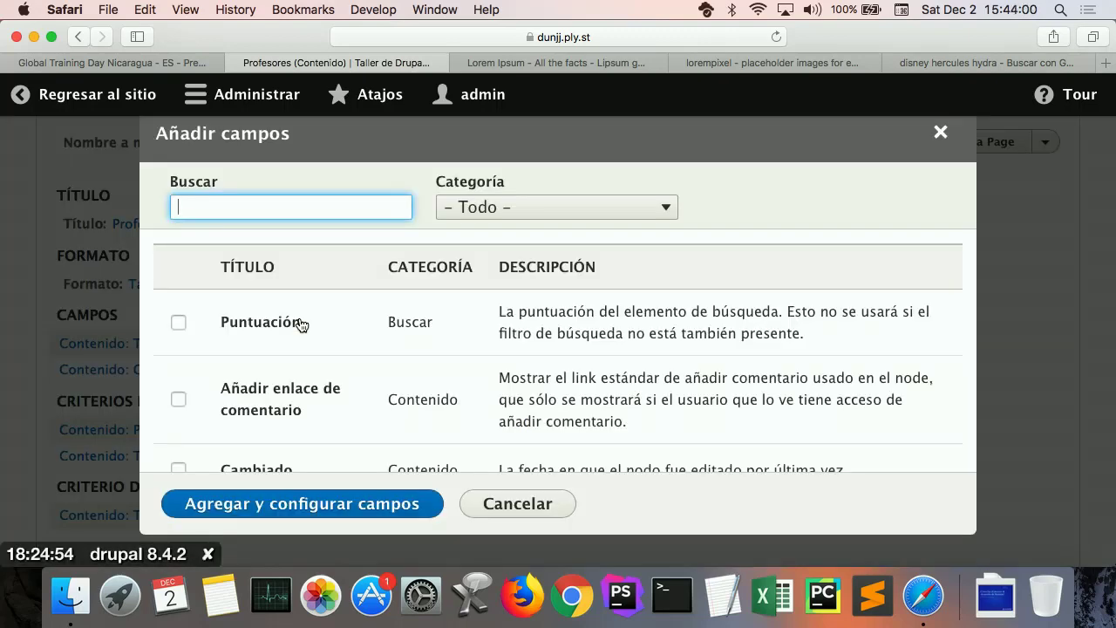
pyautogui.write('profesor')
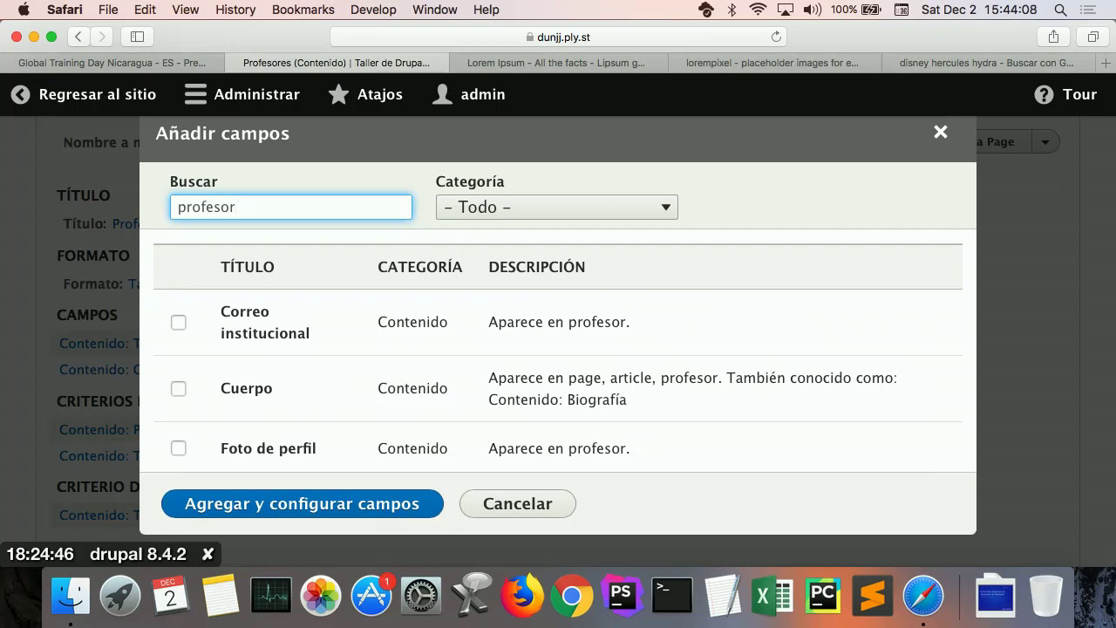
pyautogui.click(178, 324)
pyautogui.scroll(-1, 198, 366)
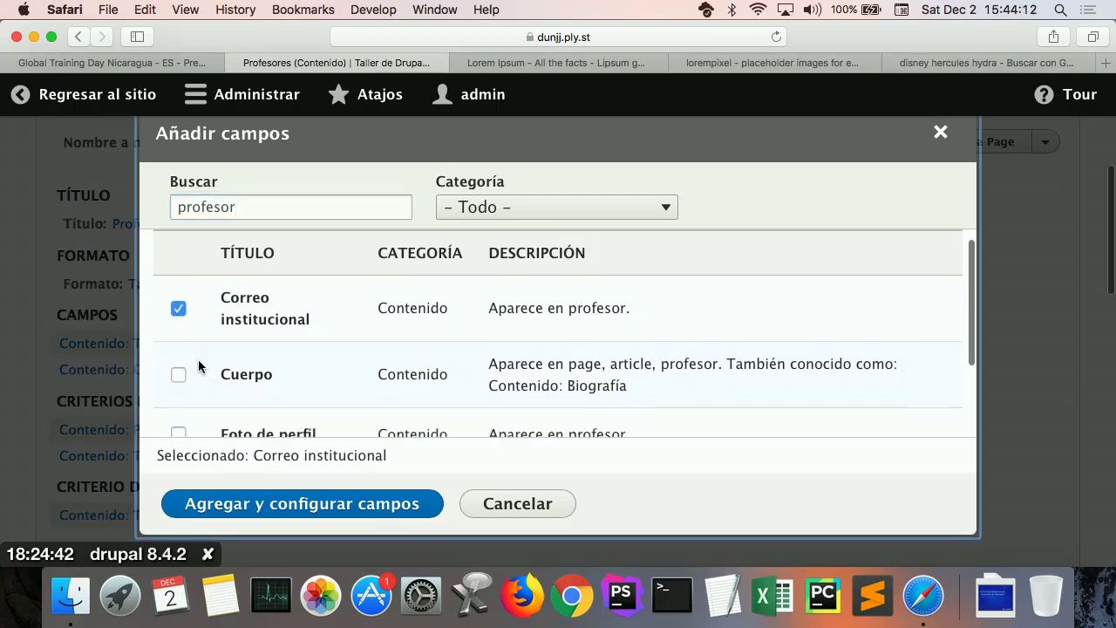
pyautogui.scroll(-3, 198, 359)
pyautogui.click(180, 344)
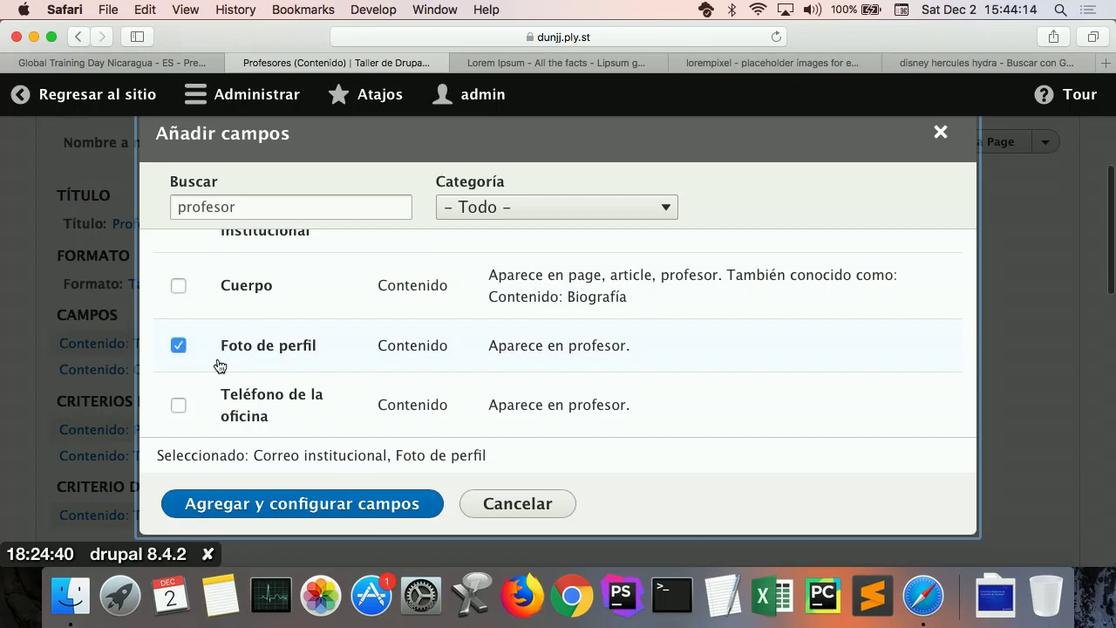
pyautogui.scroll(-1, 225, 373)
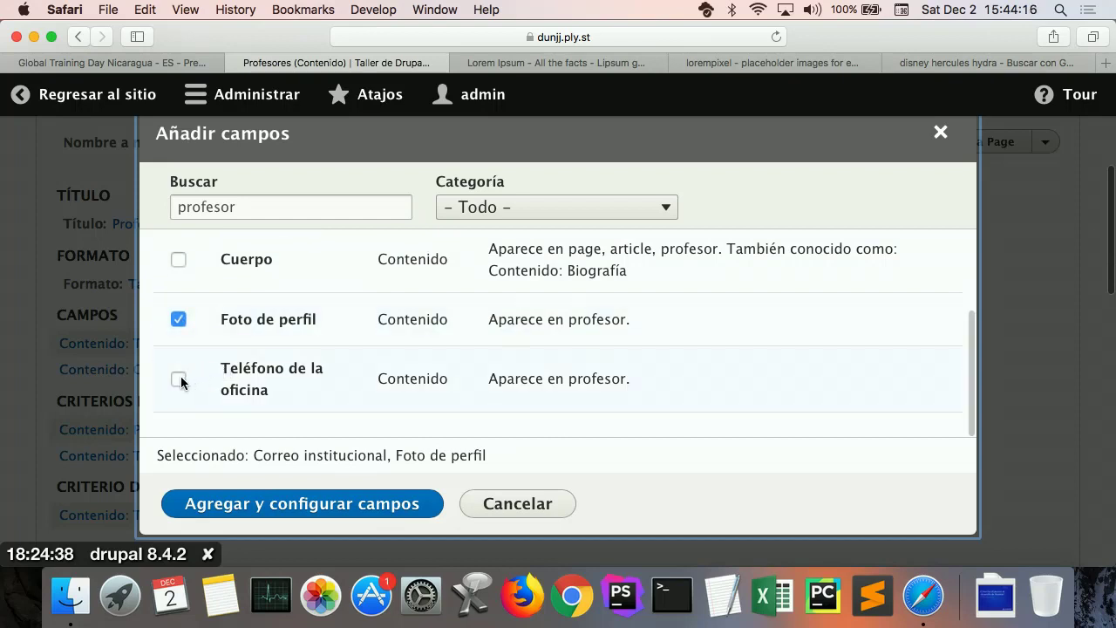
pyautogui.click(179, 378)
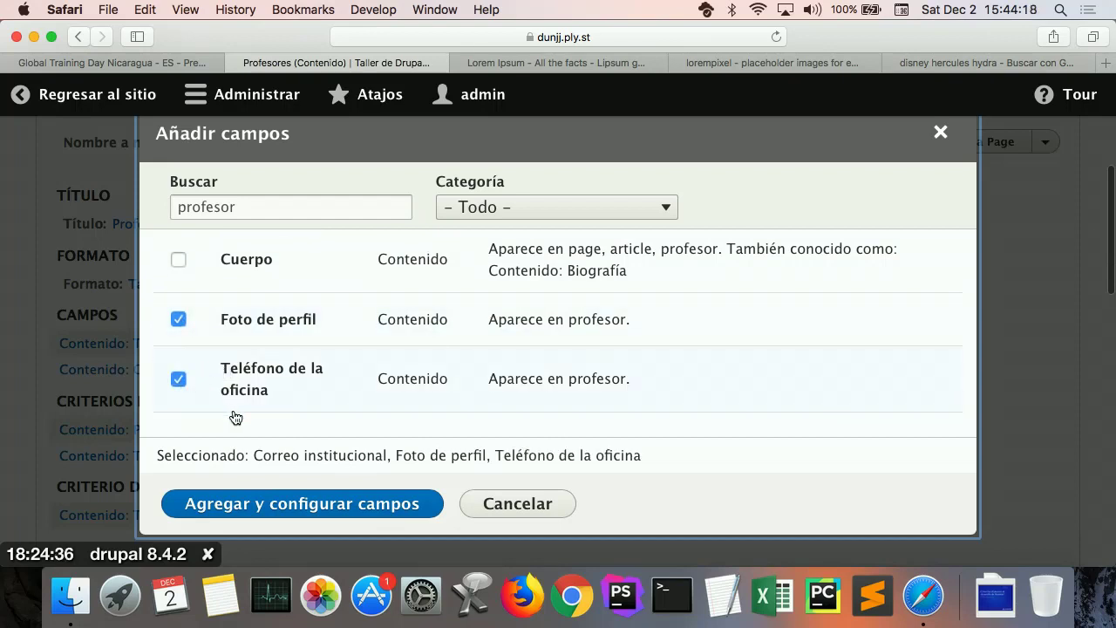
pyautogui.click(276, 506)
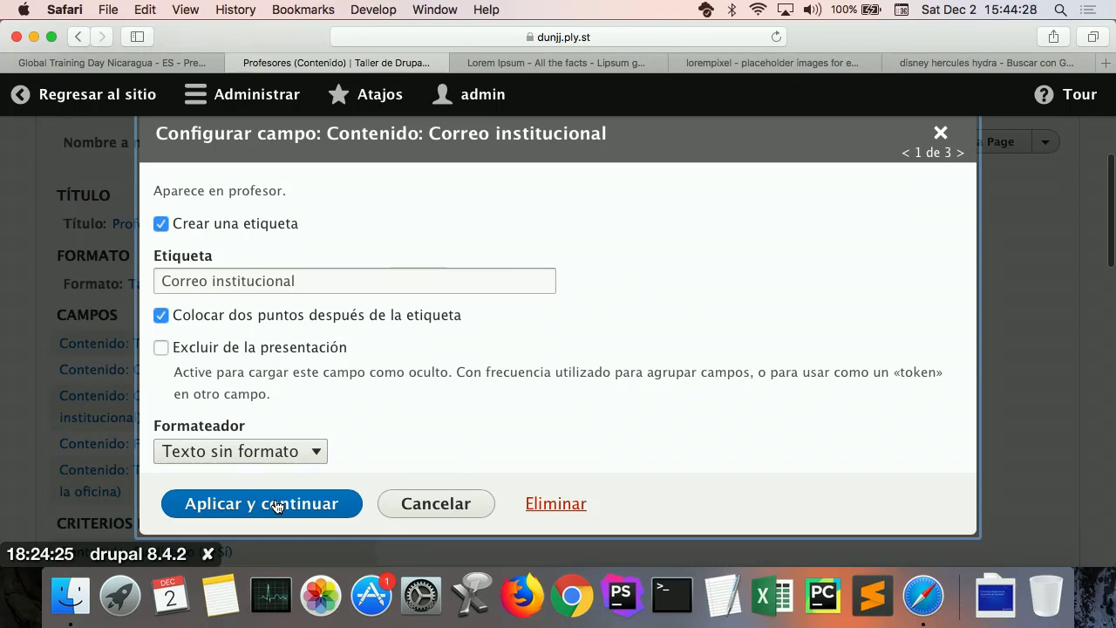
# Step: Format the Correo institucional field as Correo electrónico
pyautogui.click(242, 451)
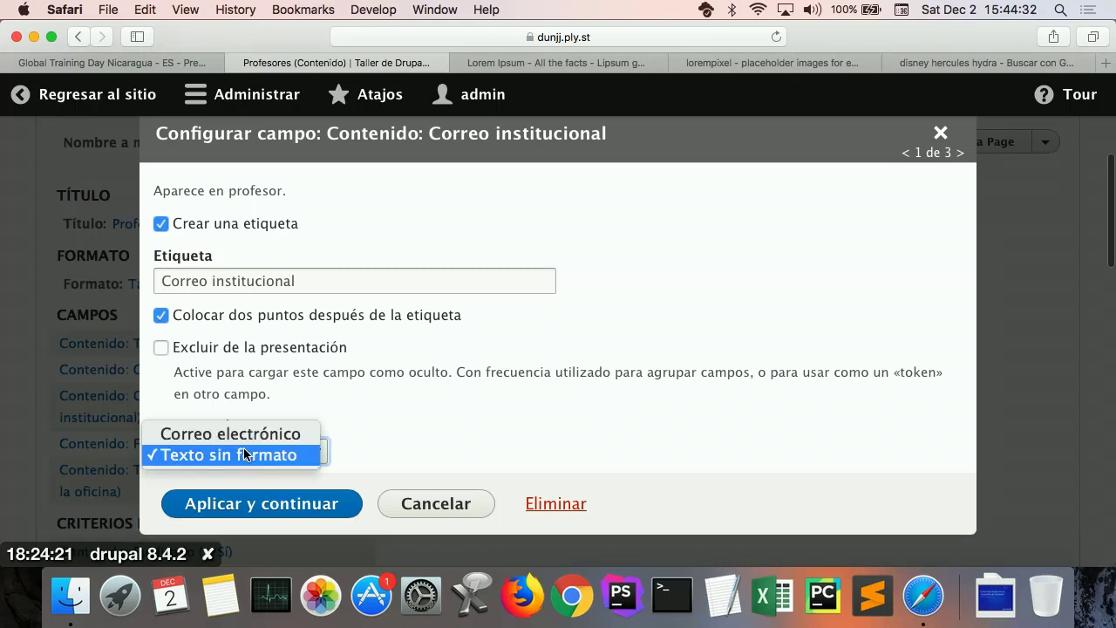
pyautogui.press('Up')
pyautogui.press('Return')
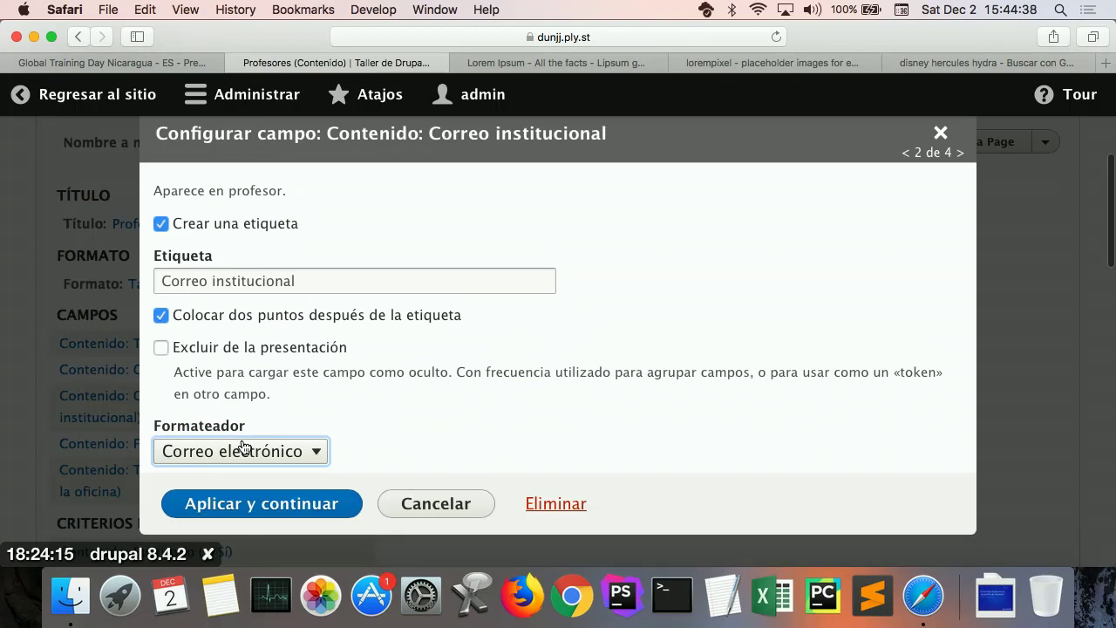
pyautogui.click(258, 462)
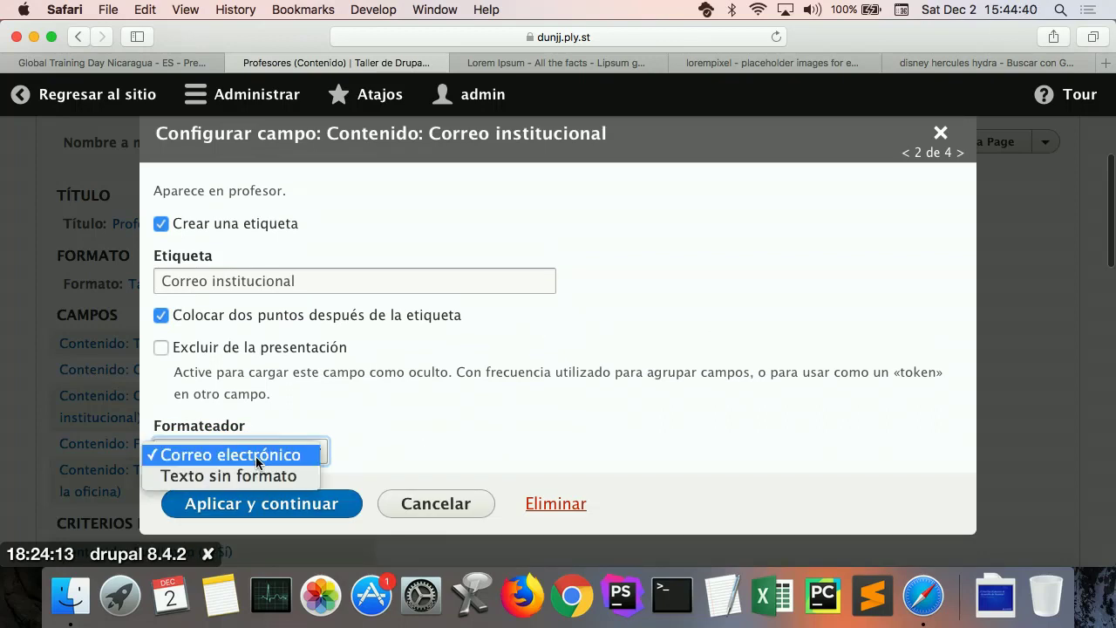
pyautogui.click(257, 455)
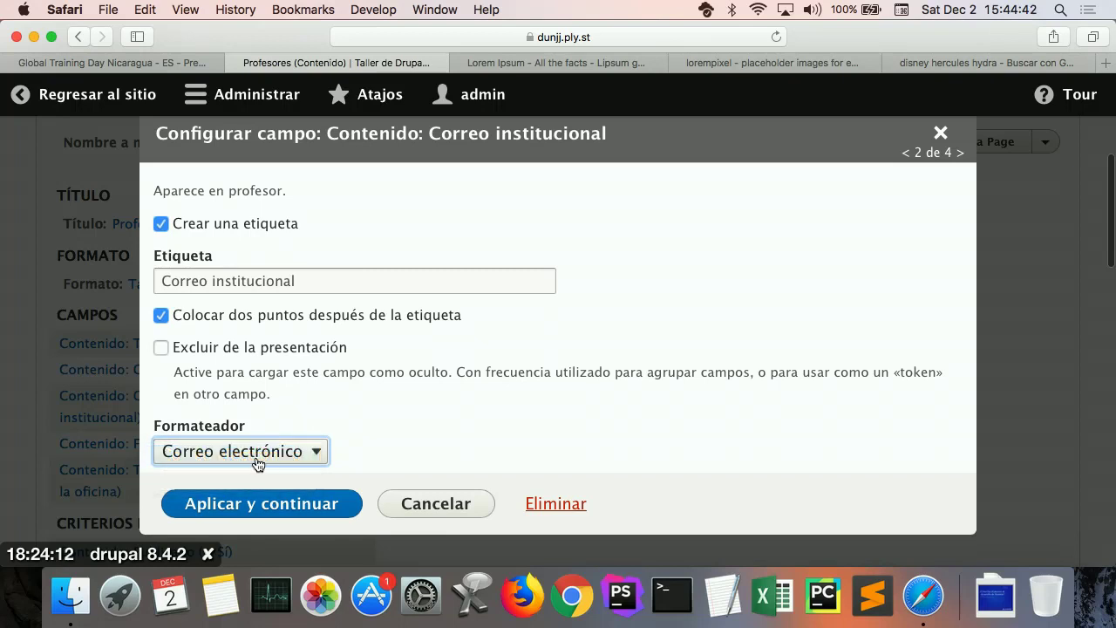
pyautogui.click(274, 514)
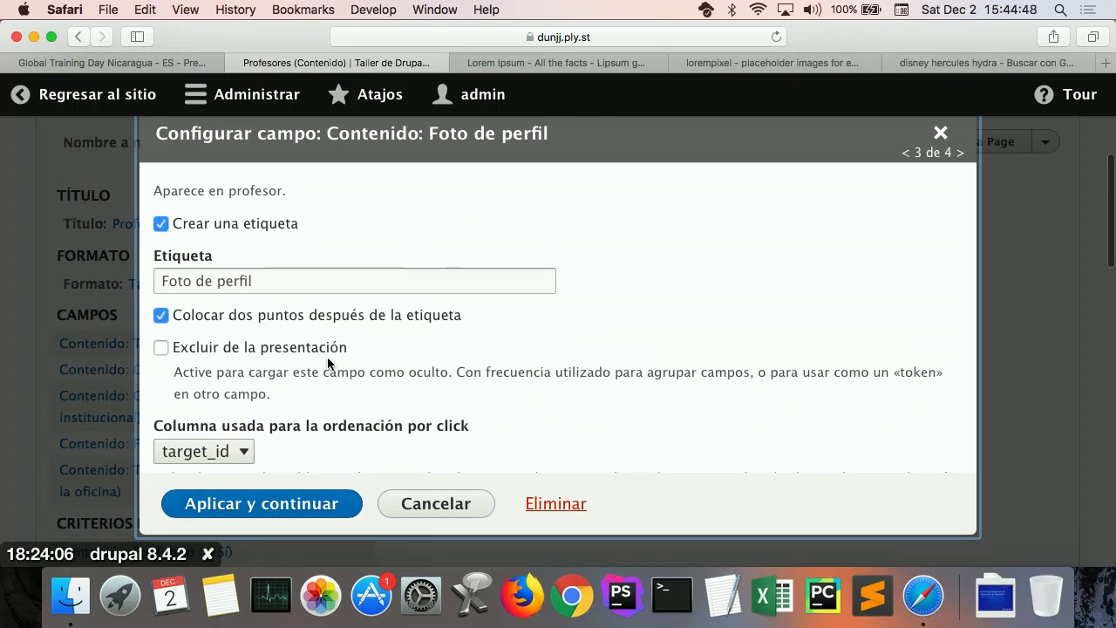
# Step: Show Foto de perfil as a Miniatura (100×100) thumbnail linked to the Contenido
pyautogui.scroll(-5, 327, 357)
pyautogui.scroll(-2, 327, 363)
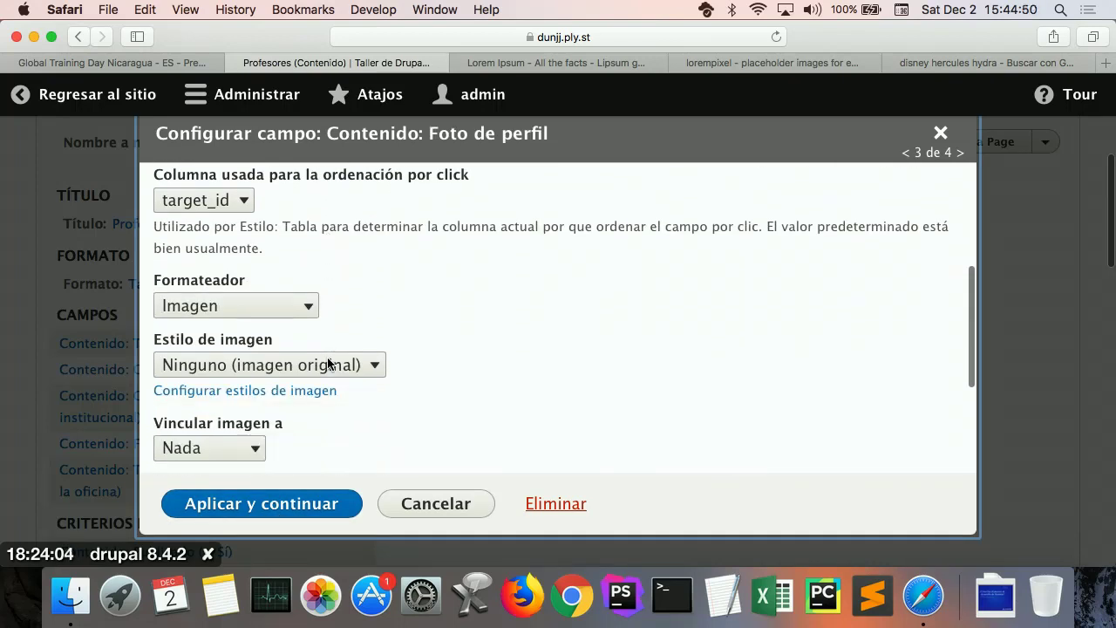
pyautogui.click(327, 365)
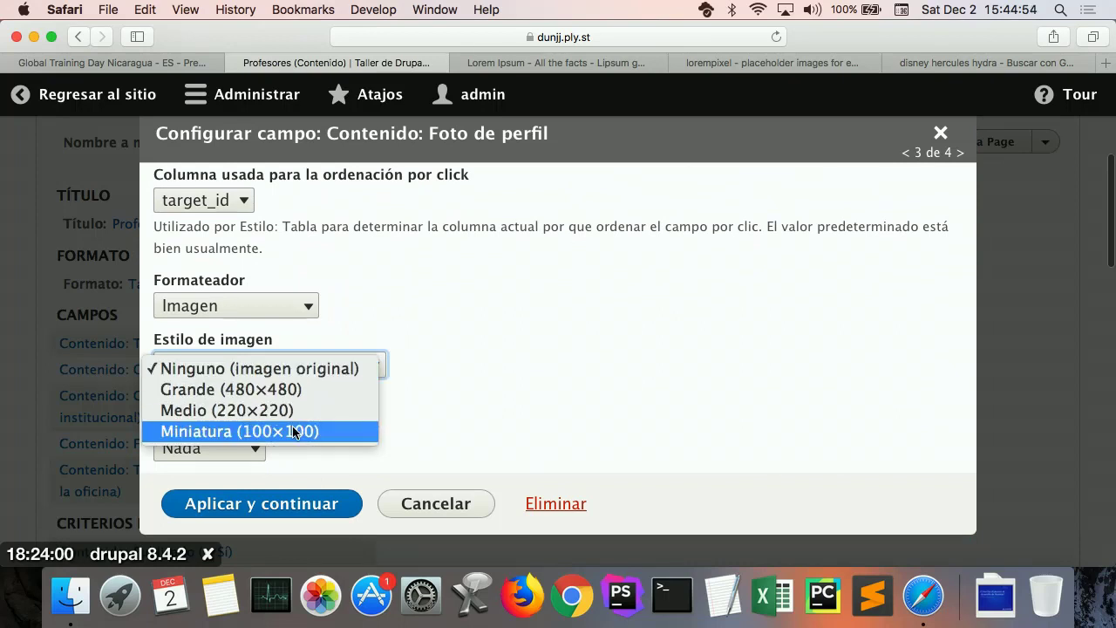
pyautogui.click(294, 431)
pyautogui.scroll(-1, 328, 426)
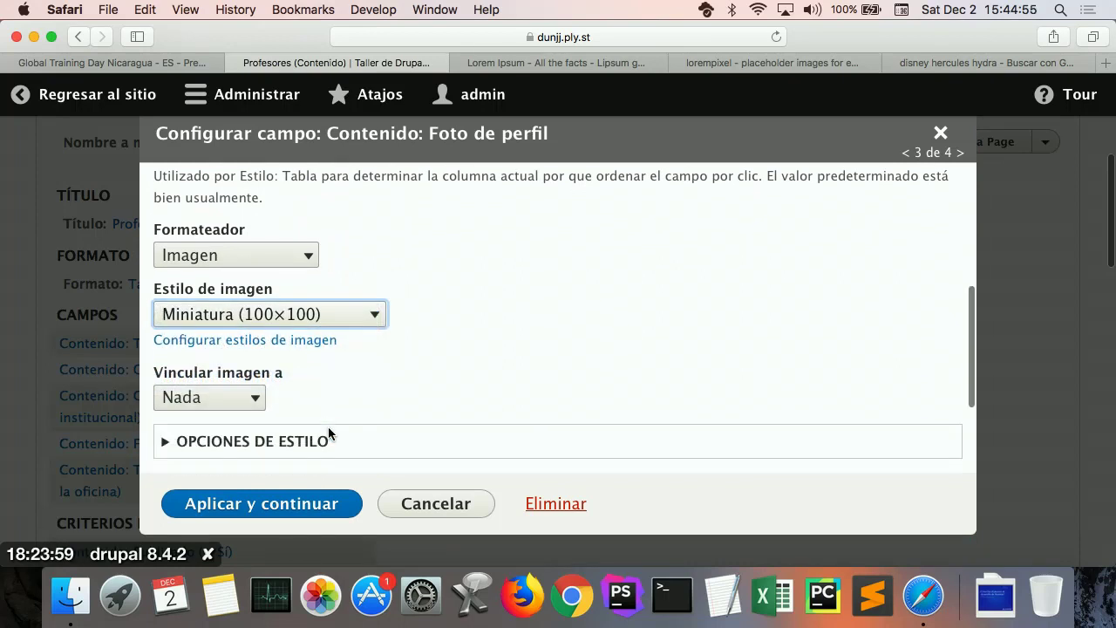
pyautogui.click(247, 400)
pyautogui.click(234, 424)
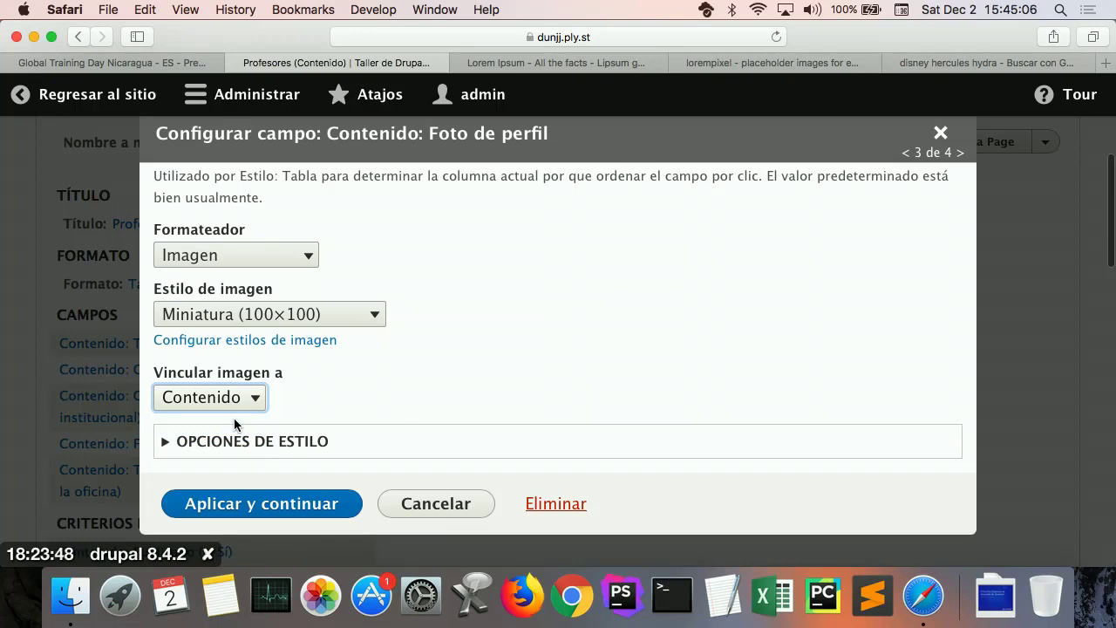
pyautogui.click(265, 512)
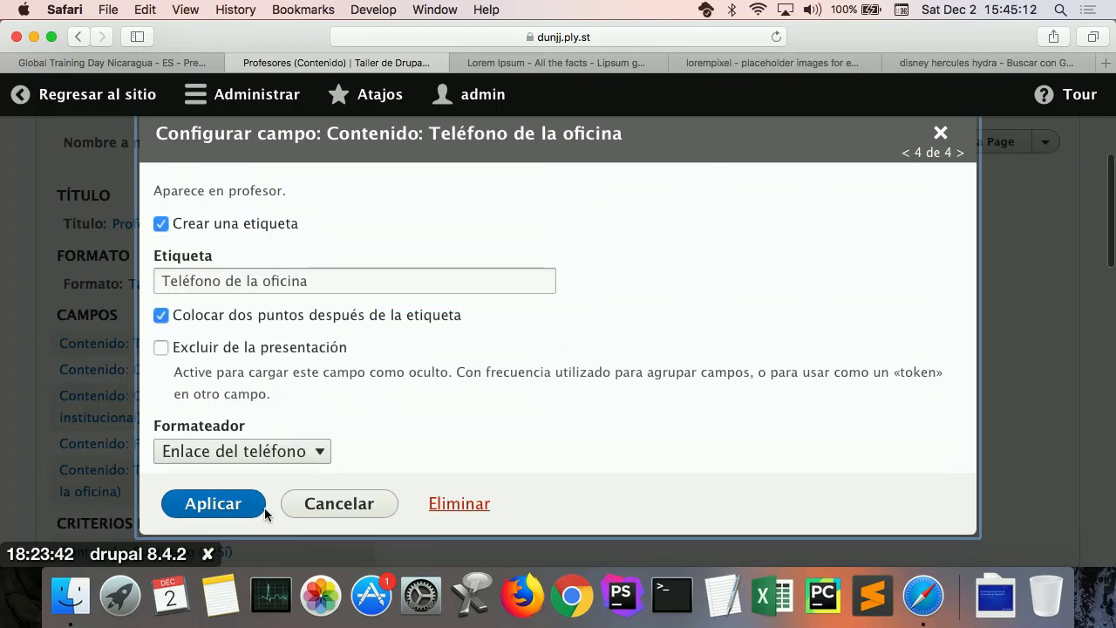
# Step: Keep Teléfono de la oficina displayed as a phone link and finish configuring the fields
pyautogui.scroll(-5, 327, 411)
pyautogui.click(240, 366)
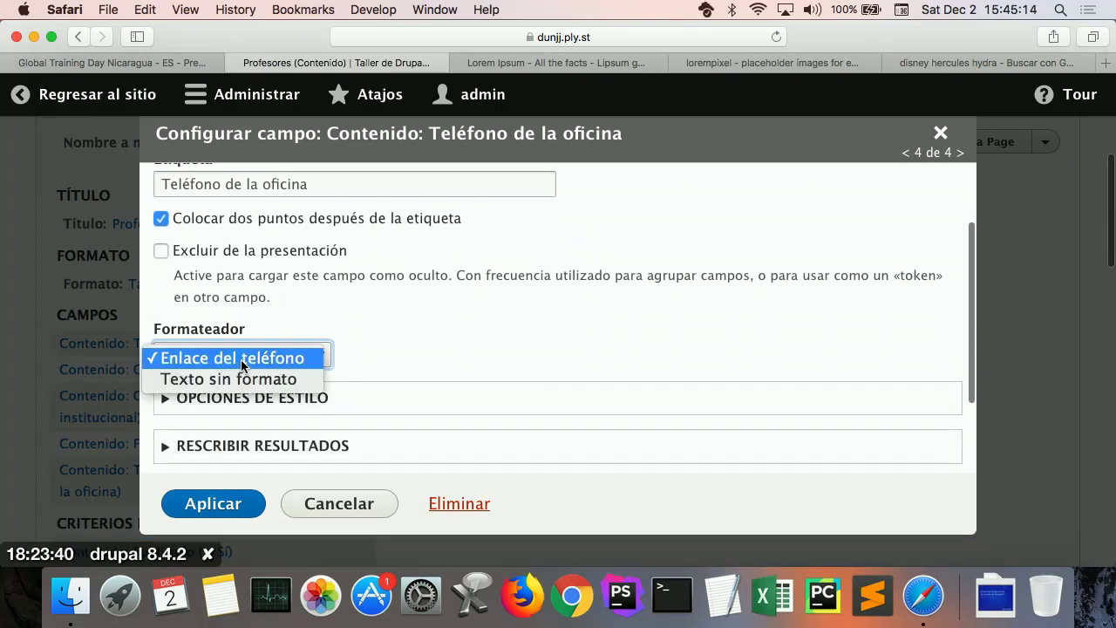
pyautogui.click(371, 350)
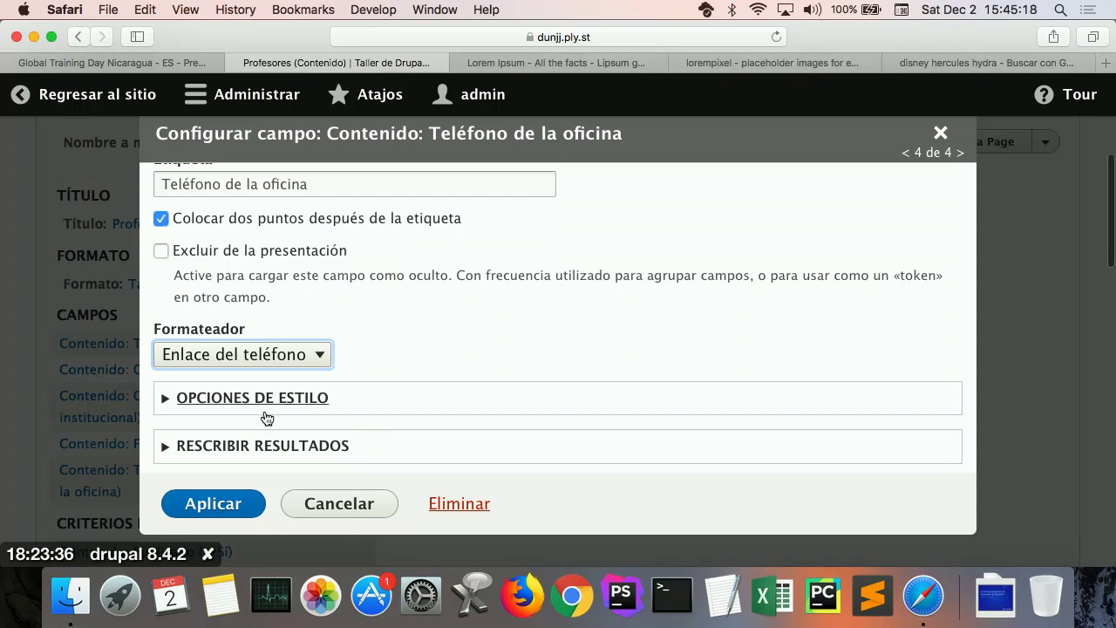
pyautogui.click(220, 503)
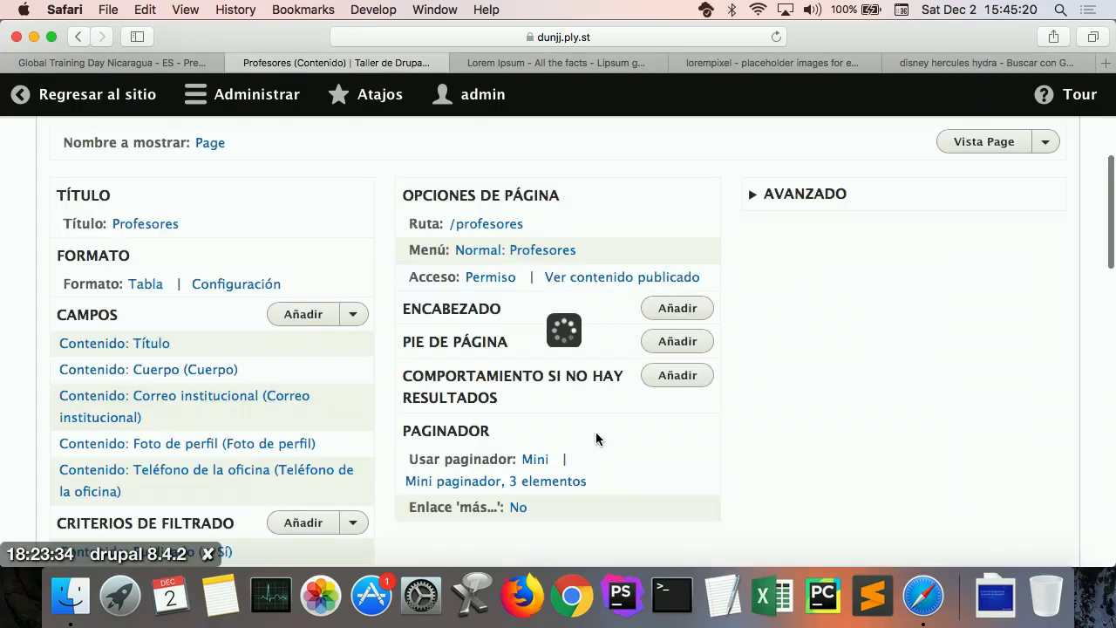
pyautogui.scroll(-10, 596, 431)
pyautogui.scroll(-5, 596, 432)
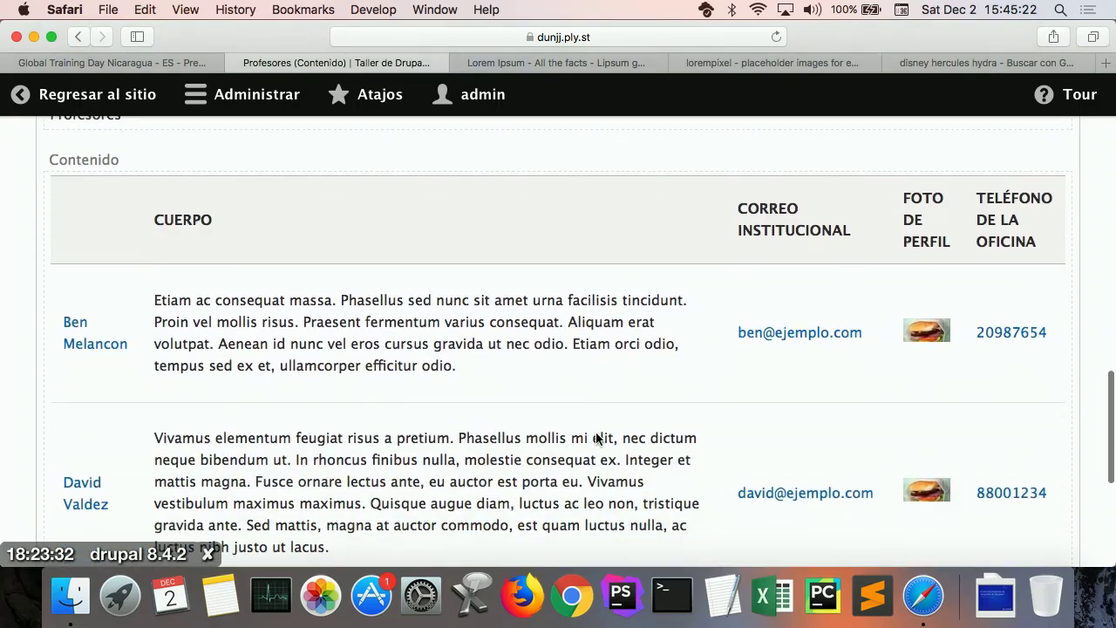
pyautogui.scroll(1, 596, 432)
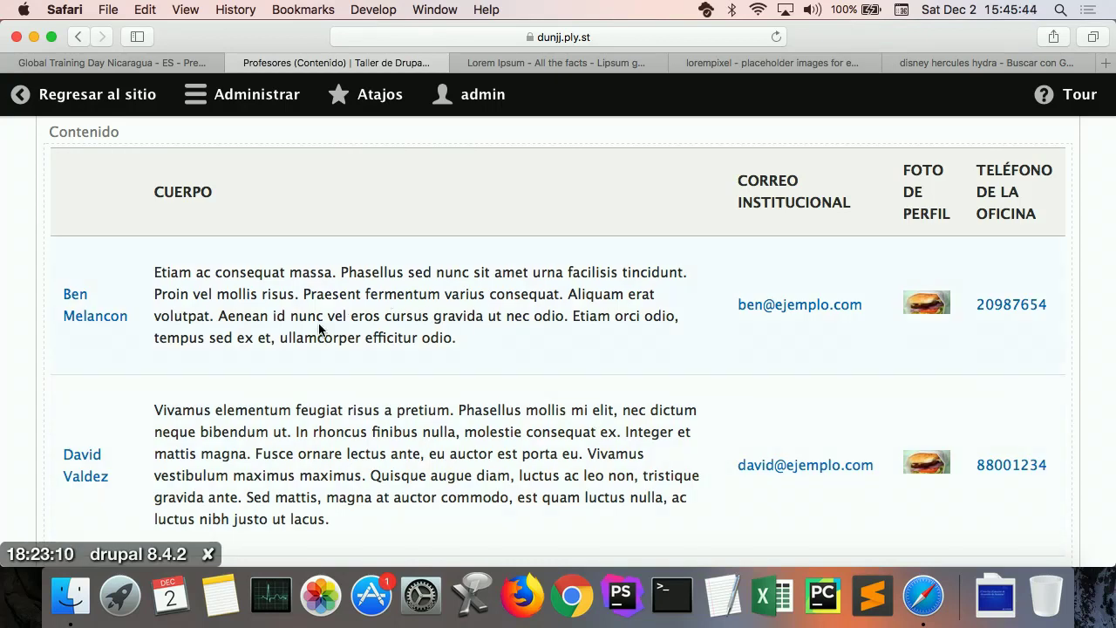
pyautogui.scroll(5, 319, 327)
pyautogui.scroll(10, 319, 327)
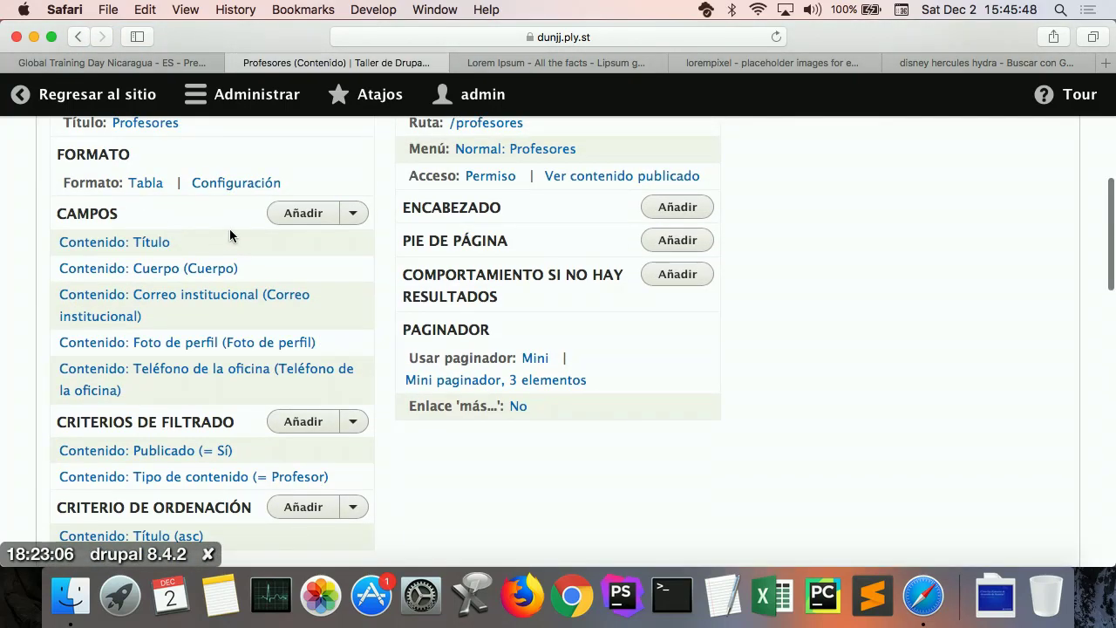
# Step: Reorder fields: Foto de perfil first, Teléfono de la oficina above Correo institucional
pyautogui.click(353, 218)
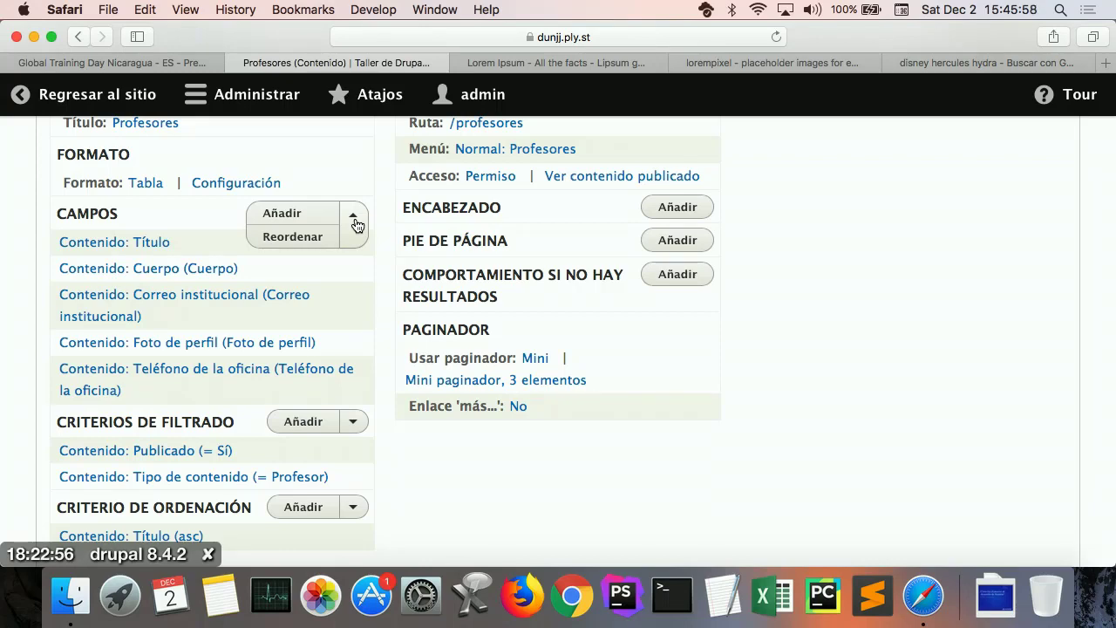
pyautogui.click(309, 239)
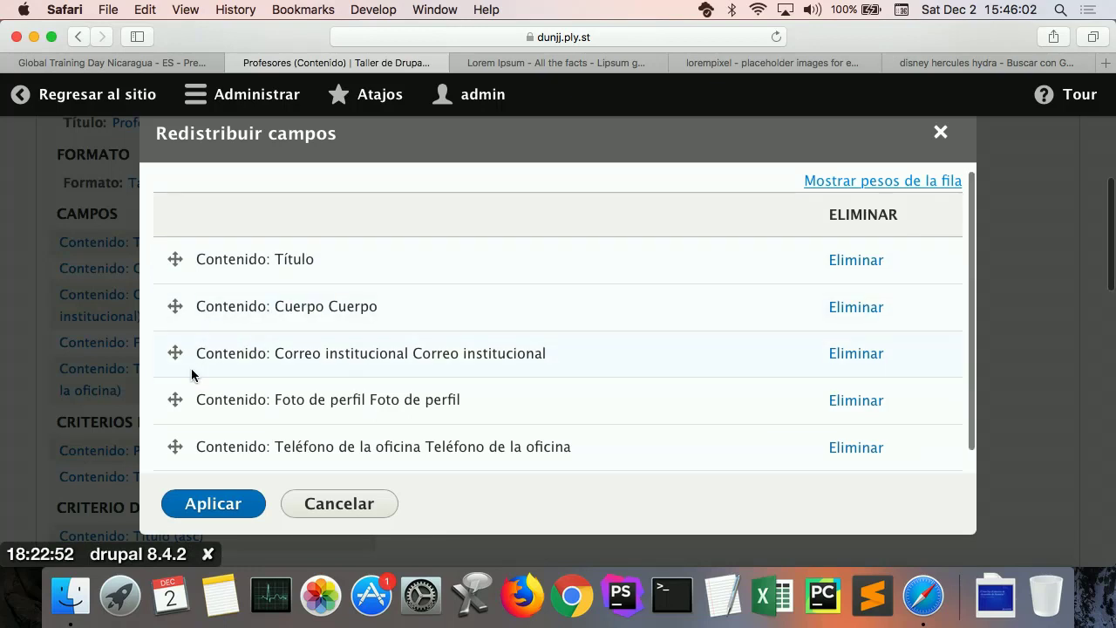
pyautogui.moveTo(175, 399); pyautogui.dragTo(176, 277)
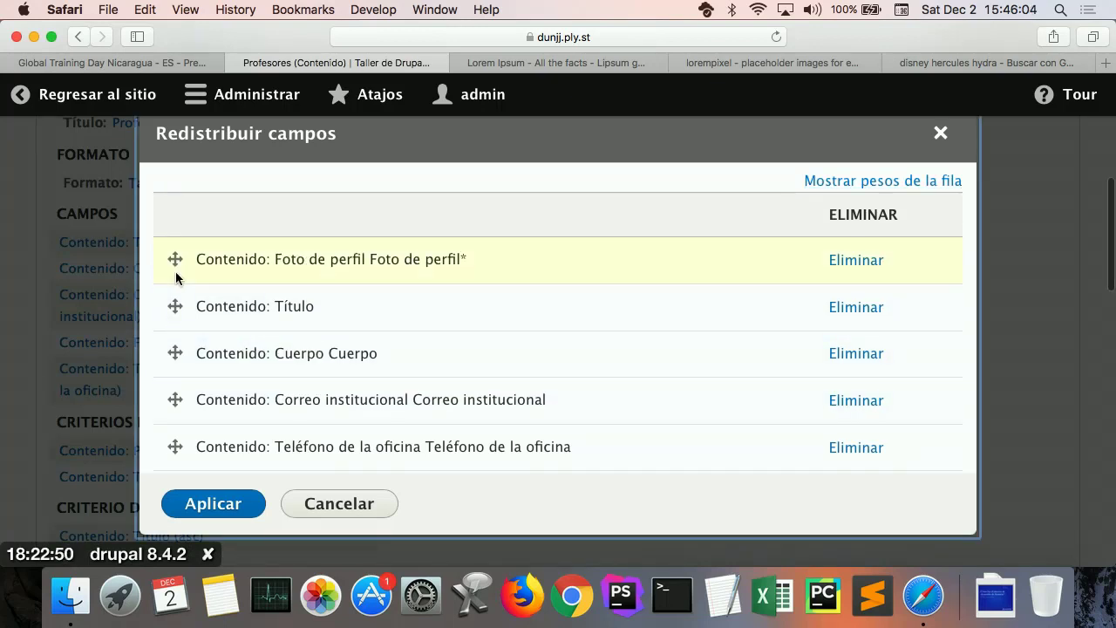
pyautogui.moveTo(174, 446); pyautogui.dragTo(180, 404)
pyautogui.click(210, 503)
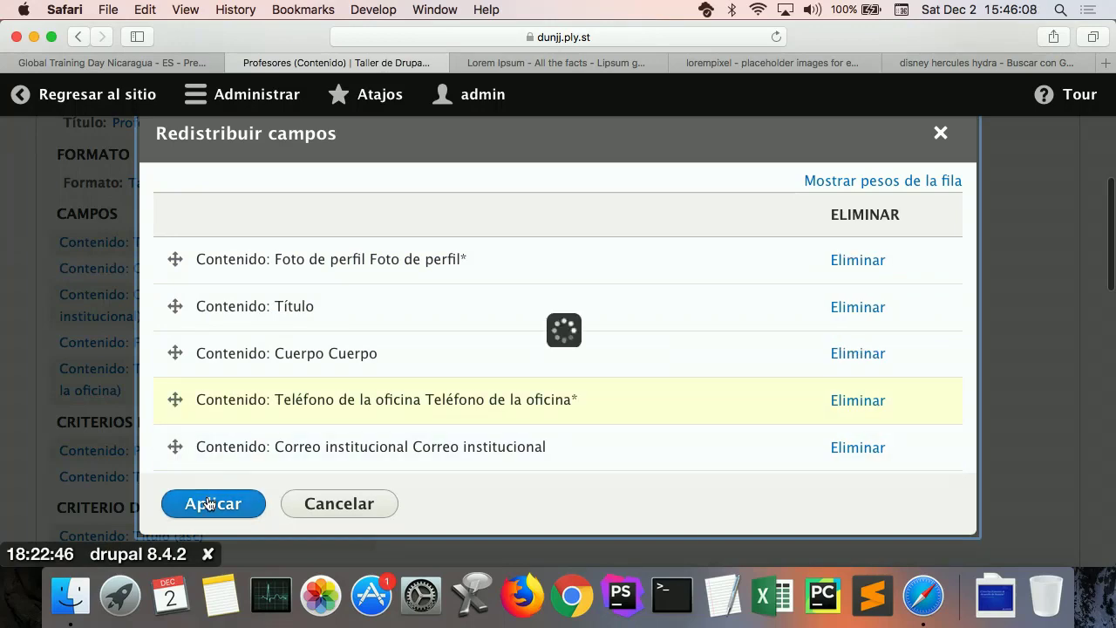
pyautogui.scroll(-5, 467, 484)
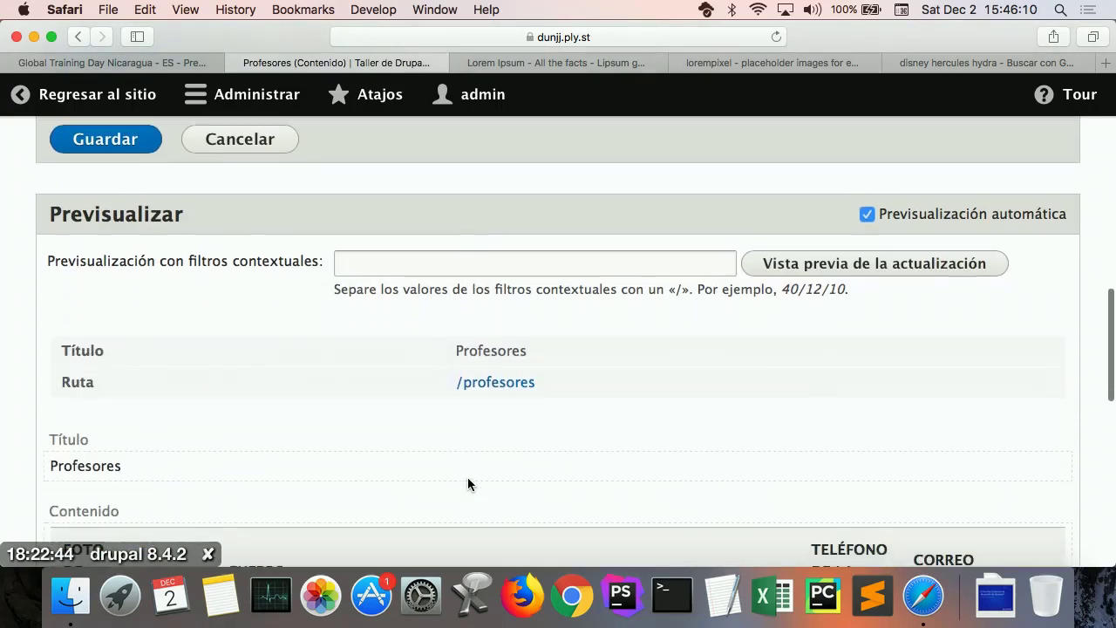
pyautogui.scroll(-5, 468, 477)
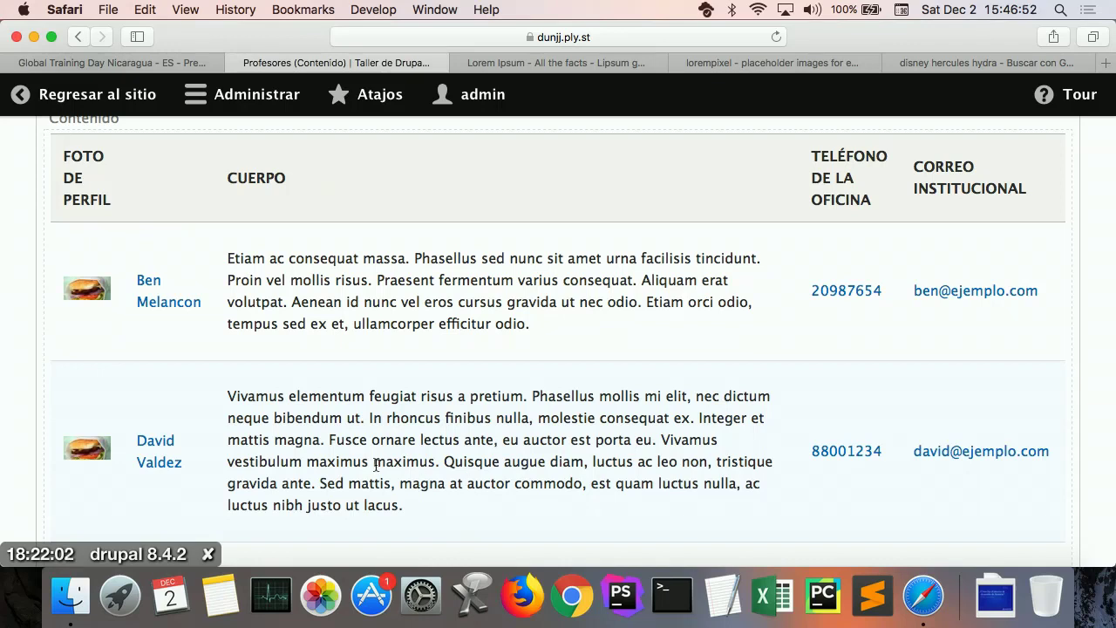
pyautogui.scroll(1, 384, 392)
pyautogui.scroll(15, 384, 391)
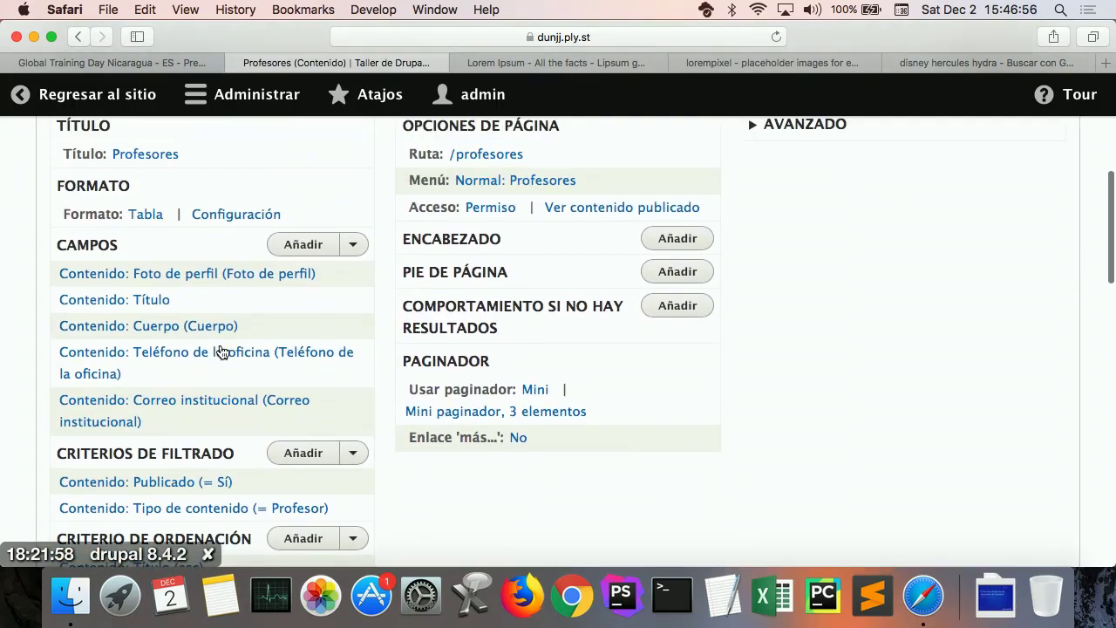
# Step: Give the Contenido: Título field a custom label 'Nombre'
pyautogui.click(135, 311)
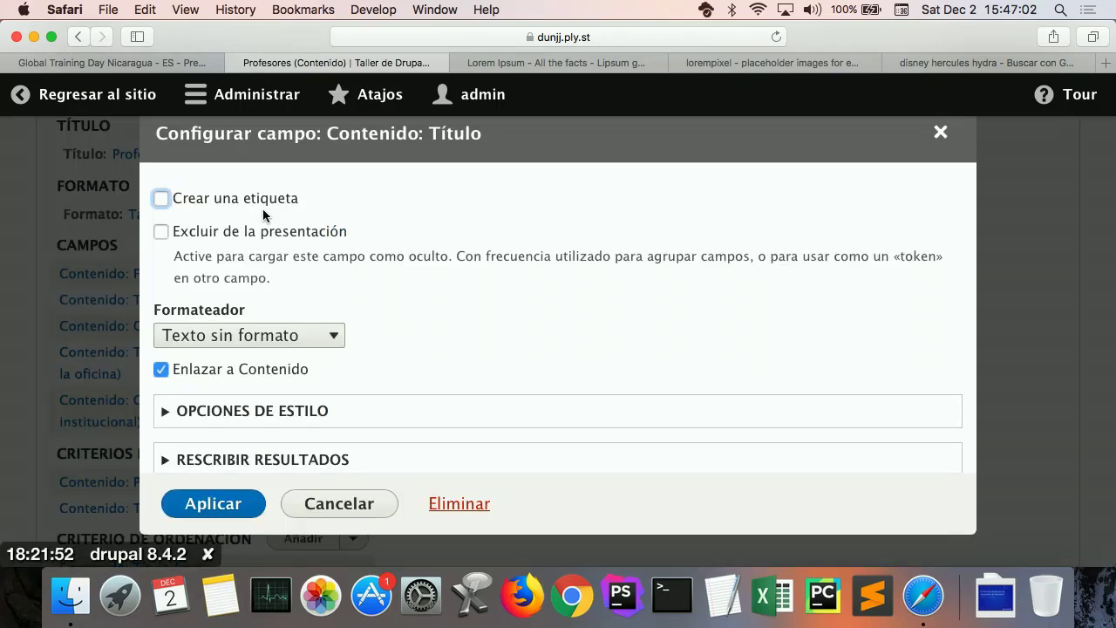
pyautogui.click(253, 202)
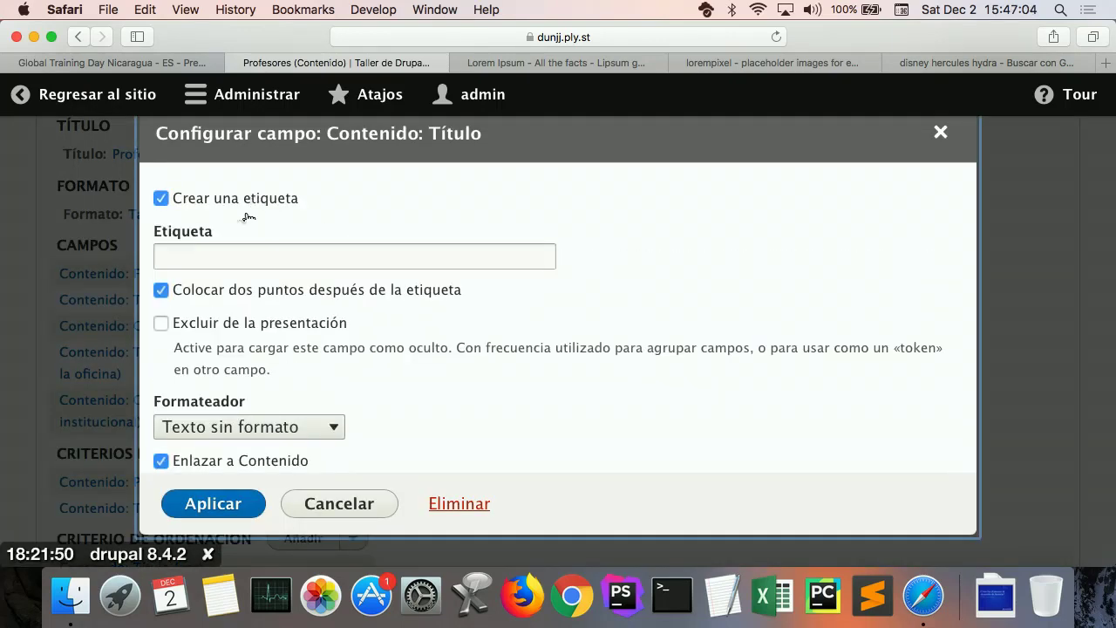
pyautogui.click(227, 252)
pyautogui.write('Nombre')
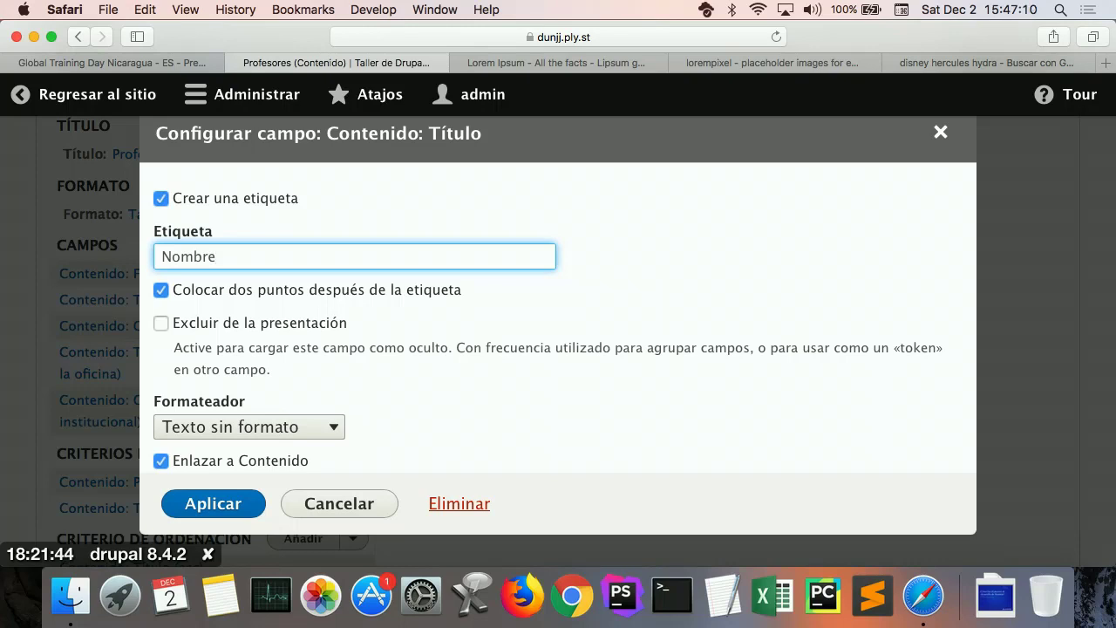
pyautogui.click(192, 504)
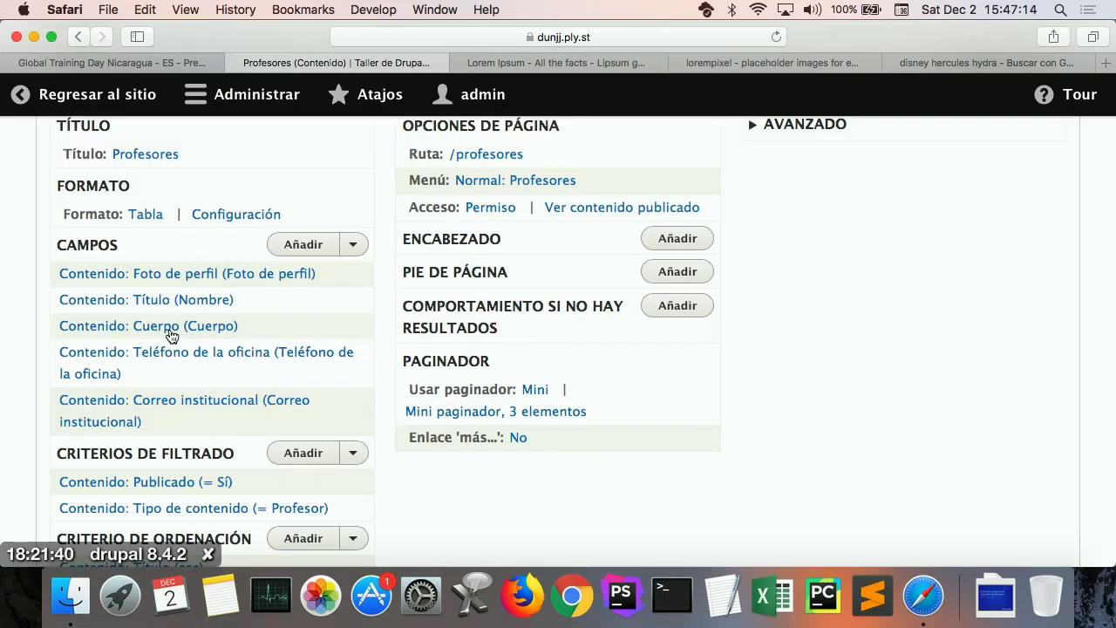
# Step: Replace the Contenido: Cuerpo field's label 'Cuerpo' with 'Biografía'
pyautogui.click(167, 329)
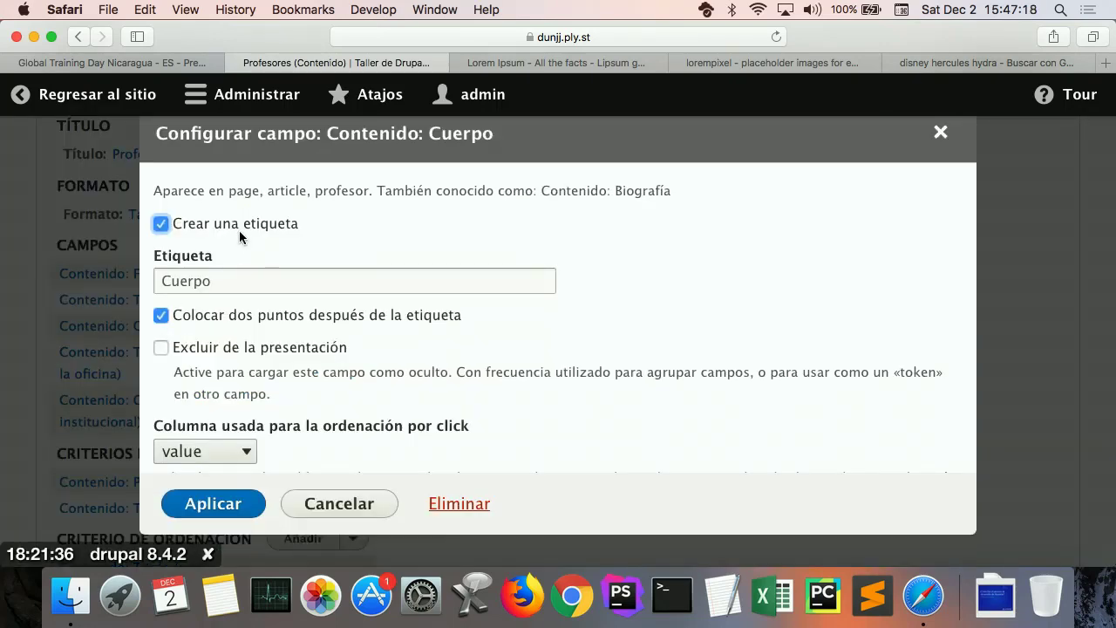
pyautogui.click(231, 275)
pyautogui.doubleClick(231, 274)
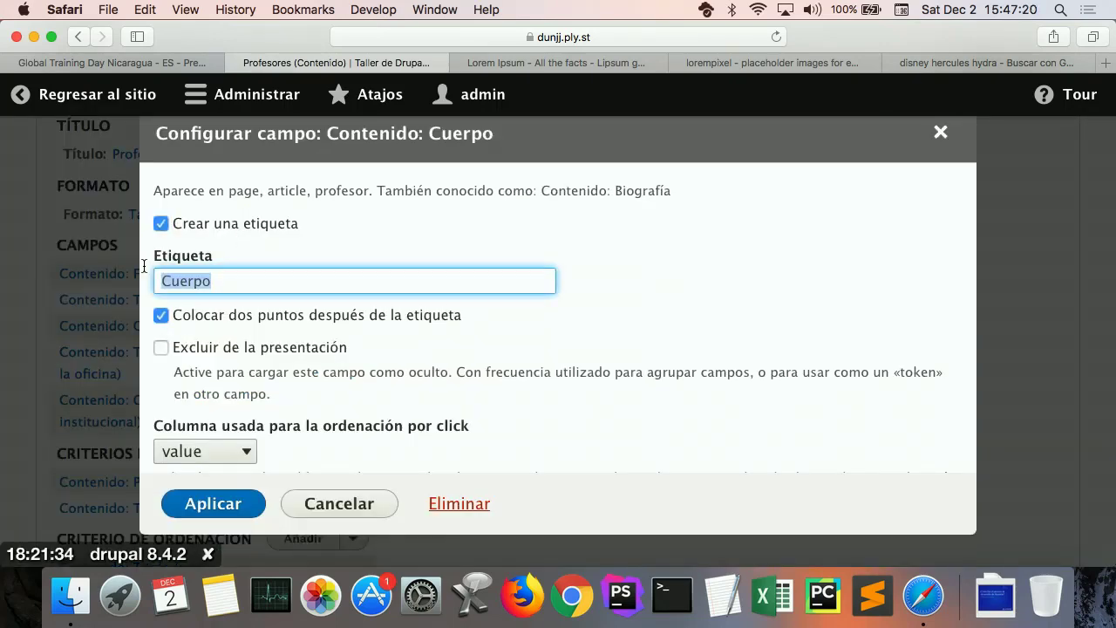
pyautogui.write('Bio')
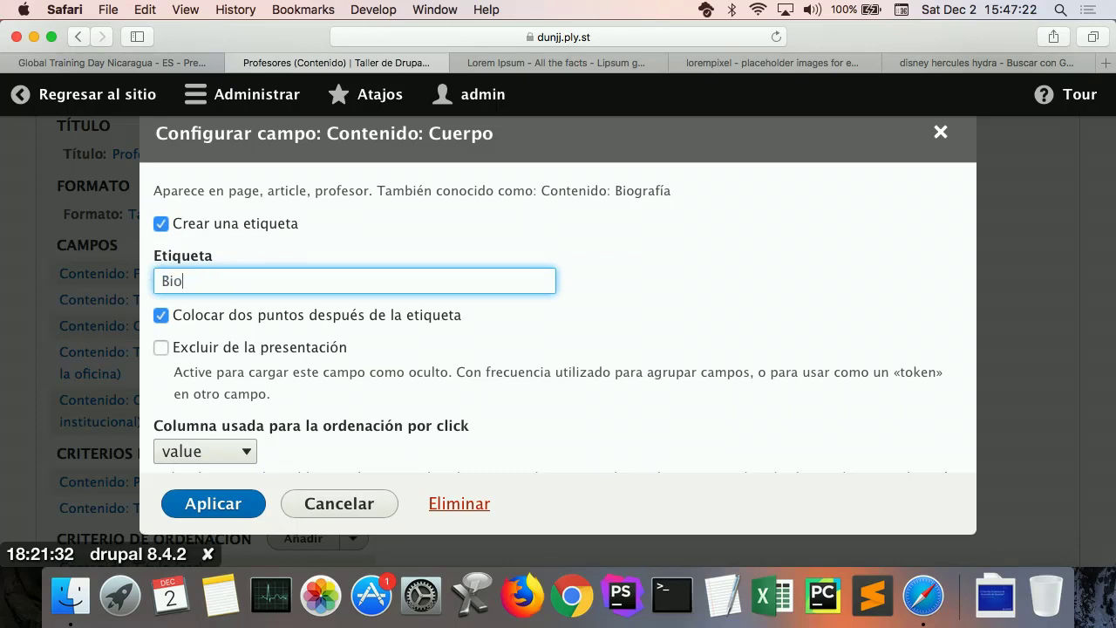
pyautogui.write('grafía')
pyautogui.click(217, 504)
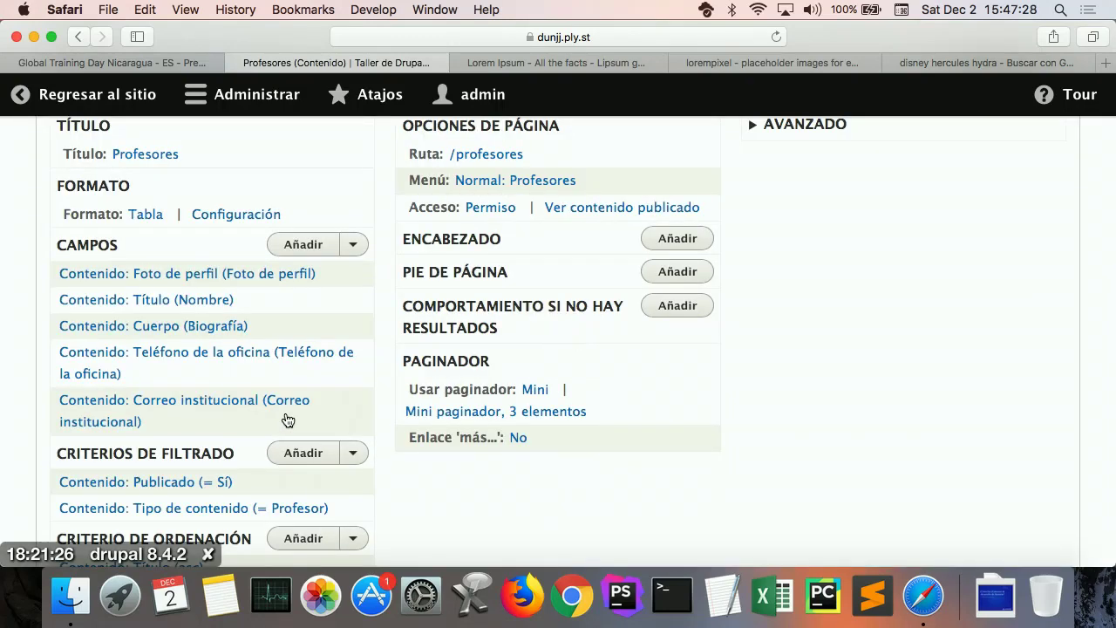
pyautogui.scroll(-4, 287, 421)
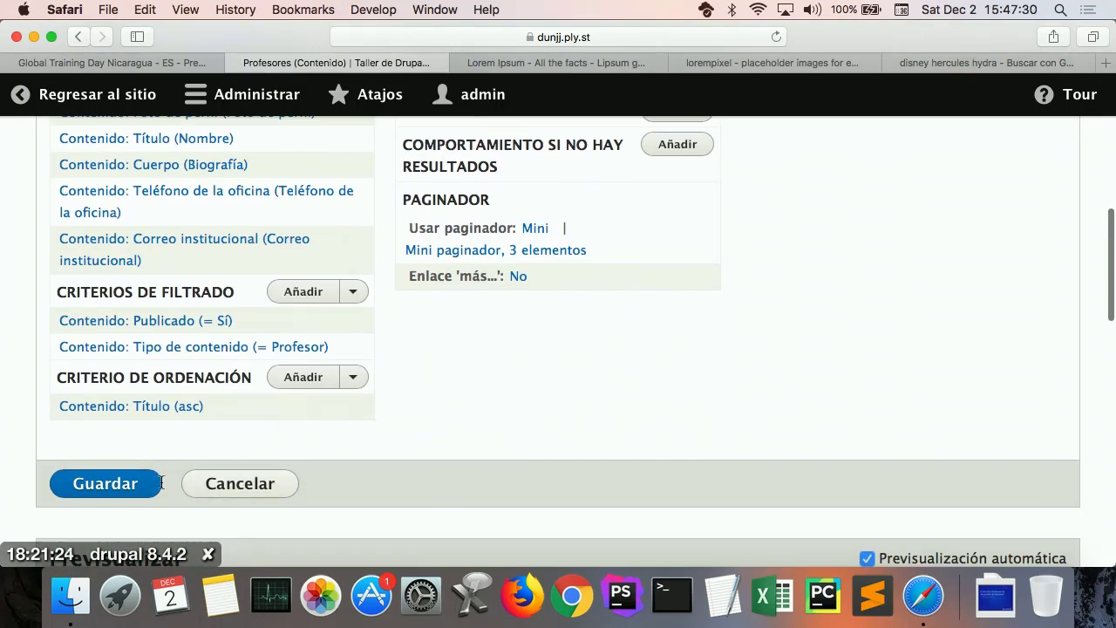
# Step: Save the Profesores view, check its table preview, and return to the public site
pyautogui.click(150, 483)
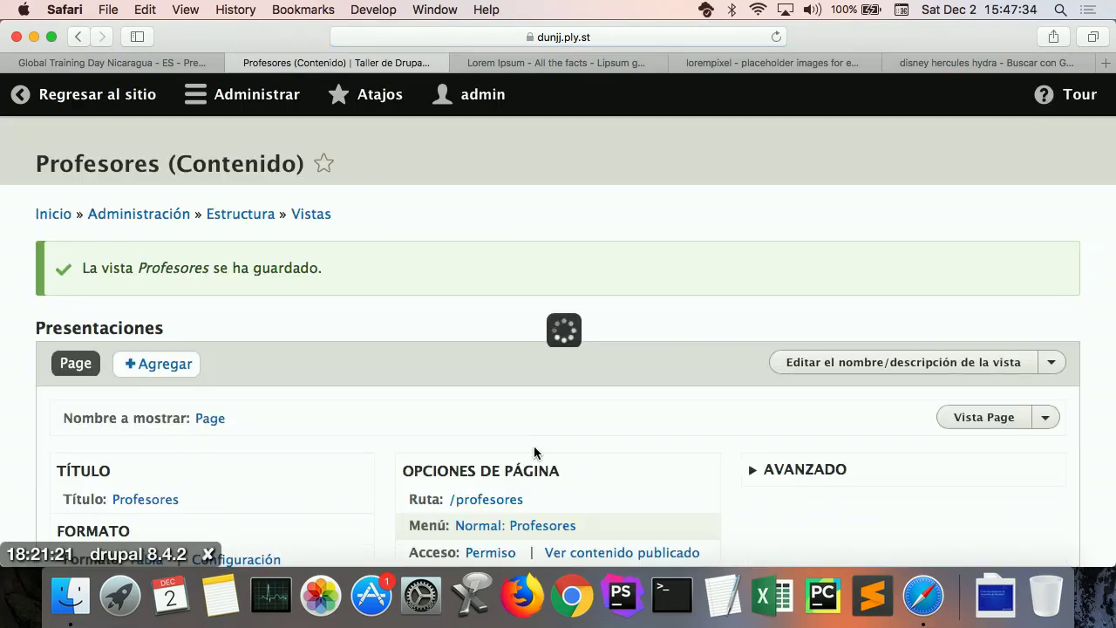
pyautogui.scroll(-15, 533, 446)
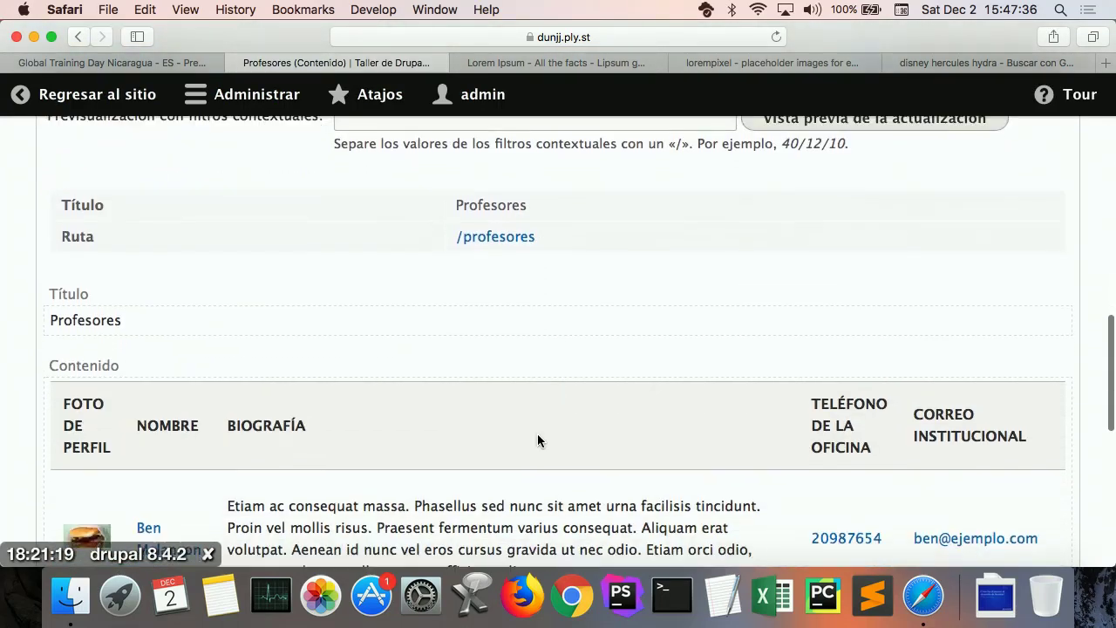
pyautogui.scroll(-2, 538, 434)
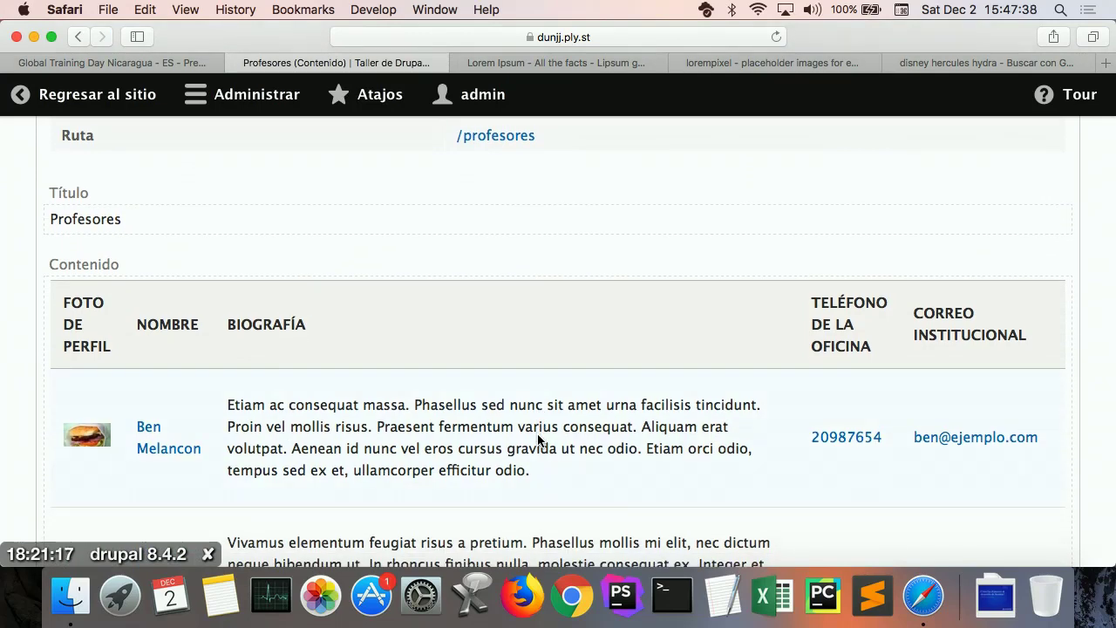
pyautogui.click(94, 87)
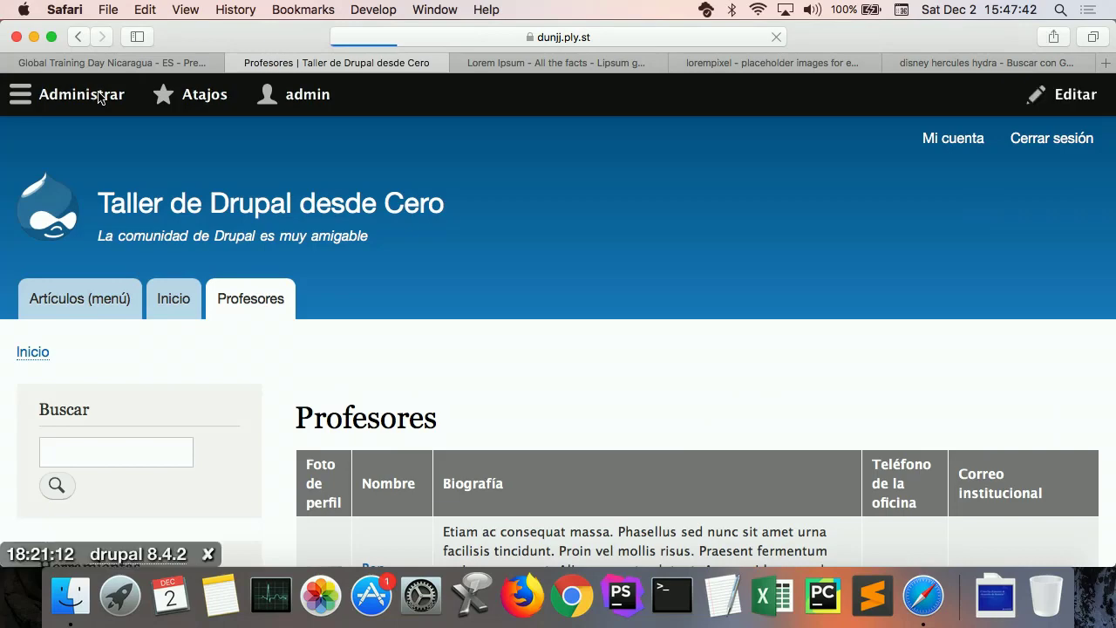
# Step: Open a teacher's profile from their photo thumbnail in the Profesores table and review it
pyautogui.scroll(-5, 606, 473)
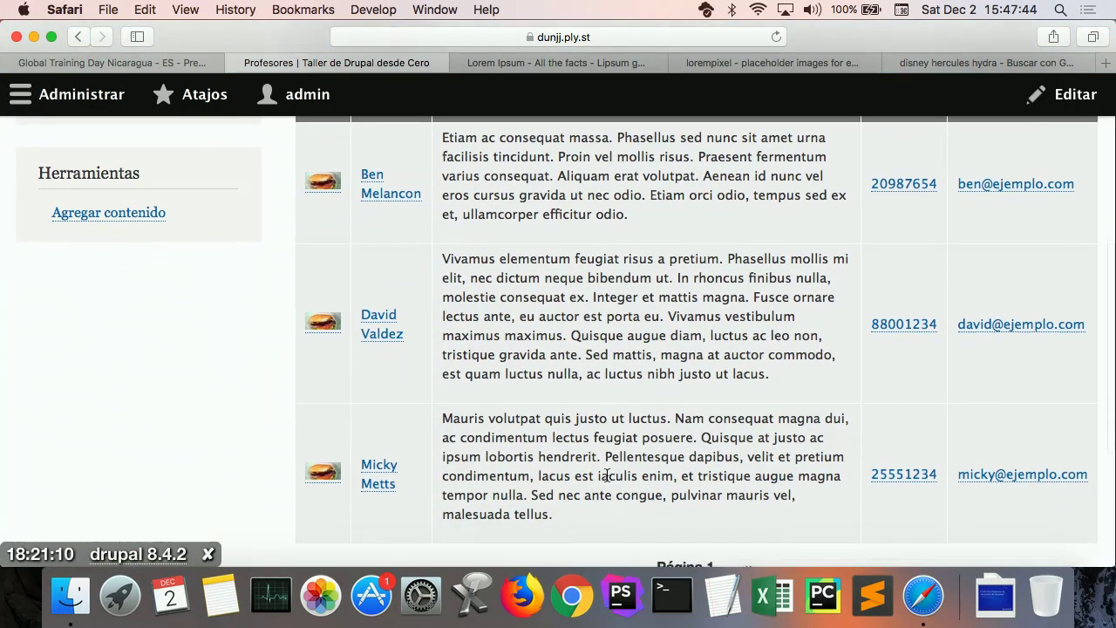
pyautogui.scroll(3, 606, 474)
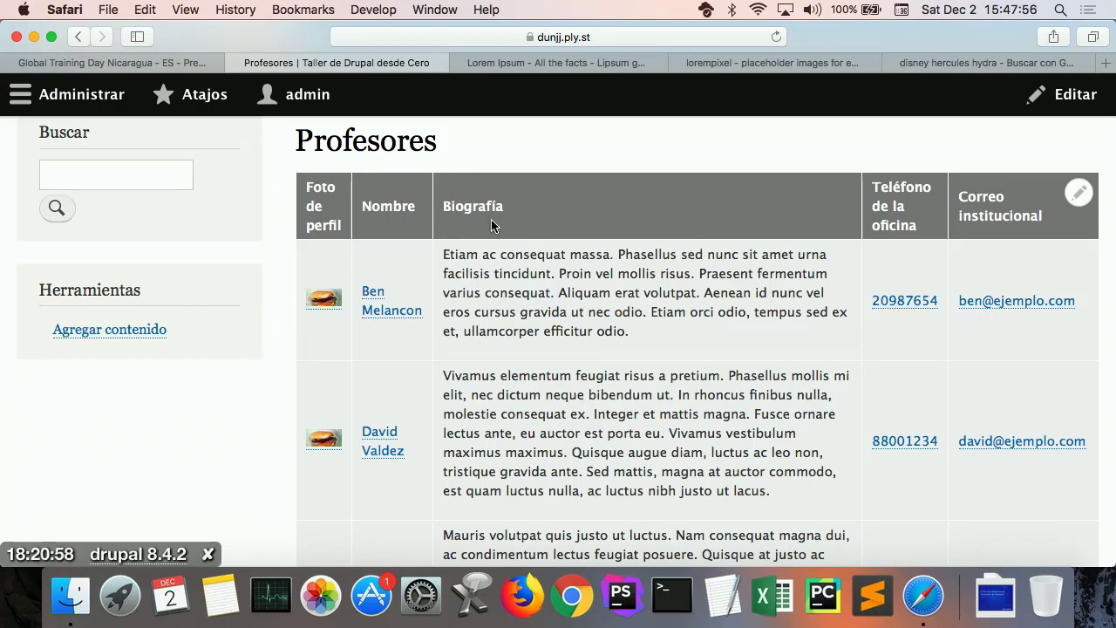
pyautogui.click(321, 300)
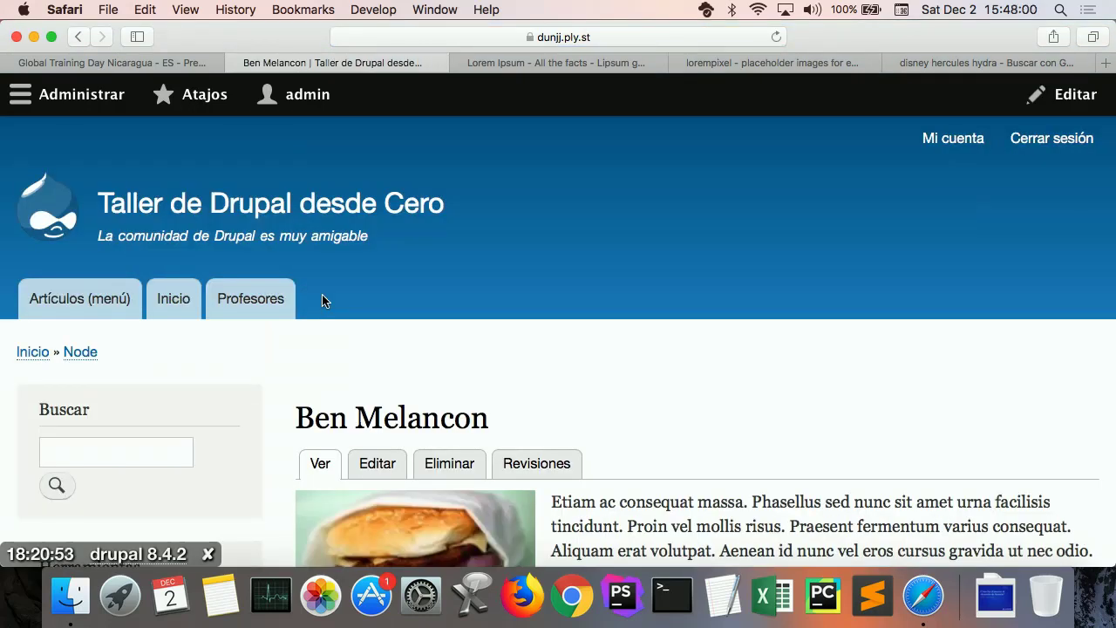
pyautogui.scroll(-5, 529, 339)
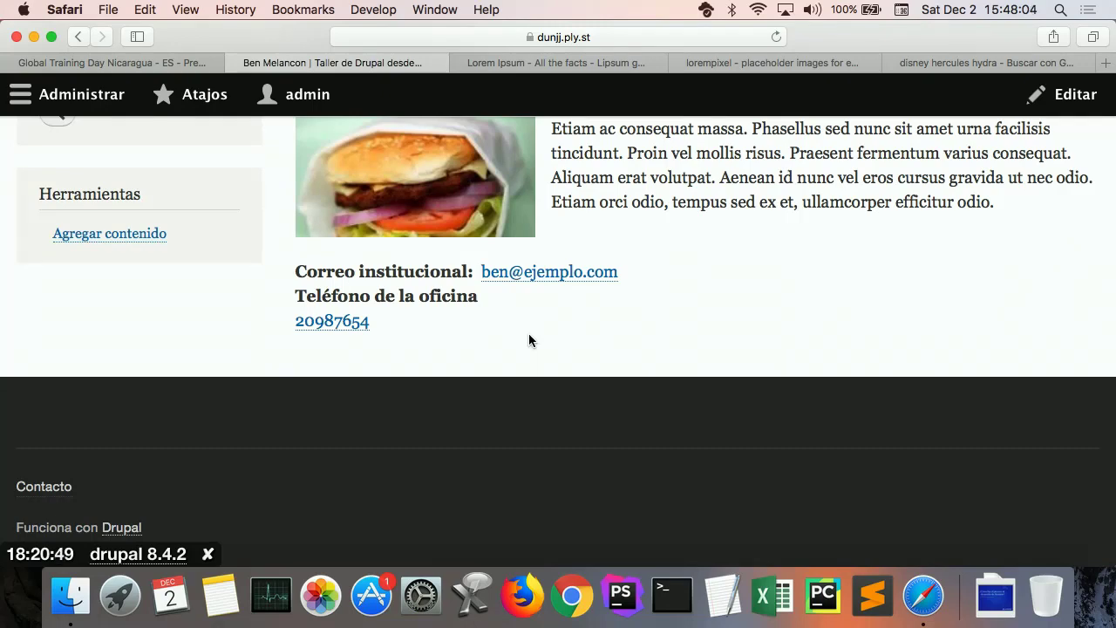
pyautogui.scroll(5, 531, 357)
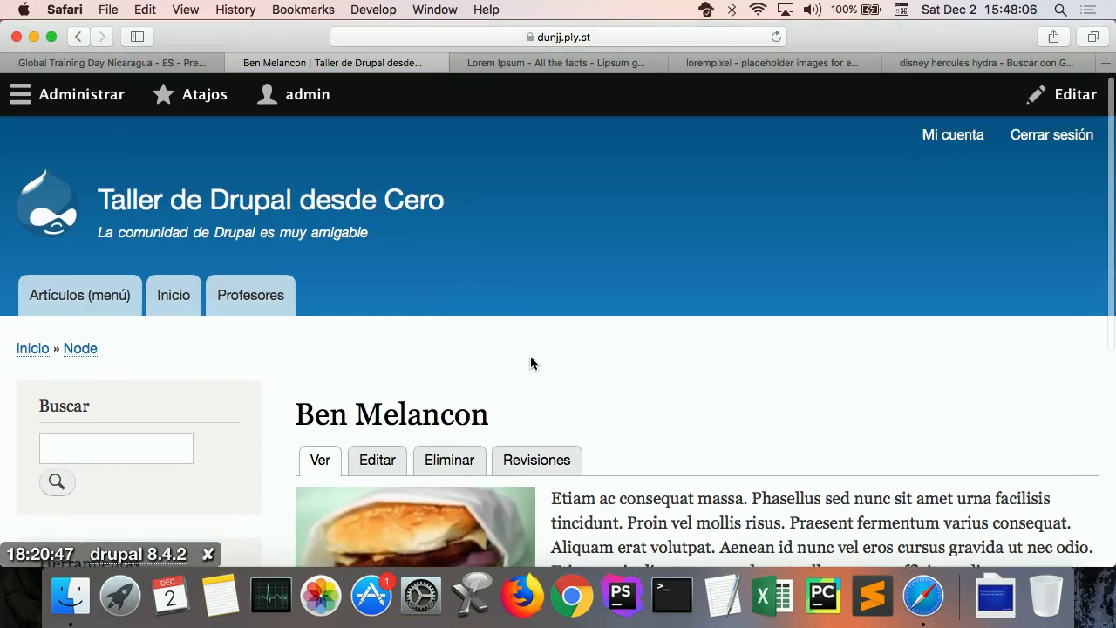
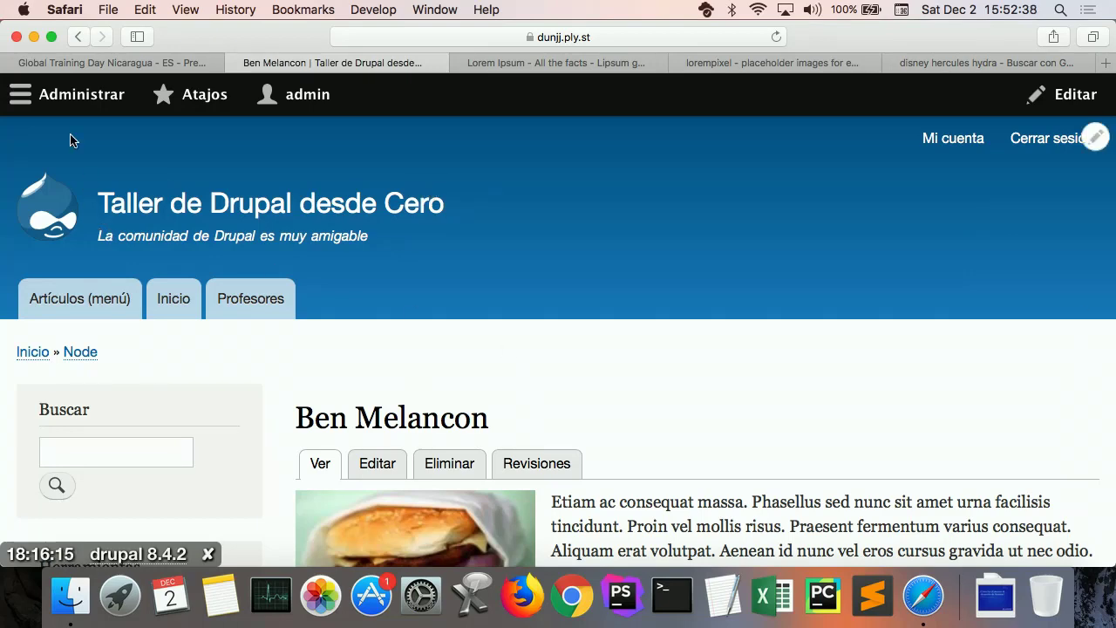
# Step: Filter the Extend module list by 'Contac' and confirm the core Contact module is enabled
pyautogui.click(68, 96)
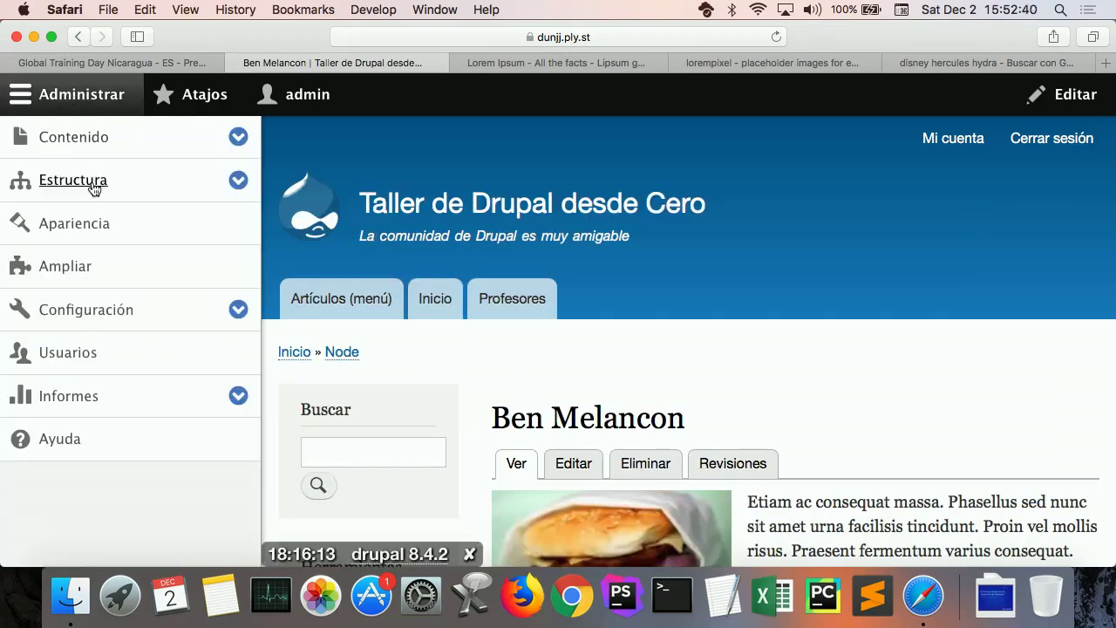
pyautogui.click(71, 265)
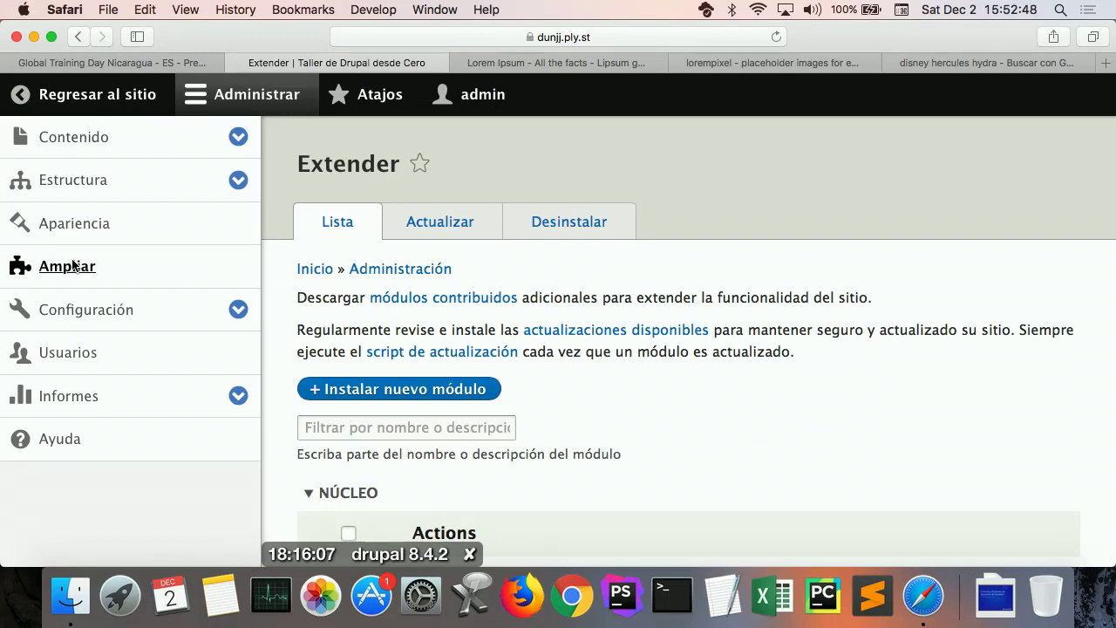
pyautogui.click(356, 427)
pyautogui.write('Con')
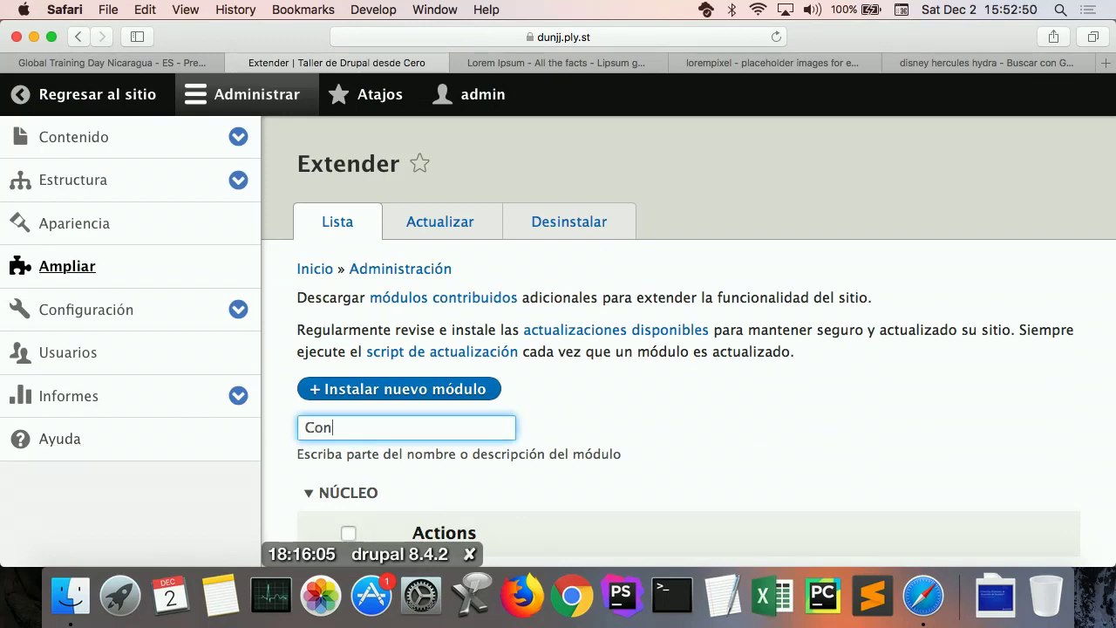
pyautogui.write('ta')
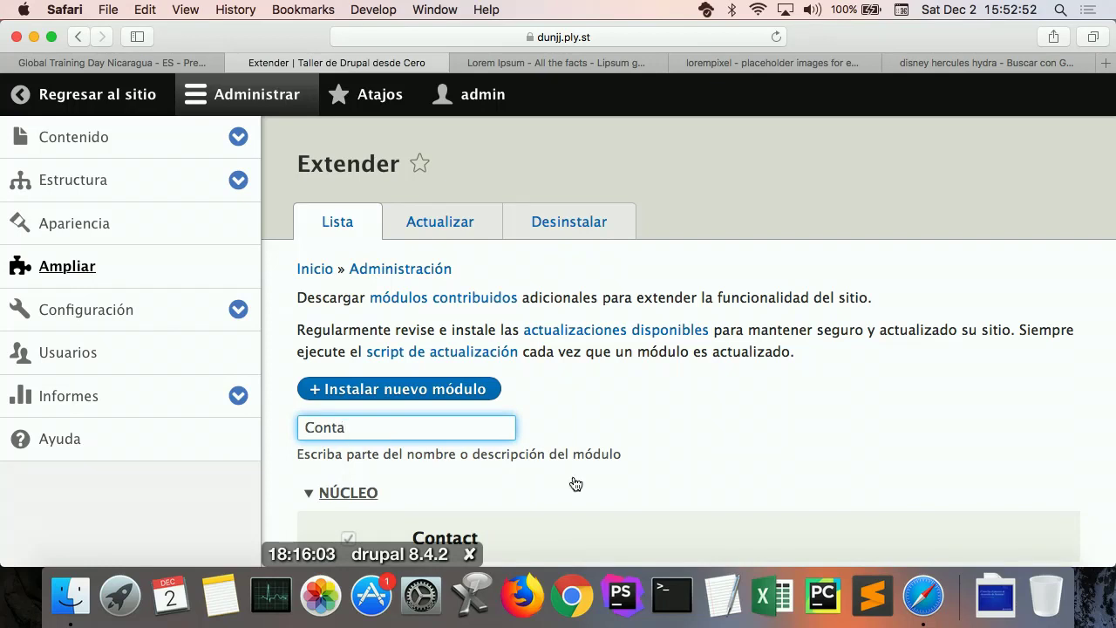
pyautogui.scroll(-2, 575, 483)
pyautogui.write('c')
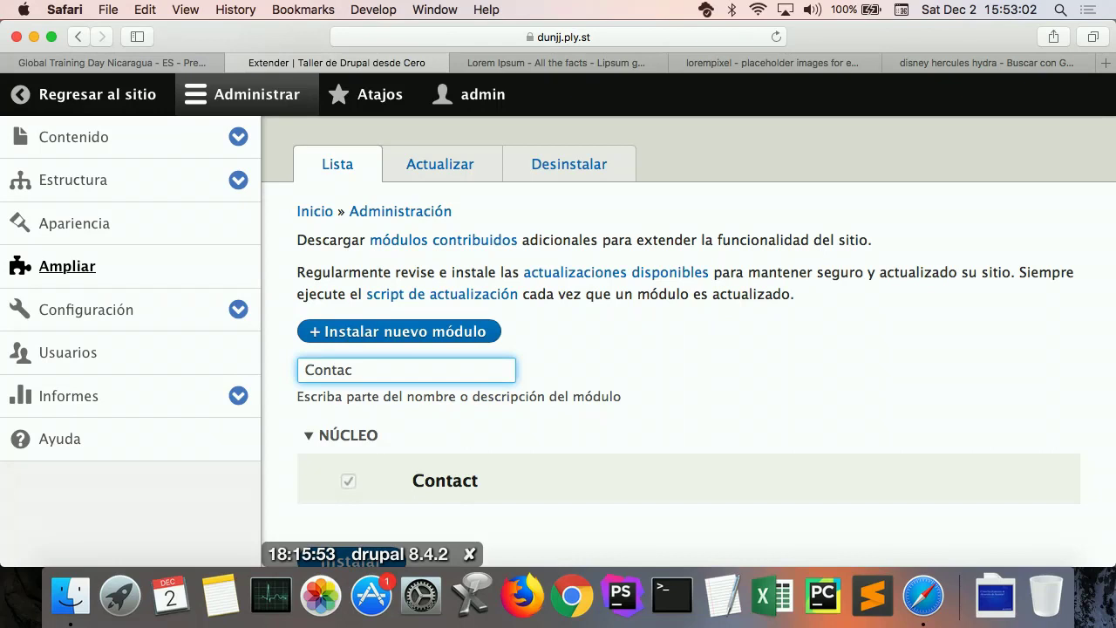
pyautogui.scroll(-2, 670, 502)
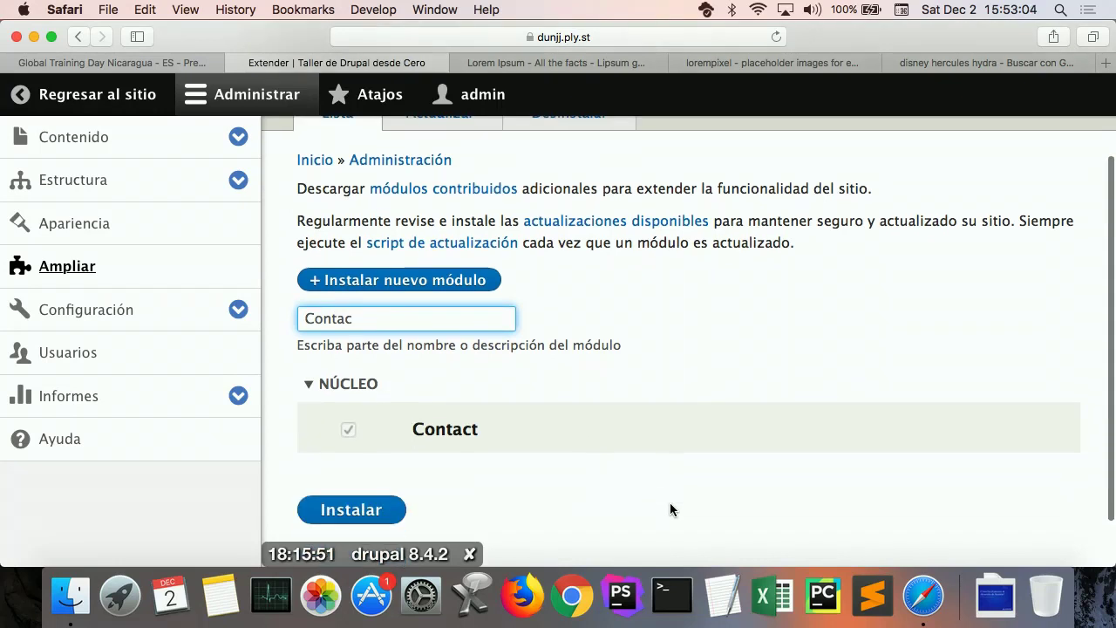
pyautogui.scroll(-1, 670, 504)
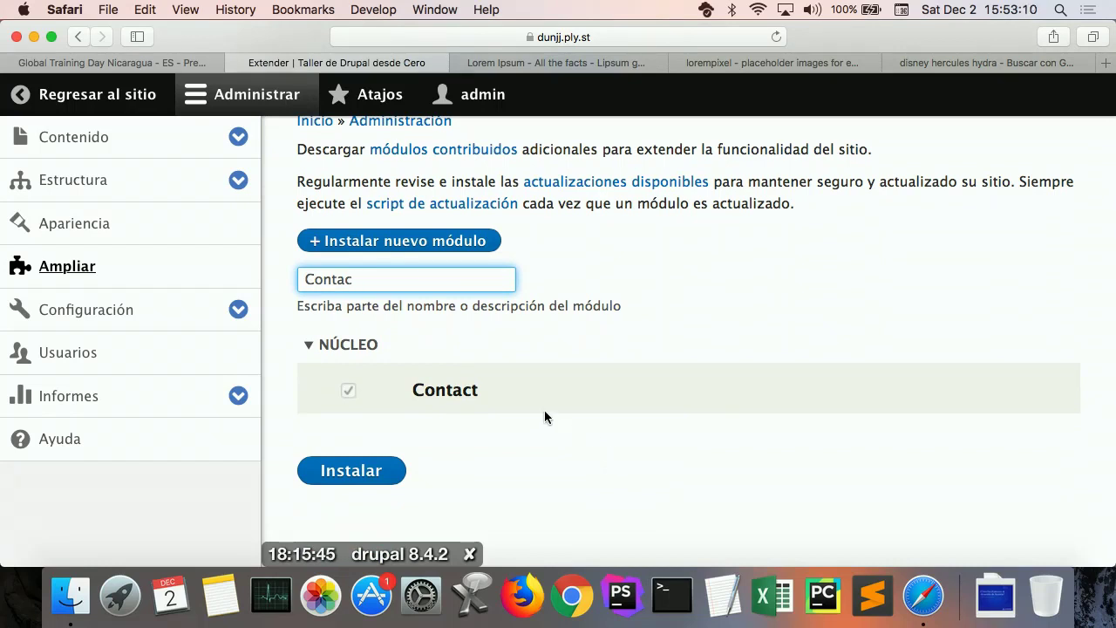
pyautogui.click(471, 402)
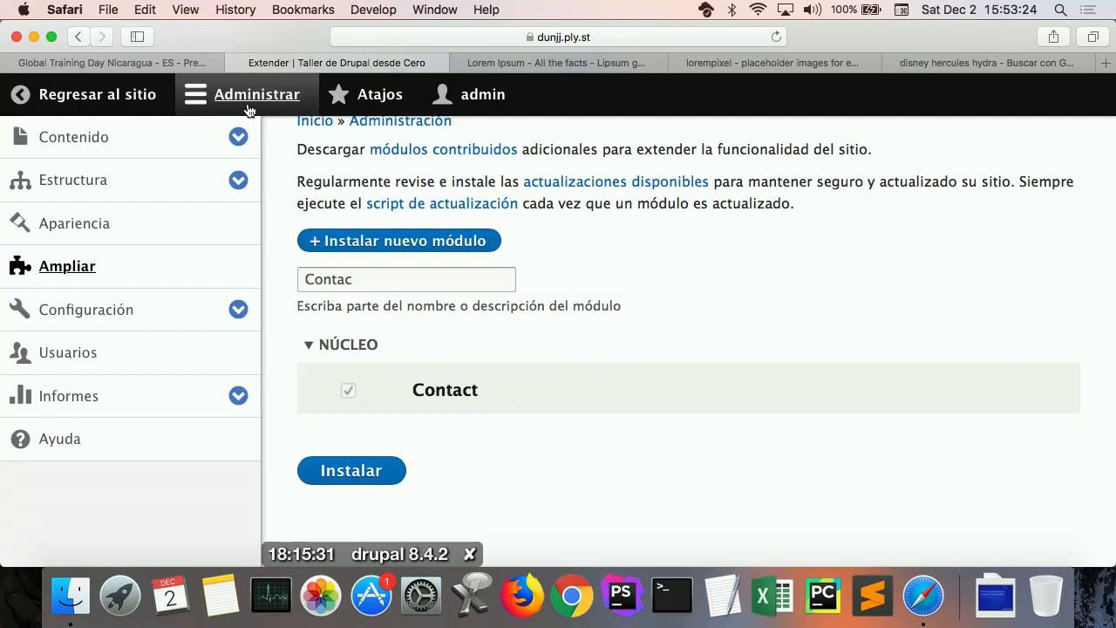
# Step: Open Structure > Contact forms to list the two default contact forms
pyautogui.click(87, 187)
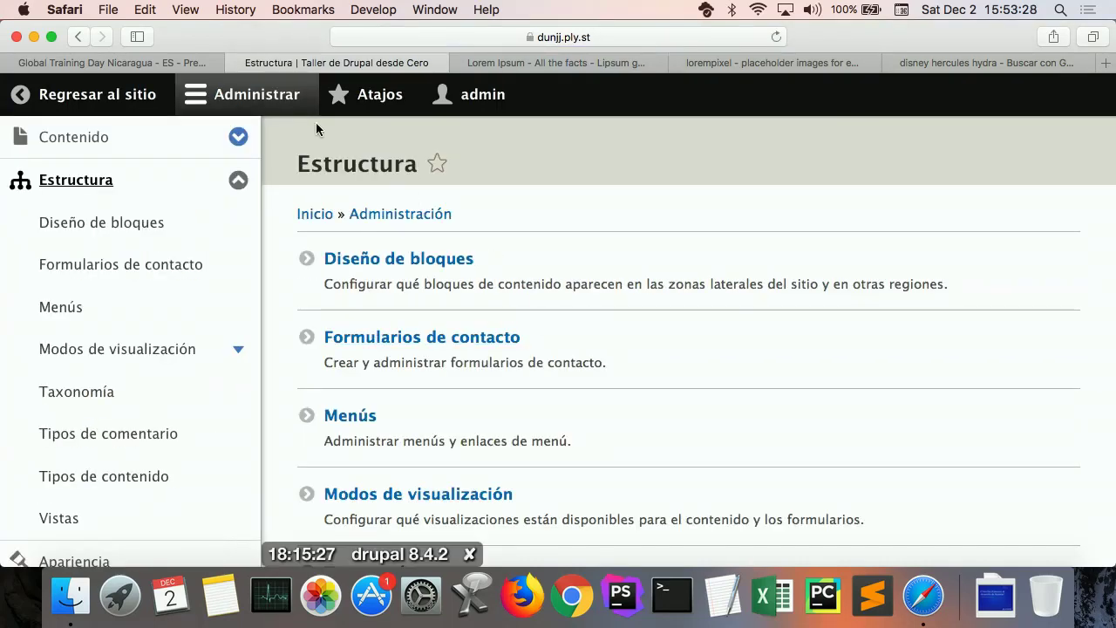
pyautogui.click(287, 97)
pyautogui.scroll(-2, 480, 287)
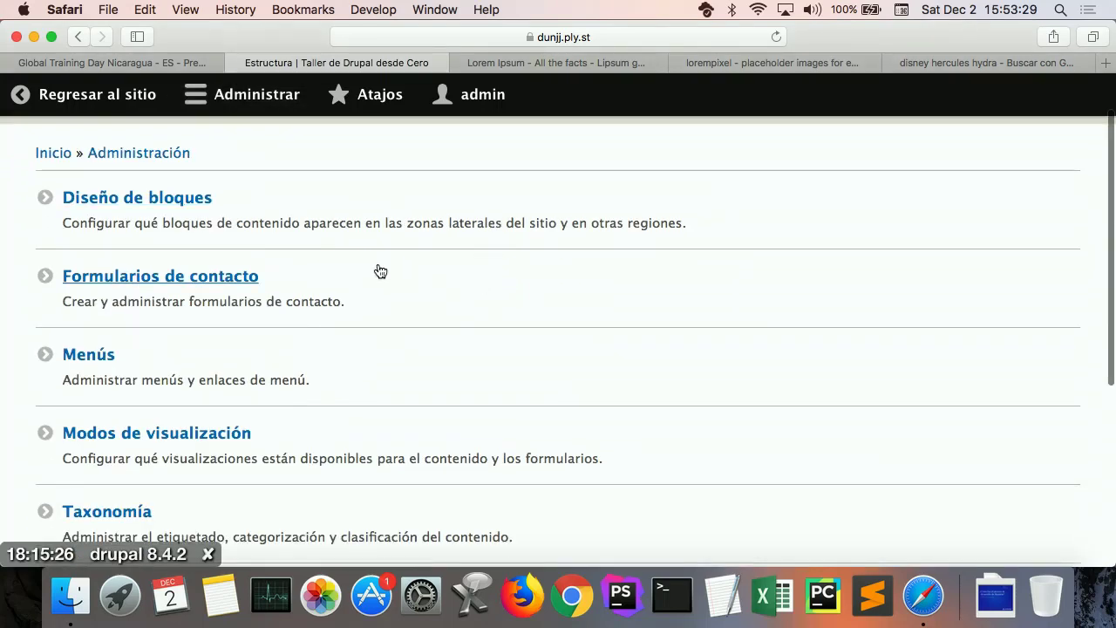
pyautogui.click(223, 283)
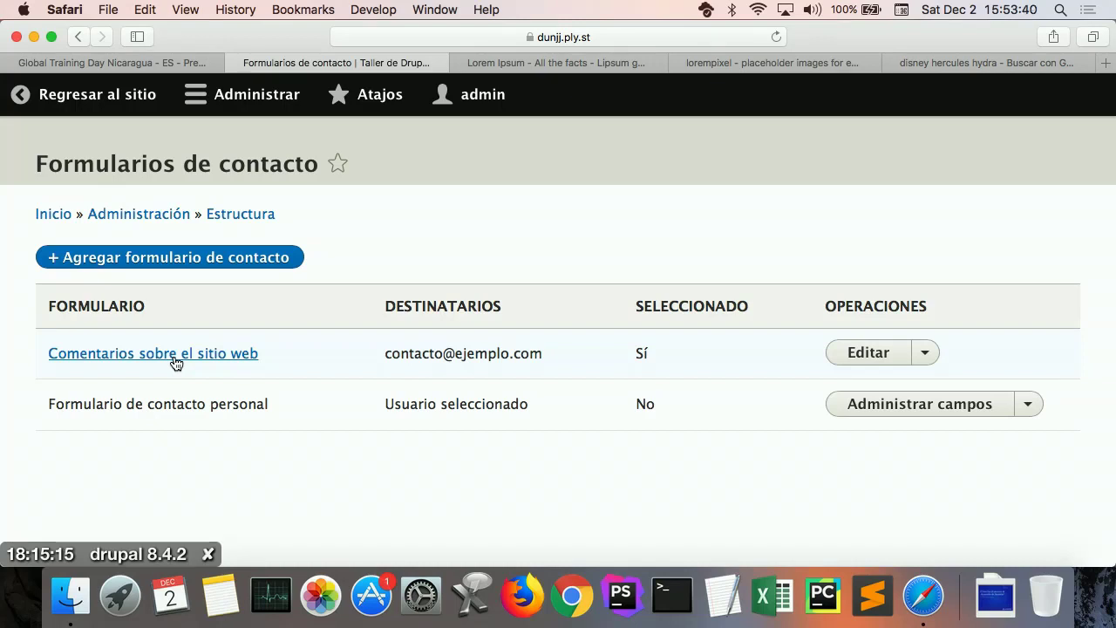
pyautogui.click(175, 361)
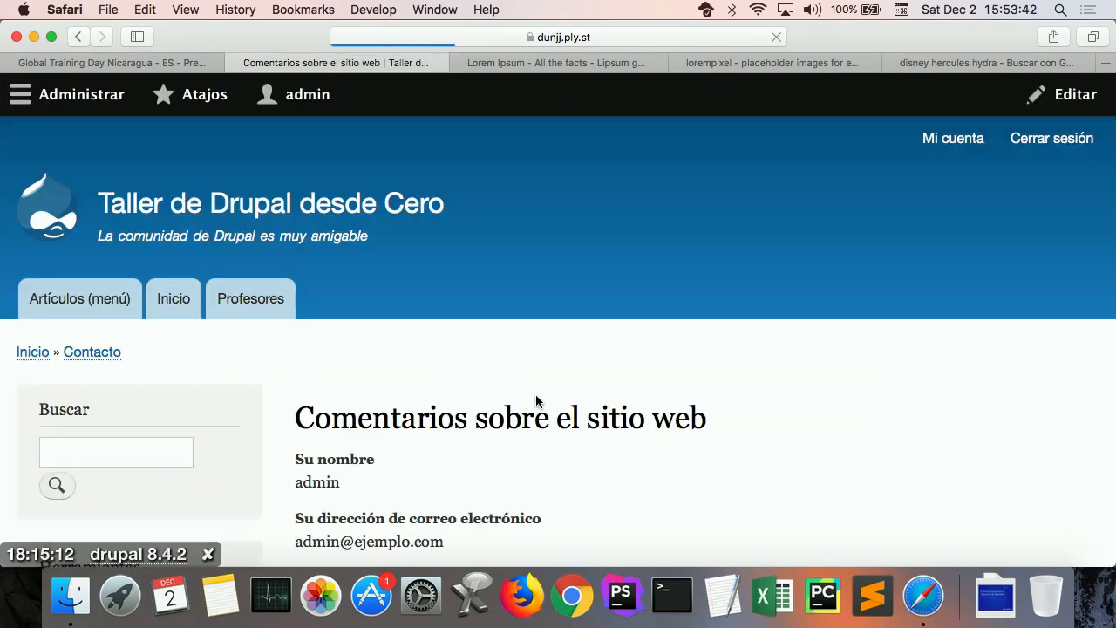
pyautogui.scroll(-4, 697, 397)
pyautogui.scroll(-10, 696, 397)
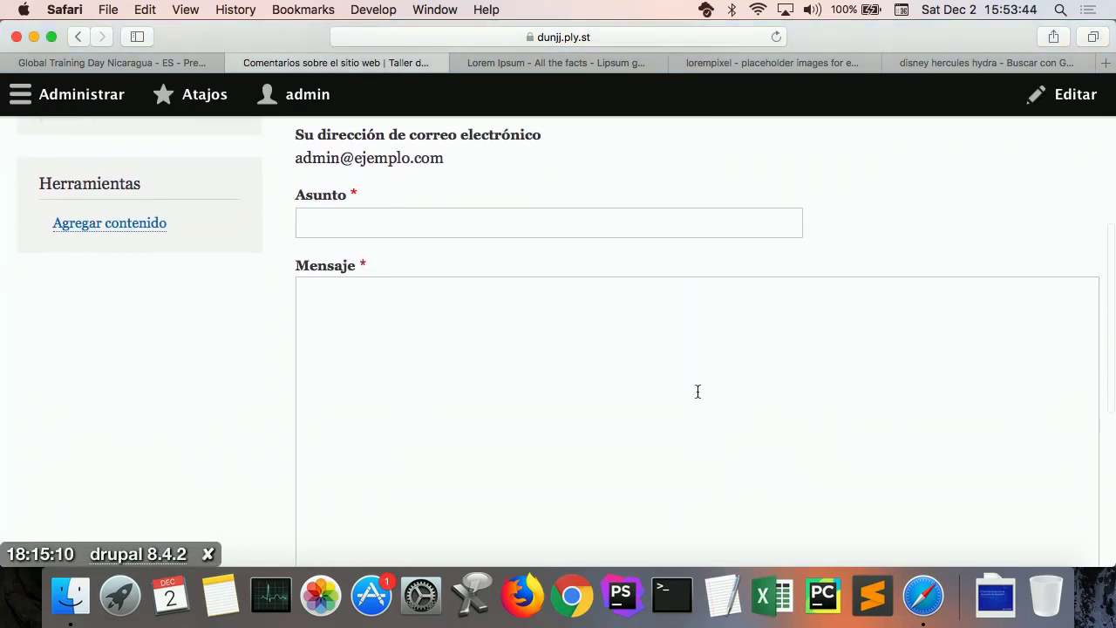
pyautogui.scroll(-2, 697, 392)
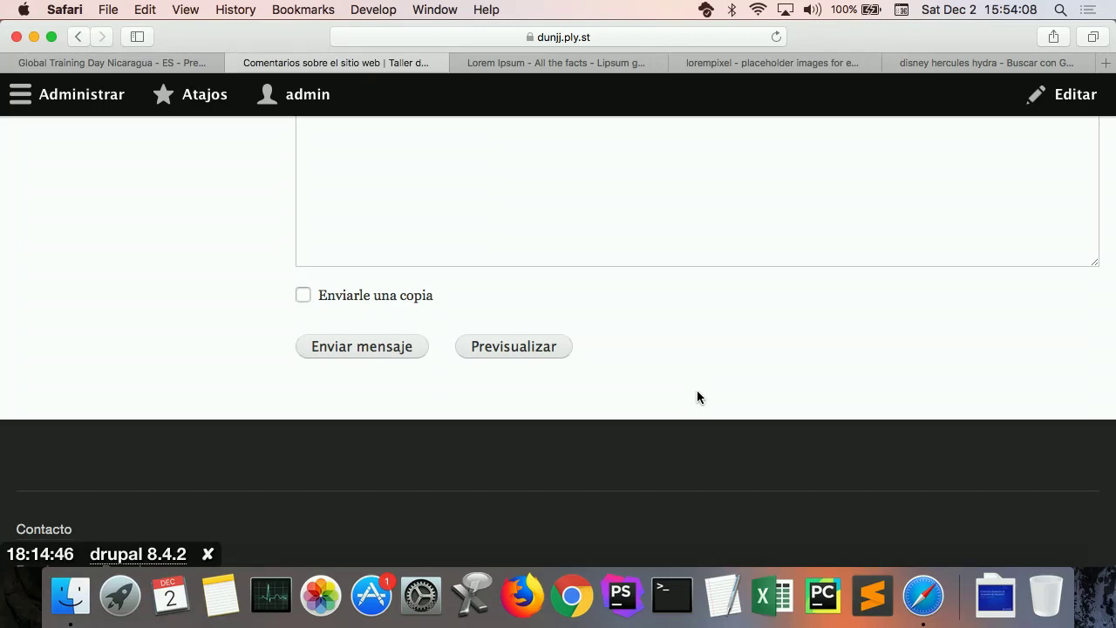
pyautogui.scroll(10, 696, 392)
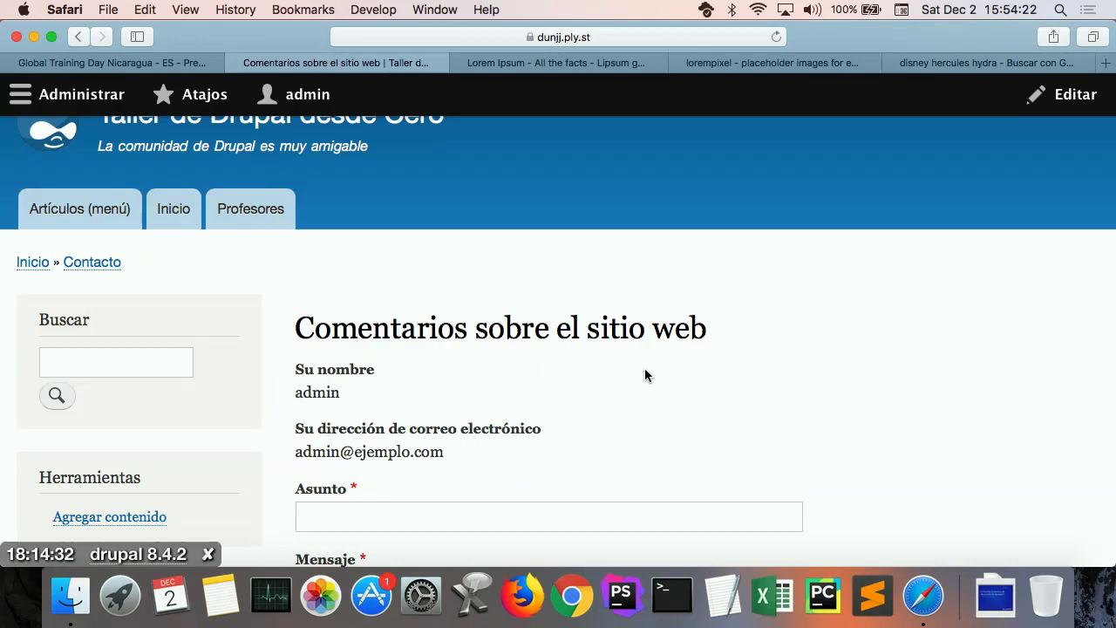
pyautogui.click(78, 36)
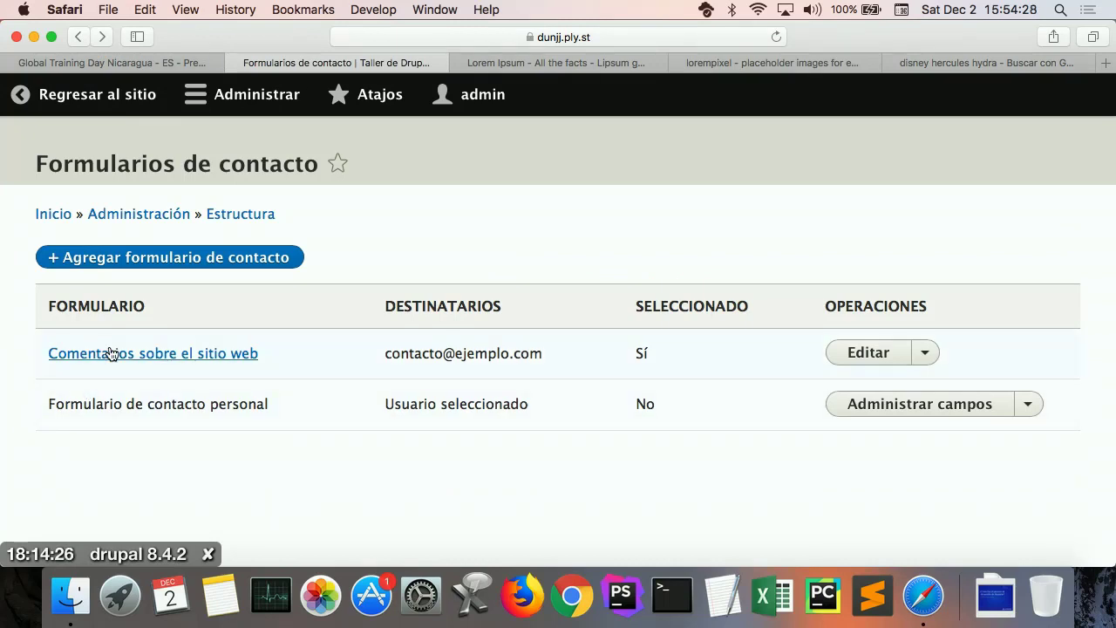
# Step: Rename the Comentarios sobre el sitio web form's label to 'Contáctanos'
pyautogui.click(869, 353)
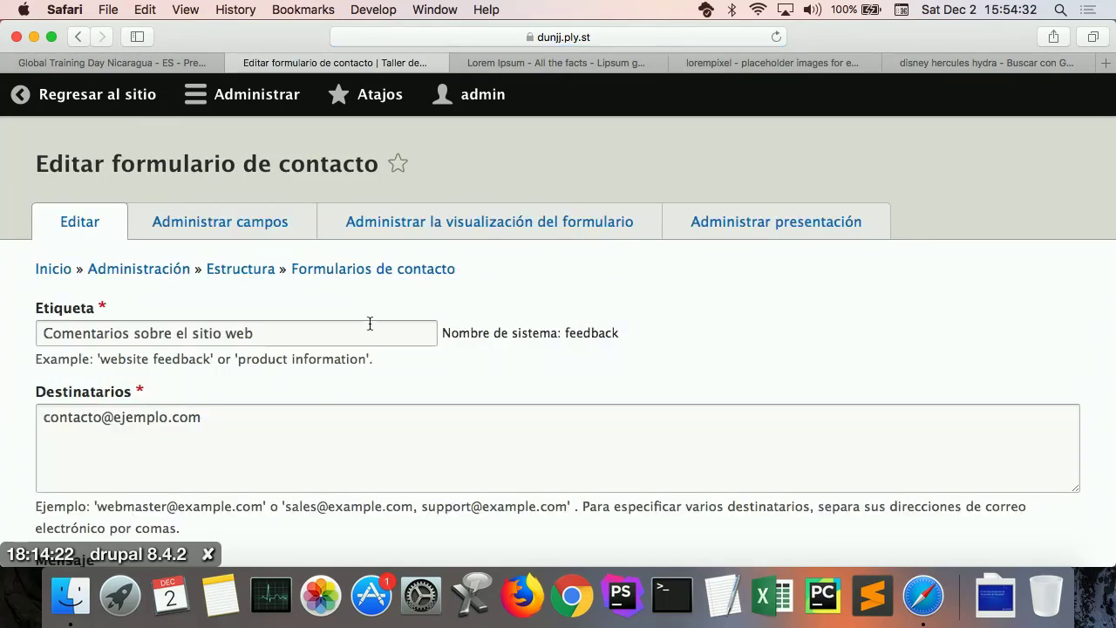
pyautogui.click(314, 324)
pyautogui.moveTo(294, 334); pyautogui.dragTo(72, 244)
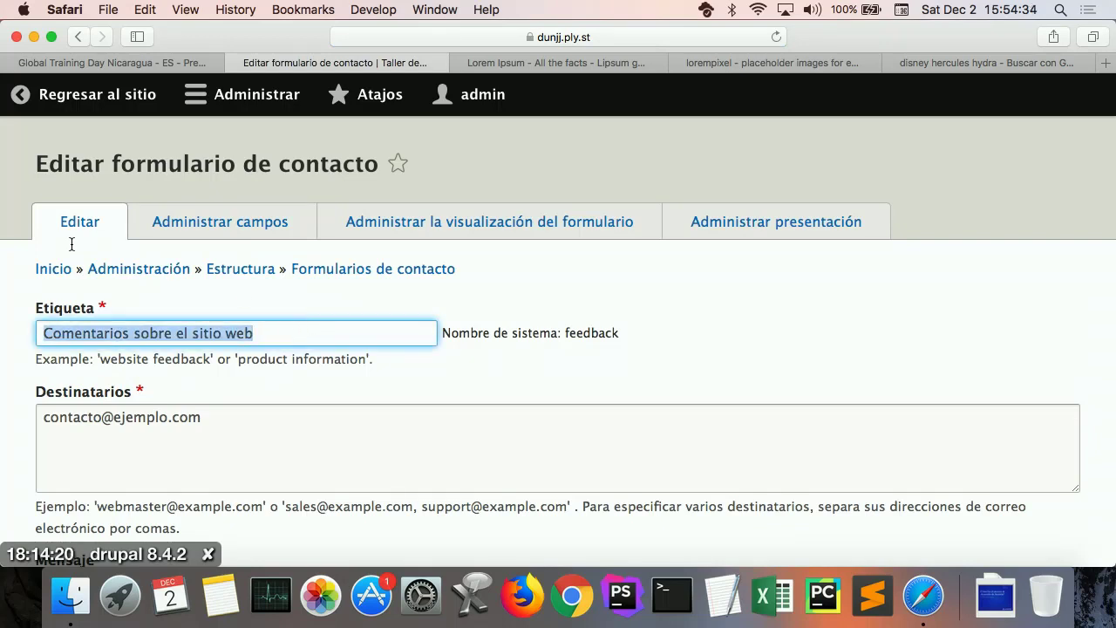
pyautogui.write('Con')
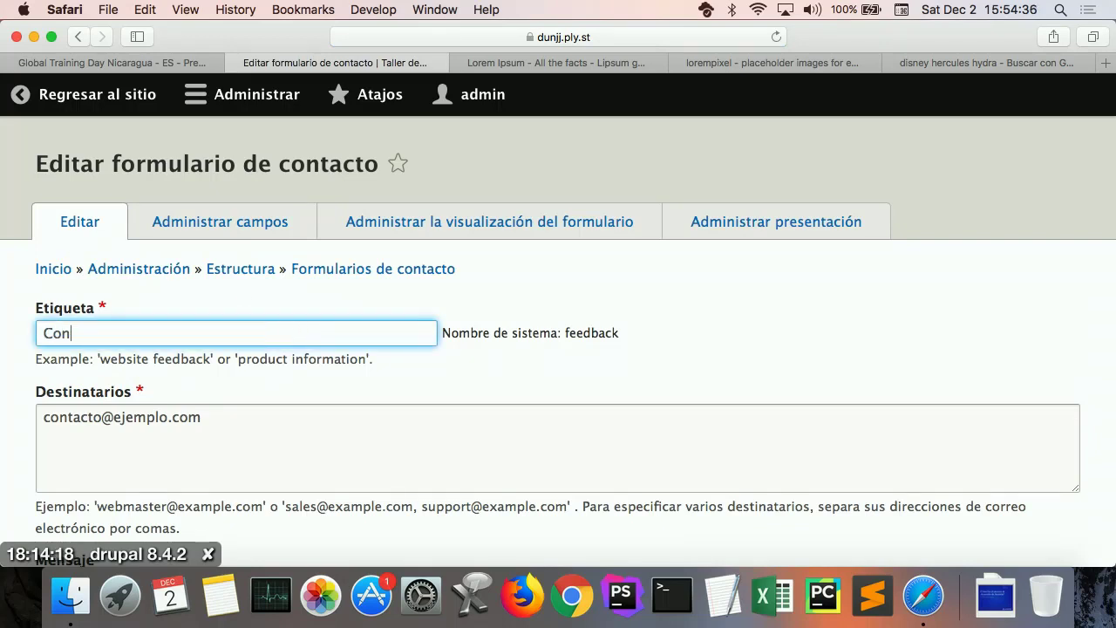
pyautogui.write('táctanos')
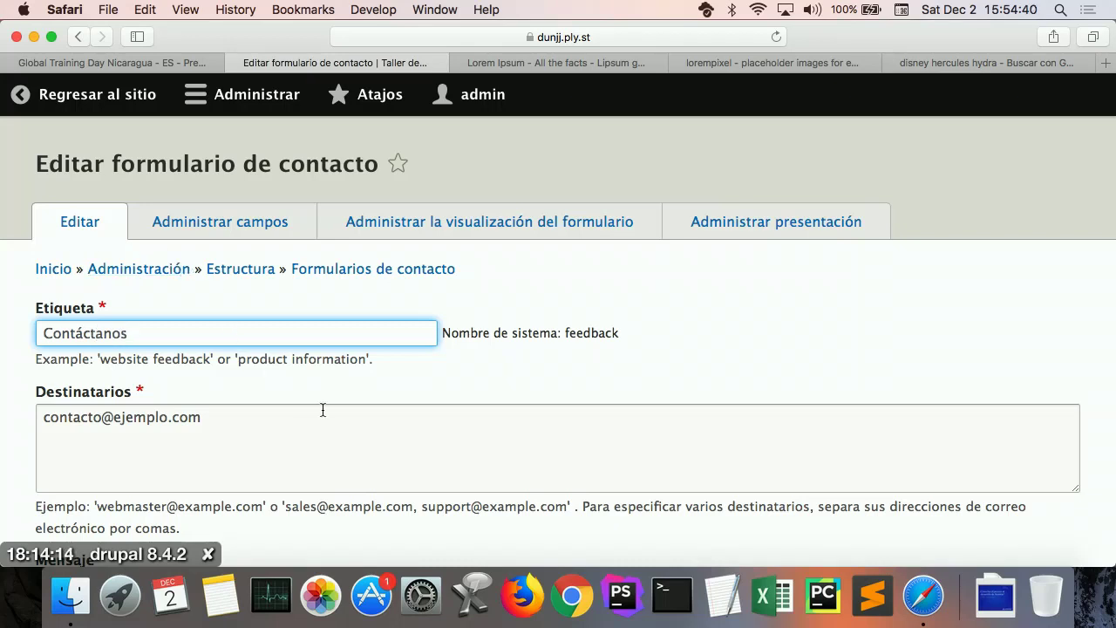
pyautogui.scroll(-4, 323, 409)
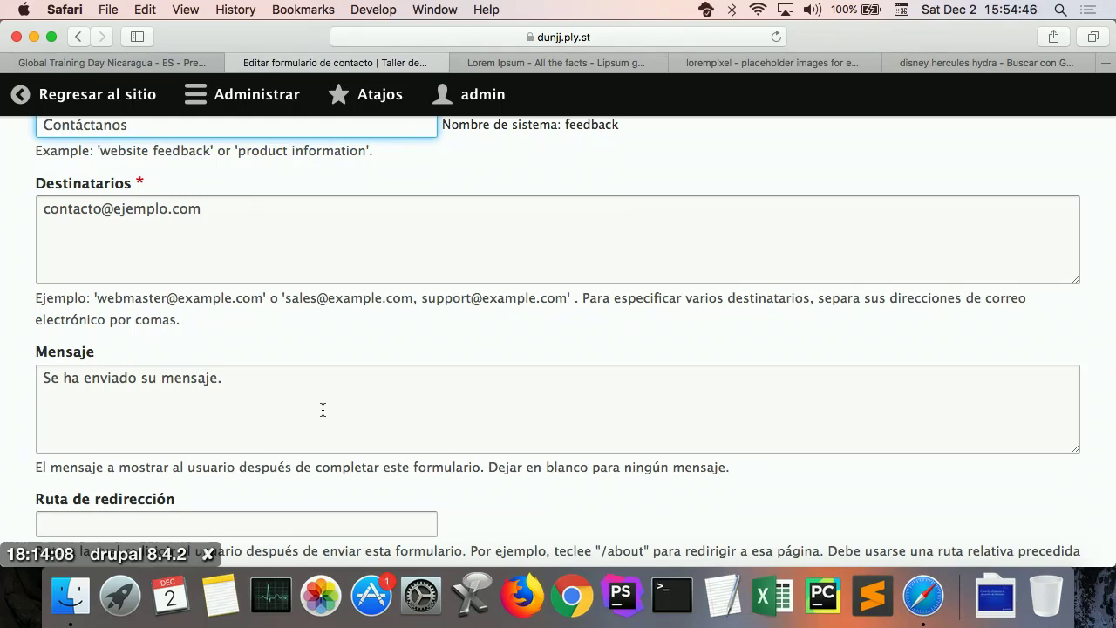
pyautogui.scroll(-3, 323, 410)
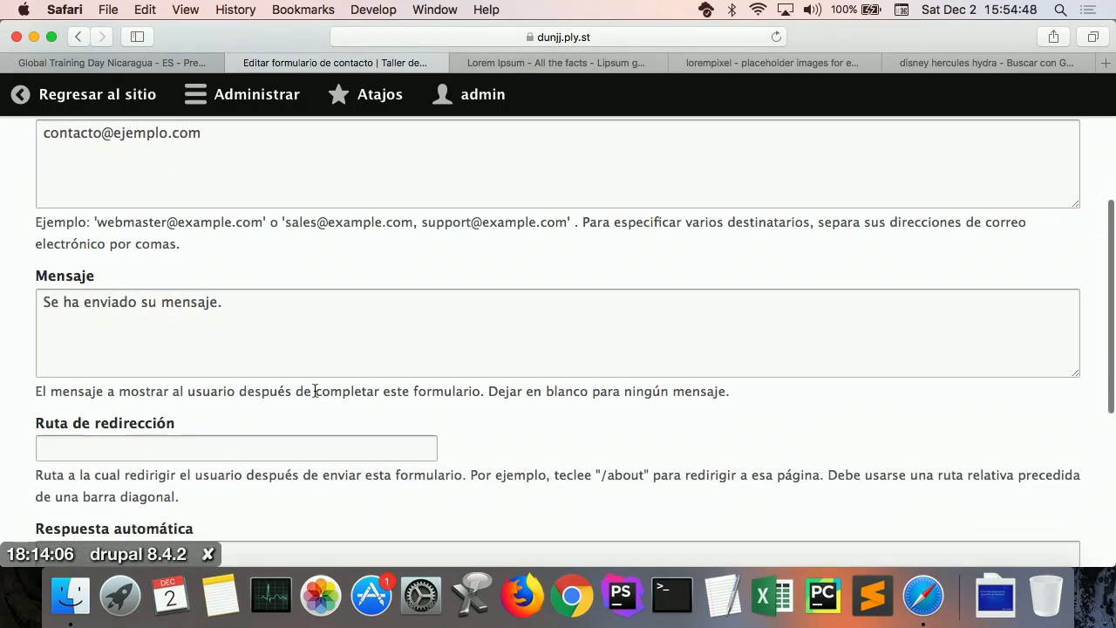
# Step: Review the confirmation message, auto-reply and redirect fields, then save the form as default
pyautogui.click(304, 361)
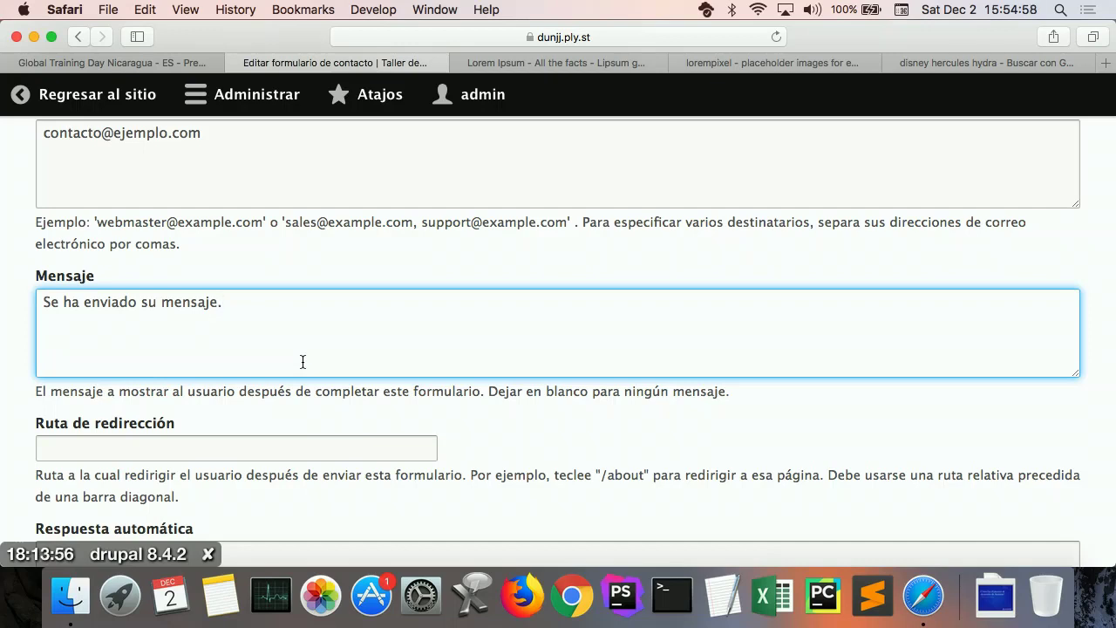
pyautogui.scroll(-5, 303, 359)
pyautogui.scroll(4, 275, 391)
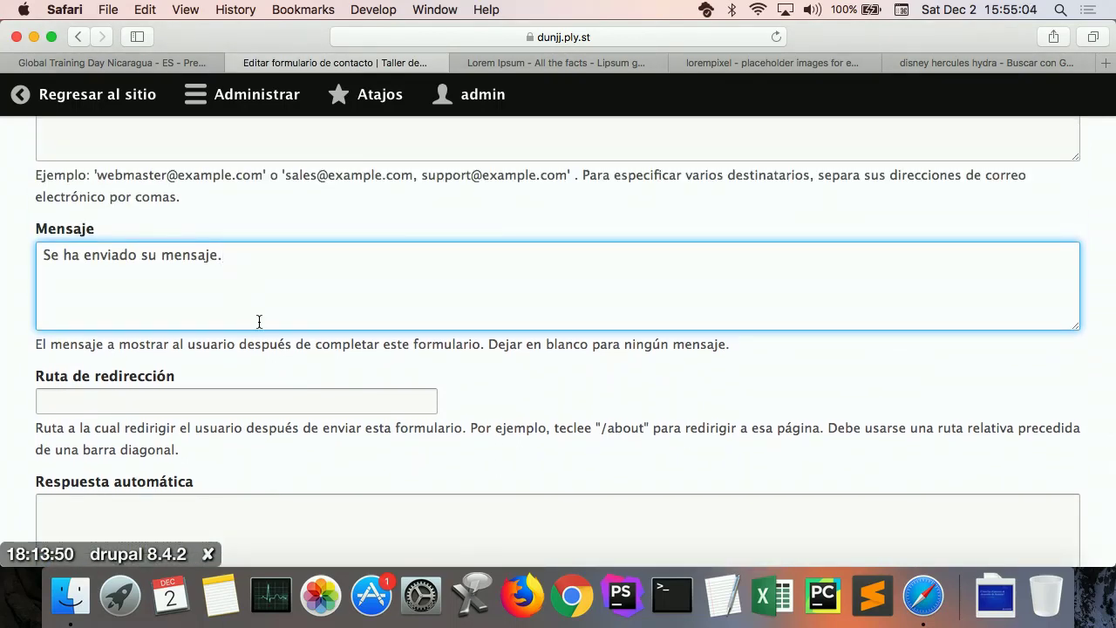
pyautogui.scroll(-5, 259, 319)
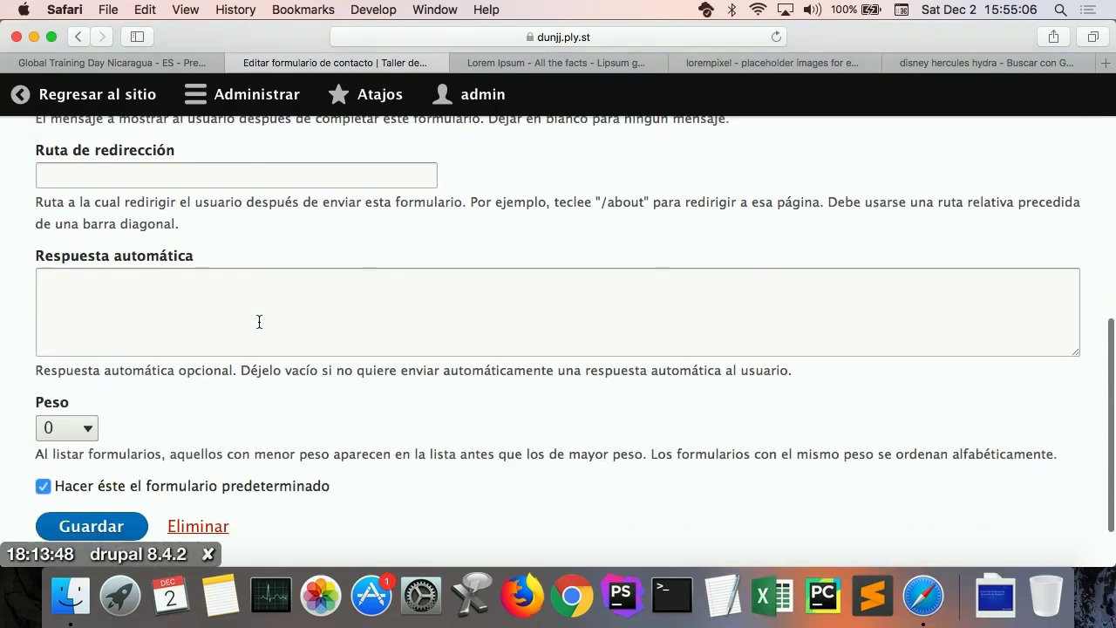
pyautogui.click(225, 247)
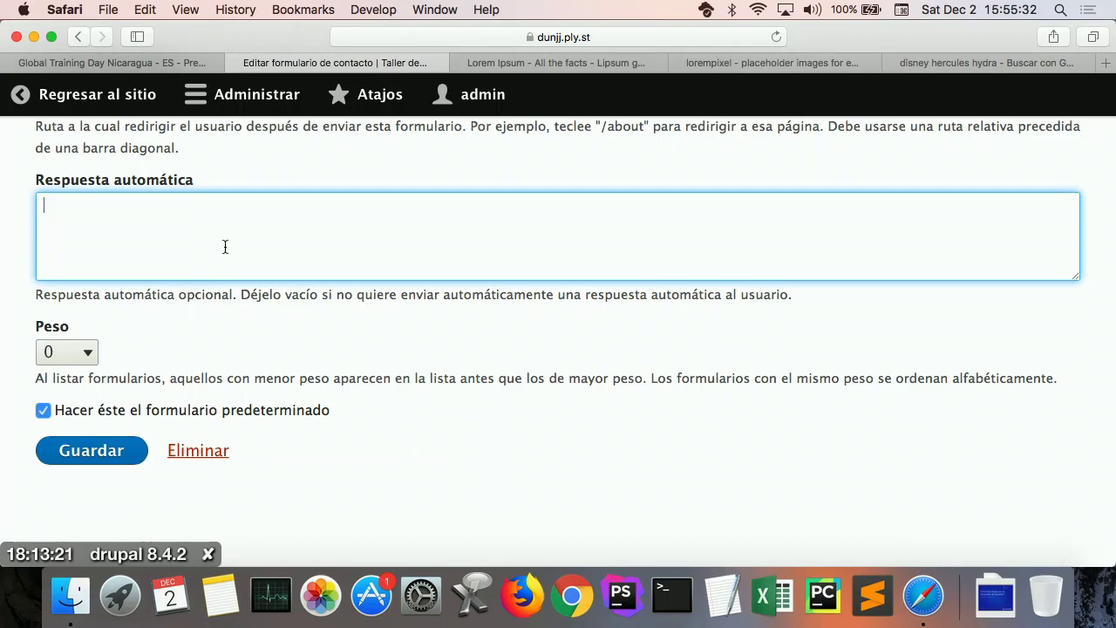
pyautogui.scroll(3, 225, 247)
pyautogui.click(197, 199)
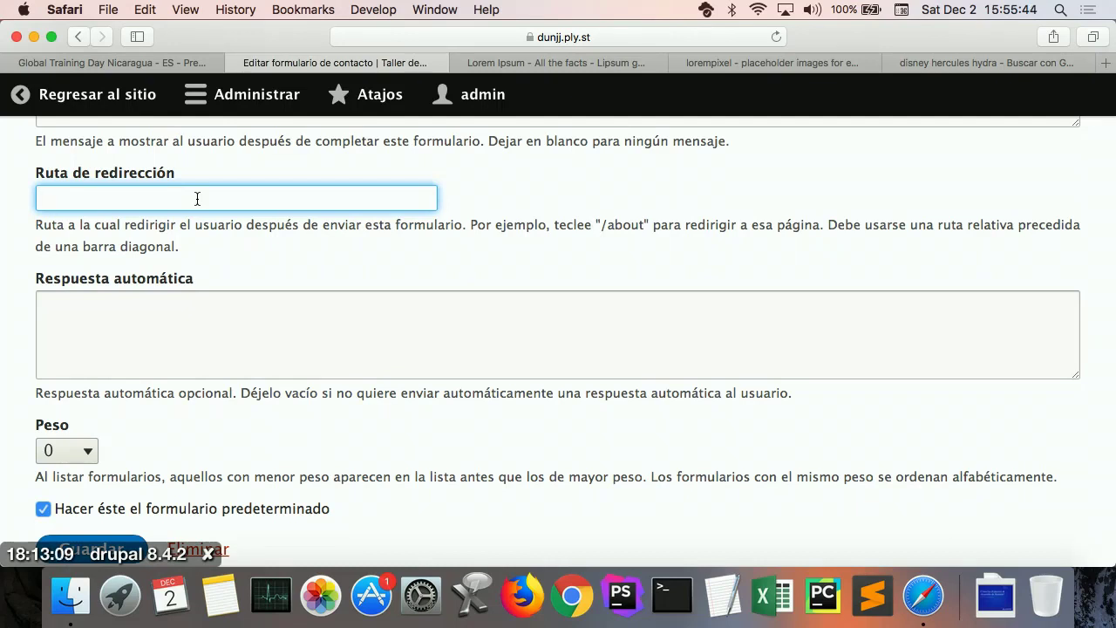
pyautogui.scroll(5, 198, 199)
pyautogui.scroll(1, 197, 199)
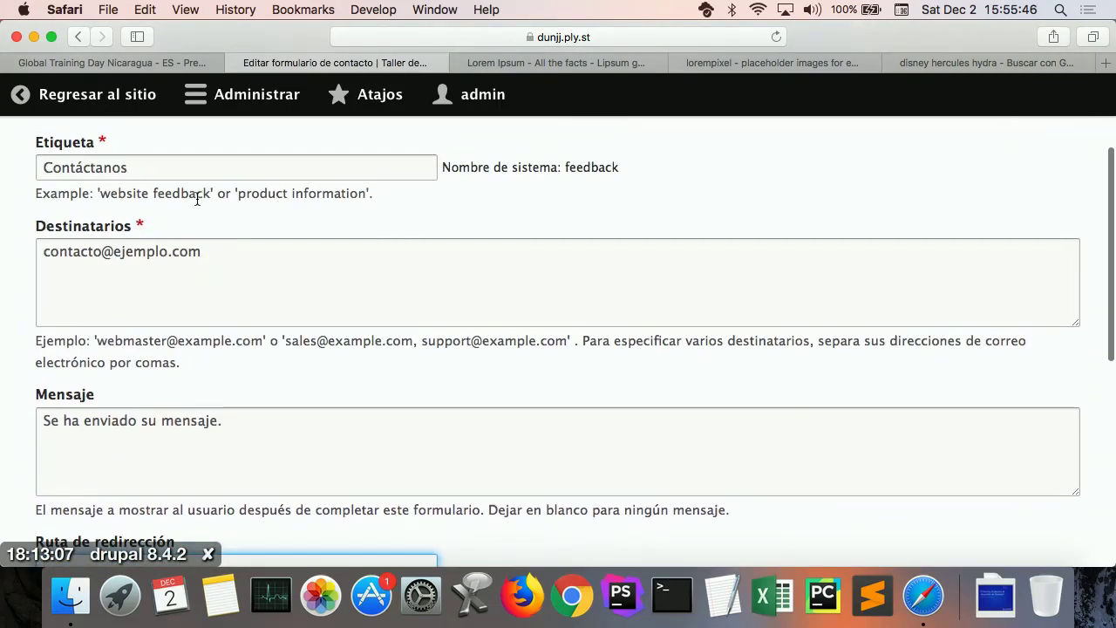
pyautogui.scroll(-7, 198, 202)
pyautogui.scroll(-1, 197, 204)
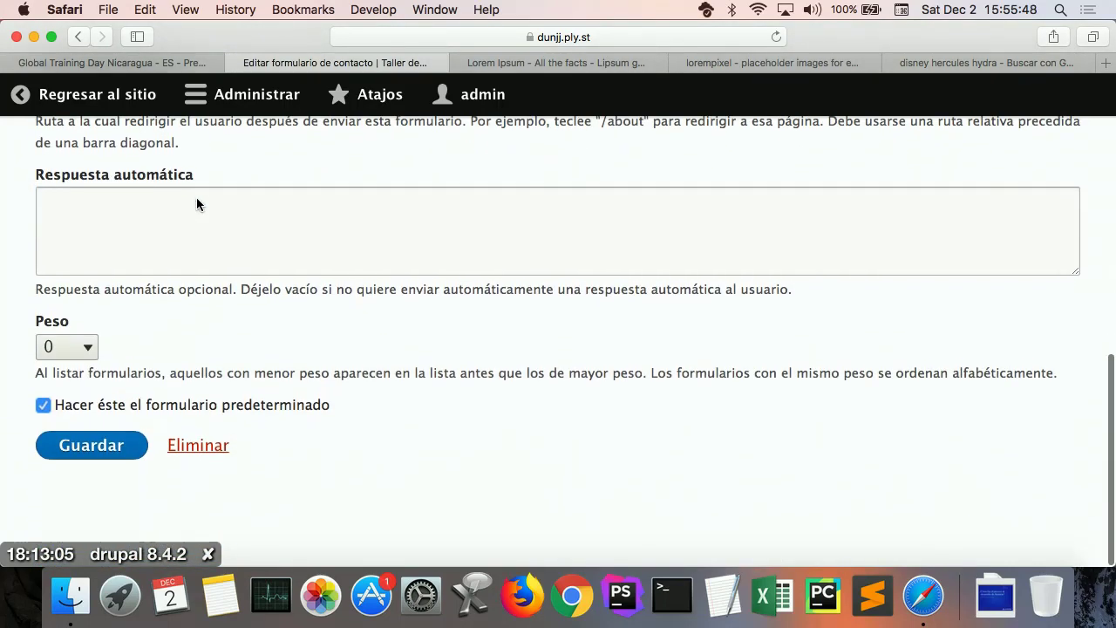
pyautogui.click(77, 448)
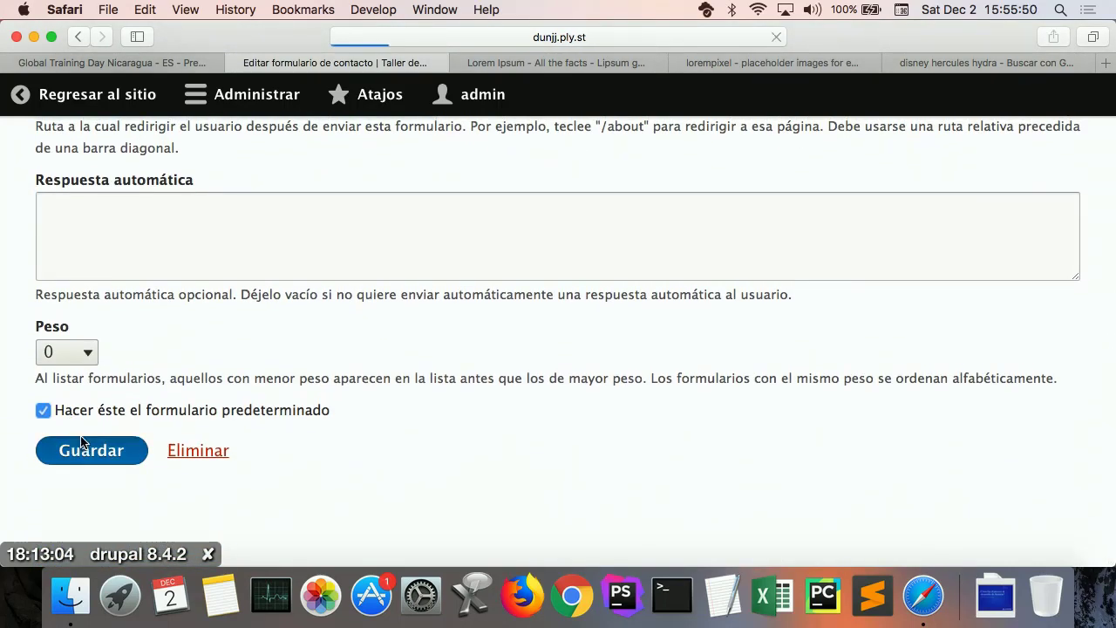
# Step: Return to the public site and look over the Contáctanos form page
pyautogui.click(150, 104)
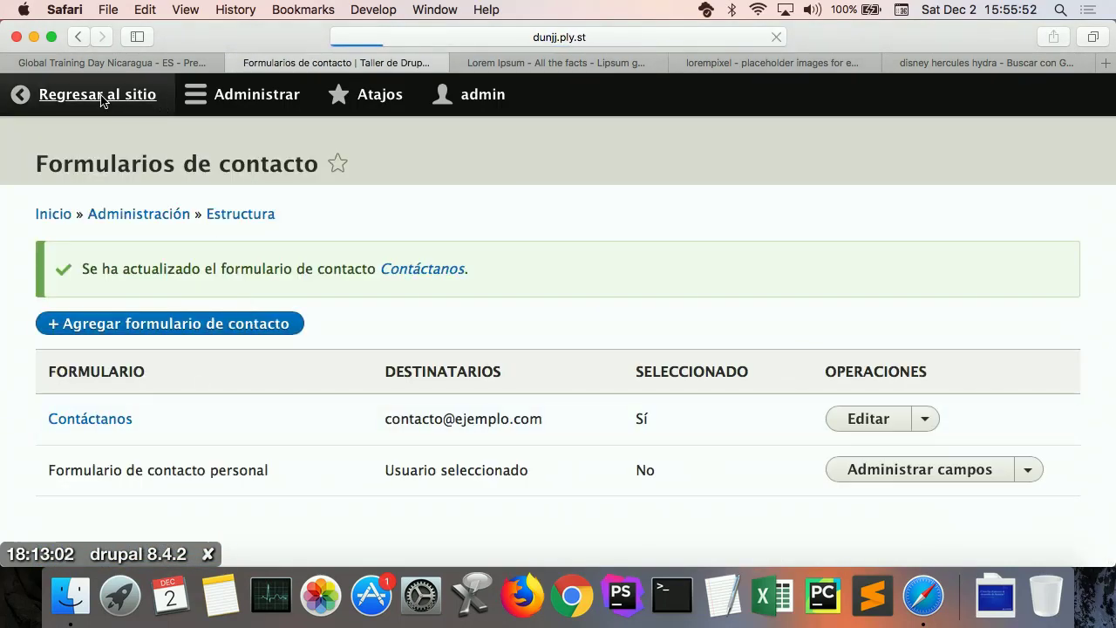
pyautogui.scroll(-5, 636, 382)
pyautogui.scroll(-1, 637, 382)
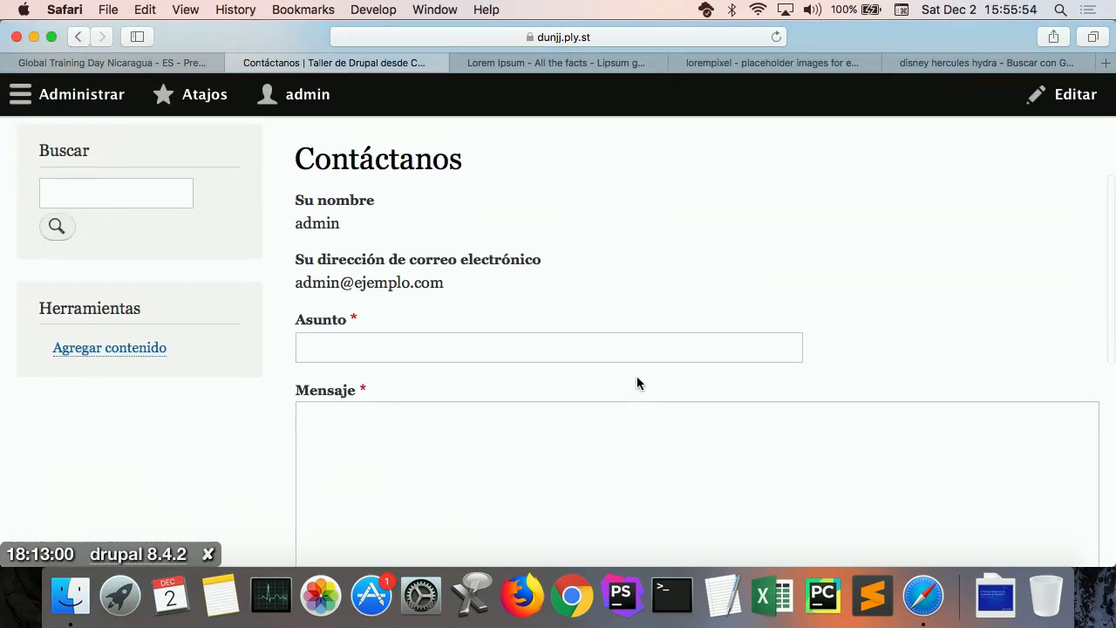
pyautogui.scroll(-2, 637, 382)
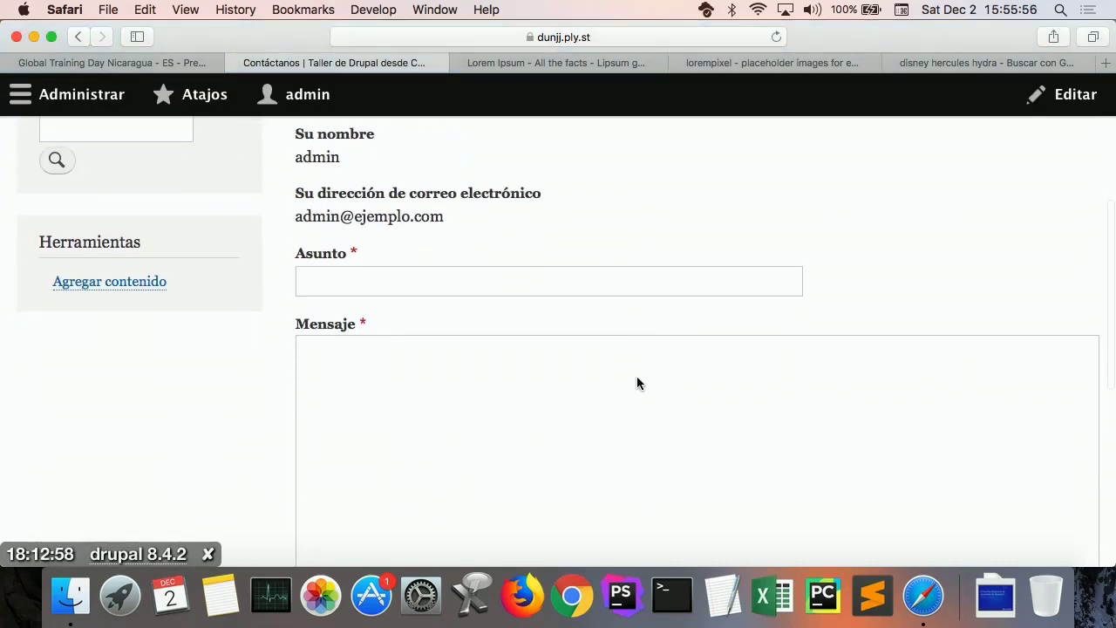
pyautogui.scroll(5, 637, 382)
pyautogui.scroll(4, 636, 383)
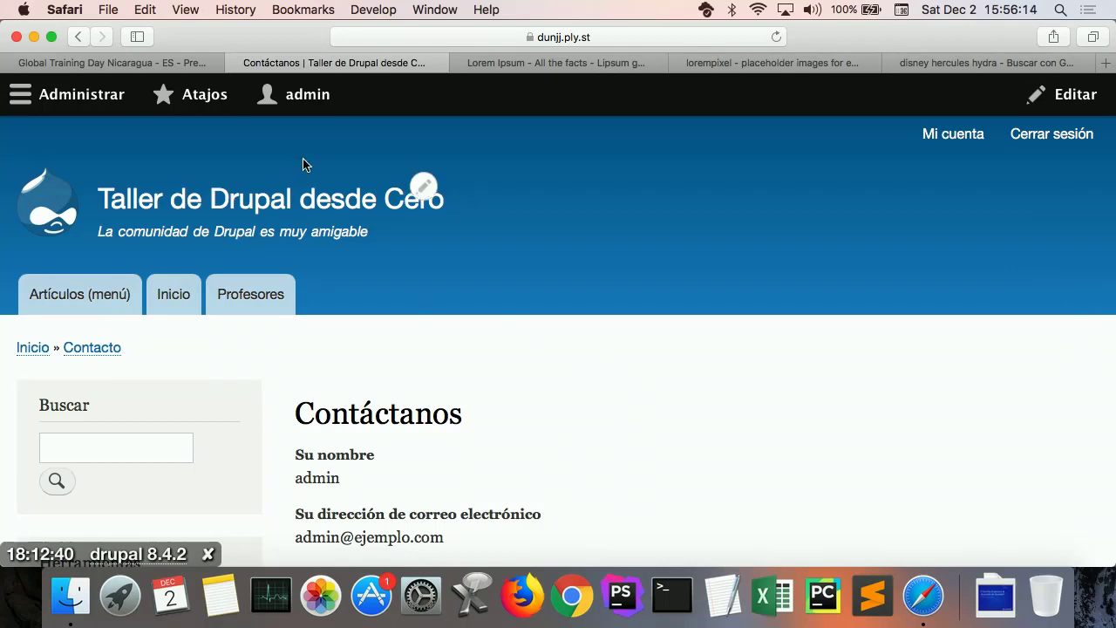
# Step: Go to Structure > Menus and edit the Navegación principal menu
pyautogui.click(93, 94)
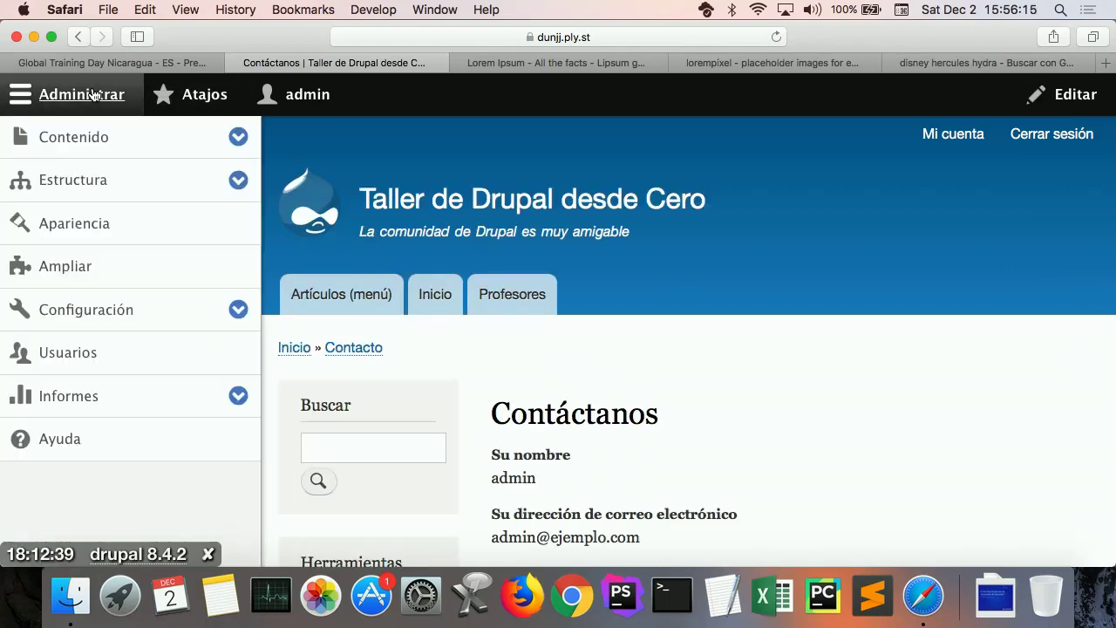
pyautogui.click(90, 181)
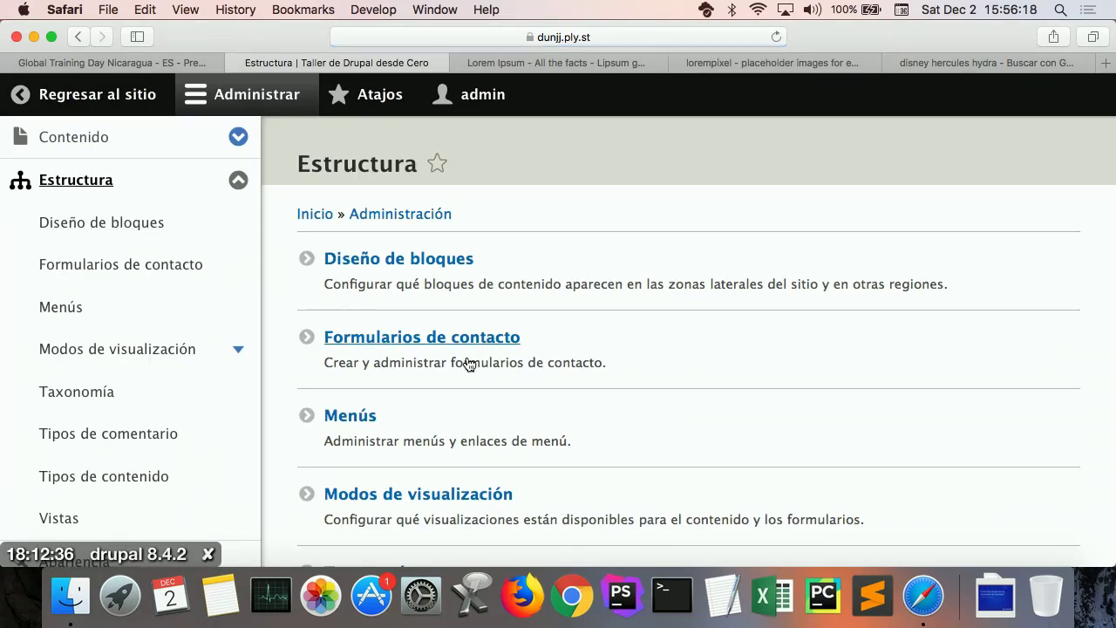
pyautogui.click(361, 418)
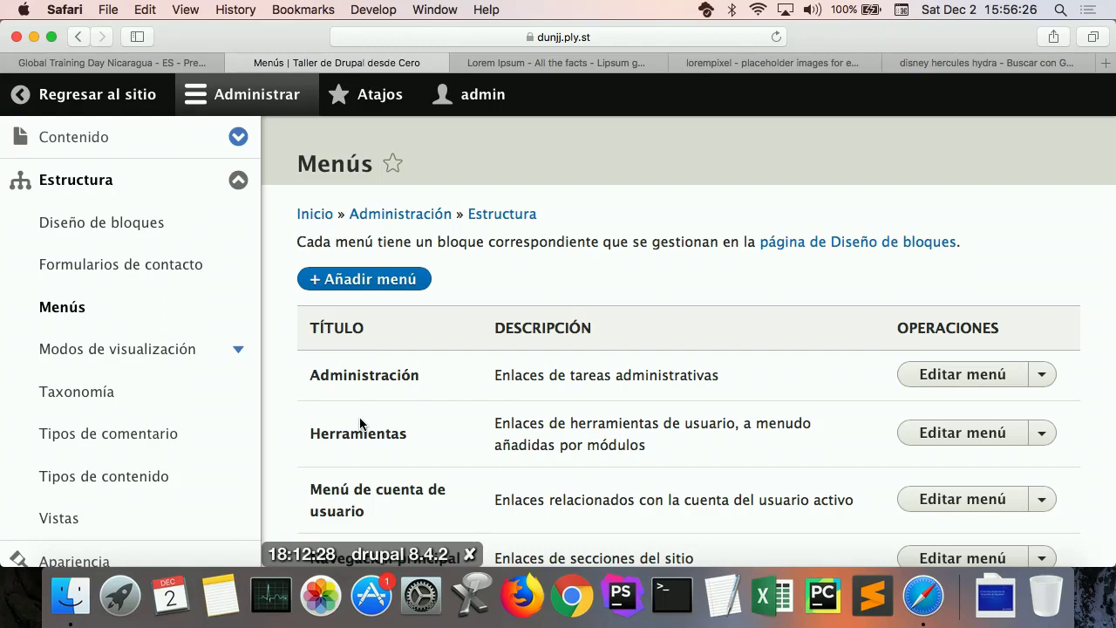
pyautogui.scroll(-3, 439, 453)
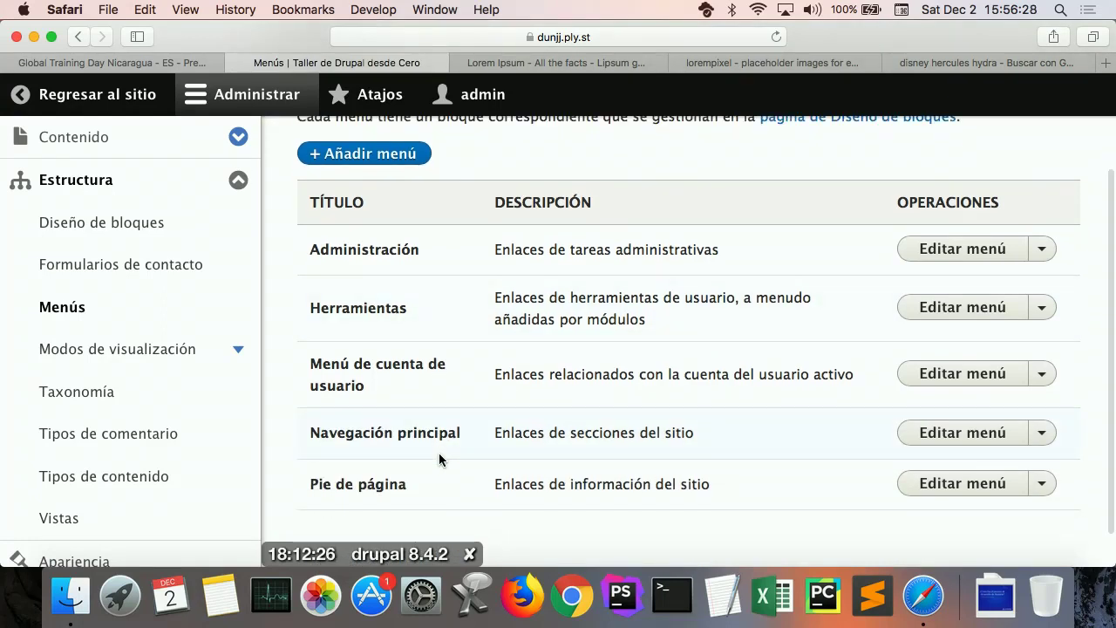
pyautogui.click(949, 436)
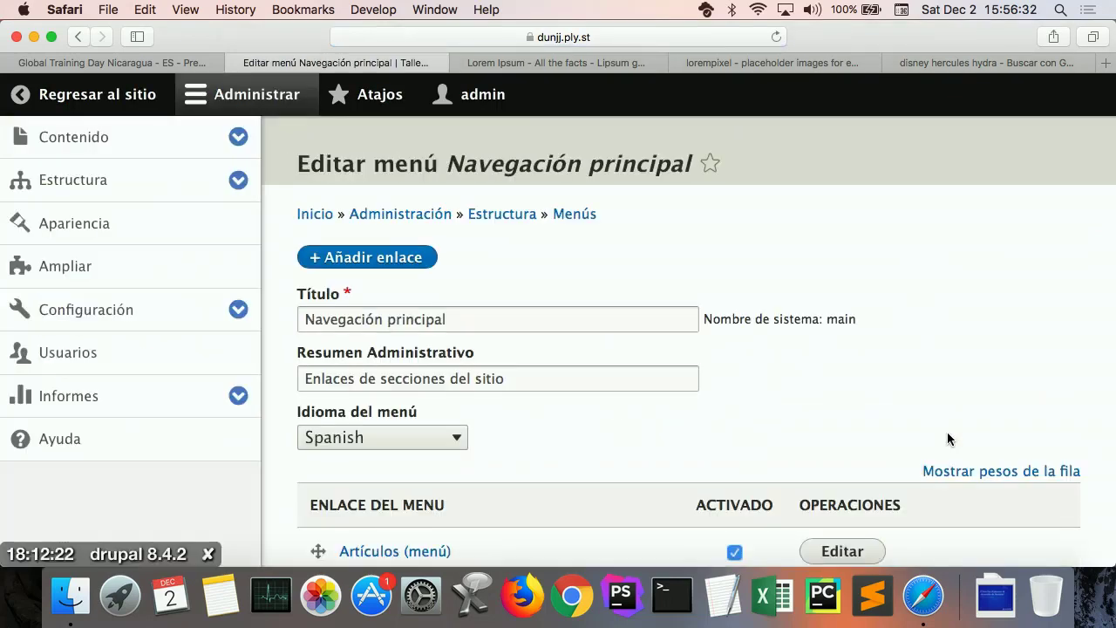
pyautogui.click(253, 94)
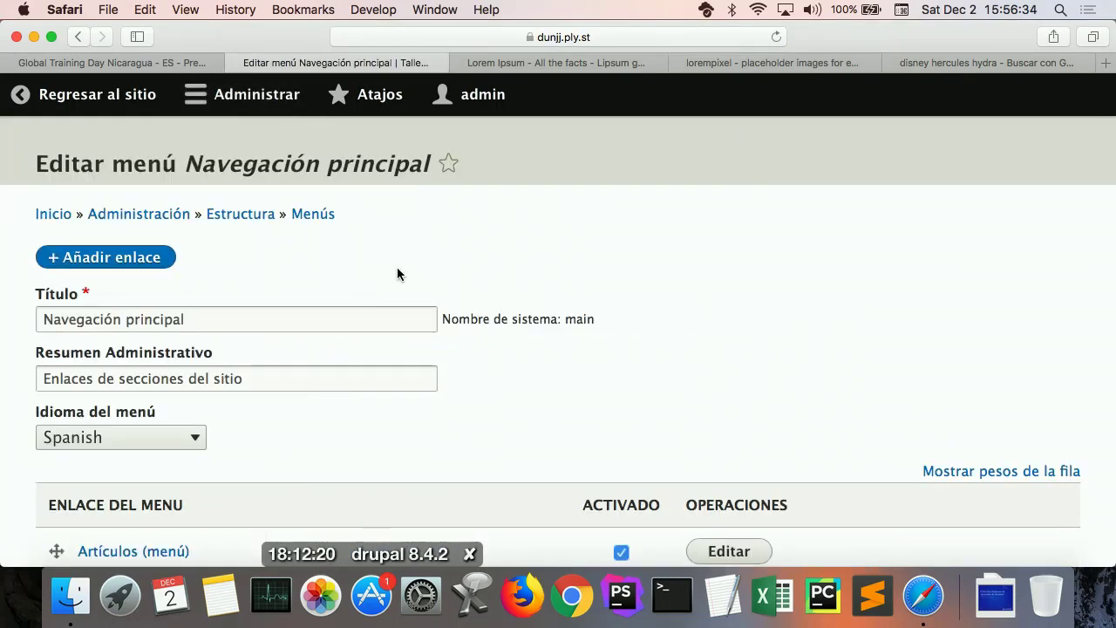
pyautogui.scroll(-3, 397, 273)
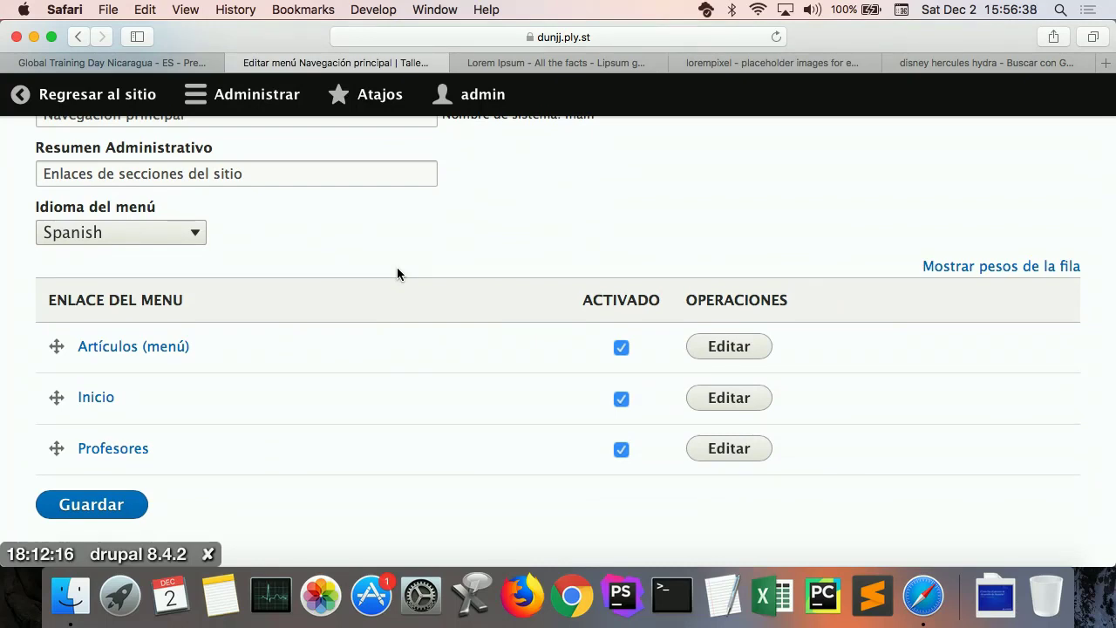
pyautogui.scroll(2, 398, 273)
pyautogui.scroll(1, 397, 273)
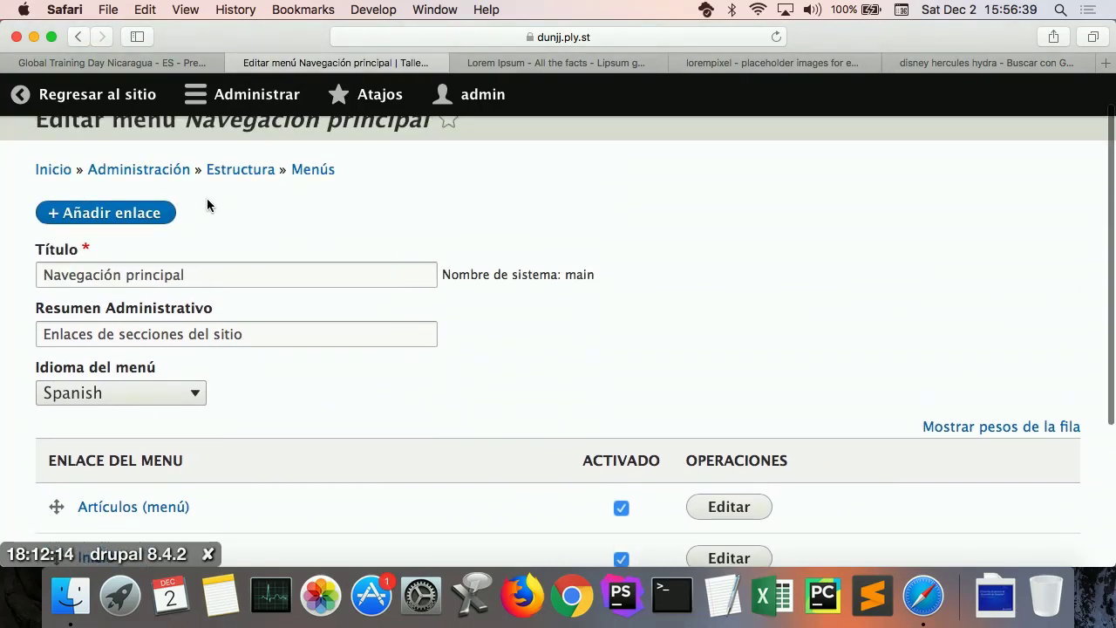
# Step: Add a main-menu link titled 'Contacto' pointing to /contact/feedback
pyautogui.click(124, 215)
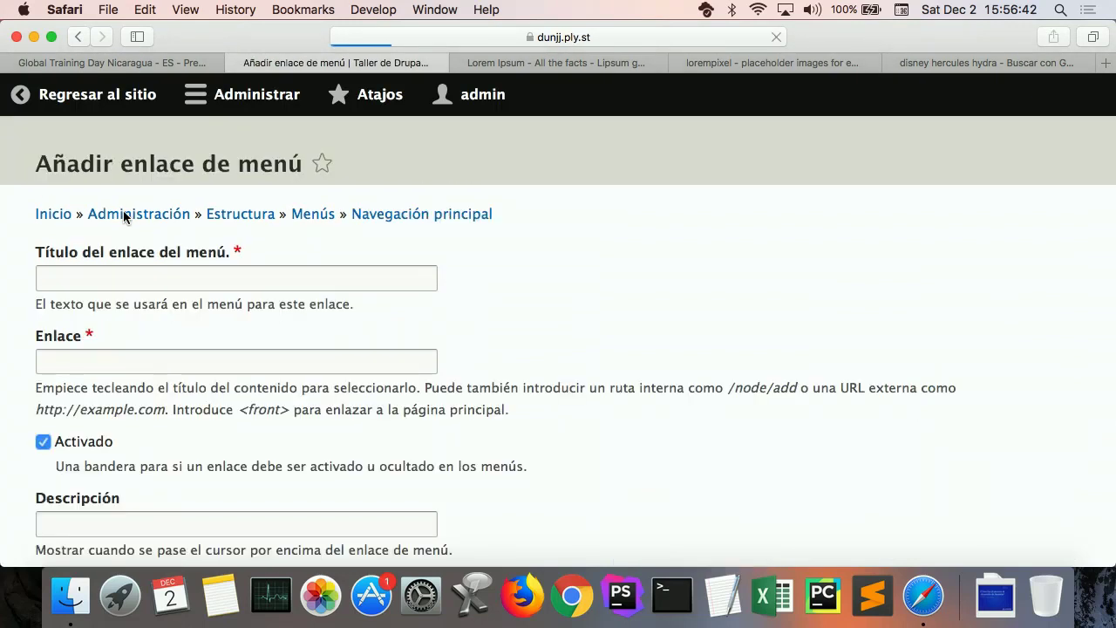
pyautogui.click(166, 275)
pyautogui.write('Contacto')
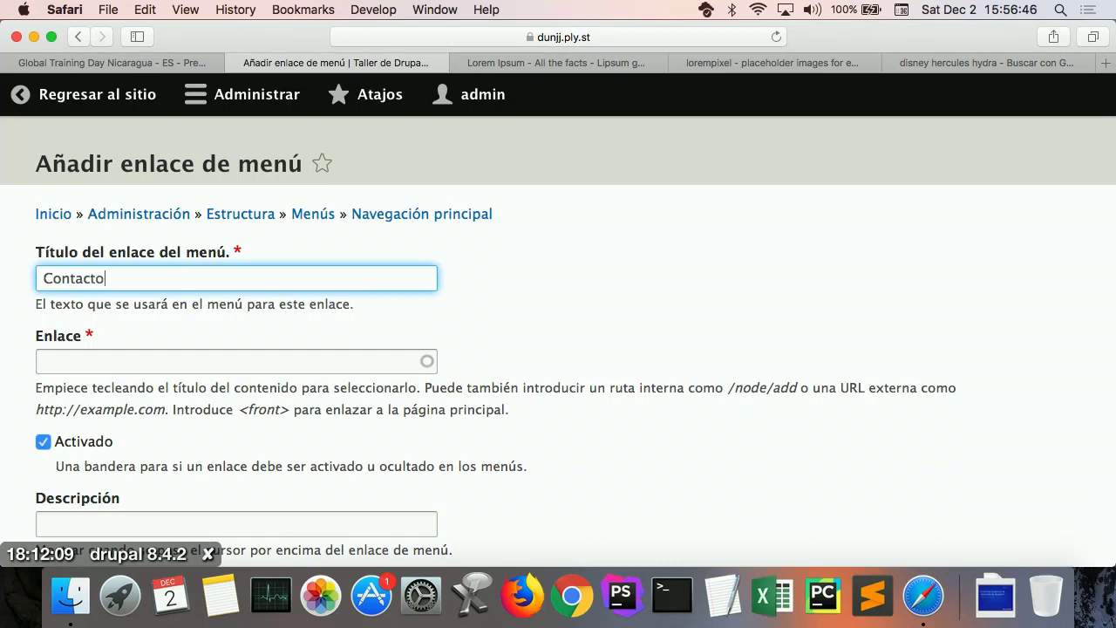
pyautogui.click(171, 369)
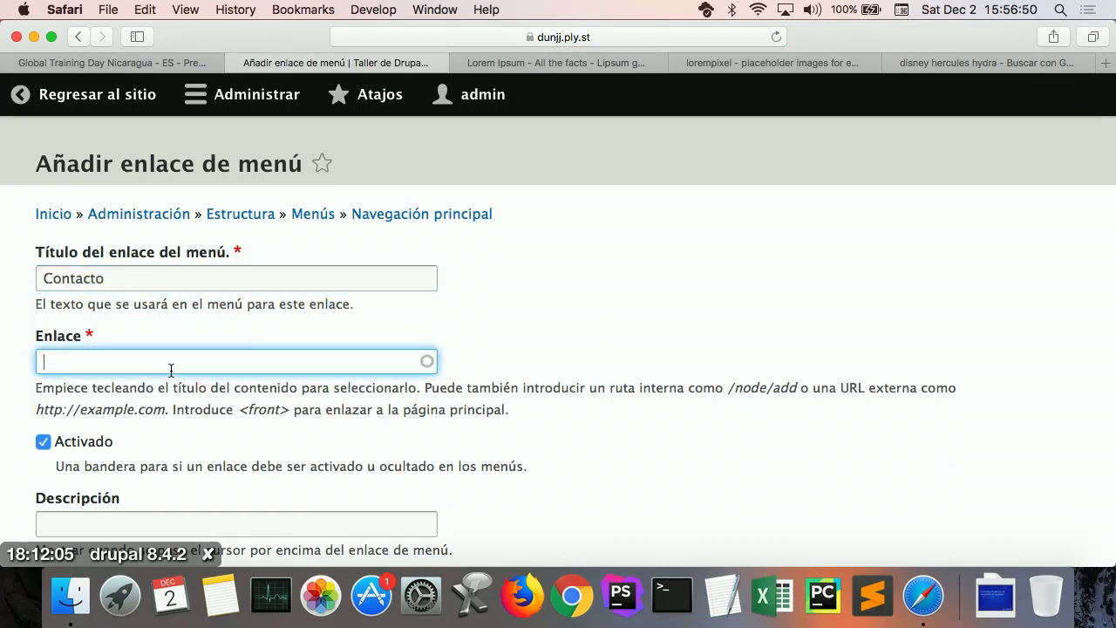
pyautogui.write('/con')
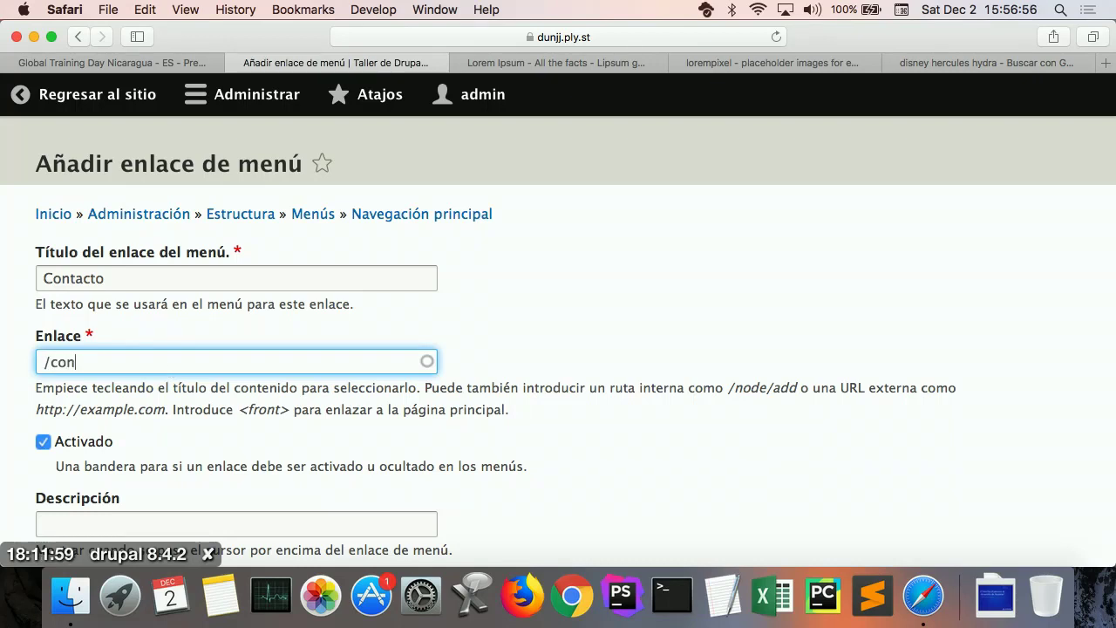
pyautogui.write('tact/feedback')
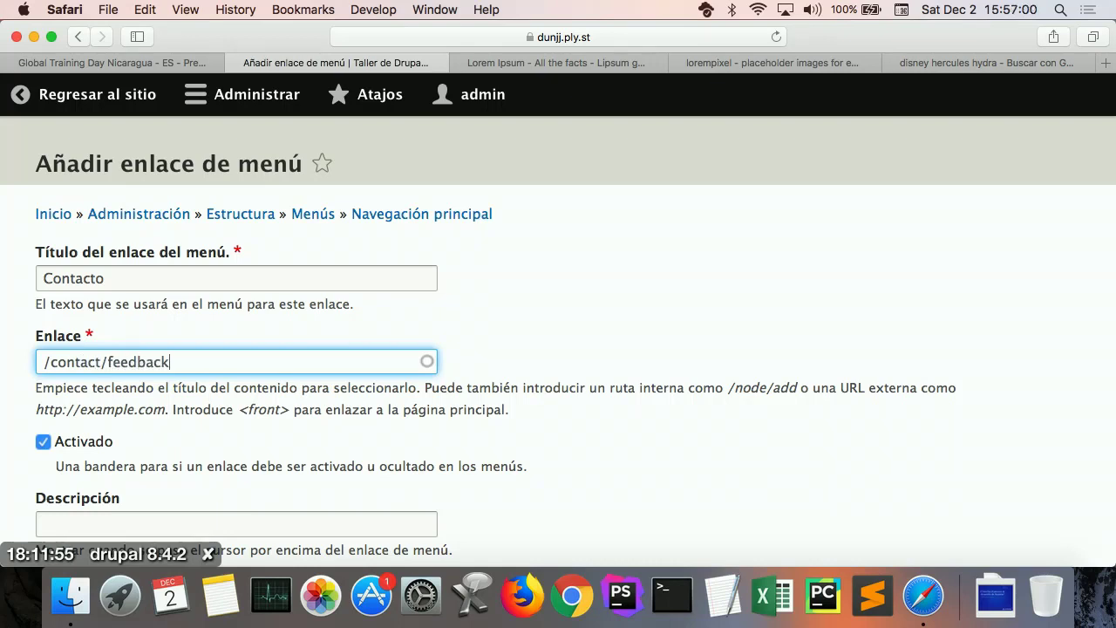
pyautogui.scroll(-5, 271, 408)
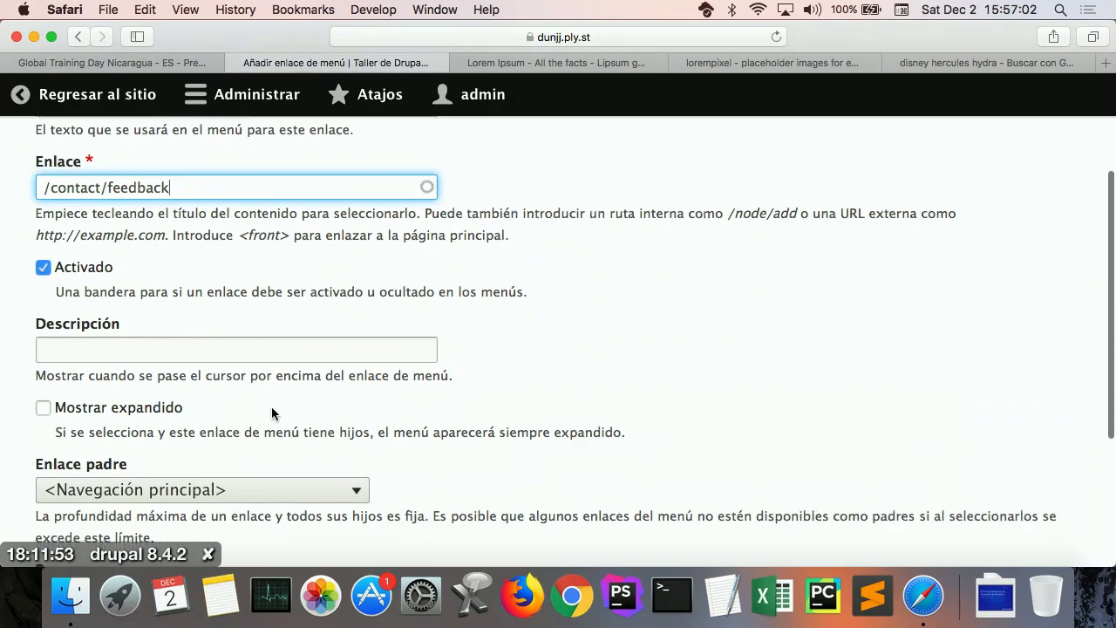
pyautogui.scroll(-2, 271, 406)
# Step: Save the Contacto link, reorder the menu with Inicio first and Contacto last, and save
pyautogui.click(106, 452)
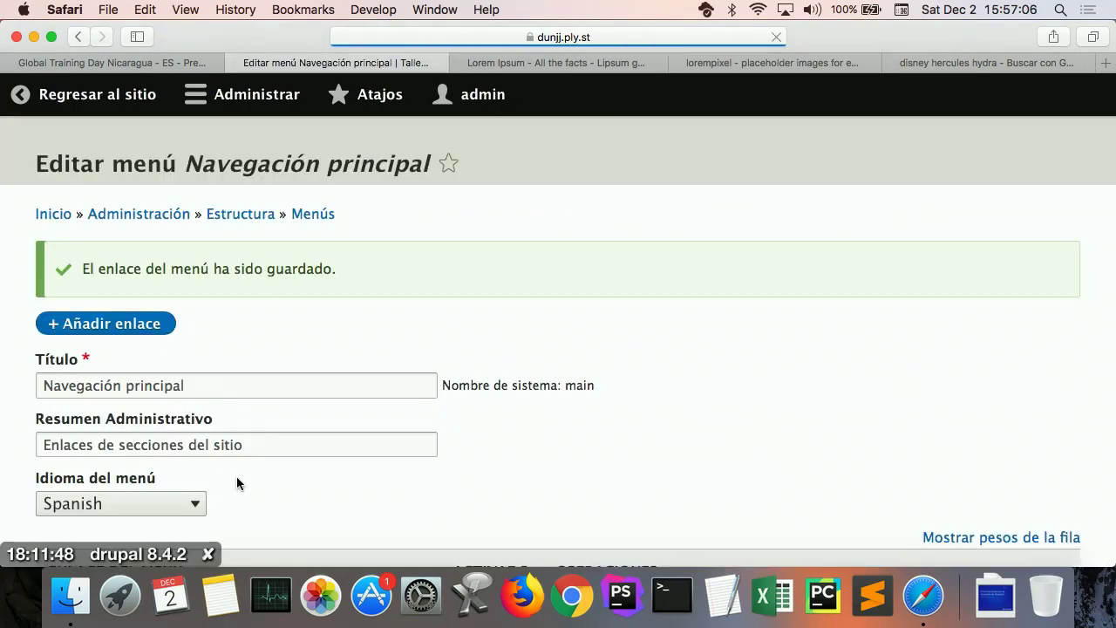
pyautogui.scroll(-7, 403, 390)
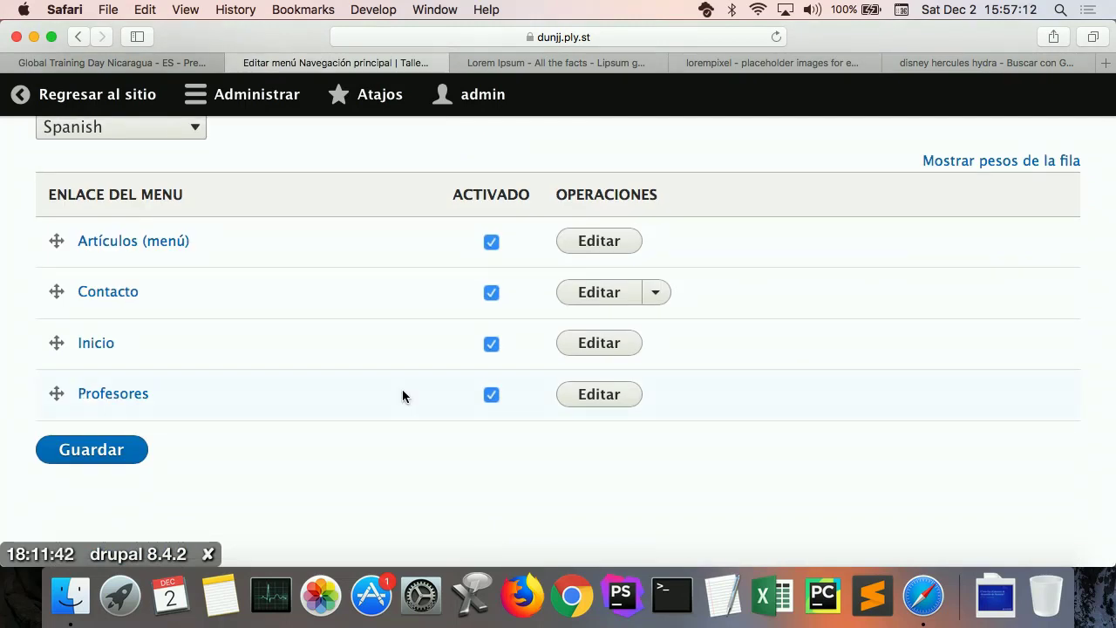
pyautogui.moveTo(59, 342); pyautogui.dragTo(61, 246)
pyautogui.moveTo(58, 410); pyautogui.dragTo(56, 460)
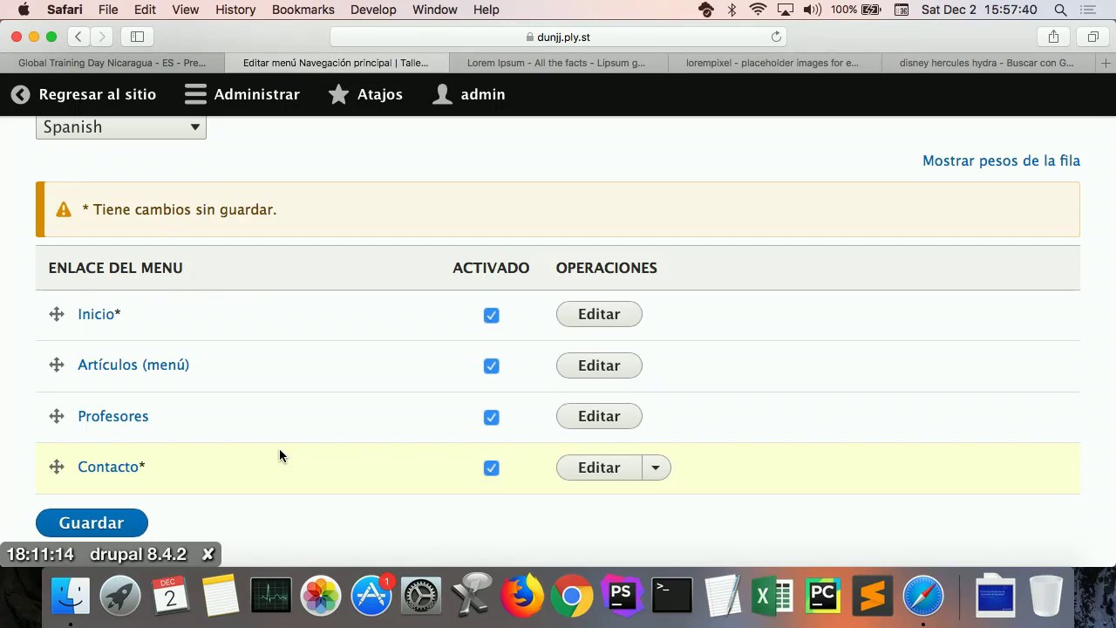
pyautogui.click(94, 524)
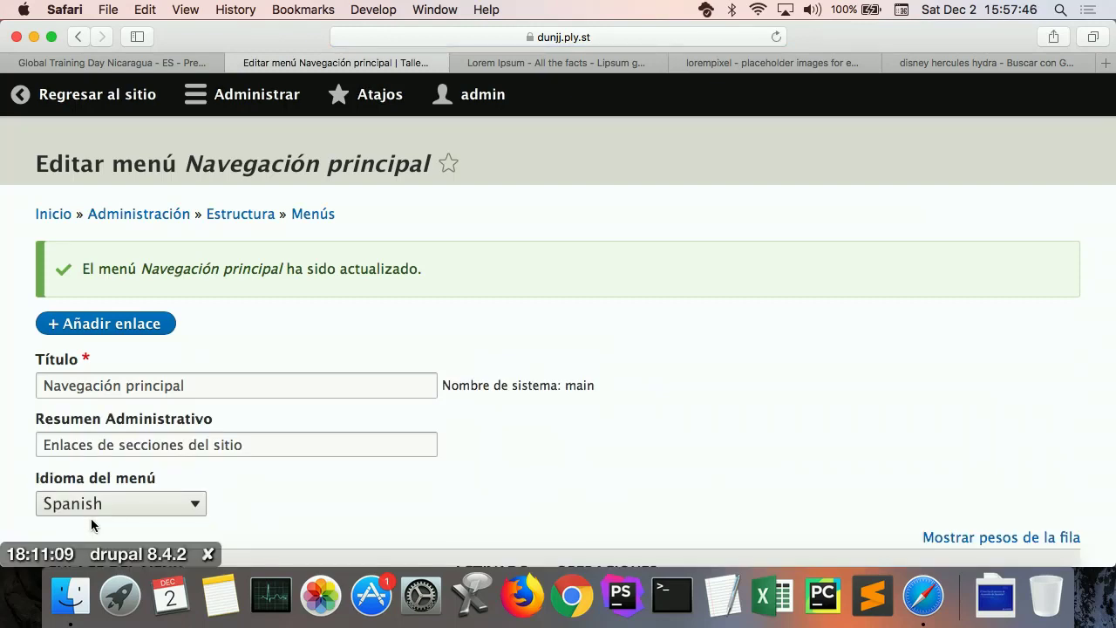
# Step: On the public site, test the Inicio, Artículos (menú) and Contacto menu tabs
pyautogui.click(123, 111)
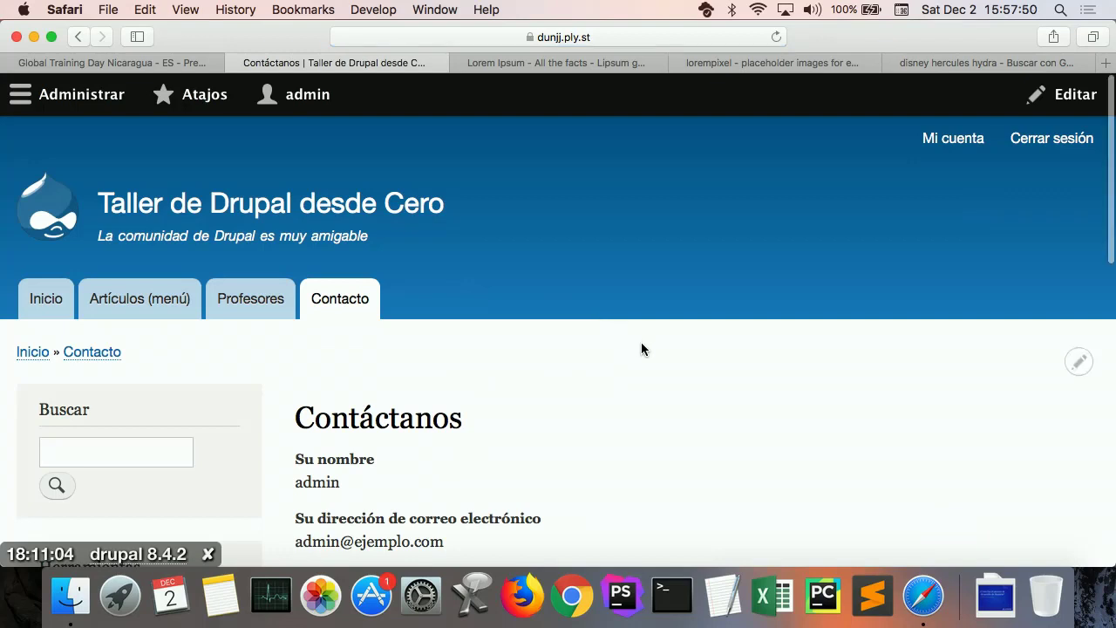
pyautogui.scroll(-3, 641, 349)
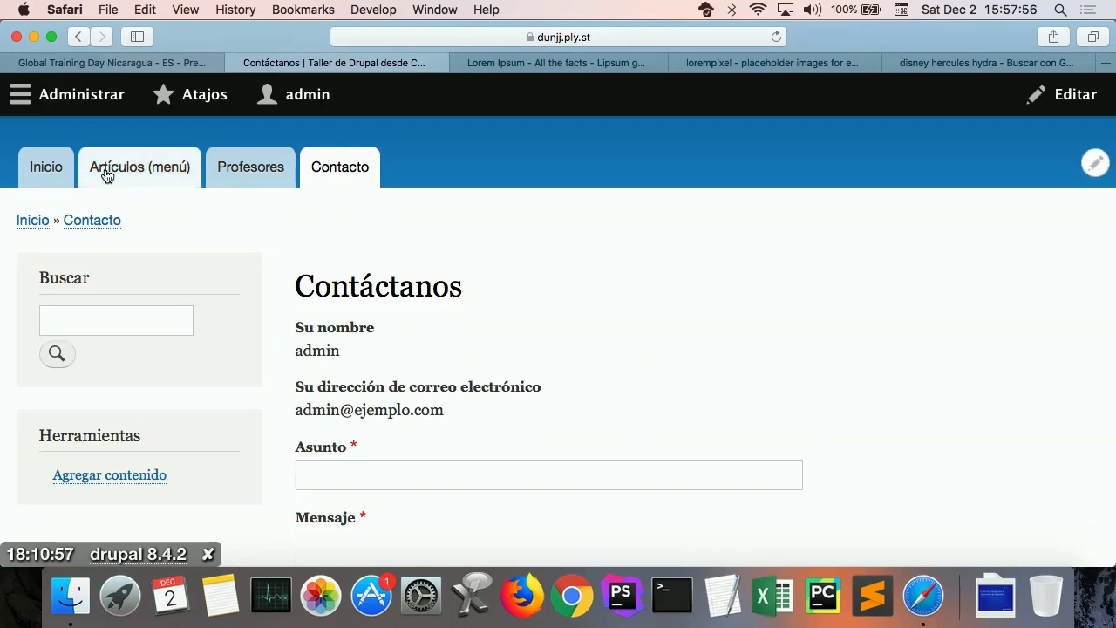
pyautogui.click(46, 176)
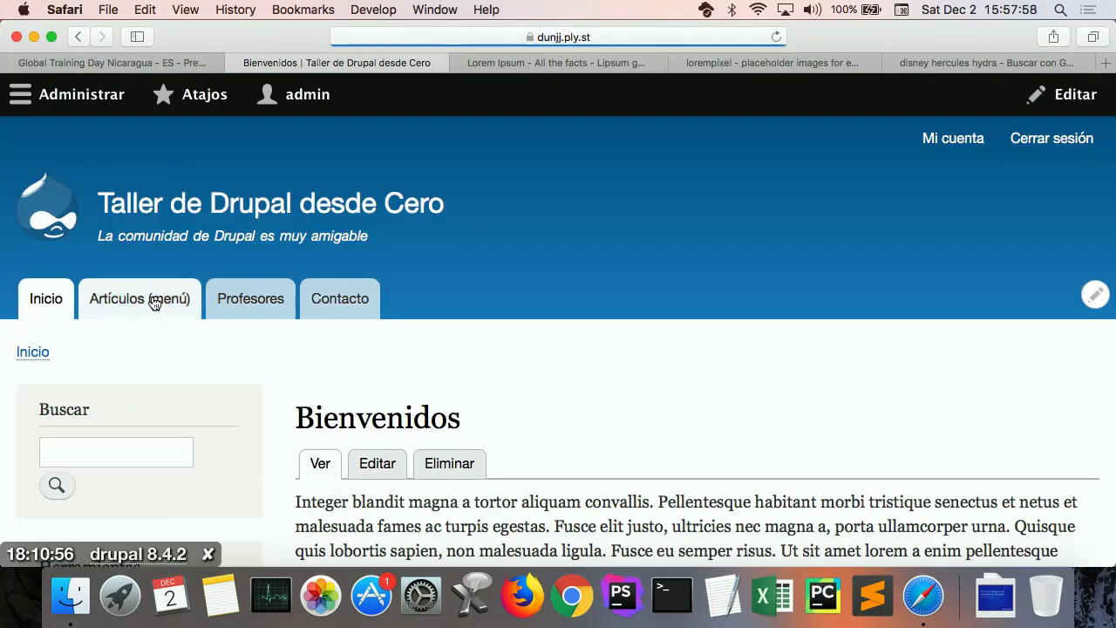
pyautogui.click(152, 297)
pyautogui.click(331, 307)
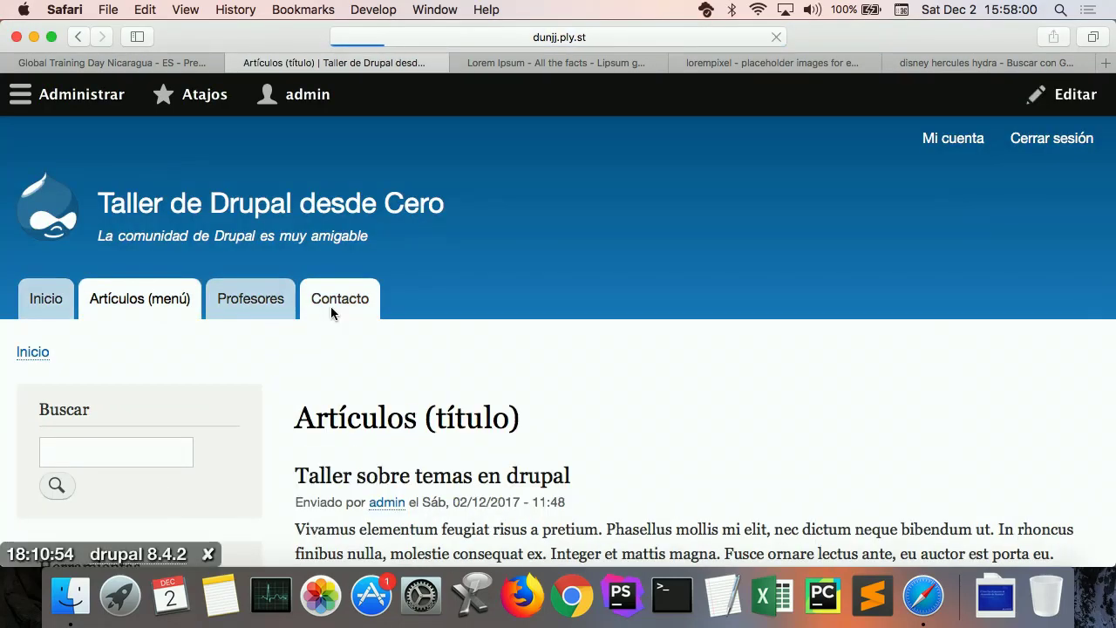
# Step: Scroll through the Contacto page to review its Contáctanos form
pyautogui.scroll(-5, 542, 410)
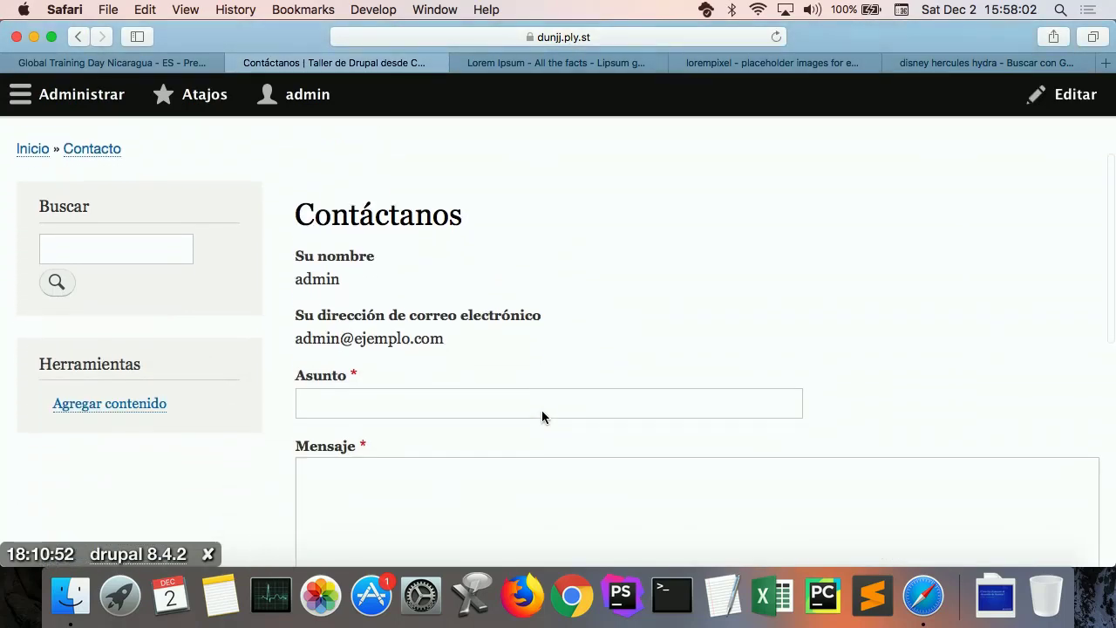
pyautogui.scroll(6, 541, 411)
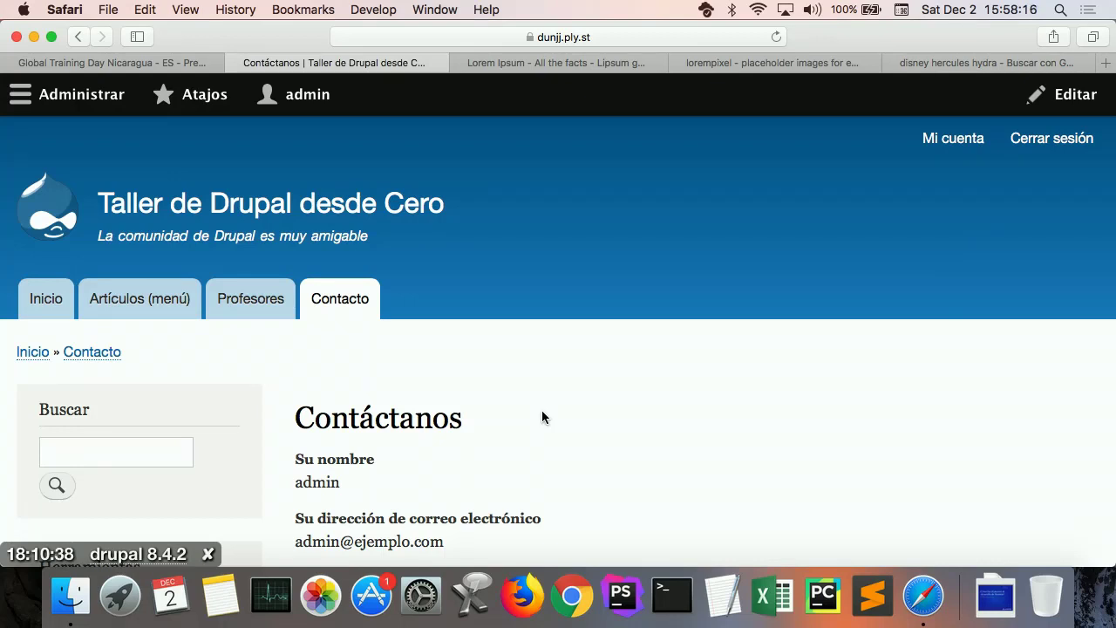
pyautogui.scroll(-10, 541, 416)
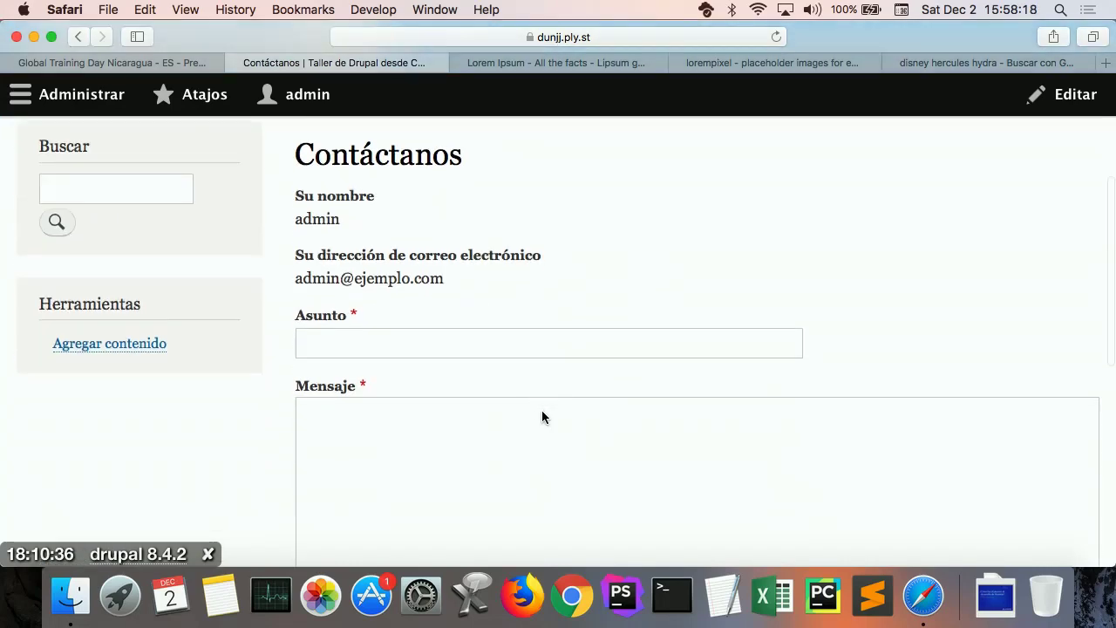
pyautogui.scroll(10, 542, 411)
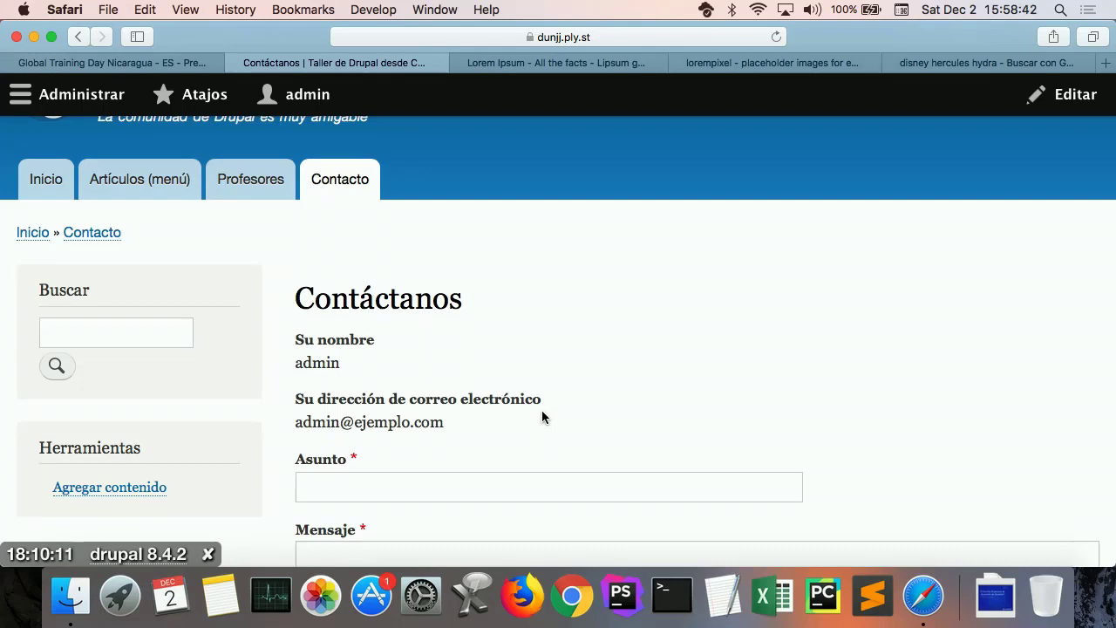
pyautogui.scroll(-1, 542, 412)
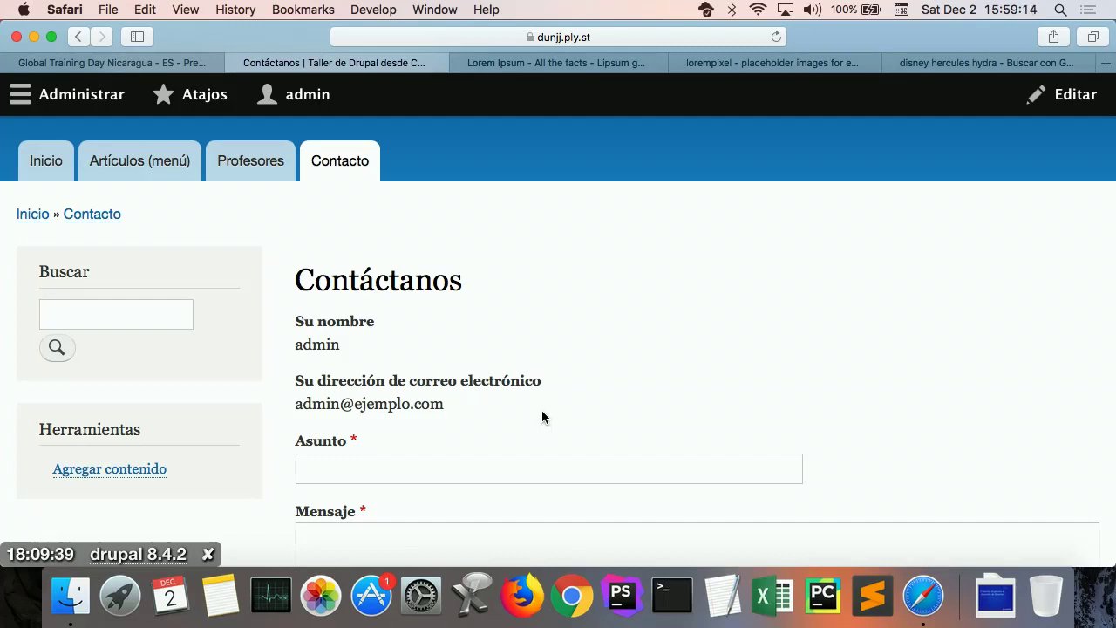
# Step: Open Structure > Block layout for the Bartik theme and collapse the admin tray
pyautogui.click(96, 101)
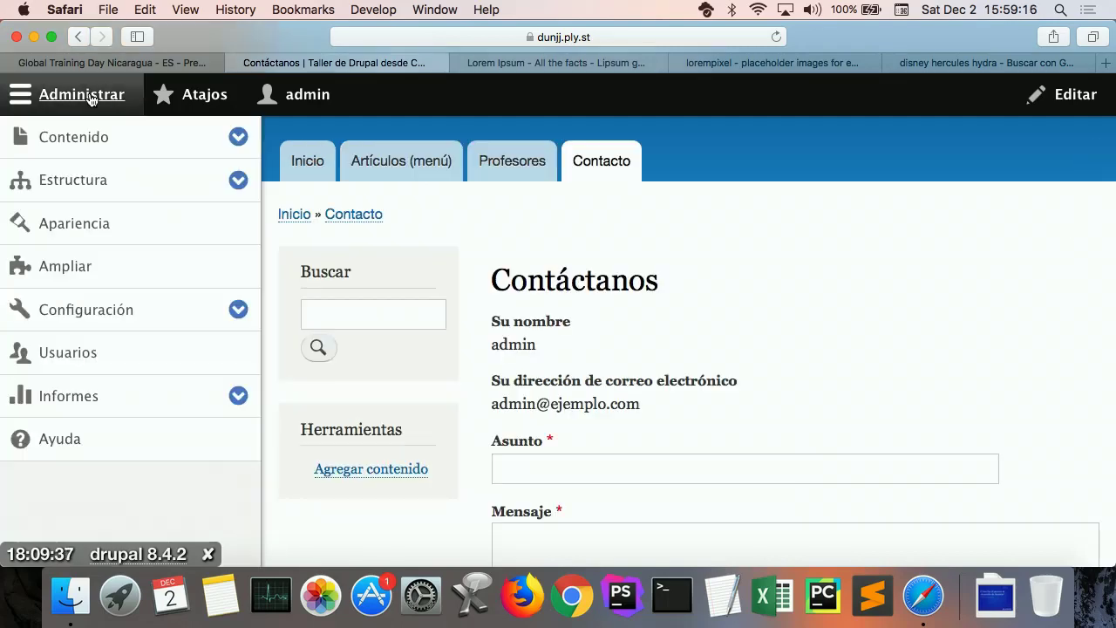
pyautogui.click(88, 180)
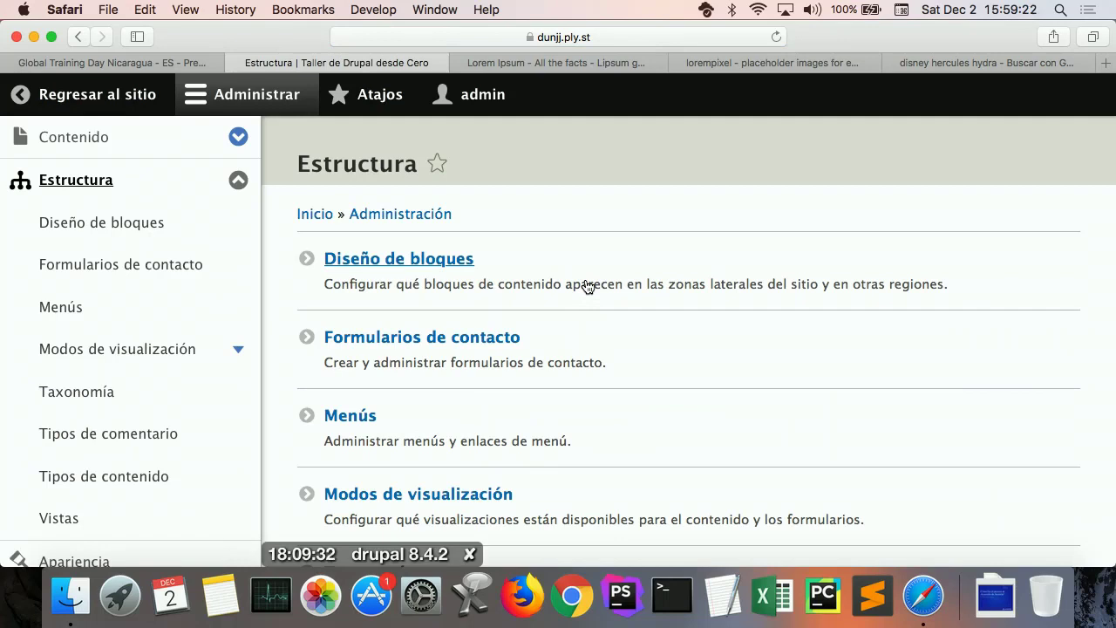
pyautogui.click(460, 261)
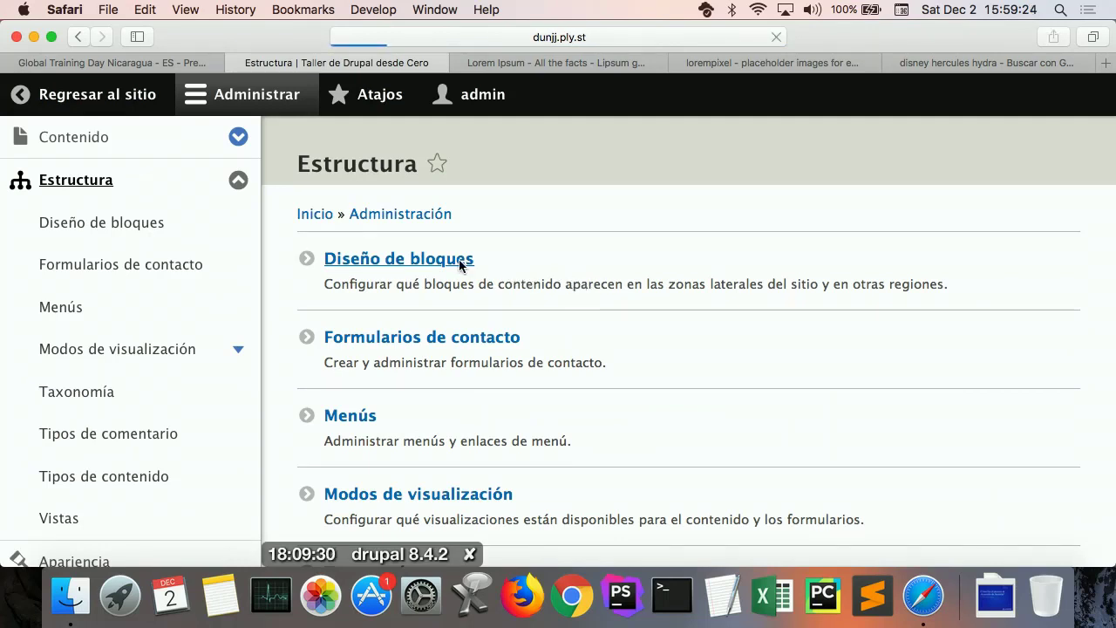
pyautogui.click(234, 100)
pyautogui.scroll(-3, 349, 357)
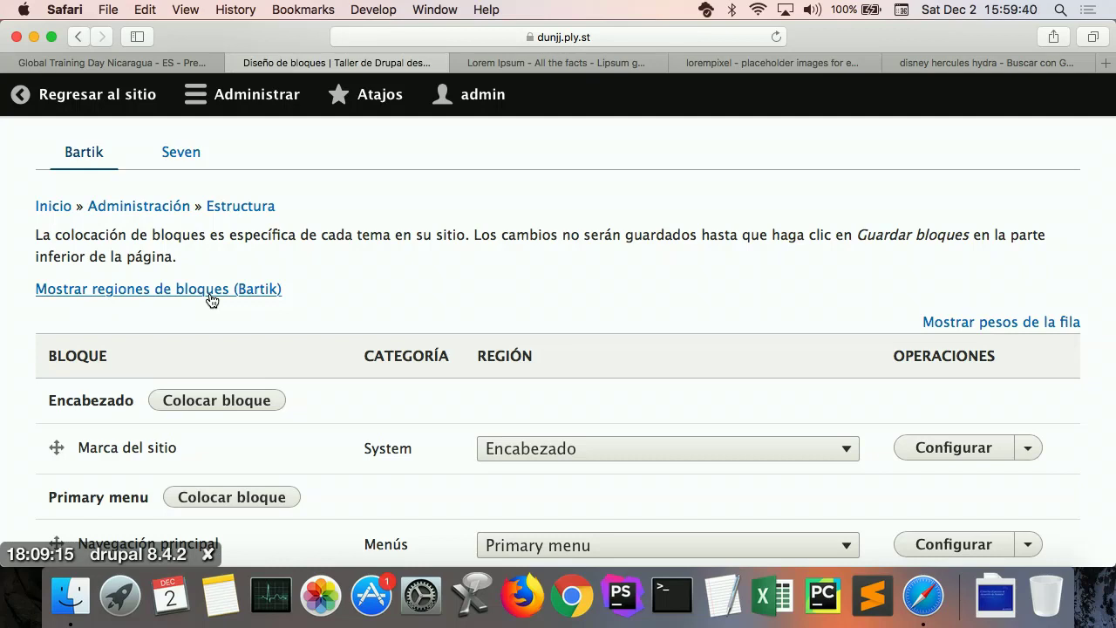
pyautogui.click(209, 294)
pyautogui.scroll(-10, 456, 342)
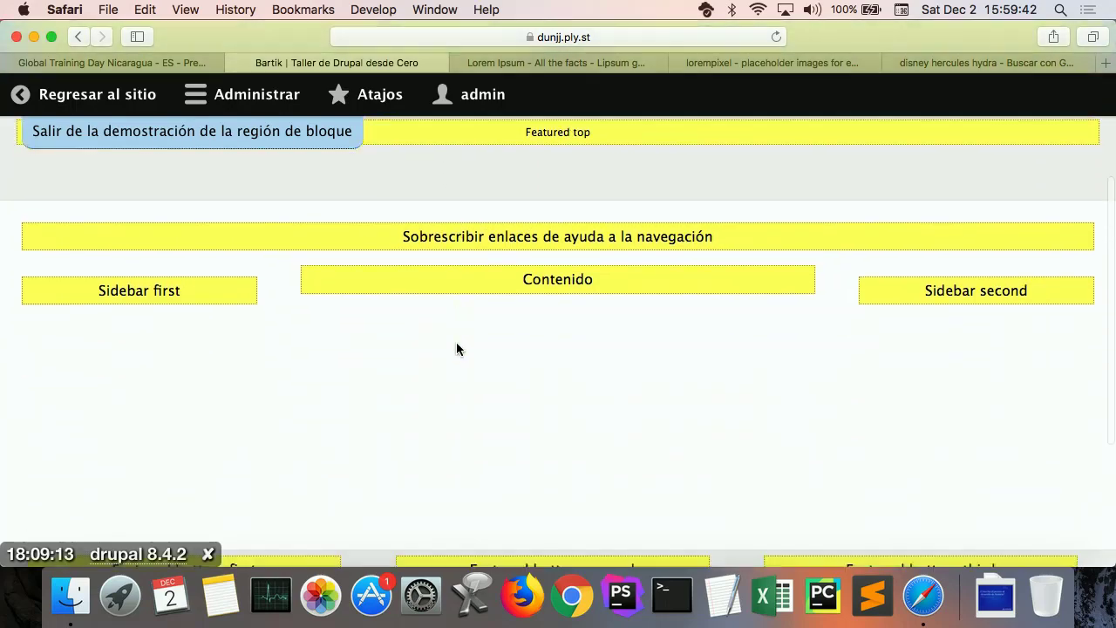
pyautogui.scroll(10, 456, 342)
pyautogui.scroll(-1, 456, 342)
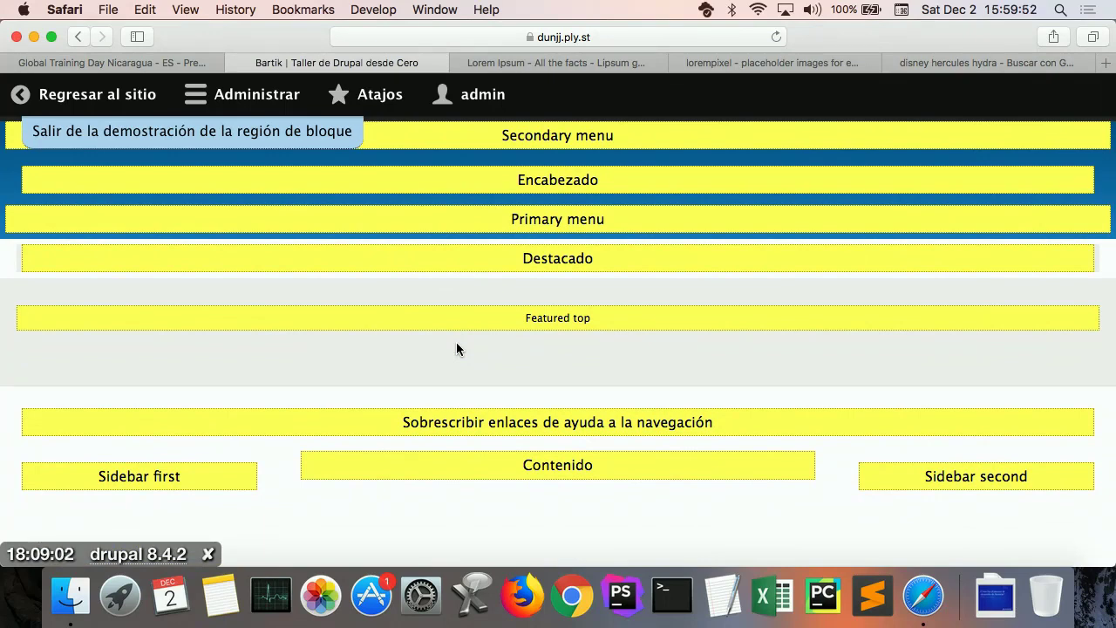
pyautogui.scroll(-4, 457, 349)
pyautogui.scroll(4, 456, 349)
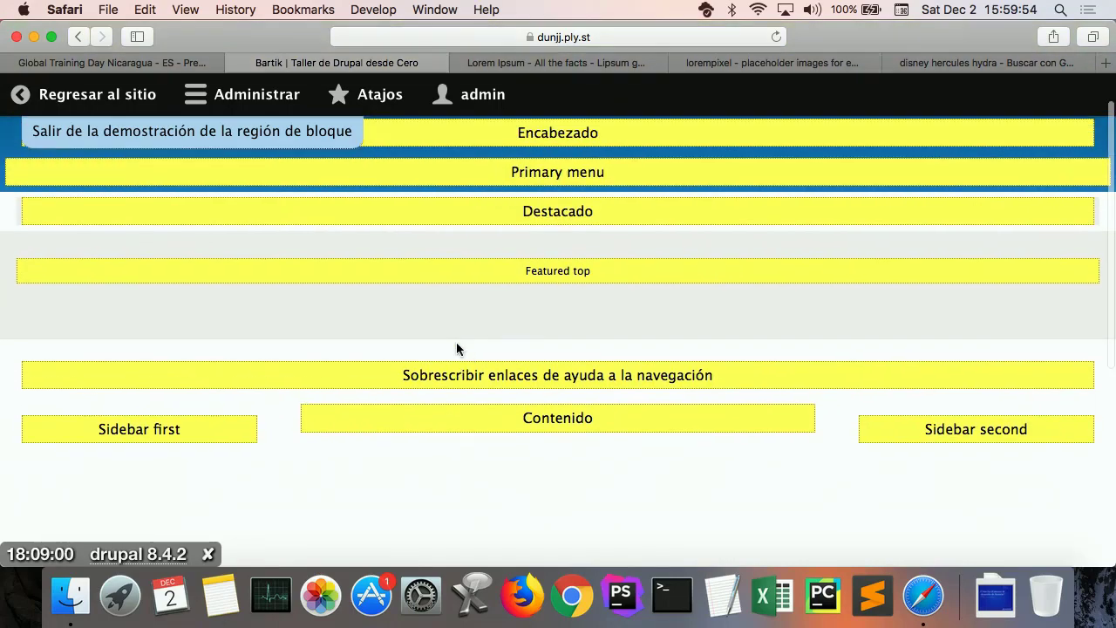
pyautogui.scroll(-10, 456, 349)
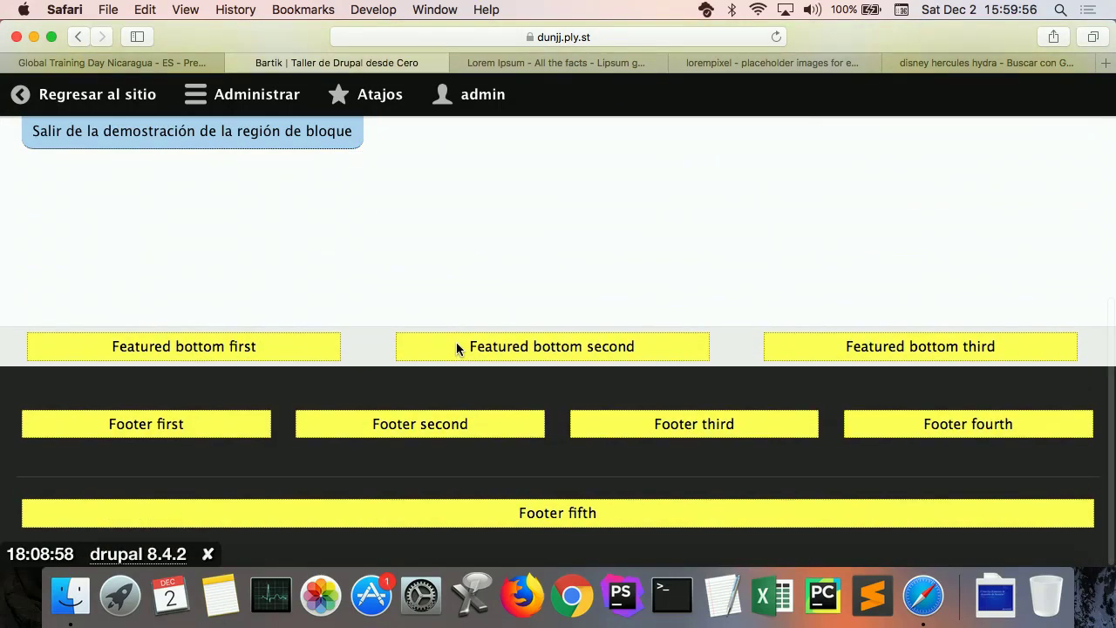
pyautogui.scroll(6, 574, 316)
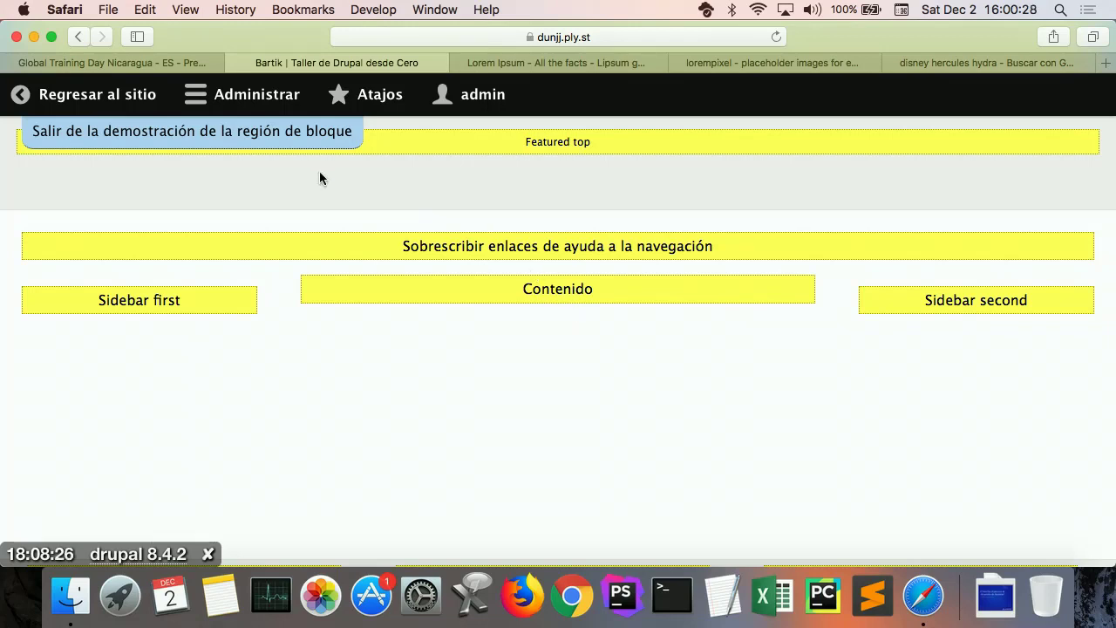
pyautogui.click(243, 147)
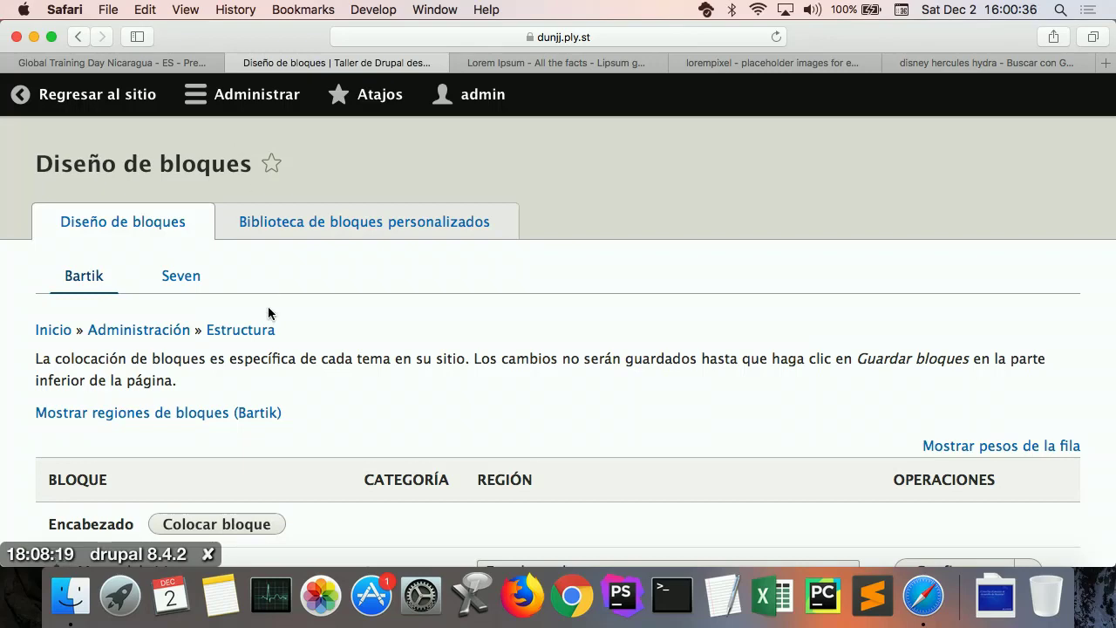
# Step: From the Contenido region's Colocar bloque list, start adding a new custom block
pyautogui.scroll(-10, 269, 310)
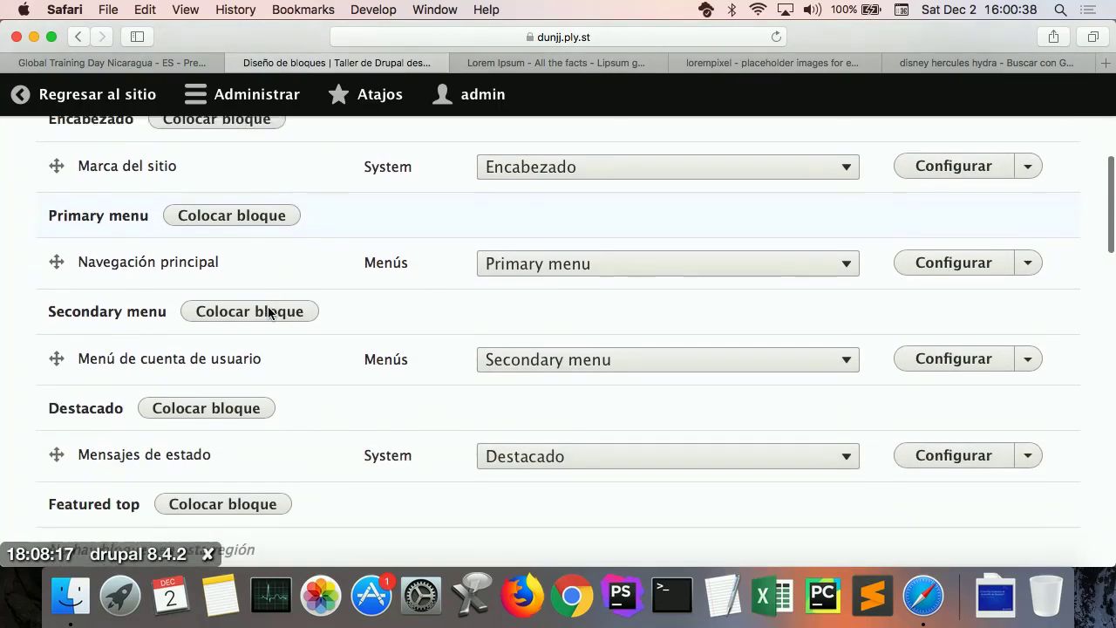
pyautogui.scroll(-8, 267, 311)
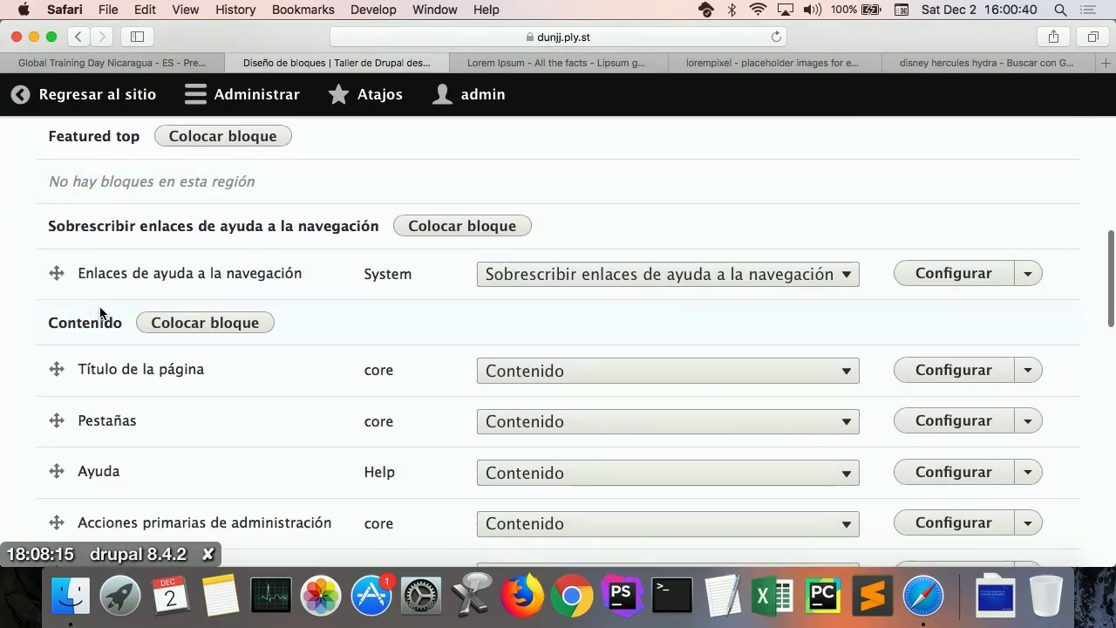
pyautogui.click(231, 331)
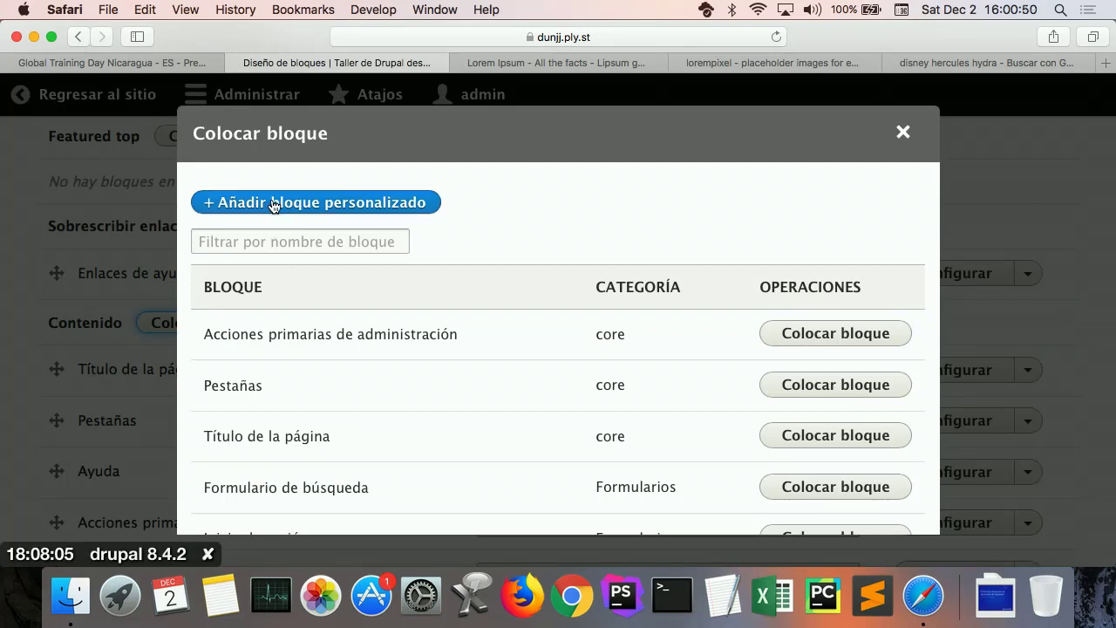
pyautogui.click(273, 203)
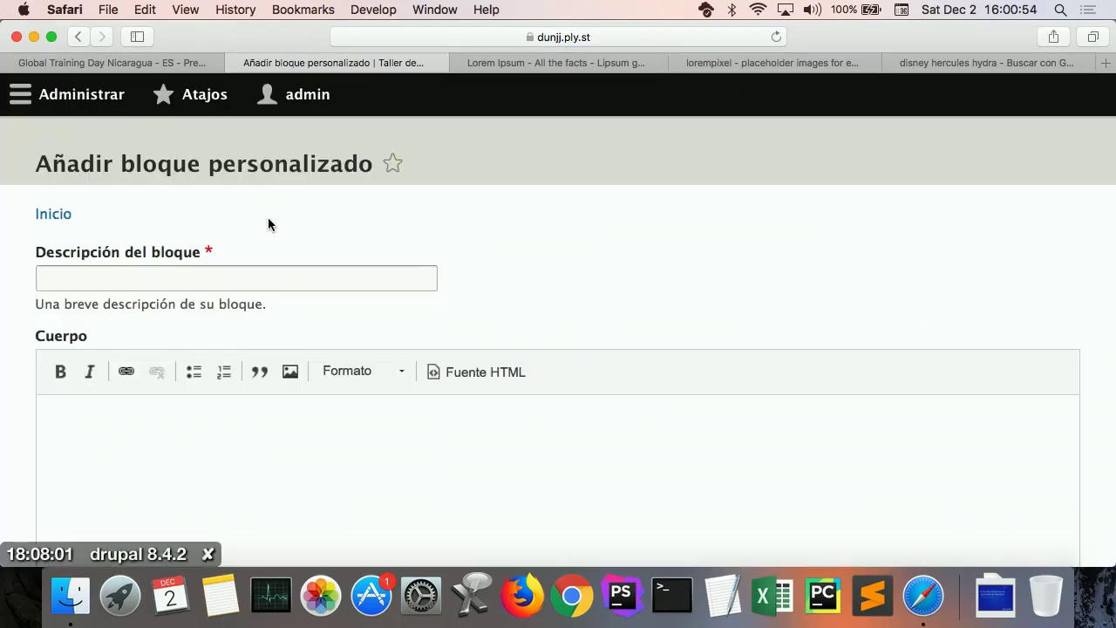
# Step: Create and save the block 'Información de contacto', its body inviting contact by form or the site's phone number
pyautogui.click(261, 279)
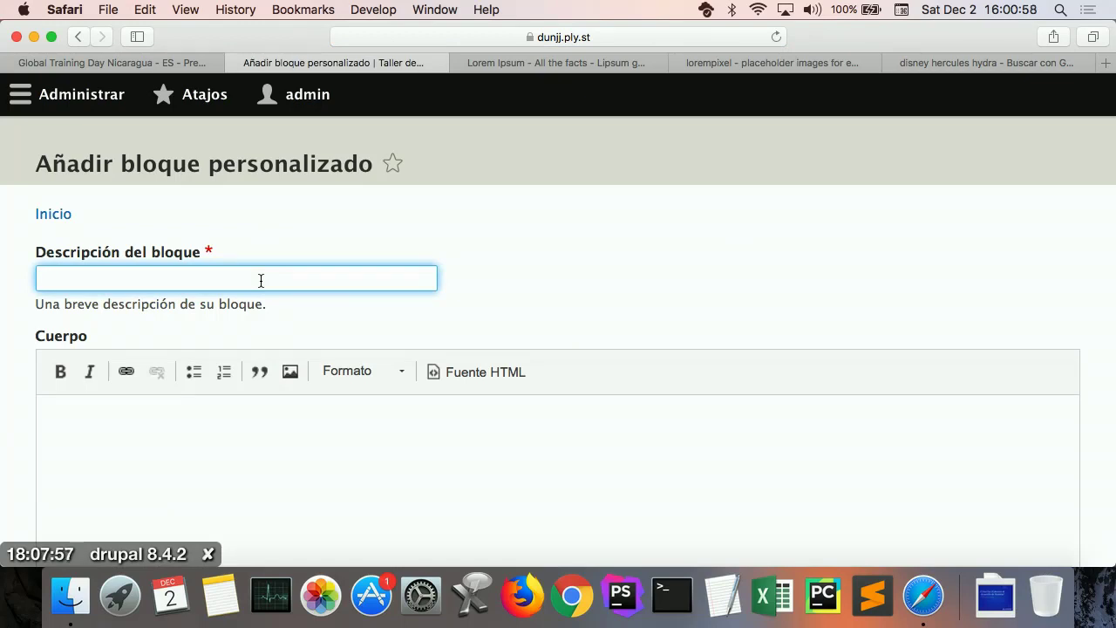
pyautogui.write('Informaic')
pyautogui.press('BackSpace')
pyautogui.press('BackSpace')
pyautogui.write('c')
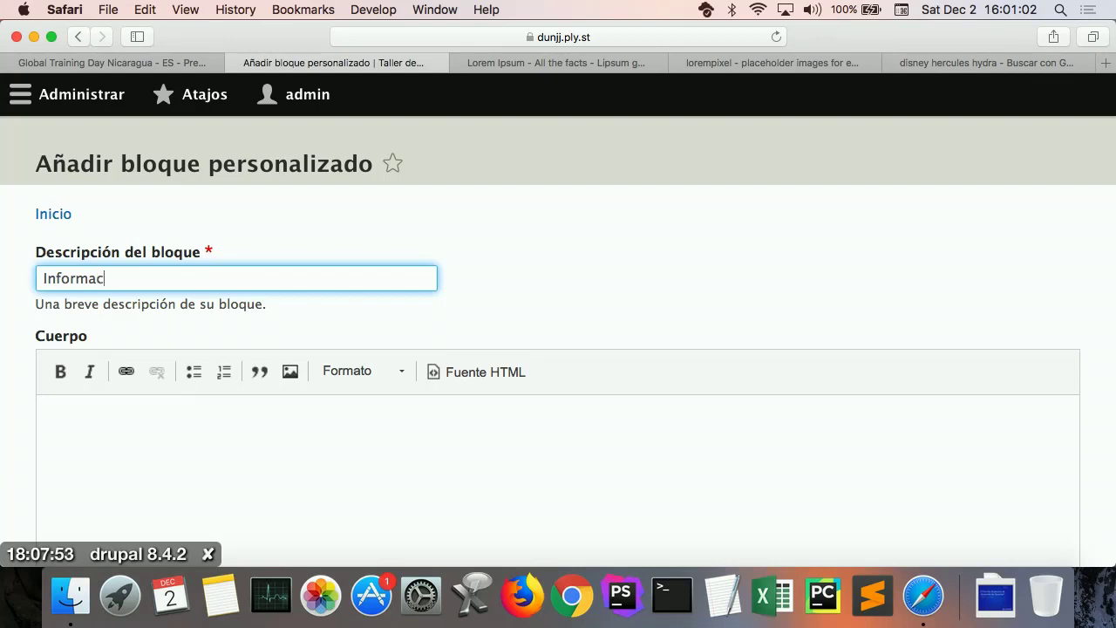
pyautogui.write('ión de contacto')
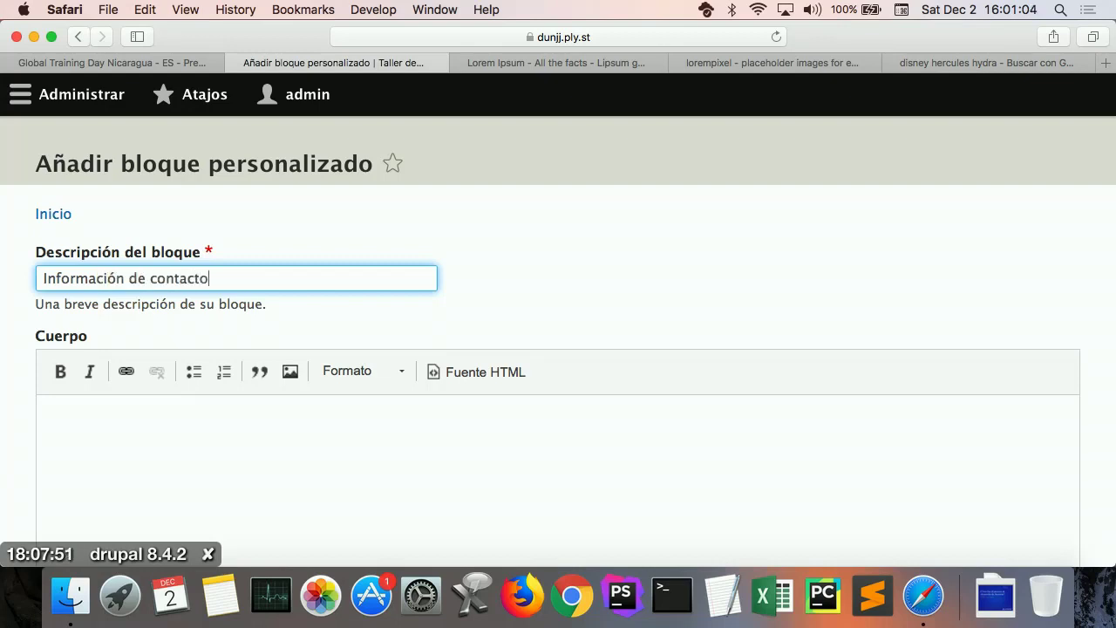
pyautogui.press('Tab')
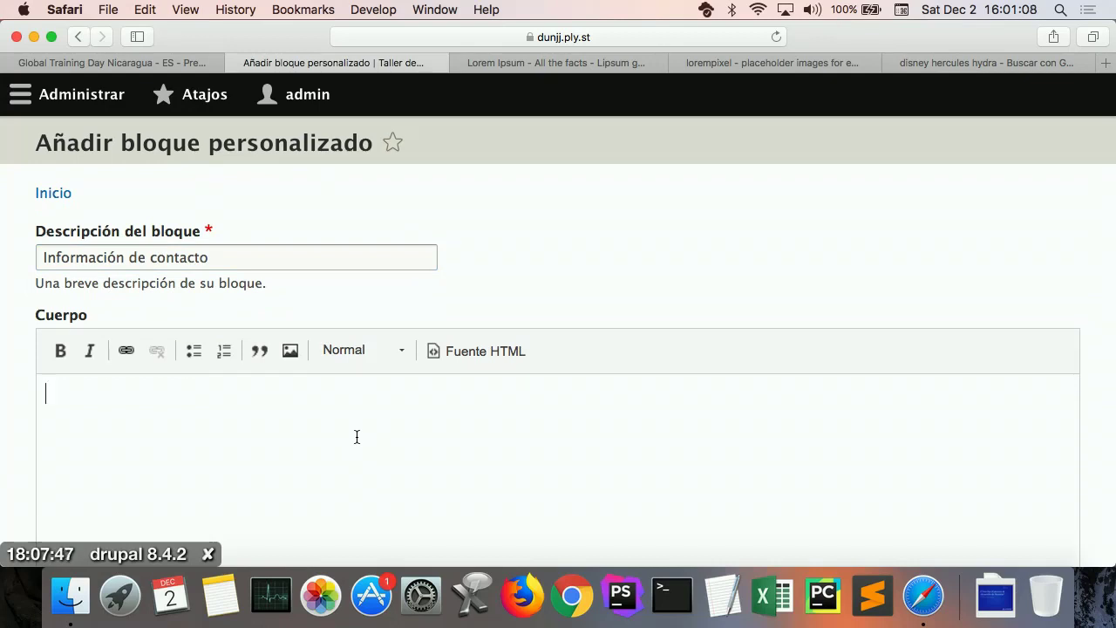
pyautogui.write('Puede cont')
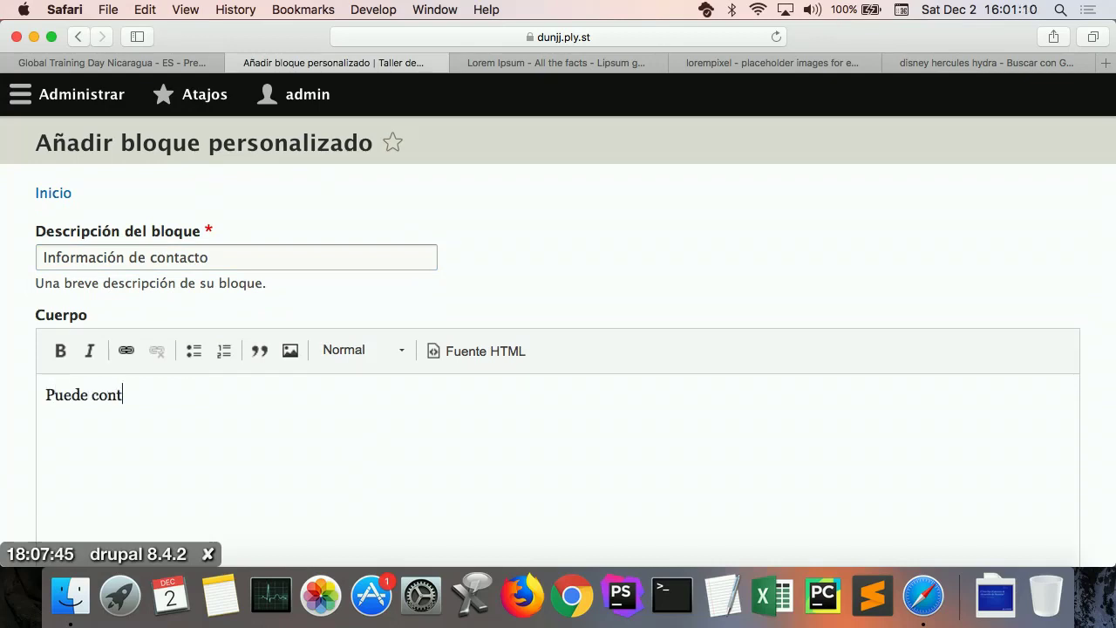
pyautogui.write('actarnos por')
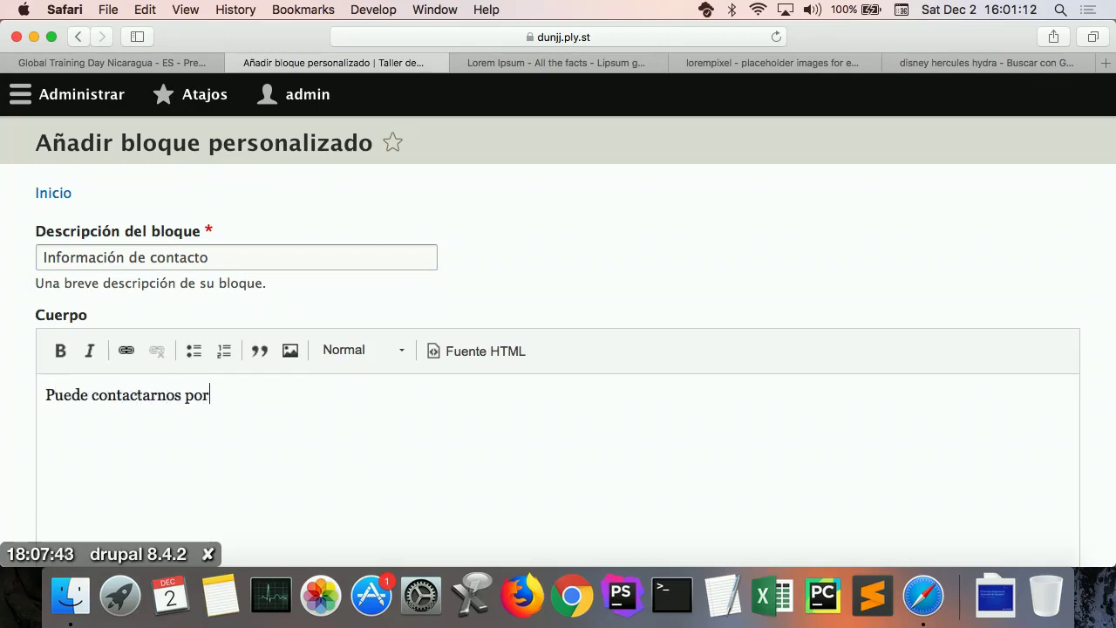
pyautogui.press('BackSpace')
pyautogui.press('BackSpace')
pyautogui.press('BackSpace')
pyautogui.write('llenando es')
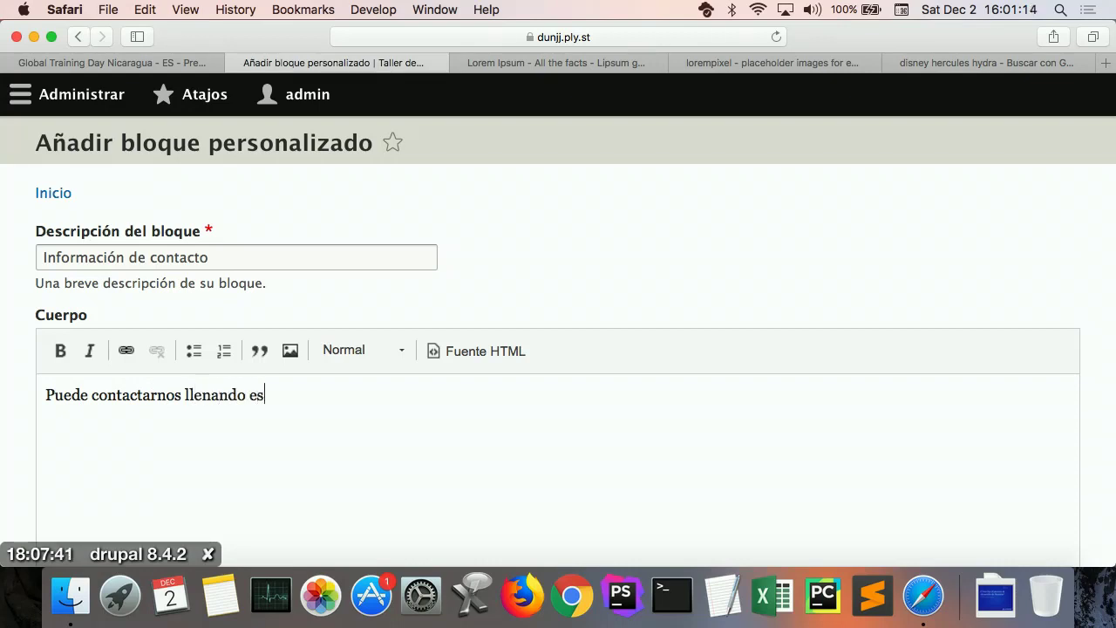
pyautogui.write('te formulario')
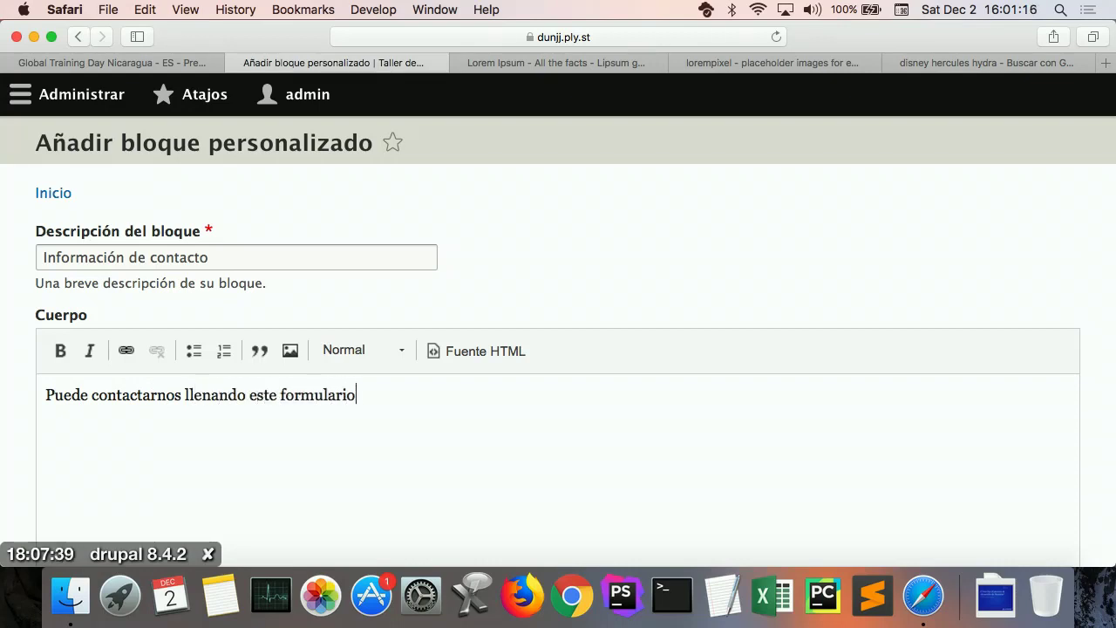
pyautogui.write(' o llamá')
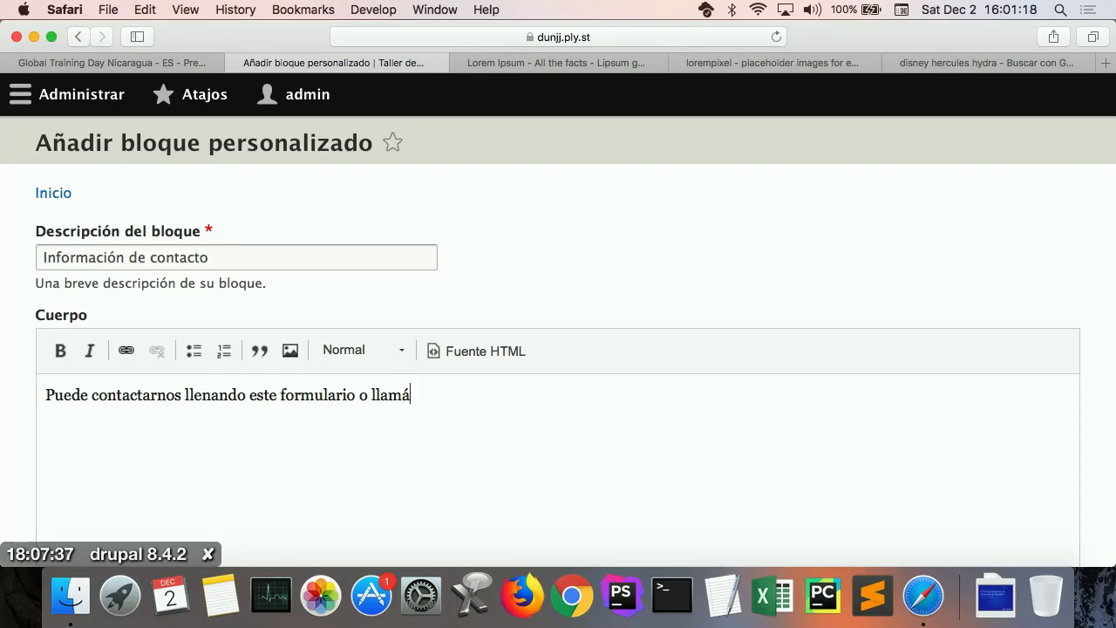
pyautogui.write('ndonos al ')
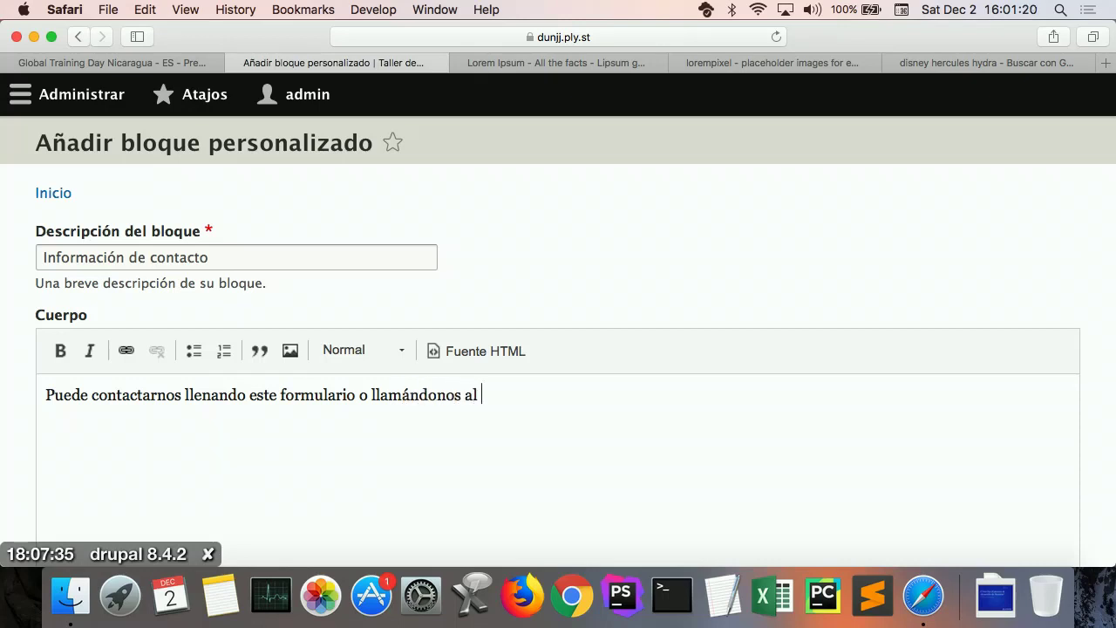
pyautogui.write('88998899.')
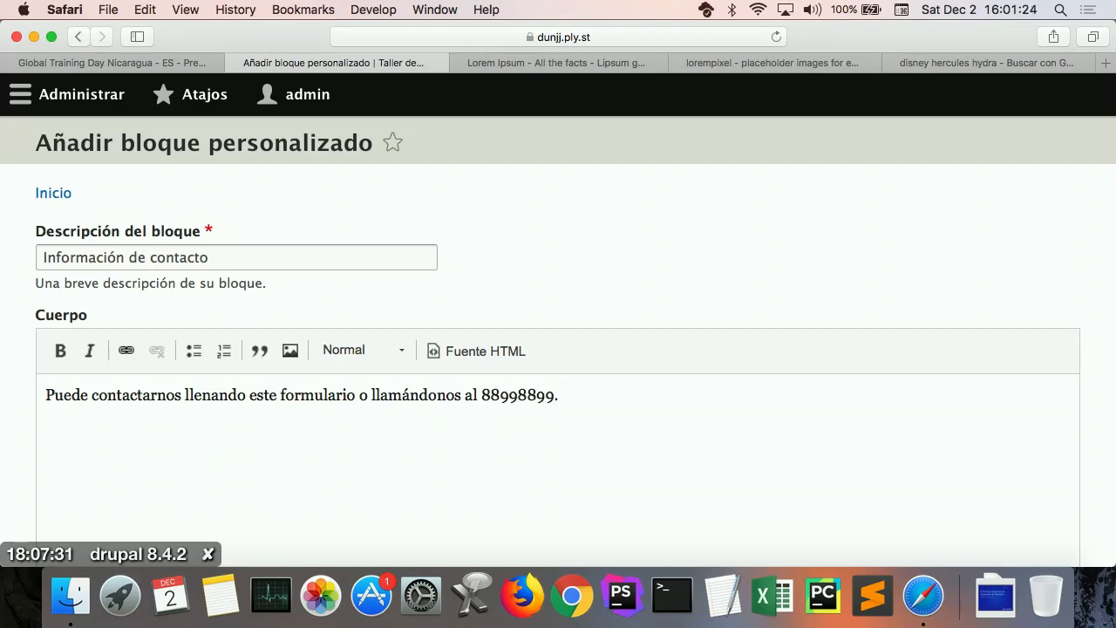
pyautogui.scroll(-3, 666, 427)
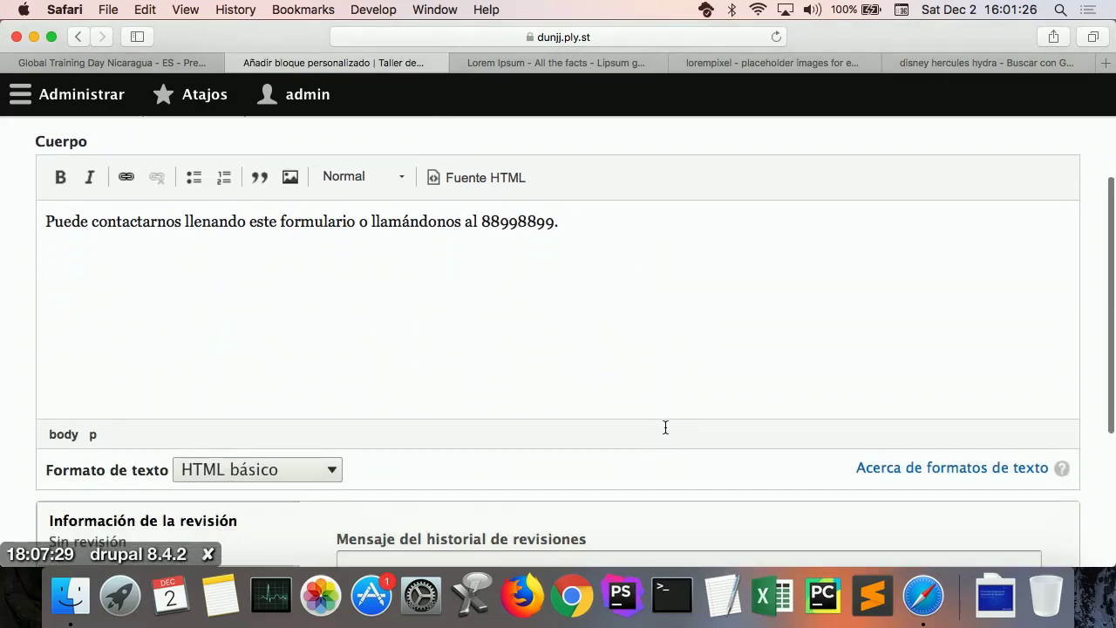
pyautogui.scroll(-5, 666, 427)
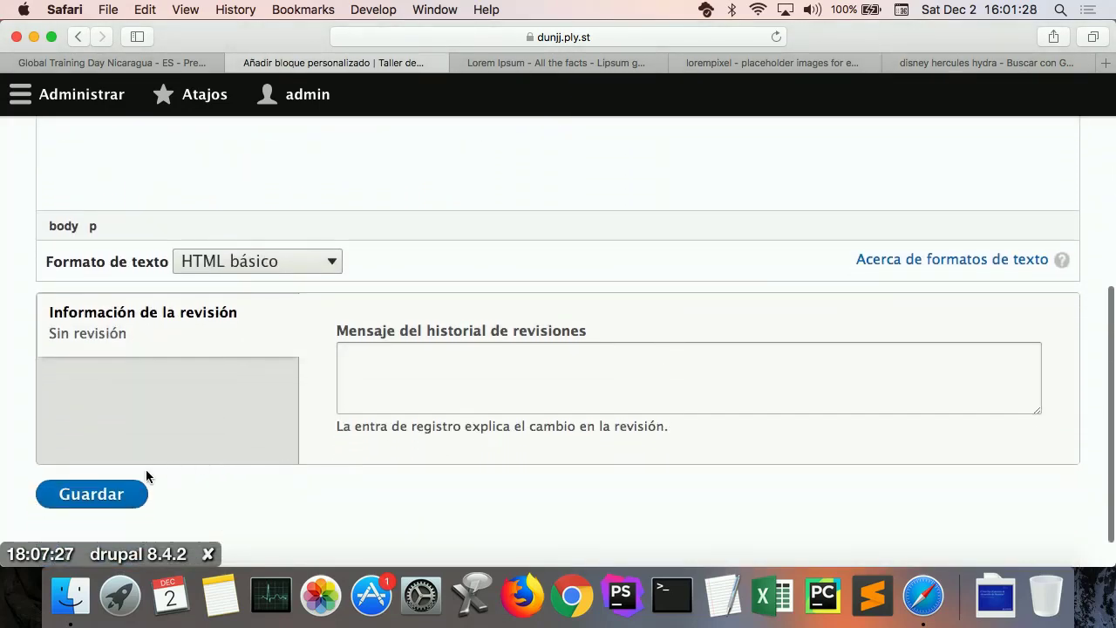
pyautogui.click(117, 488)
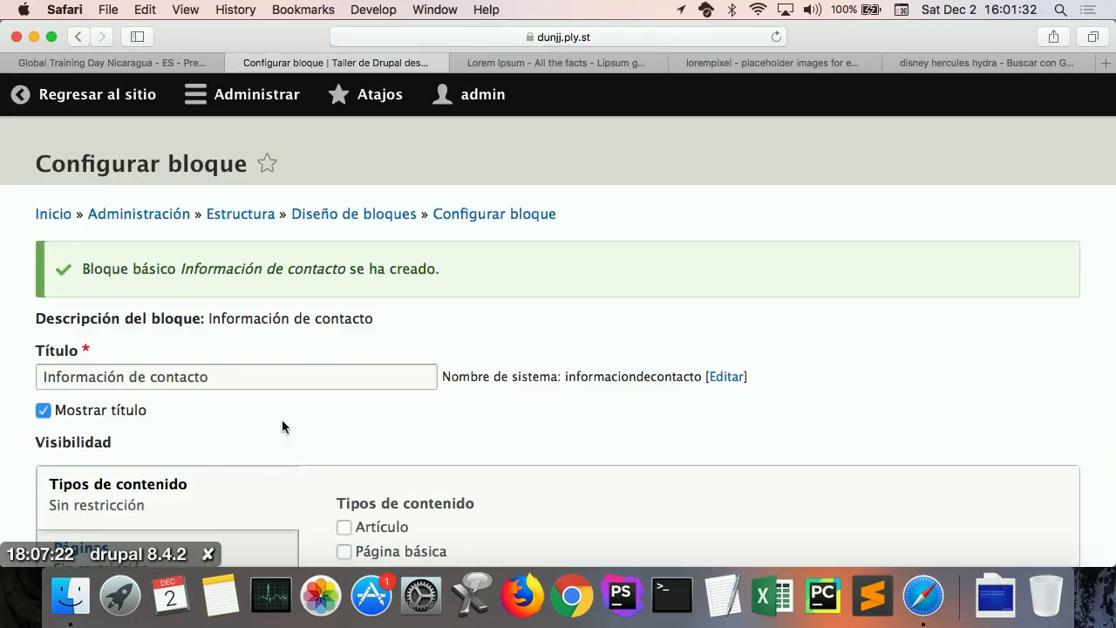
# Step: Uncheck 'Mostrar título' for the block and bring up its Páginas visibility settings
pyautogui.scroll(-3, 260, 397)
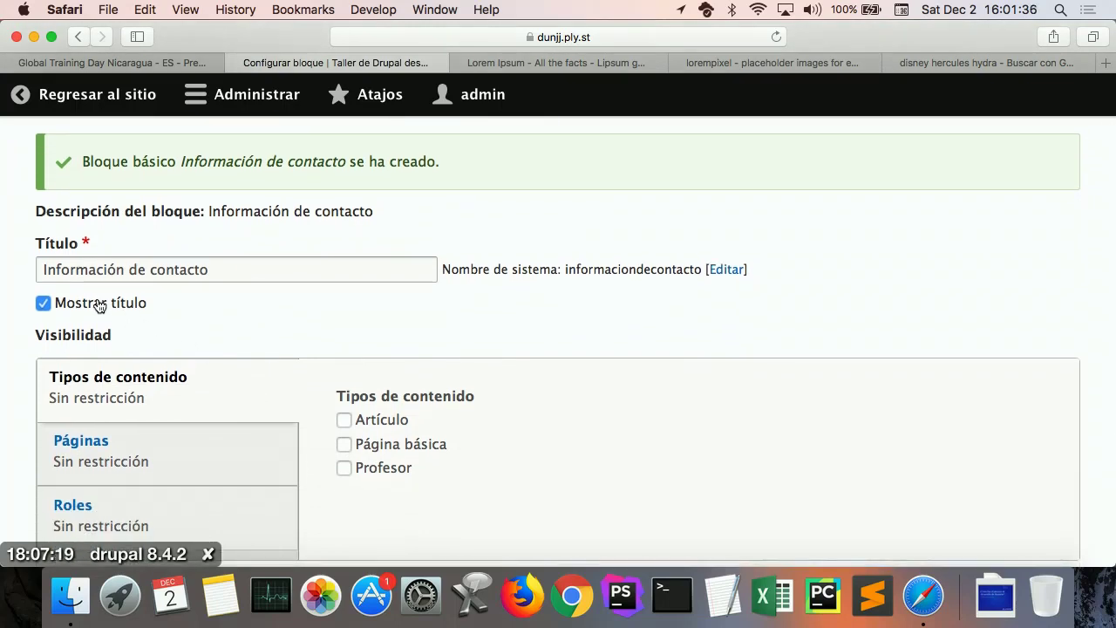
pyautogui.moveTo(208, 270); pyautogui.dragTo(75, 269)
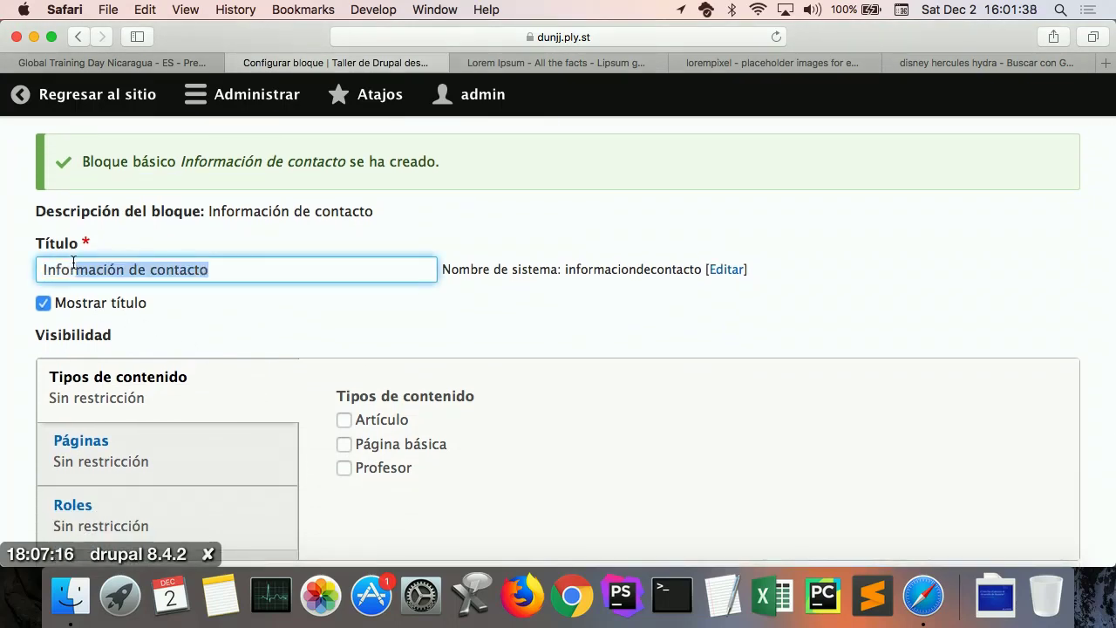
pyautogui.click(225, 272)
pyautogui.moveTo(225, 273); pyautogui.dragTo(174, 256)
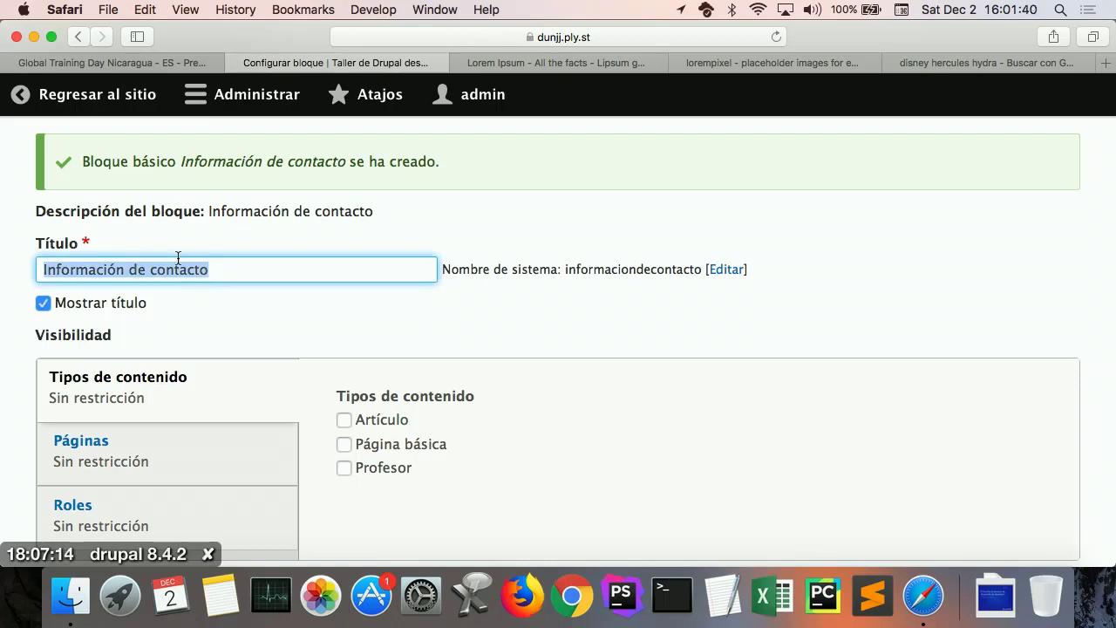
pyautogui.click(96, 313)
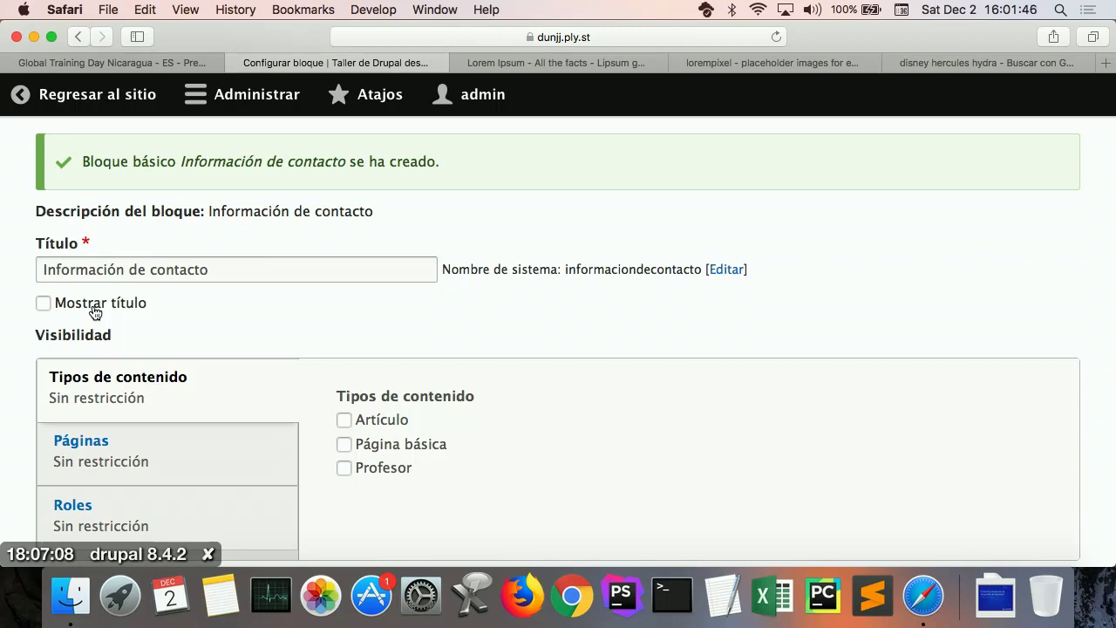
pyautogui.scroll(-2, 217, 351)
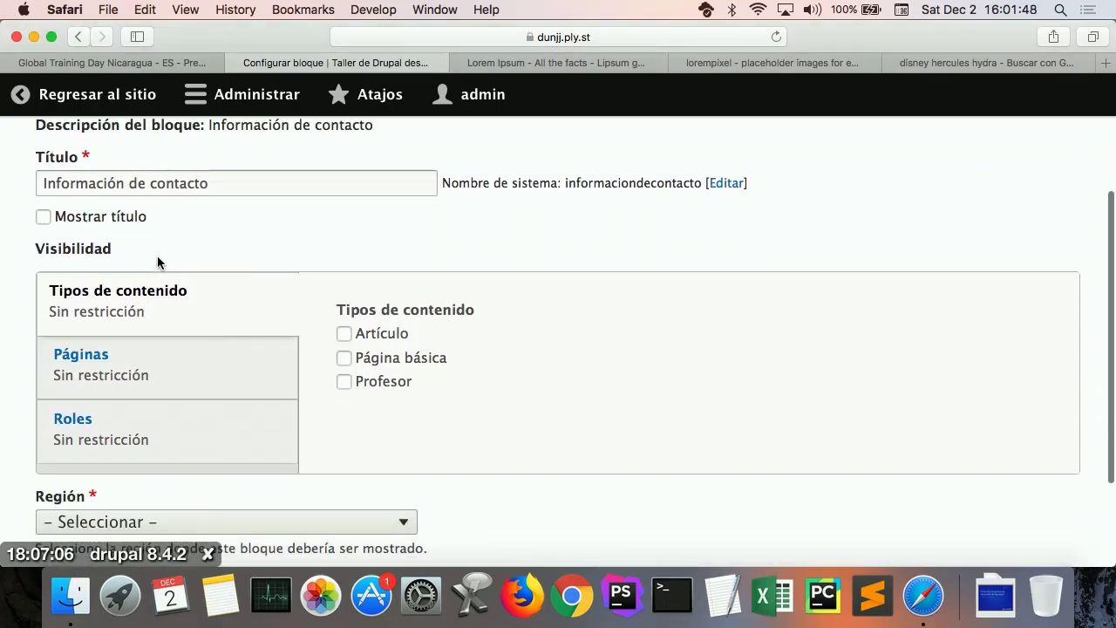
pyautogui.click(130, 377)
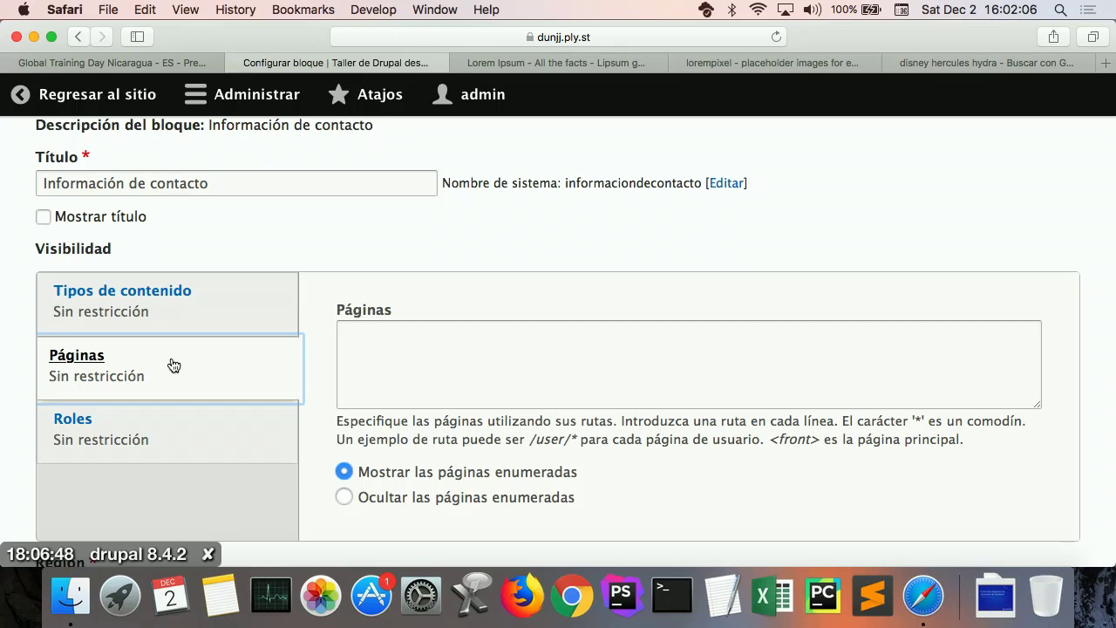
# Step: Show the block only on /contact/feedback and set its region to Contenido
pyautogui.click(363, 349)
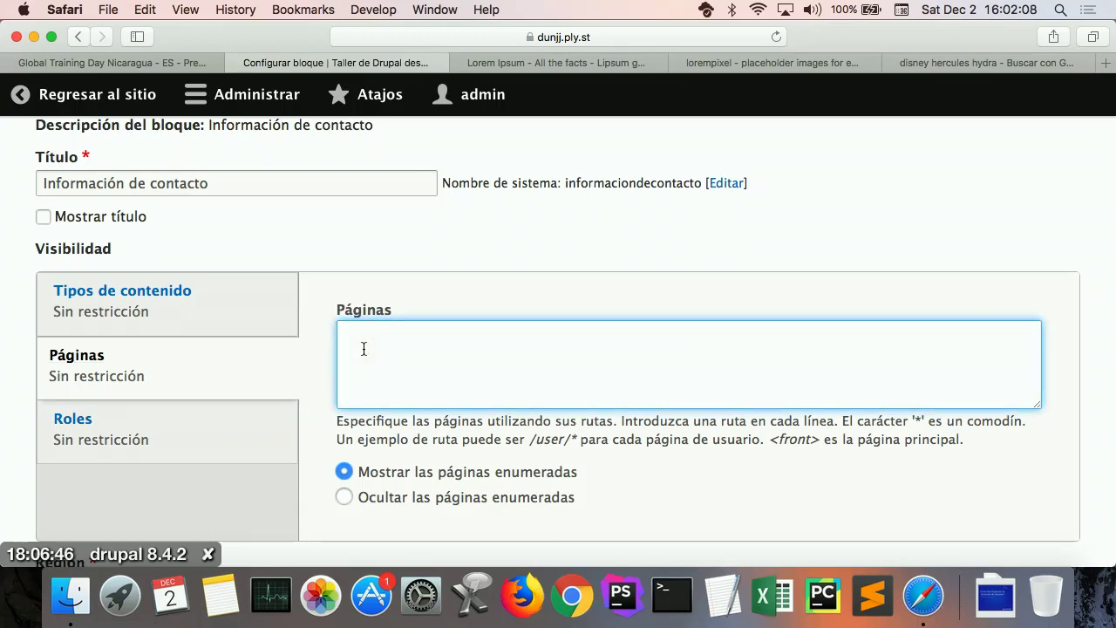
pyautogui.write('/contac')
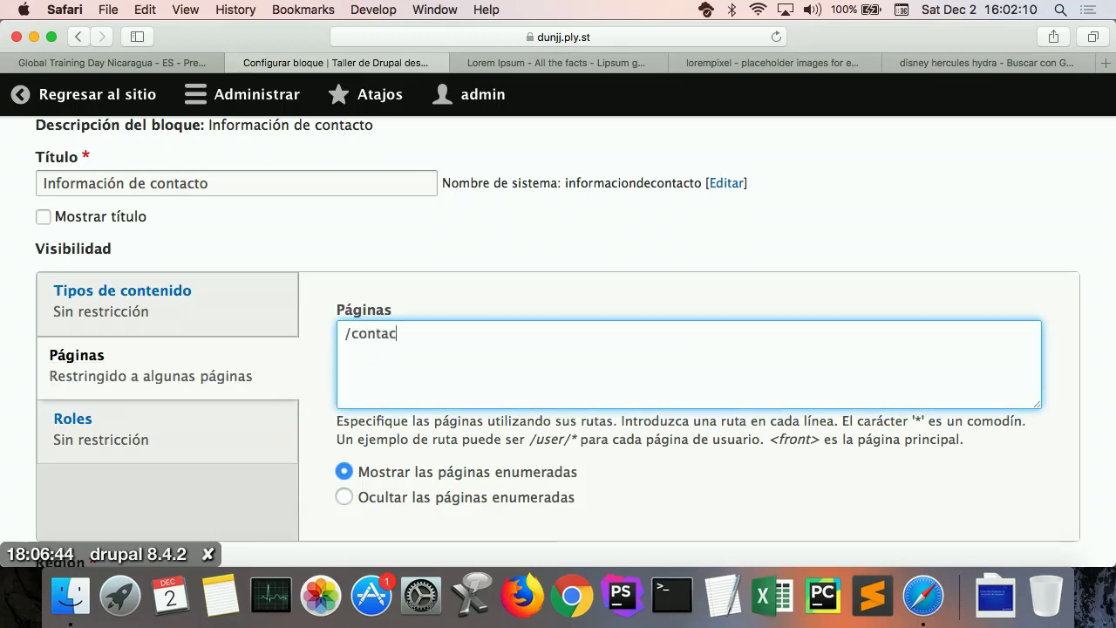
pyautogui.write('t/feedback')
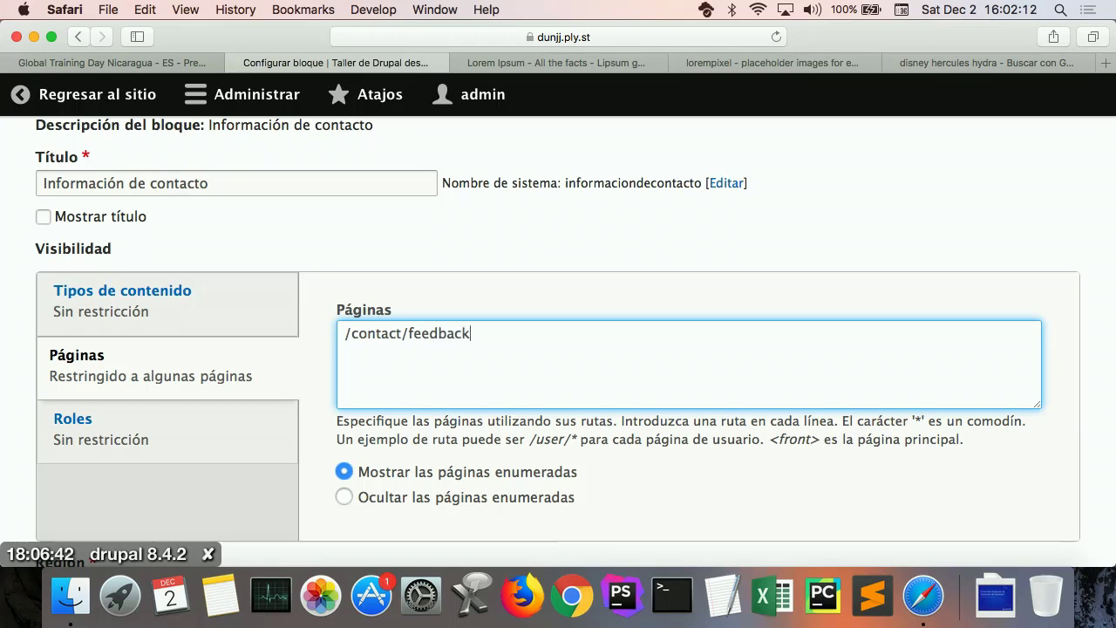
pyautogui.scroll(-5, 494, 387)
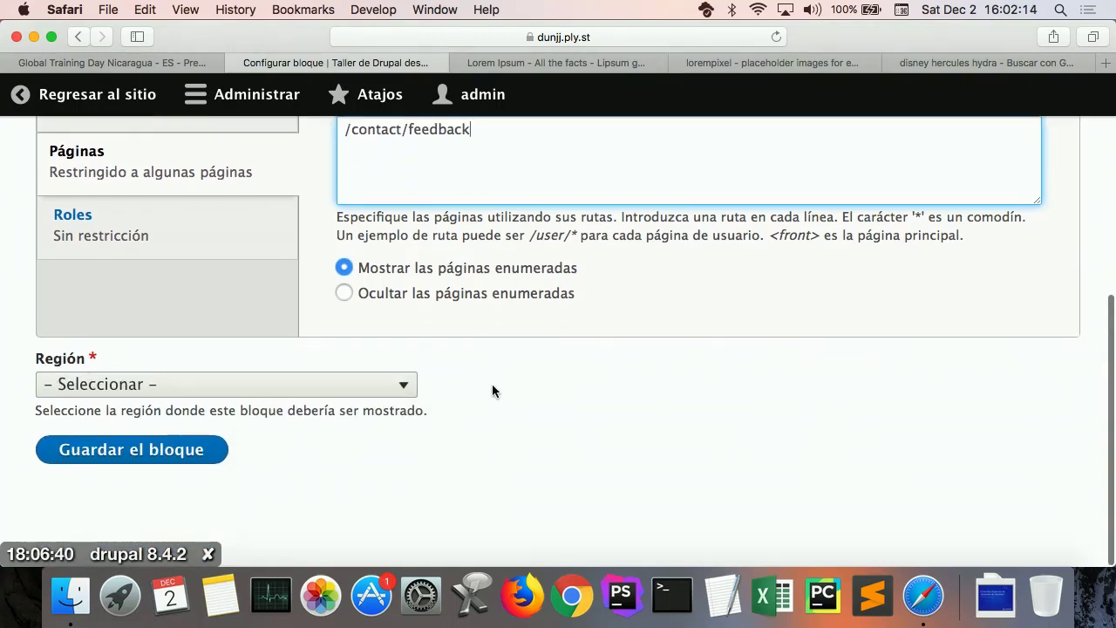
pyautogui.click(281, 390)
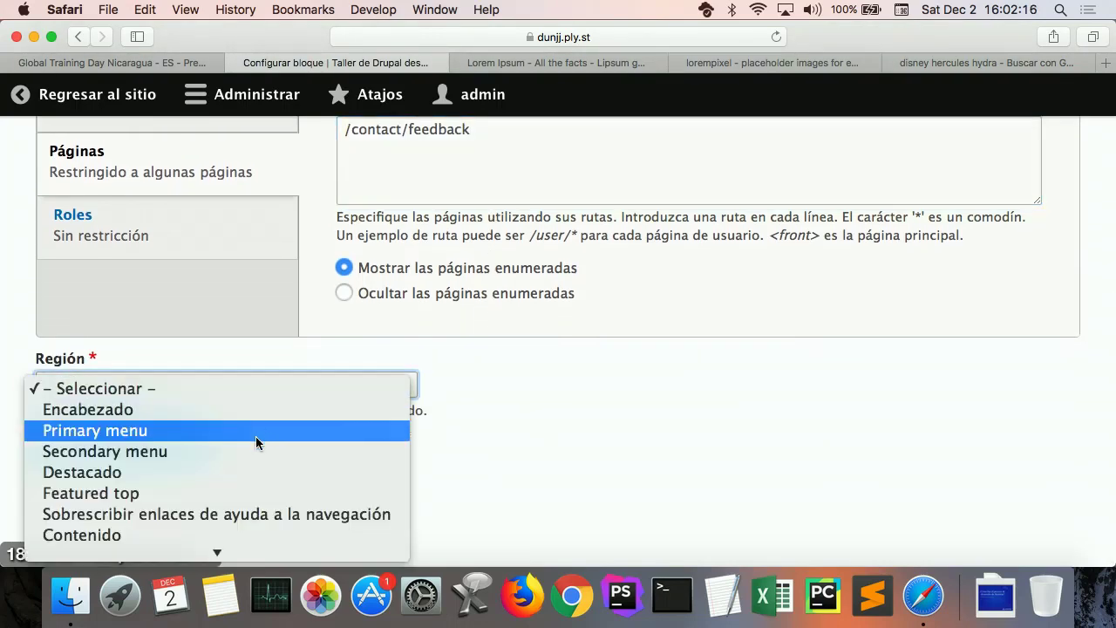
pyautogui.click(213, 534)
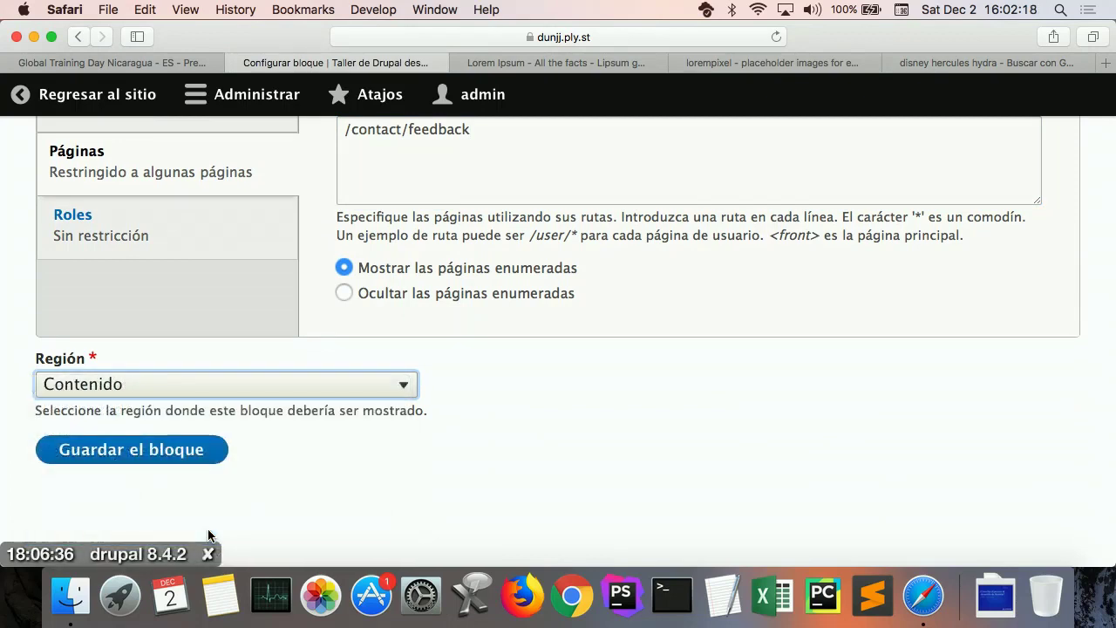
# Step: Save the Información de contacto block configuration
pyautogui.click(146, 452)
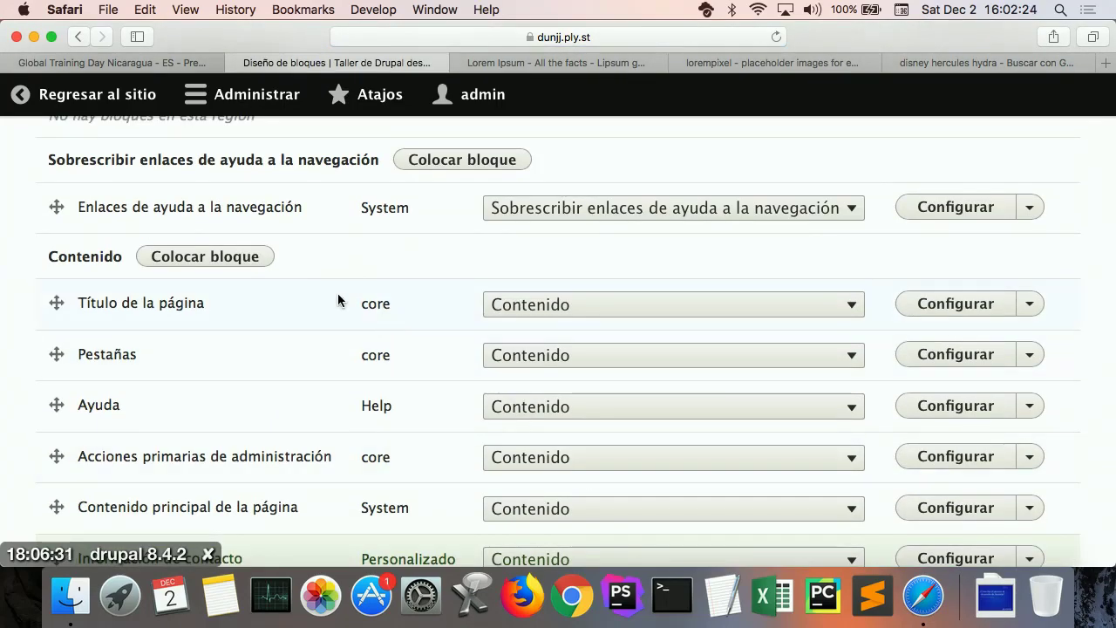
pyautogui.scroll(3, 338, 300)
pyautogui.scroll(-7, 338, 301)
pyautogui.scroll(1, 340, 300)
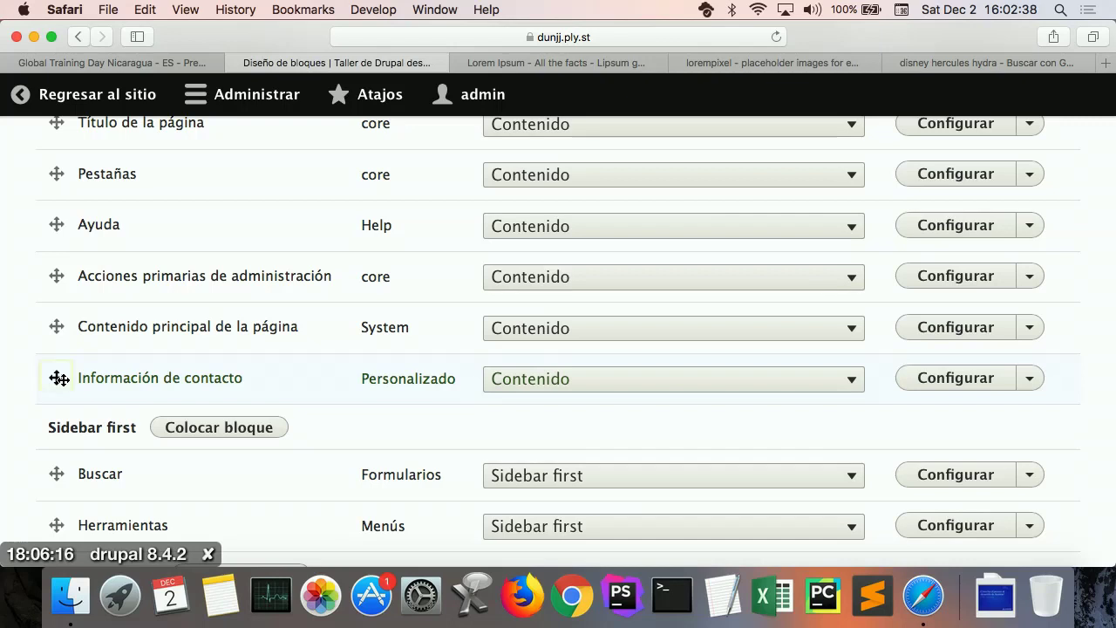
# Step: Move Información de contacto above 'Contenido principal de la página' and save the block layout
pyautogui.moveTo(56, 377); pyautogui.dragTo(63, 341)
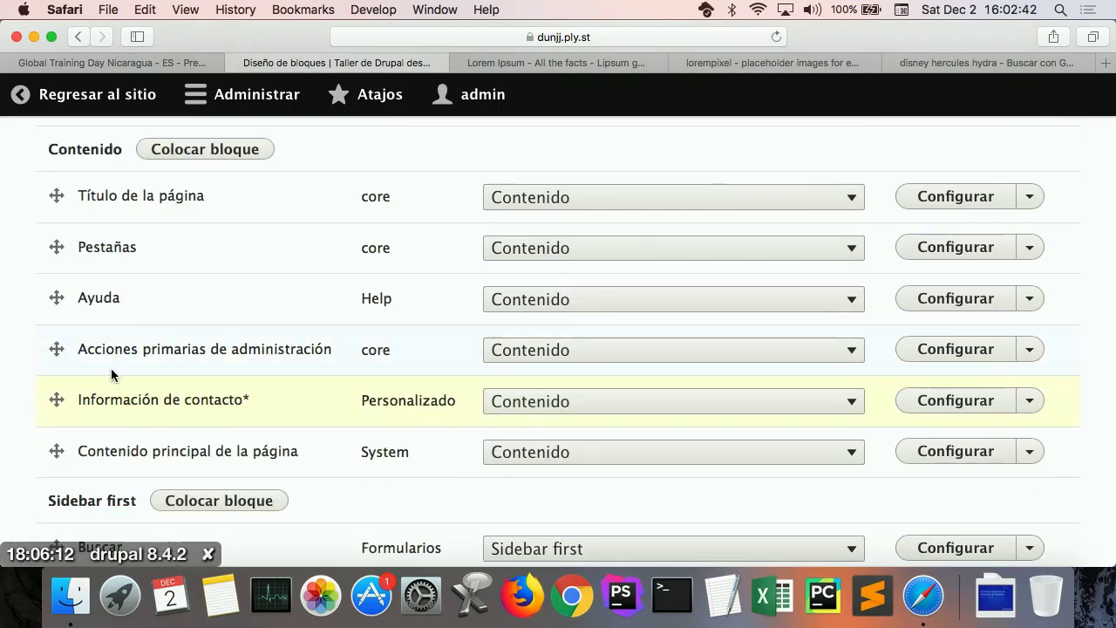
pyautogui.scroll(-3, 148, 391)
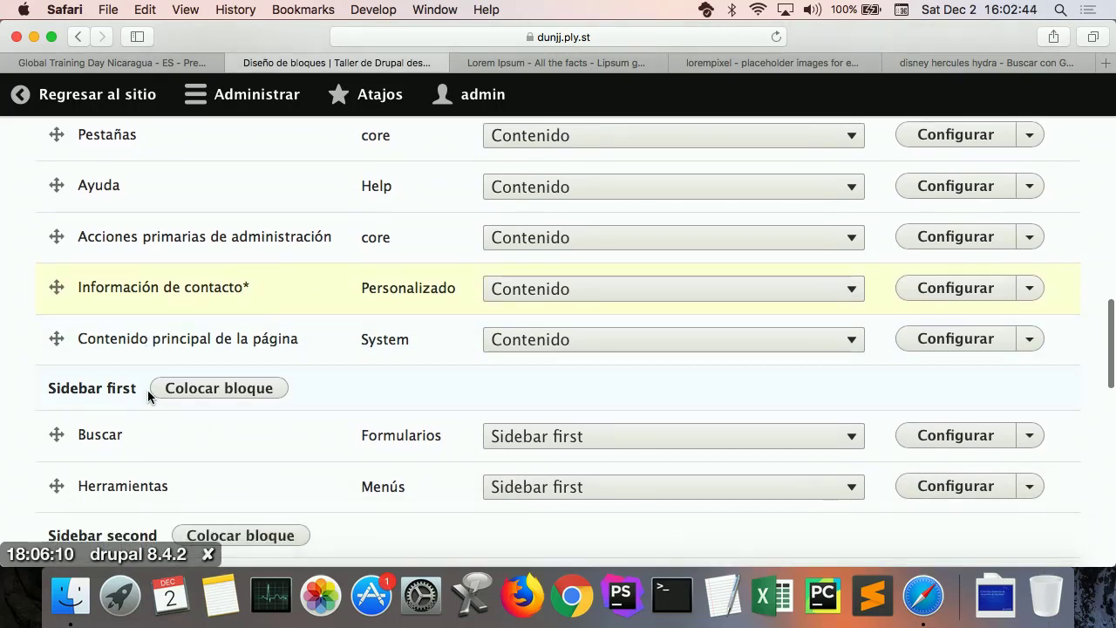
pyautogui.scroll(-3, 147, 391)
pyautogui.scroll(-10, 147, 391)
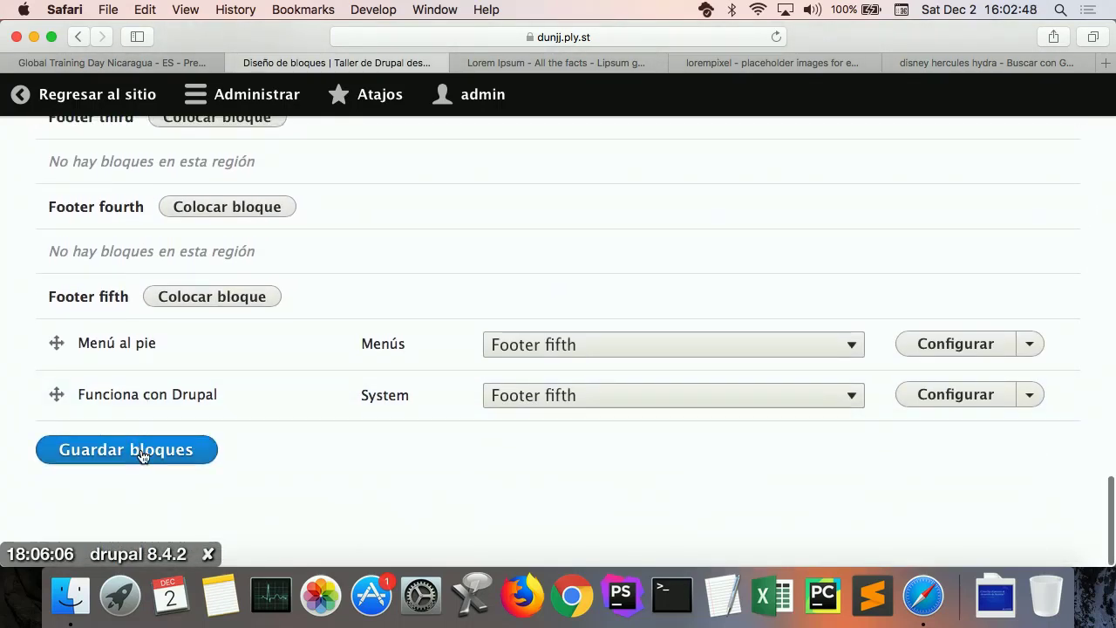
pyautogui.click(143, 455)
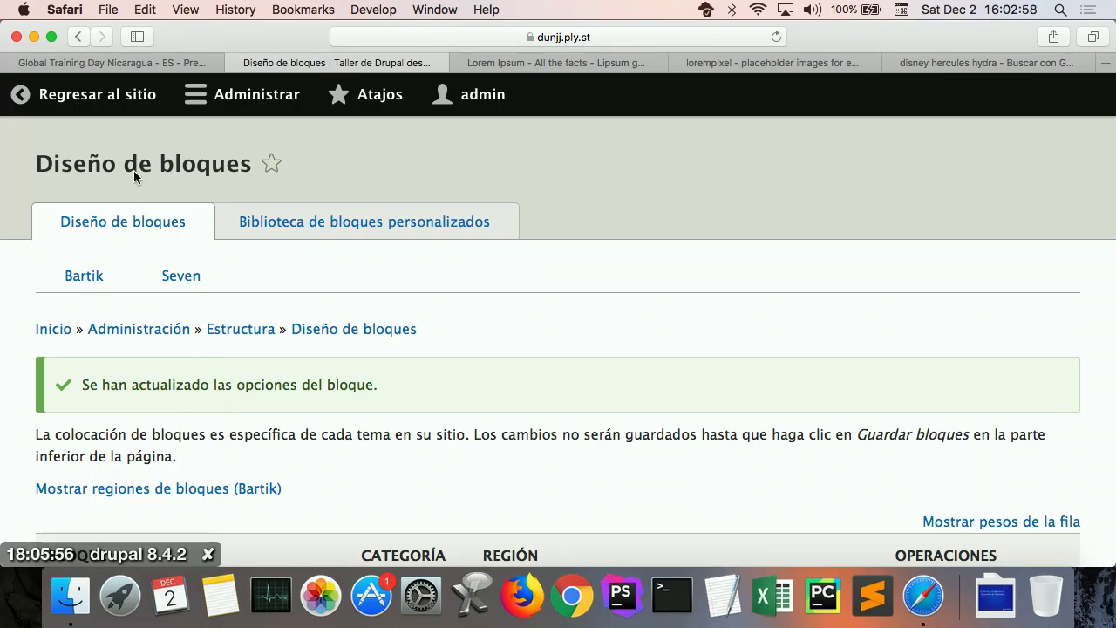
# Step: Back on the public site, browse Profesores and Inicio, then view the Contacto page showing the new block
pyautogui.click(118, 108)
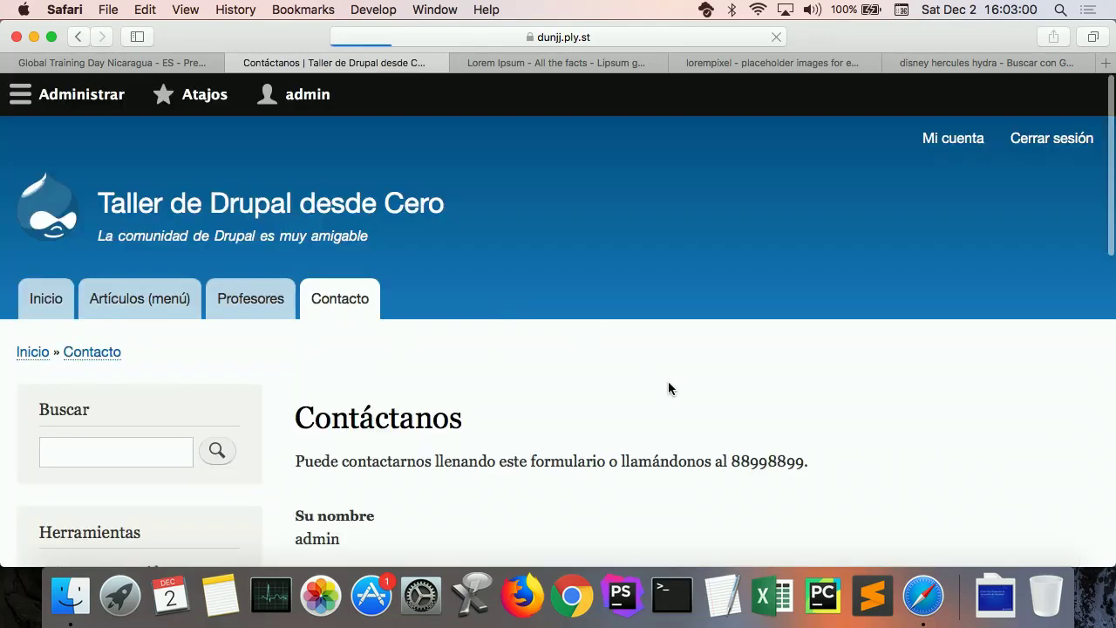
pyautogui.scroll(-3, 668, 386)
pyautogui.scroll(-3, 669, 388)
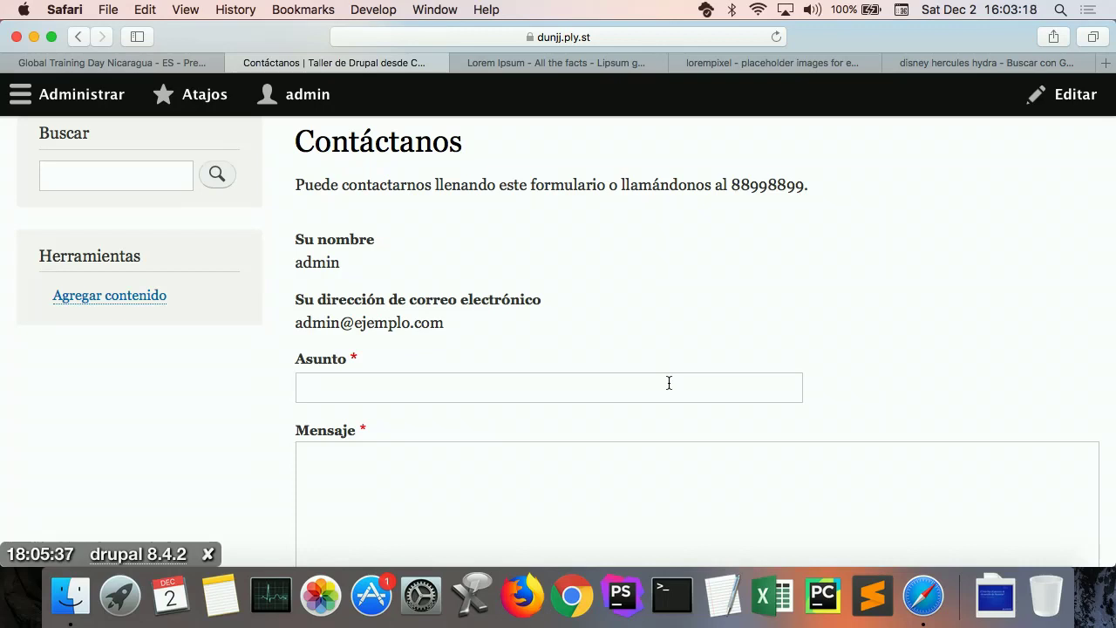
pyautogui.scroll(2, 668, 383)
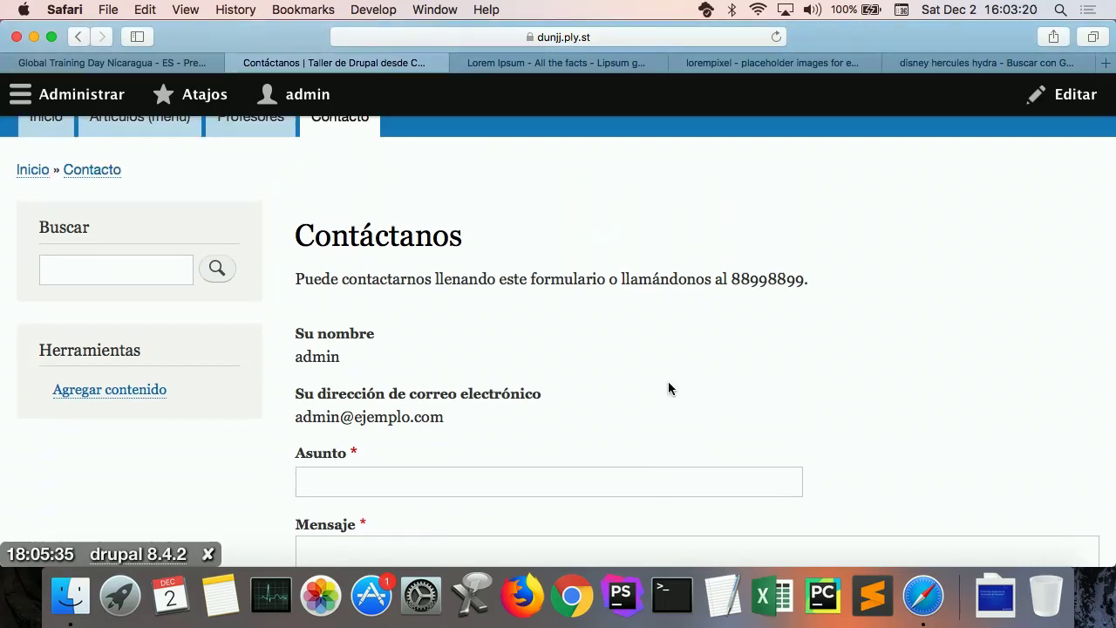
pyautogui.scroll(1, 668, 388)
pyautogui.click(272, 180)
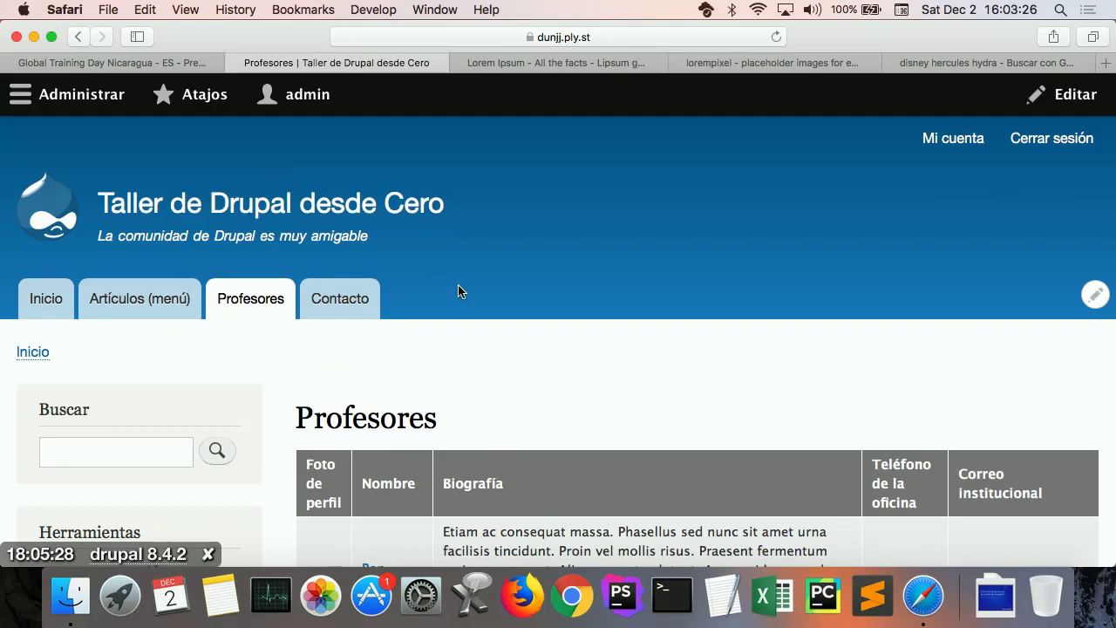
pyautogui.click(56, 297)
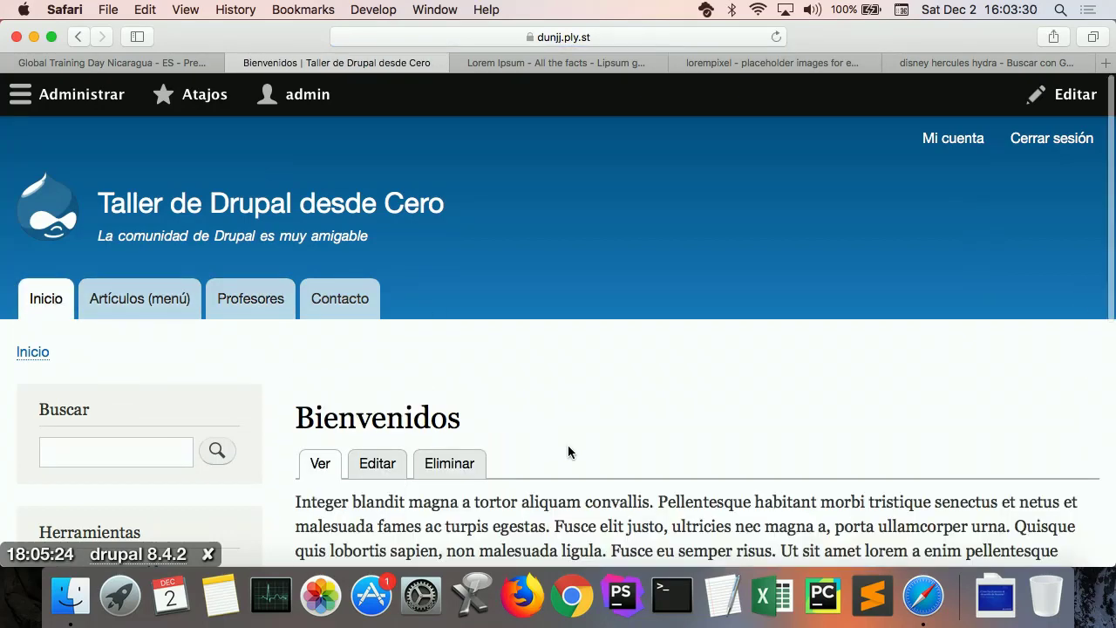
pyautogui.scroll(-5, 567, 452)
pyautogui.scroll(5, 571, 451)
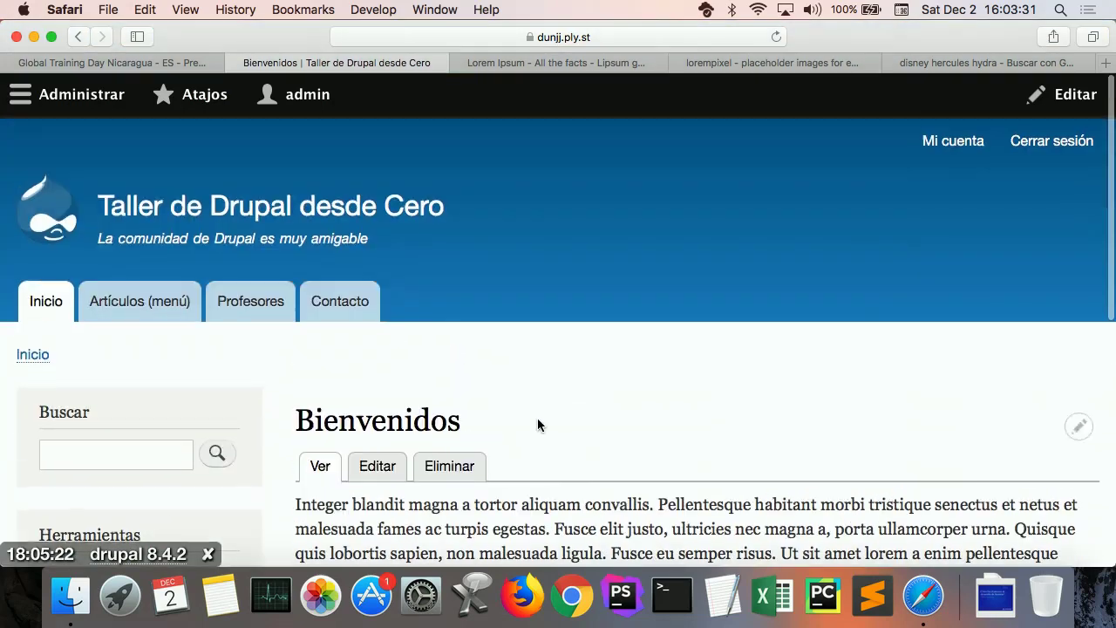
pyautogui.click(333, 312)
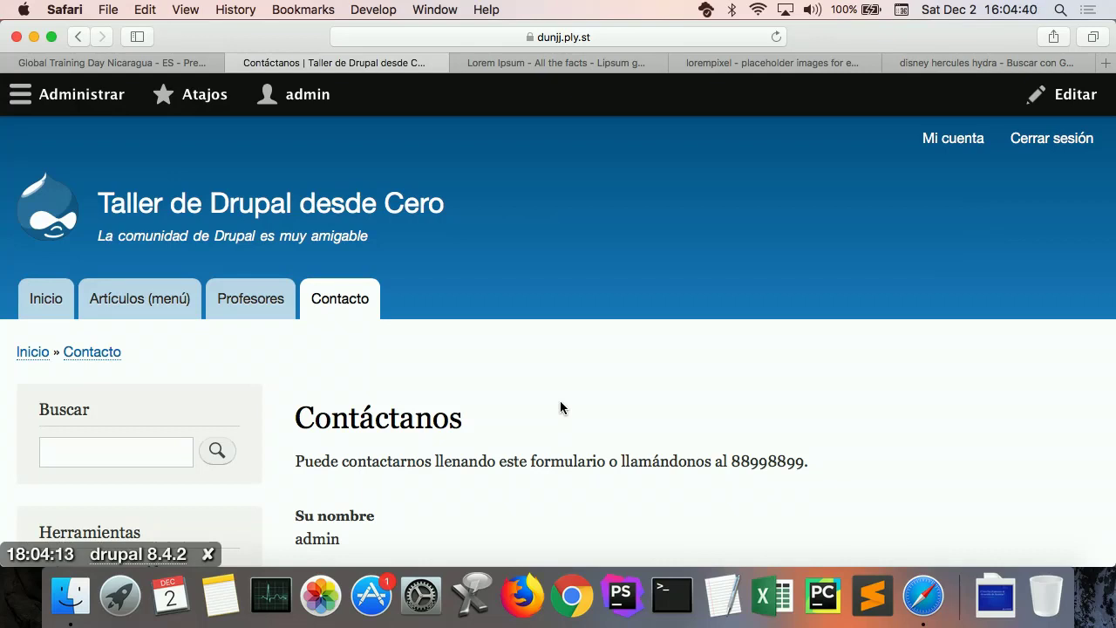
# Step: Open a new Safari tab and load twitter.com/drupan
pyautogui.press('super+t')
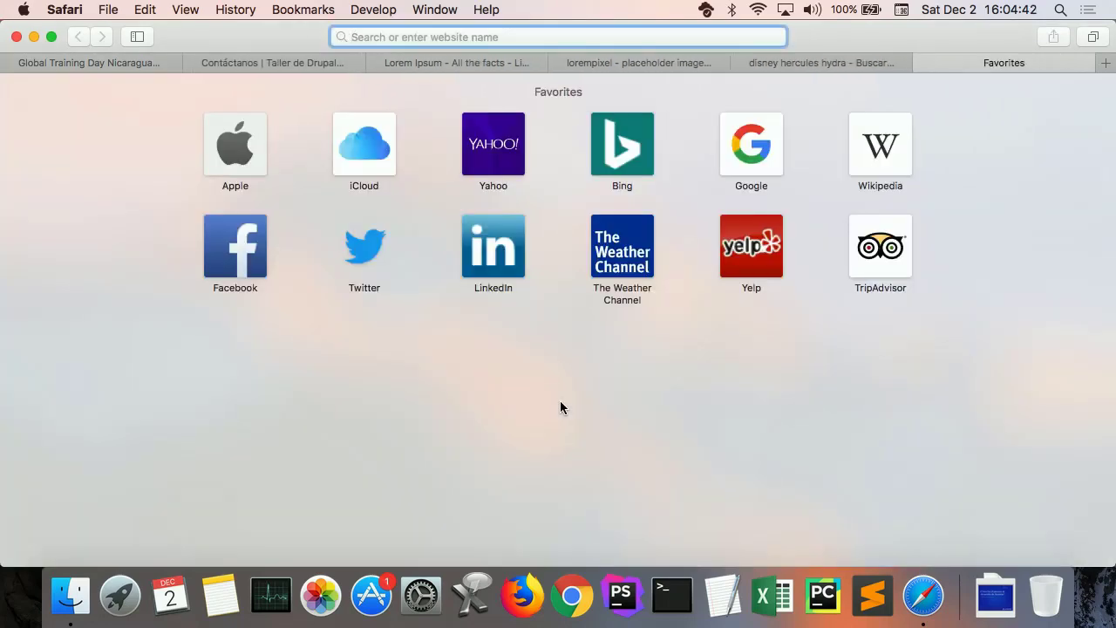
pyautogui.write('drupal')
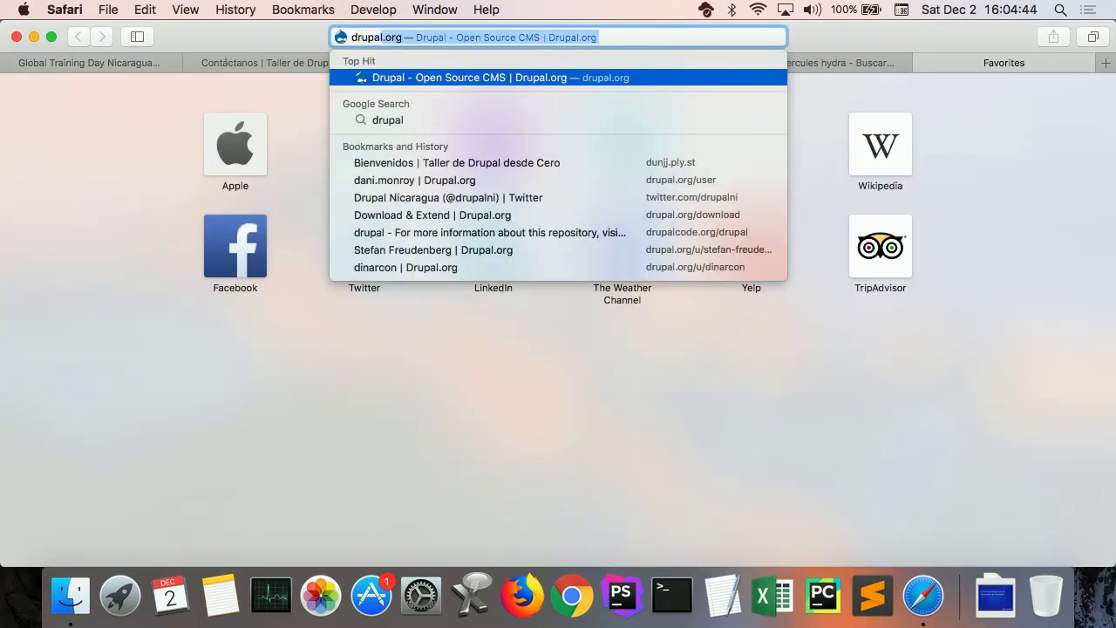
pyautogui.press('super+a')
pyautogui.write('twitter.com/d')
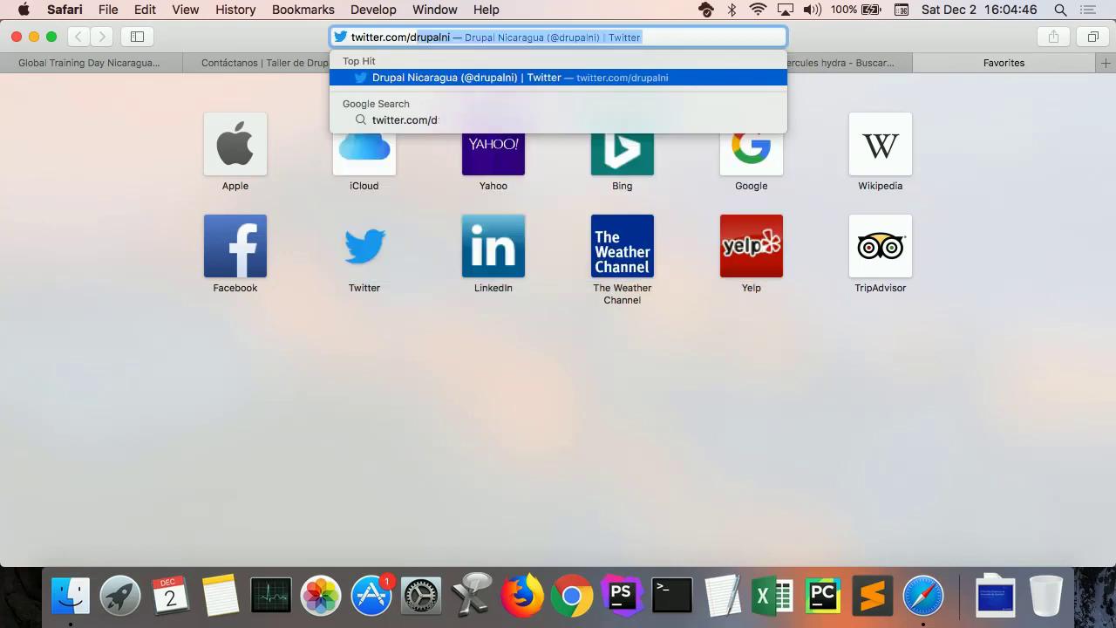
pyautogui.write('rupan')
pyautogui.press('Return')
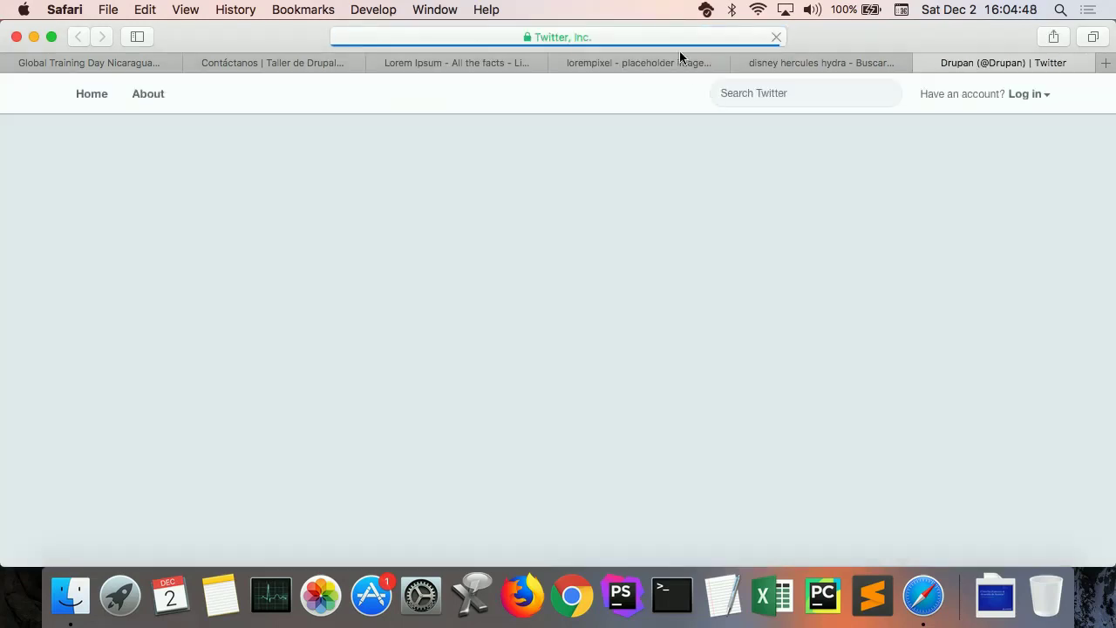